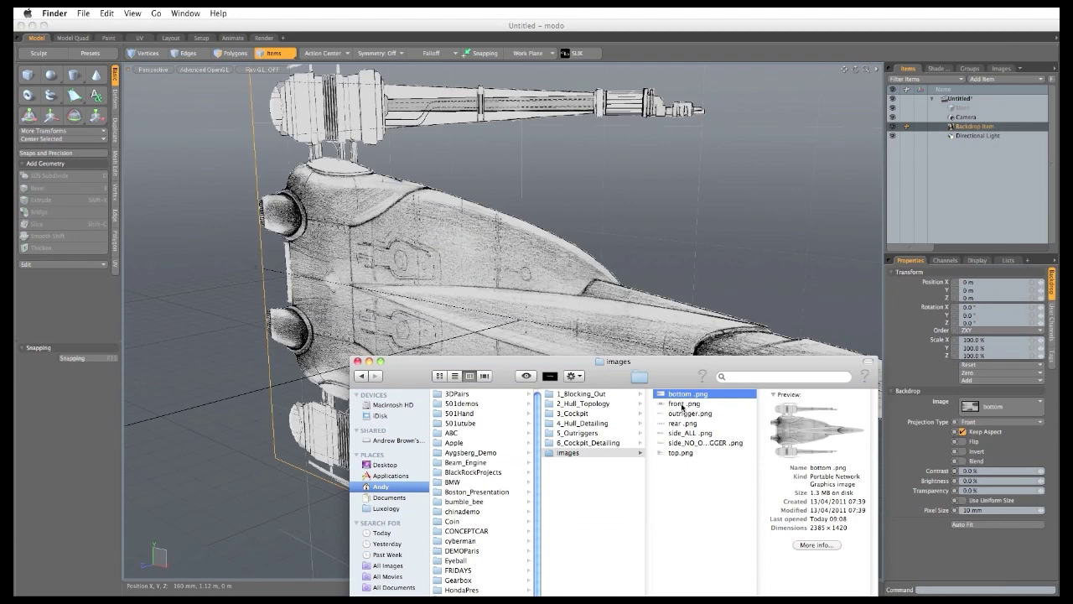
Add the remaining front, outrigger, rear, side and top PNG images from the images folder to the scene as backdrops.
left_click(677, 405)
left_click_drag(627, 350, 604, 331)
left_click(678, 413)
left_click_drag(687, 425, 619, 335)
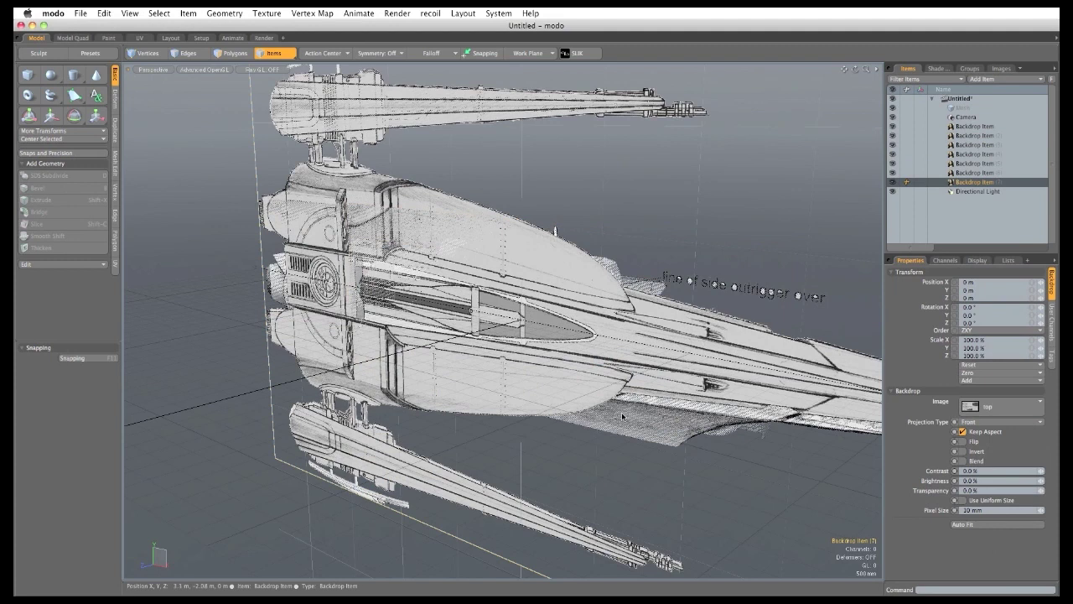
Rename the backdrop items after their images: Top, Side_NO_OUTRIGGER, Side_ALL, Rear, Outrigger, Front and Bottom.
double_click(972, 183)
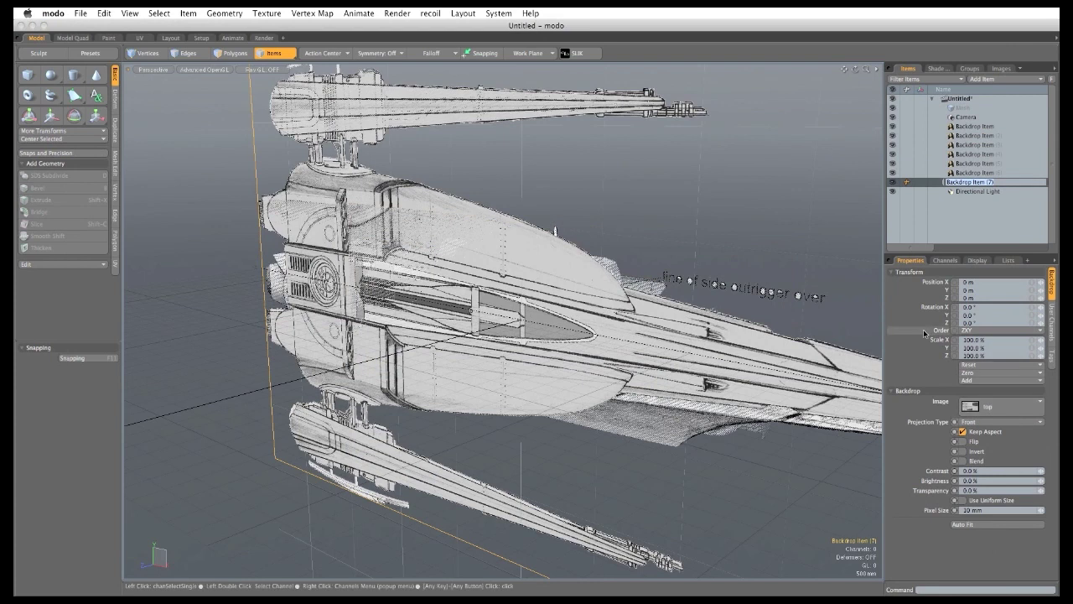
key("Return")
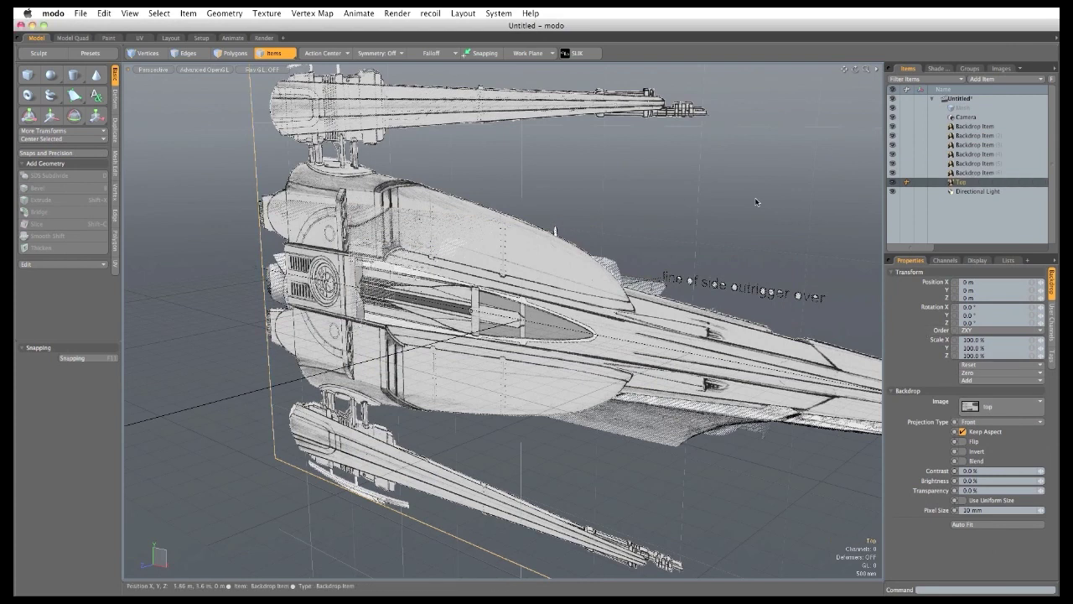
left_click(966, 173)
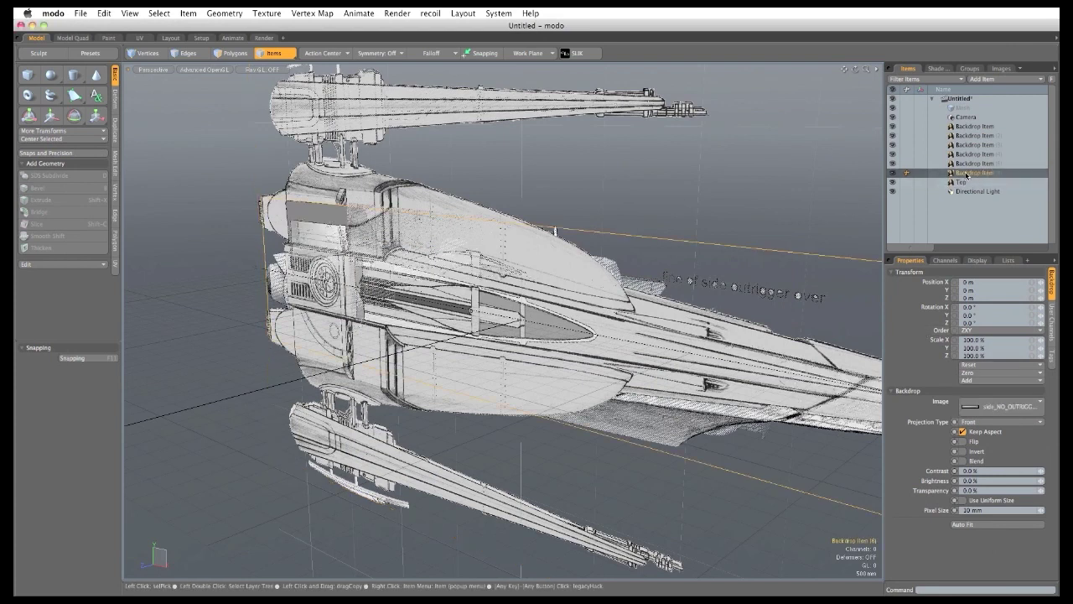
double_click(966, 174)
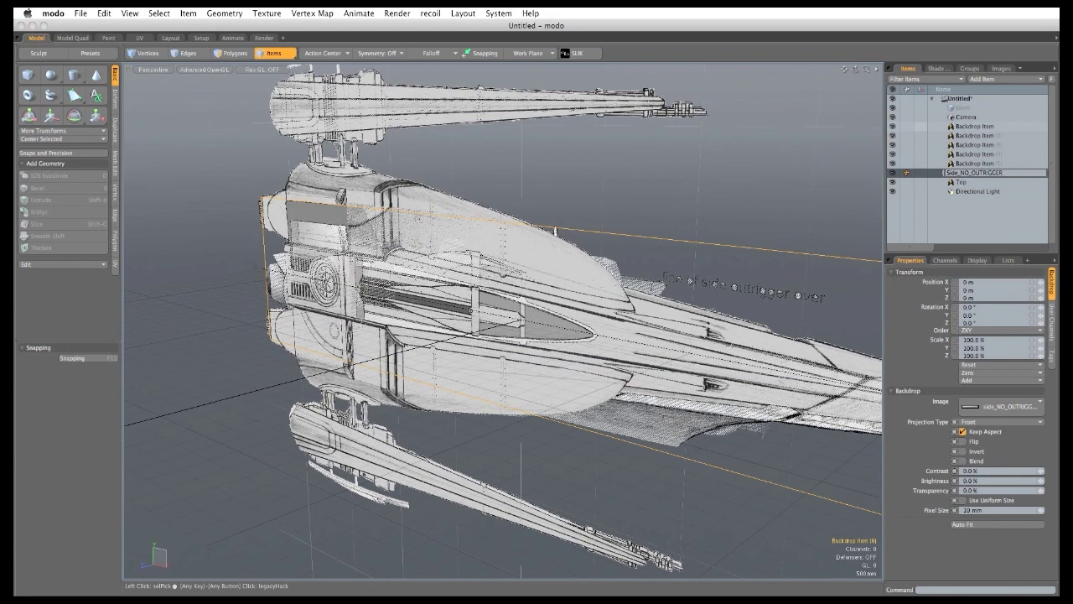
key("Return")
left_click(971, 164)
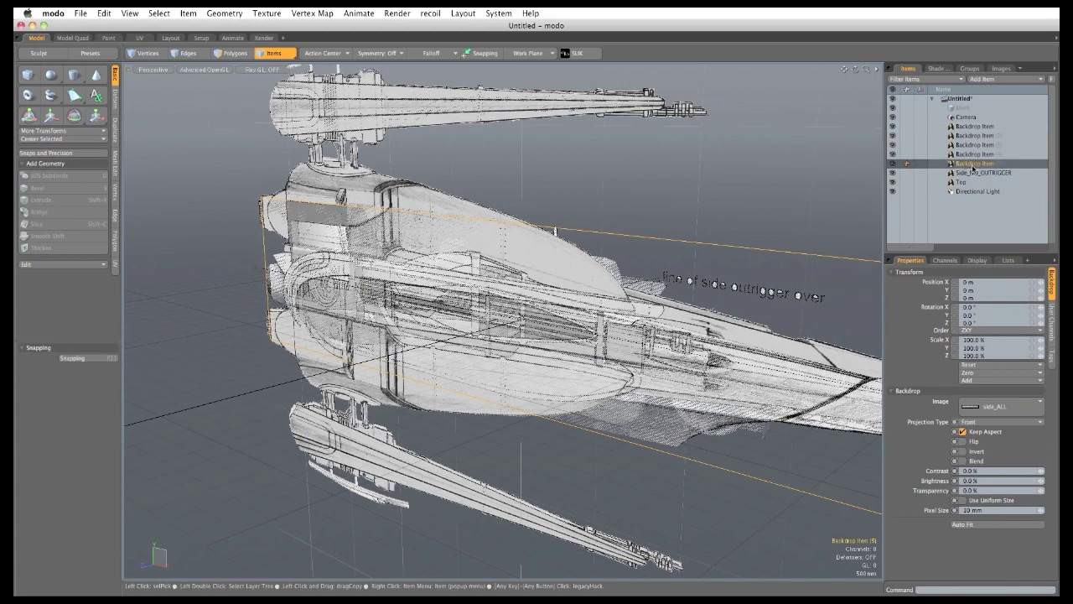
double_click(964, 163)
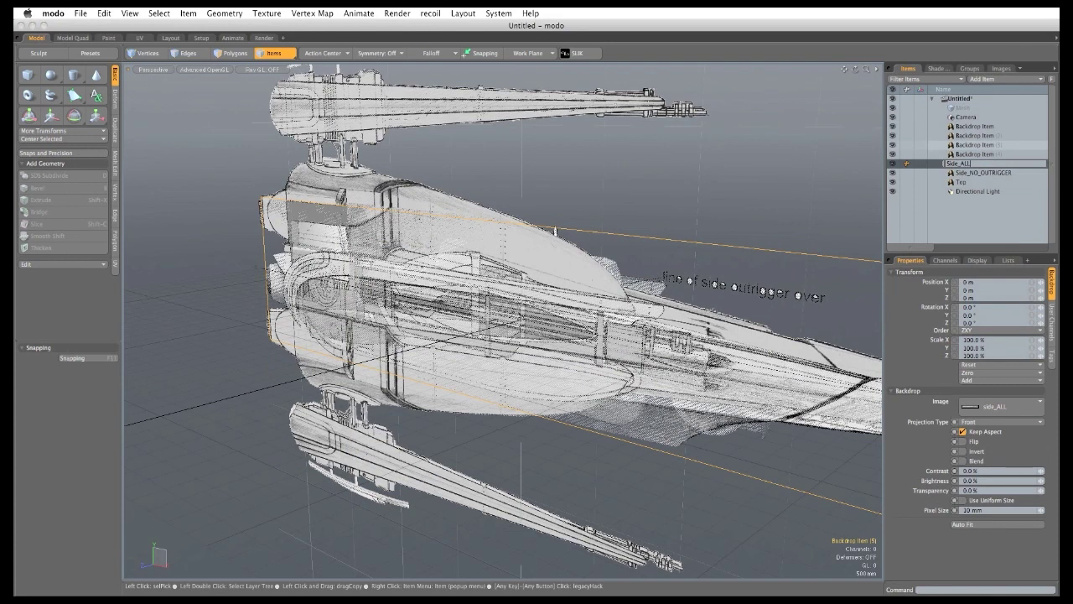
key("Return")
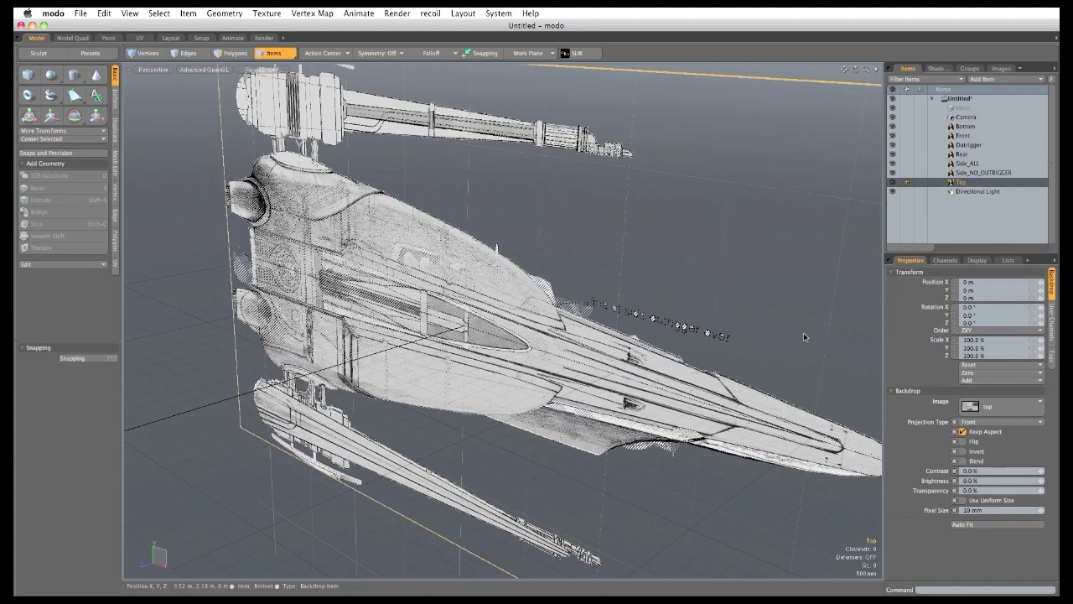
Set the Top backdrop's projection type to Top and its Y rotation to -90°.
left_click(973, 425)
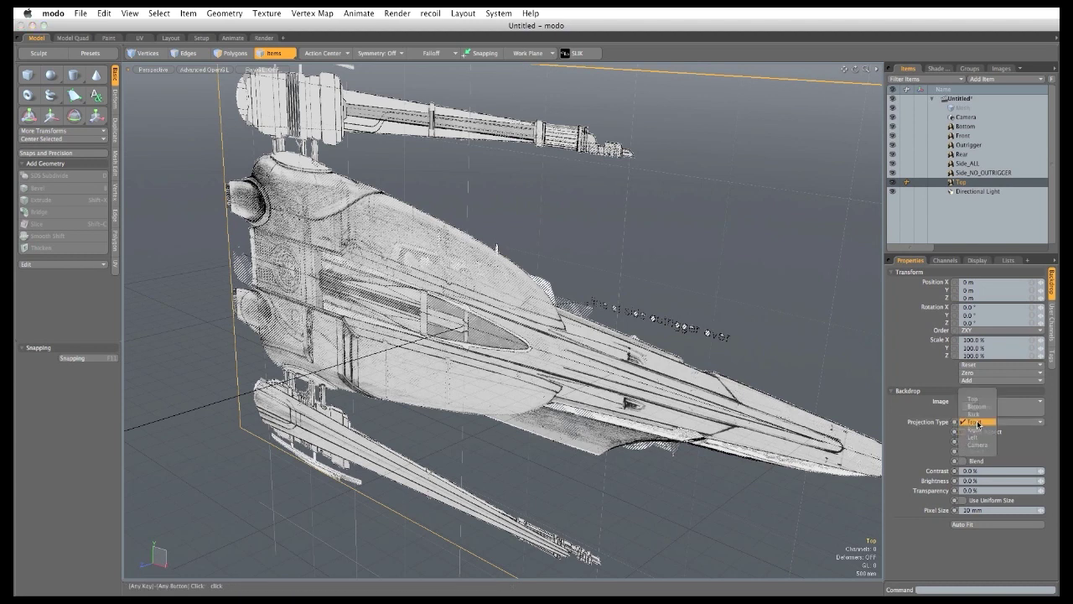
left_click(979, 400)
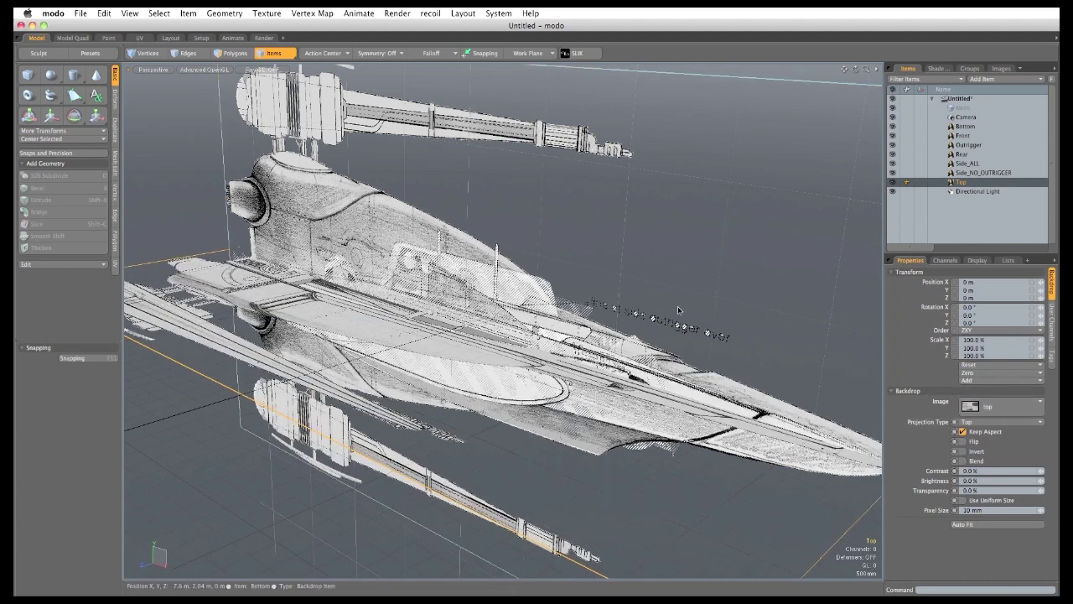
left_click_drag(482, 202, 336, 353, "alt")
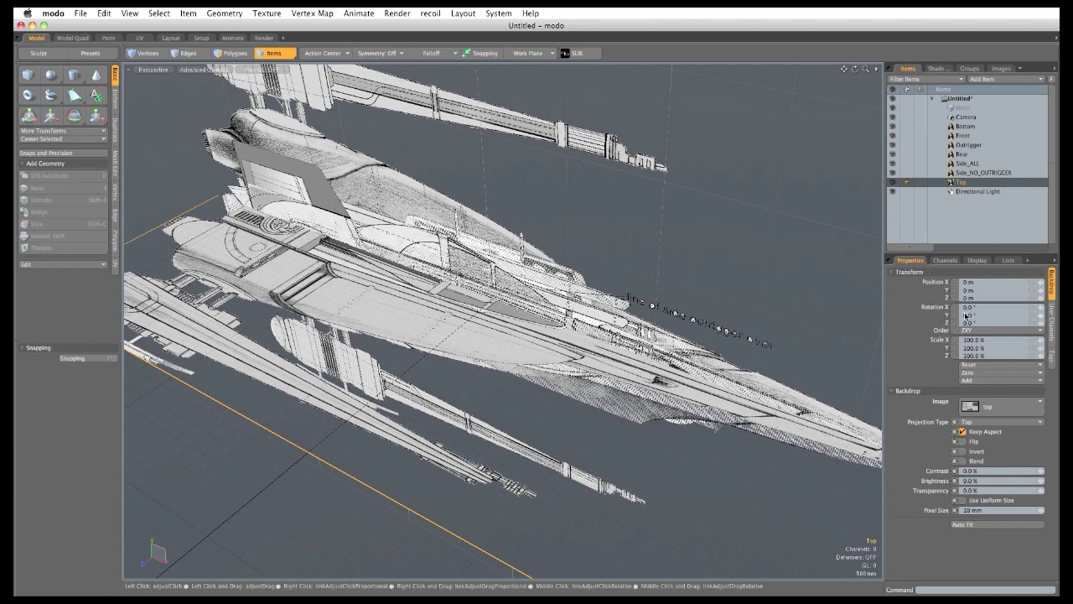
key("Return")
key("Return")
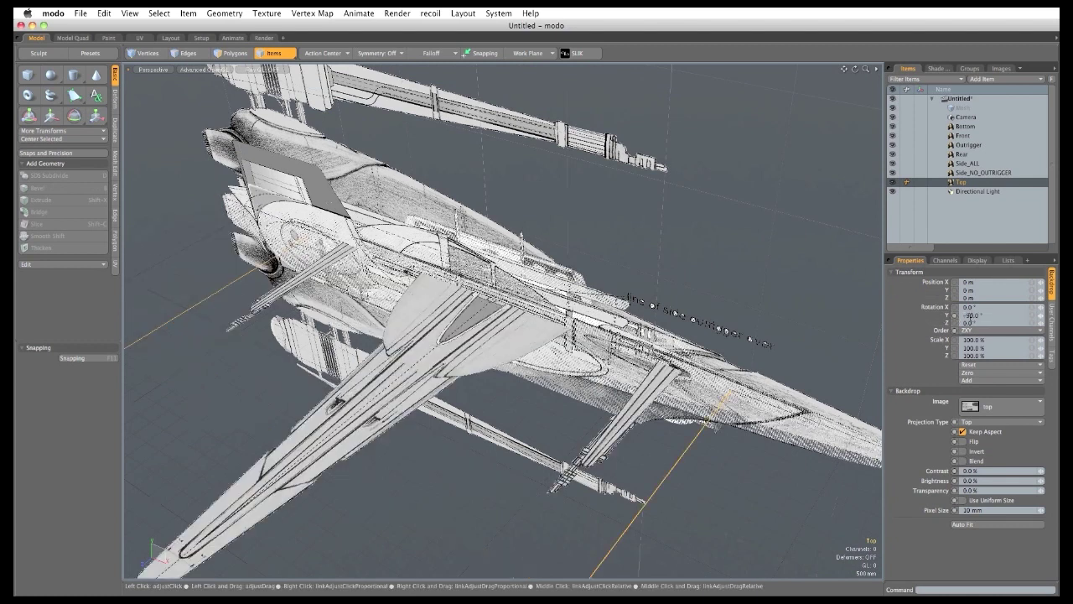
Set the projection type of the Side_NO_OUTRIGGER and Side_ALL backdrops to Right.
left_click(965, 173)
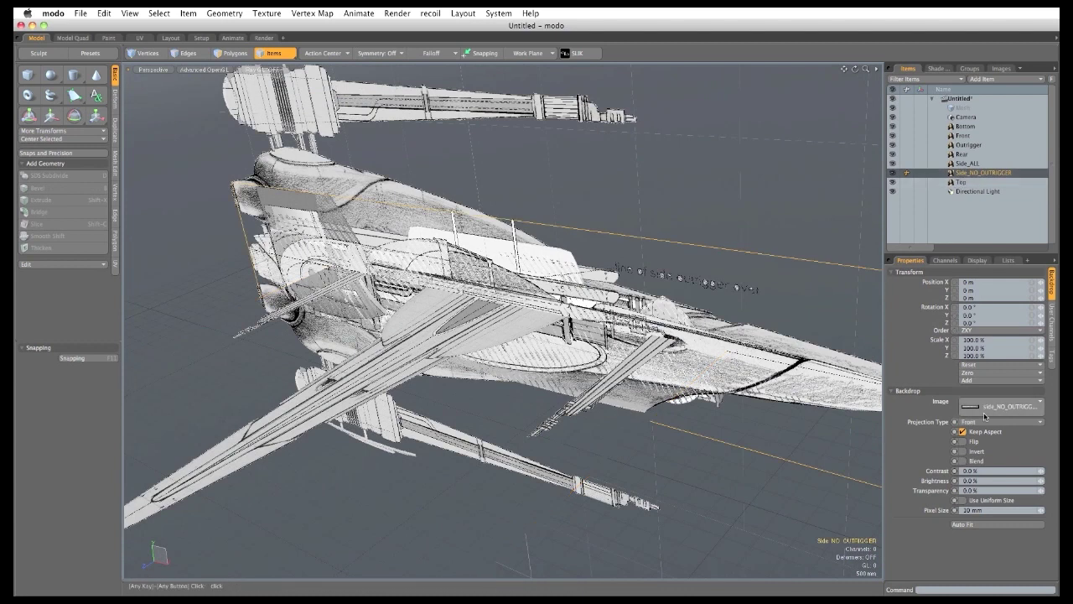
left_click(977, 424)
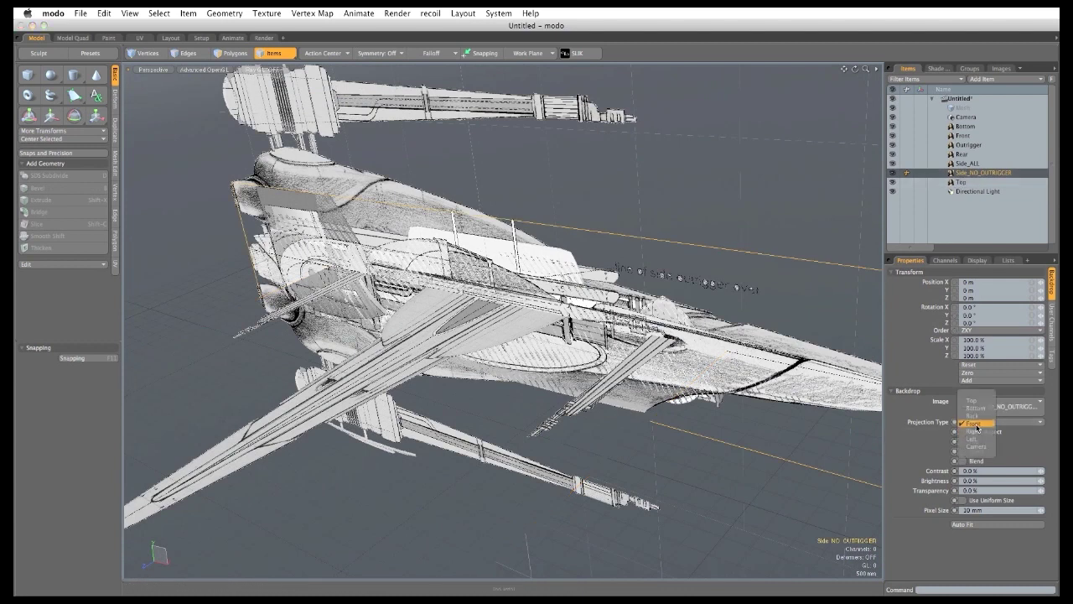
left_click(974, 432)
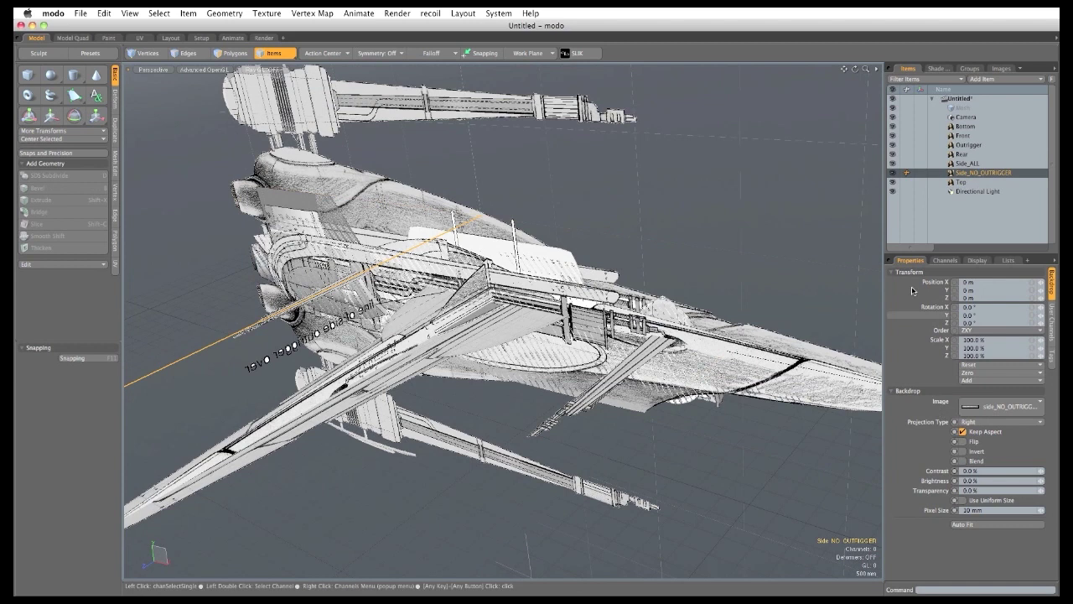
left_click(968, 164)
left_click(987, 423)
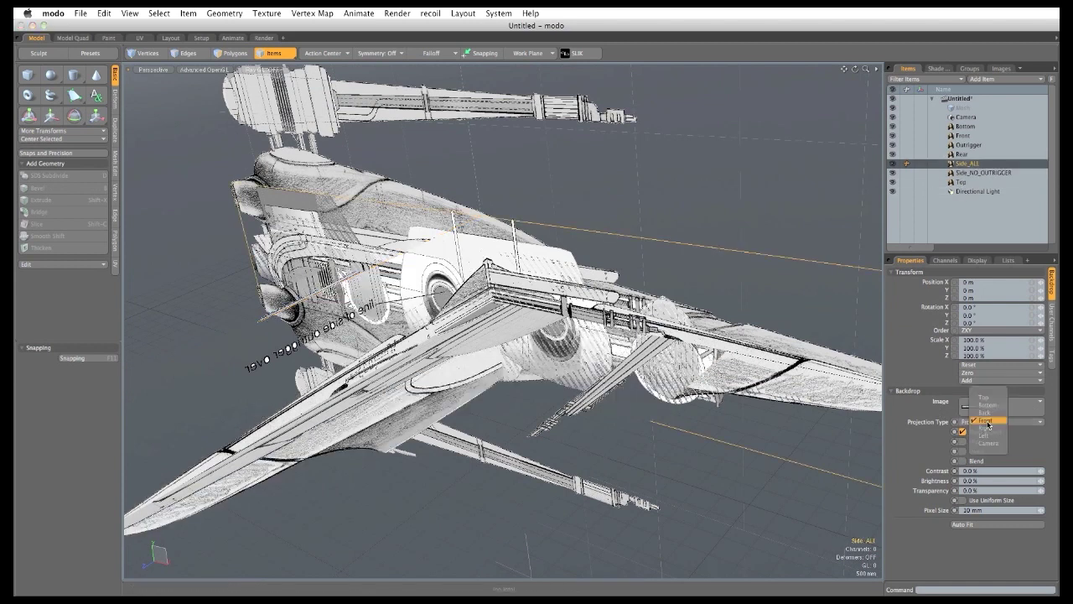
left_click(987, 426)
Set the Rear backdrop's projection type to Back and the Outrigger backdrop's projection type to Right.
left_click(964, 155)
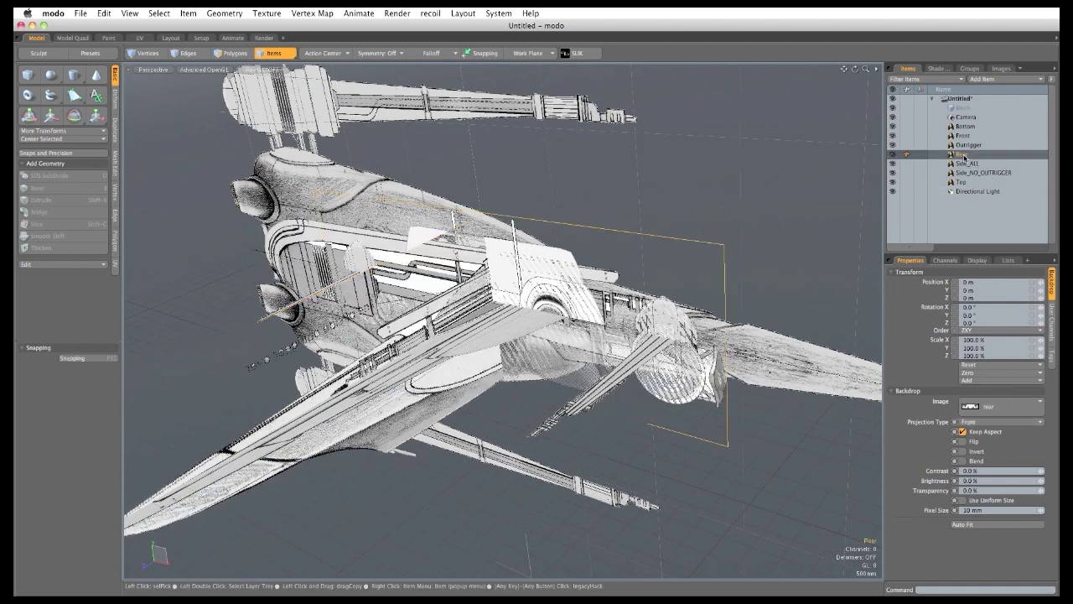
left_click(979, 422)
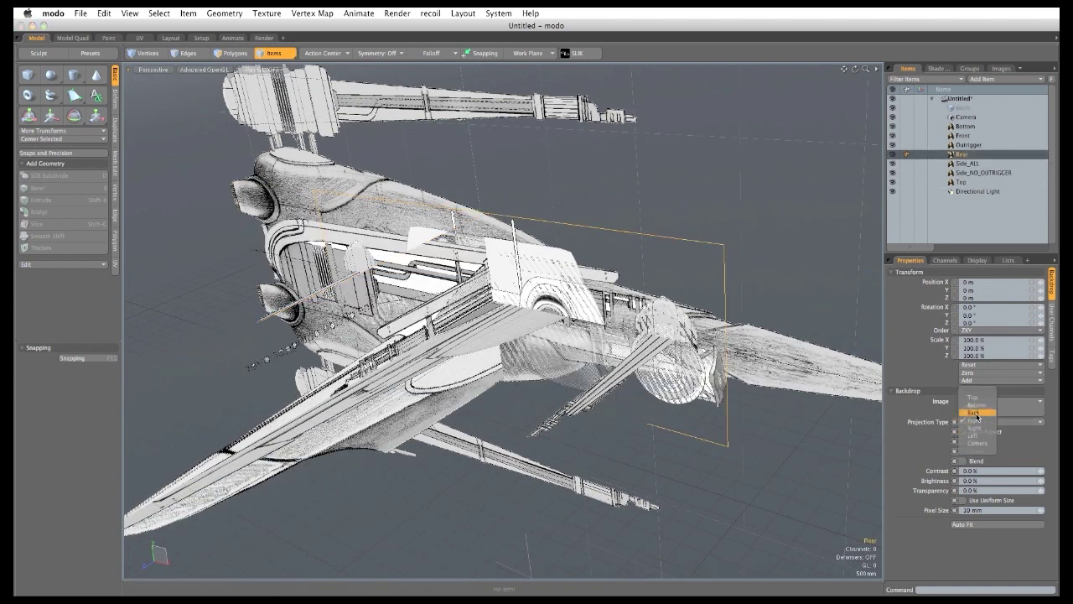
left_click(974, 412)
left_click(965, 146)
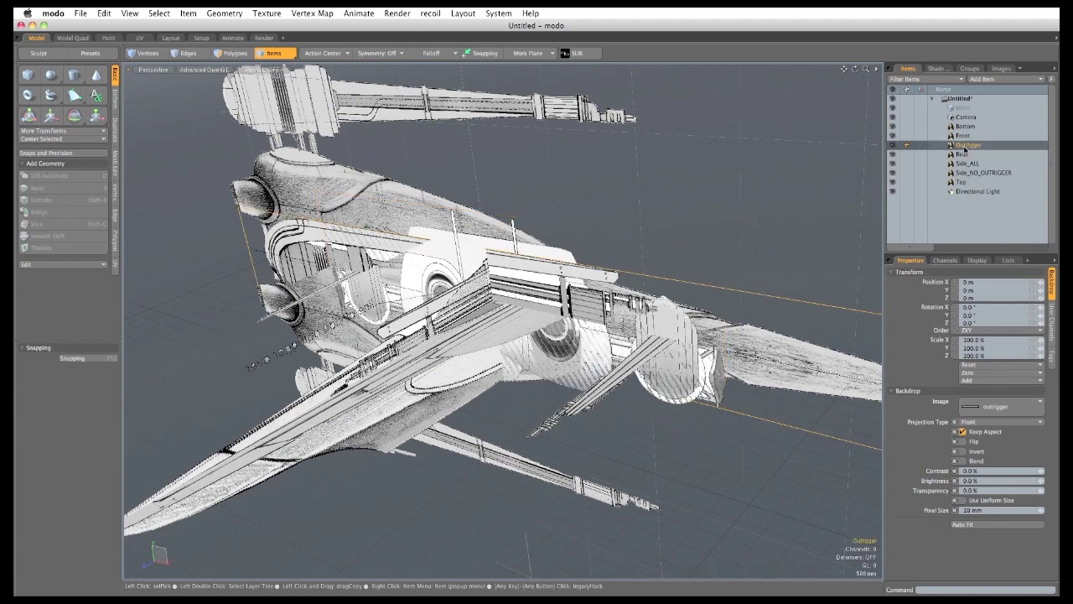
left_click(982, 422)
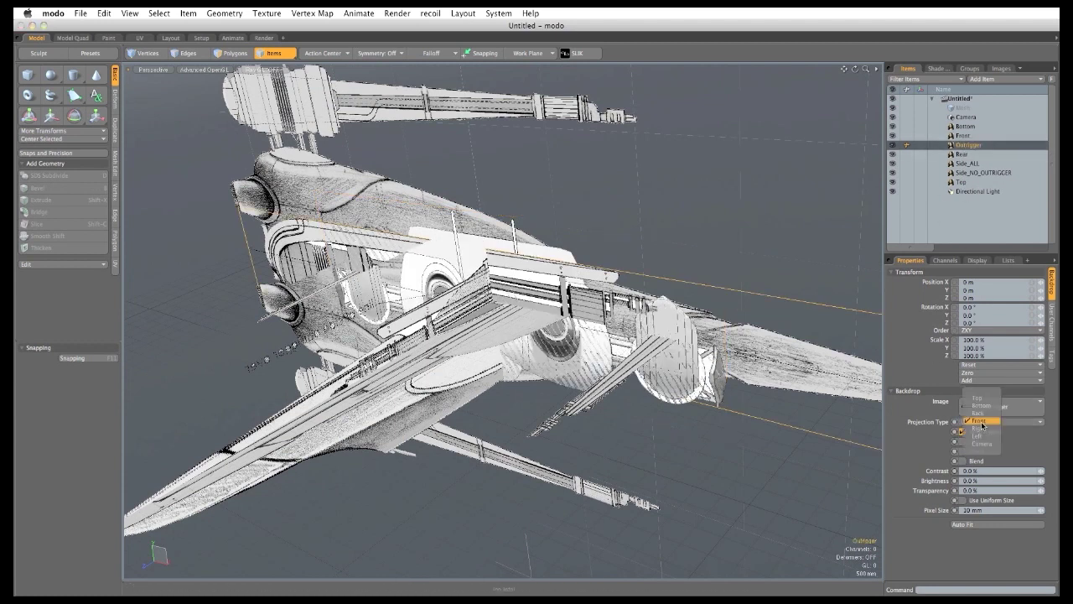
left_click(982, 433)
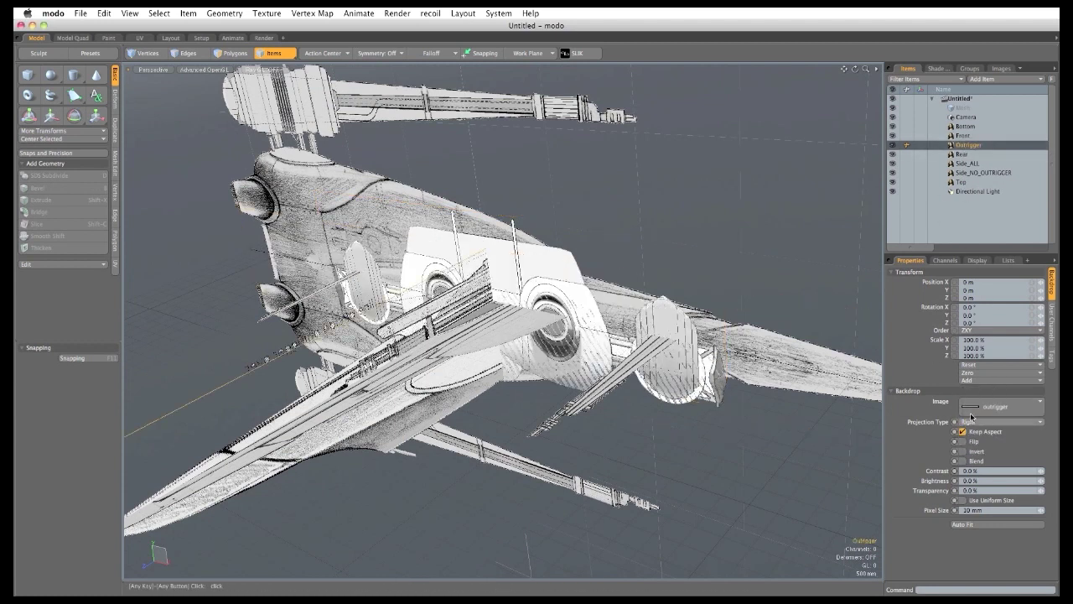
left_click(962, 136)
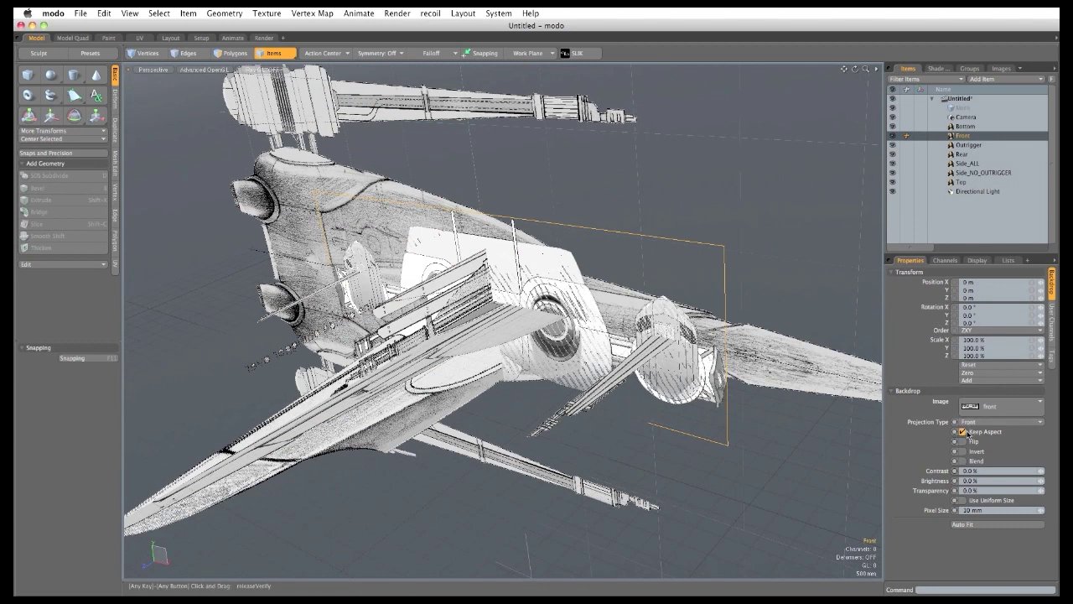
Set the Bottom backdrop's projection type to Bottom and its Y rotation to -90°.
left_click(966, 127)
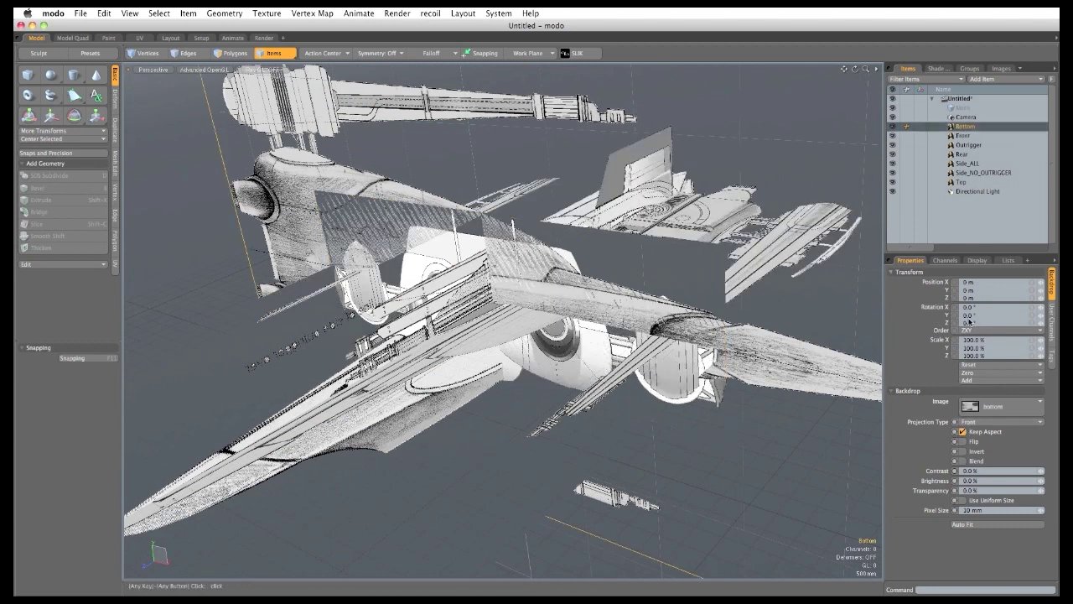
left_click(985, 422)
left_click(986, 407)
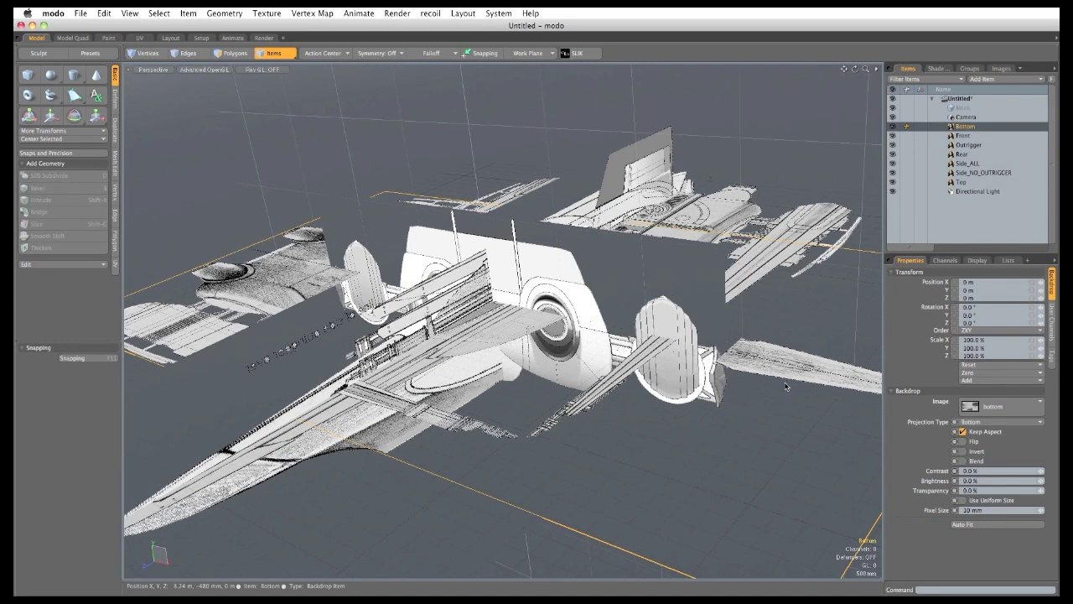
left_click(969, 316)
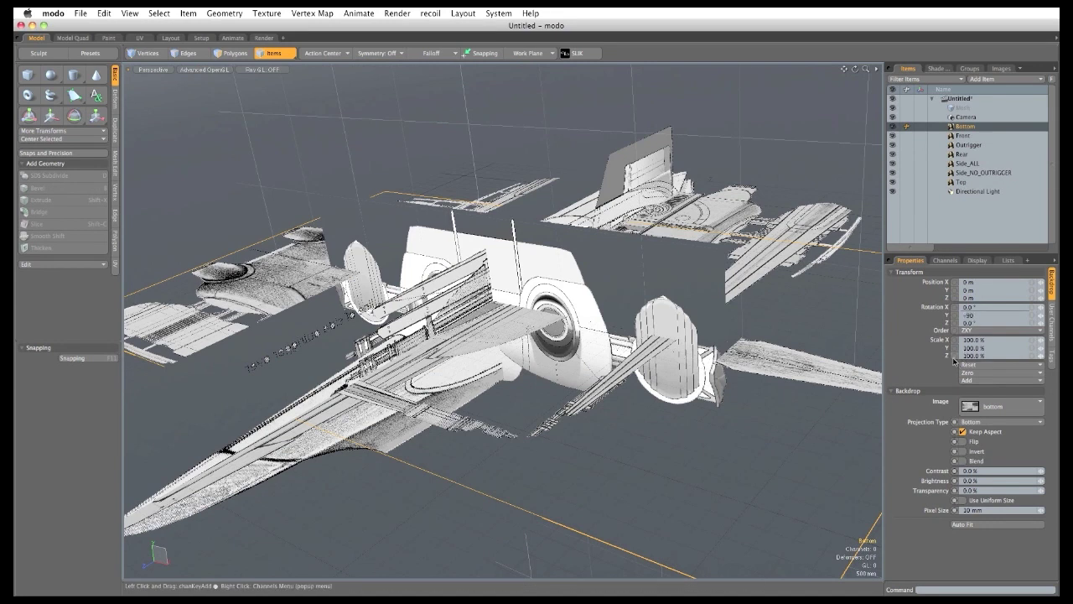
key("Return")
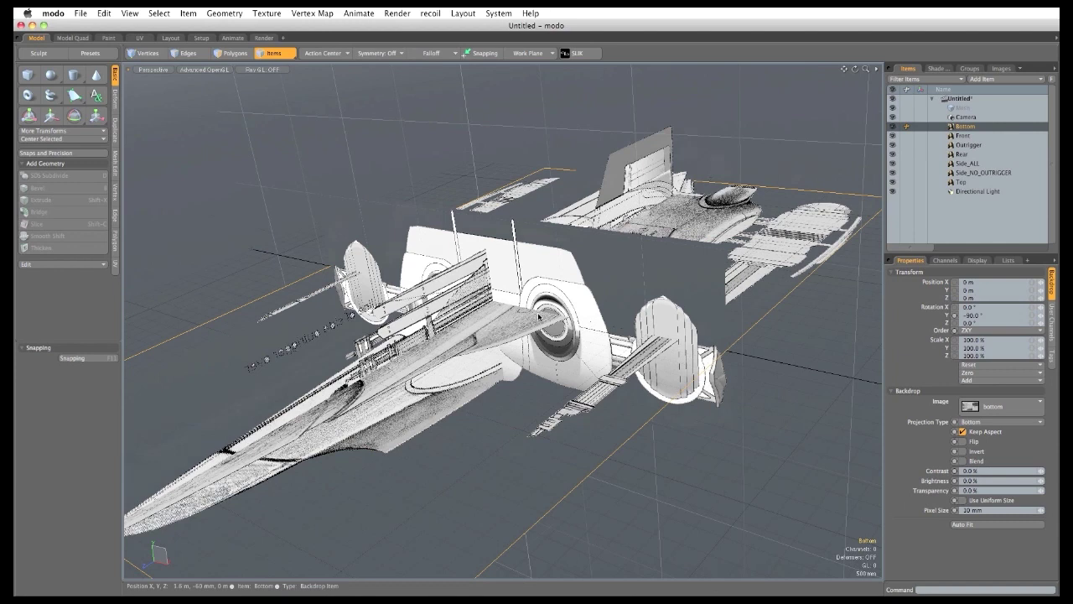
Transform the Front and Rear backdrops together to a position behind the ship's tail, at about Y 2.48 m and Z -11.89 m.
left_click_drag(539, 317, 515, 322, "alt")
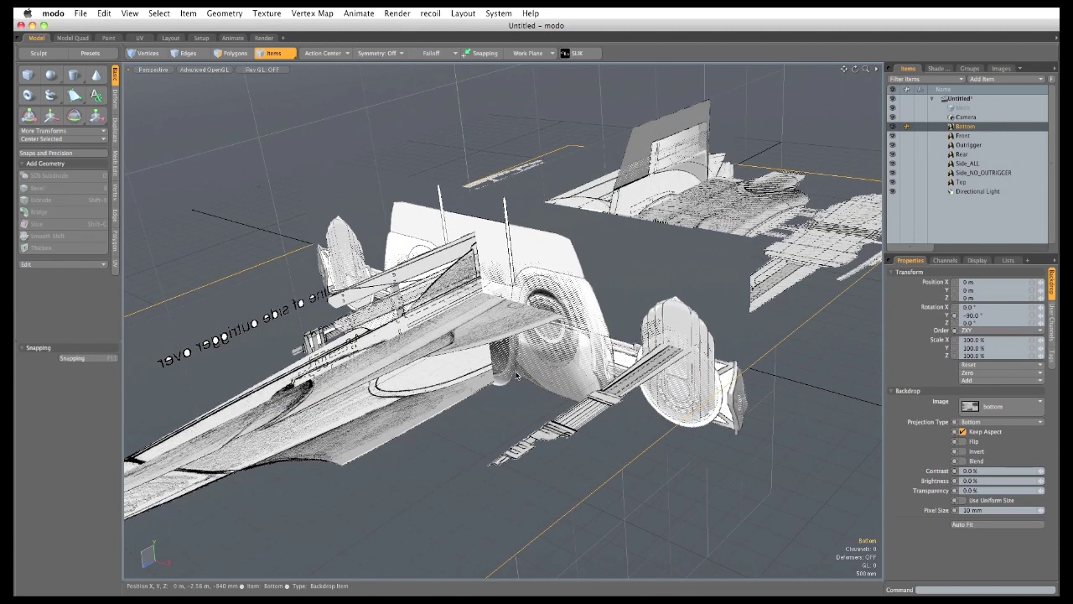
left_click(961, 136)
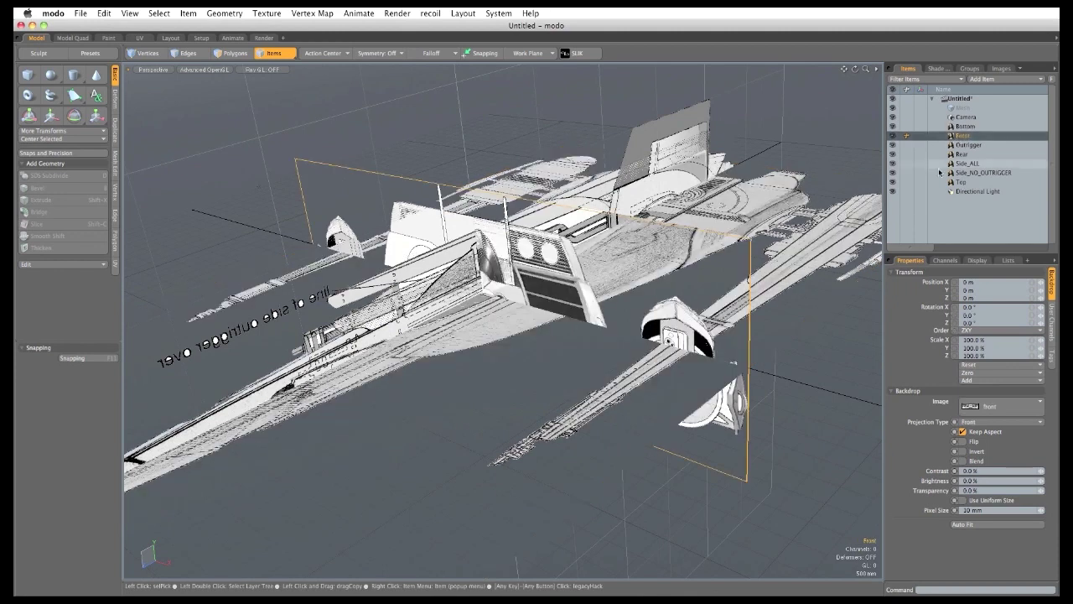
left_click(962, 155, "ctrl")
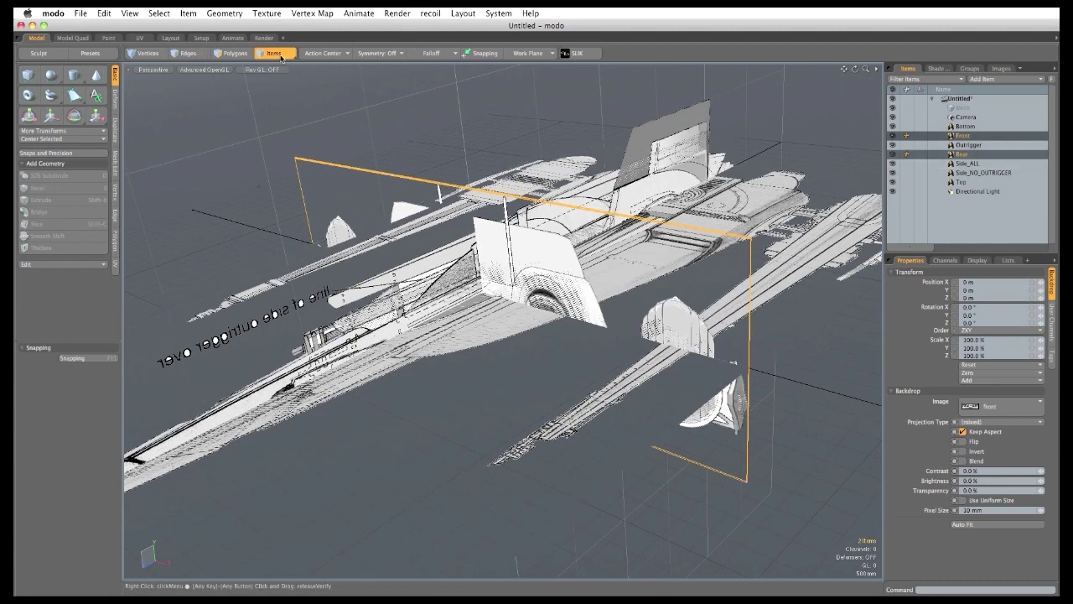
left_click_drag(644, 419, 518, 478, "alt")
key("y")
left_click_drag(323, 373, 356, 364, "alt")
left_click_drag(267, 288, 698, 267)
left_click_drag(547, 243, 345, 254, "alt+shift")
left_click_drag(345, 254, 524, 96, "ctrl+alt")
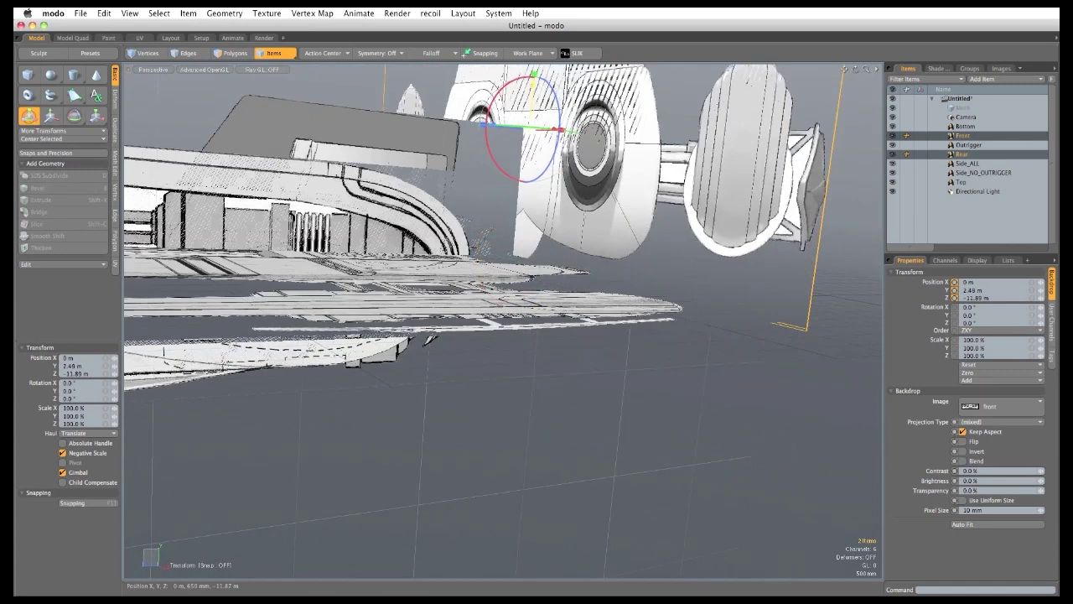
Raise the Front and Rear backdrops to about Y 2.59 m and finish the transform.
left_click_drag(471, 206, 429, 322, "alt")
left_click_drag(429, 323, 492, 195, "alt")
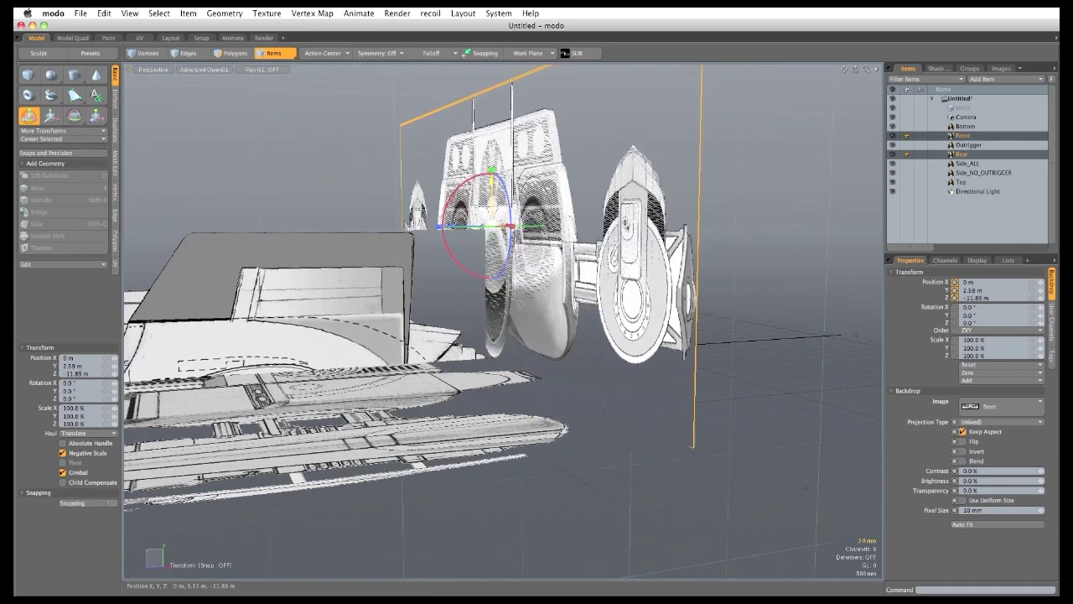
left_click_drag(388, 276, 624, 226, "alt")
key("space")
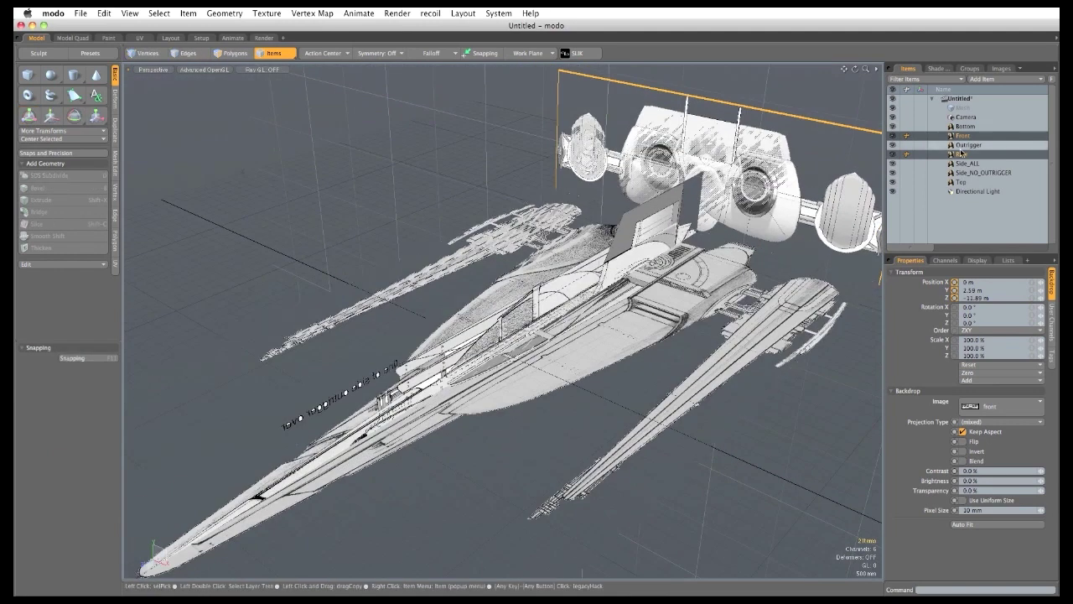
Move the Outrigger, Side_ALL and Side_NO_OUTRIGGER backdrops together beside the top view, to about X -7.06 m and Y 2.48 m.
left_click(960, 145)
left_click(961, 163, "ctrl")
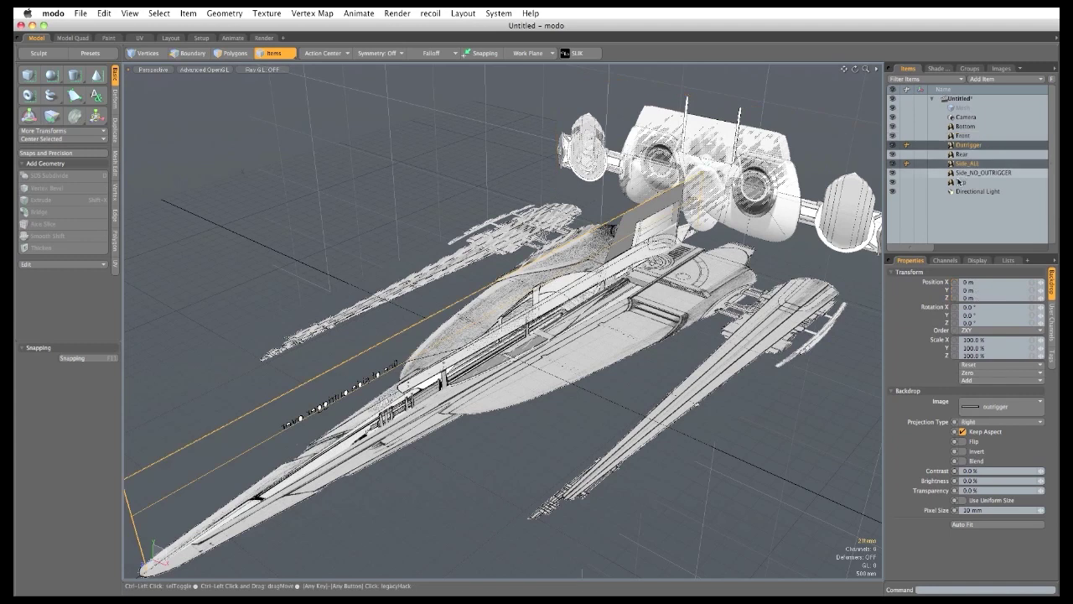
left_click(961, 174, "ctrl")
left_click_drag(455, 484, 481, 119, "alt")
key("y")
scroll(419, 340, "up", 5)
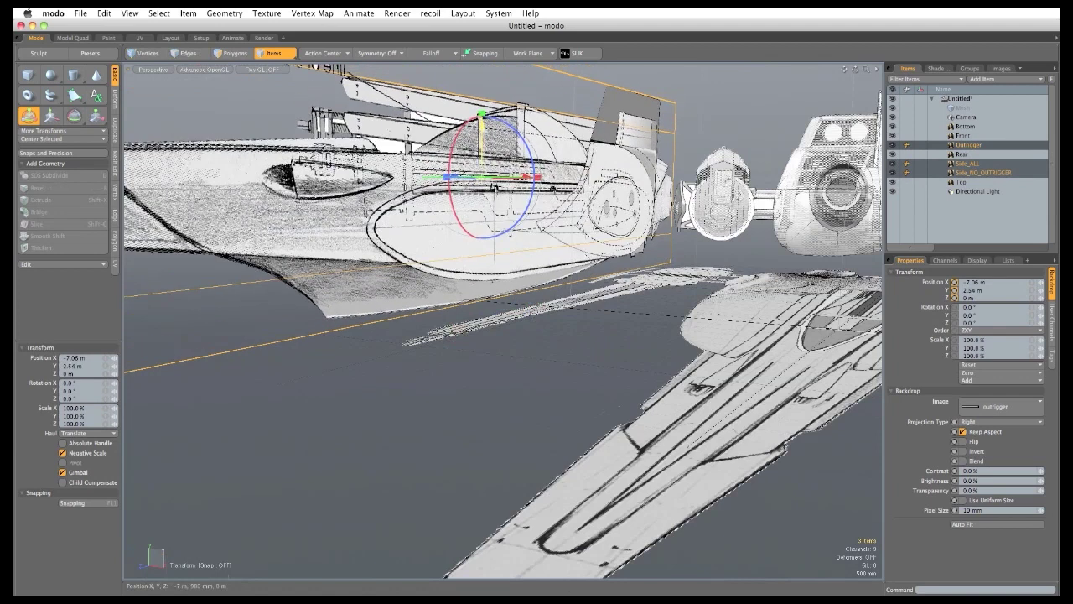
left_click_drag(482, 120, 481, 118)
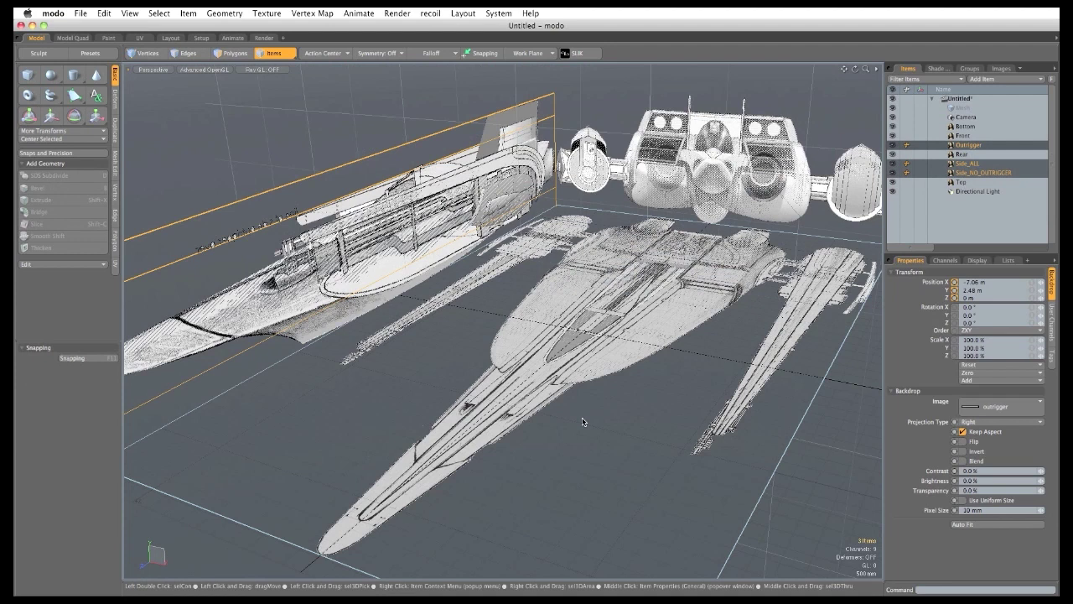
Set the transparency of all seven backdrops, from Bottom to Top, to 70%.
left_click(961, 126)
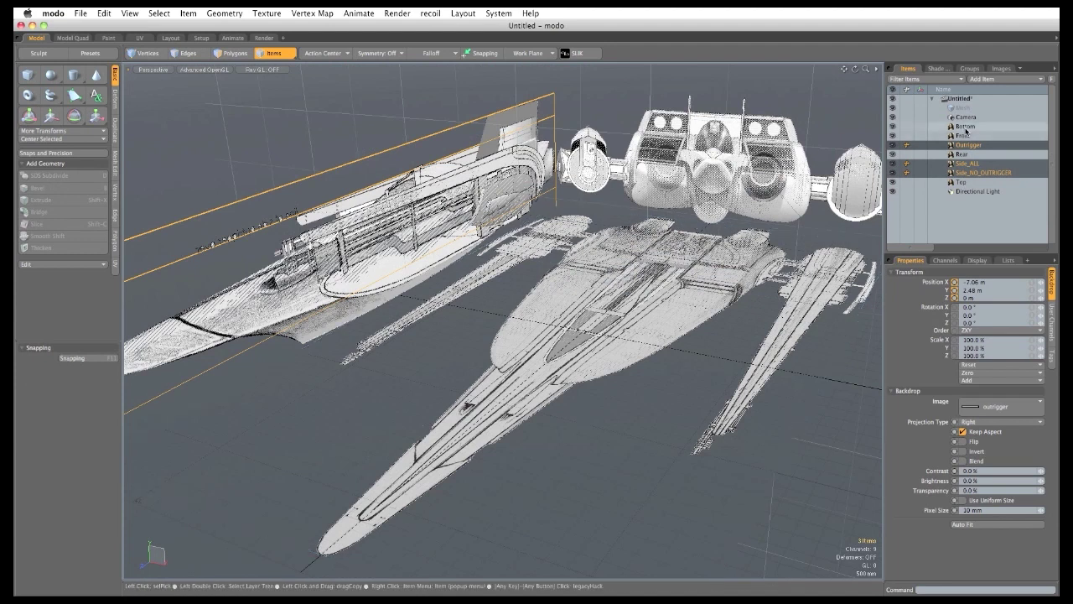
left_click(962, 183, "shift")
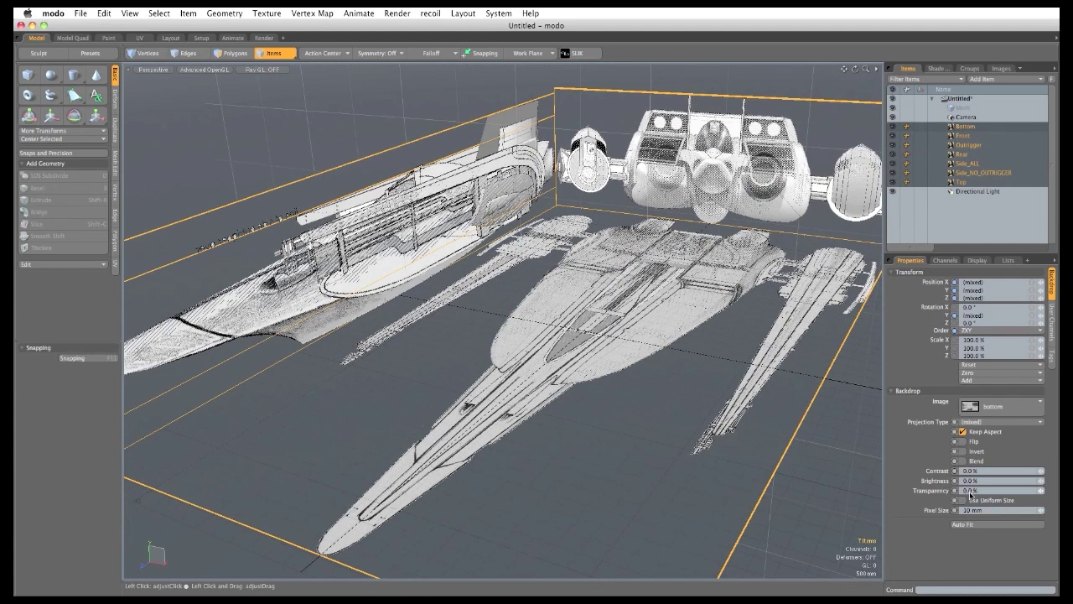
type("7")
key("Return")
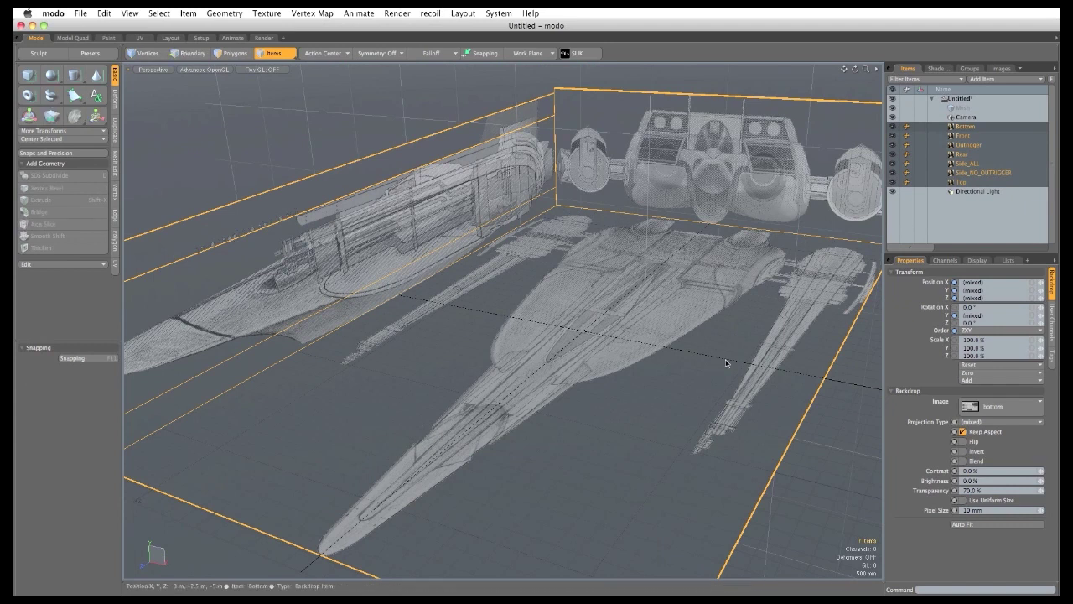
Group the seven selected backdrops under a locator and rename the group Reference.
key("ctrl+g")
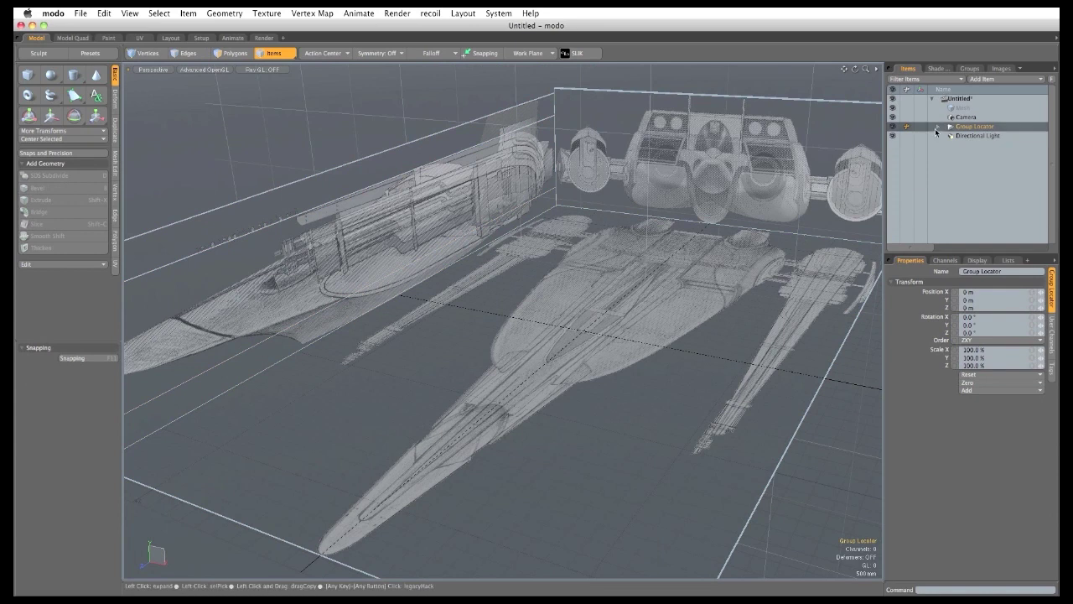
left_click(938, 125)
double_click(965, 130)
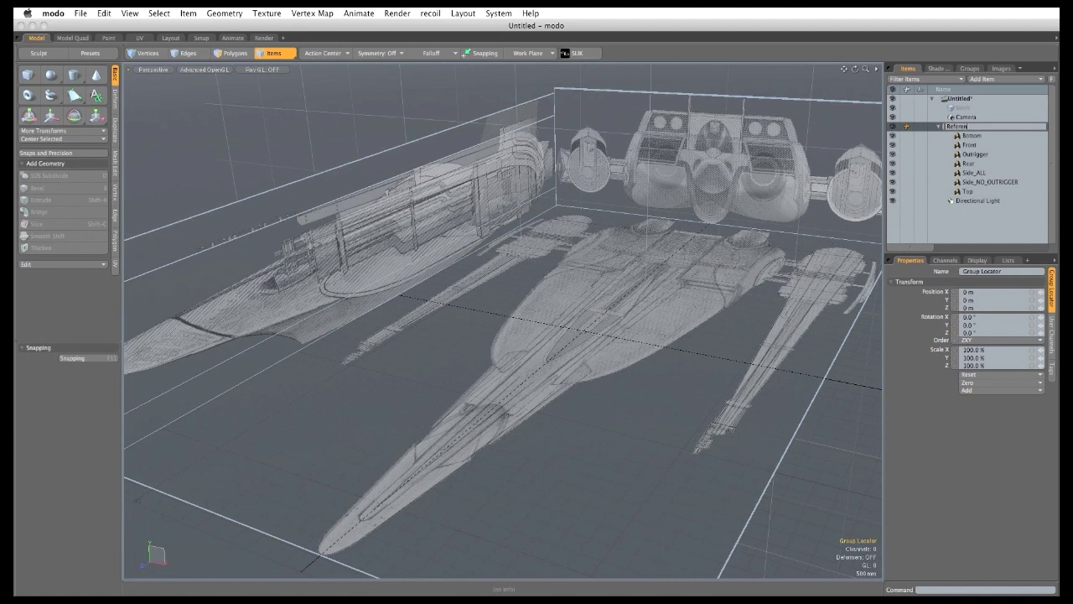
key("Return")
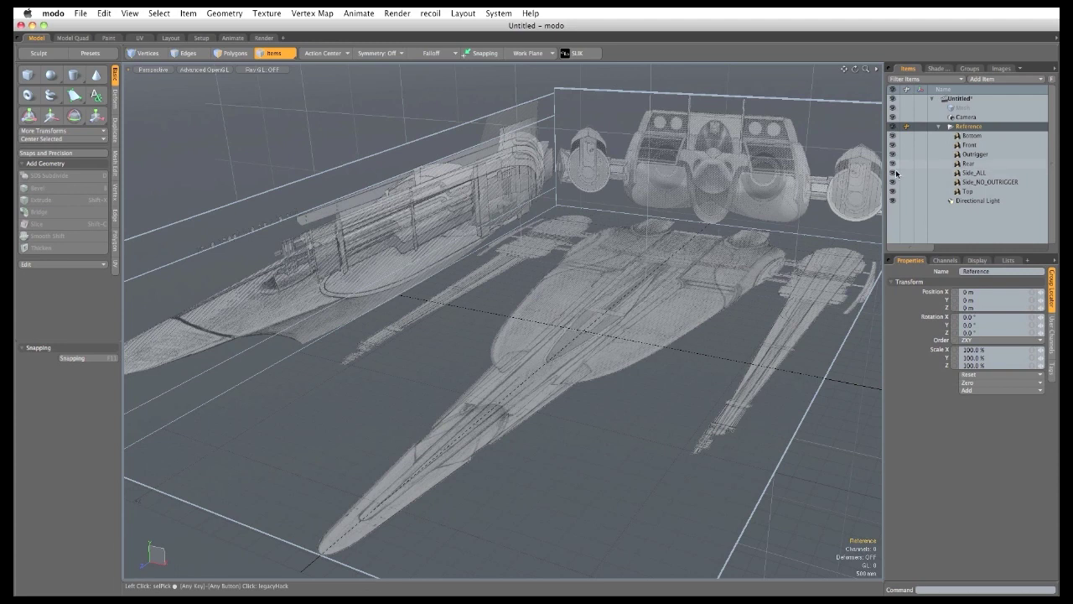
Hide the Outrigger and Side_ALL backdrops, and switch the whole Reference group off and back on.
left_click(893, 155)
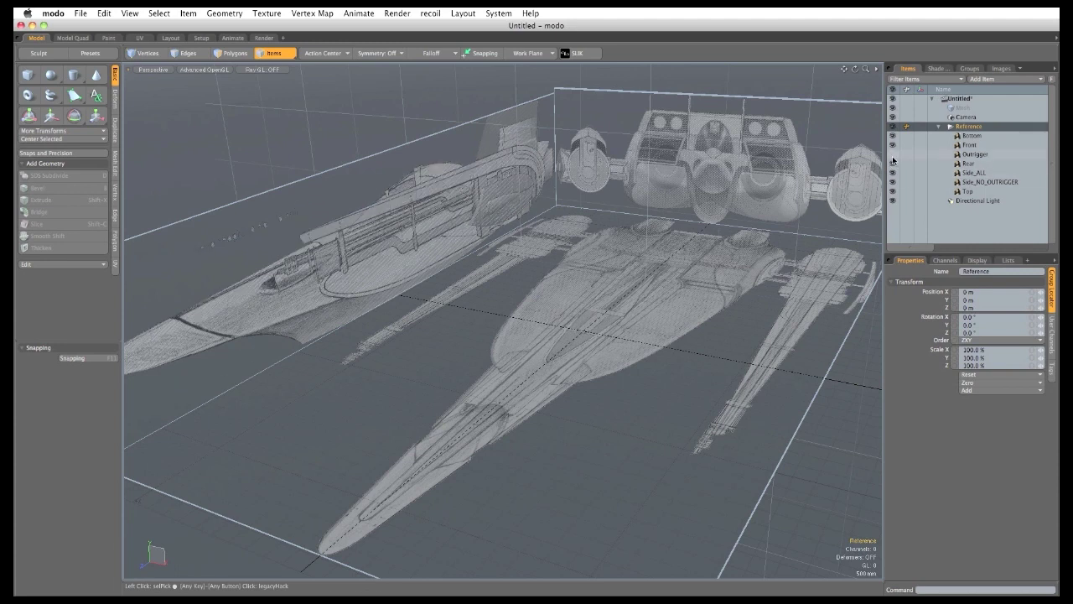
left_click(893, 173)
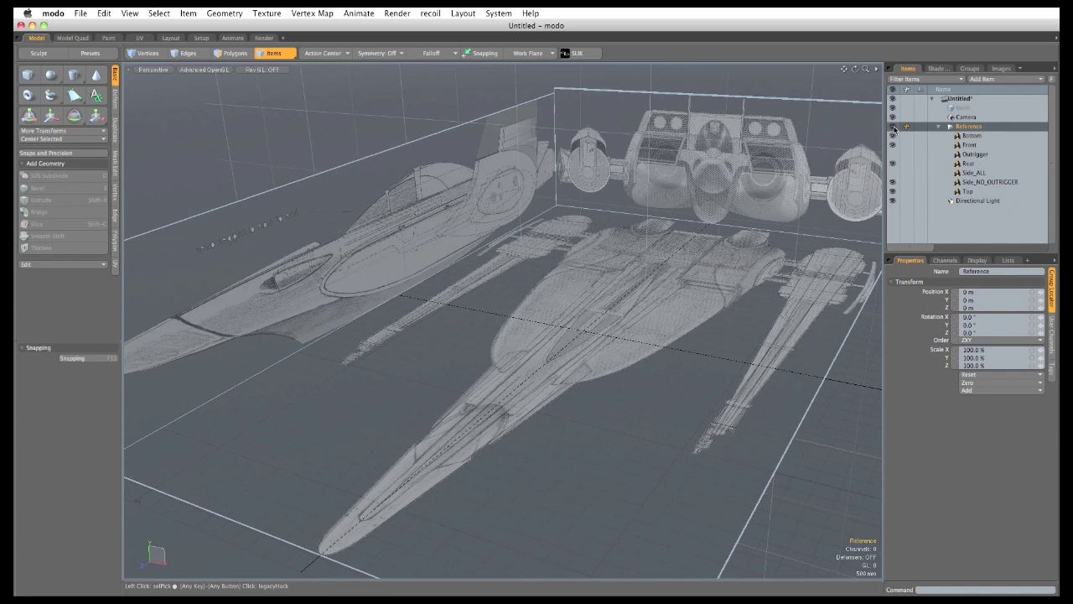
left_click(893, 127)
left_click(893, 126)
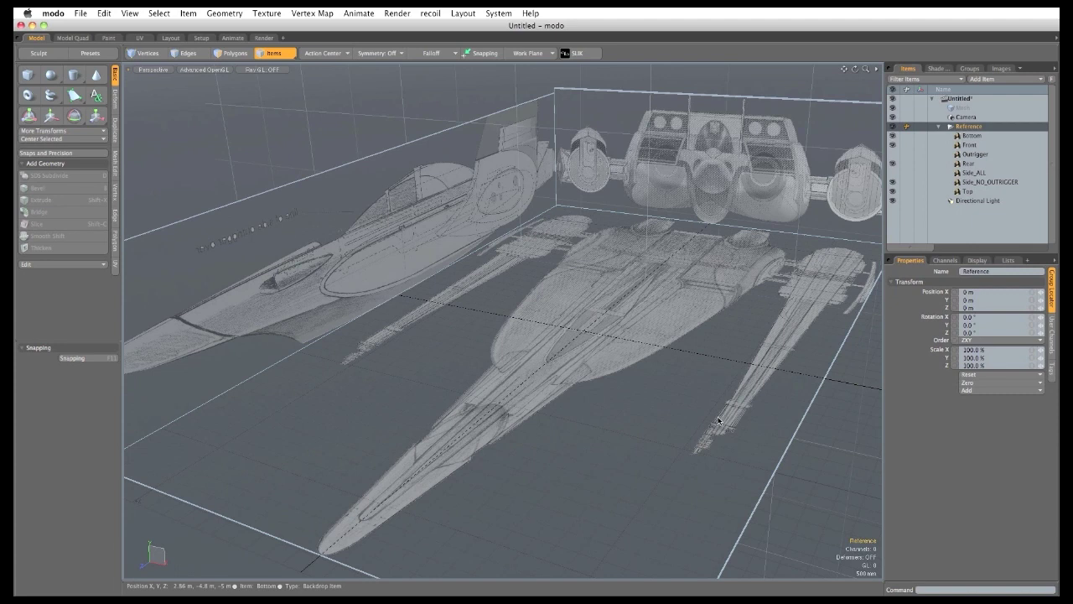
Switch to the Model Quad layout and frame the reference drawings fully in the orthographic views.
left_click(74, 38)
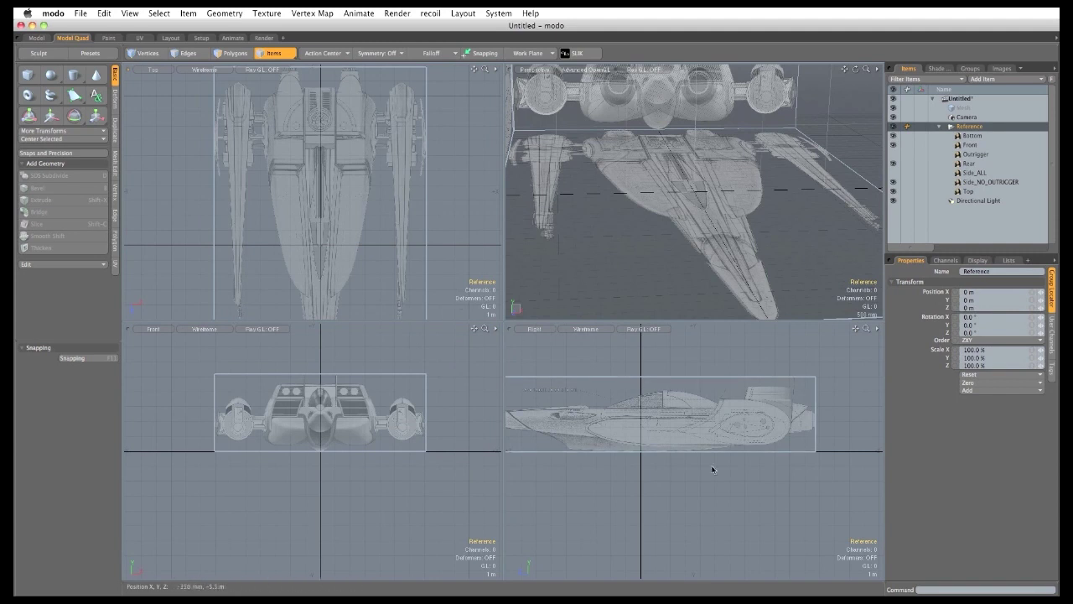
left_click_drag(665, 480, 719, 511, "alt+shift")
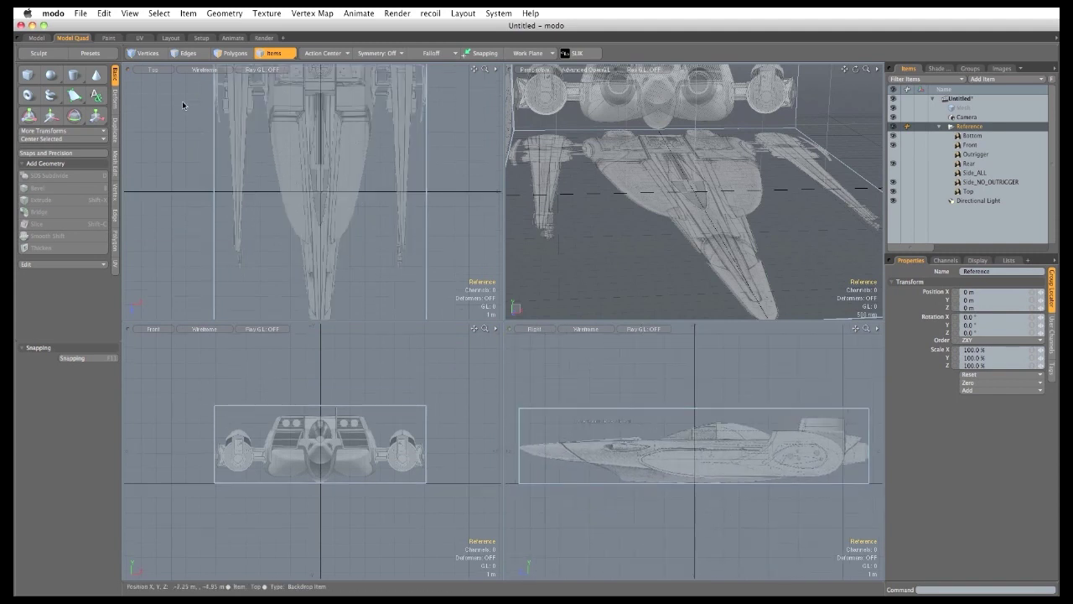
left_click_drag(318, 179, 288, 160, "ctrl+alt")
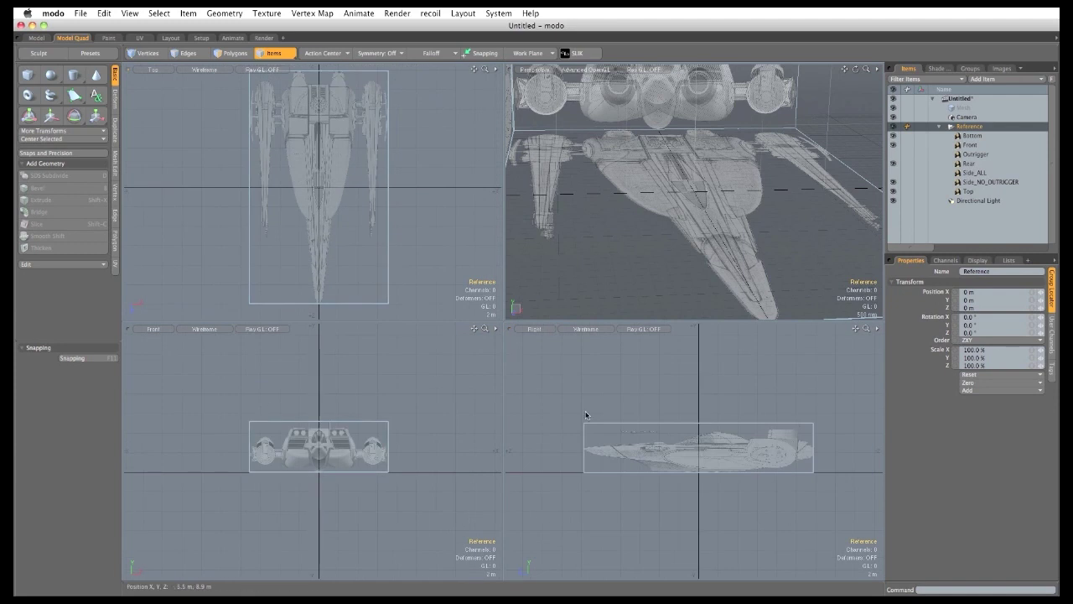
Check the Back and Bottom projections of the reference drawings, restoring the Front and Top views after each check.
left_click(153, 332)
left_click(153, 325)
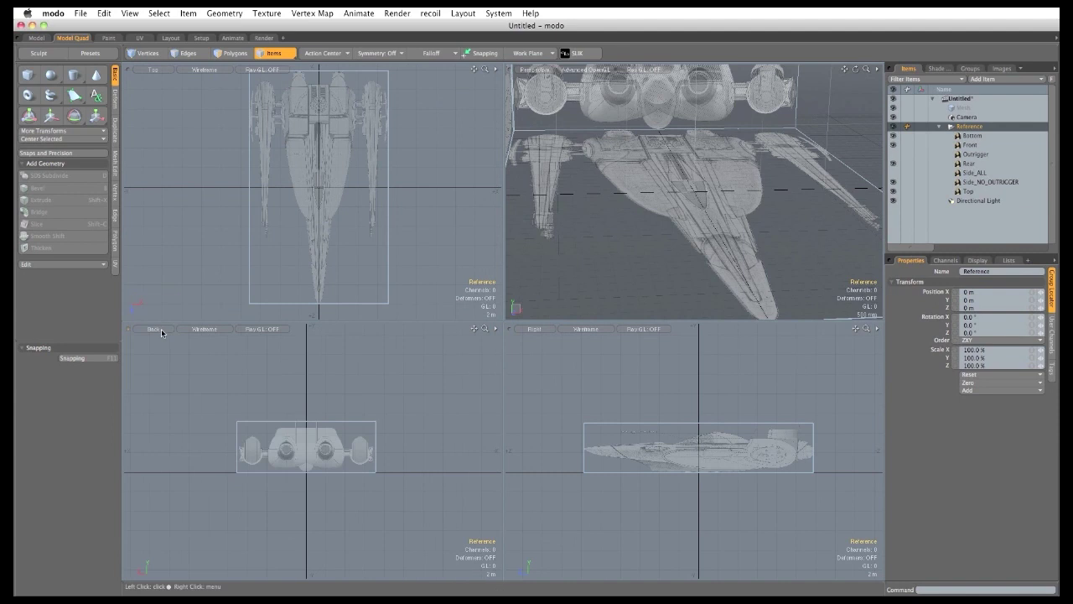
left_click(152, 328)
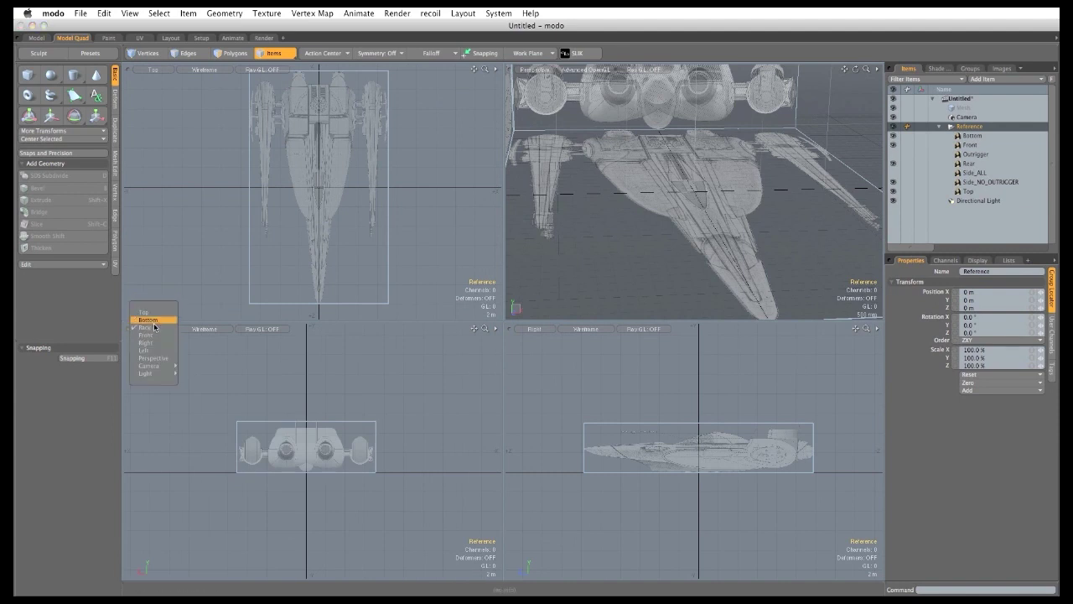
left_click(154, 335)
left_click(153, 69)
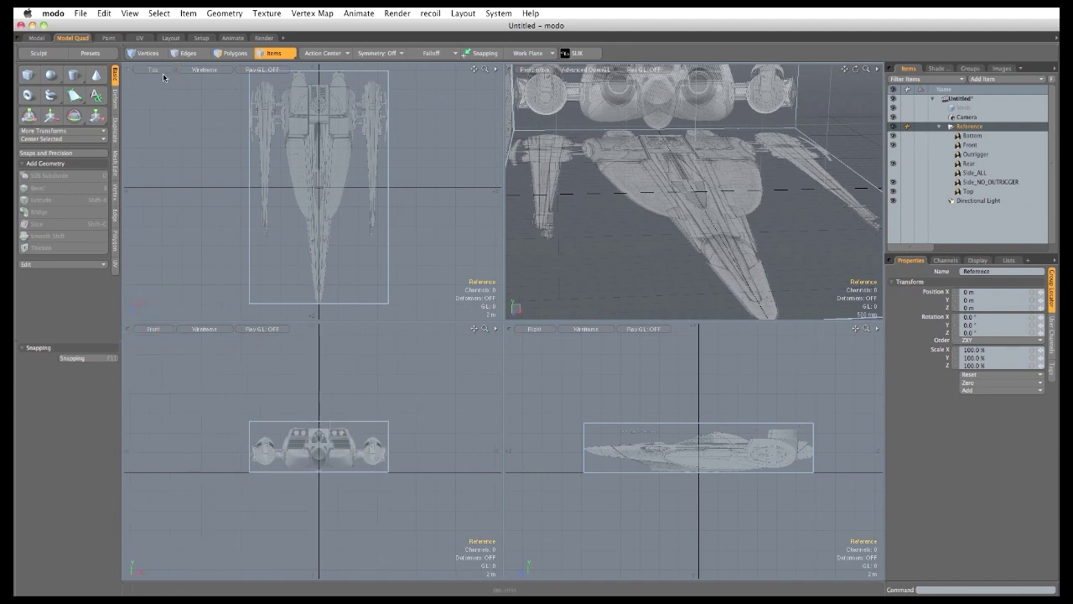
left_click(161, 77)
left_click(152, 70)
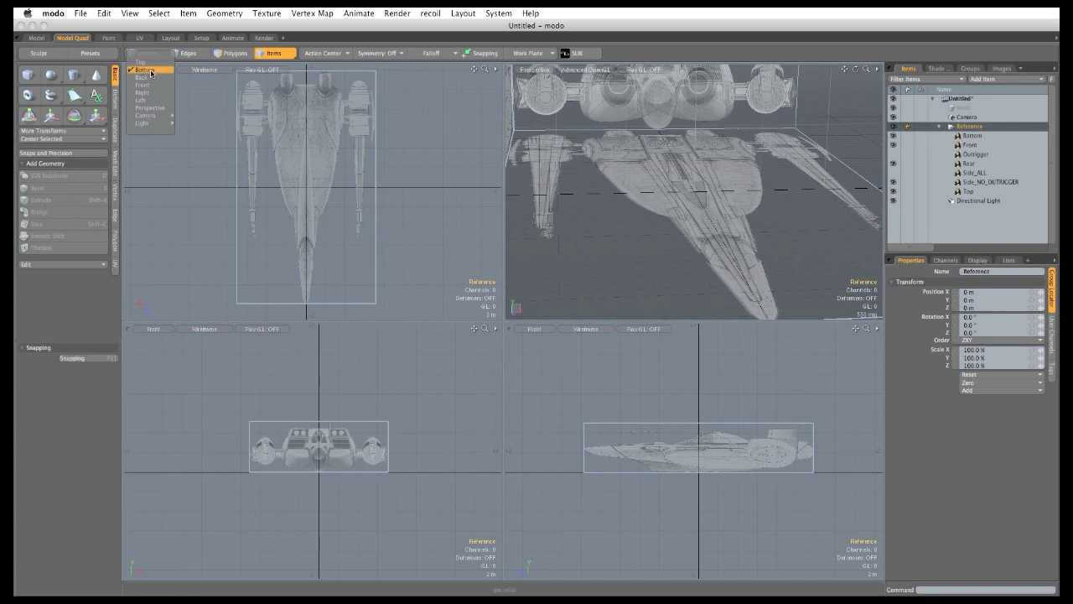
left_click(141, 62)
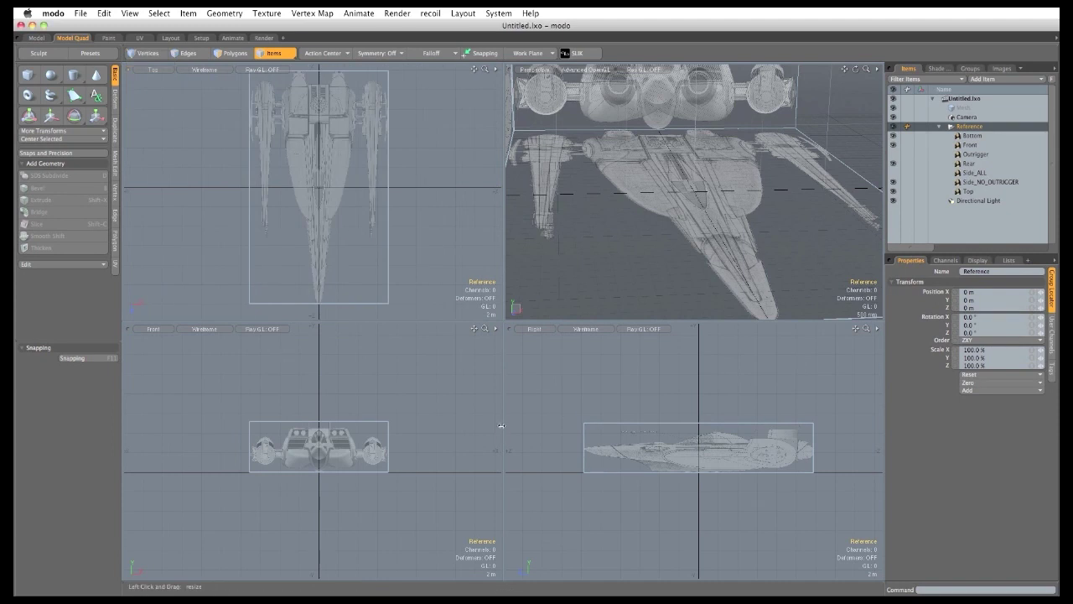
Save the scene under the name Spaceship in the 1_Blocking_Out folder.
left_click(81, 14)
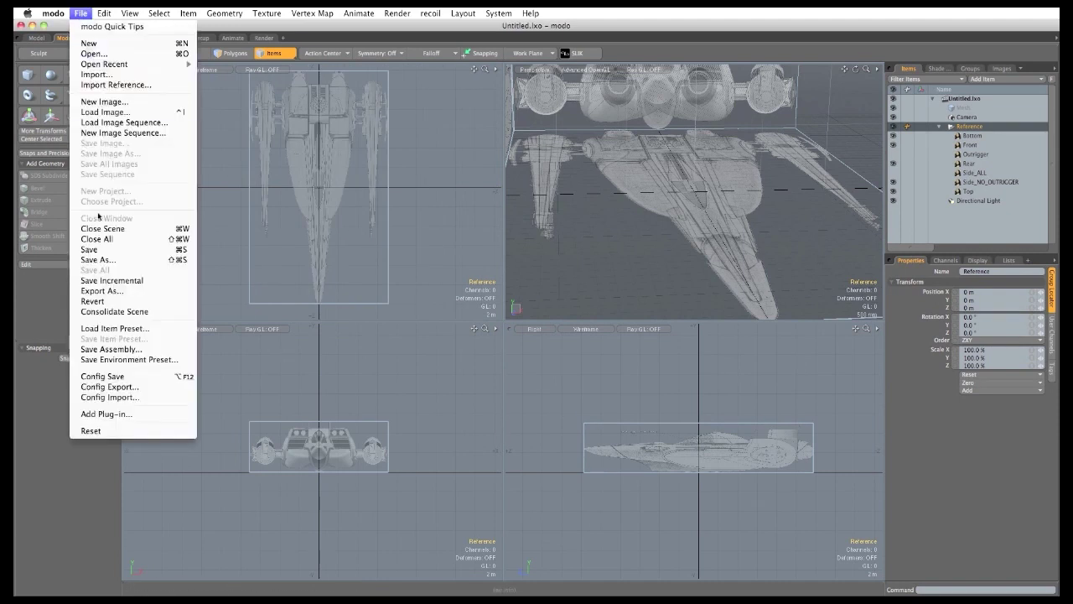
left_click(99, 260)
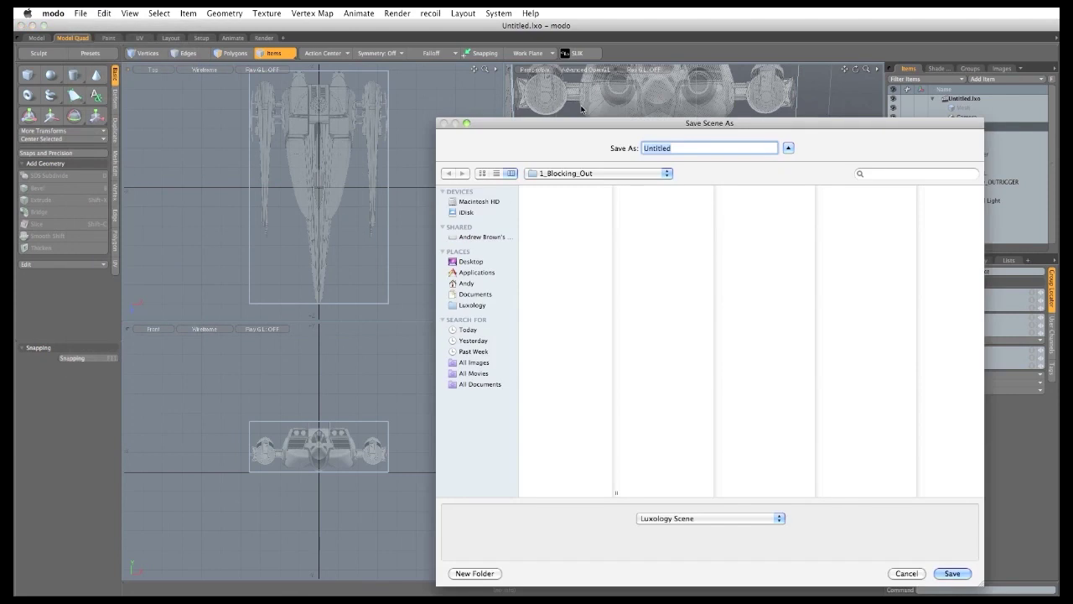
type("Spaceship")
left_click(951, 573)
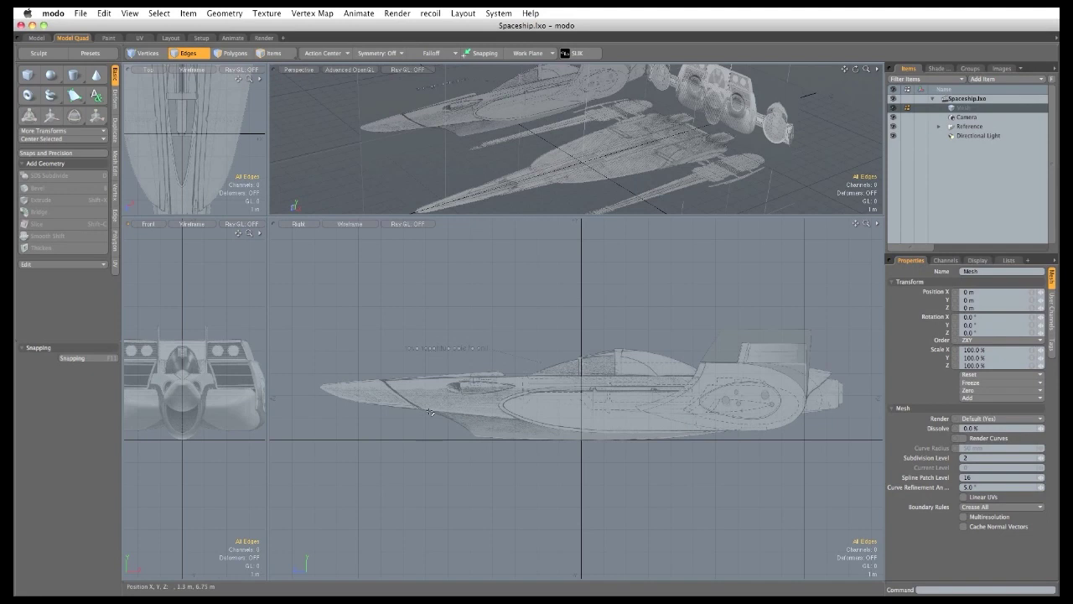
mouse_move(513, 423)
right_mouse_down()
mouse_move(425, 423)
mouse_move(346, 377)
mouse_move(611, 371)
right_mouse_up()
mouse_move(742, 410)
right_mouse_down()
mouse_move(731, 426)
mouse_move(544, 429)
right_mouse_up()
mouse_move(503, 464)
right_mouse_down()
mouse_move(404, 406)
mouse_move(476, 402)
mouse_move(757, 430)
mouse_move(669, 455)
mouse_move(580, 458)
right_mouse_up()
mouse_move(563, 382)
right_mouse_down()
mouse_move(538, 347)
mouse_move(711, 375)
mouse_move(696, 384)
right_mouse_up()
right_click_drag(490, 394, 591, 382)
mouse_move(778, 400)
right_mouse_down()
mouse_move(699, 442)
mouse_move(654, 440)
mouse_move(758, 446)
mouse_move(859, 364)
mouse_move(758, 303)
right_mouse_up()
right_click_drag(632, 410, 639, 394)
mouse_move(532, 428)
right_mouse_down()
mouse_move(373, 426)
mouse_move(352, 373)
mouse_move(545, 369)
right_mouse_up()
mouse_move(671, 366)
right_mouse_down()
mouse_move(750, 408)
mouse_move(727, 430)
right_mouse_up()
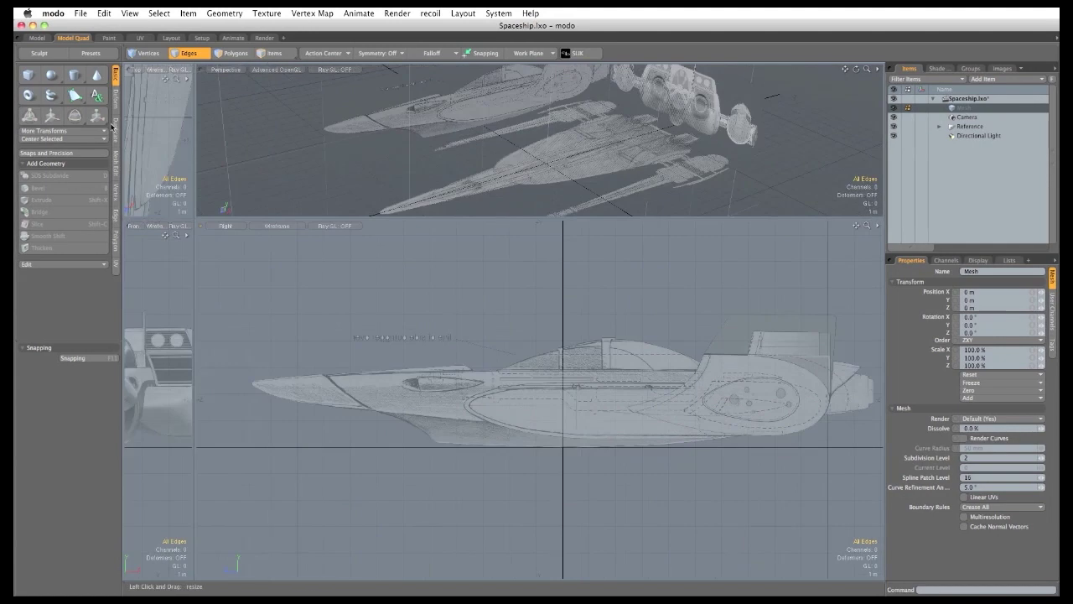
Draw a flat cube primitive over the hull in the side view, about 2.8 m high, and fit its length to about 19.35 m.
left_click(29, 73)
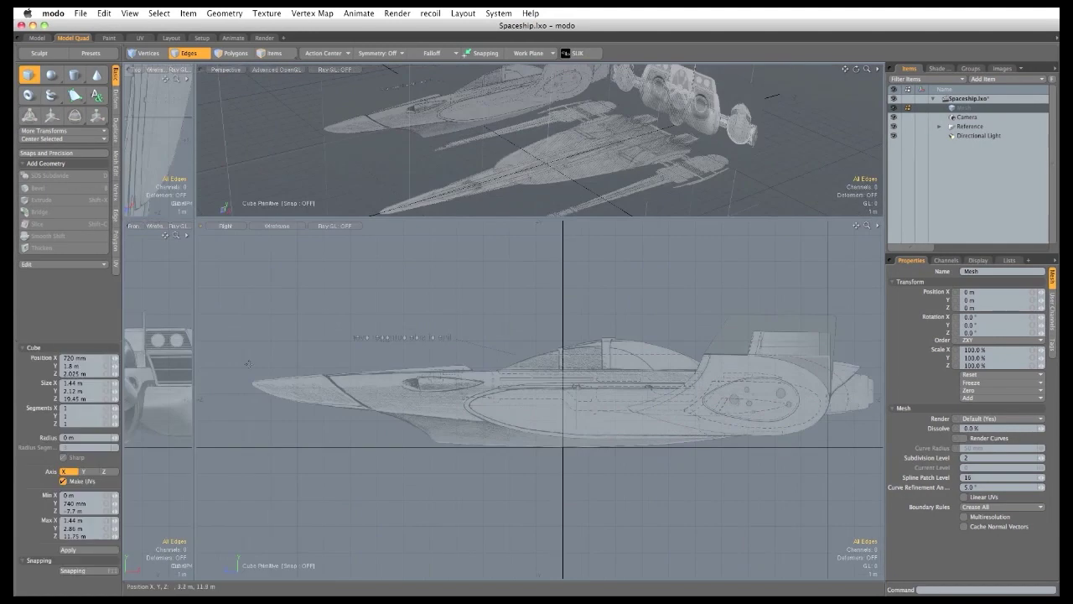
left_click_drag(250, 349, 766, 423)
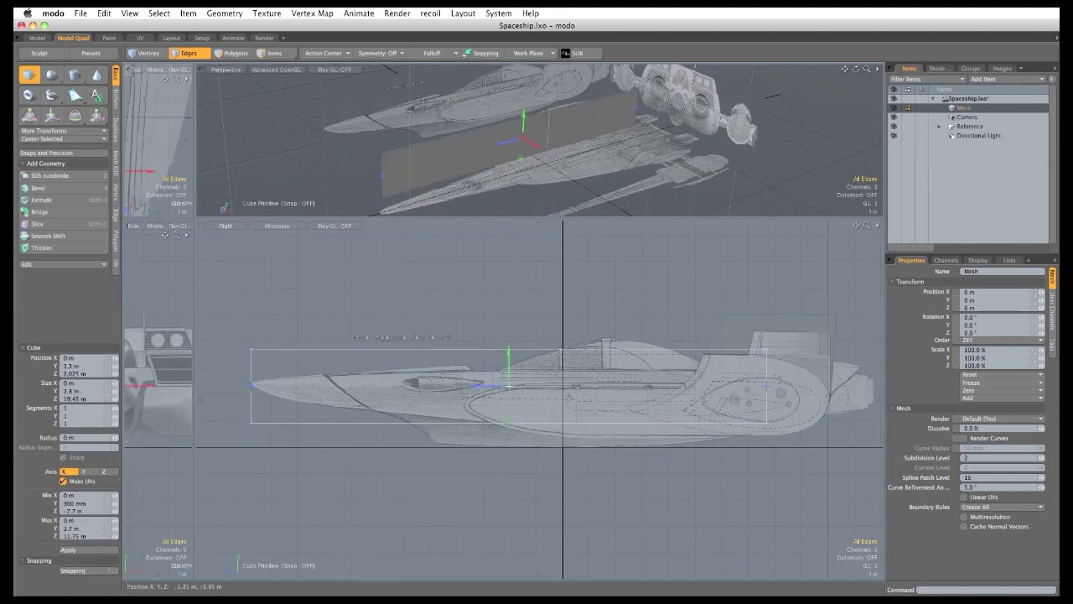
scroll(369, 430, "up", 2)
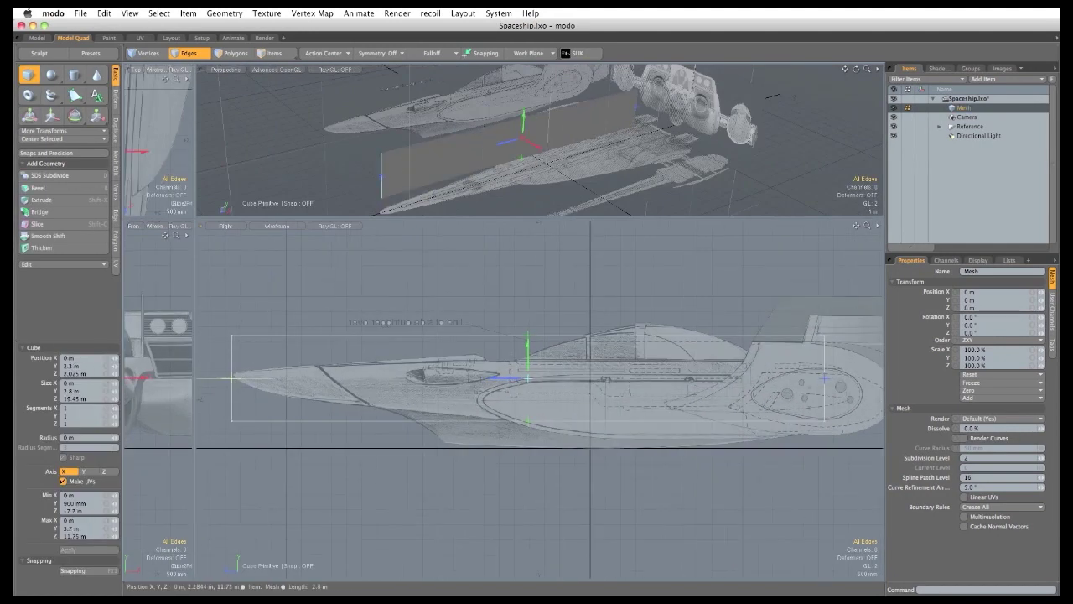
left_click_drag(232, 378, 233, 378)
left_click_drag(519, 403, 419, 409, "alt+shift")
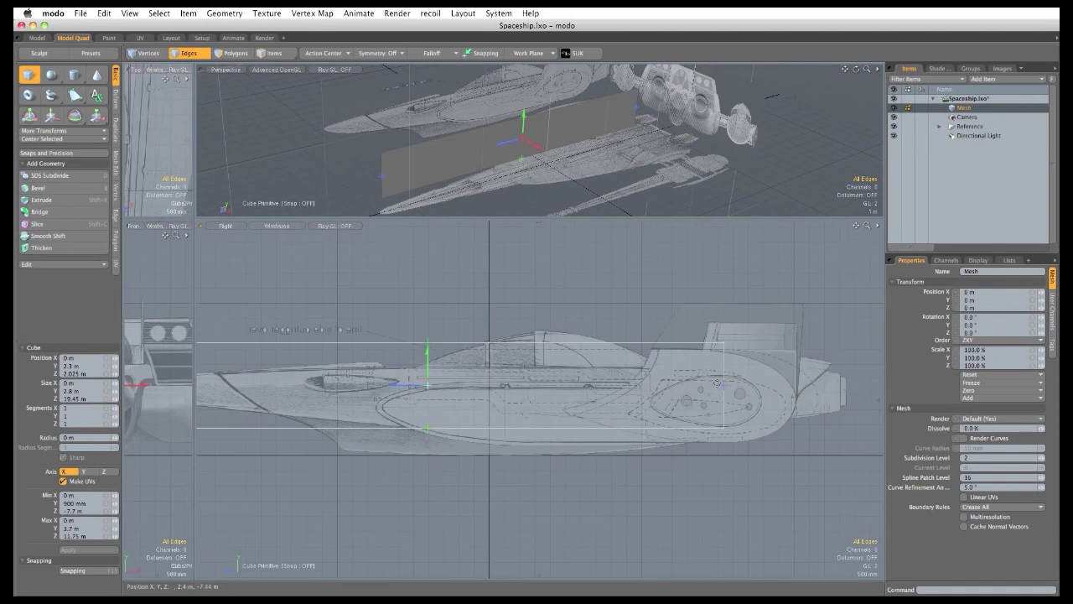
left_click_drag(723, 387, 721, 387)
Fit the cube's upper and lower edges to the hull in the side view, from about Y 710 mm to 2.87 m.
left_click_drag(425, 359, 513, 361, "alt+shift")
left_click_drag(466, 329, 466, 378)
left_click_drag(464, 457, 448, 359, "alt+shift")
mouse_move(444, 401)
left_mouse_down()
mouse_move(447, 436)
mouse_move(448, 412)
left_mouse_up()
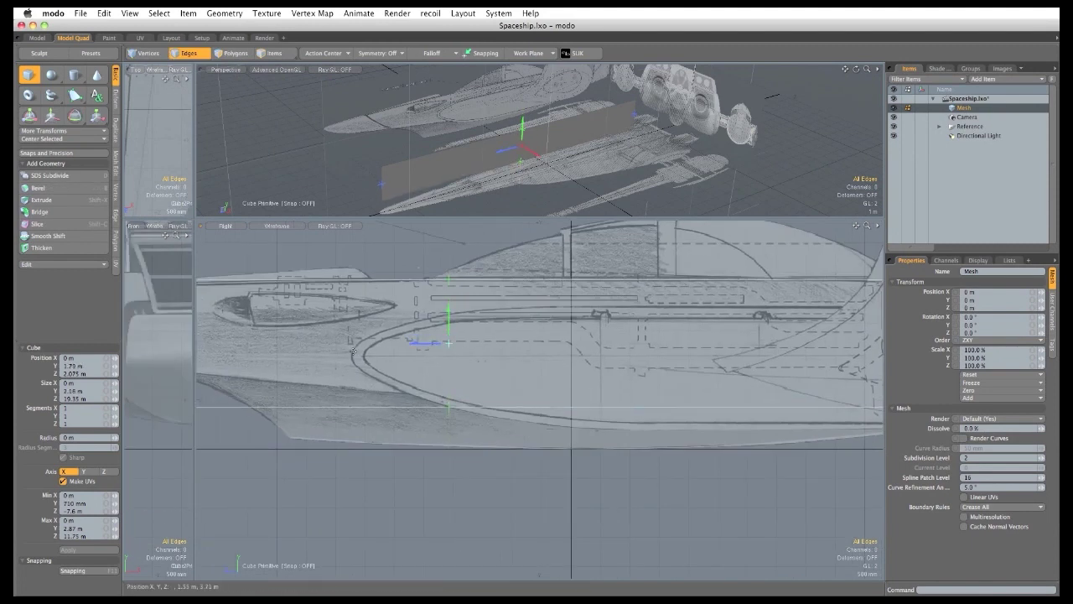
In the front view, raise the cube's lower edge to about Y 760 mm and widen it from the centreline to about X 1.35 m.
left_click_drag(196, 219, 699, 211)
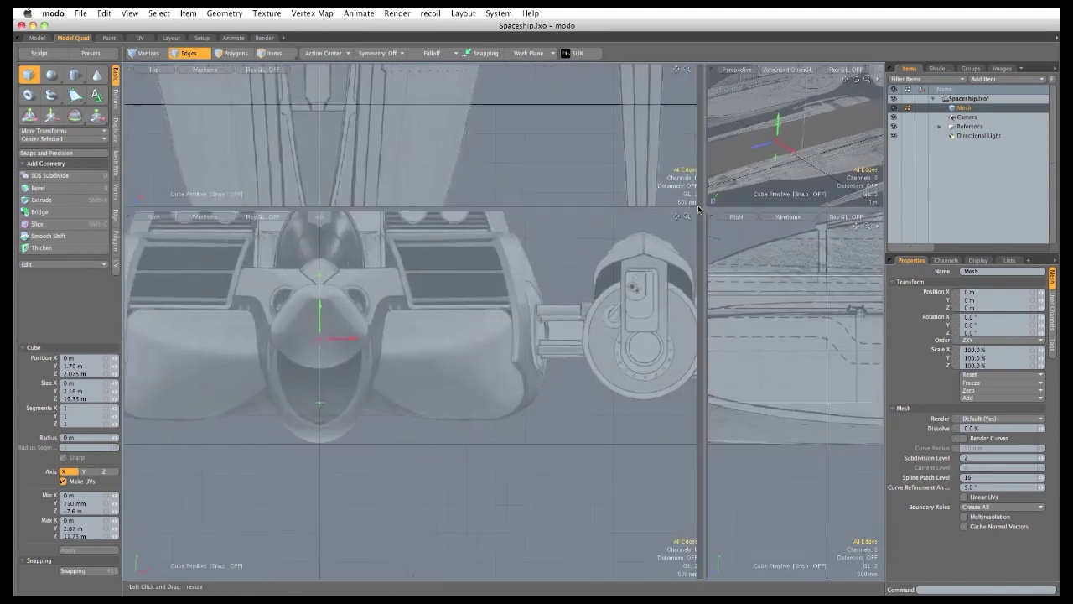
left_click_drag(307, 432, 305, 427)
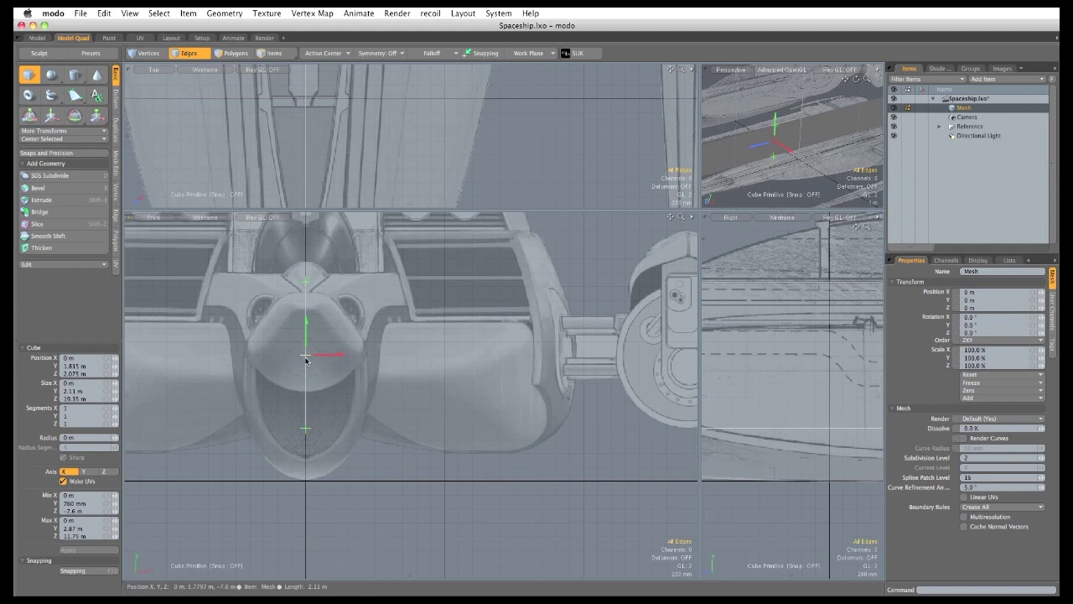
left_click_drag(306, 353, 400, 355)
Divide the cube into 12 segments along Z and 2 along Y, and finish the primitive.
left_click_drag(525, 393, 490, 436, "alt+shift")
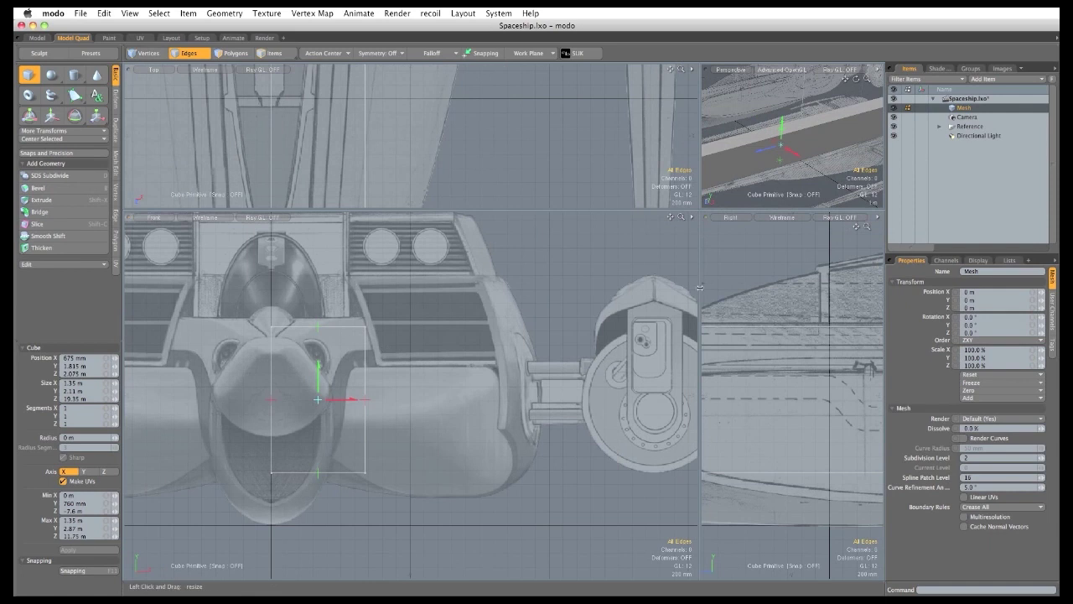
left_click_drag(699, 287, 409, 285)
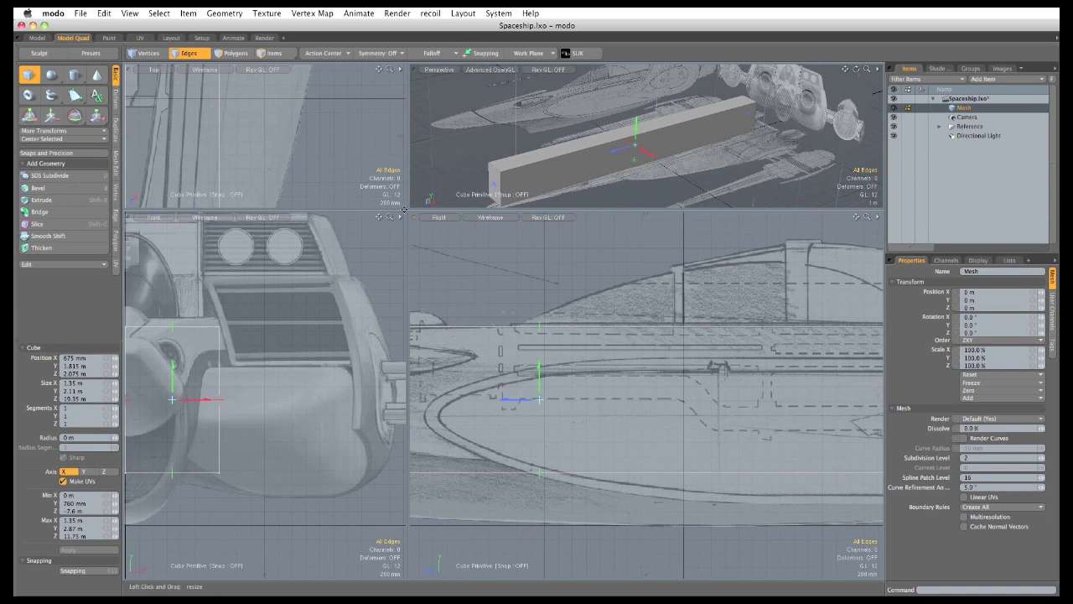
left_click_drag(405, 209, 172, 211)
scroll(523, 367, "down", 3)
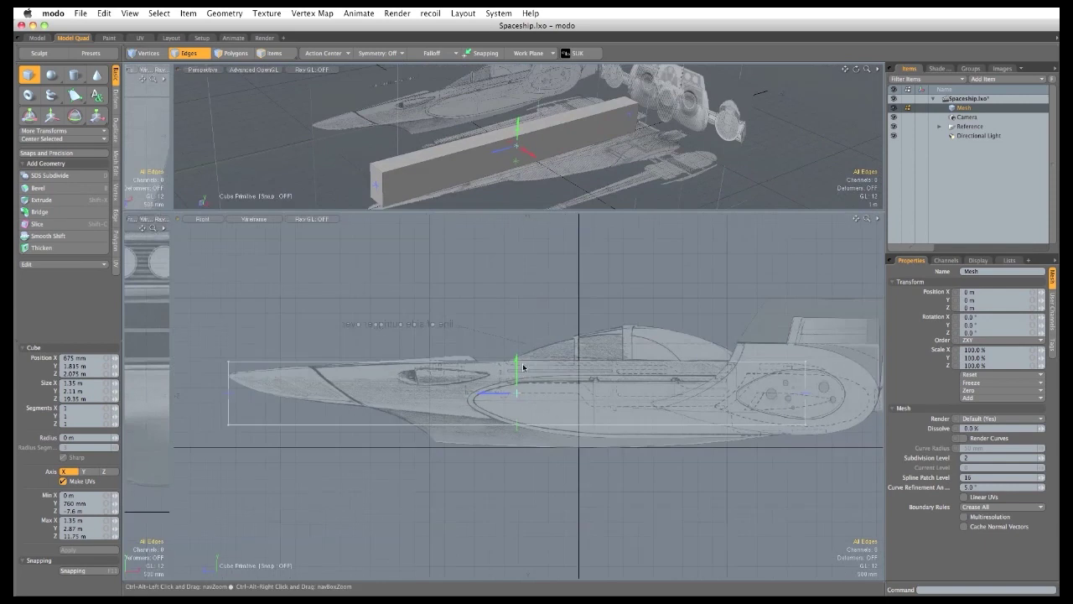
left_click_drag(523, 366, 526, 361, "alt+shift")
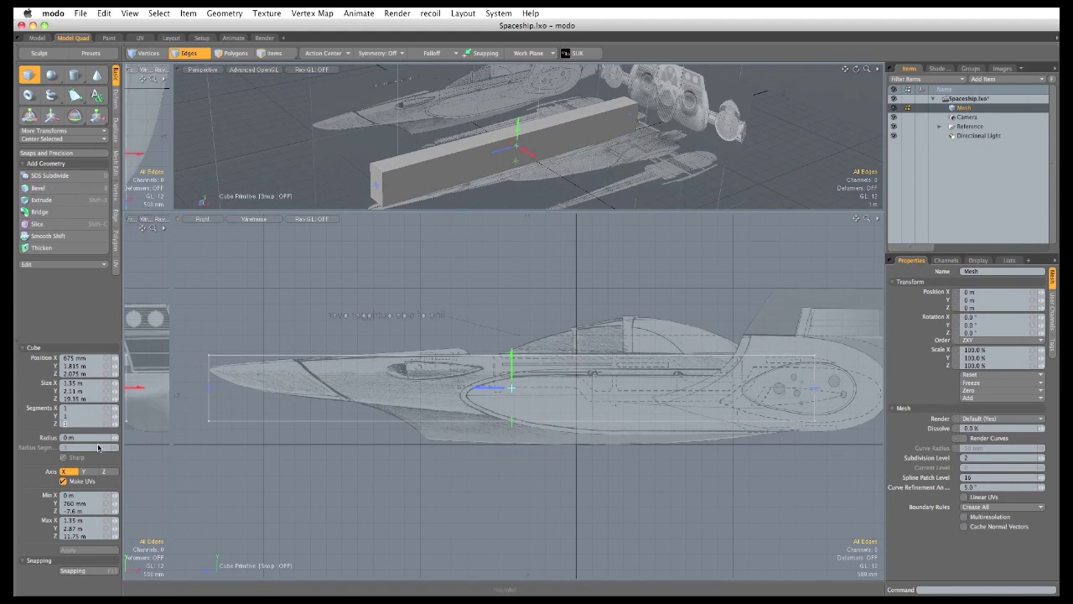
type("2")
key("Return")
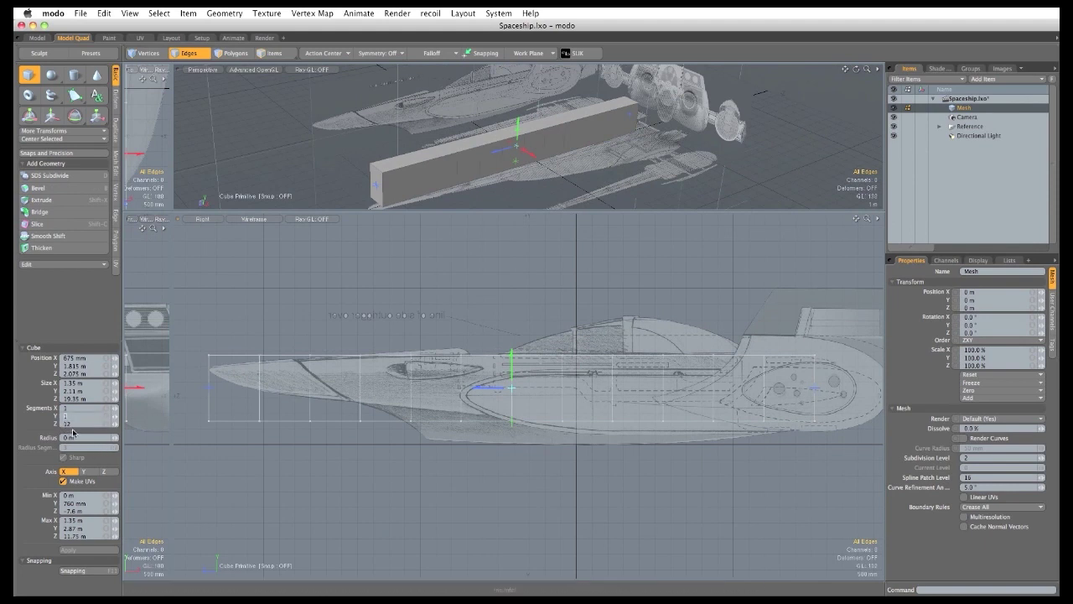
type("2")
key("Return")
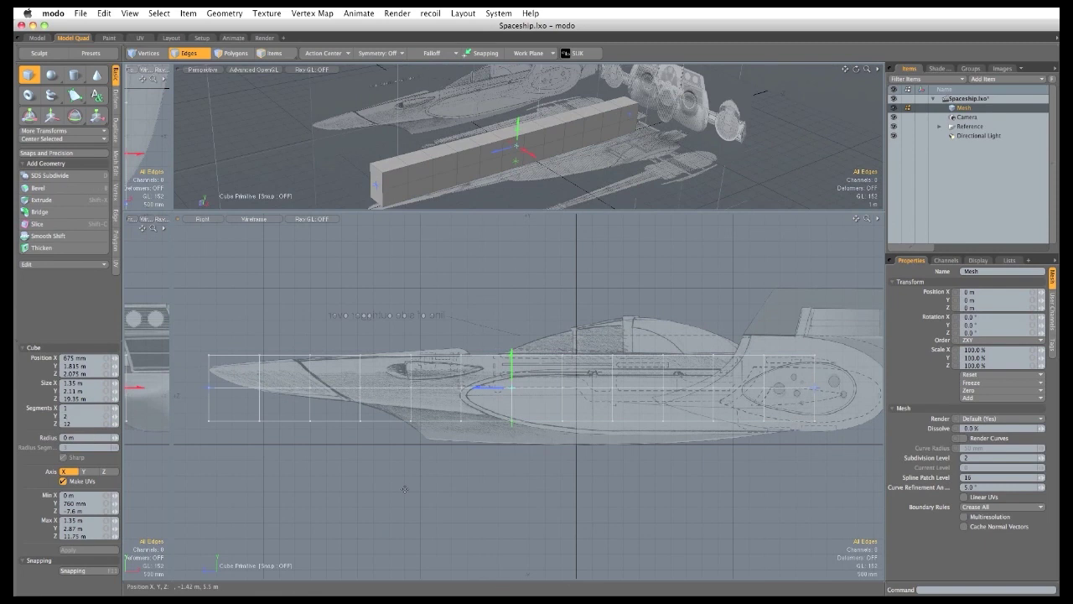
key("space")
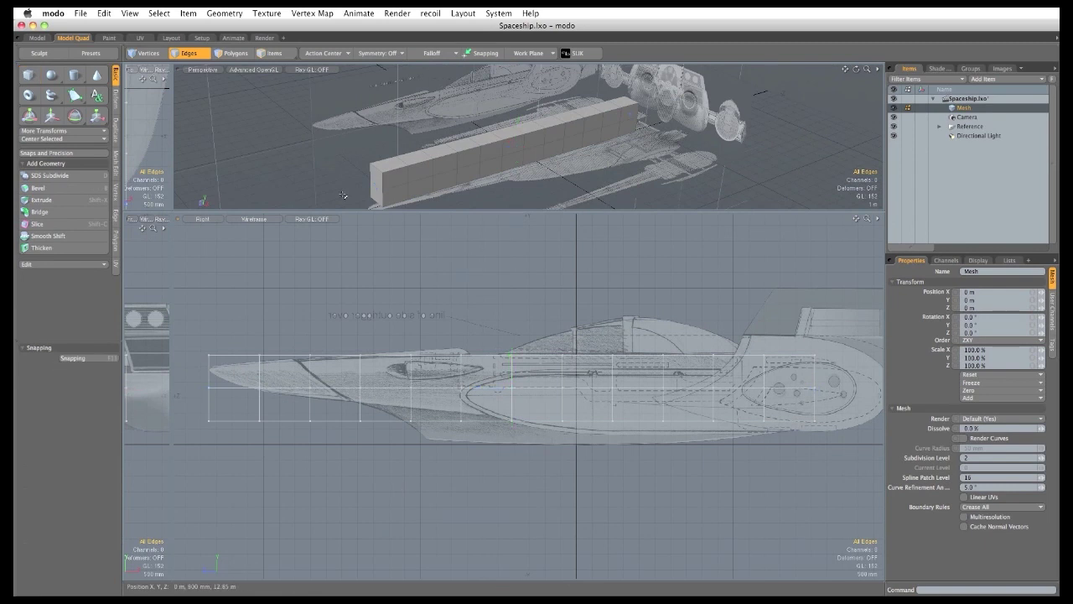
Delete the cube's polygons on its centreline side and rear end, leaving the half hull open there.
key("3")
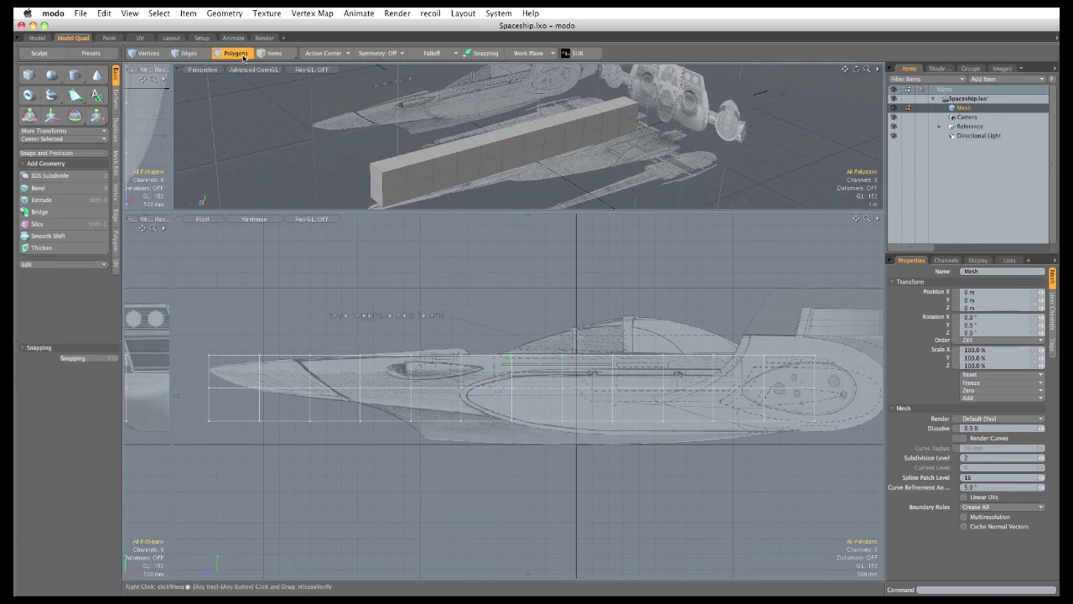
mouse_move(351, 181)
left_mouse_down("alt")
mouse_move(443, 187)
mouse_move(608, 172)
mouse_move(505, 150)
mouse_move(432, 171)
left_mouse_up("alt")
mouse_move(481, 142)
left_mouse_down("shift")
mouse_move(426, 101)
mouse_move(408, 138)
mouse_move(445, 218)
mouse_move(465, 228)
left_mouse_up("shift")
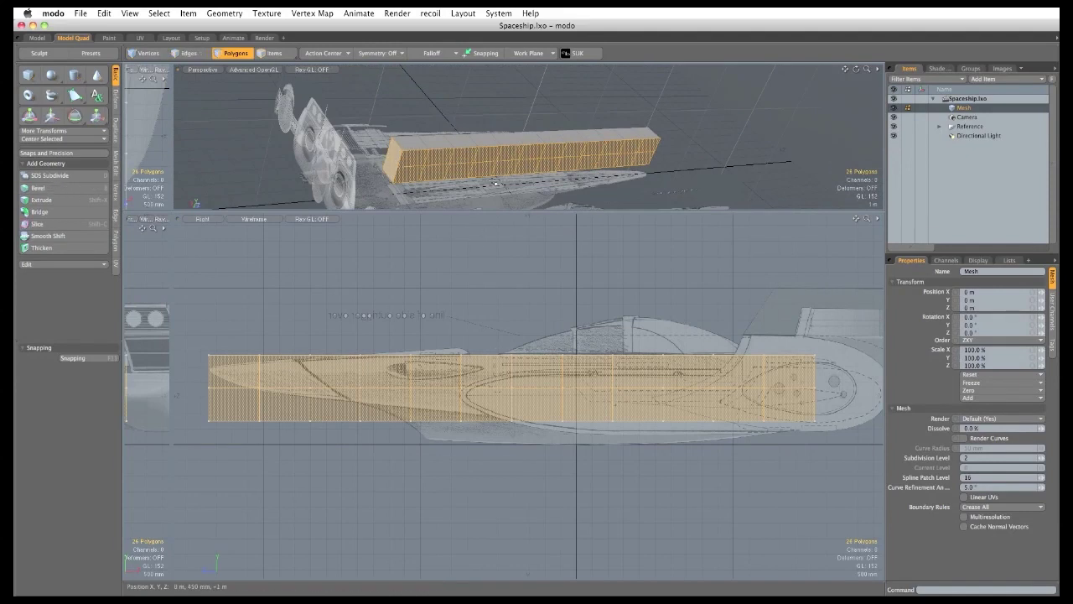
key("Delete")
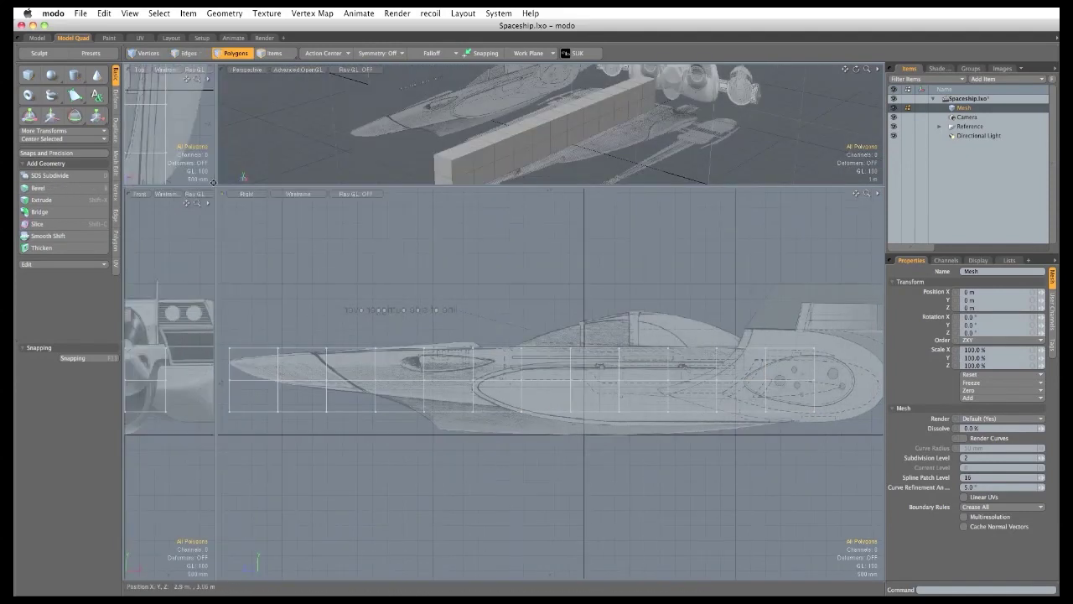
In the front view, move the cube's 24 outer side polygons outward along X to widen the hull block, and clear the selection.
left_click_drag(216, 185, 674, 183)
left_click_drag(376, 387, 441, 349, "ctrl+alt")
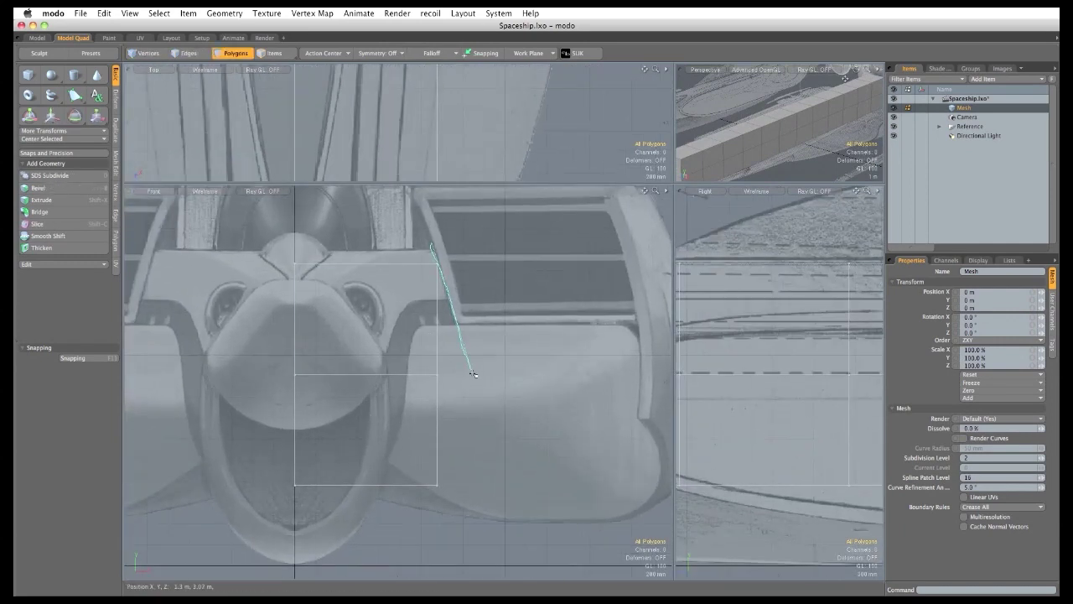
right_click_drag(473, 374, 462, 372)
left_click_drag(415, 375, 454, 370)
right_click_drag(374, 374, 472, 377)
mouse_move(406, 501)
right_mouse_down()
mouse_move(520, 383)
mouse_move(404, 227)
right_mouse_up()
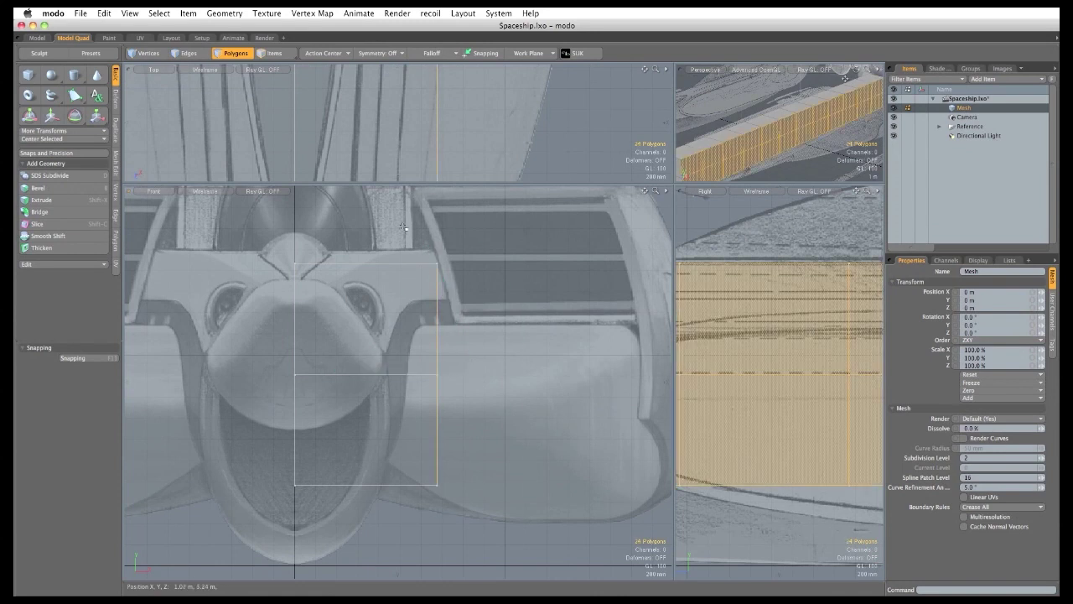
key("w")
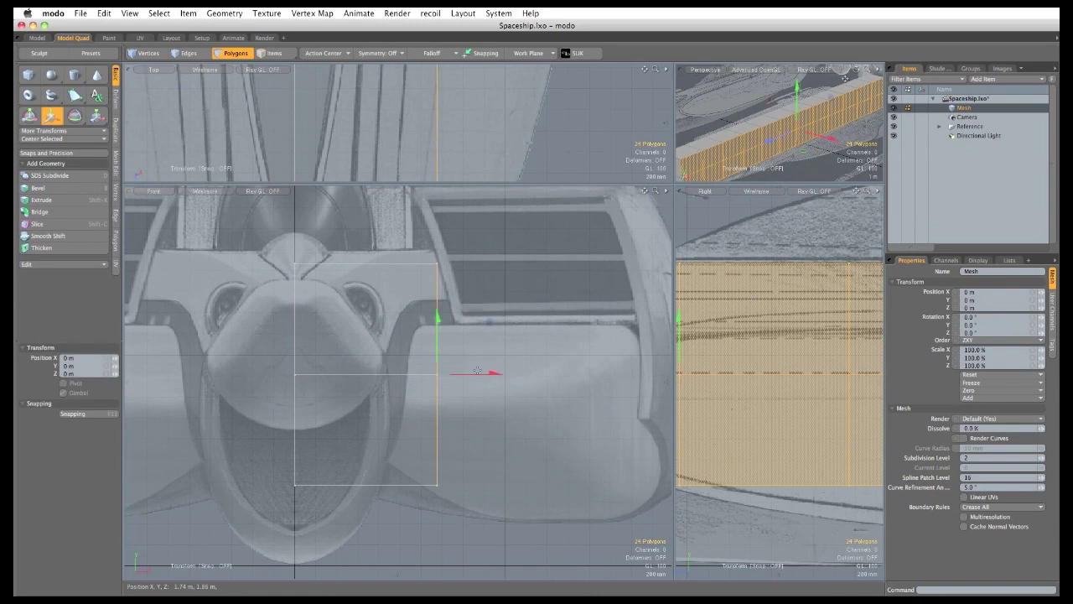
left_click_drag(494, 373, 528, 373)
key("Escape")
key("Escape")
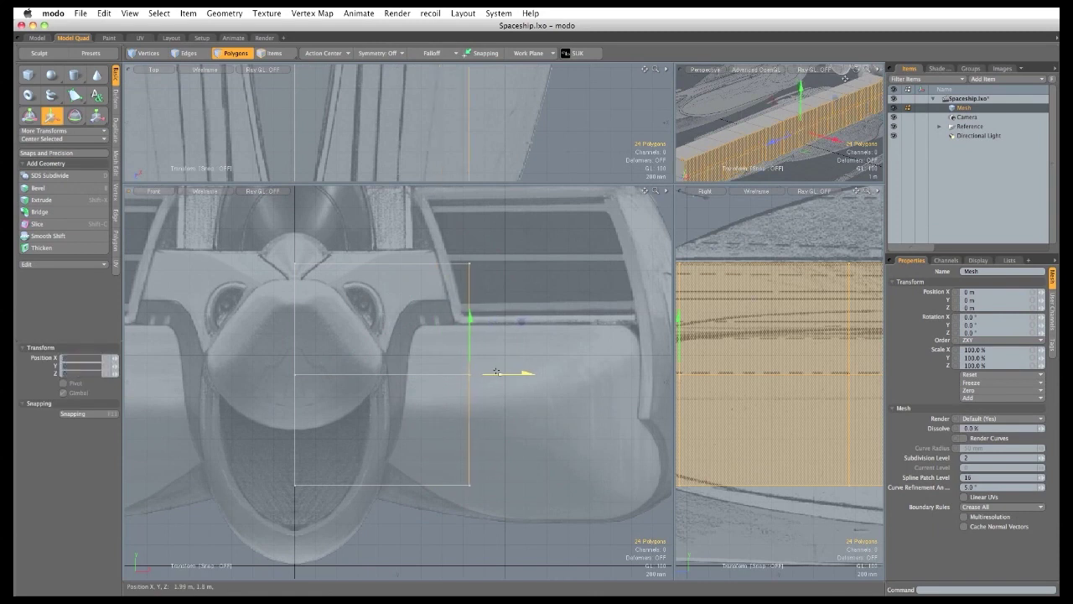
right_click_drag(450, 291, 462, 346)
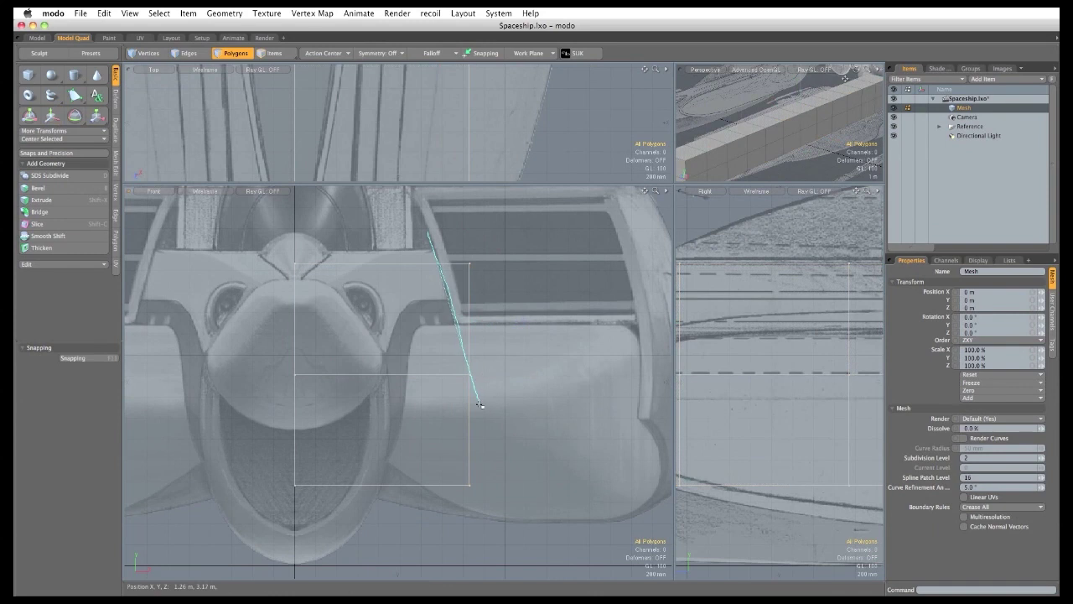
right_click_drag(480, 406, 480, 407)
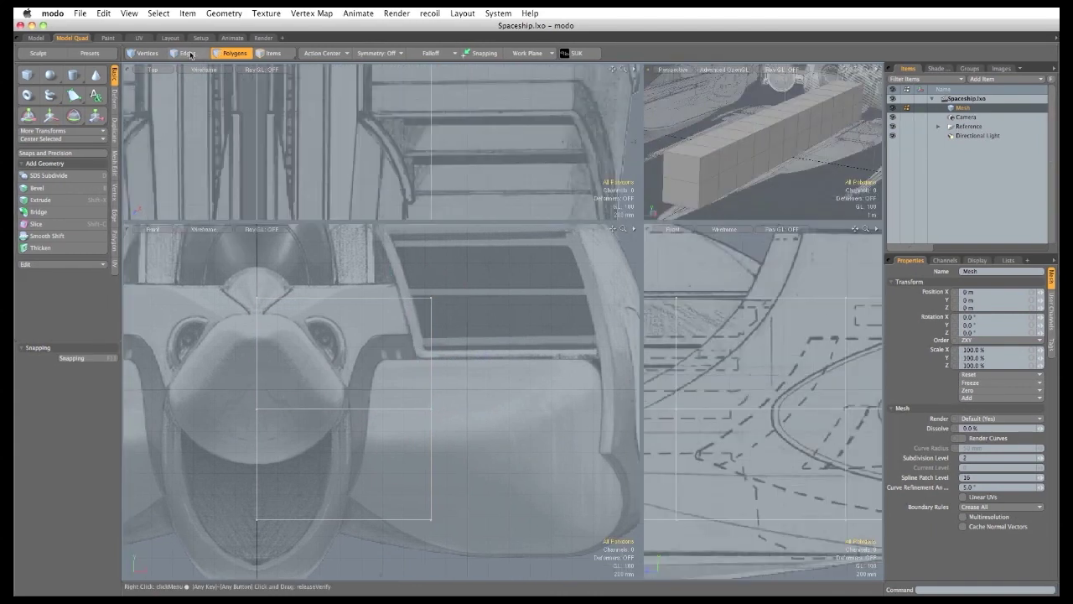
Move the upper outer edge loop inward in the top view to the hull line at about X 960 mm.
key("2")
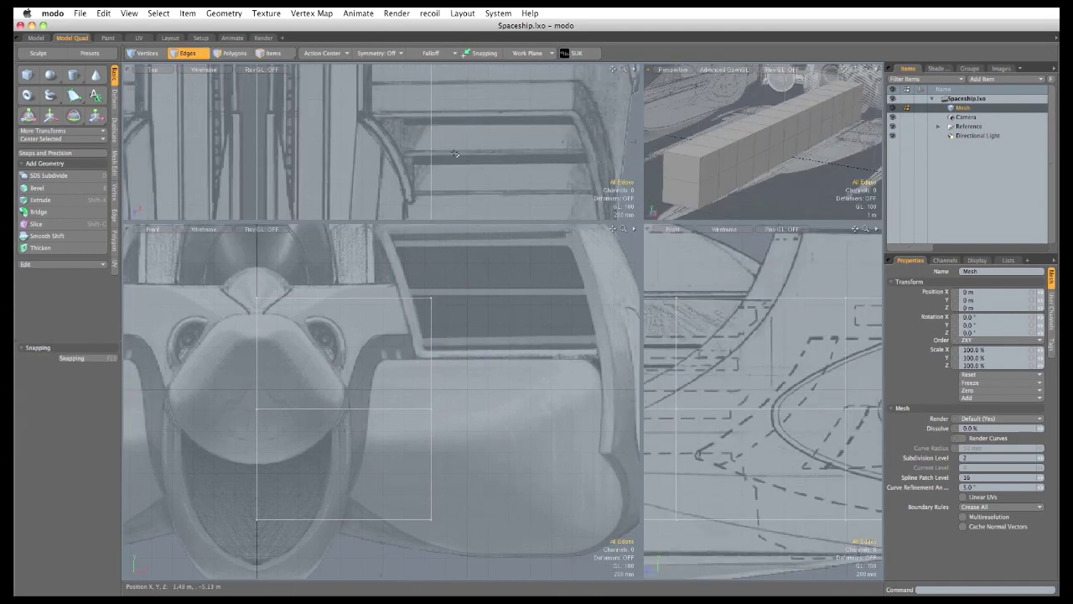
double_click(726, 147)
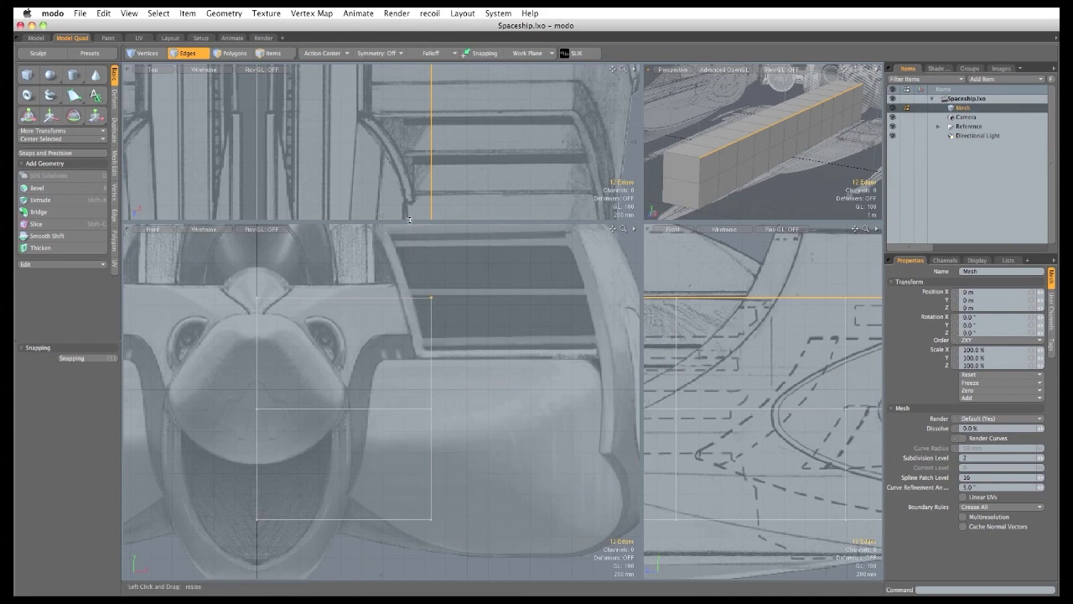
left_click_drag(411, 222, 392, 570)
left_click_drag(429, 322, 399, 320, "ctrl+alt")
left_click_drag(399, 320, 435, 227, "alt+shift")
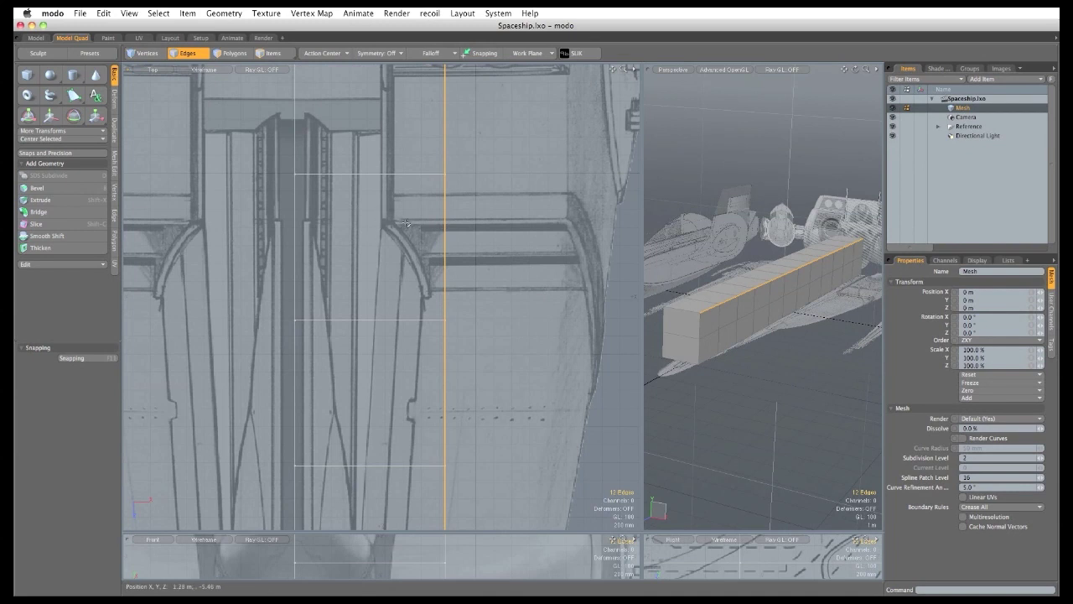
key("w")
left_click_drag(329, 172, 345, 197, "ctrl+alt")
left_click(422, 284)
left_click_drag(470, 285, 363, 201)
key("space")
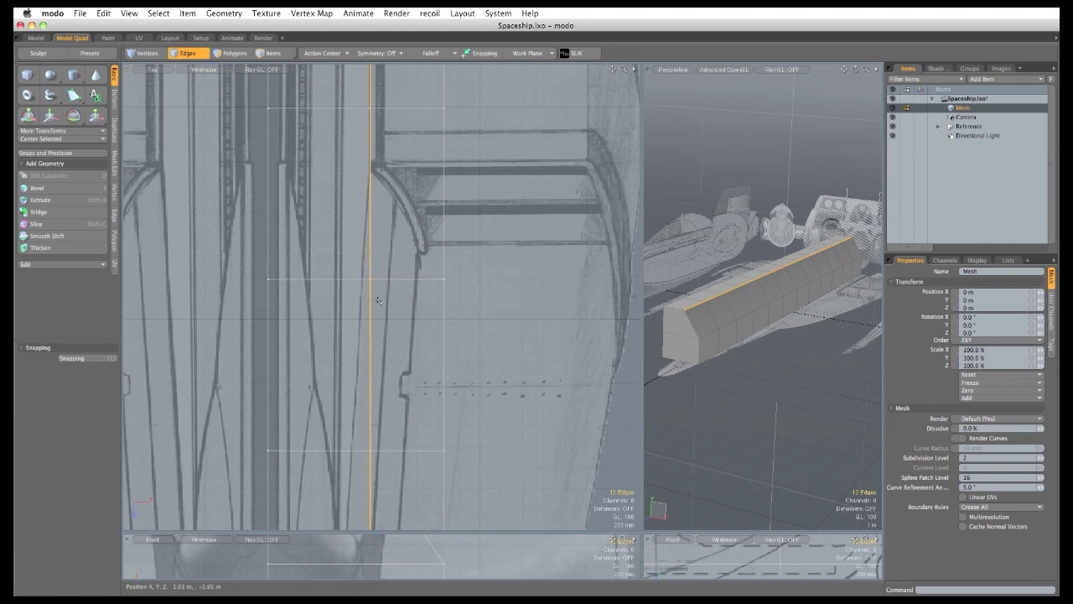
Slide the second edge ring from the rear forward along Z to the wing-root corner in the top view.
left_click_drag(379, 162, 403, 385, "alt+shift")
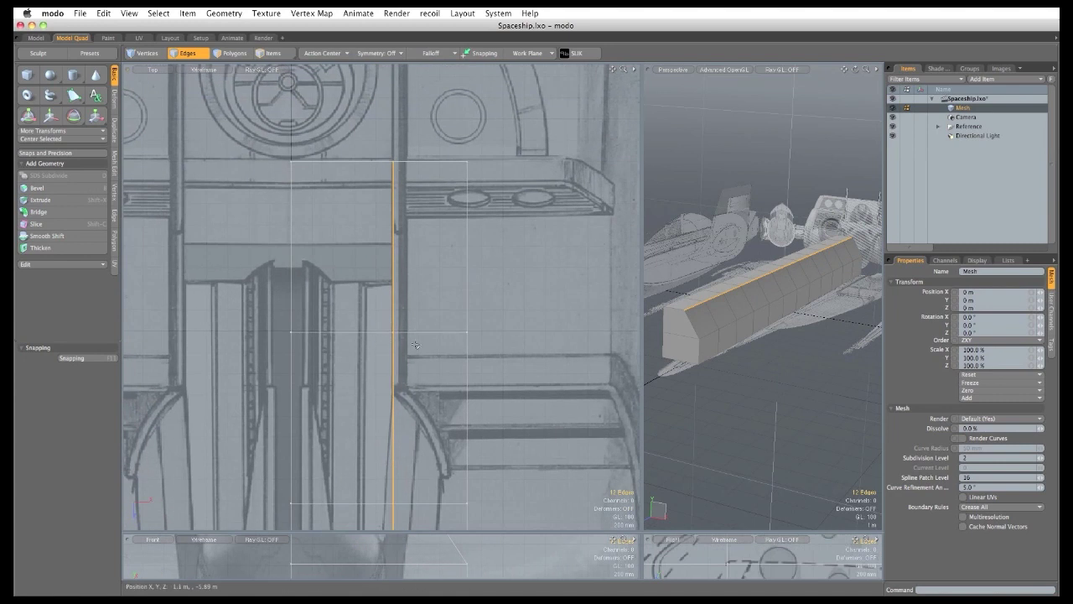
left_click_drag(336, 359, 280, 320)
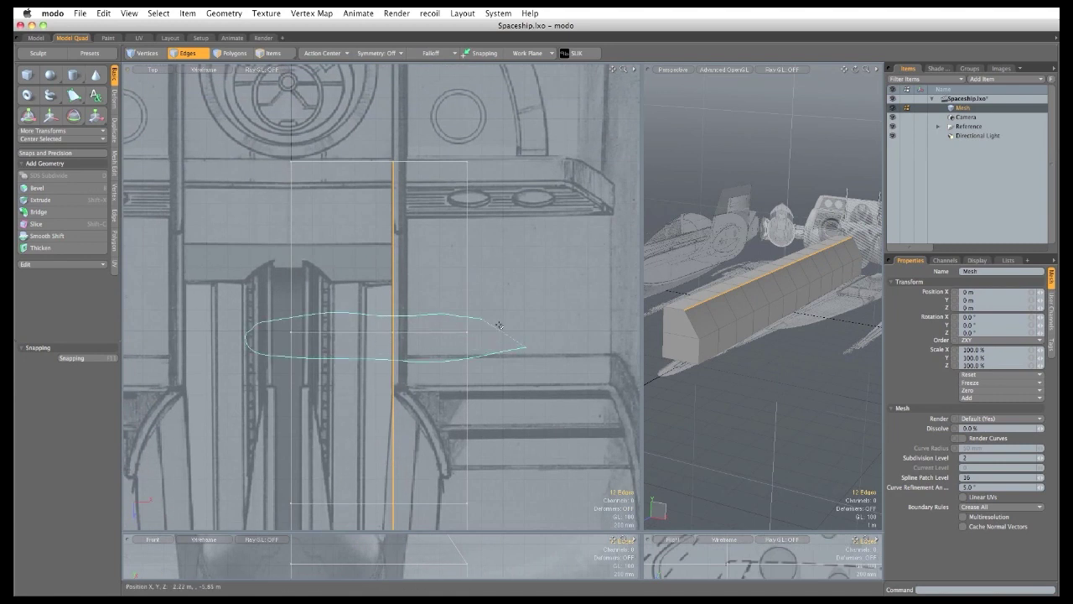
right_click_drag(499, 325, 500, 329)
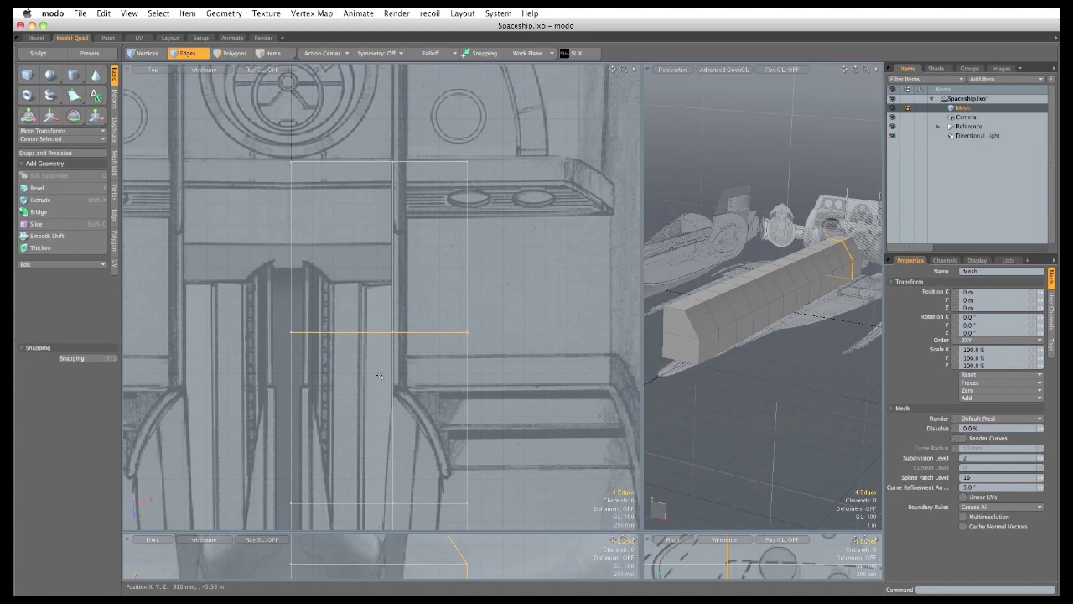
key("w")
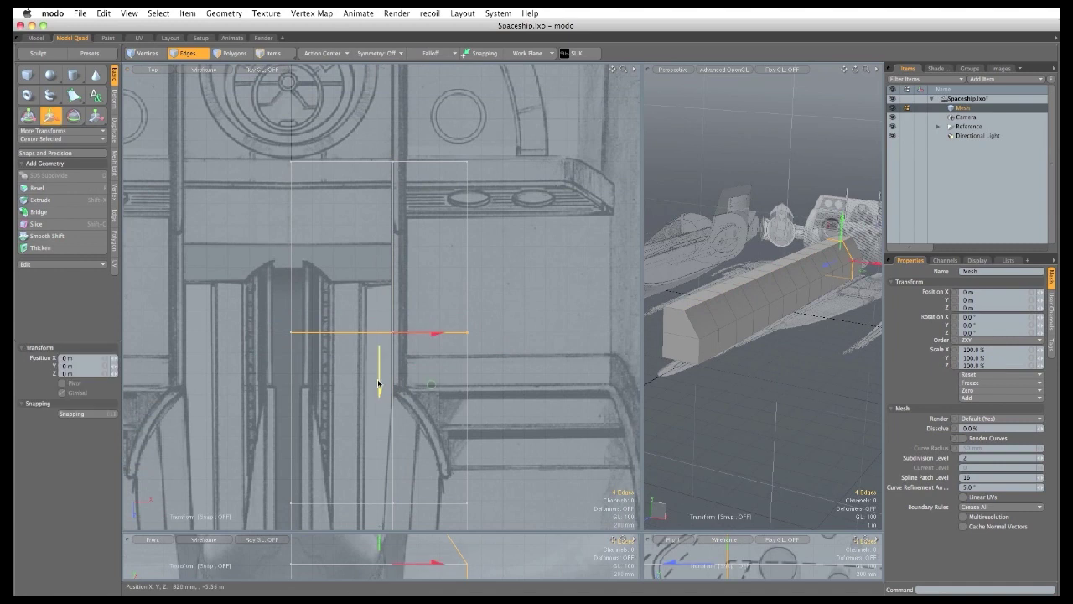
left_click_drag(379, 383, 379, 442)
key("q")
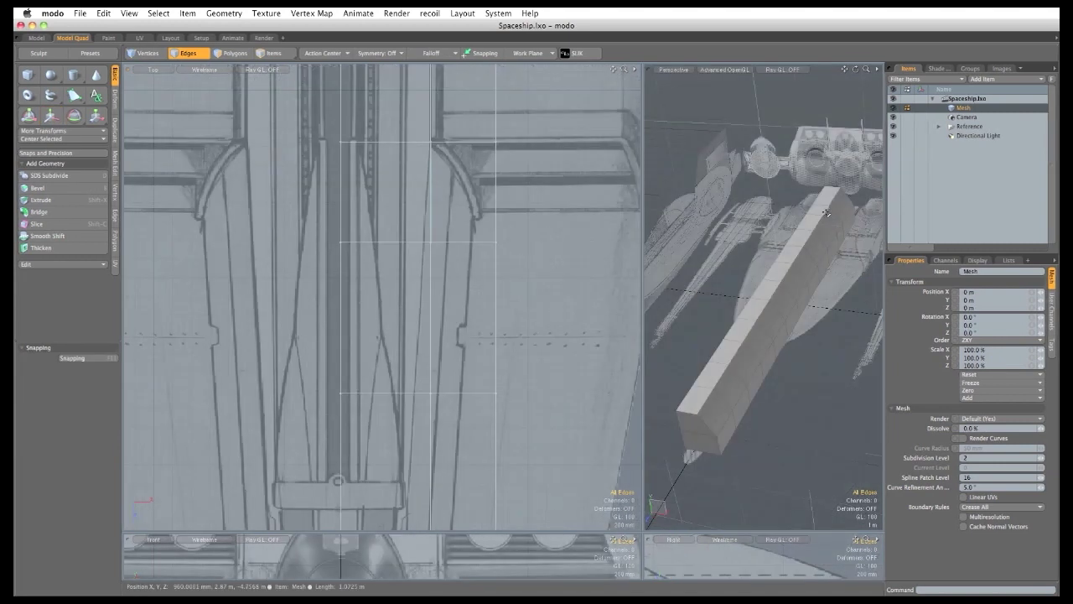
Select the 11 upper outer edges running from the moved ring forward to the nose.
left_click(826, 215)
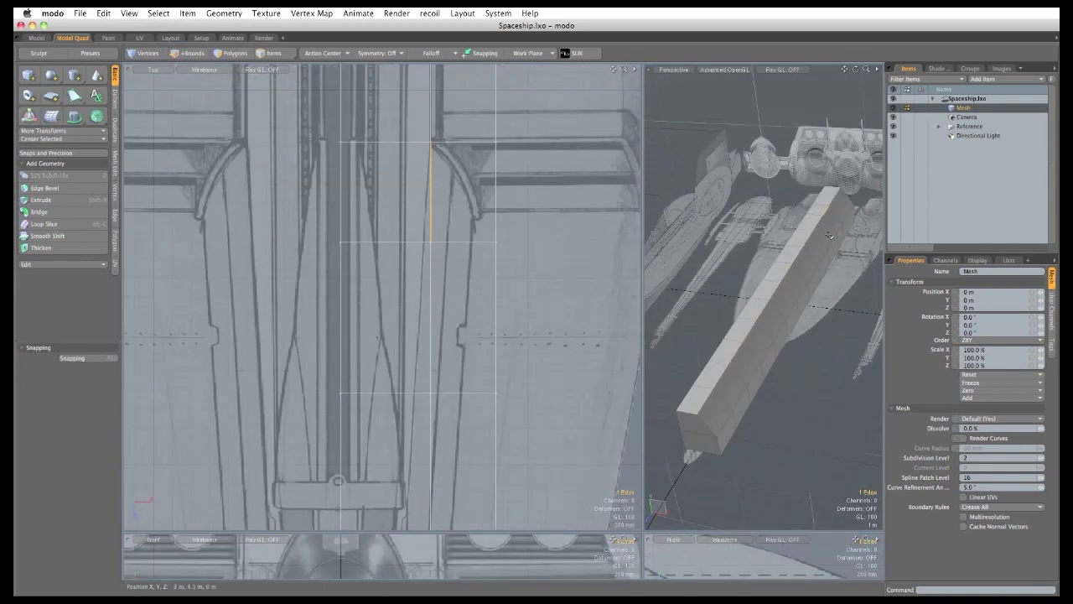
left_click(819, 228, "shift")
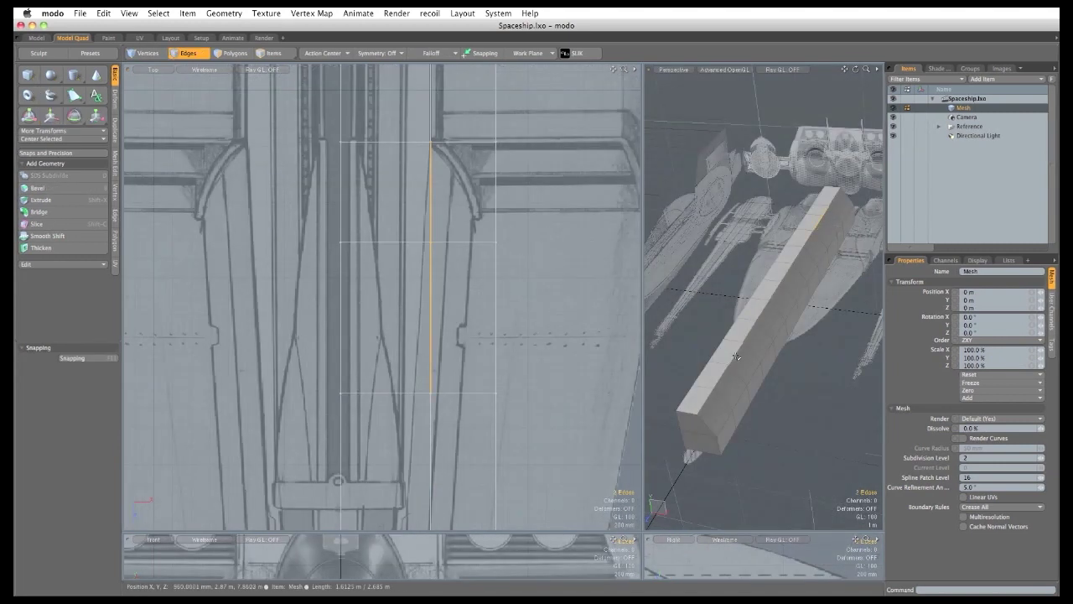
key("Up")
key("Up")
left_click(729, 370, "shift")
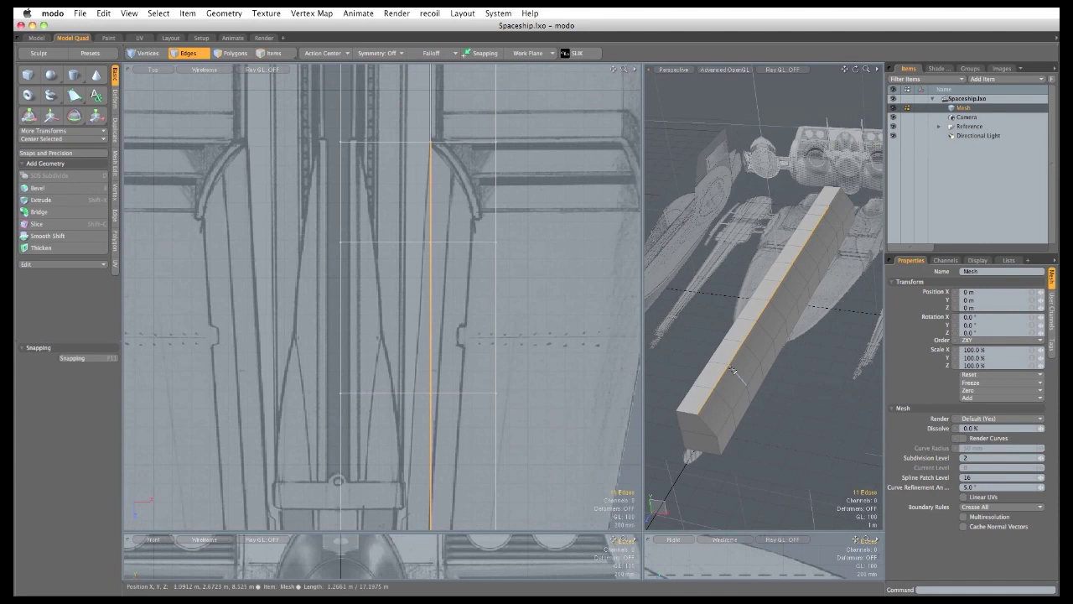
Add a linear falloff along the selected edges from Z 11.75 m at the nose to Z -5.45 m, with the Linear shape preset.
left_click(433, 53)
left_click(437, 62)
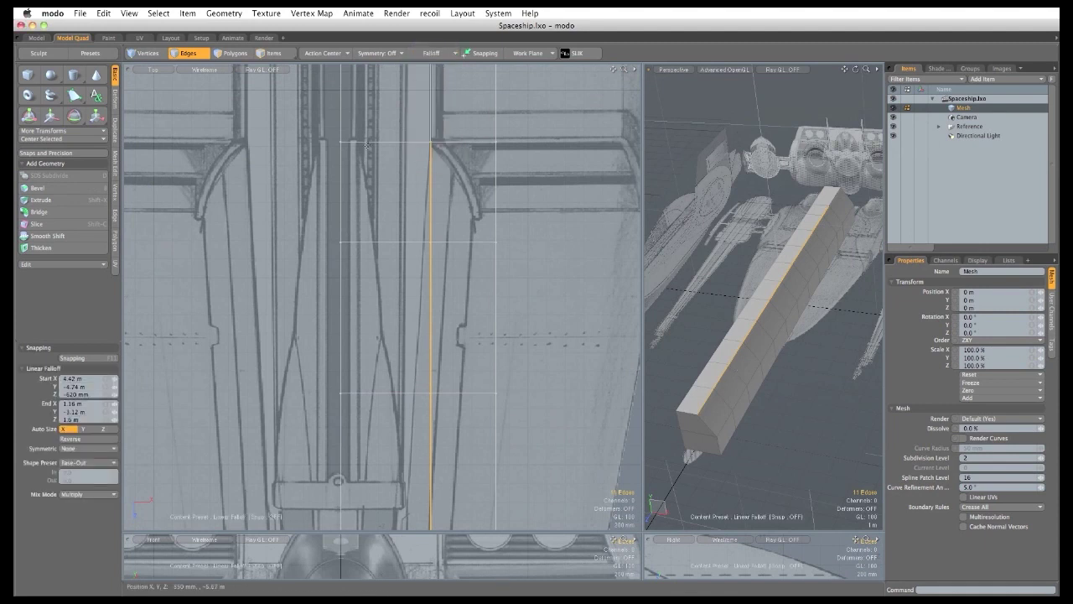
scroll(369, 242, "down", 4)
scroll(369, 242, "down", 5)
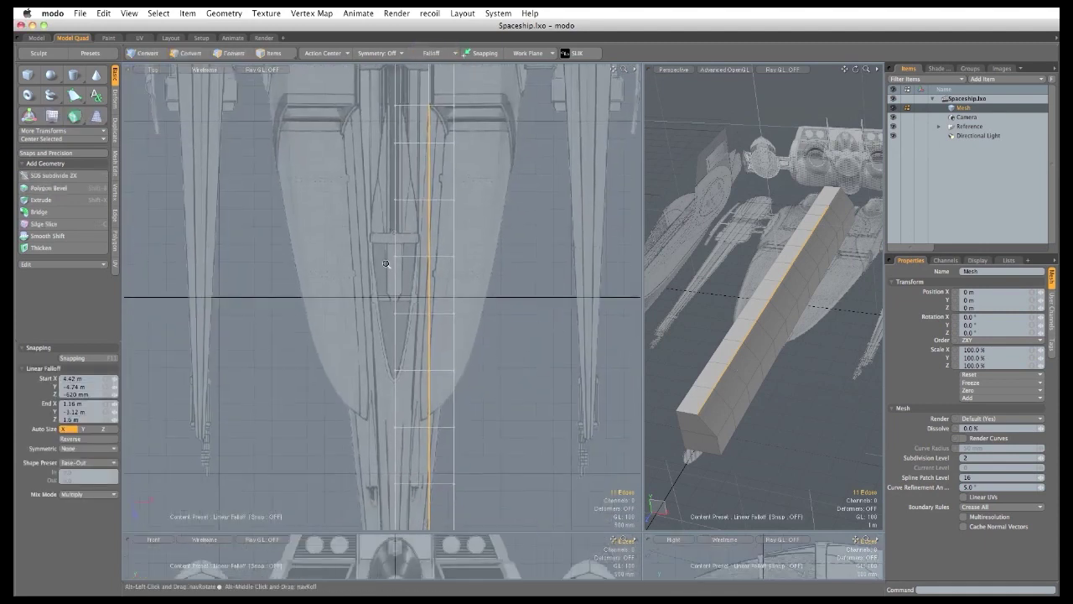
left_click_drag(399, 278, 407, 282, "alt")
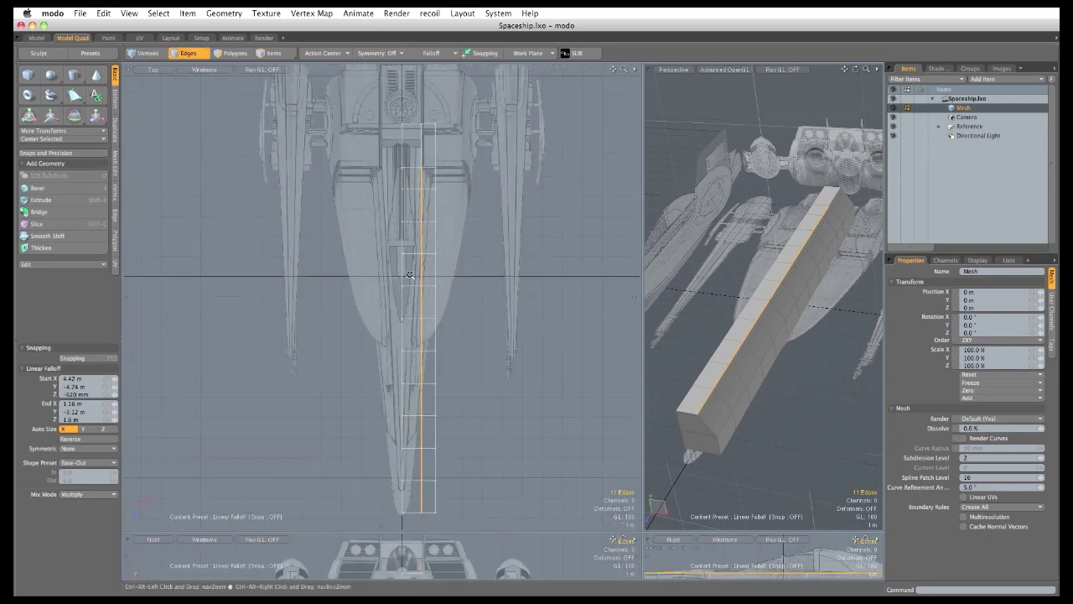
scroll(409, 281, "up", 1)
left_click_drag(422, 162, 422, 524)
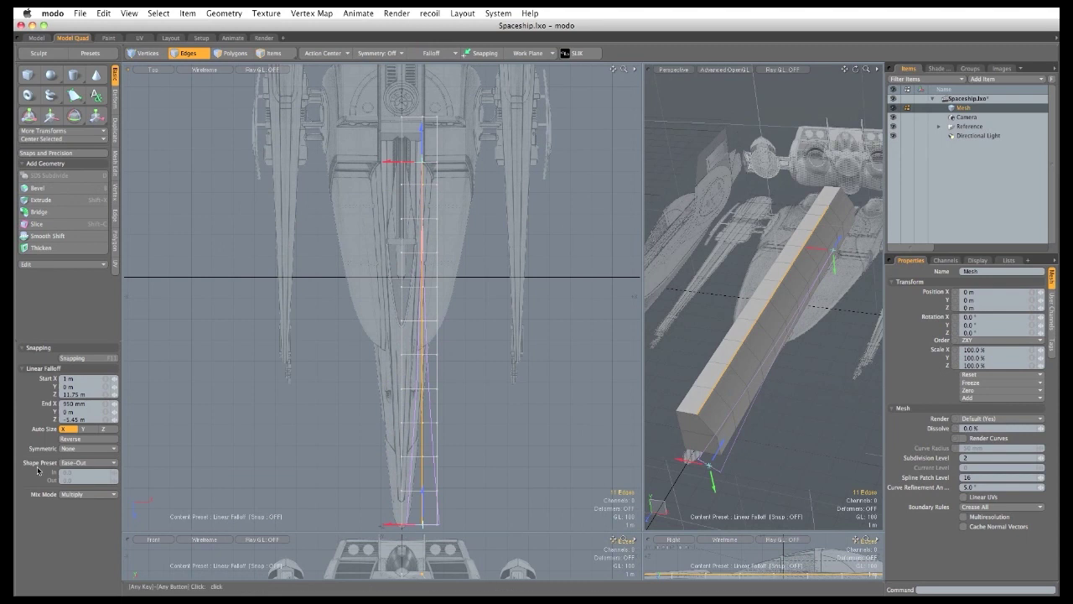
left_click(80, 467)
left_click(86, 453)
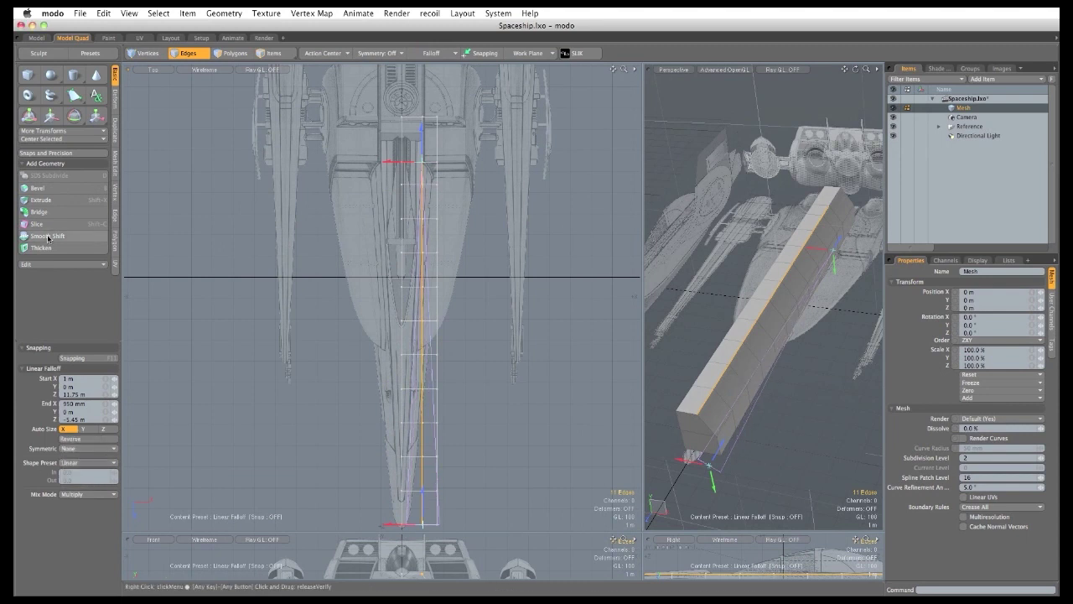
Move the selected upper edges -830 mm in X through the falloff so they taper with the hull towards the nose.
key("w")
left_click_drag(472, 347, 460, 344)
scroll(440, 447, "up", 5)
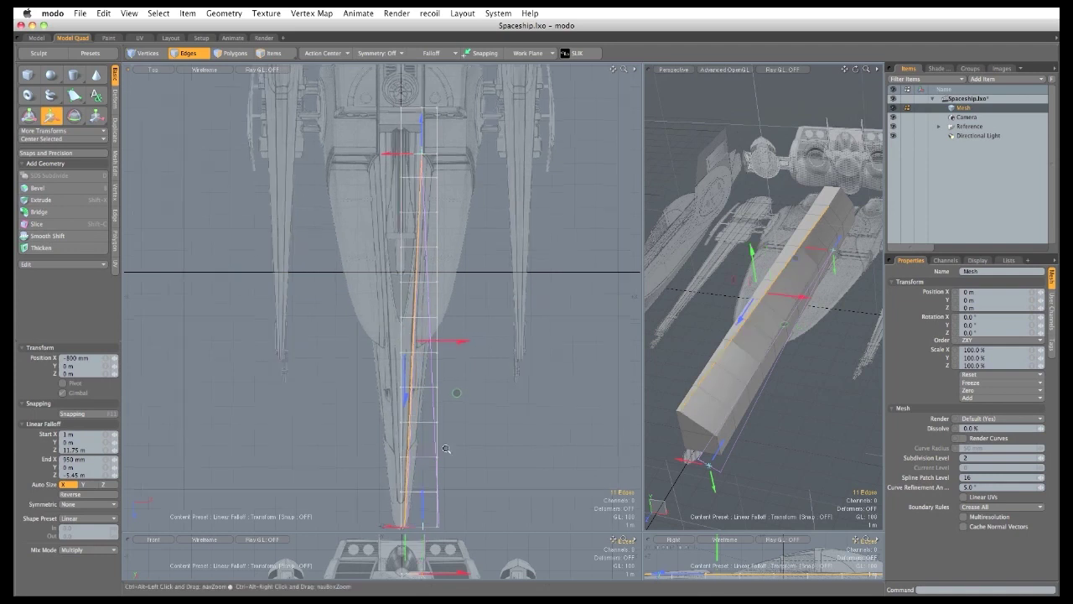
left_click_drag(385, 182, 476, 74, "alt+shift")
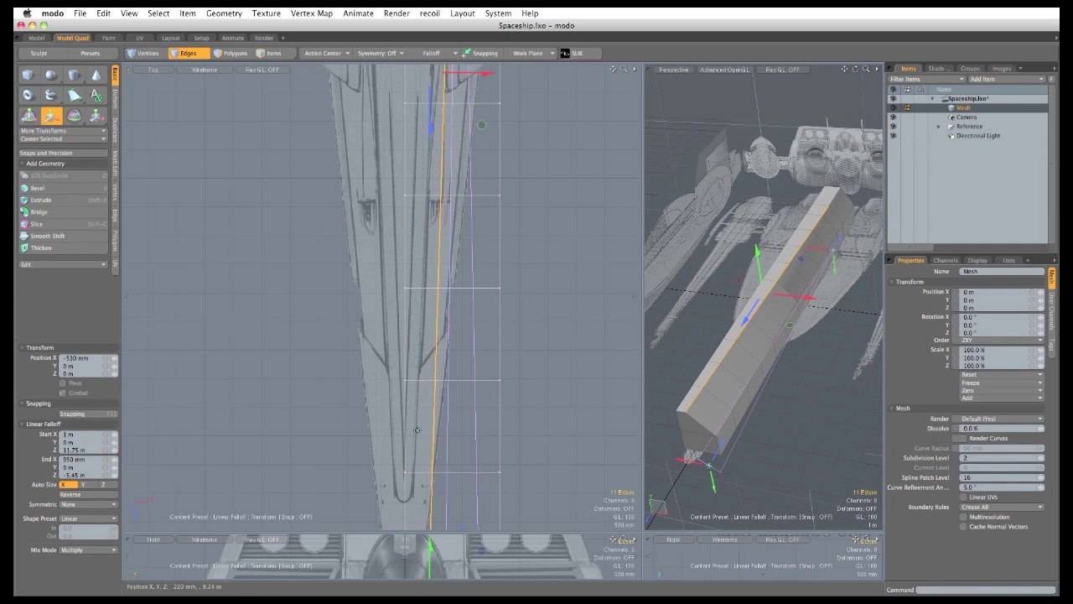
left_click_drag(485, 76, 433, 127)
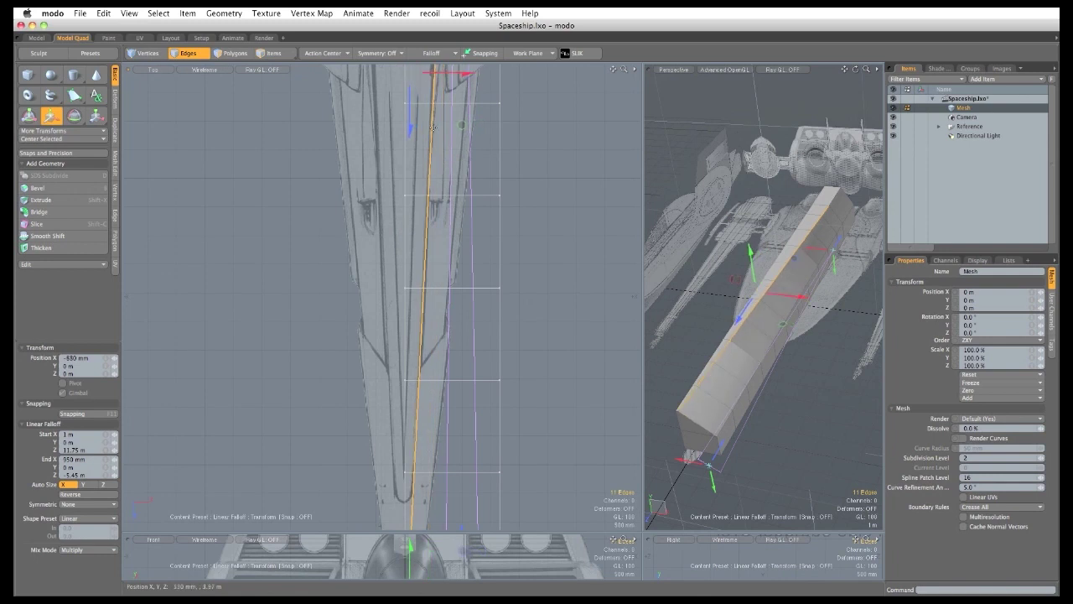
key("q")
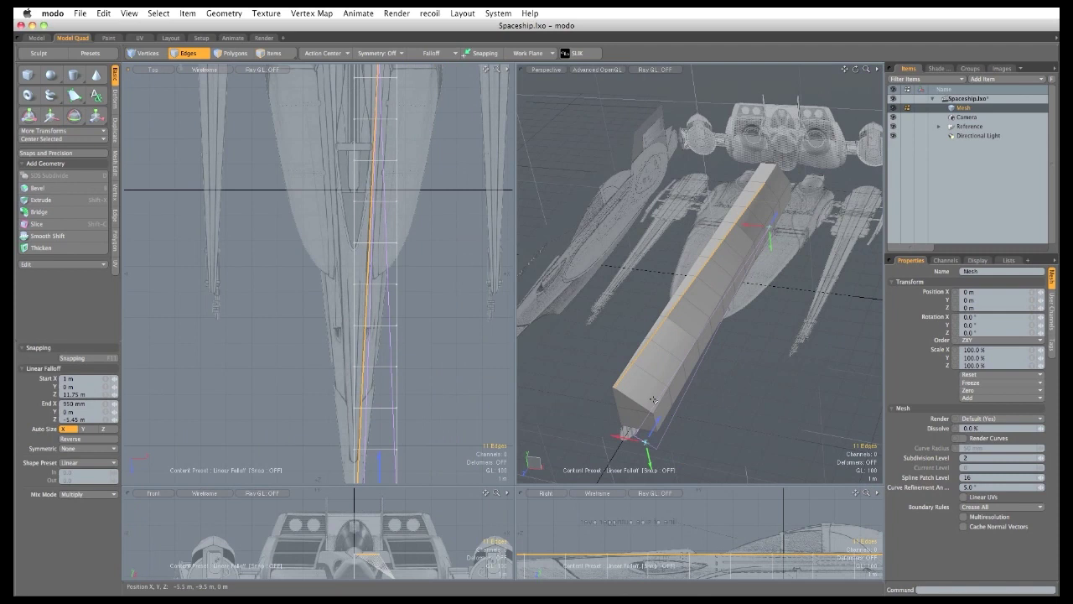
Select the middle outer edge loop of 12 edges and move it inward along X with the falloff in the top view.
left_click(663, 400)
left_click(675, 375, "shift")
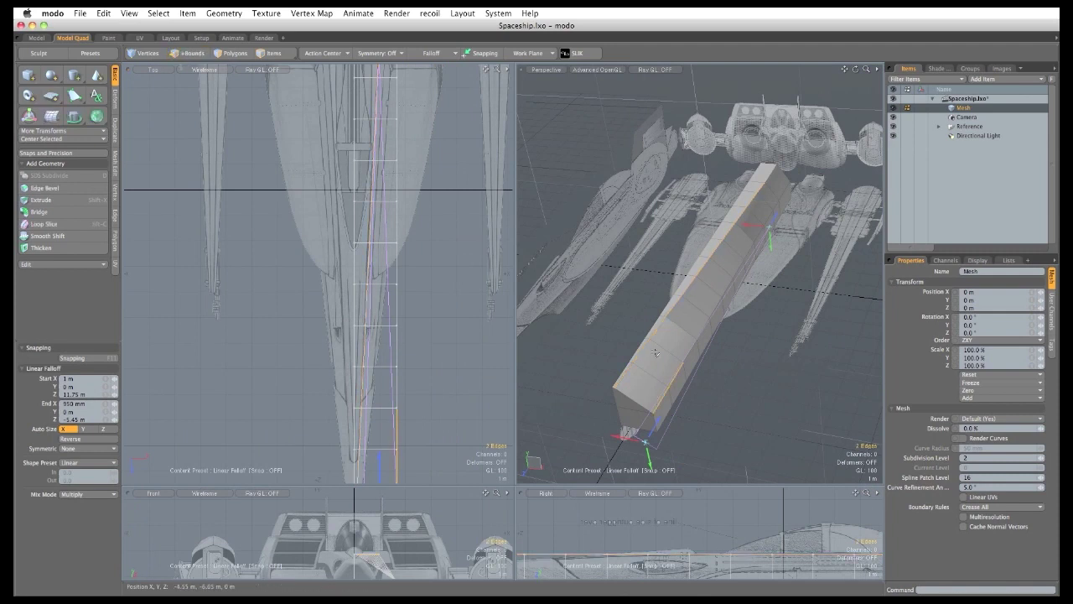
left_click(659, 356, "shift")
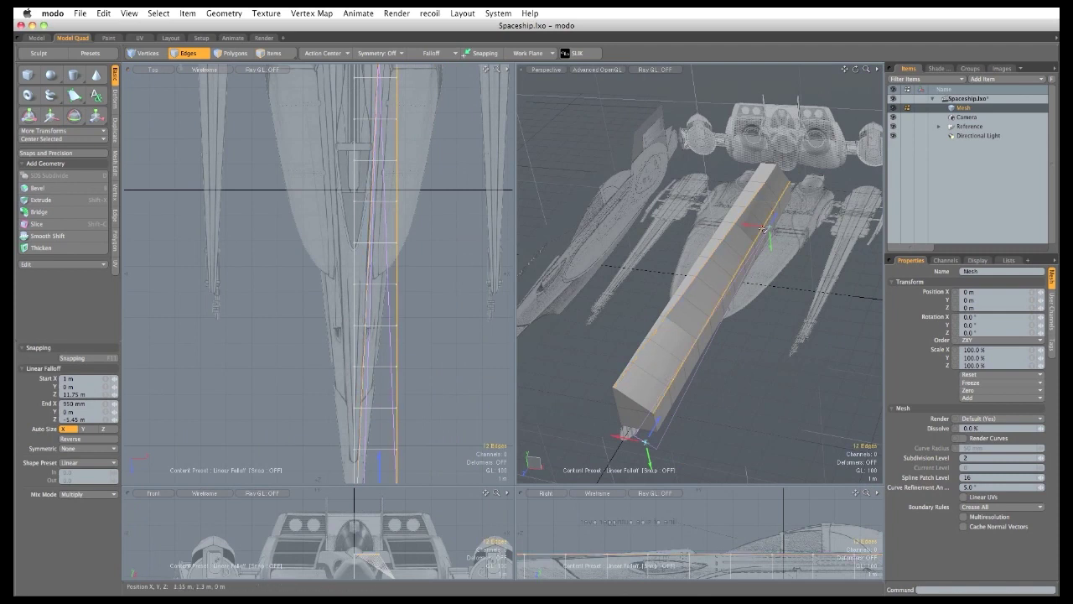
key("w")
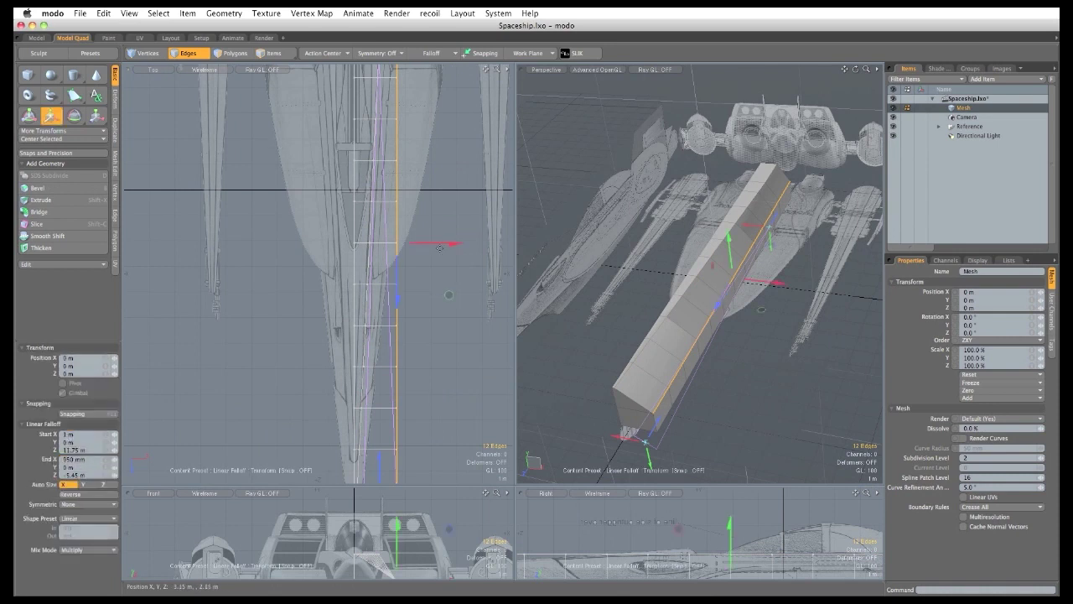
left_click_drag(450, 248, 421, 247)
Align the linear falloff with the selected middle edges in the side view, from Z 11.71 m at the nose to Z 3.45 m.
left_click_drag(516, 486, 172, 146)
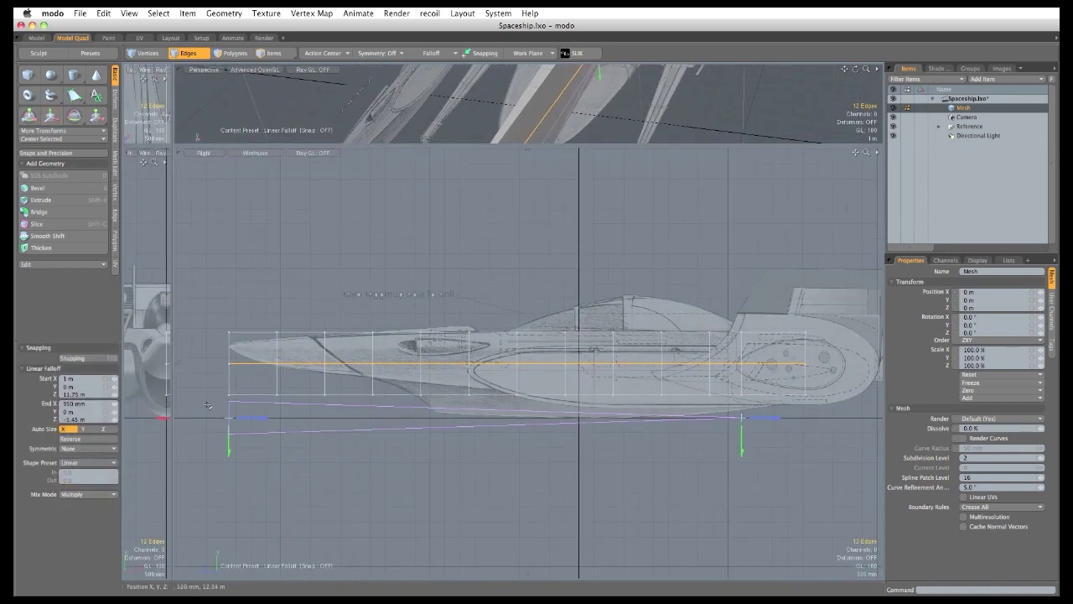
left_click_drag(229, 422, 229, 367)
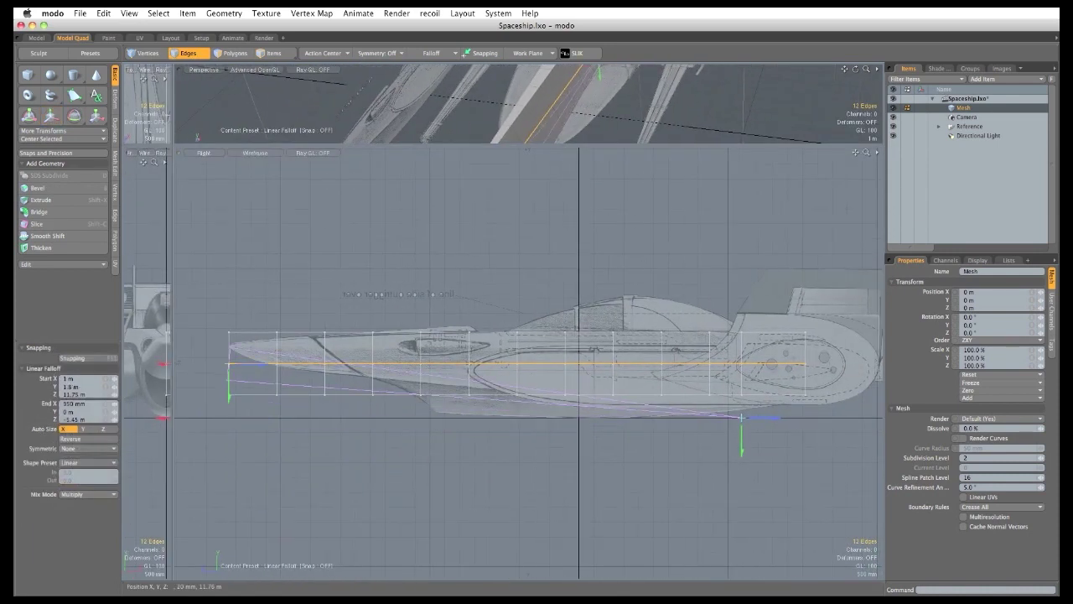
left_click_drag(741, 418, 477, 366)
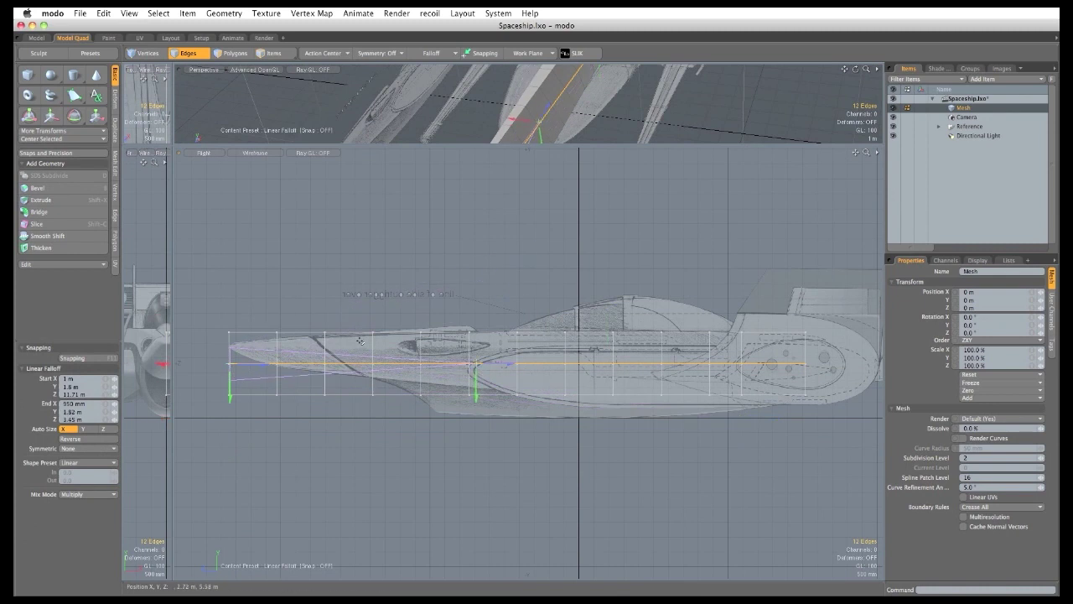
Move the middle edges 540 mm up in Y through the falloff so they meet the reference nose tip.
scroll(327, 426, "up", 3)
left_click_drag(328, 425, 439, 457, "alt+shift")
key("w")
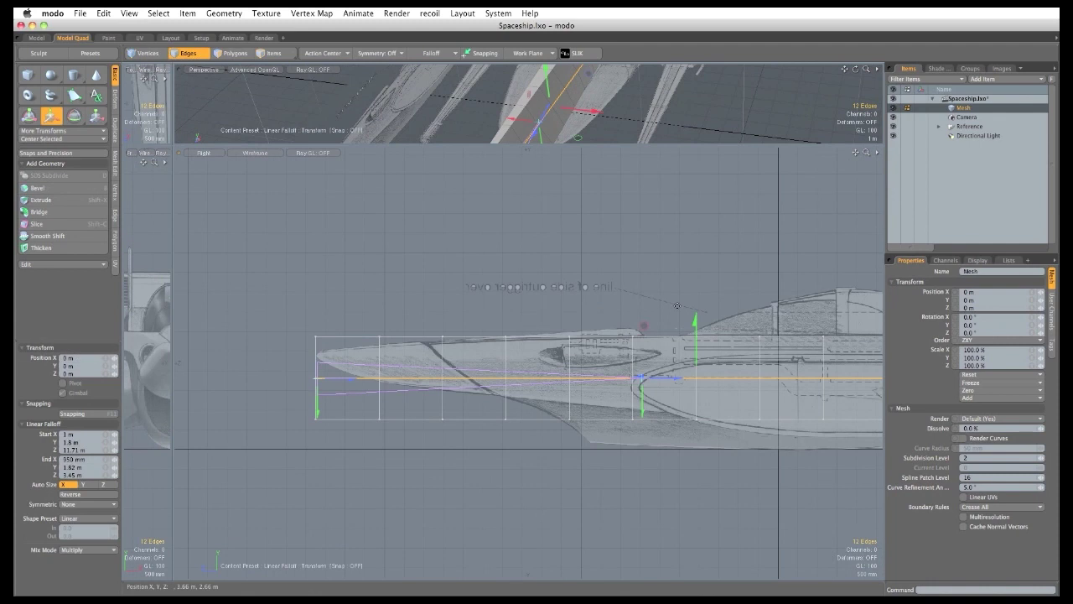
left_click_drag(695, 321, 644, 330)
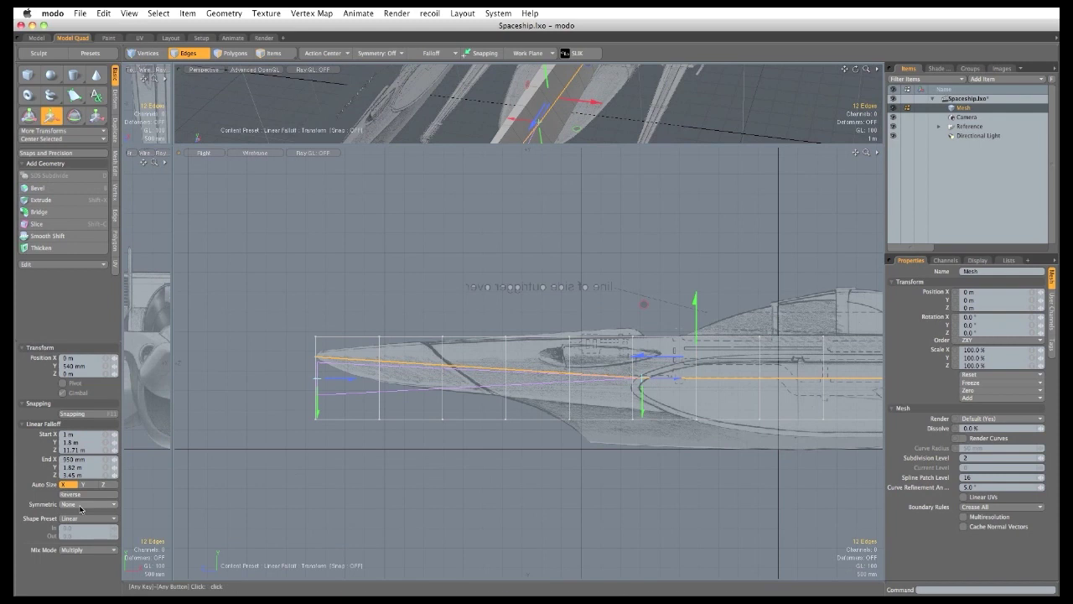
Curve the raised middle edges by setting the falloff's shape preset to Custom with In 0.0 and Out 1.0.
left_click(83, 518)
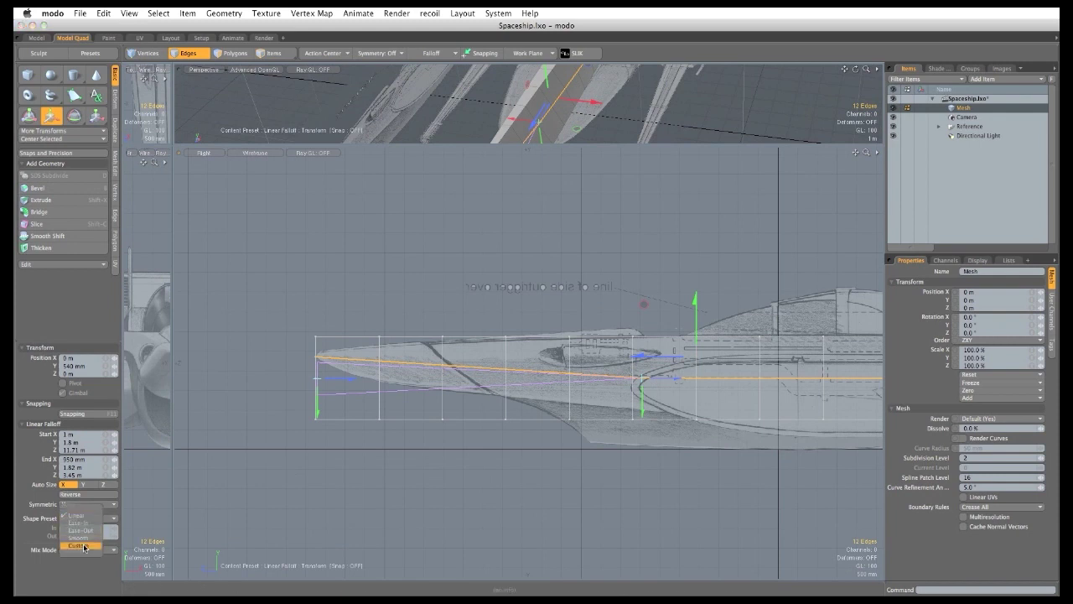
left_click(79, 545)
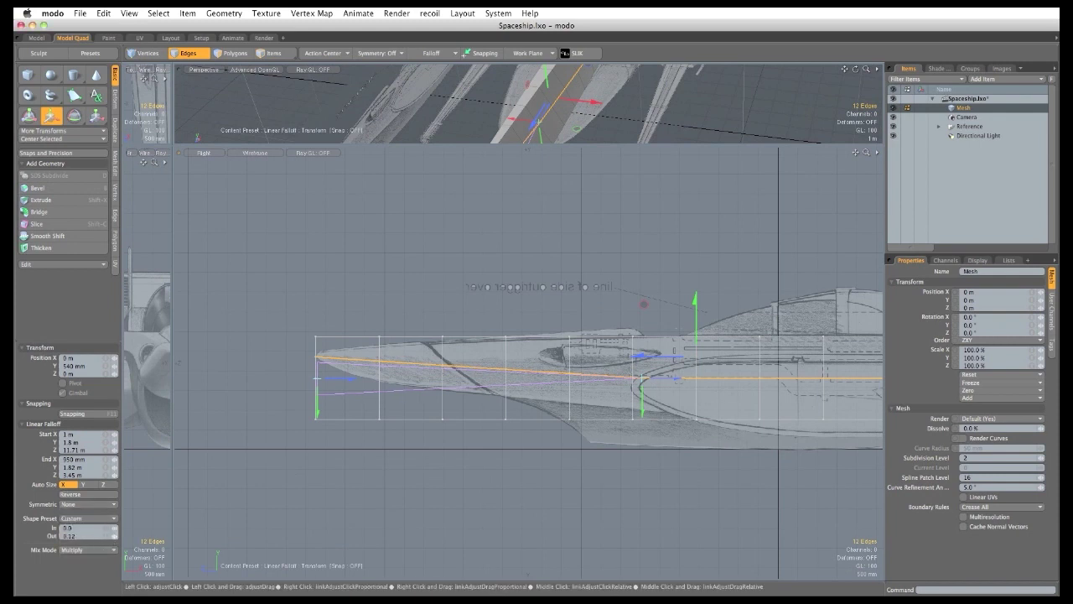
left_click_drag(115, 536, 215, 486)
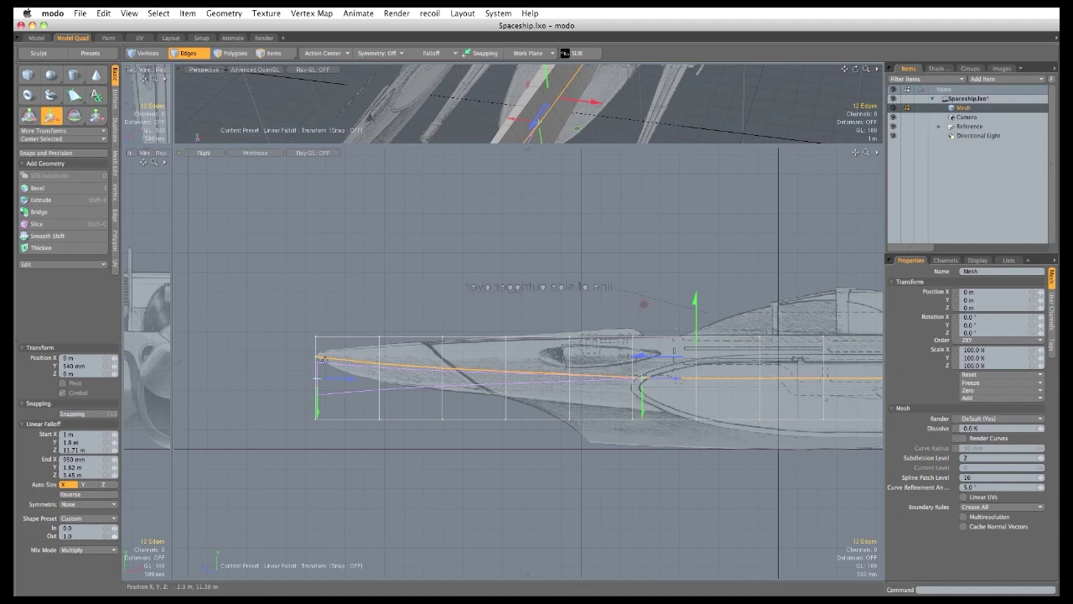
key("space")
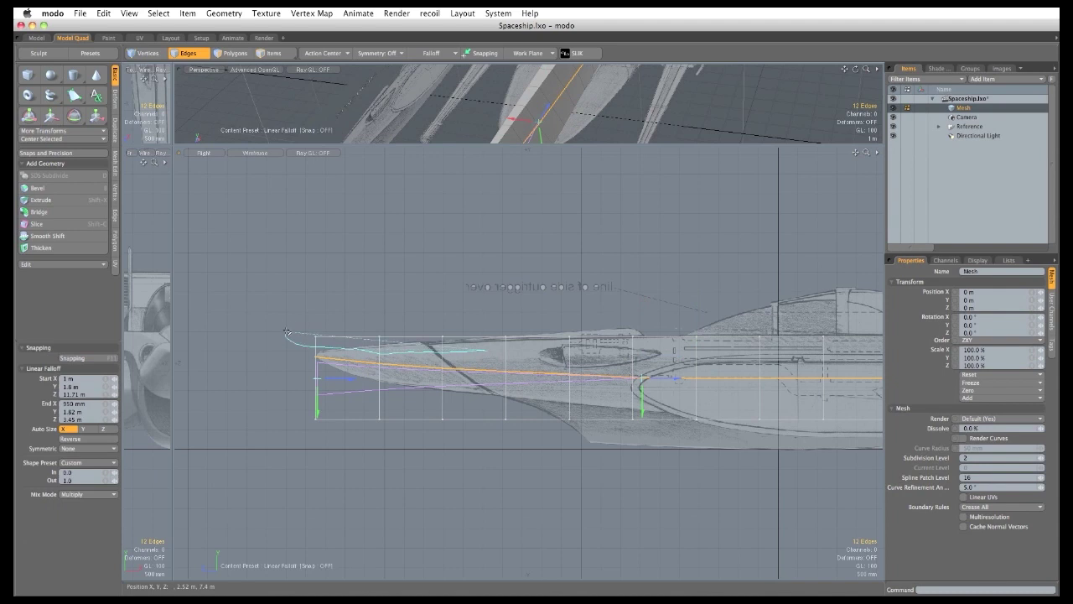
Select the 16 top edges of the nose section and lower them to the reference outline with the falloff set to Ease-Out.
right_click_drag(654, 349, 653, 347)
left_click(90, 462)
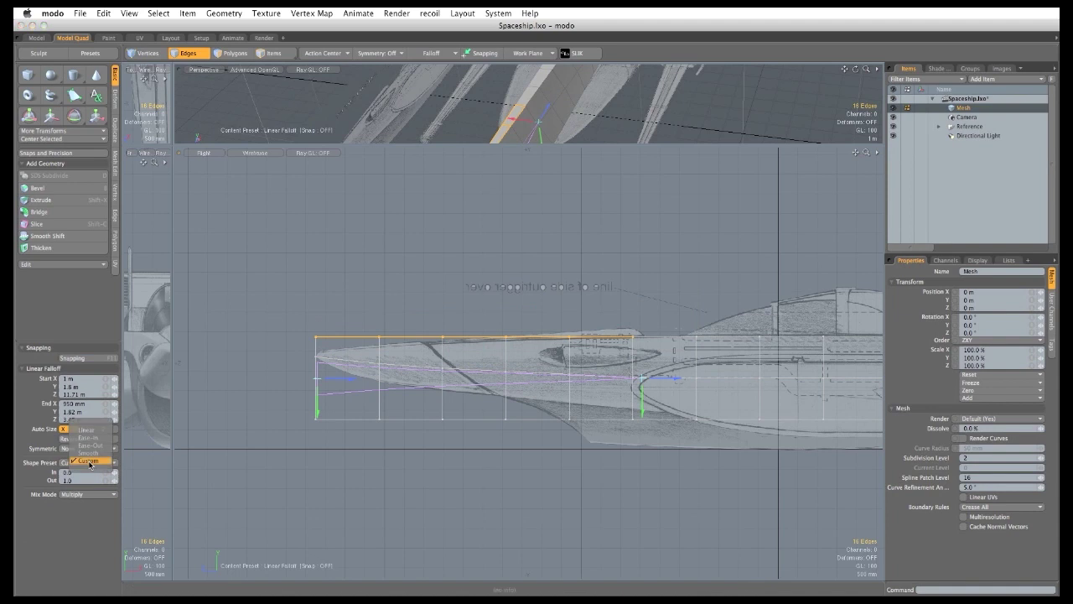
left_click(91, 445)
key("w")
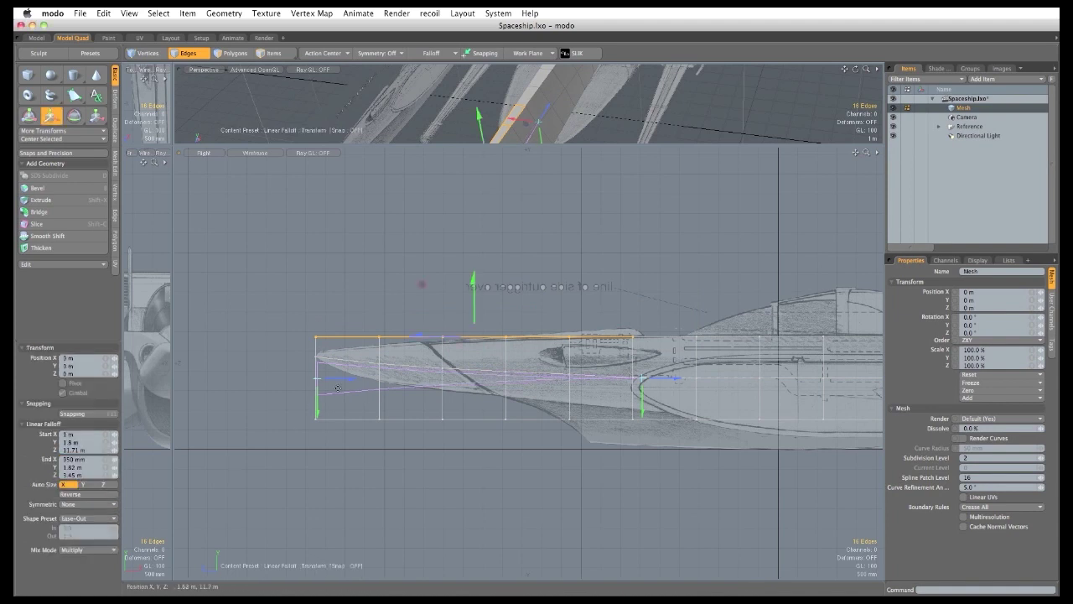
left_click_drag(472, 283, 473, 294)
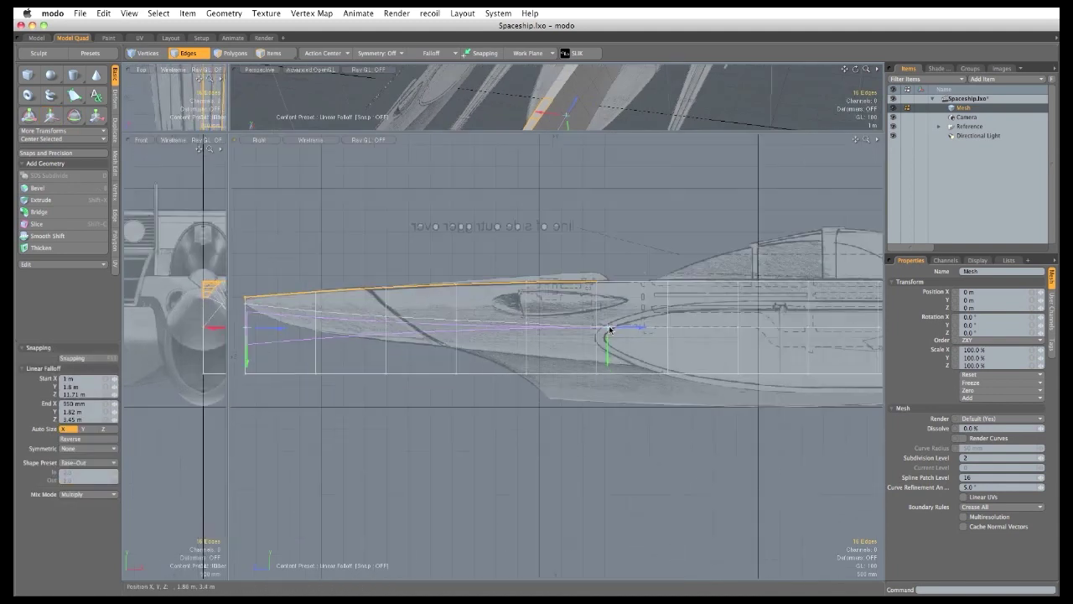
Reposition the linear falloff along the hull's bottom edge, from Y 760 mm at the nose back to Z -1.19 m.
left_click_drag(608, 335, 811, 389)
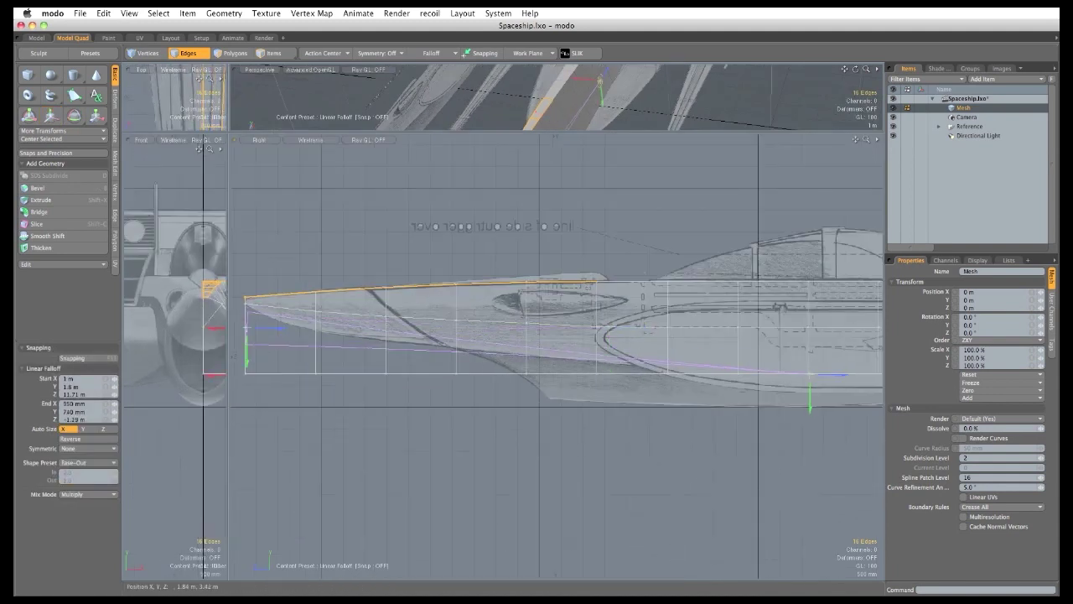
left_click_drag(248, 370, 248, 411)
left_click_drag(396, 453, 432, 454, "alt")
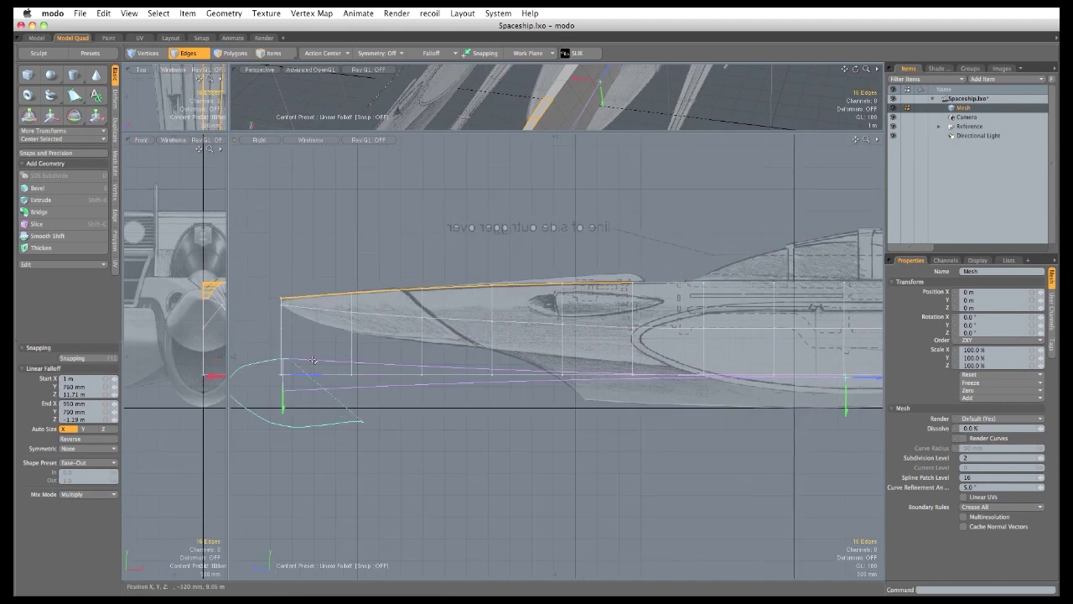
Select the 25 bottom edges of the front hull and move them about 940 mm up in Y through the falloff.
mouse_move(313, 360)
right_mouse_down()
mouse_move(720, 354)
mouse_move(872, 382)
mouse_move(855, 410)
right_mouse_up()
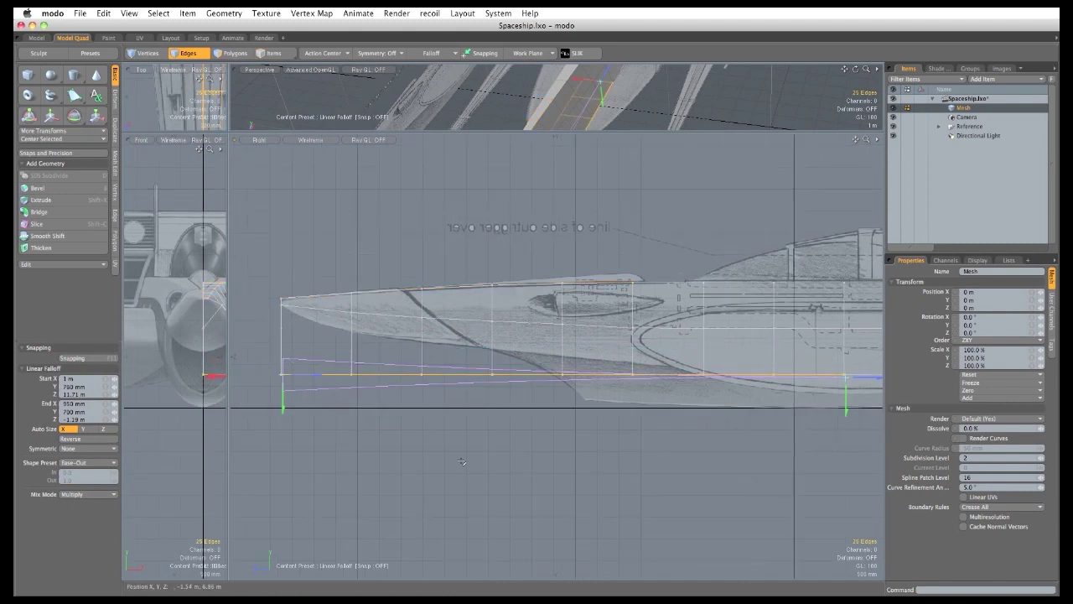
key("w")
left_click_drag(559, 333, 559, 288)
Fit the bottom edges to the reference belly with the Custom shape preset, a 1.22 m rise and the falloff end at Z 910 mm.
left_click(94, 515)
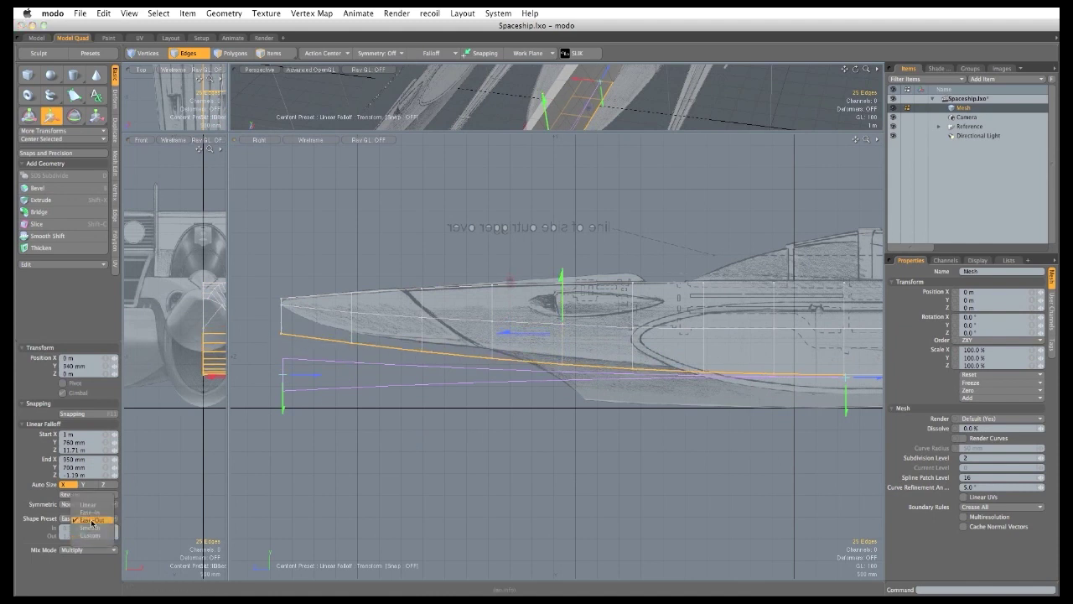
left_click(92, 521)
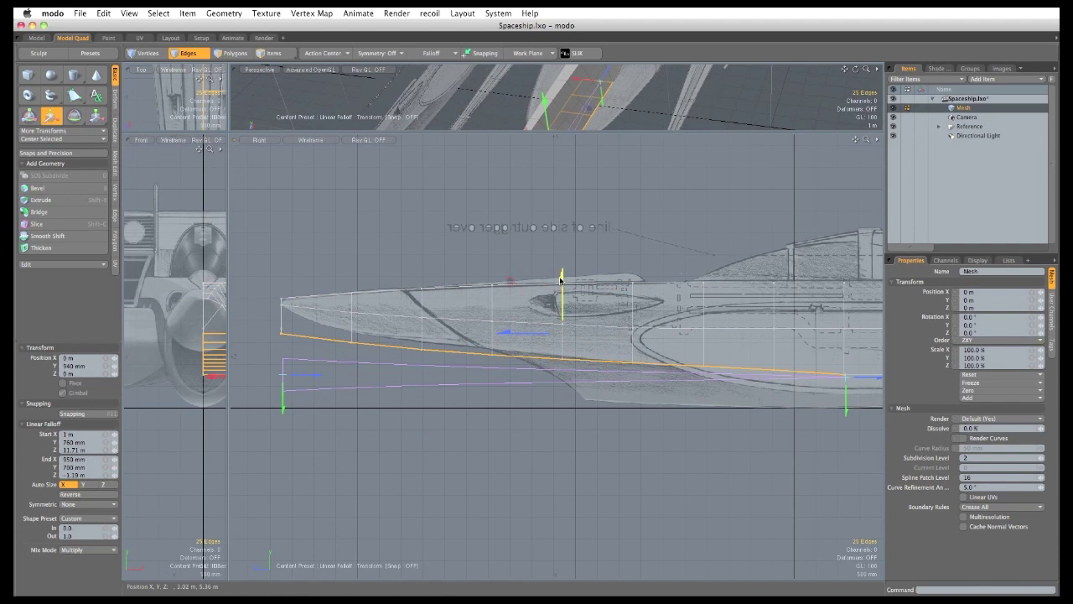
left_click_drag(561, 280, 561, 269)
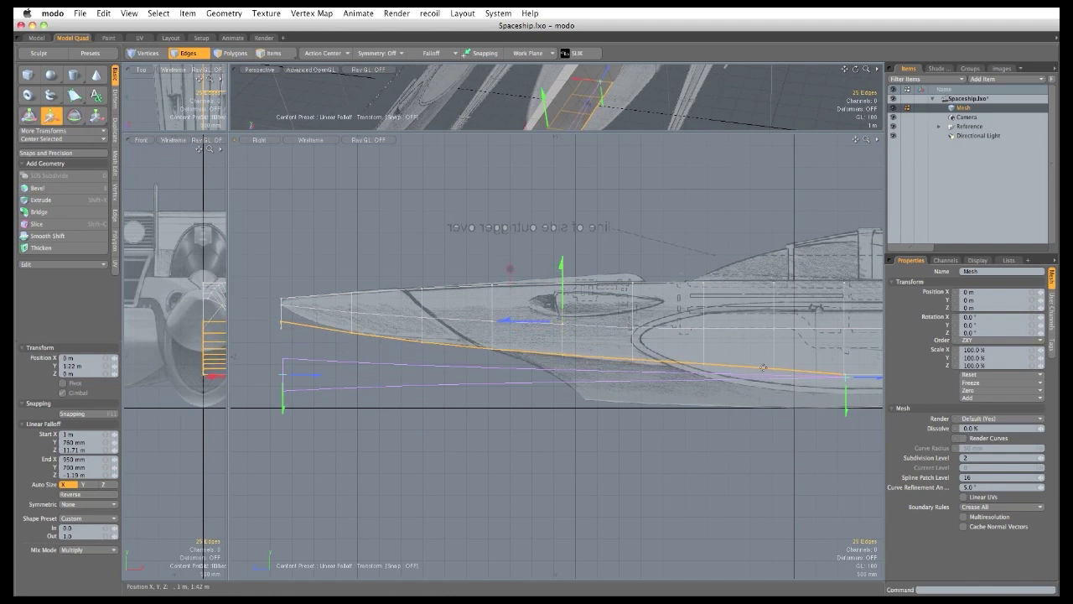
left_click_drag(843, 394, 783, 379)
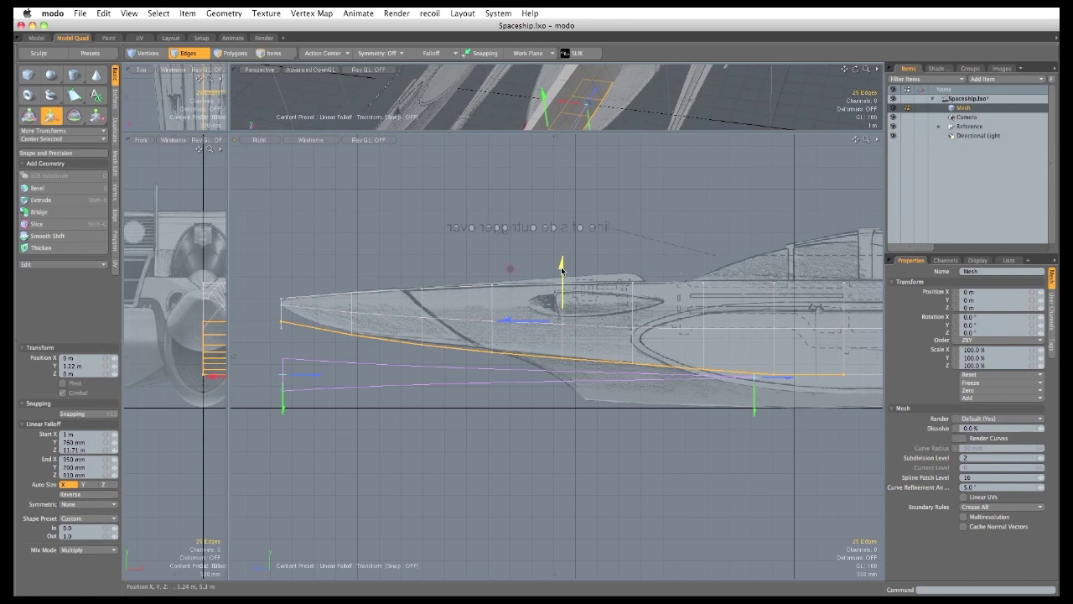
left_click_drag(562, 270, 562, 266)
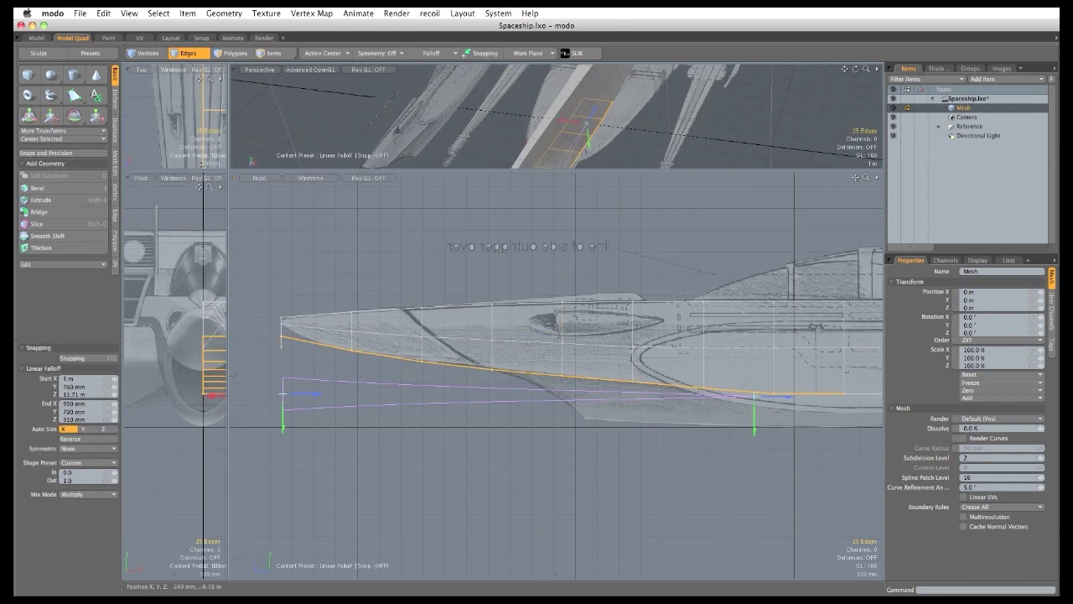
Select the 12-edge lower outer loop and lay the falloff along it from X 1.7 m, Z 11.71 m to X 1.75 m, Z -4.59 m.
left_click_drag(229, 171, 231, 478)
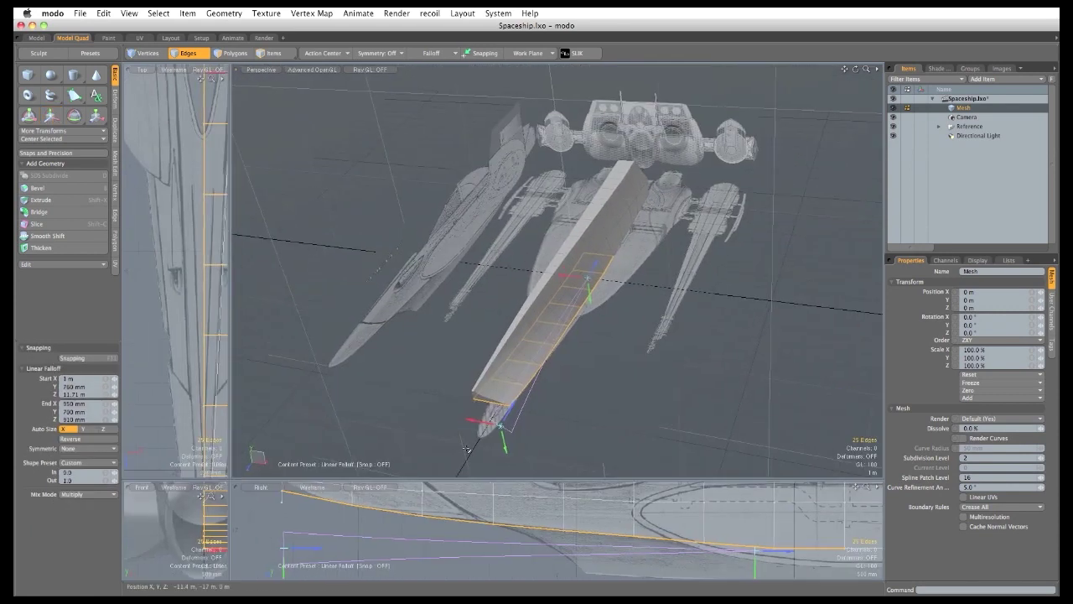
right_click_drag(627, 329, 661, 166)
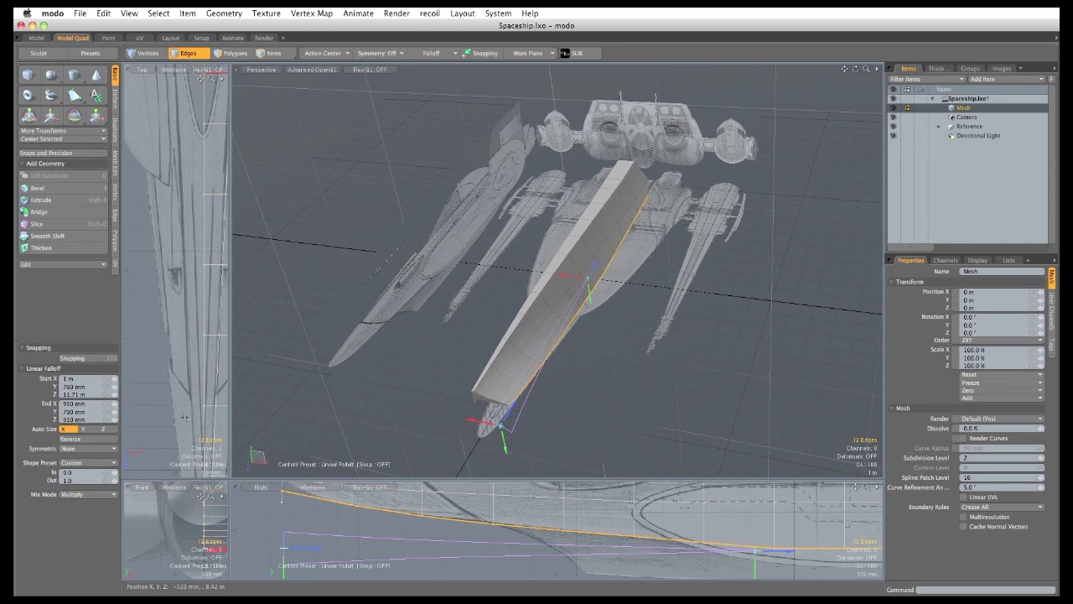
left_click_drag(229, 478, 688, 530)
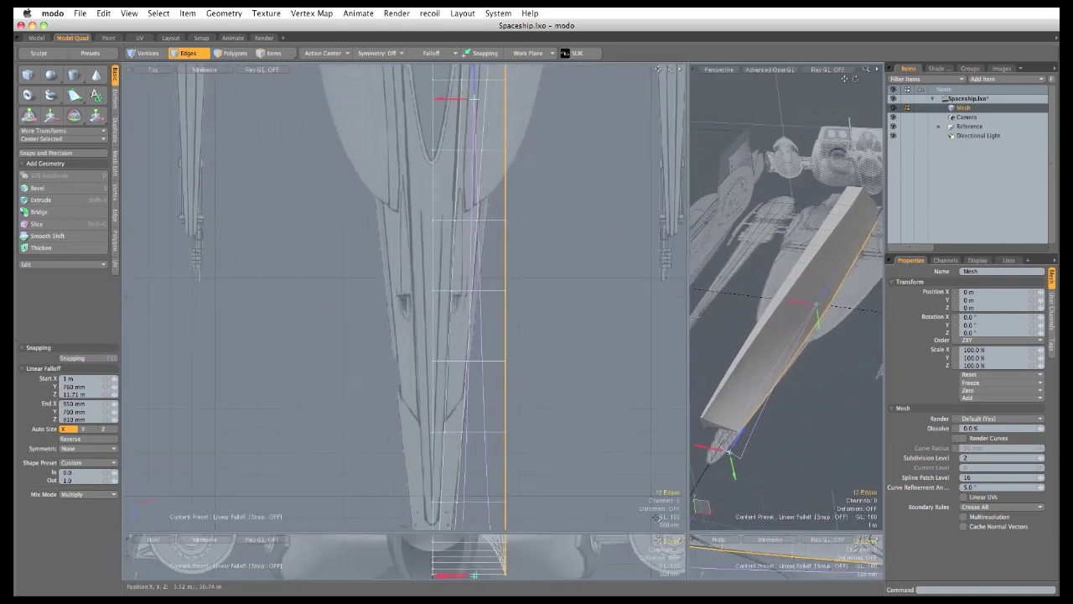
scroll(463, 375, "down", 3)
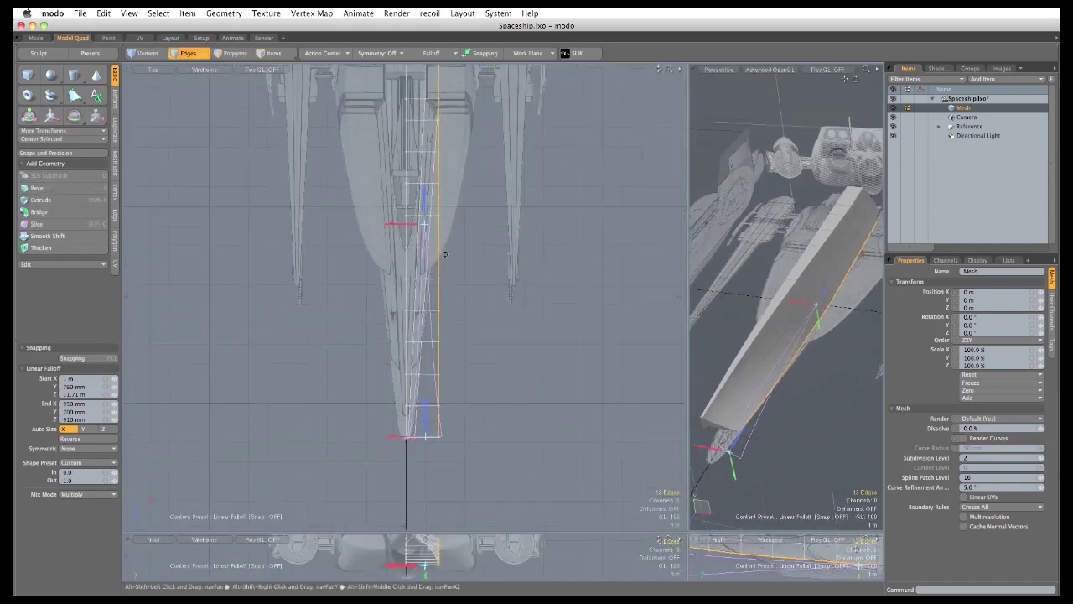
left_click_drag(425, 227, 440, 116)
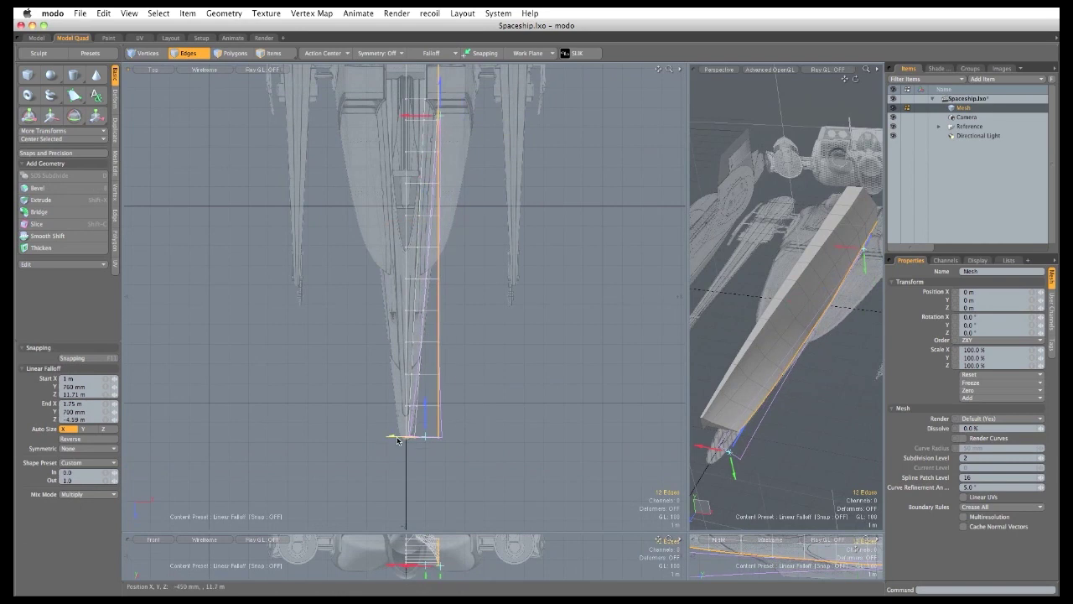
left_click_drag(398, 440, 406, 437)
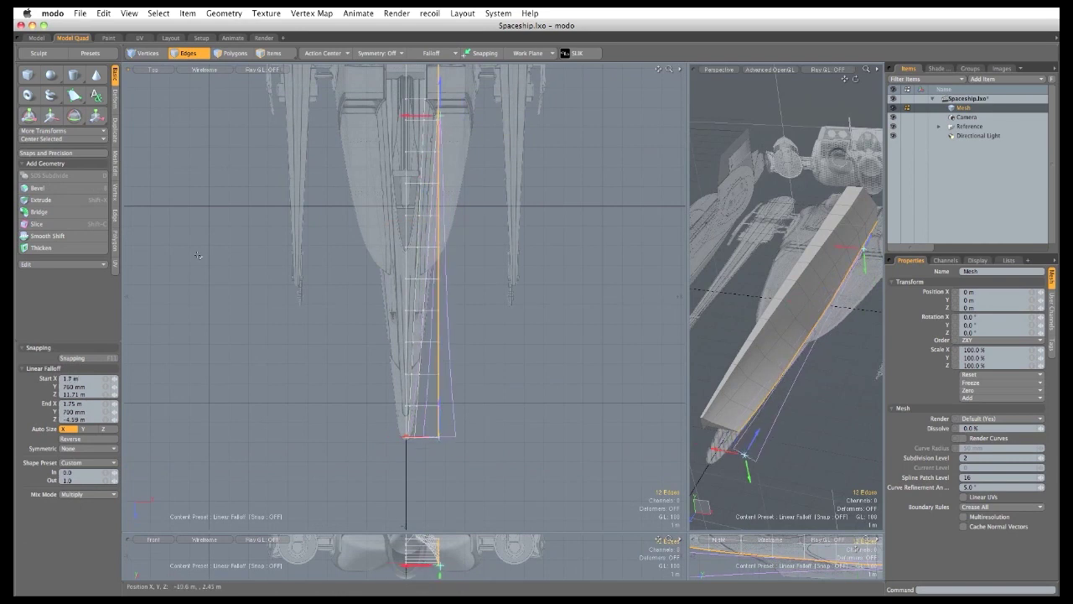
Move the lower outer edges -1.4 m in X through the falloff so they narrow towards the nose.
key("w")
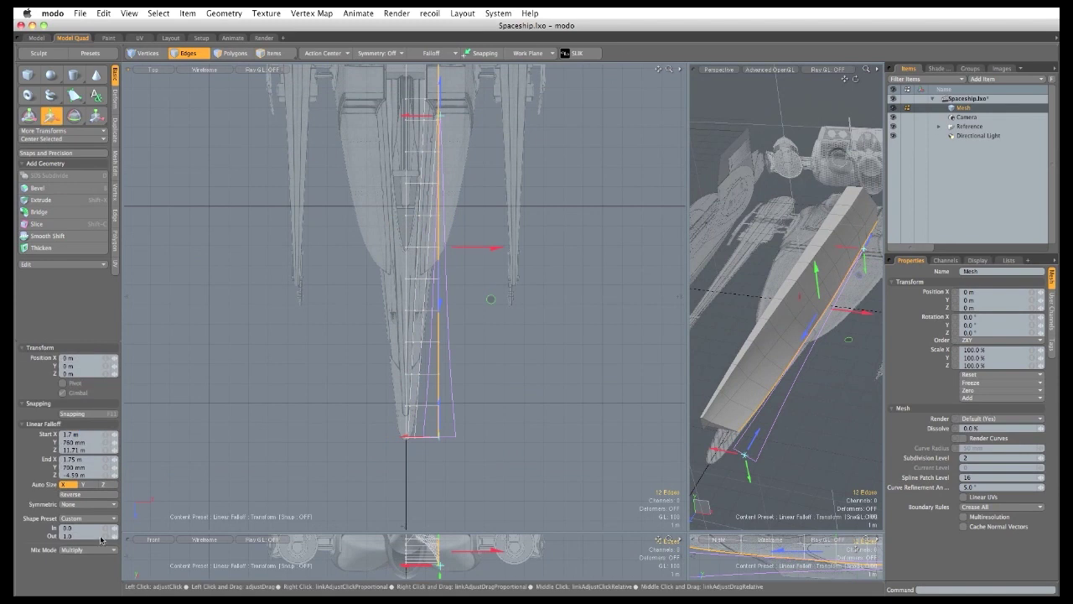
left_click_drag(496, 251, 468, 250)
scroll(481, 260, "up", 4)
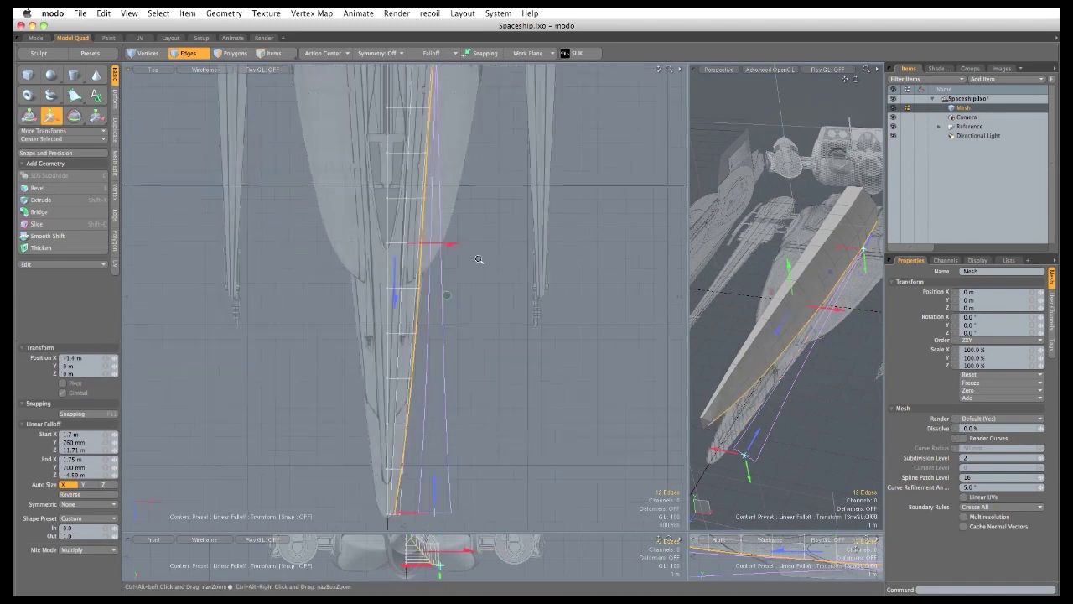
scroll(481, 261, "down", 1)
left_click_drag(404, 400, 403, 390, "alt")
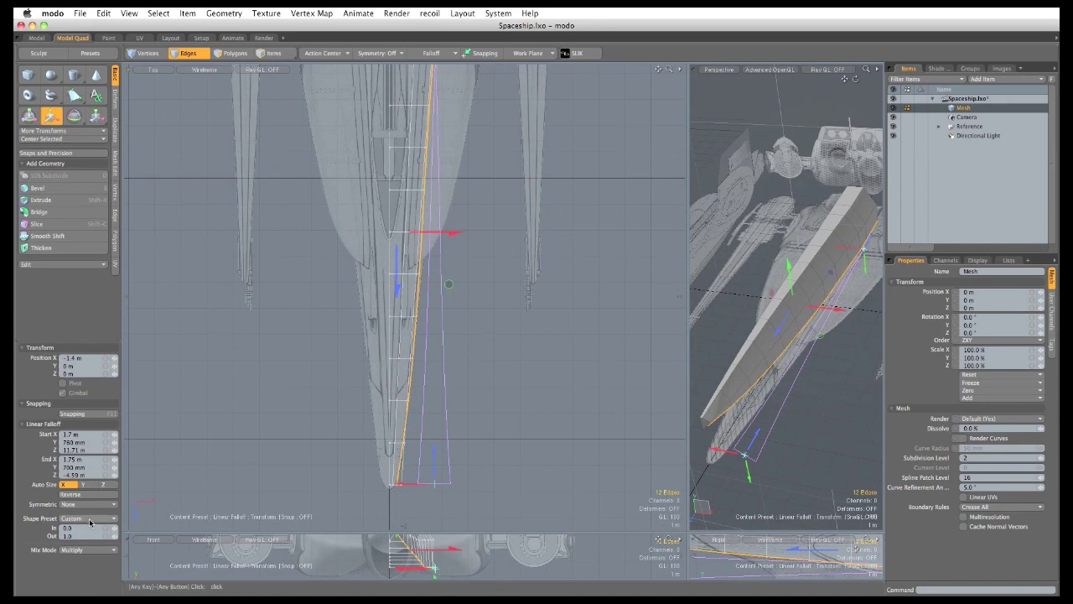
Set the falloff's shape preset to Linear and extend the lower outer edges' X move to -1.5 m.
left_click(84, 518)
left_click(91, 487)
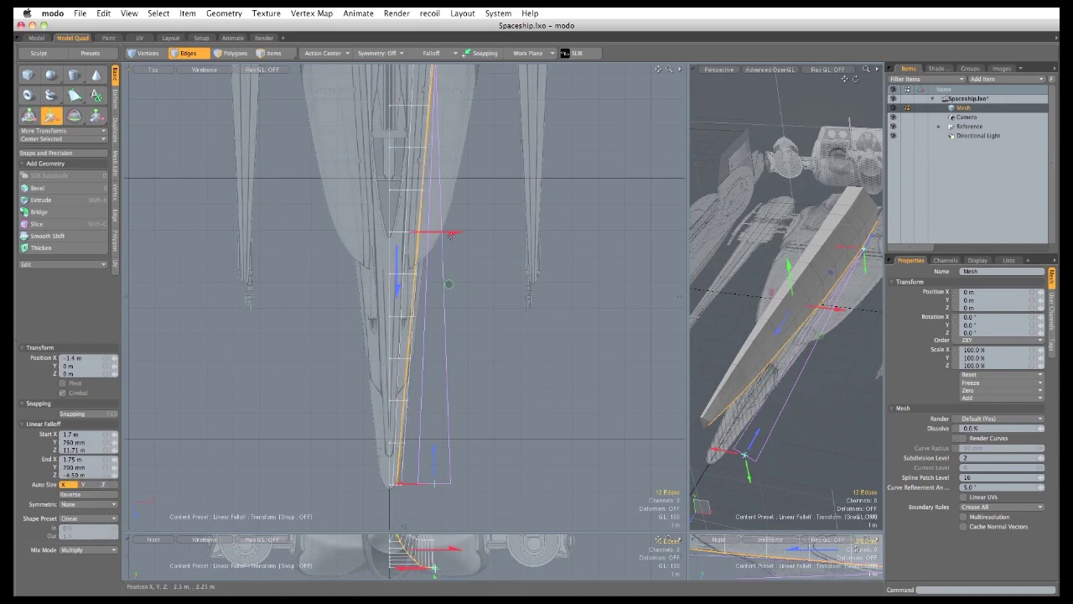
mouse_move(450, 235)
left_mouse_down()
mouse_move(465, 233)
mouse_move(452, 233)
left_mouse_up()
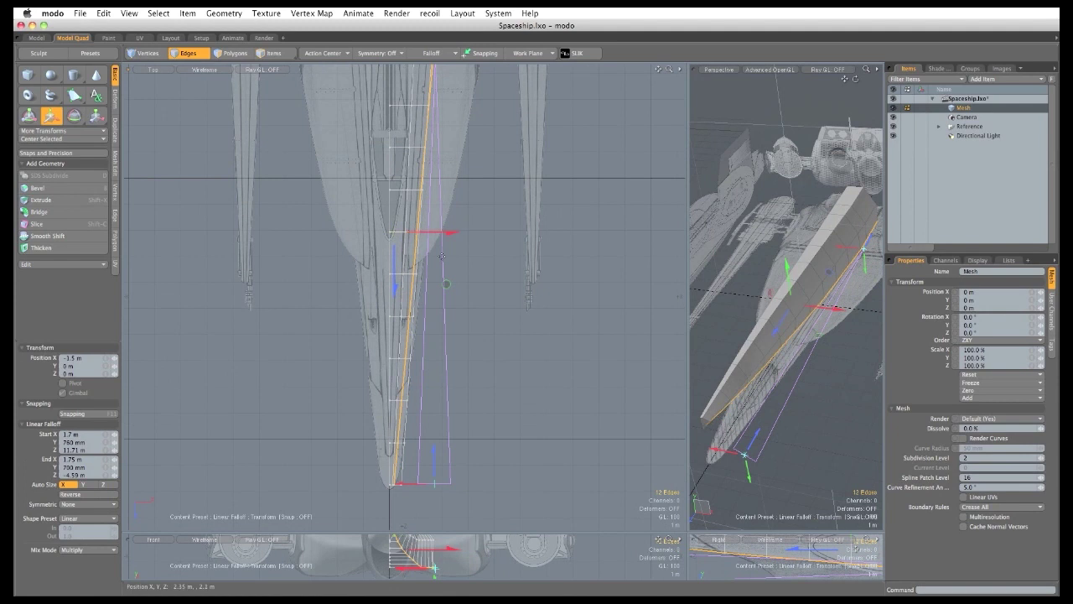
scroll(406, 330, "up", 2)
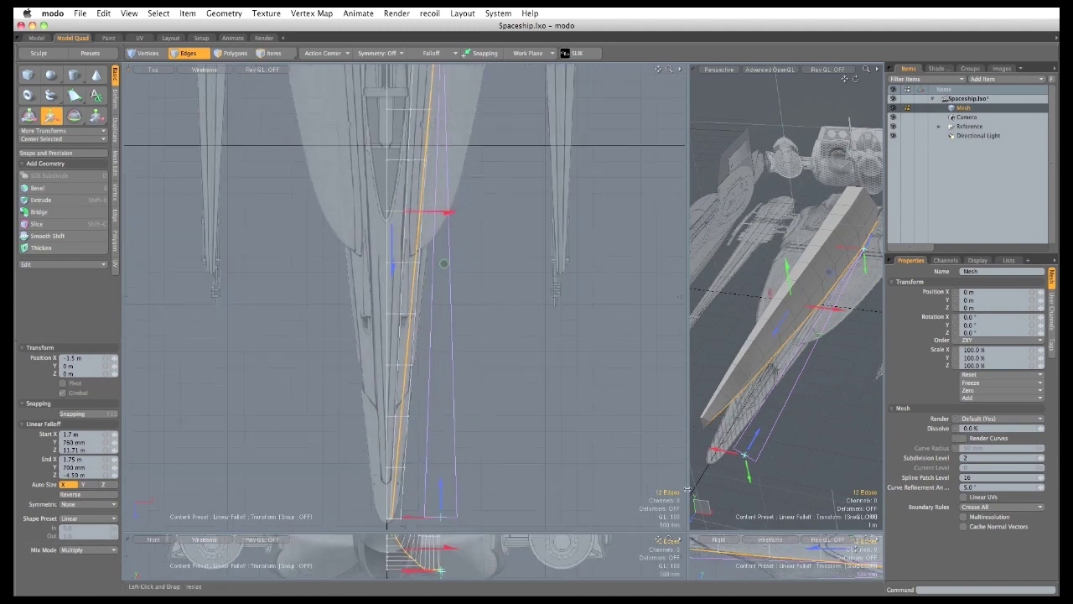
left_click_drag(687, 489, 328, 411)
left_click_drag(537, 385, 555, 369, "alt")
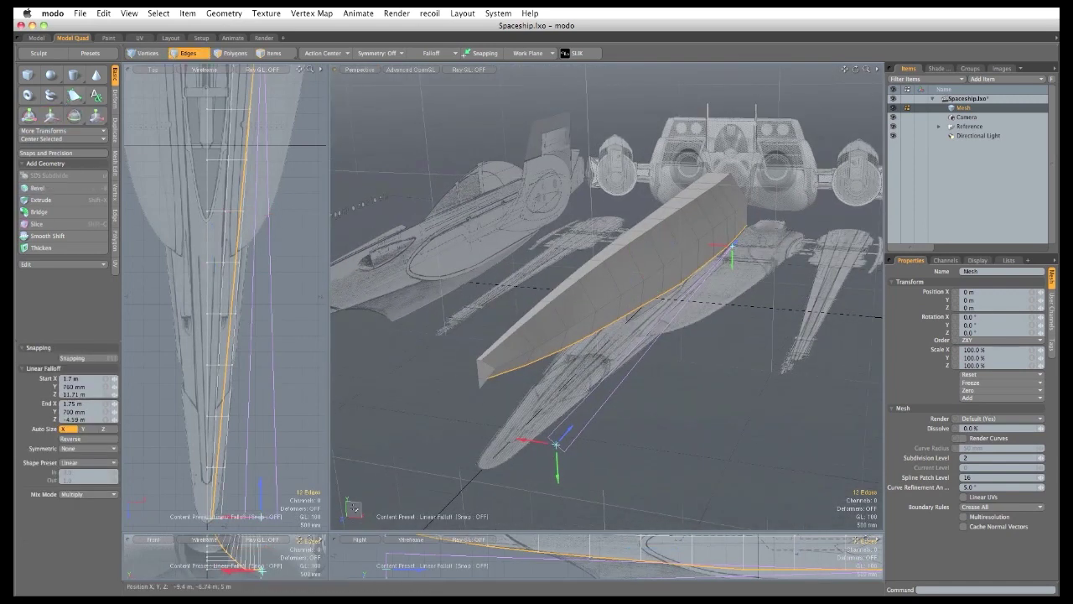
left_click_drag(328, 530, 215, 140)
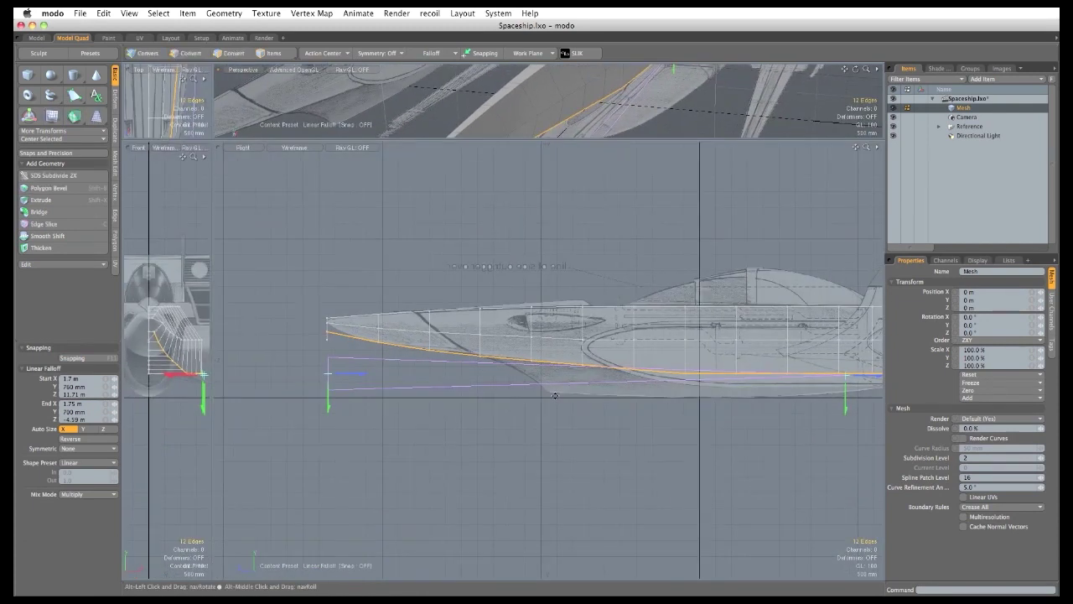
scroll(482, 407, "up", 1)
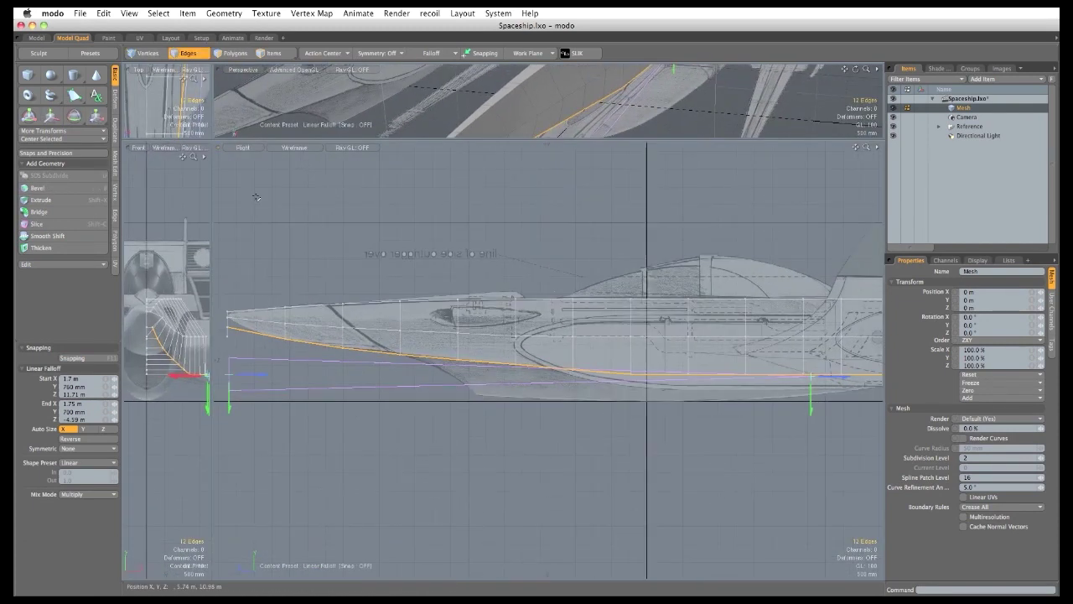
Raise the lower outer edges through the linear falloff to fit the reference in the side view, and clear the edge selection.
key("w")
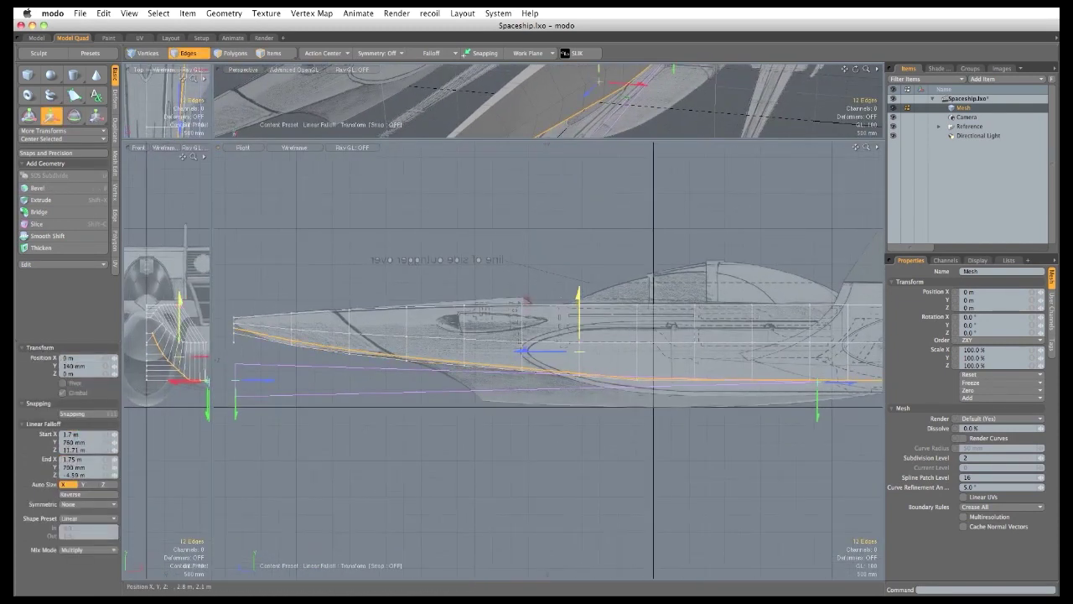
left_click_drag(578, 294, 579, 289)
left_click_drag(529, 345, 528, 341)
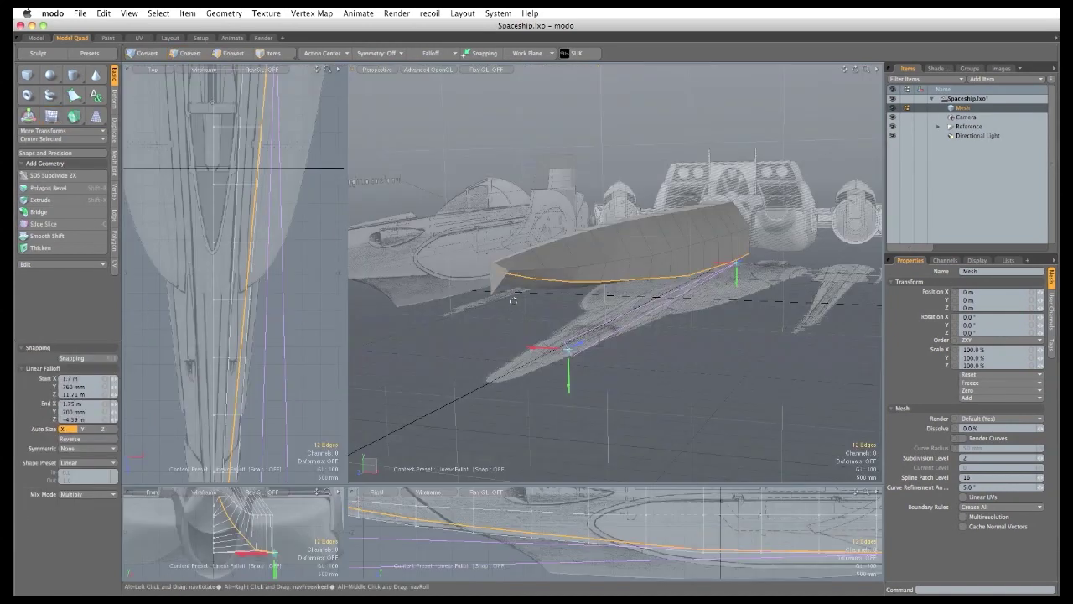
key("2")
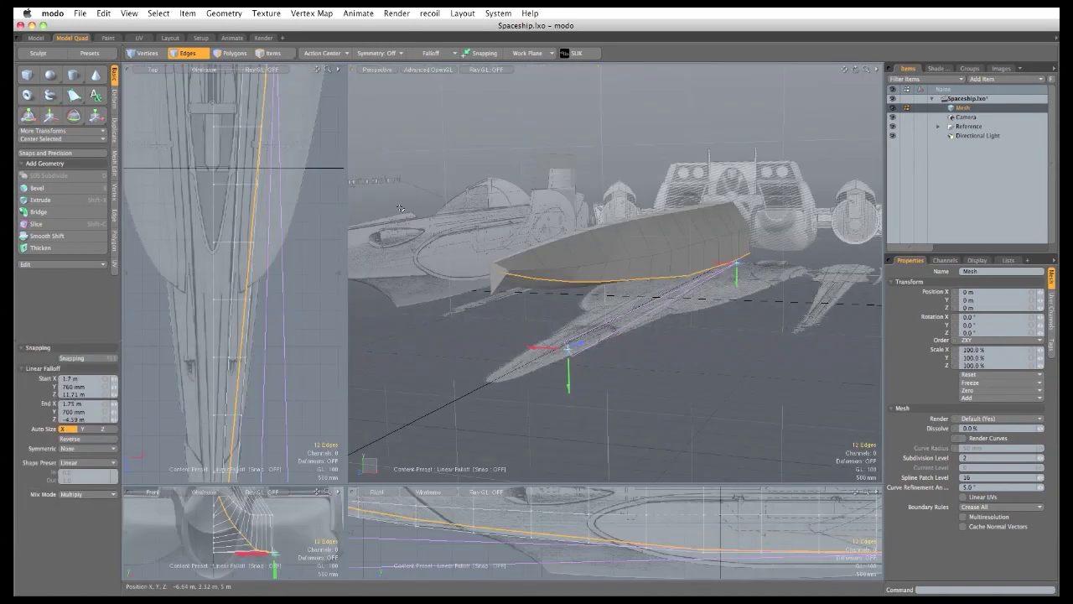
key("q")
left_click(491, 337)
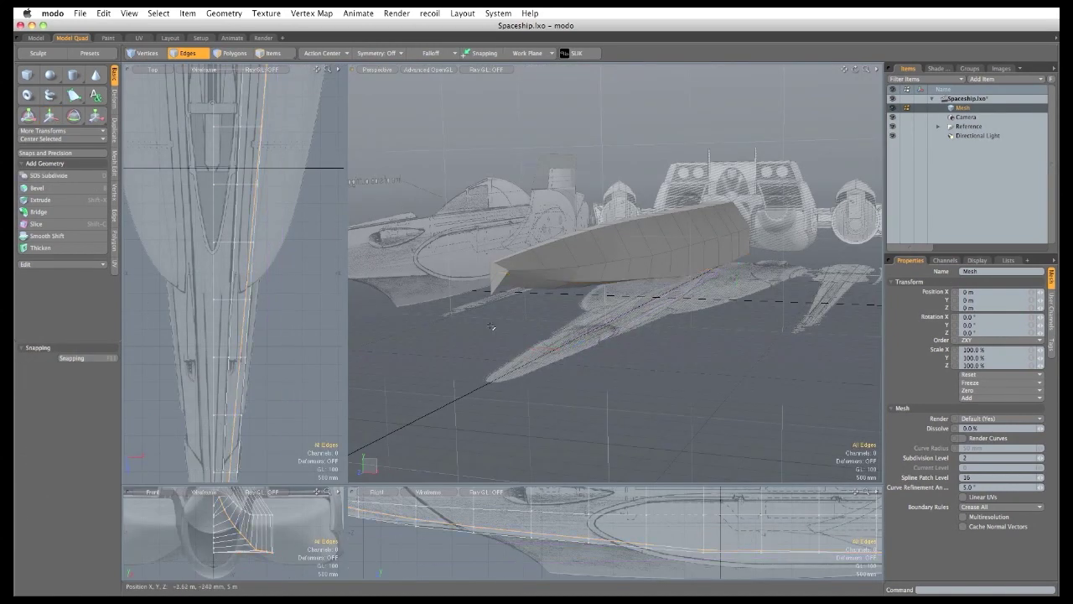
Select the lower centre vertex of the nose face and move it up 535 mm.
left_click_drag(491, 337, 557, 318, "ctrl+alt")
left_click(147, 53)
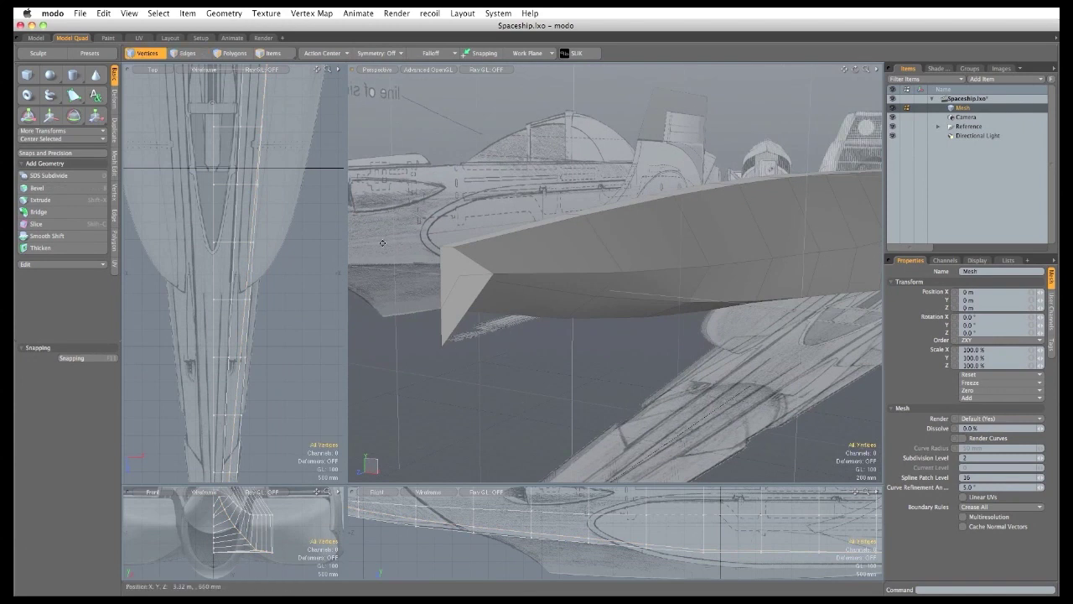
left_click(442, 326)
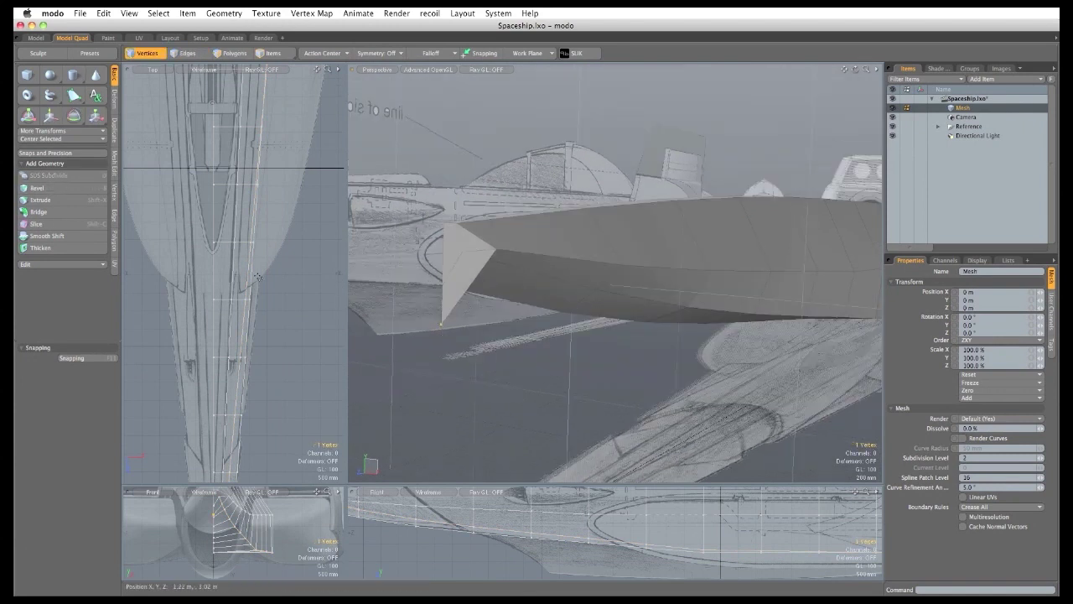
key("w")
left_click_drag(444, 265, 444, 187)
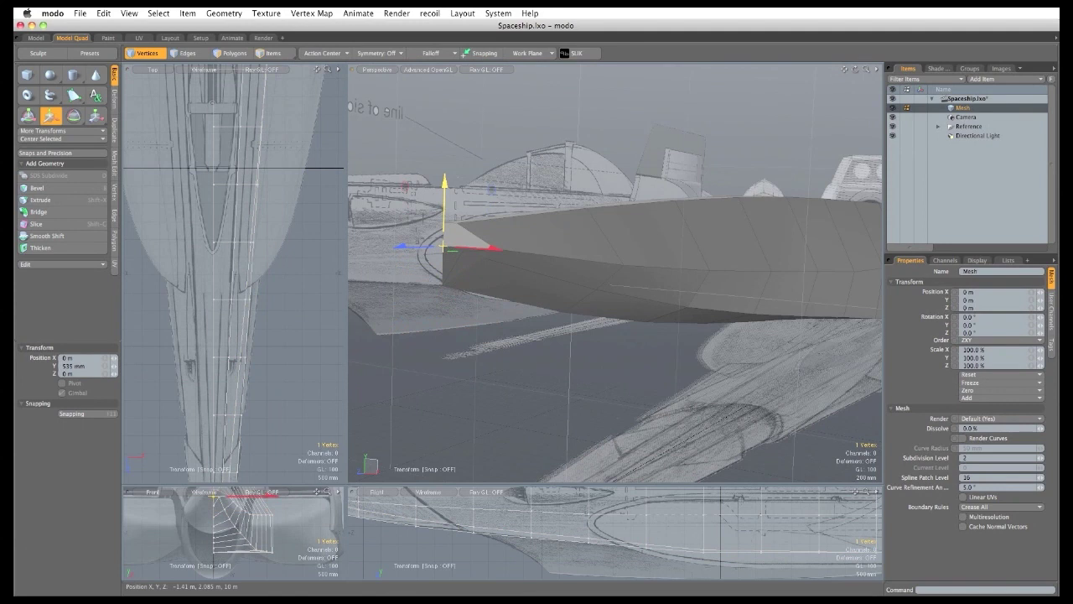
key("space")
Move the outer corner vertex of the nose face up 75 mm to suit the side reference.
left_click_drag(347, 484, 246, 270)
scroll(270, 411, "up", 5)
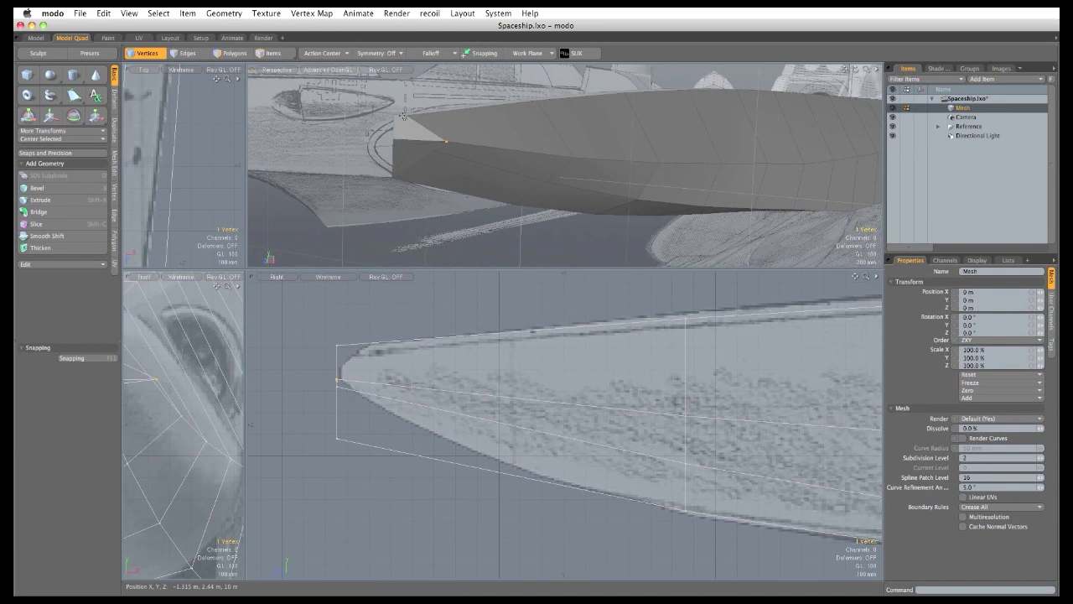
key("w")
left_click_drag(448, 115, 448, 103)
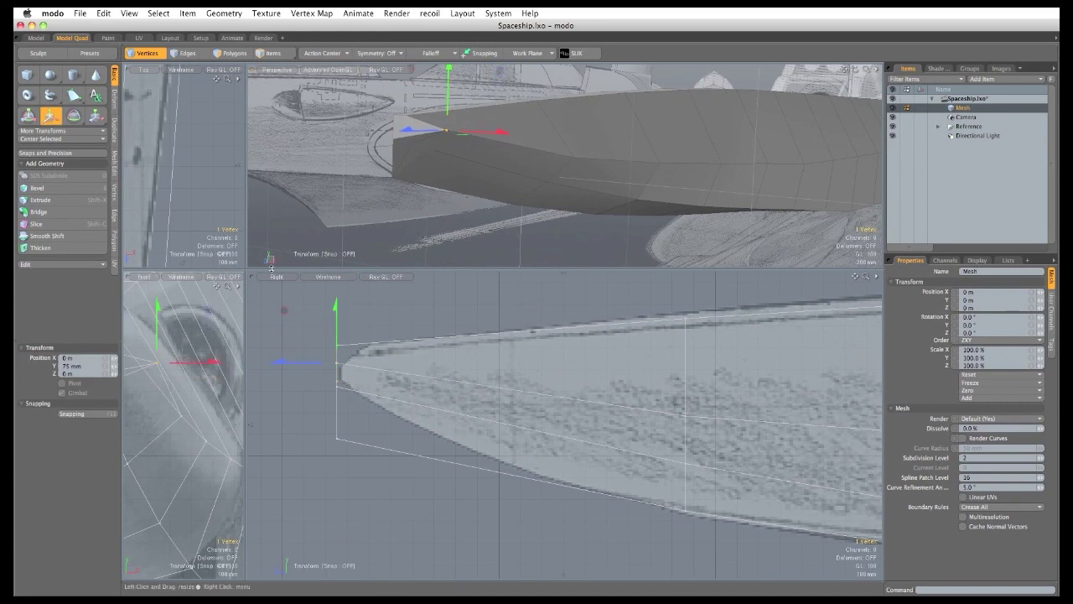
Move the outer nose corner vertex -200 mm in X to narrow the nose to the top-view reference.
left_click_drag(247, 269, 689, 346)
left_click_drag(314, 212, 388, 54, "alt+shift")
left_click_drag(485, 276, 445, 276)
mouse_move(478, 257)
left_mouse_down("ctrl+alt")
mouse_move(412, 244)
mouse_move(453, 253)
mouse_move(479, 276)
left_mouse_up("ctrl+alt")
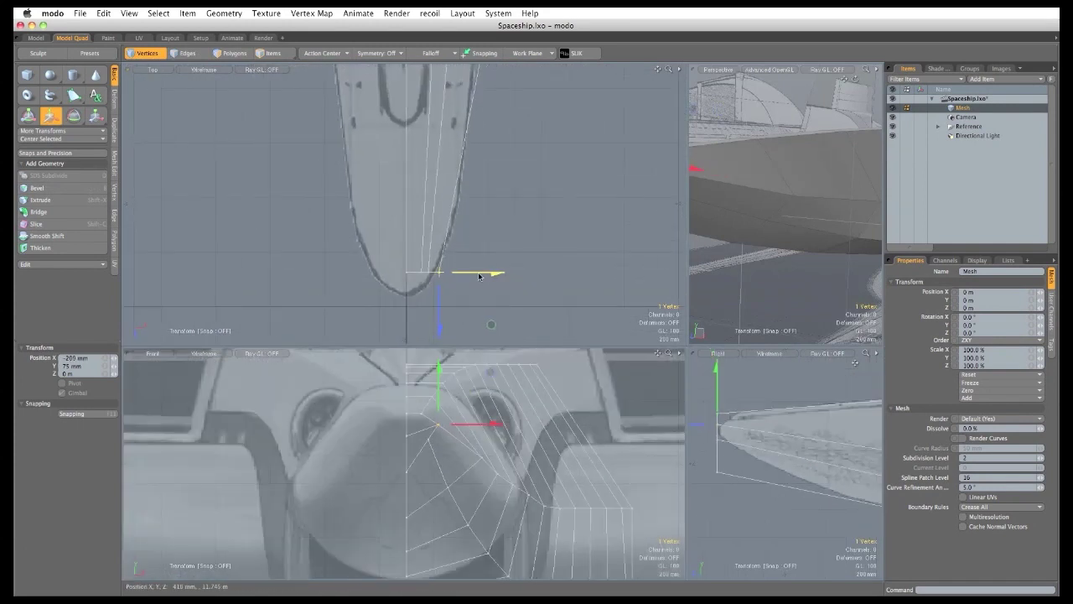
left_click_drag(688, 247, 297, 247)
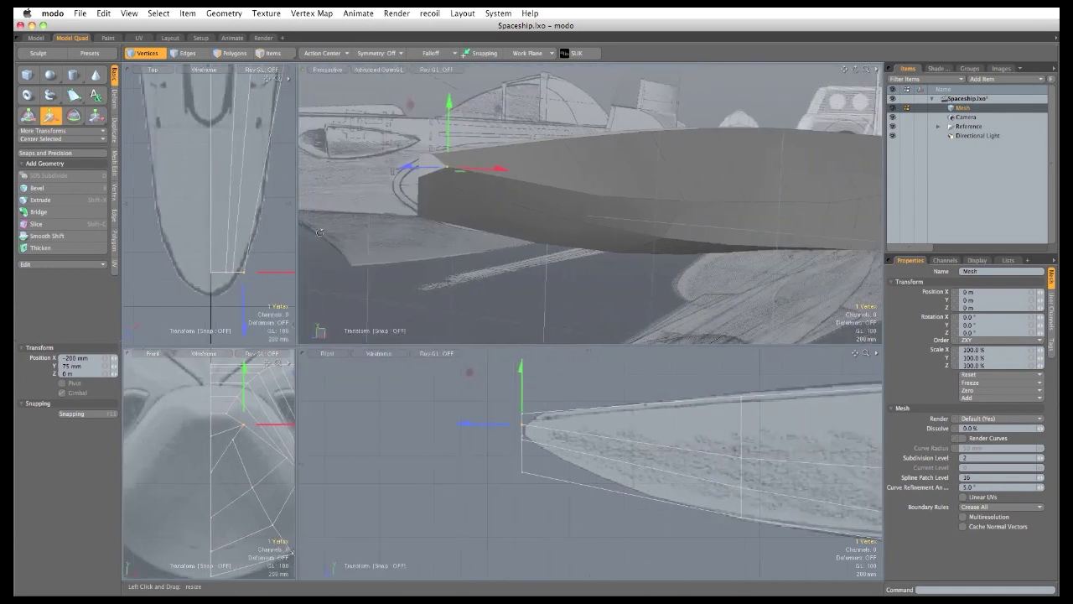
Select the lowest remaining centre vertex at the nose and raise it about 210 mm towards the reference tip.
left_click(521, 475)
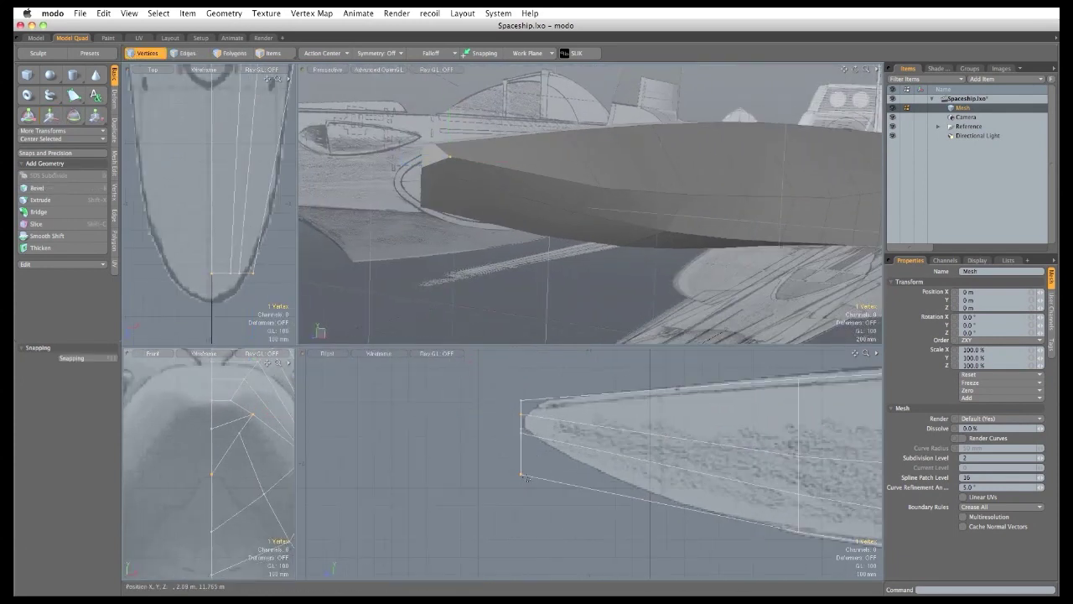
key("w")
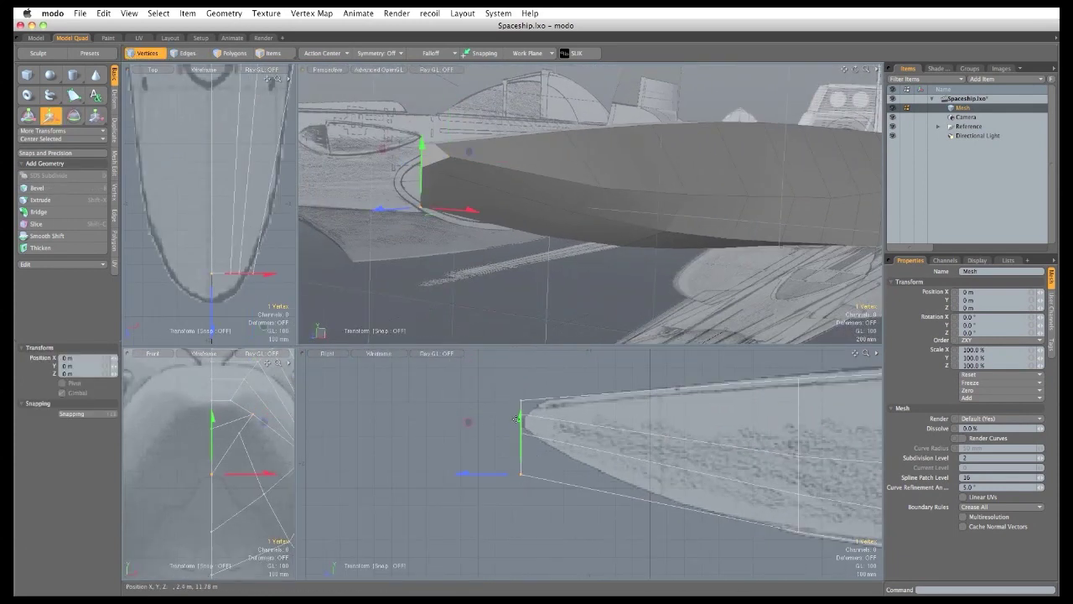
left_click_drag(516, 418, 518, 373)
left_click_drag(521, 427, 520, 438)
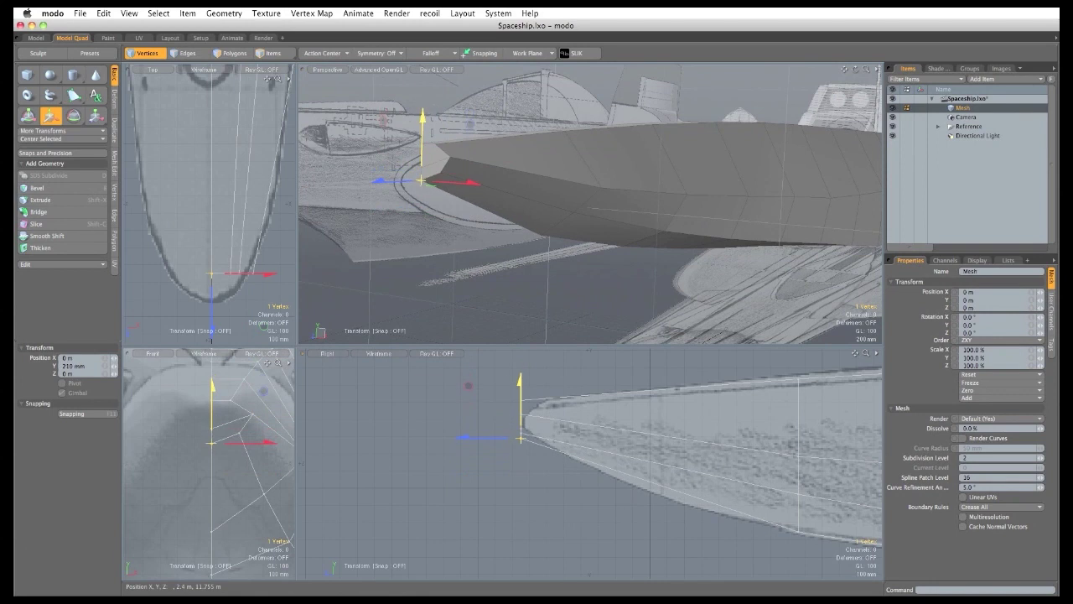
left_click_drag(518, 387, 518, 392)
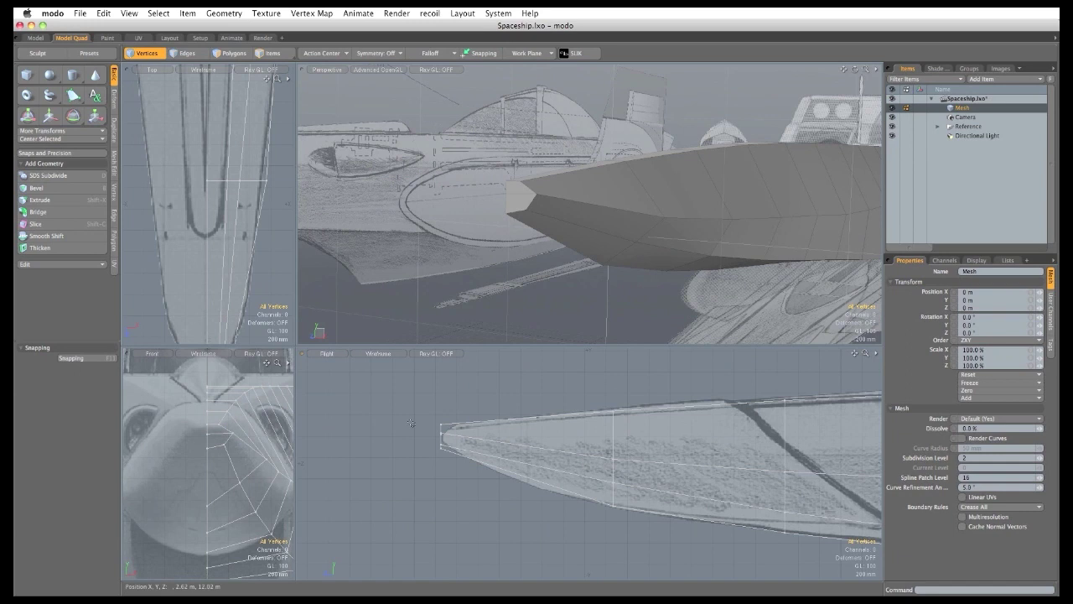
Move the lowest nose edge about -272 mm in Y and -660 mm in Z onto the reference belly line.
key("2")
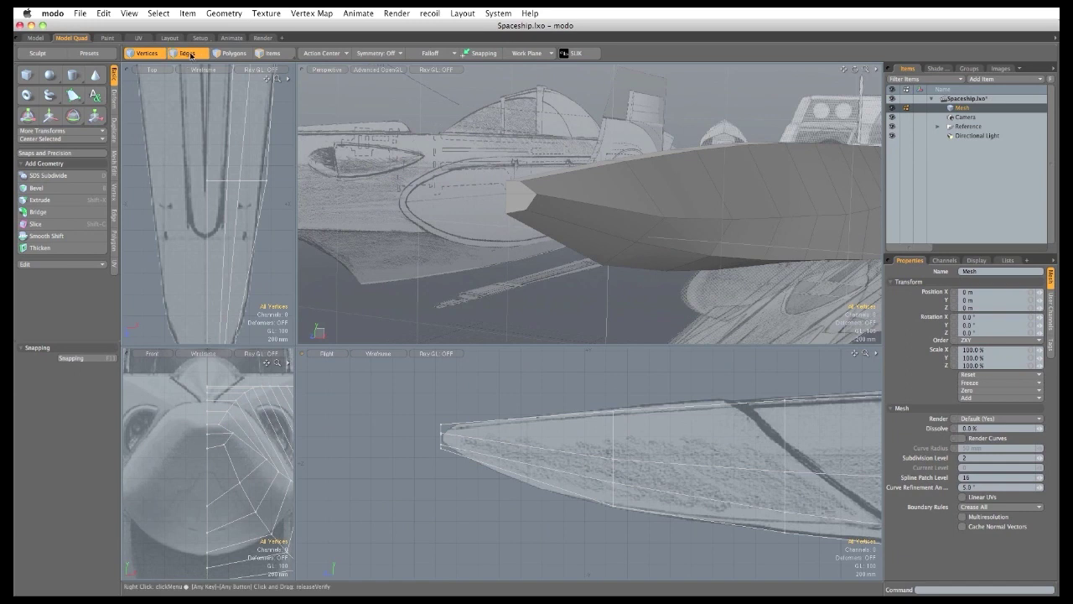
key("w")
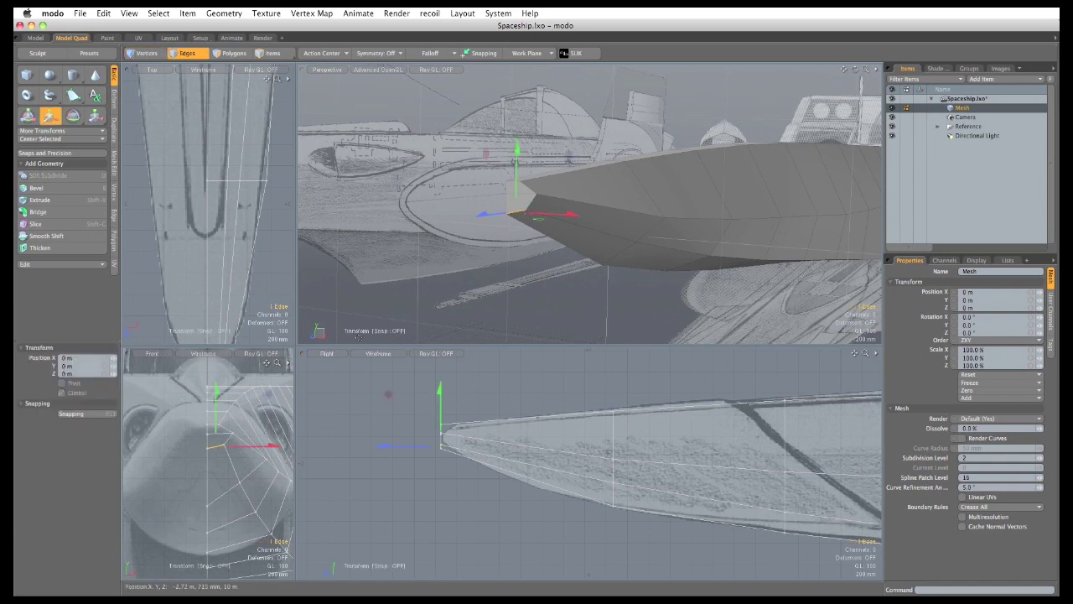
left_click_drag(386, 396, 457, 423)
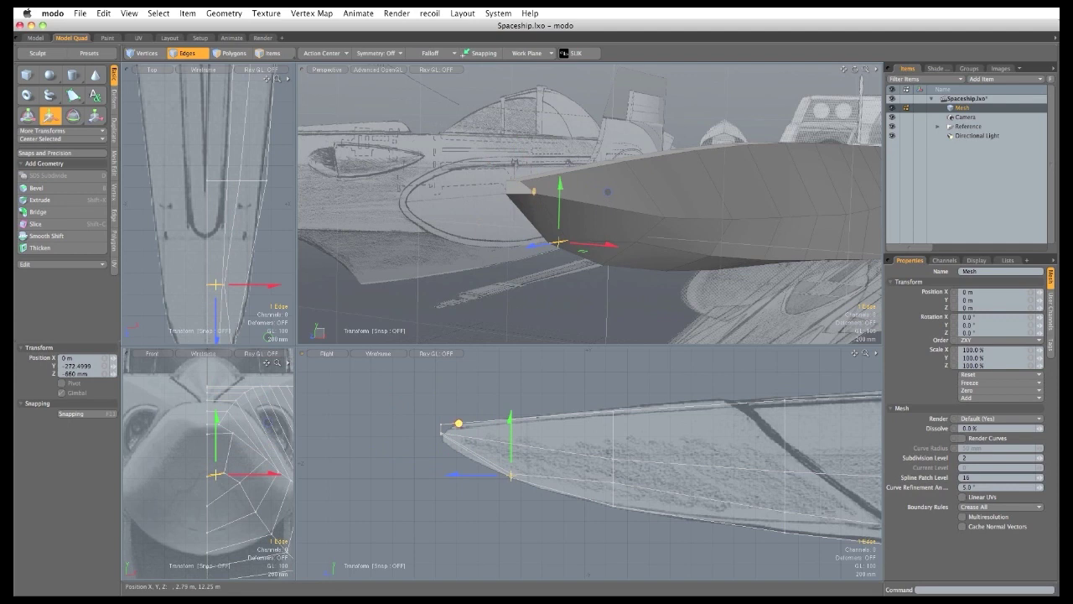
key("space")
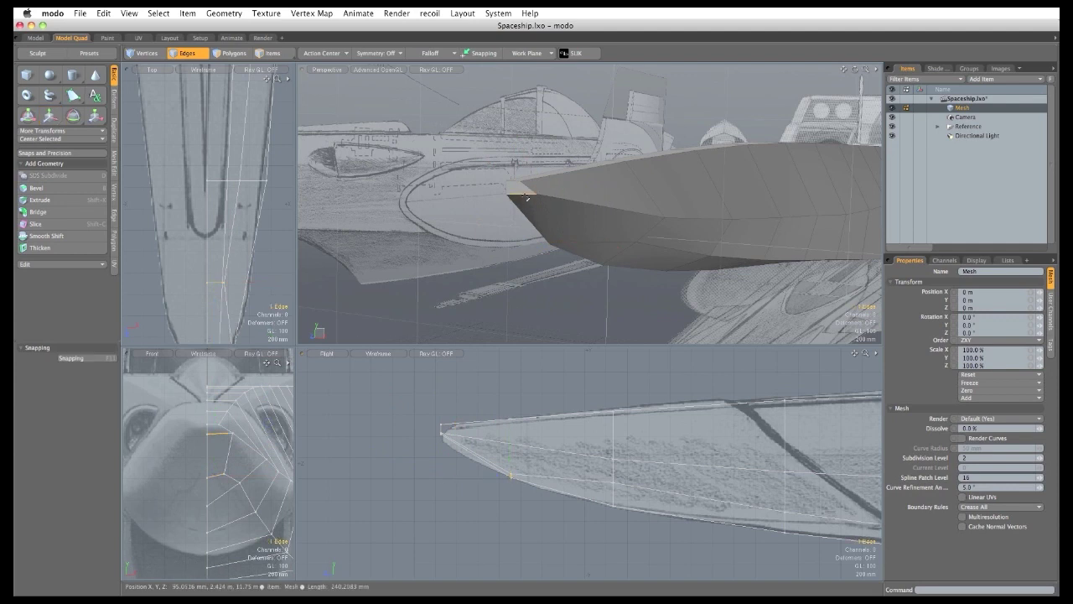
Lower the middle nose edge slightly and shift the top nose edge back and down to match the reference tip.
key("w")
left_click_drag(387, 382, 388, 387)
key("space")
mouse_move(430, 426)
right_mouse_down()
mouse_move(449, 419)
mouse_move(438, 430)
right_mouse_up()
key("w")
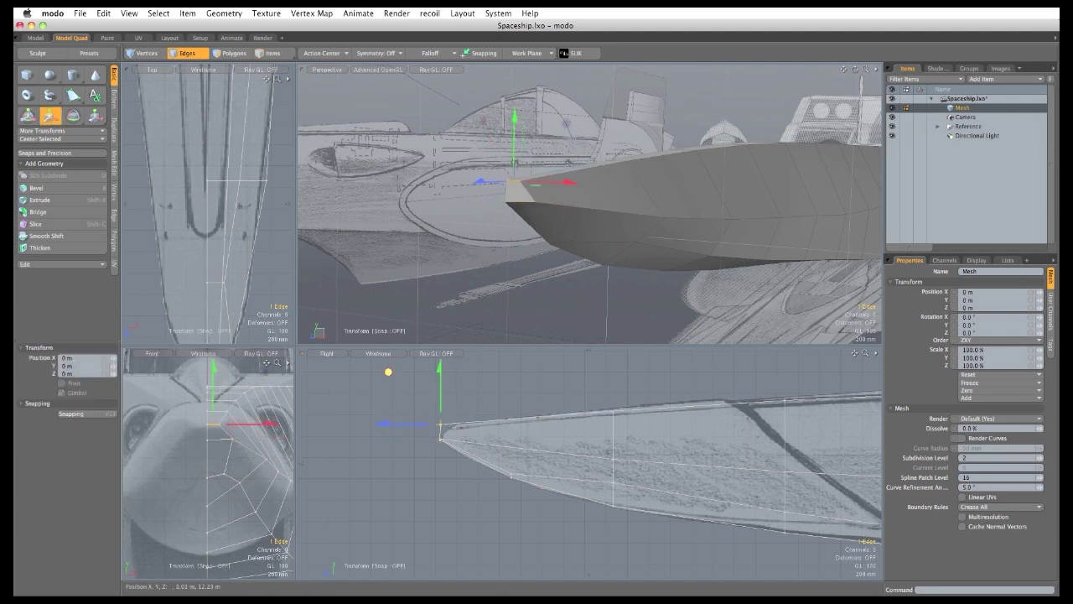
left_click_drag(388, 371, 399, 374)
key("space")
left_click(399, 374)
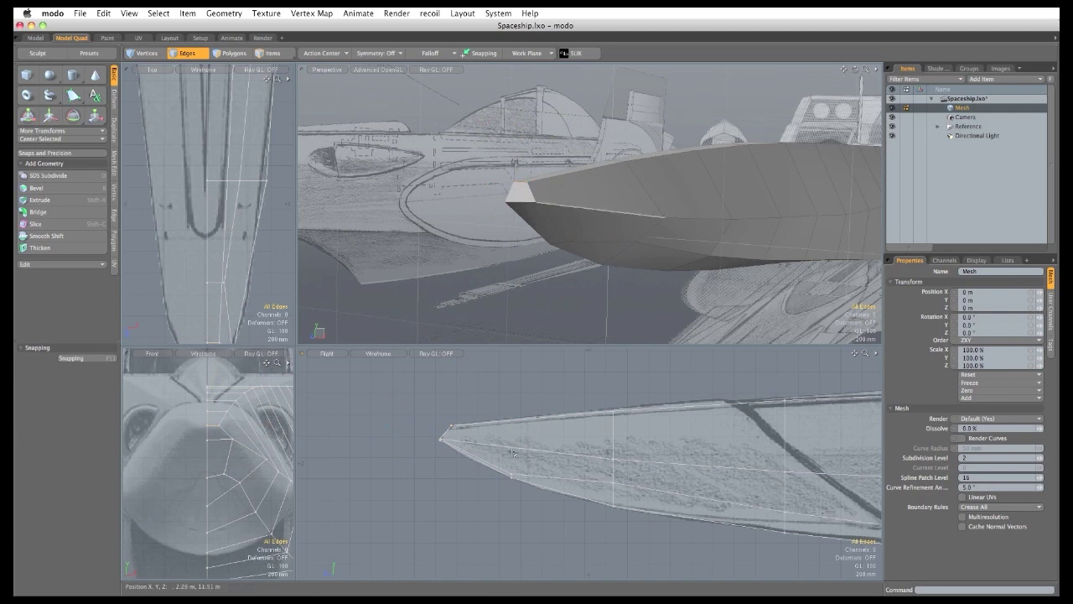
With Element Move, raise the outer point of the lower nose edge 95 mm and shift it -20 mm in Z.
key("t")
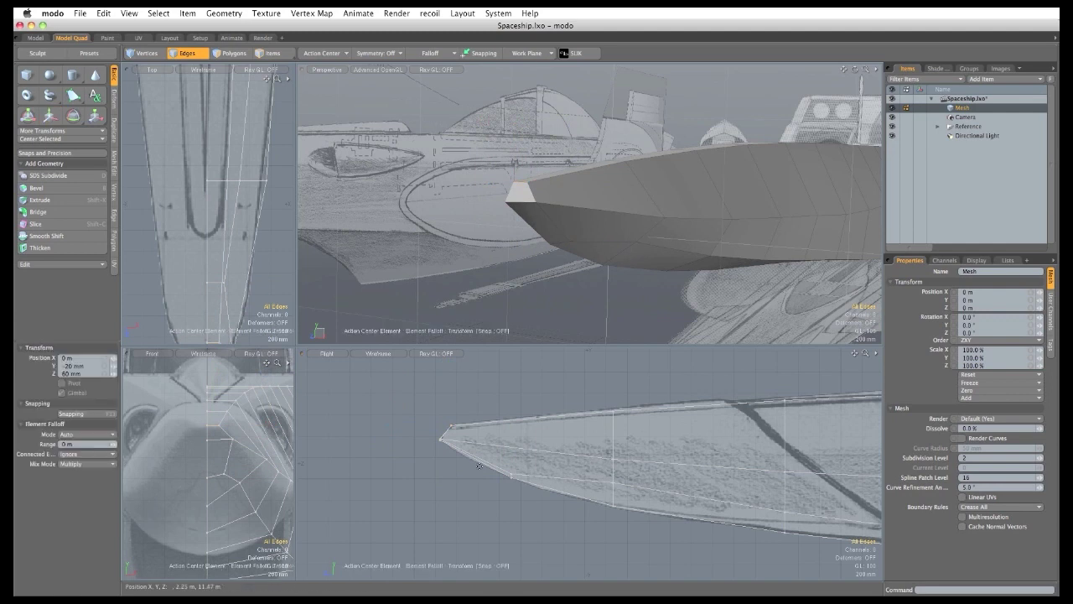
scroll(512, 478, "up", 5)
left_click_drag(509, 468, 514, 453)
left_click_drag(239, 281, 212, 189, "alt")
scroll(212, 202, "down", 1)
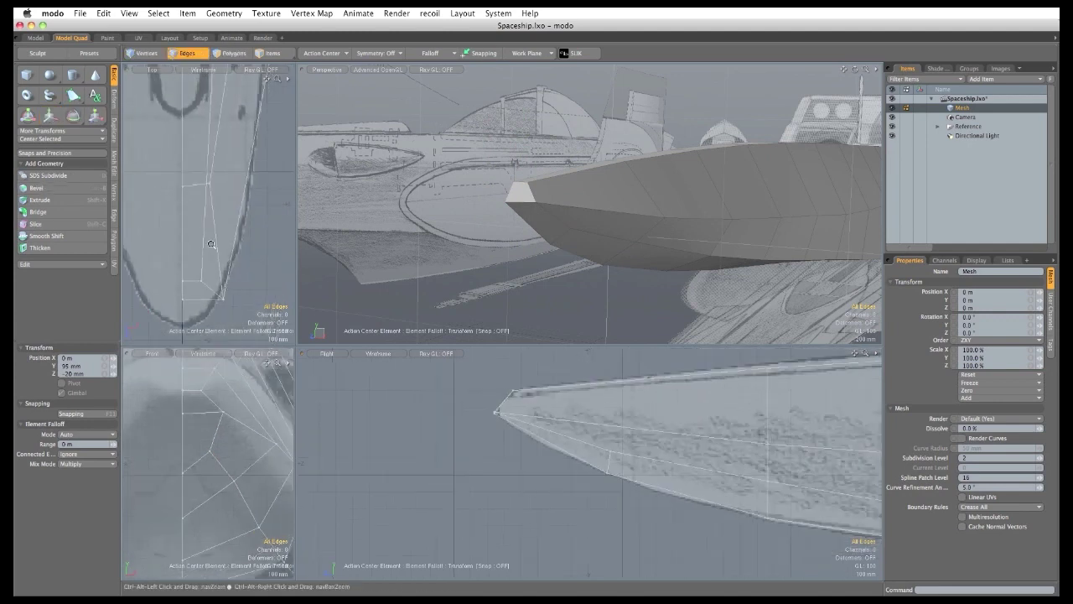
Reposition the outer nose corners and pull the centre tip vertex forward so the nose follows the reference outlines.
left_click_drag(223, 297, 234, 258)
left_click_drag(183, 299, 185, 323)
left_click(204, 262)
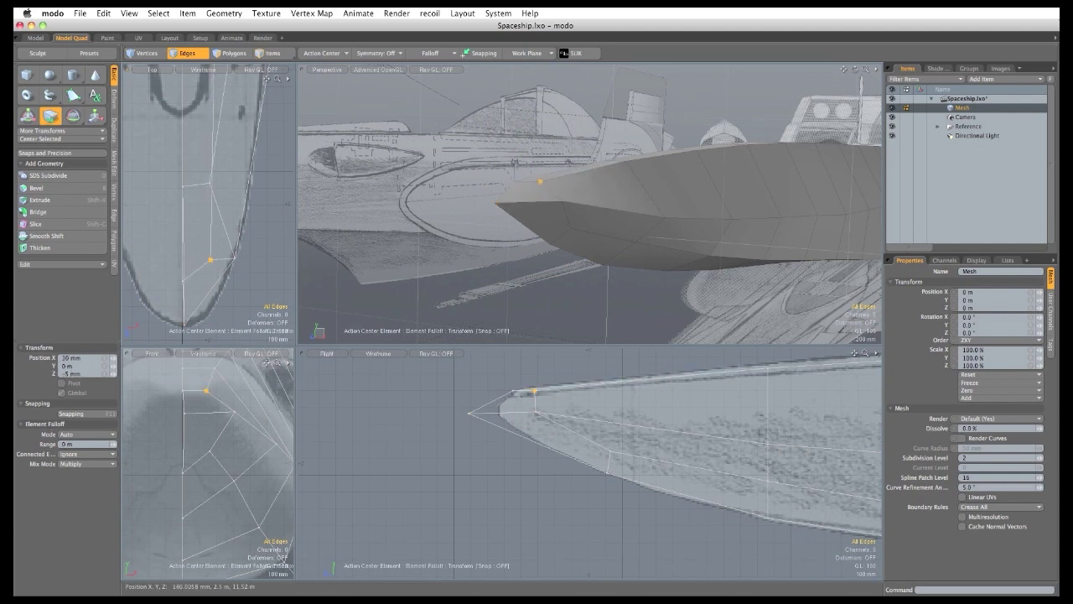
left_click(234, 258)
left_click_drag(234, 258, 199, 273)
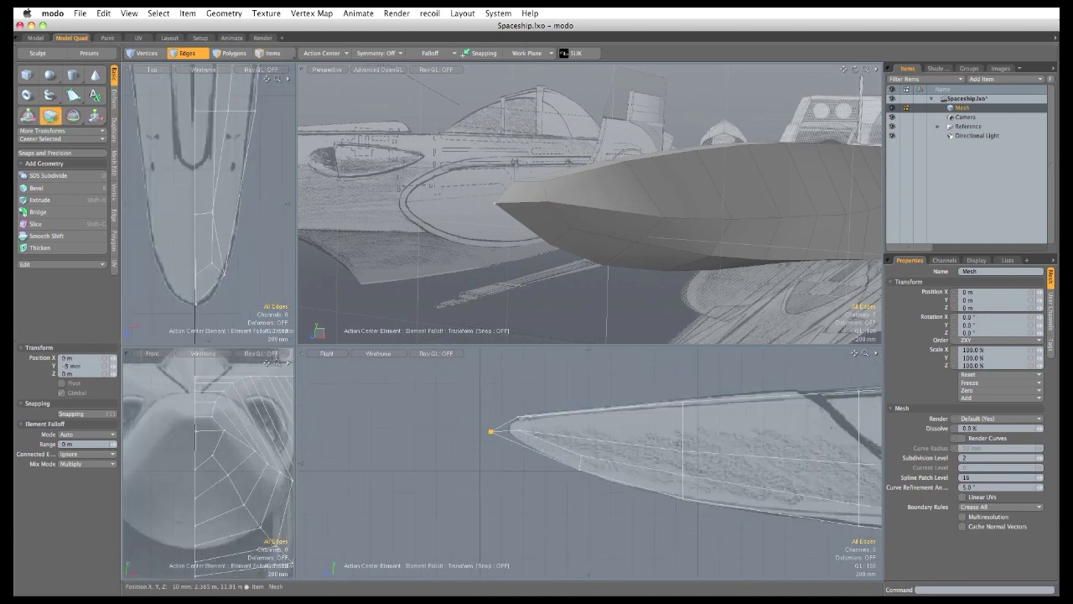
left_click_drag(490, 432, 494, 431)
key("q")
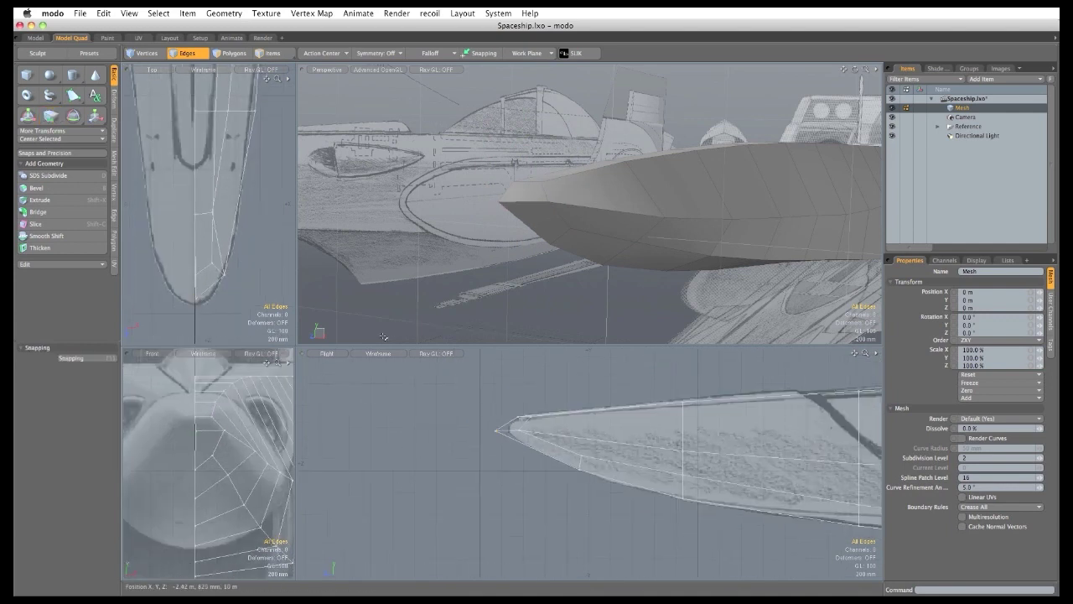
Preview the hull as a subdivision surface and examine its shape from above, below and the front.
key("Tab")
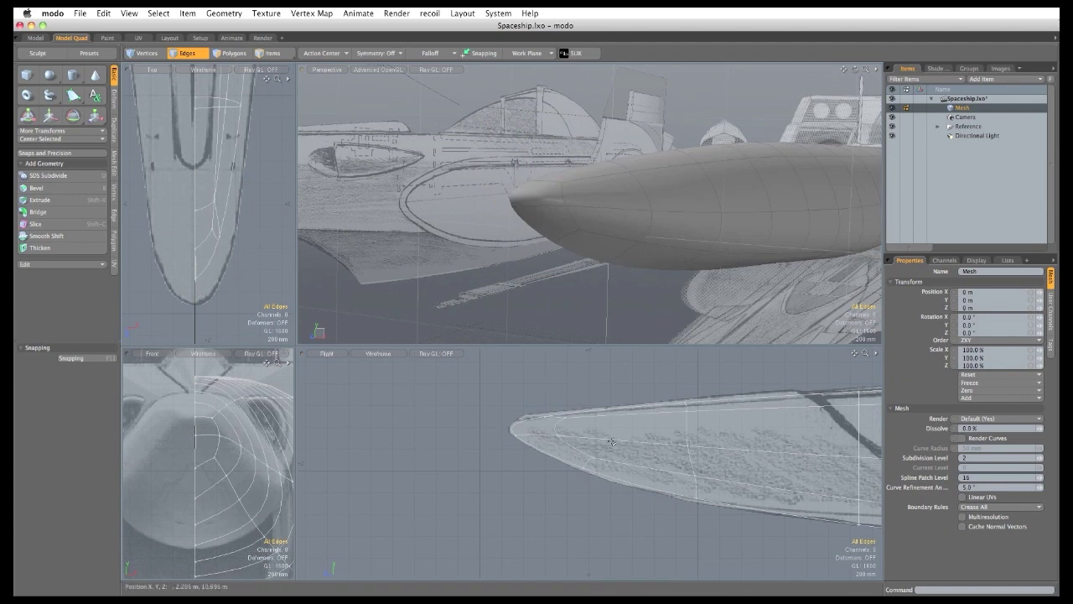
left_click_drag(523, 239, 537, 266, "alt")
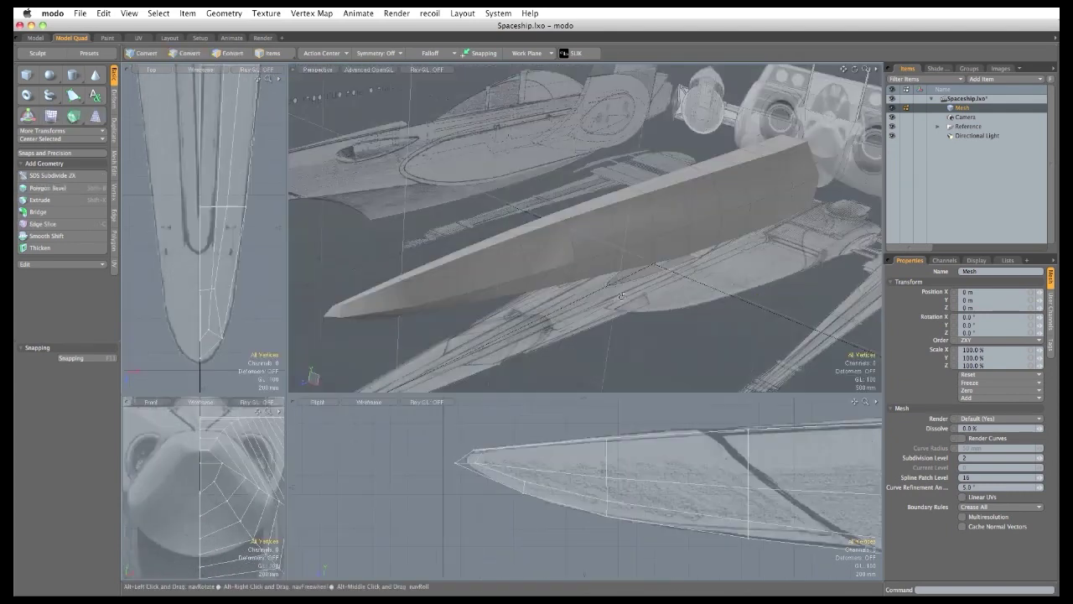
left_click_drag(621, 298, 606, 315, "alt")
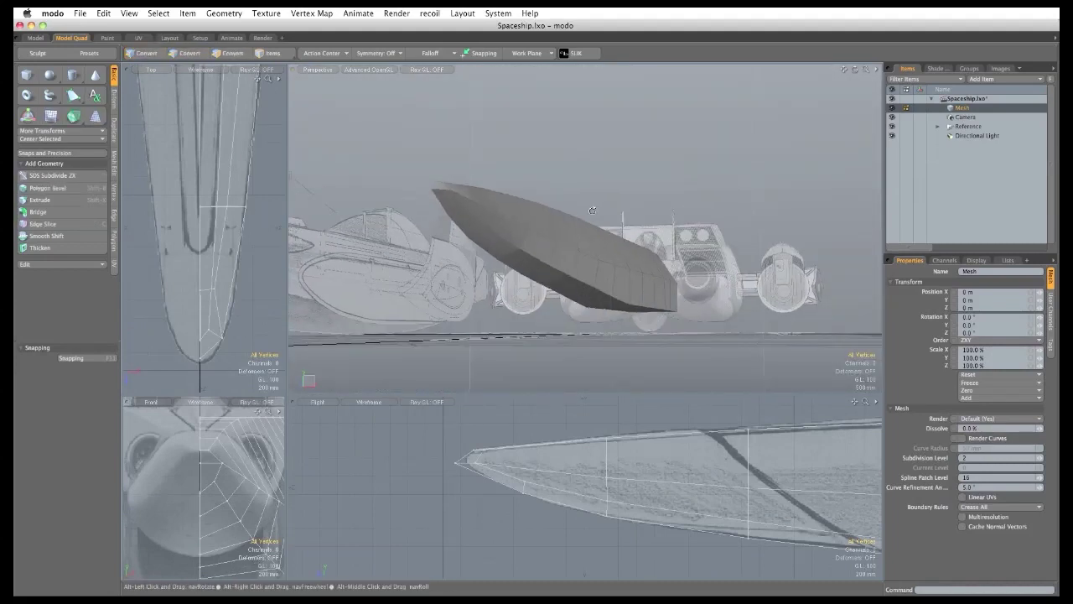
left_click_drag(543, 266, 684, 110, "alt")
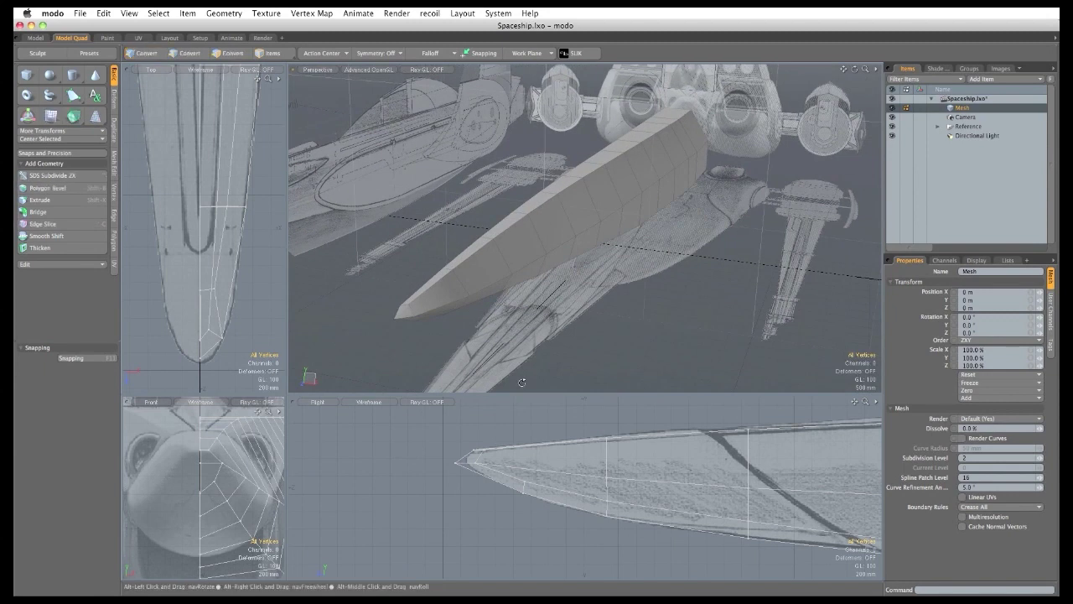
left_click_drag(555, 205, 527, 280, "alt")
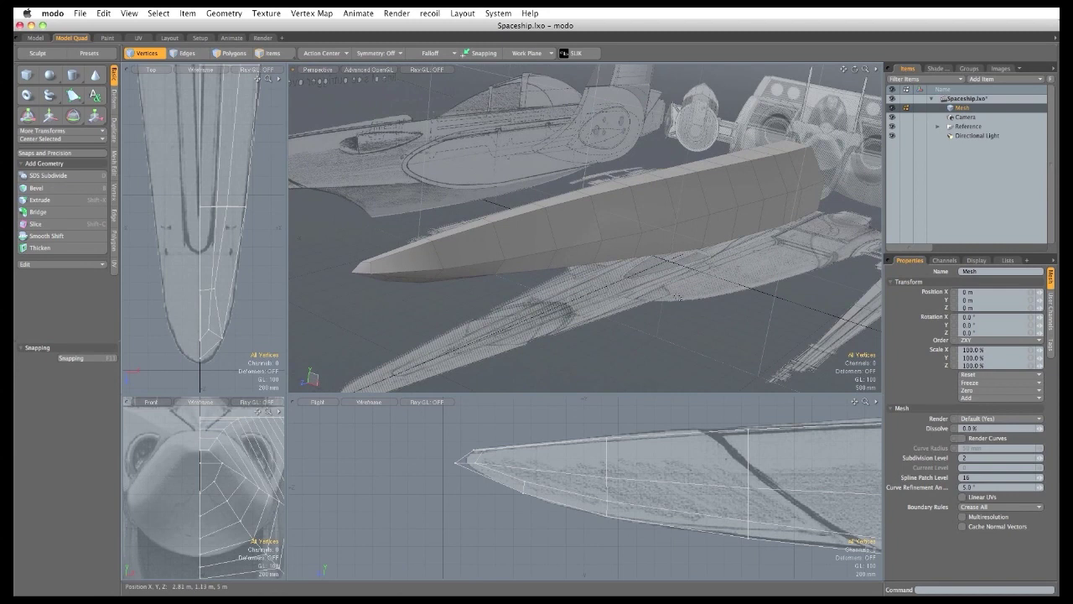
Select the 12-edge upper outer loop running along the hull from the rear to the nose.
key("2")
left_click(803, 152)
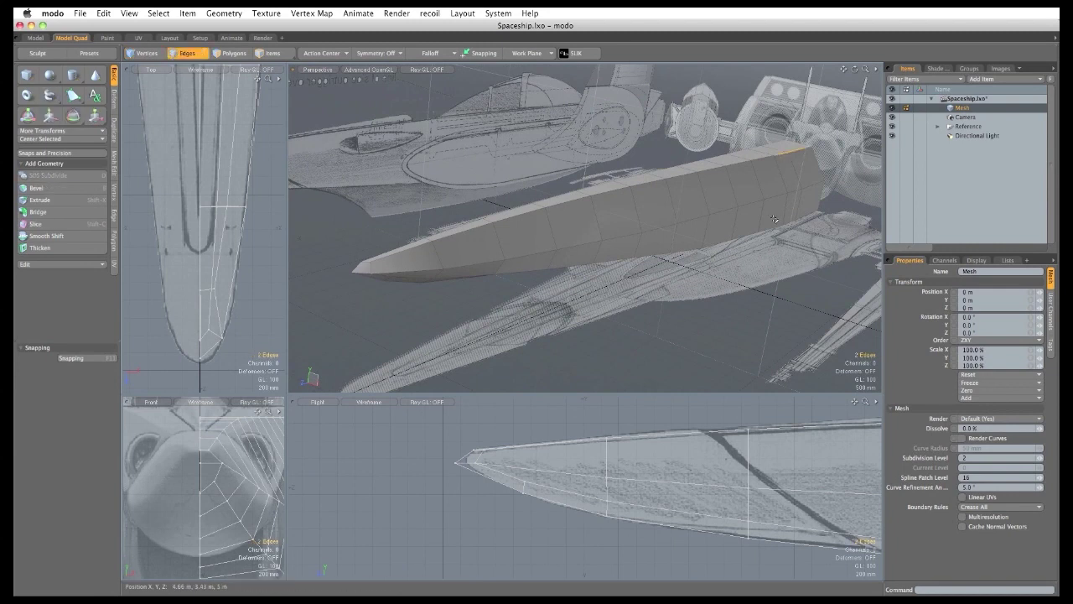
key("Up")
key("Up")
key("Up")
key("Up")
key("Up")
key("Up")
key("Up")
key("Up")
key("Up")
key("Up")
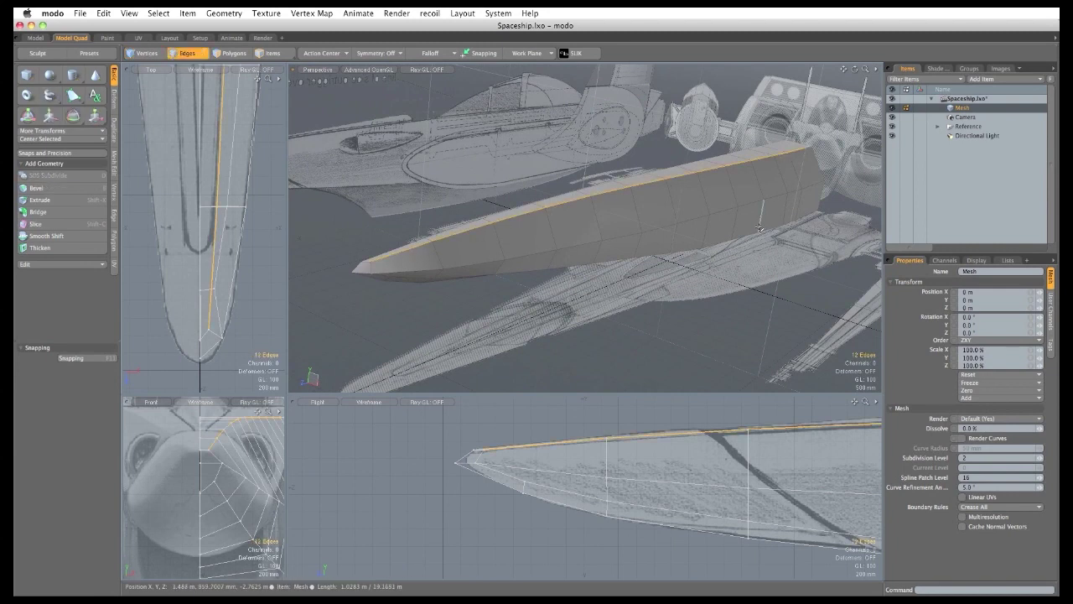
Switch to polygon selection and convert the whole hull mesh to subdivision surfaces.
left_click(236, 54)
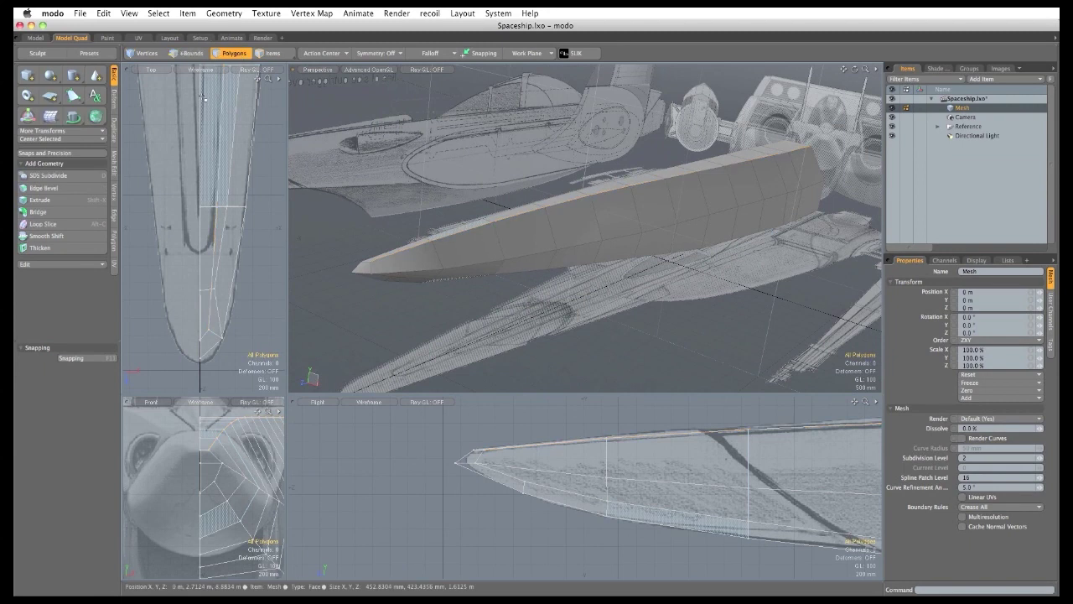
key("Tab")
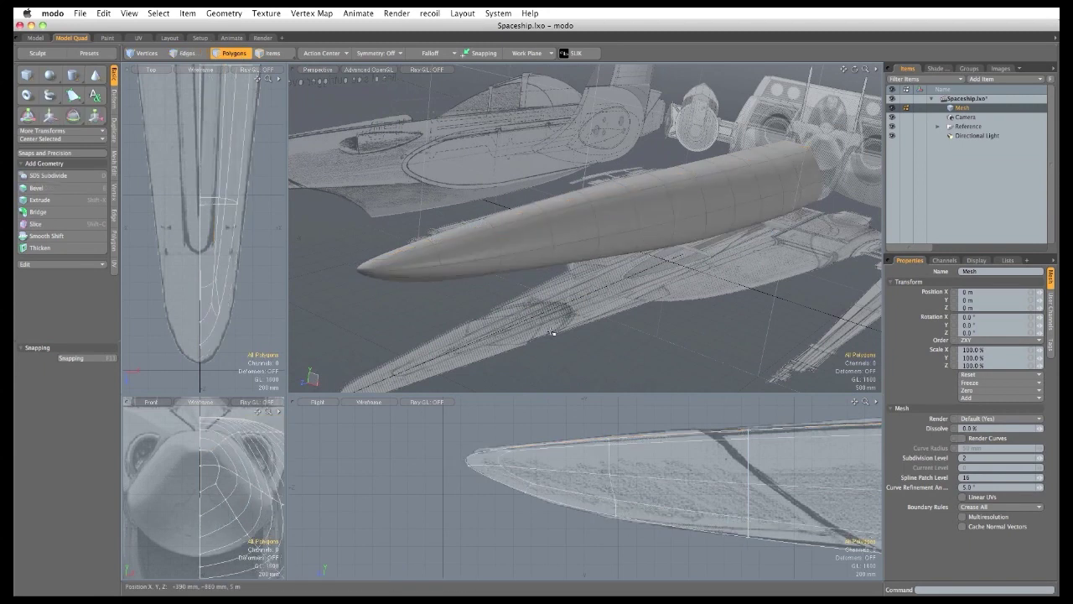
Return to the selected upper edge loop and apply a linear falloff running from the nose tip back along the front of the hull.
key("2")
left_click_drag(454, 394, 461, 235)
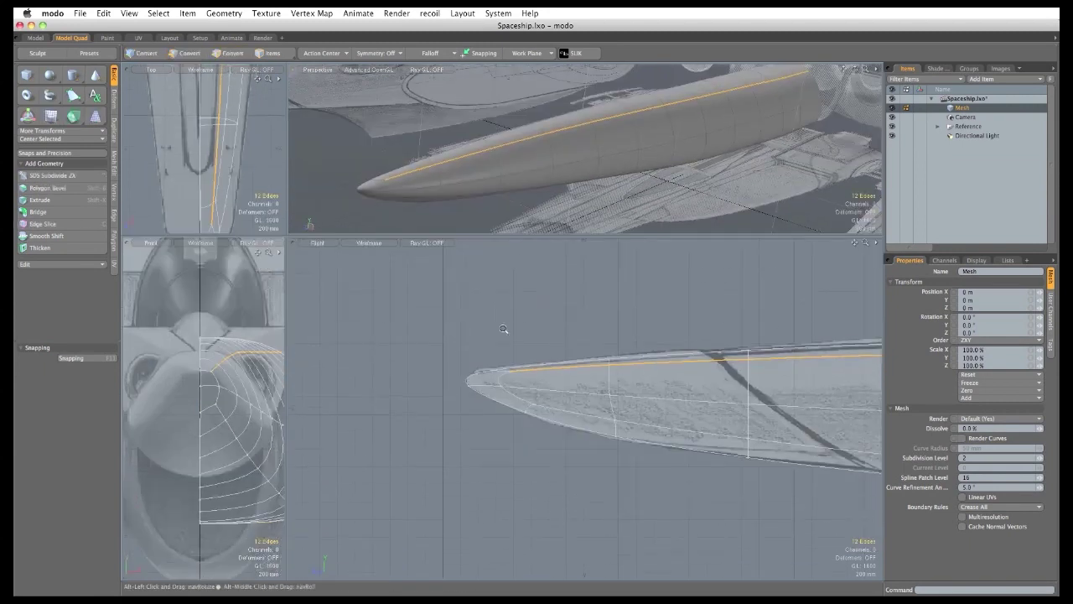
scroll(518, 352, "down", 5)
left_click_drag(622, 359, 455, 375, "alt+shift")
left_click(430, 53)
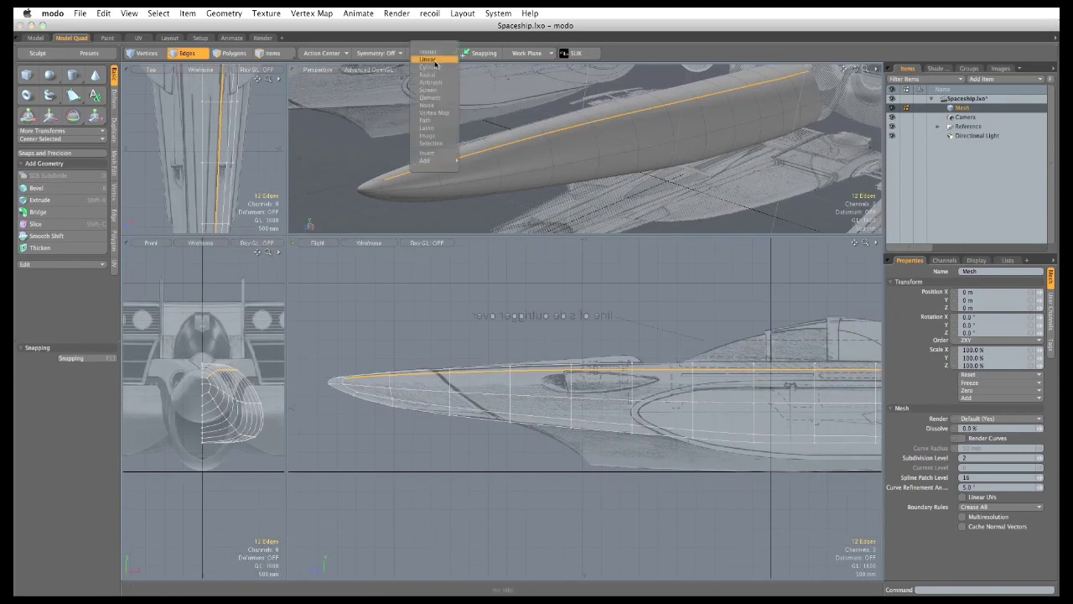
left_click(431, 72)
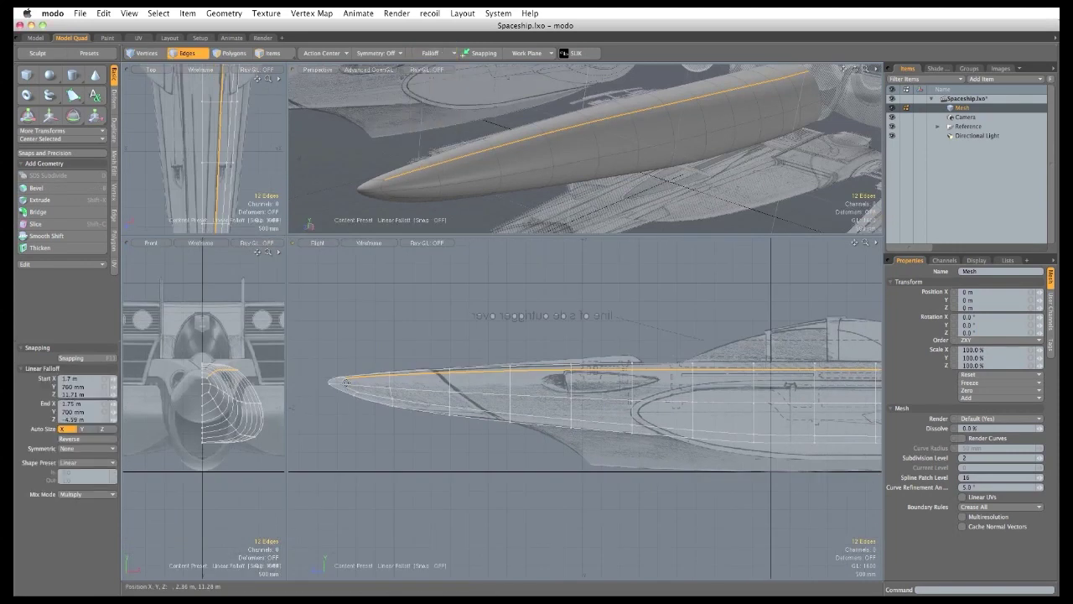
left_click_drag(346, 383, 528, 369)
Set the selected loop's vertex map weight to 30% through the falloff, deselect the edges and clear the falloff.
left_click_drag(520, 160, 578, 134, "alt")
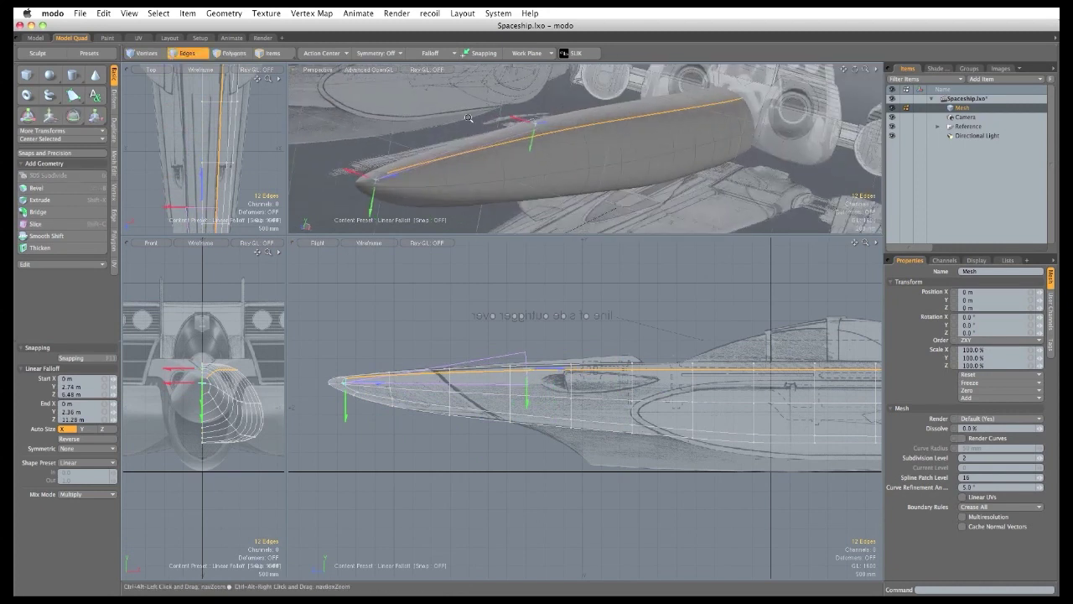
left_click(308, 14)
left_click(324, 309)
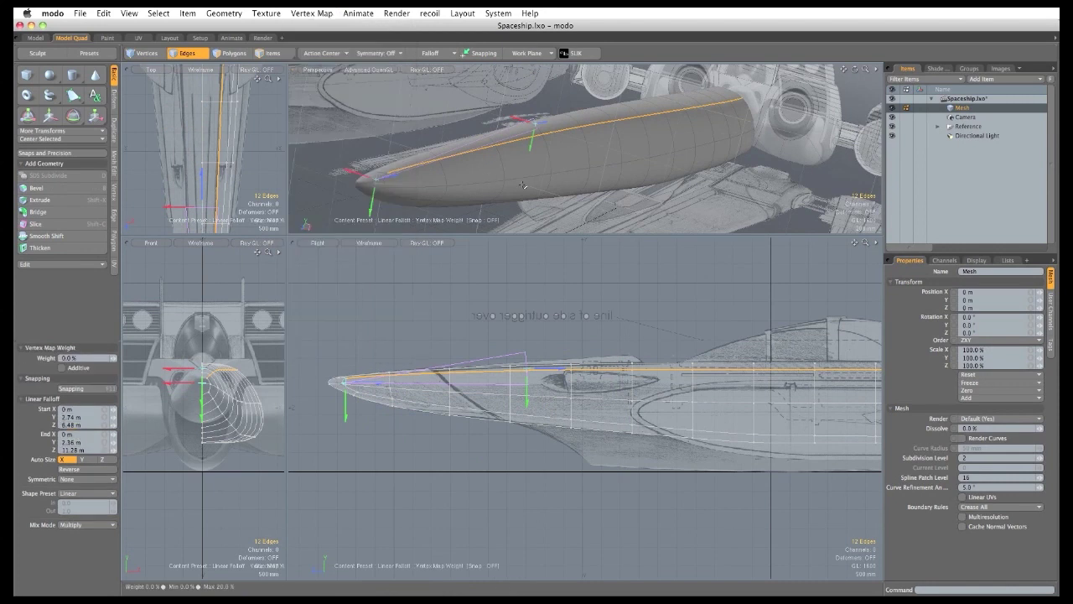
left_click_drag(523, 186, 545, 185)
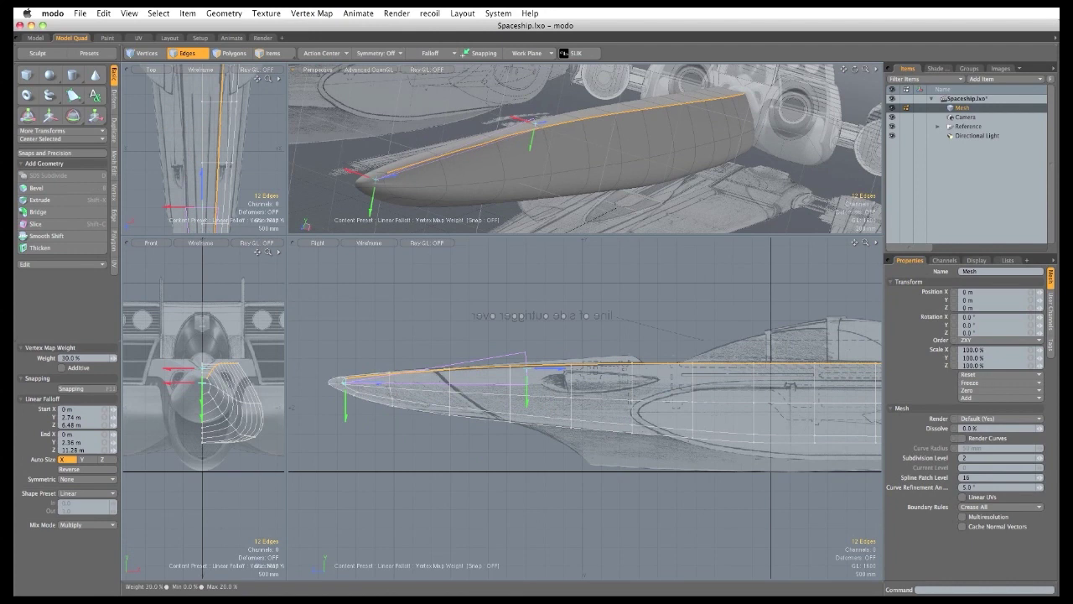
left_click_drag(463, 150, 507, 151, "ctrl+alt")
left_click_drag(460, 364, 495, 376, "ctrl+alt")
key("q")
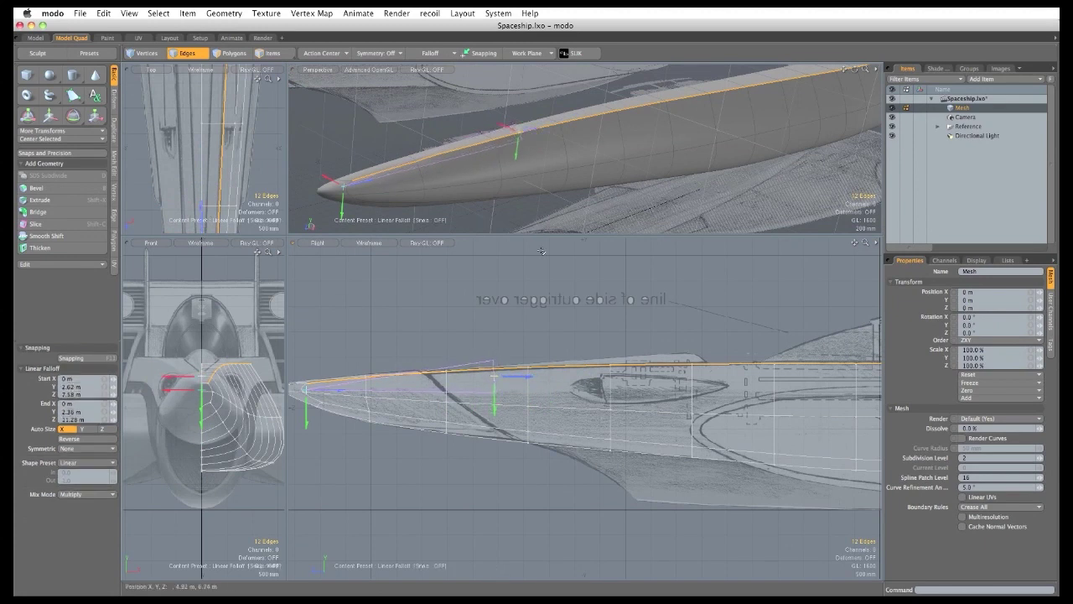
left_click(589, 211)
left_click_drag(549, 236, 533, 386)
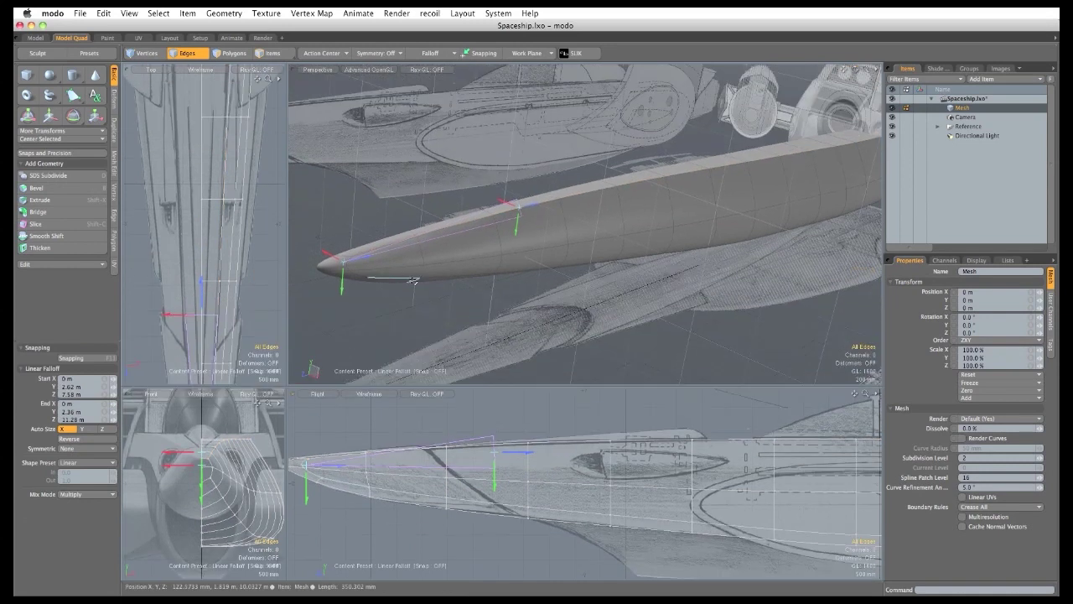
key("Escape")
Hide the wireframe overlay in the perspective view and set the hull mesh's subdivision level to 3 after trying level 4.
left_click_drag(412, 283, 370, 104, "alt")
left_click(366, 74)
mouse_move(369, 149)
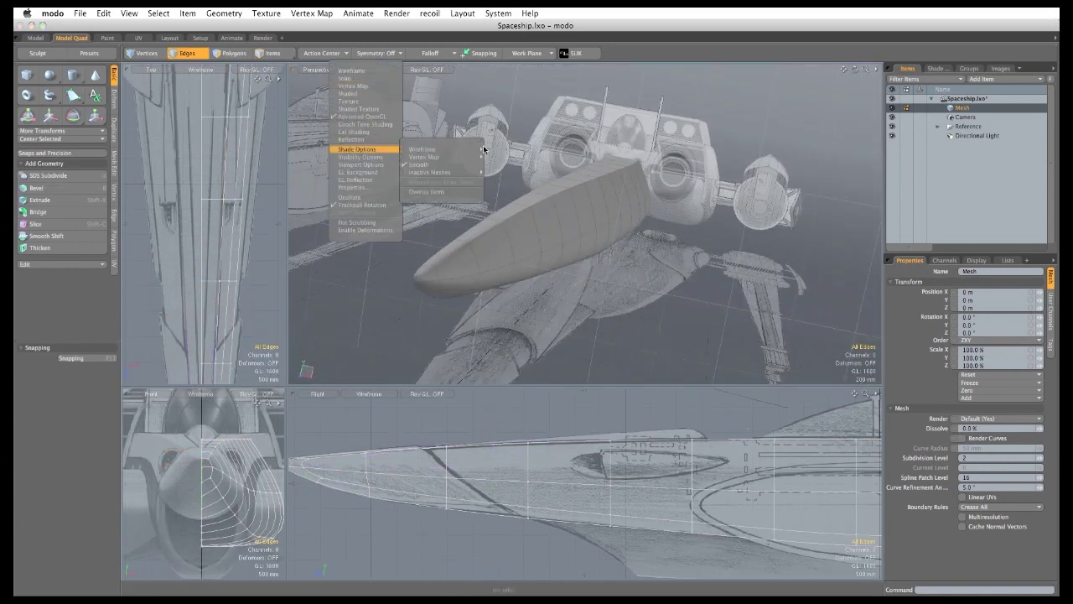
left_click(491, 152)
mouse_move(537, 209)
left_mouse_down("ctrl+alt")
mouse_move(525, 216)
mouse_move(537, 222)
left_mouse_up("ctrl+alt")
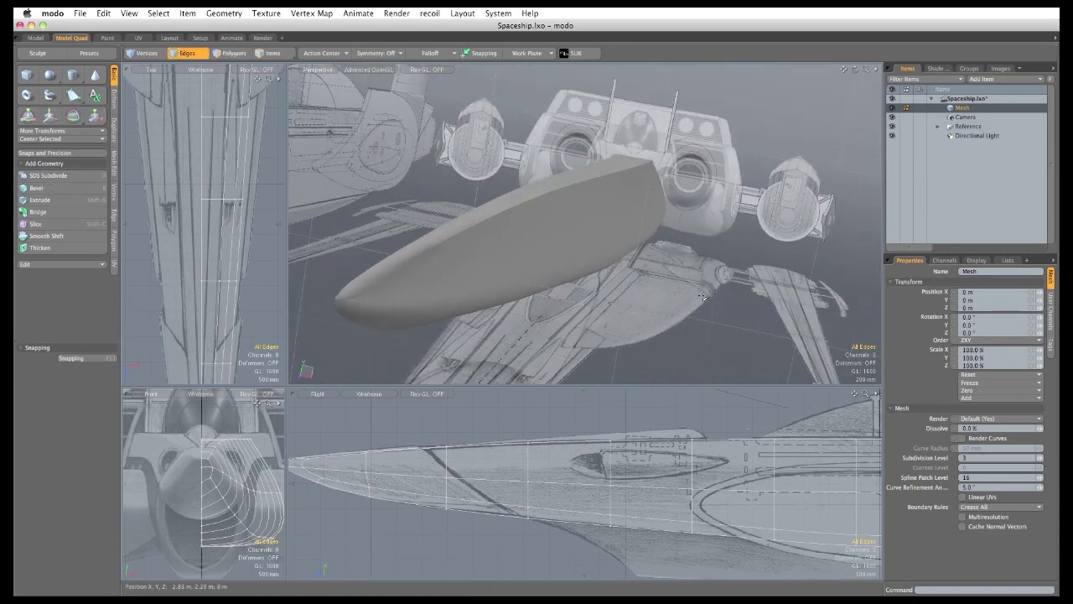
mouse_move(622, 178)
left_mouse_down("alt")
mouse_move(634, 171)
mouse_move(622, 166)
left_mouse_up("alt")
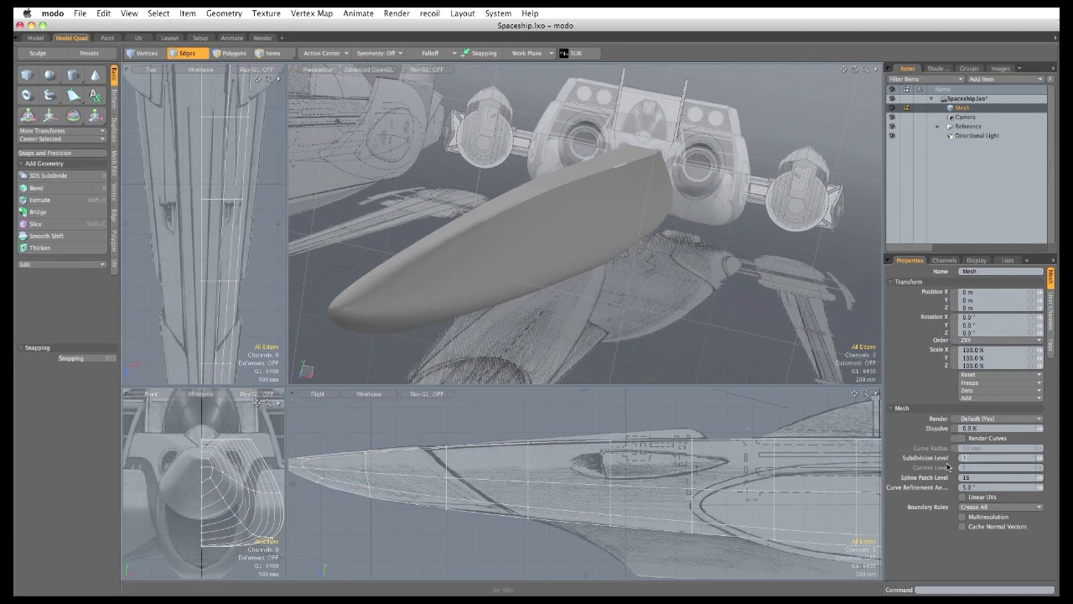
mouse_move(620, 268)
left_mouse_down("alt")
mouse_move(684, 272)
mouse_move(710, 359)
left_mouse_up("alt")
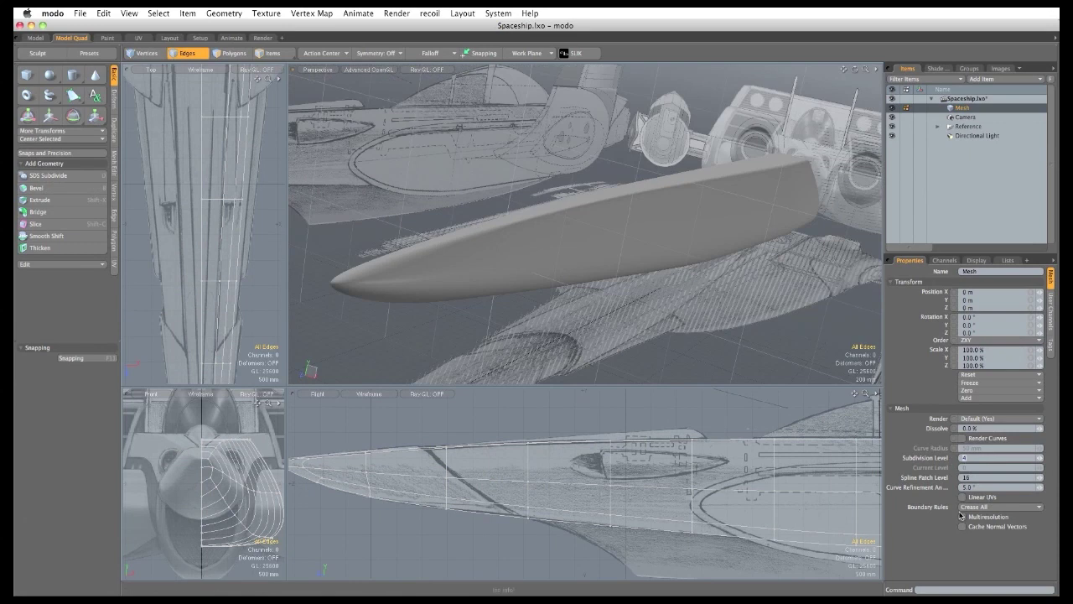
key("Return")
Turn the wireframe overlay back on in the perspective view.
left_click(356, 71)
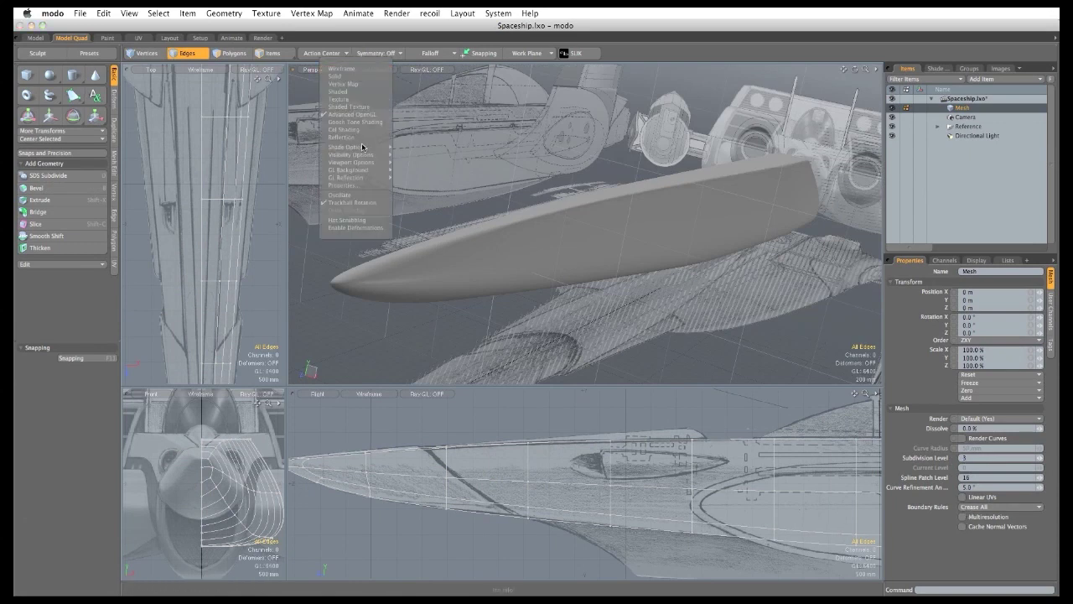
mouse_move(362, 147)
mouse_move(416, 148)
left_click(478, 162)
Select the open centre-line edge loop from the hull's top around the nose to its underside and set its vertices to X 0 m.
key("3")
left_click_drag(521, 206, 735, 130, "alt")
key("2")
left_click(749, 133)
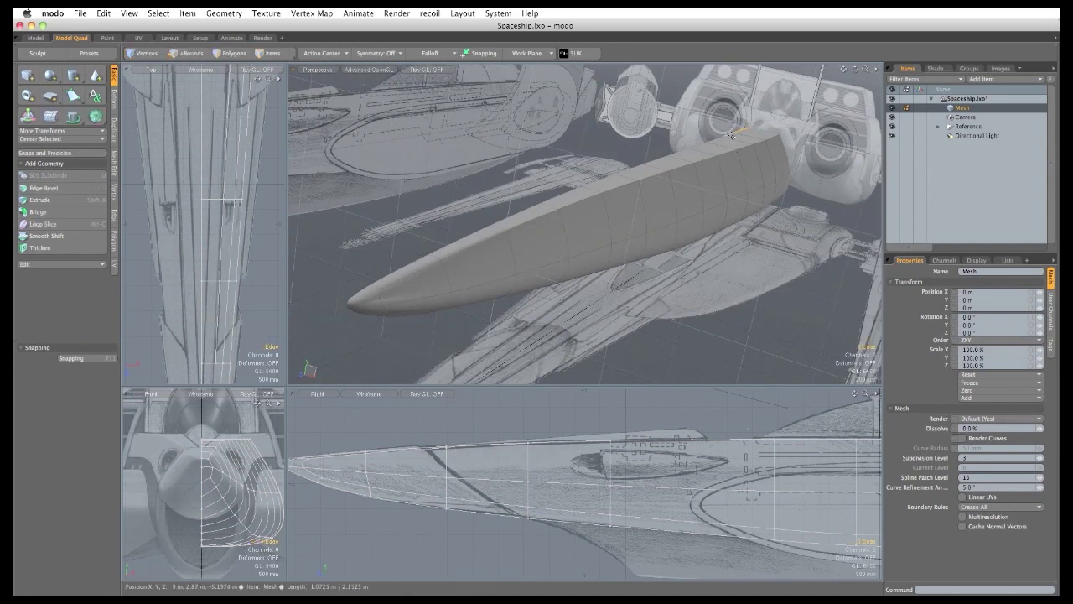
key("Up")
key("Up")
key("Up")
key("Up")
key("Up")
key("Up")
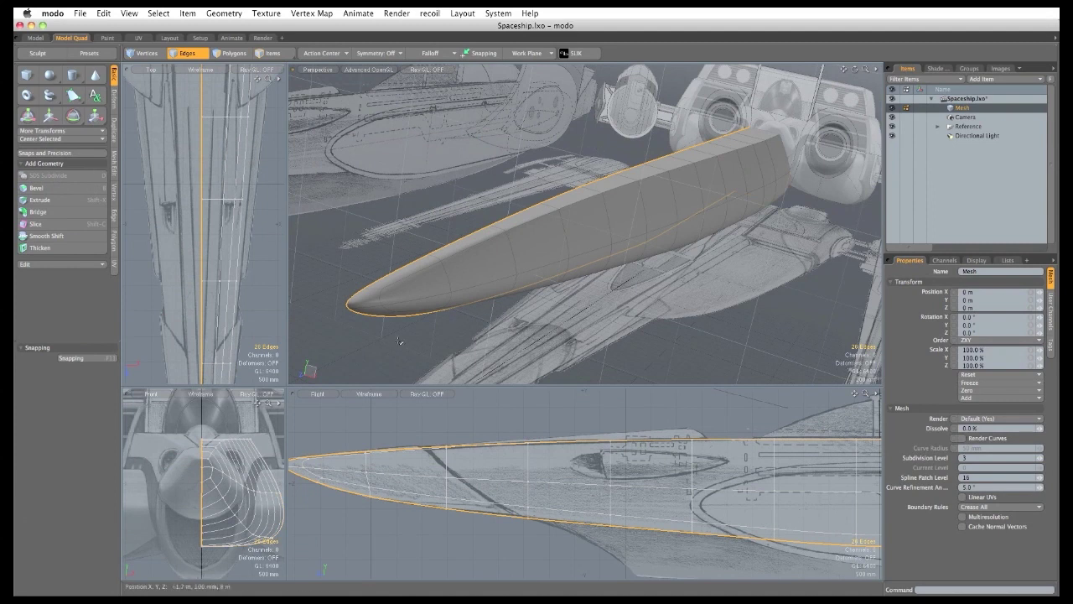
left_click(113, 191)
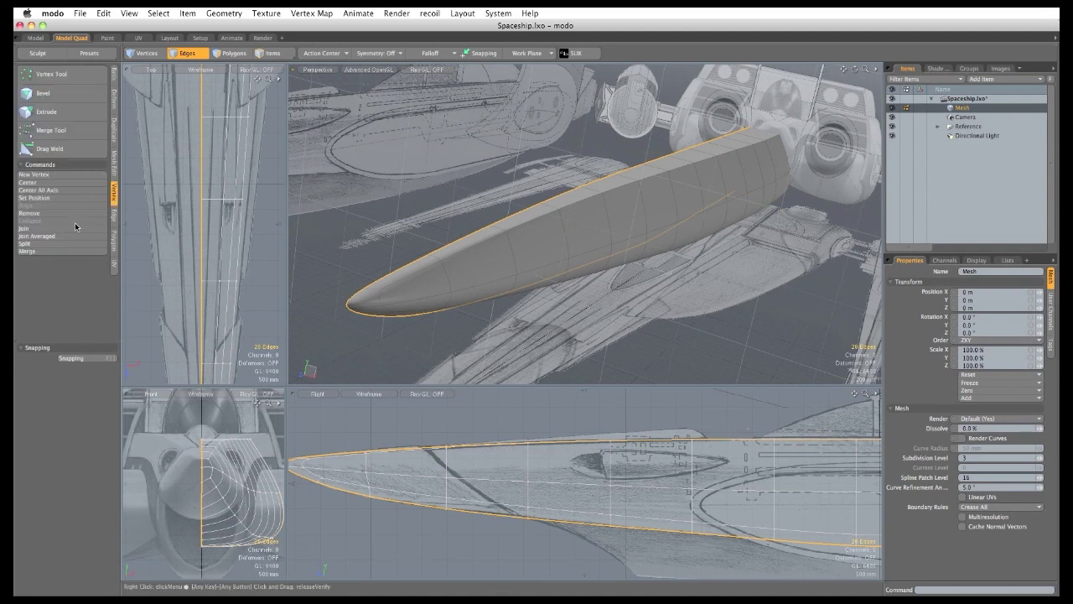
left_click(69, 199)
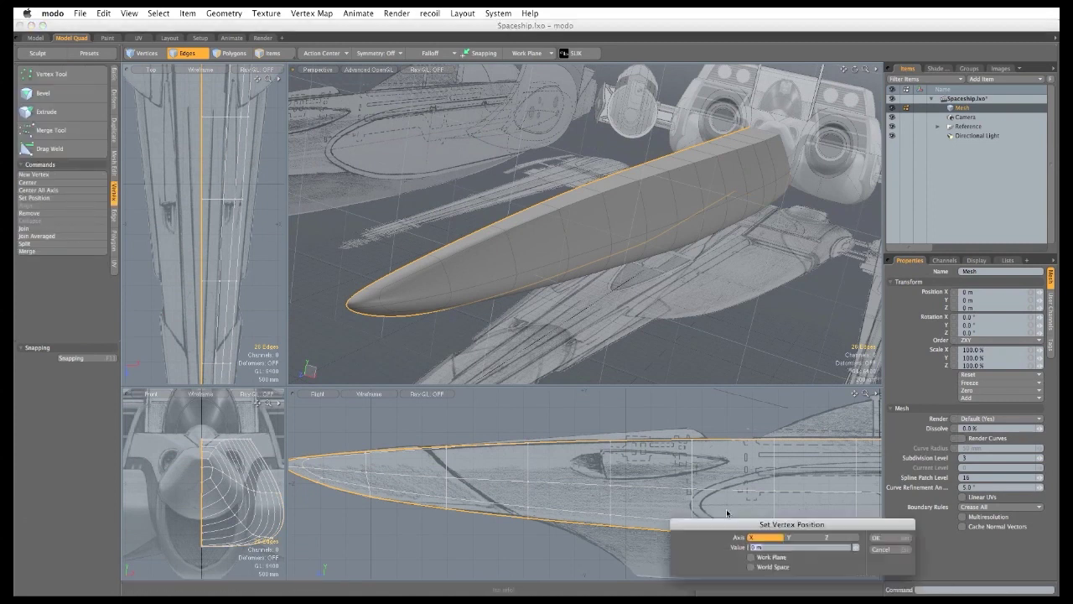
left_click(759, 402)
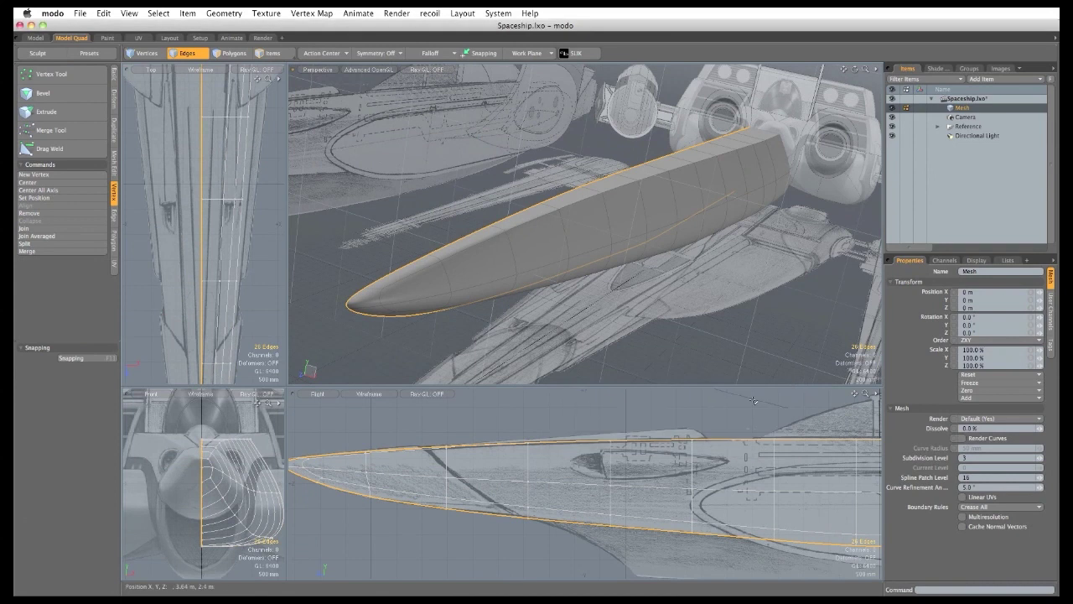
left_click(657, 340)
Set the action center to the origin and mirror the half hull across the X axis with inverted polygons and merged vertices.
left_click(321, 53)
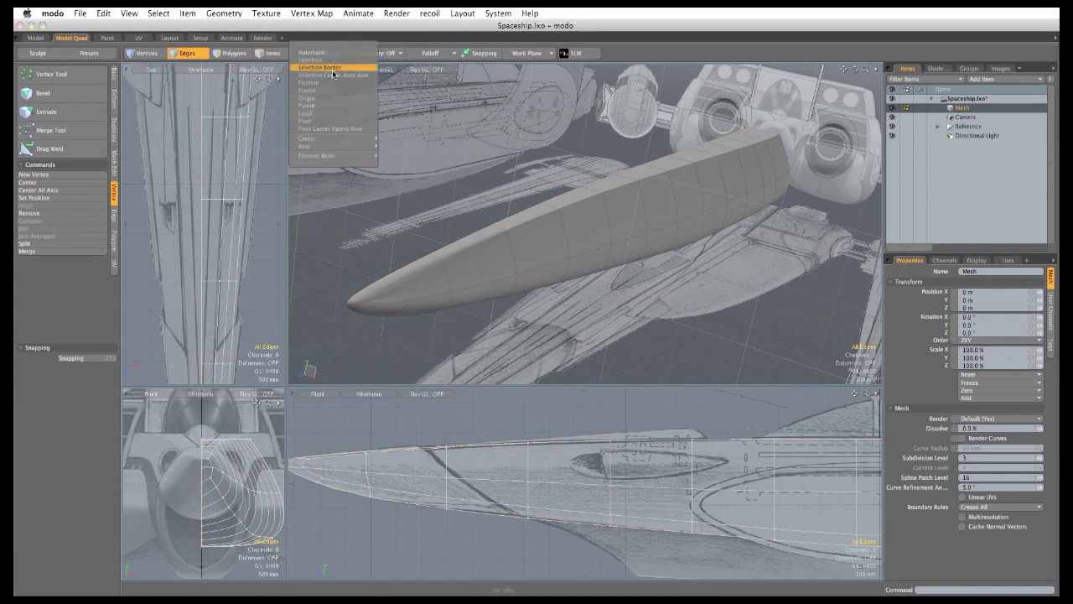
left_click(335, 105)
left_click(114, 132)
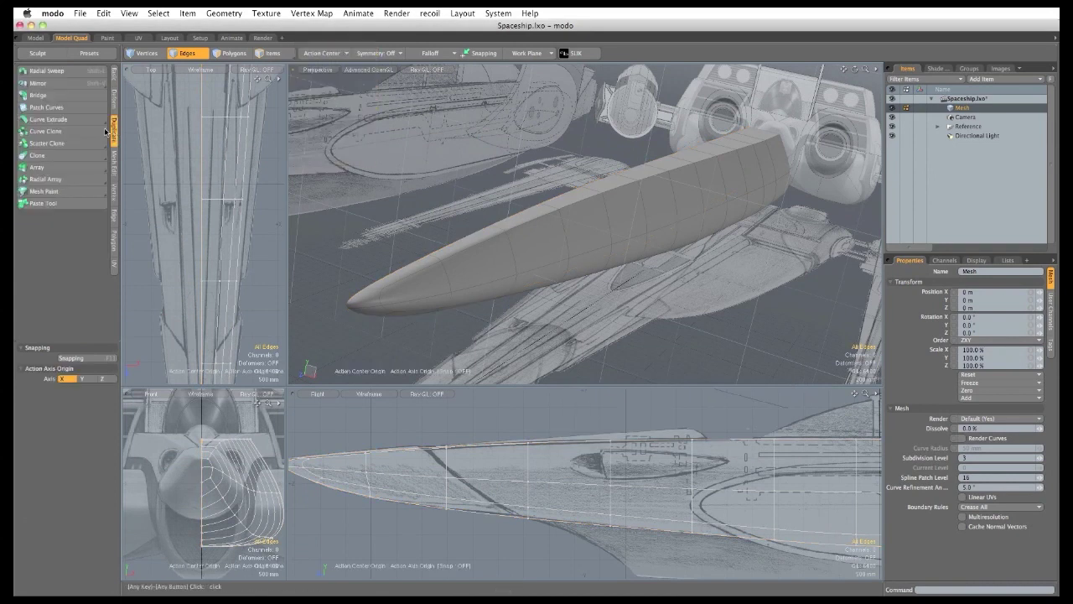
left_click(38, 83)
left_click(413, 201)
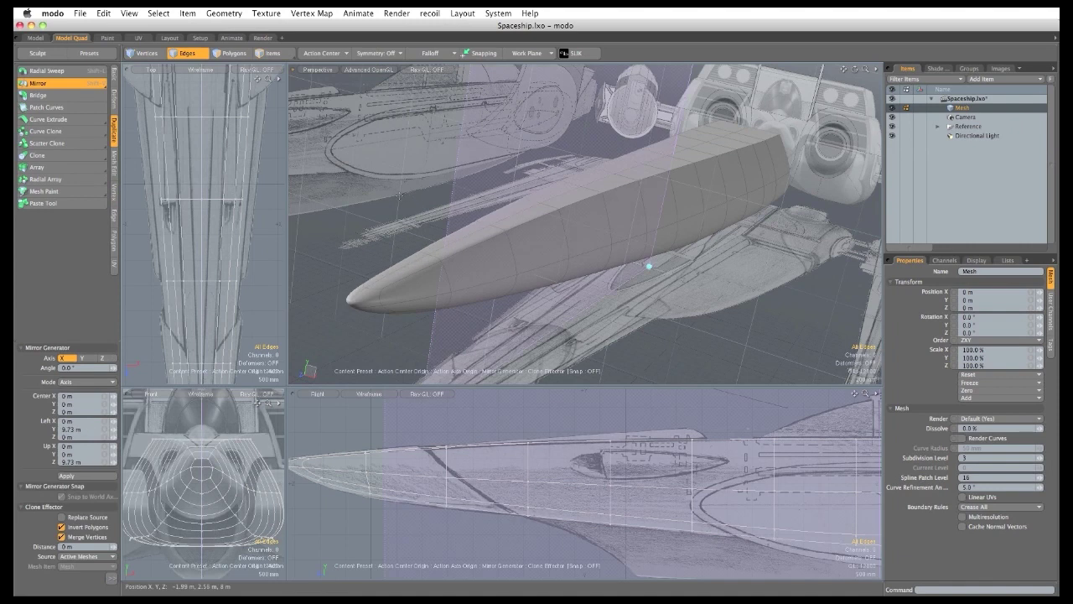
key("q")
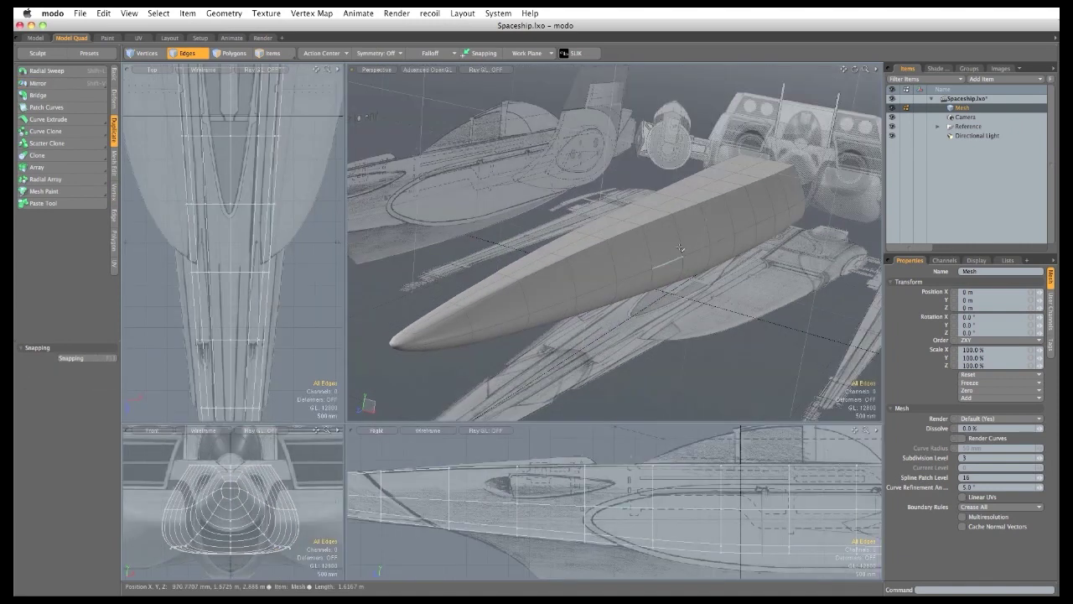
Select the 26-edge loop running around both sides of the hull, widen it to 120% in X and deselect it.
left_click_drag(530, 354, 568, 317, "alt")
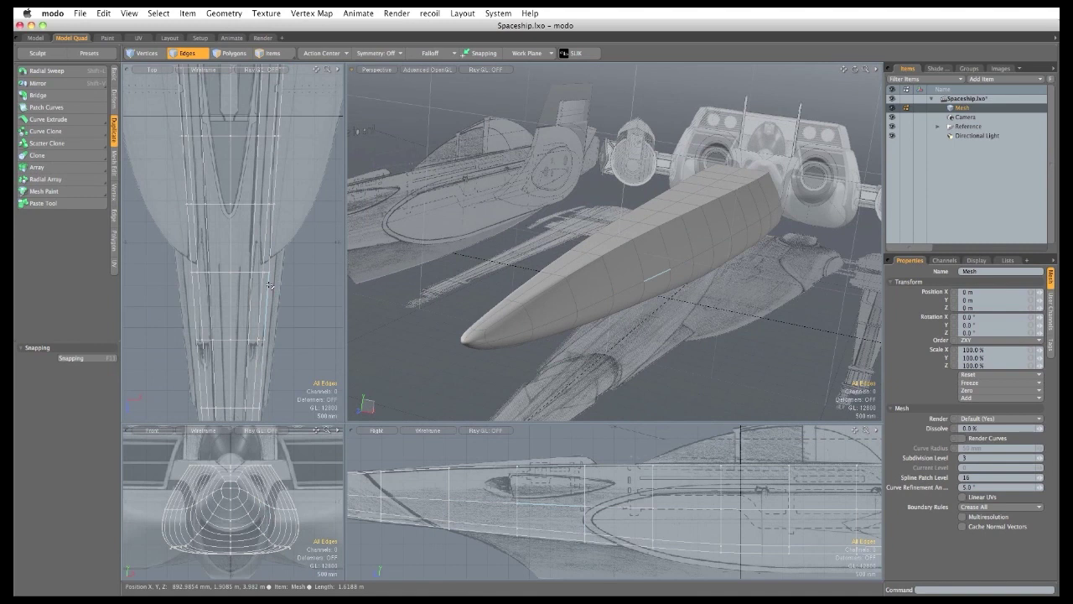
double_click(624, 283)
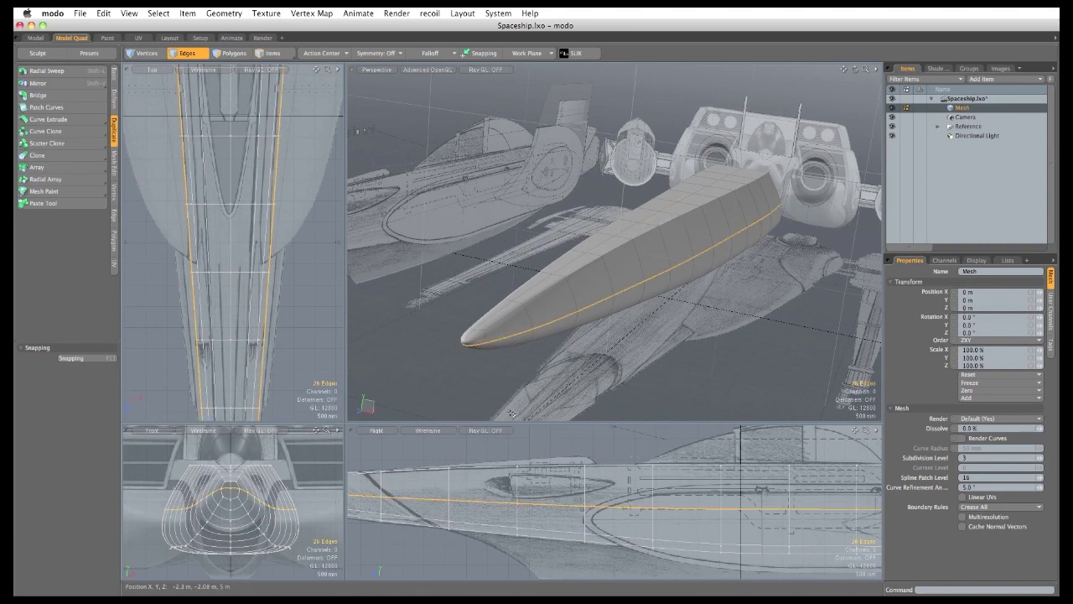
key("r")
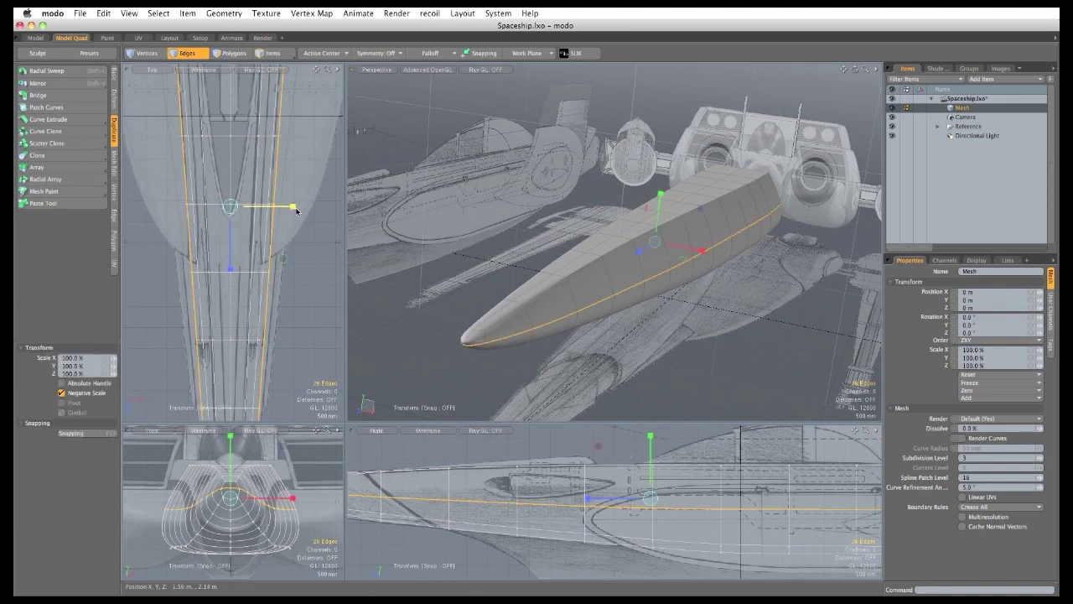
left_click_drag(293, 208, 306, 206)
key("shift+a")
left_click_drag(250, 337, 248, 361, "alt+shift")
left_click_drag(248, 360, 281, 361, "ctrl+alt")
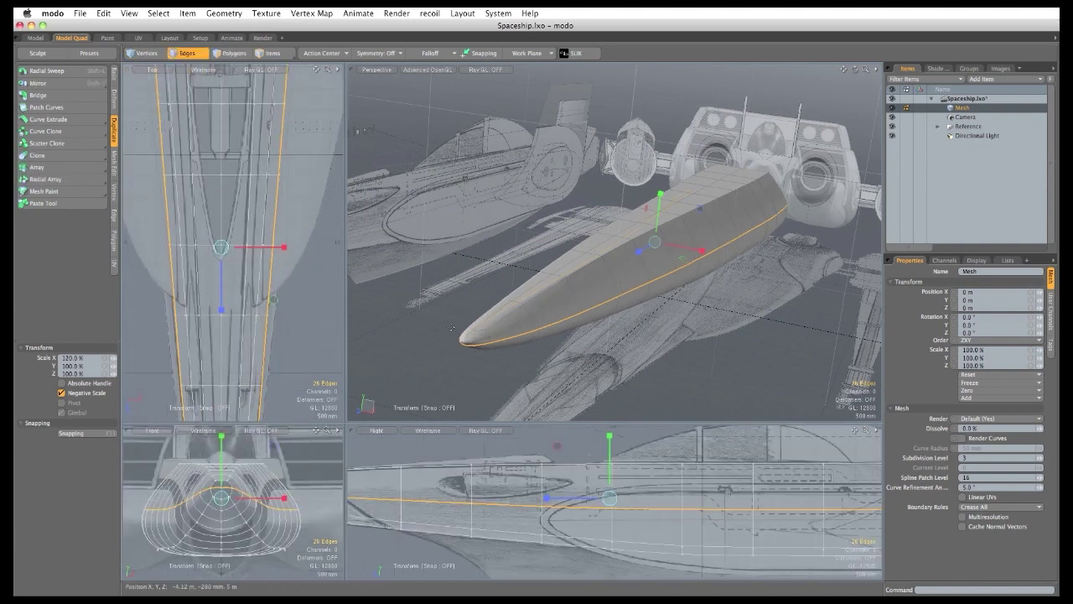
key("space")
left_click(447, 328)
left_click_drag(447, 329, 424, 382, "alt")
Save an incremental version of the scene and add a new mesh item to it.
left_click(79, 14)
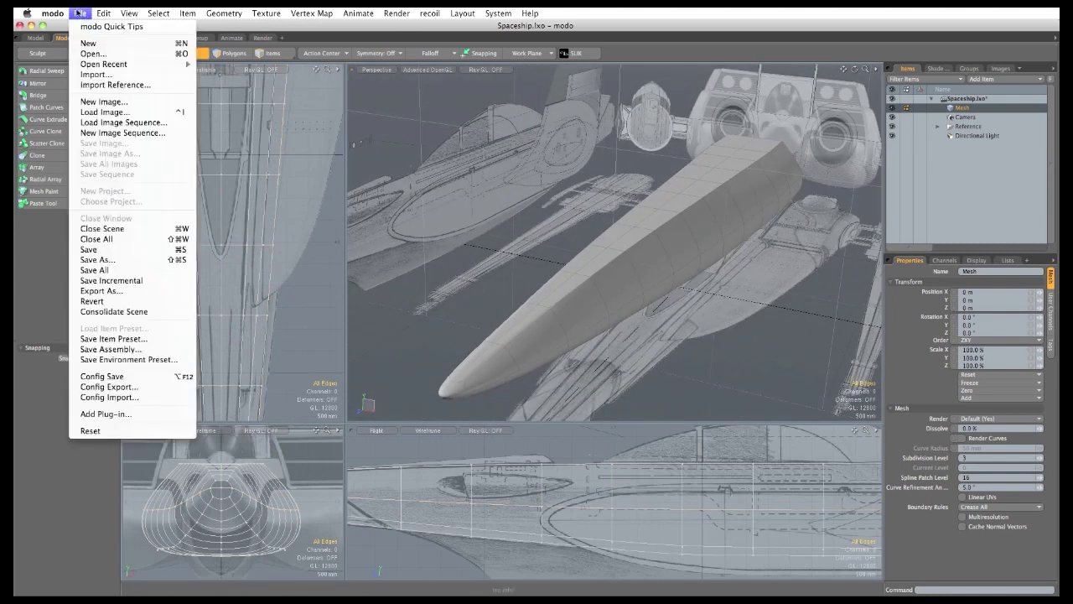
left_click(117, 283)
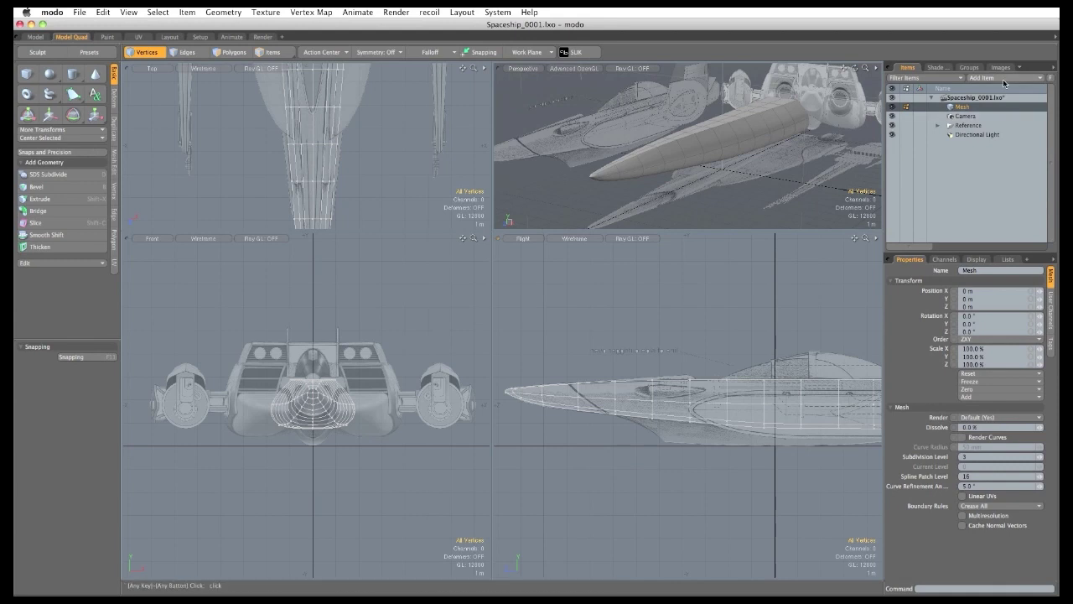
left_click(1005, 80)
left_click(1007, 106)
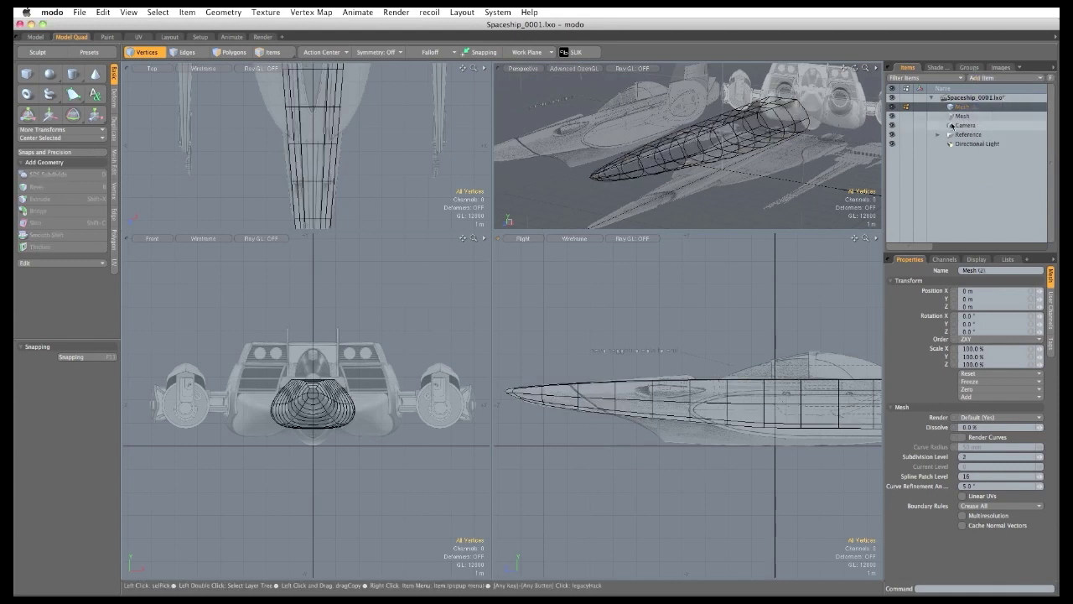
Draw a Z-axis cylinder profile around the lower fuselage in the front view, about 710 mm X radius and 1.1 m Y radius, centred on X 0.
left_click_drag(493, 228, 689, 250)
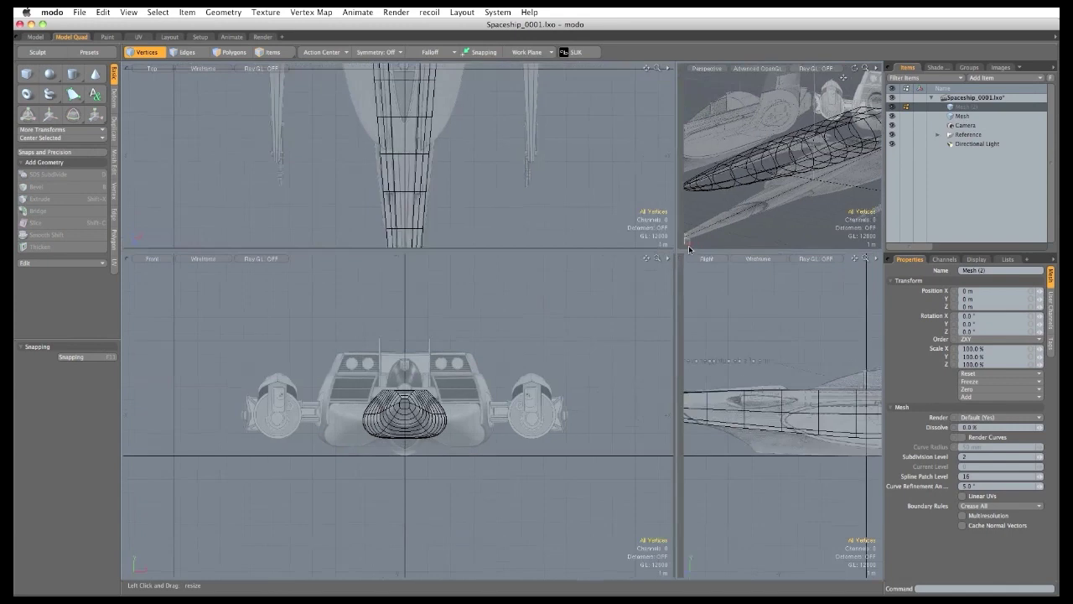
left_click(73, 74)
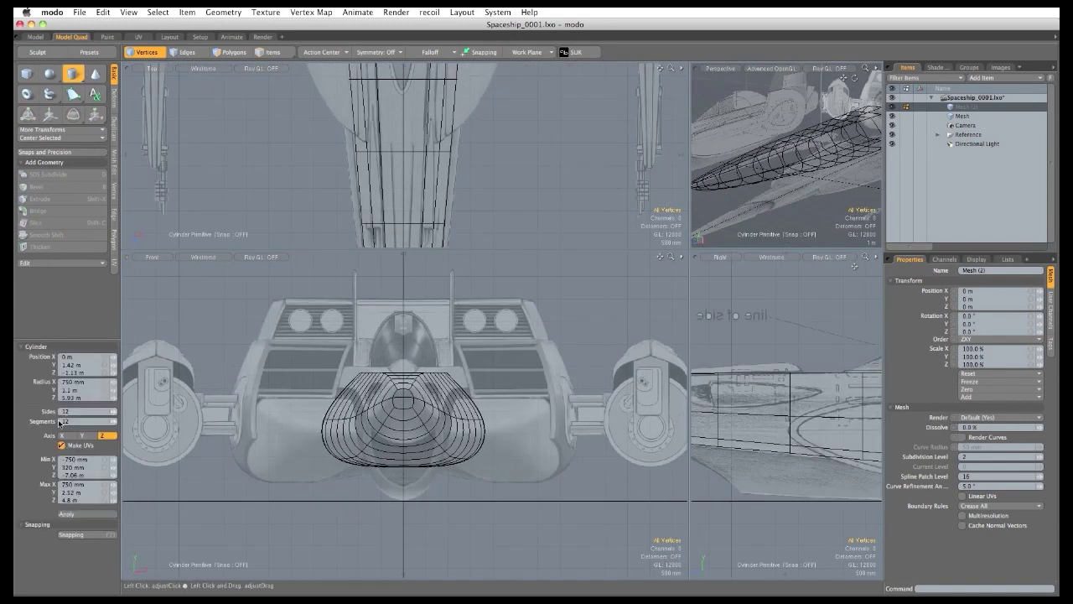
left_click_drag(418, 487, 466, 487, "ctrl+alt")
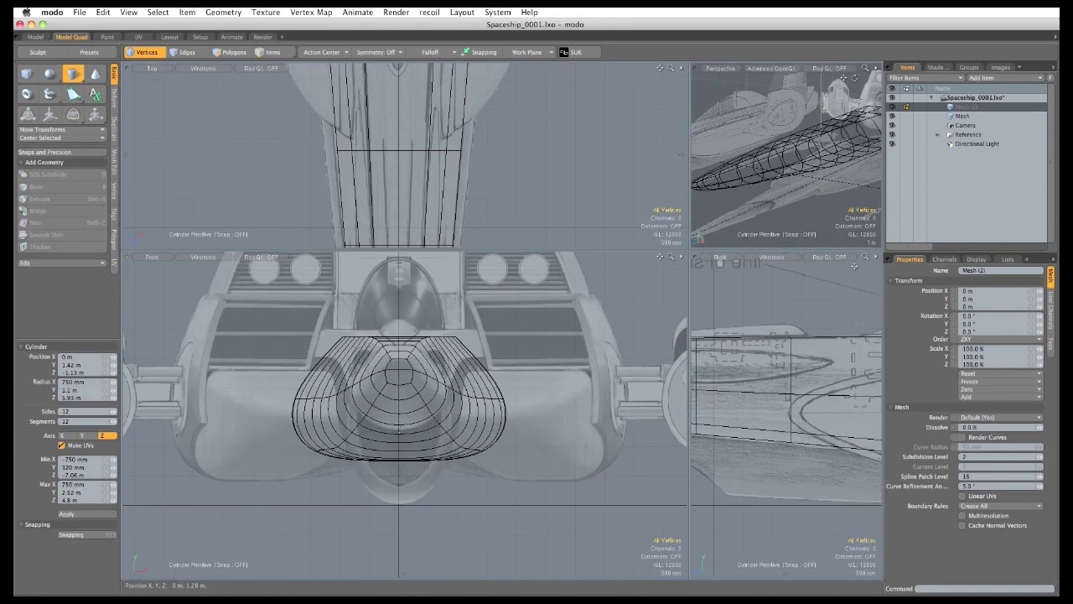
left_click_drag(399, 428, 441, 484)
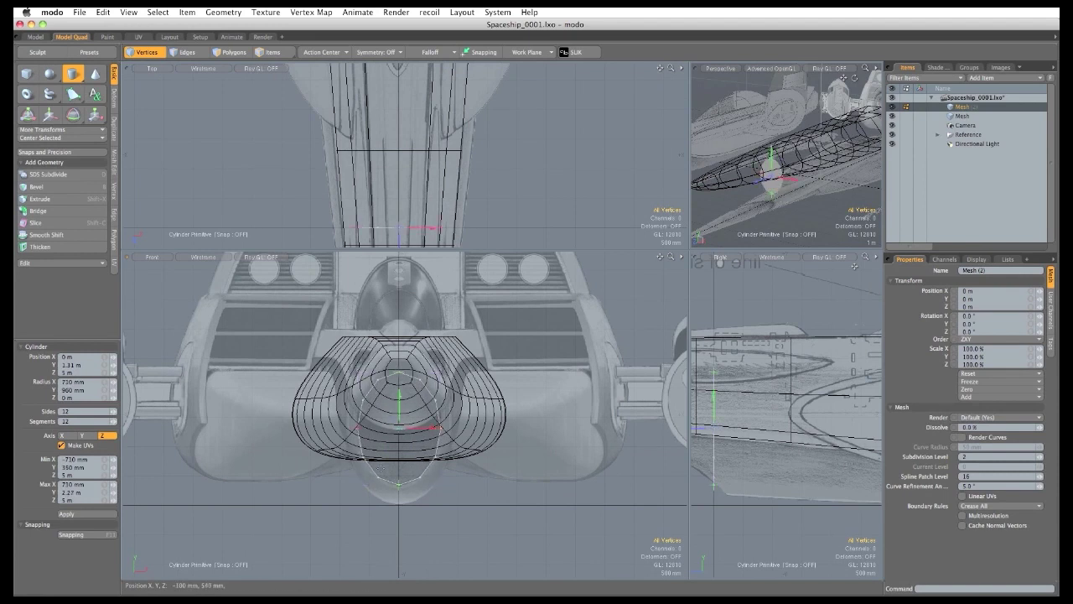
left_click_drag(400, 411, 400, 409)
left_click_drag(399, 482, 399, 487)
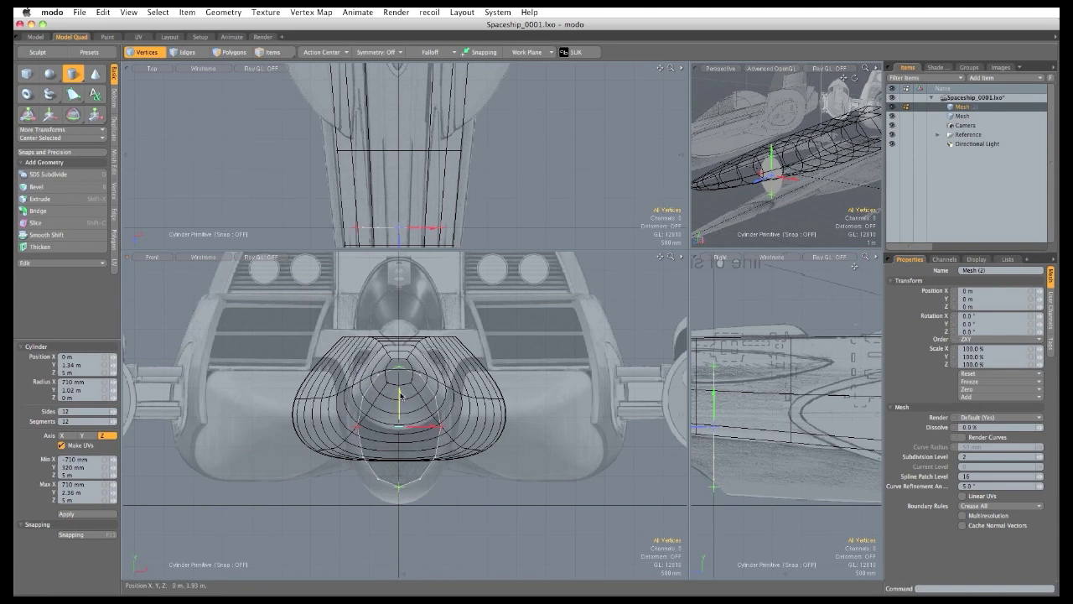
left_click_drag(400, 393, 405, 391)
left_click_drag(399, 484, 399, 488)
Place the cylinder's front end at Z 4.8 m in the side view and extend its body back to about Z -6.86 m with 12 segments.
left_click_drag(688, 249, 614, 237)
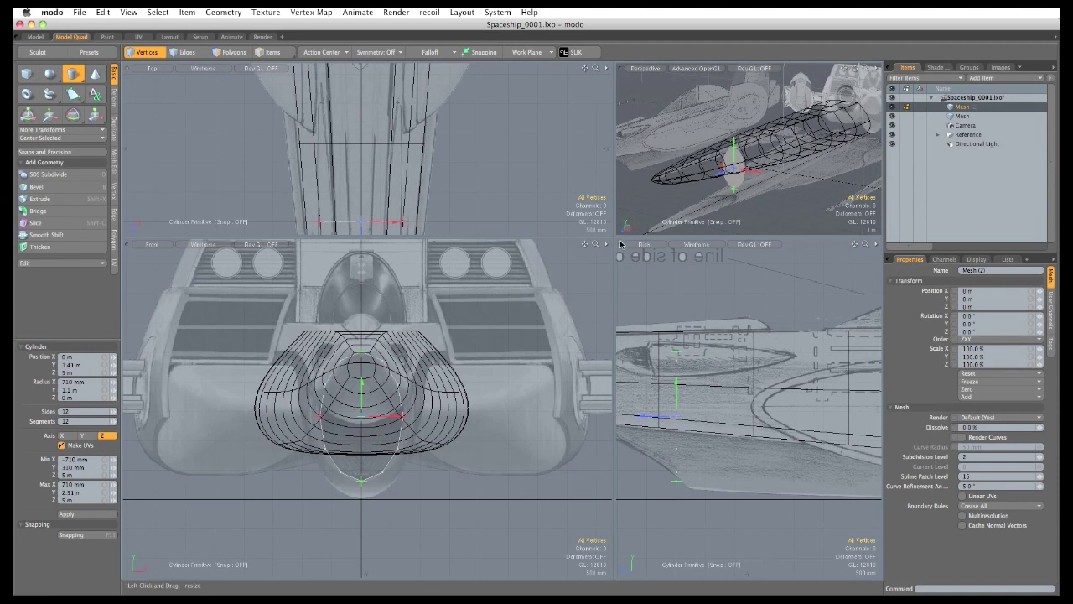
left_click_drag(614, 237, 201, 172)
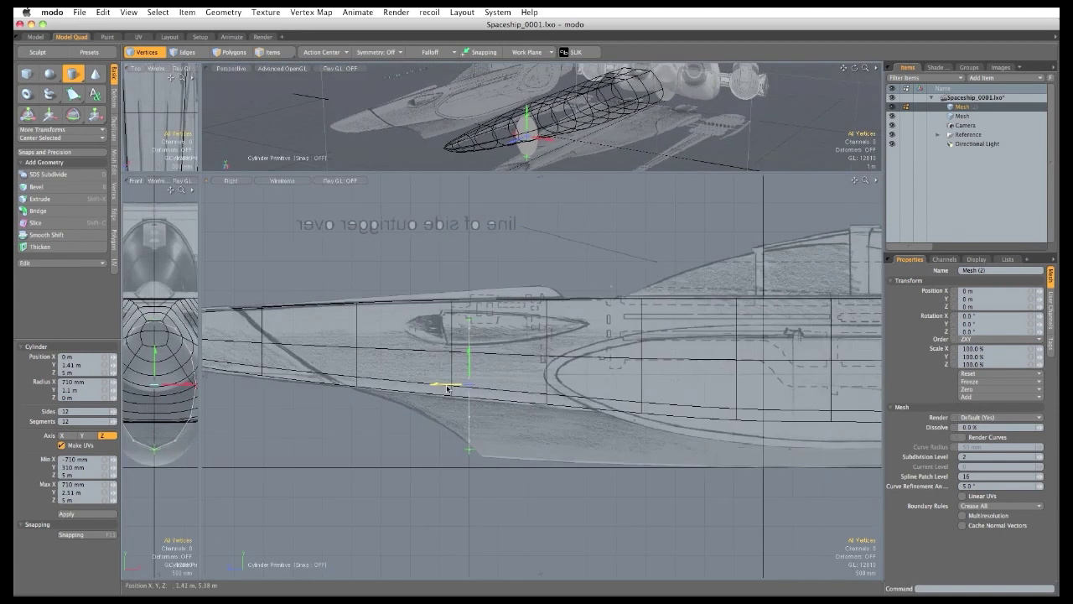
mouse_move(446, 388)
left_mouse_down()
mouse_move(485, 388)
mouse_move(462, 389)
left_mouse_up()
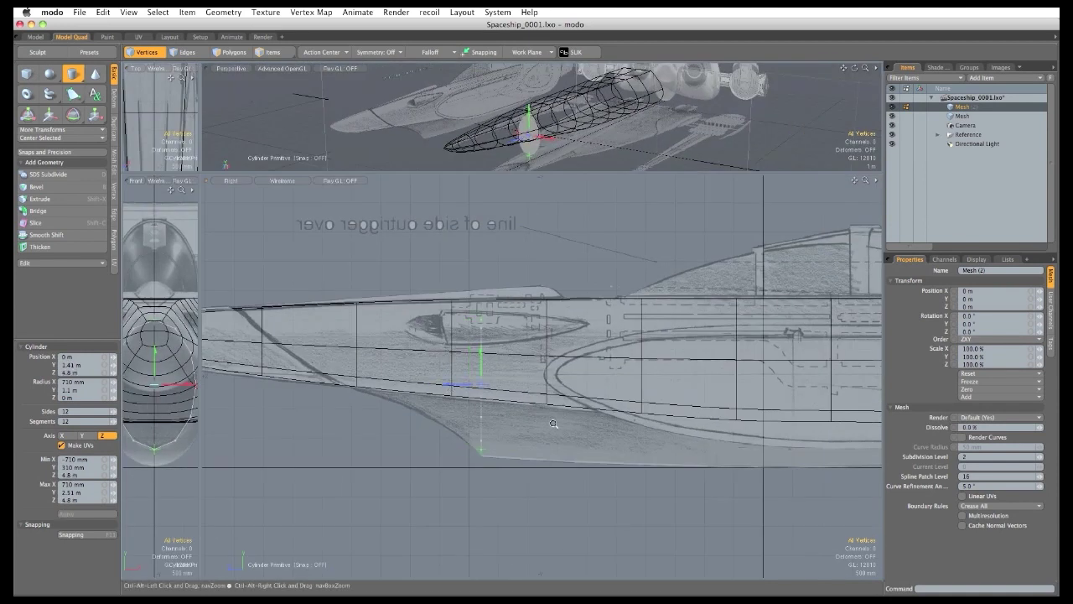
left_click_drag(556, 422, 489, 392, "ctrl+alt")
left_click_drag(488, 392, 819, 396, "alt+shift")
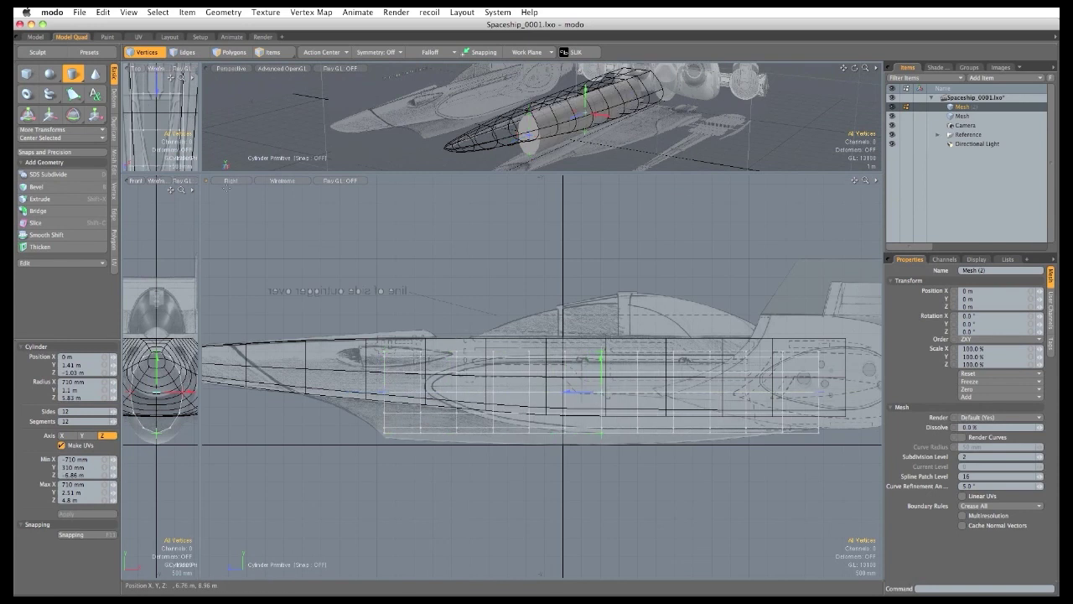
Switch the top view to Bottom and stretch the cylinder's rear end to about Z -7.15 m to match the reference, finishing the primitive.
left_click_drag(200, 172, 798, 530)
left_click_drag(174, 71, 156, 122, "alt+shift")
left_click(151, 69)
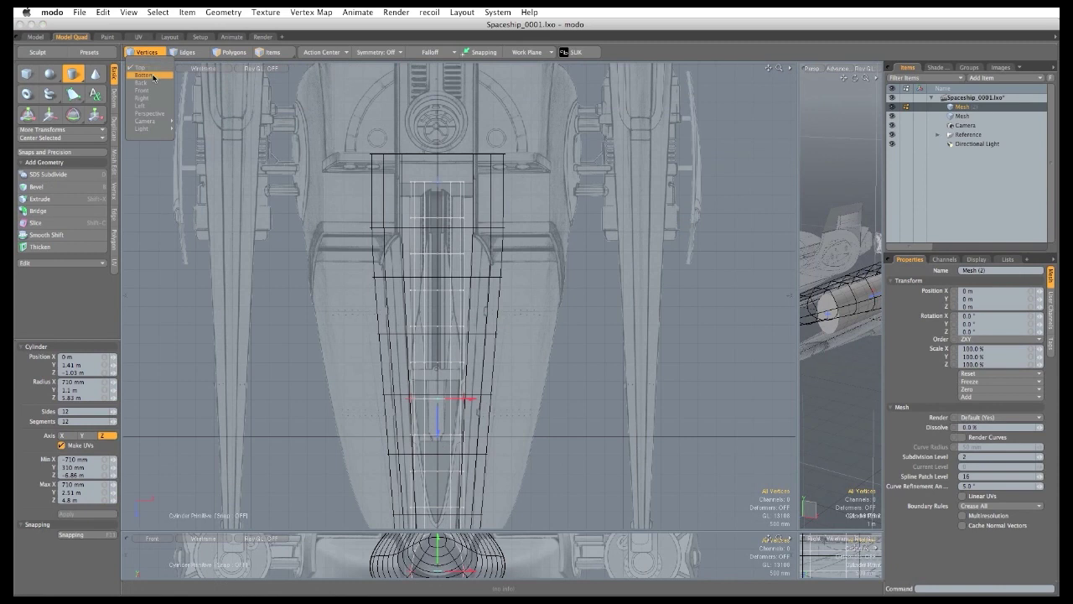
left_click(152, 80)
scroll(473, 323, "up", 5)
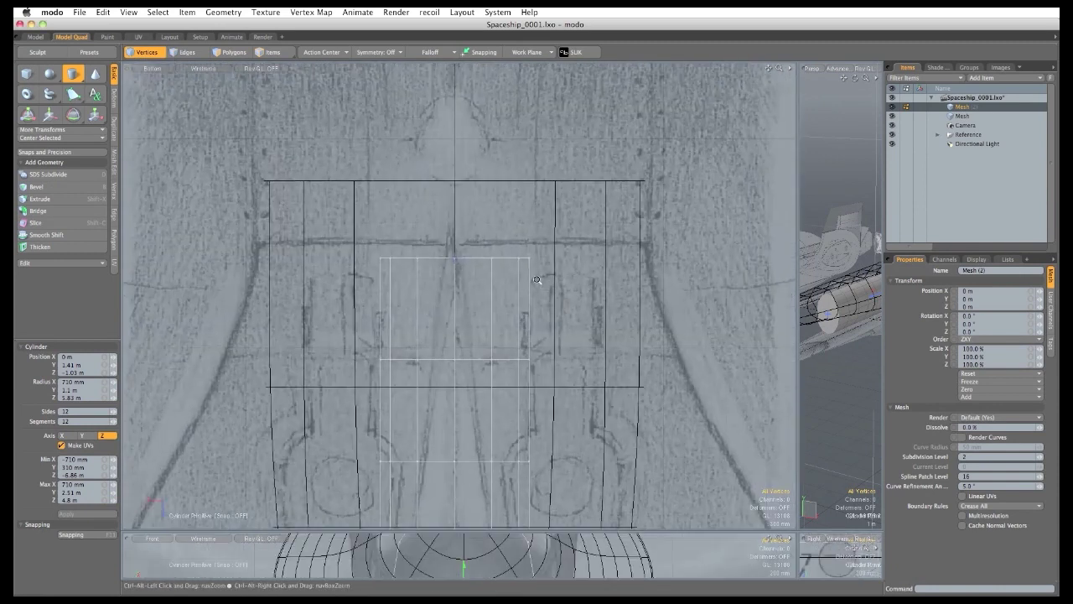
scroll(466, 381, "down", 5)
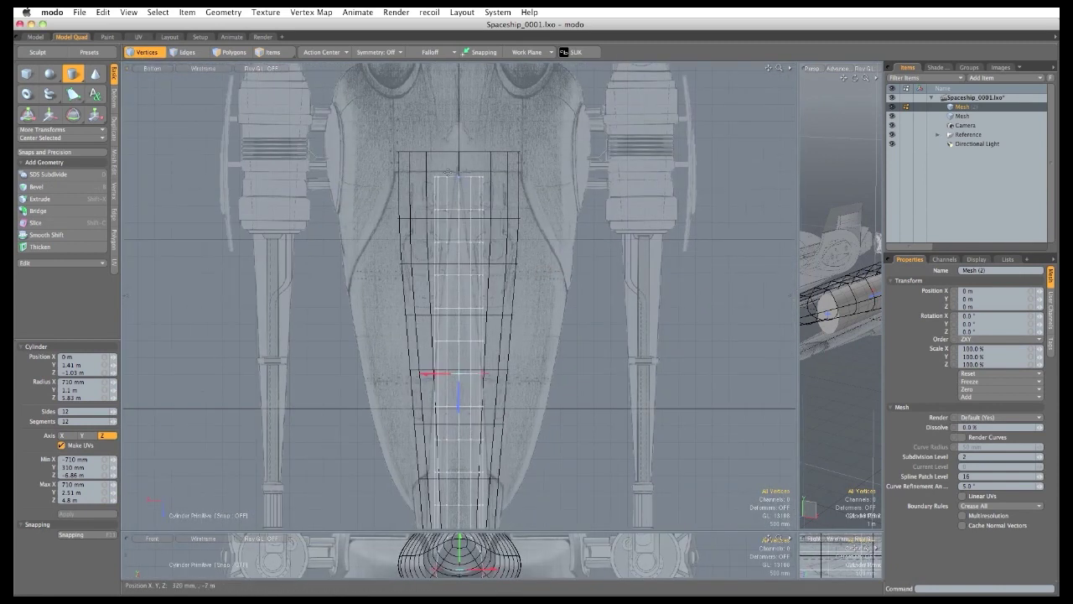
scroll(459, 180, "up", 5)
left_click_drag(460, 180, 460, 149)
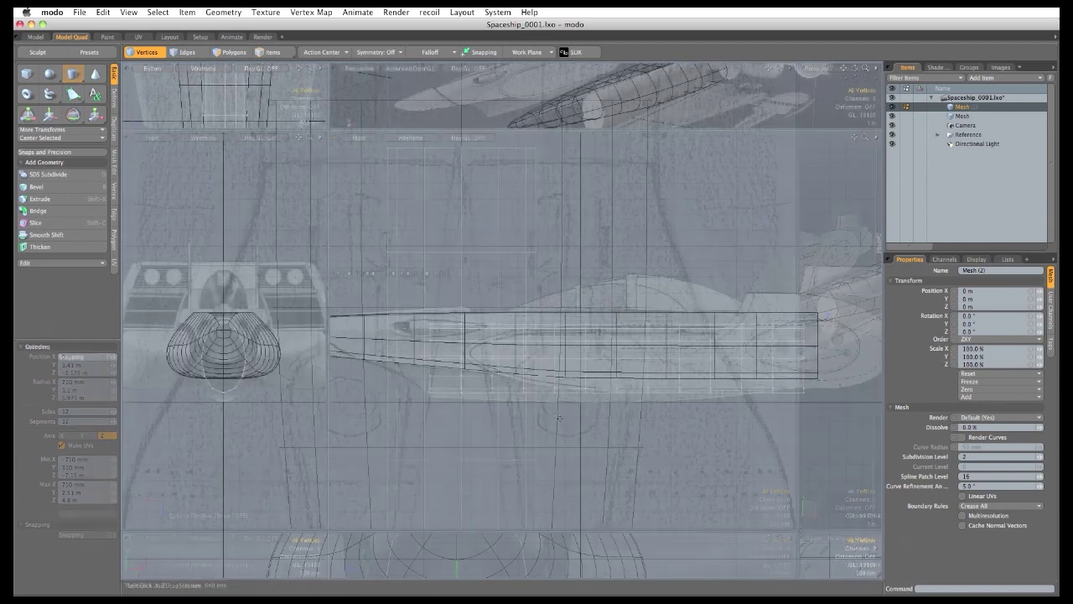
scroll(582, 412, "up", 2)
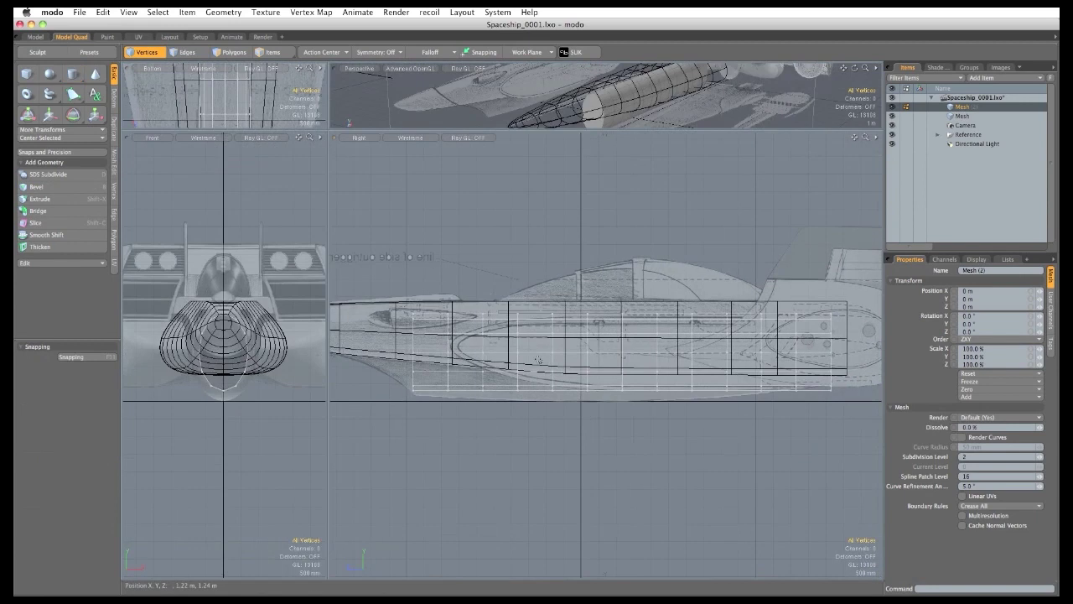
Move the cylinder down 120 mm in Y to line up with the underside of the side reference.
key("w")
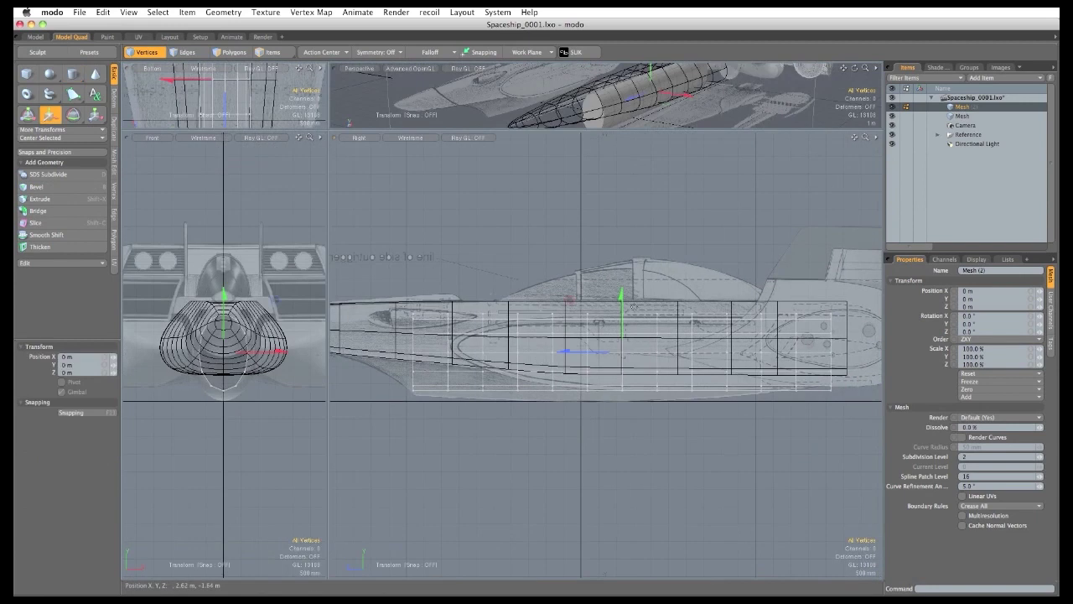
left_click_drag(621, 300, 621, 305)
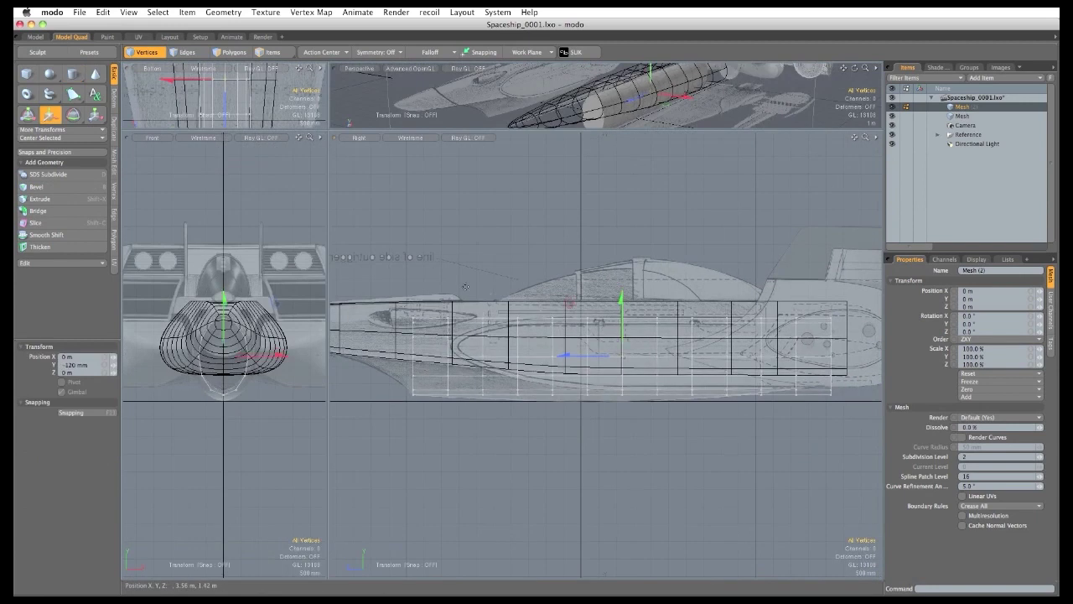
key("q")
left_click_drag(548, 421, 522, 419, "alt+shift")
scroll(523, 420, "up", 1)
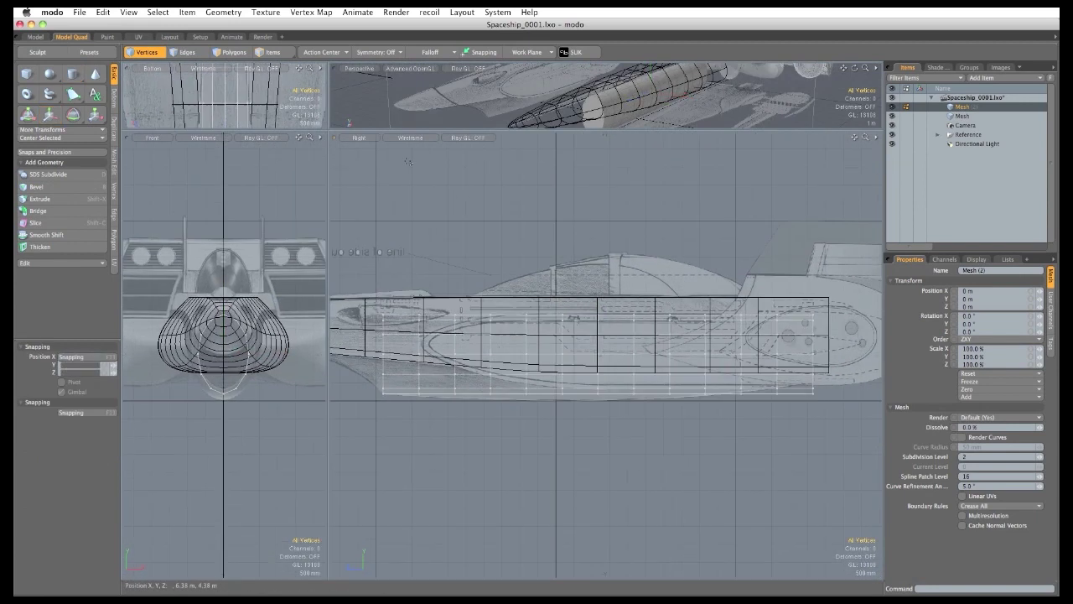
Scale the cylinder to about 120.5% in X and Y through an Ease-In linear falloff running from Z 520 mm to Z 4.82 m, sparing the front end.
left_click(436, 51)
left_click(431, 72)
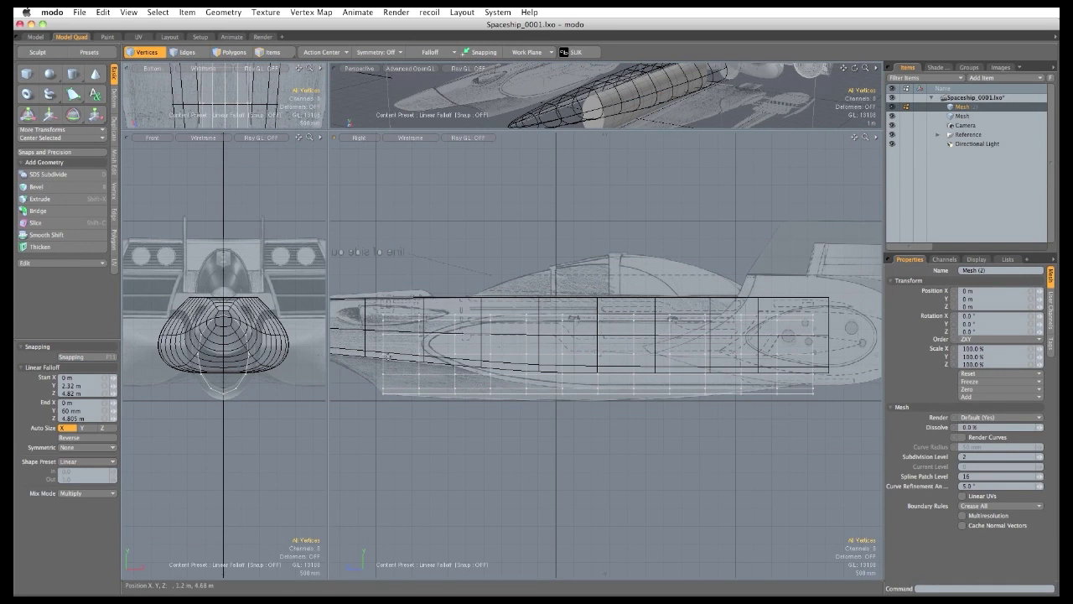
left_click_drag(382, 353, 535, 355)
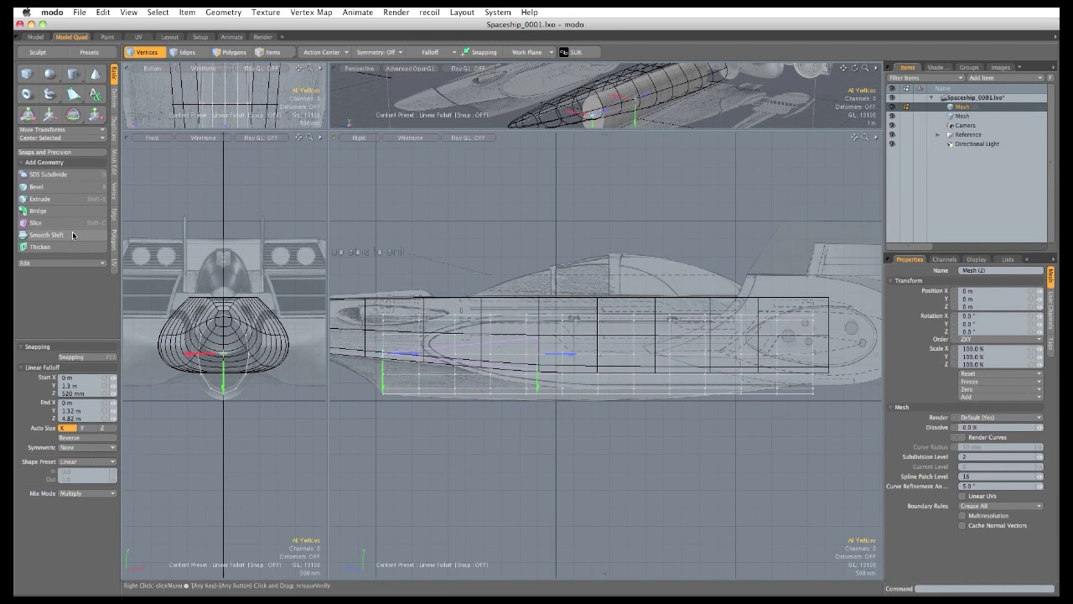
key("y")
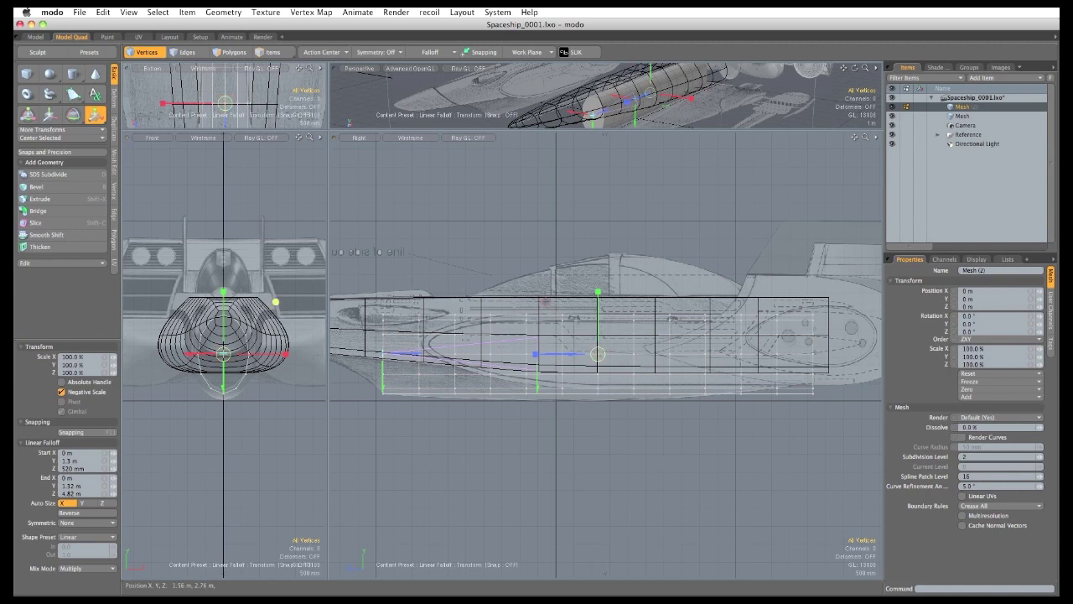
left_click_drag(276, 302, 287, 291)
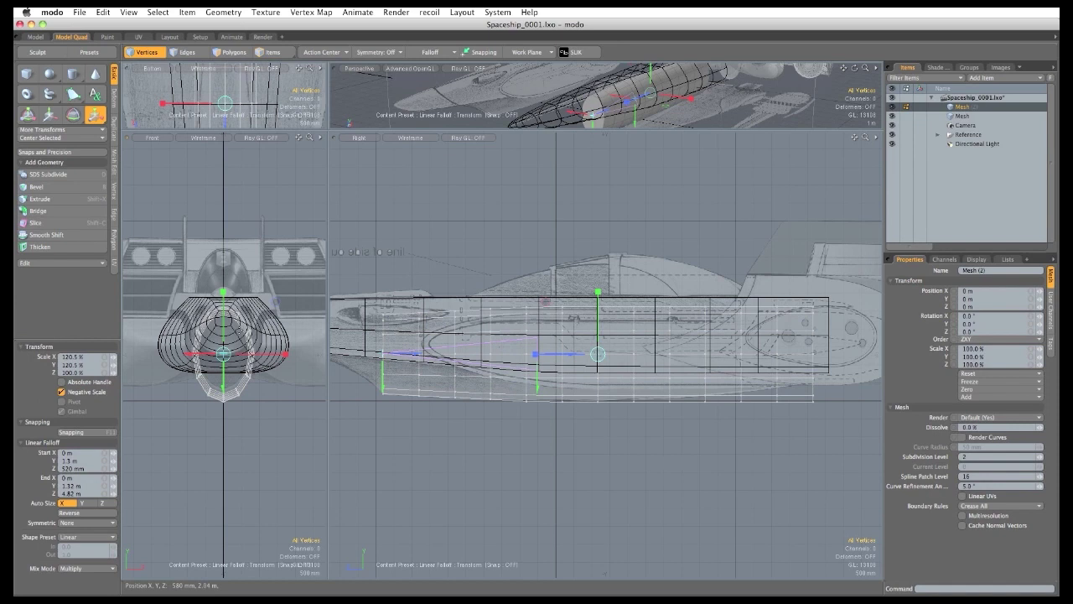
left_click(85, 537)
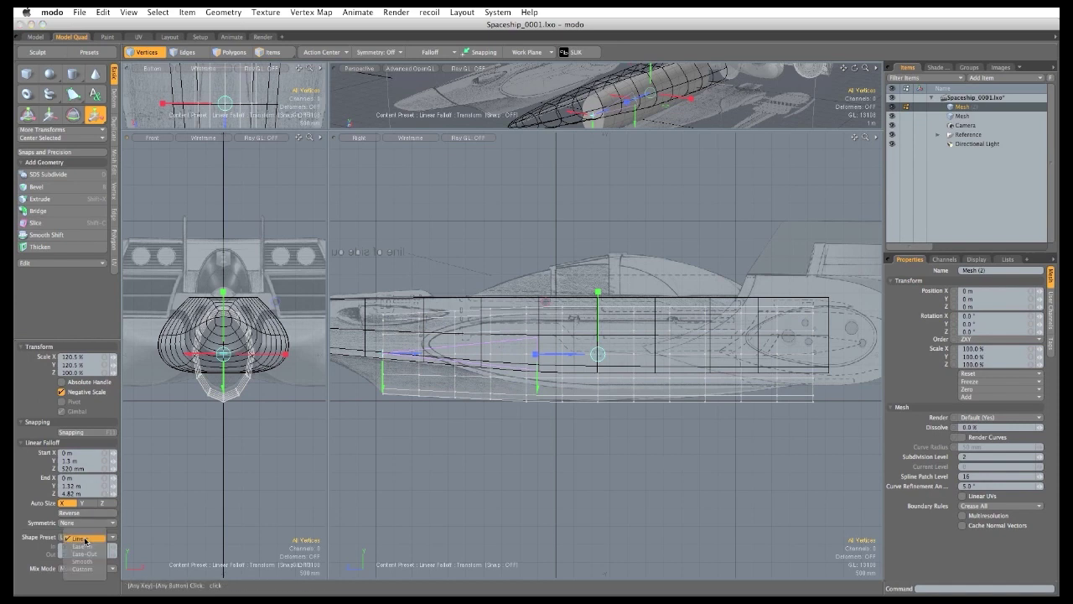
left_click(84, 546)
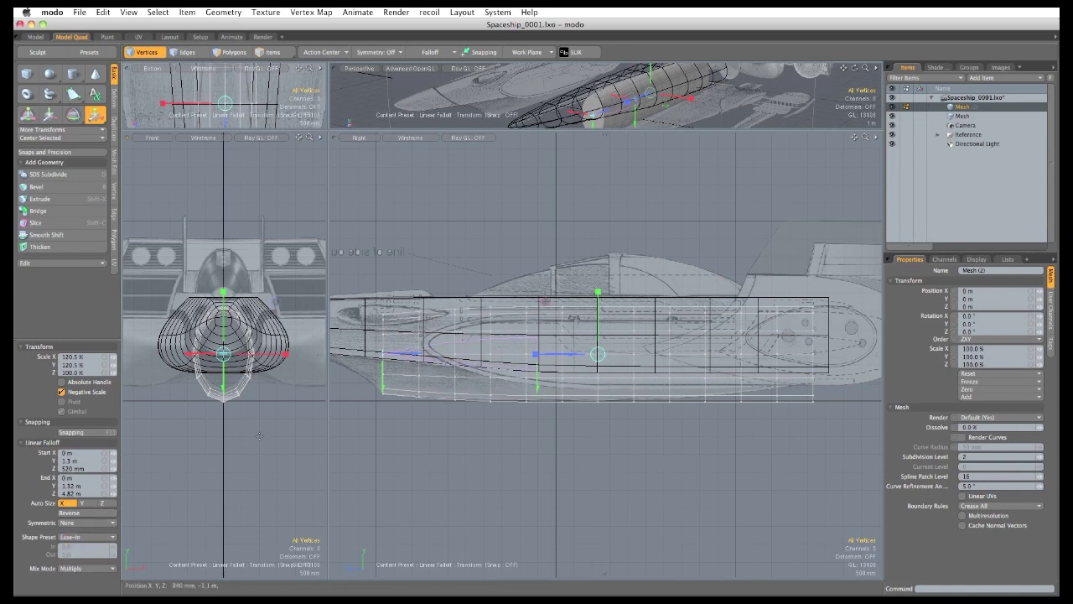
key("space")
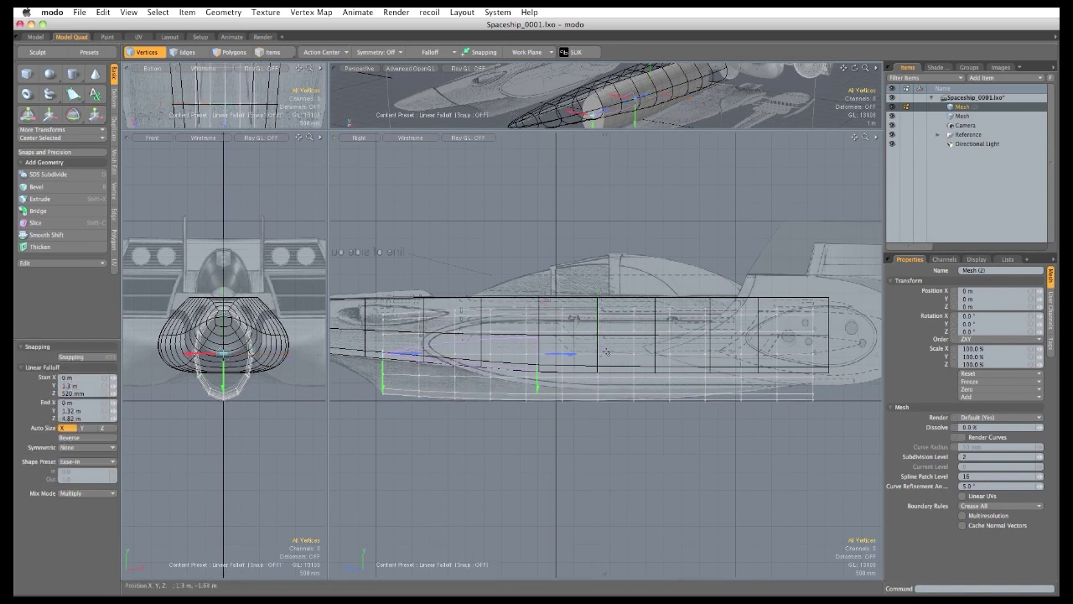
Place the linear falloff between Z -7.18 m and Z -2.12 m and taper the cylinder's rear end in X and Y with the Ease-Out shape.
left_click_drag(577, 353, 829, 354)
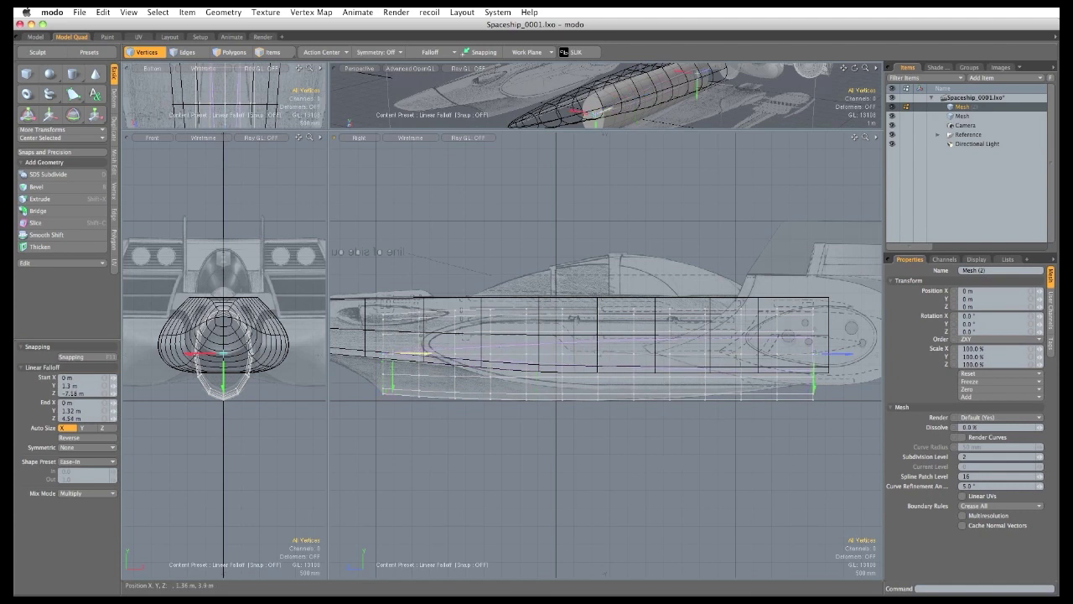
left_click_drag(415, 353, 641, 353)
key("r")
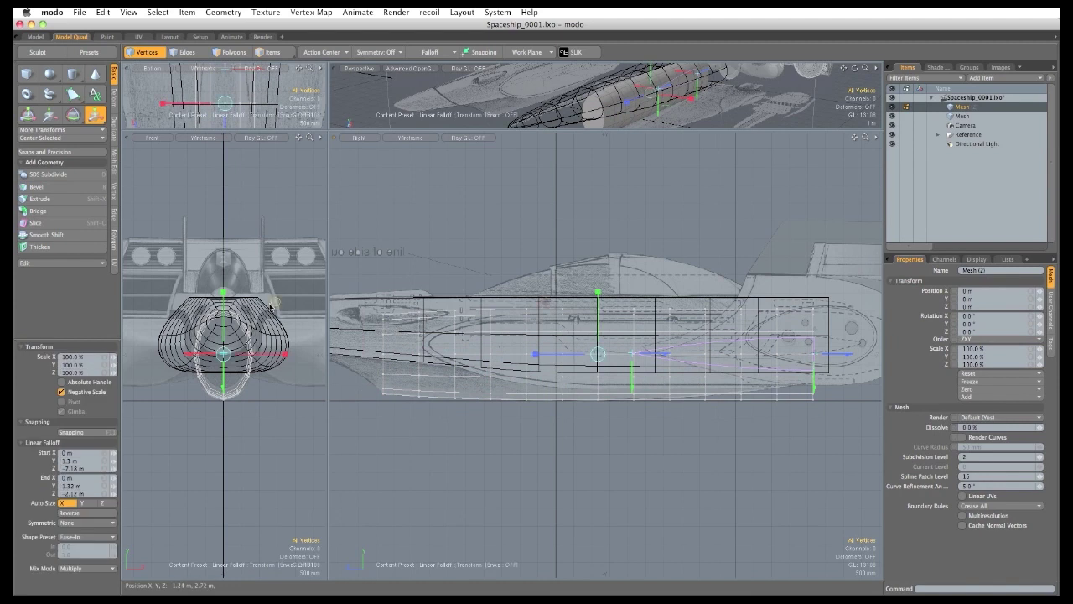
left_click_drag(275, 302, 248, 316)
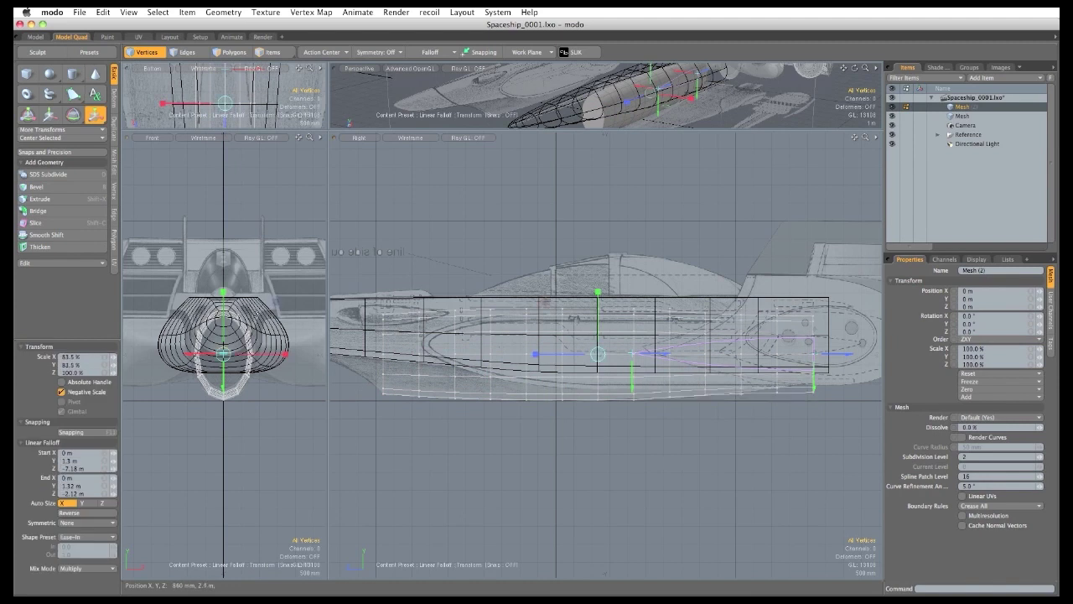
left_click(85, 536)
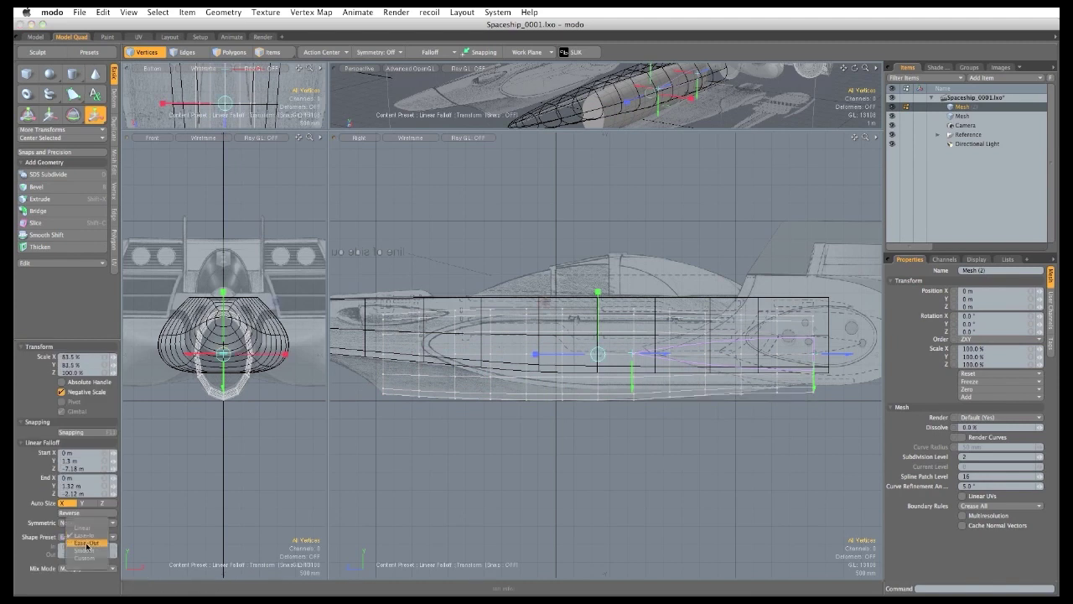
left_click(87, 543)
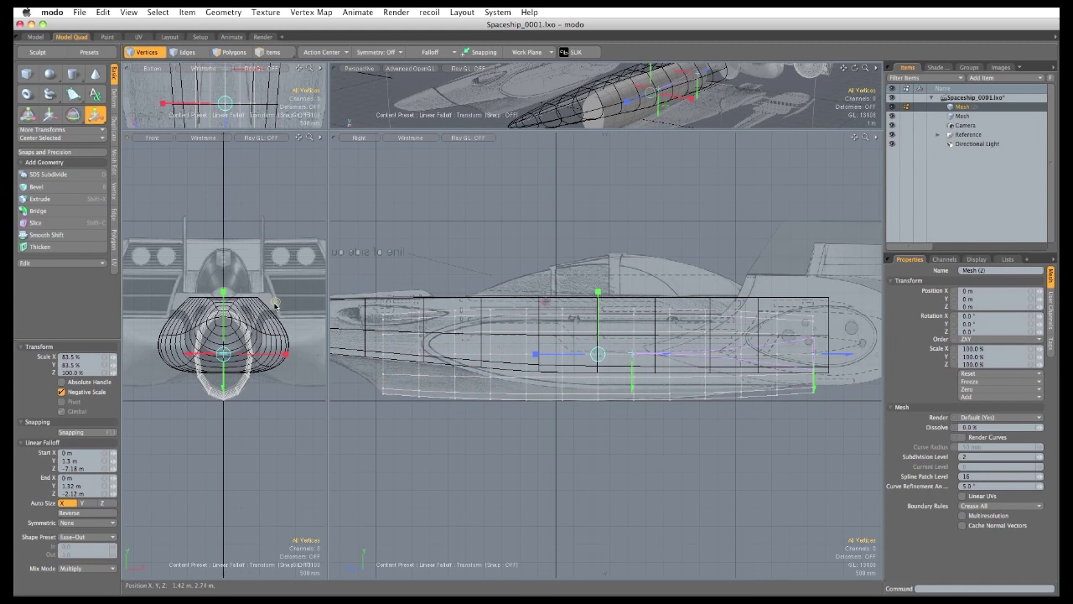
left_click_drag(276, 302, 251, 323)
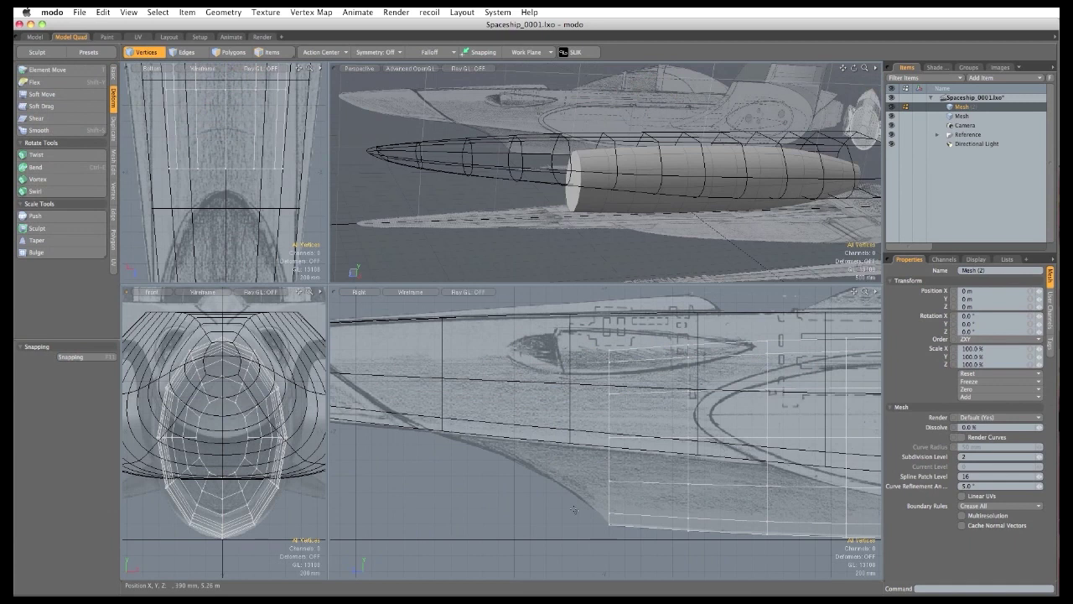
Slant the cylinder's front end with Element Move, pulling its vertices forward to follow the fuselage's curved lower line in the side reference.
key("t")
left_click_drag(610, 513, 560, 482)
left_click_drag(609, 439, 478, 443)
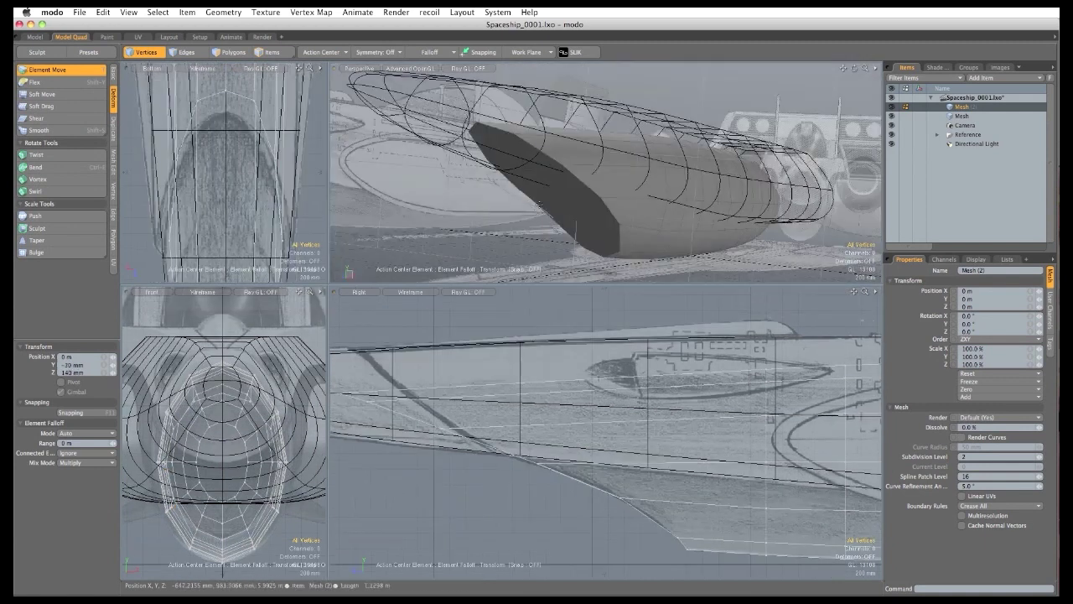
left_click_drag(536, 176, 555, 179, "alt")
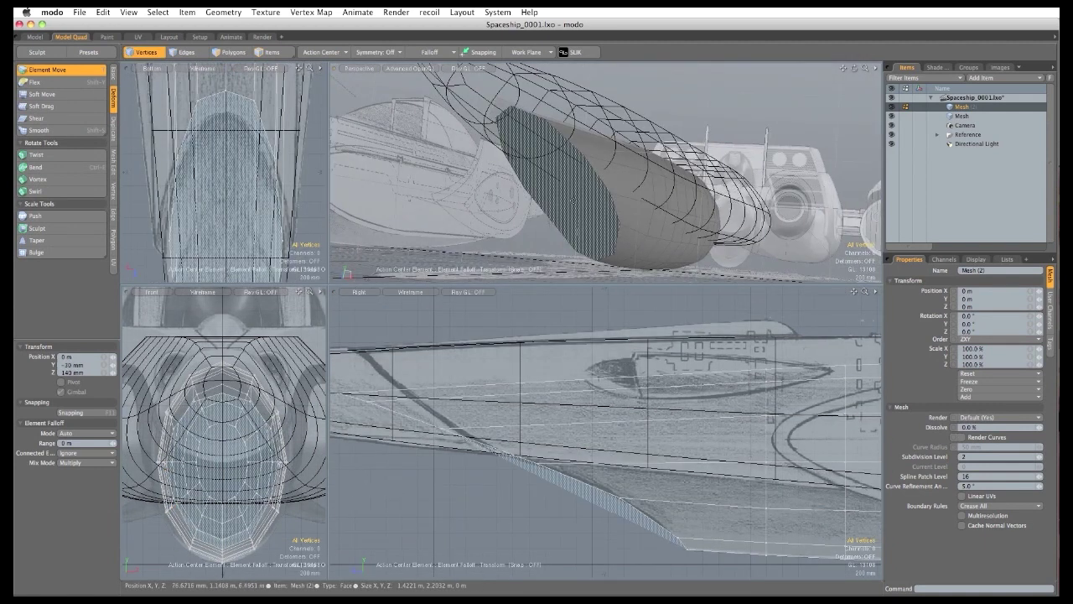
key("space")
Delete the cylinder's slanted front cap polygon and select the open edge loop around the resulting hole.
key("3")
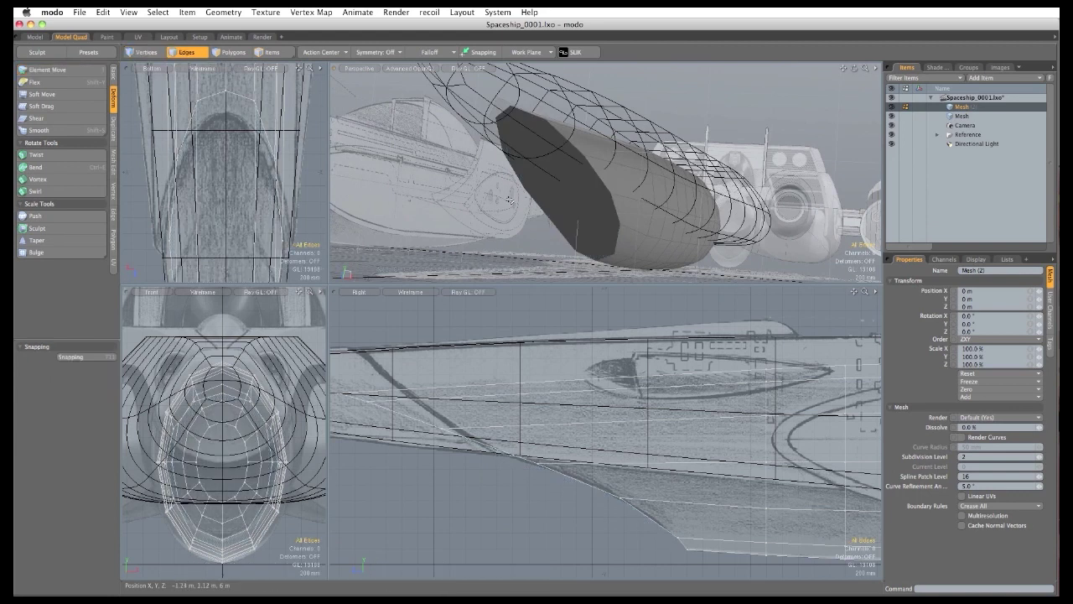
left_click(566, 207)
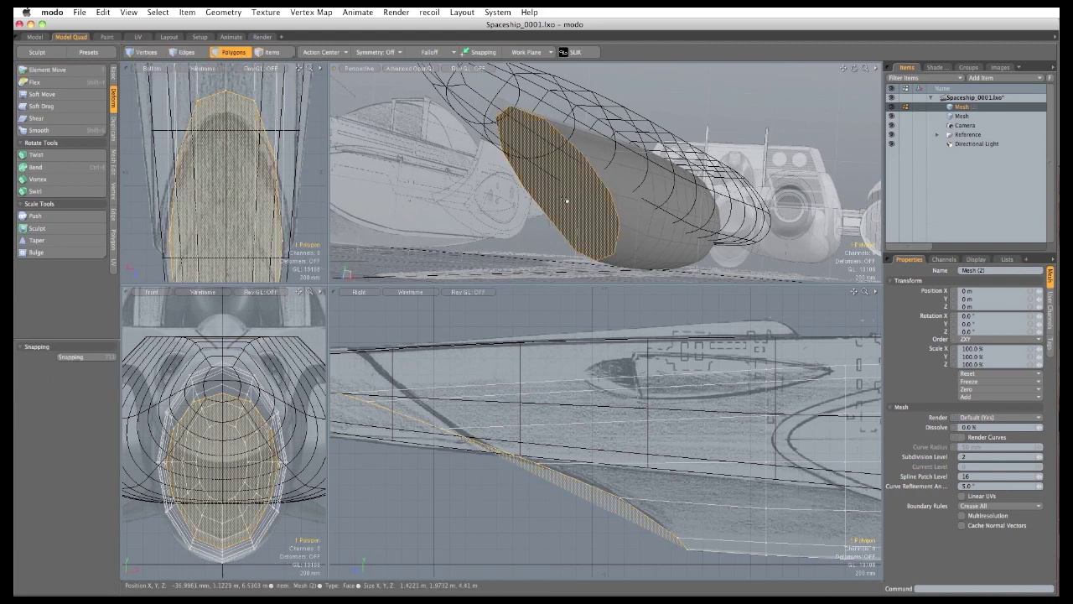
key("Delete")
left_click_drag(581, 206, 536, 223, "alt")
key("1")
key("2")
double_click(587, 181)
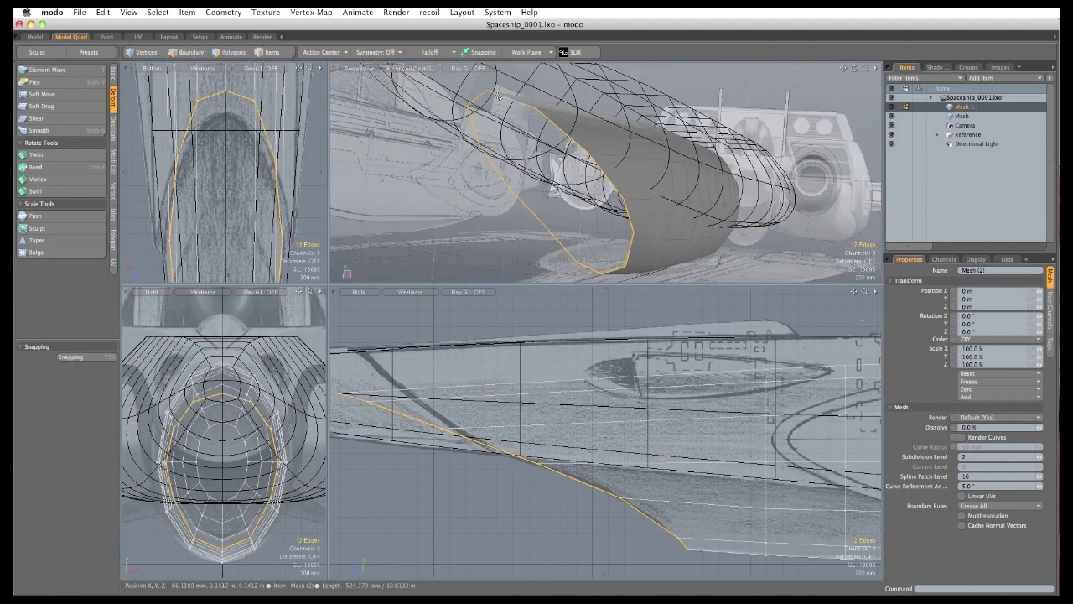
Keep four edges on each side of the cylinder's slanted front opening selected and bridge them in Linear mode with 2 segments.
left_click_drag(550, 275, 587, 219, "alt")
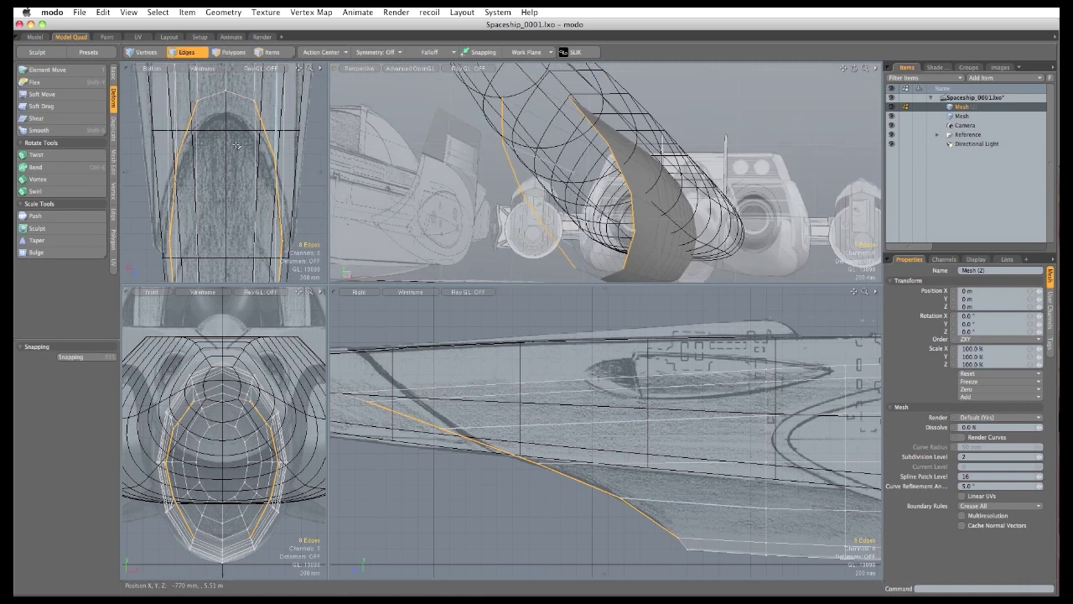
left_click(113, 130)
left_click(38, 94)
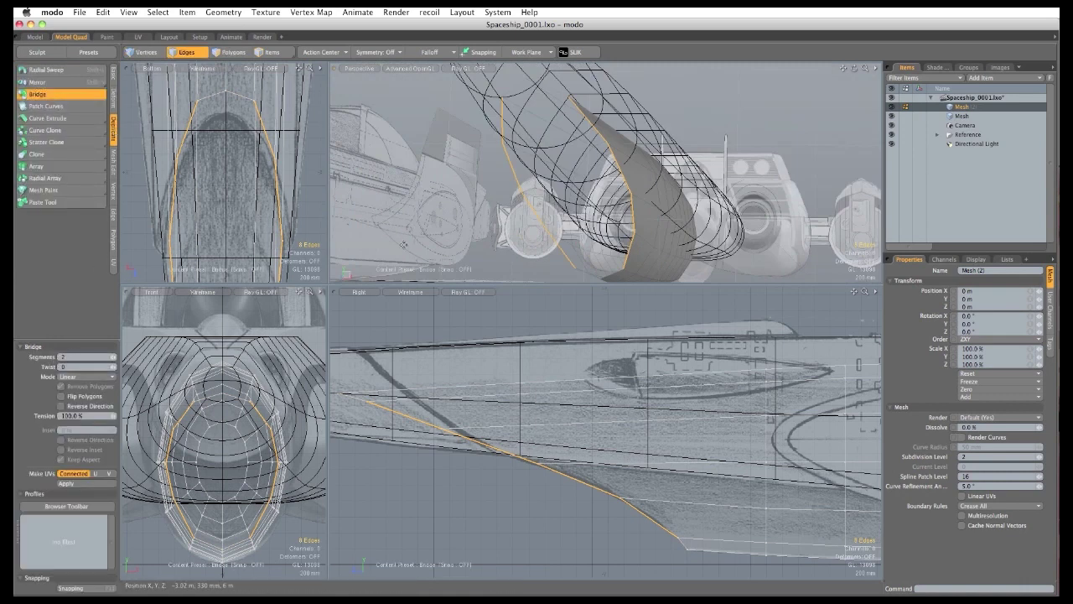
left_click(460, 244)
key("Escape")
Weld the bridge's middle end vertices onto the opening's upper and lower tip vertices with Drag Weld to close the cap.
left_click_drag(494, 210, 539, 180, "alt")
left_click(113, 191)
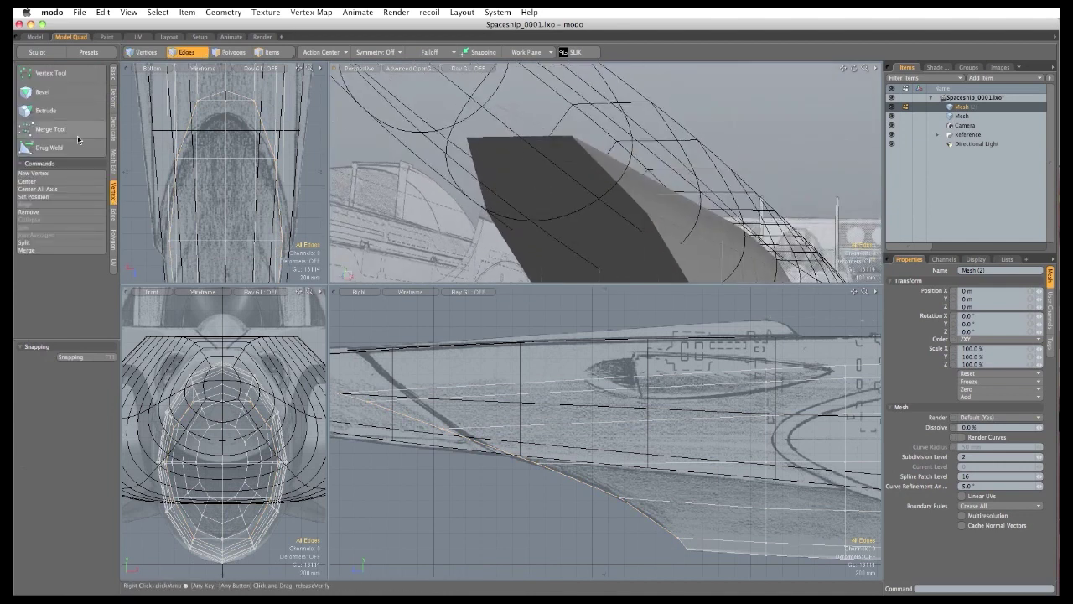
left_click(92, 148)
key("x")
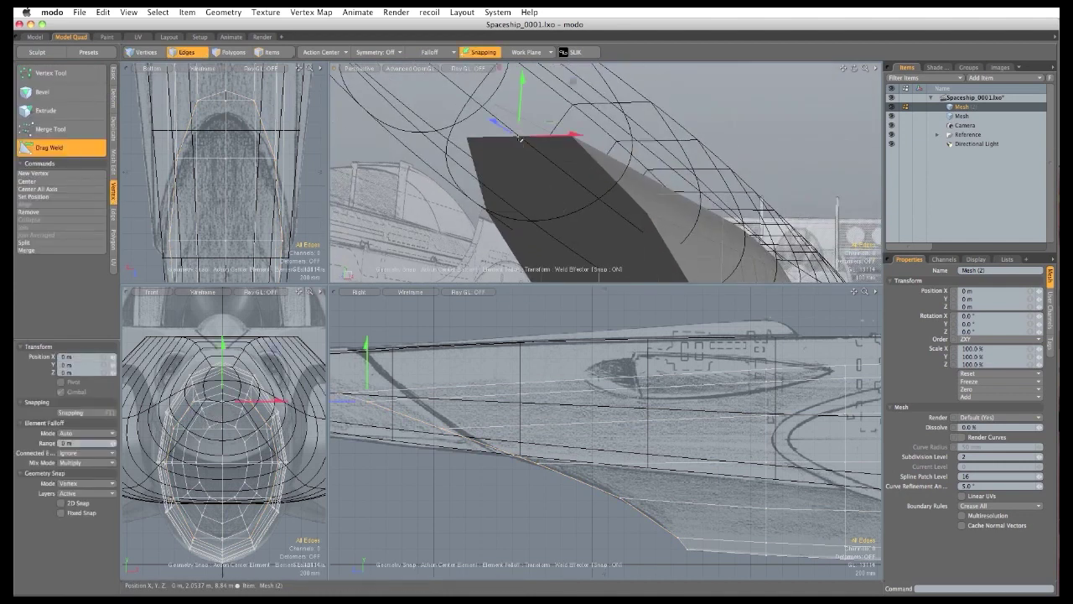
mouse_move(518, 136)
left_mouse_down()
mouse_move(497, 105)
mouse_move(533, 151)
mouse_move(526, 208)
mouse_move(528, 191)
left_mouse_up()
mouse_move(598, 192)
left_mouse_down()
mouse_move(602, 202)
mouse_move(563, 198)
mouse_move(584, 203)
left_mouse_up()
key("space")
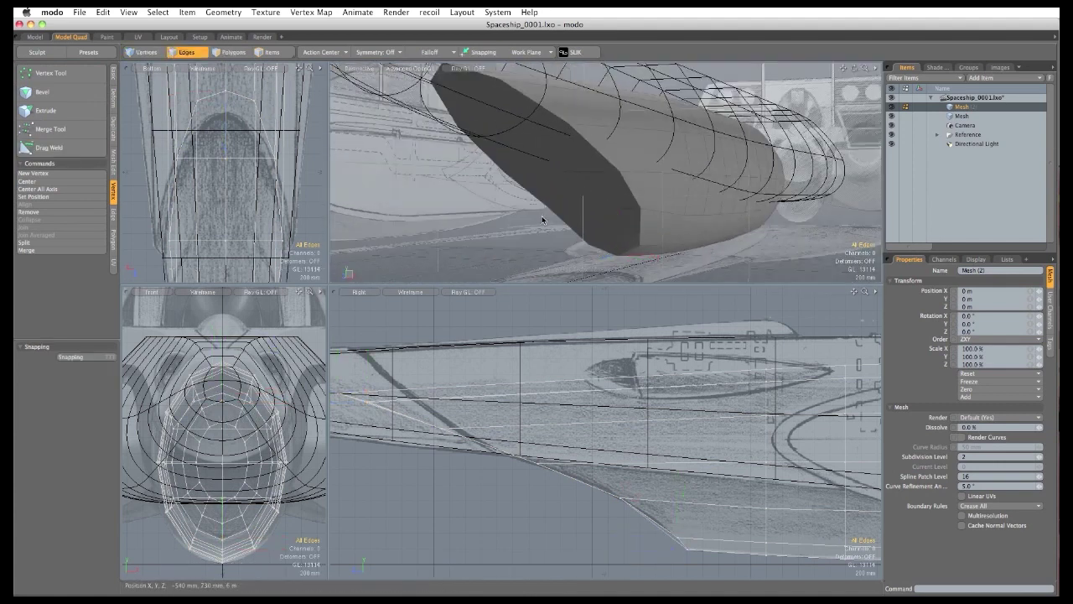
Slide the first edge loop behind the slanted front about 49.6% toward the opening.
left_click_drag(325, 220, 302, 218, "alt")
key("space")
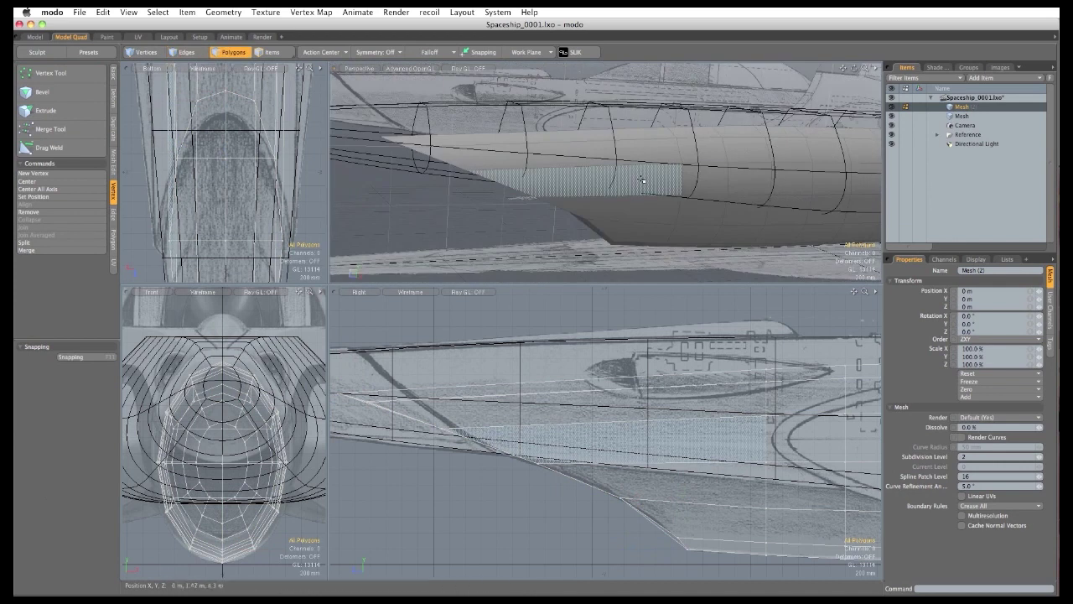
left_click(648, 180)
key("2")
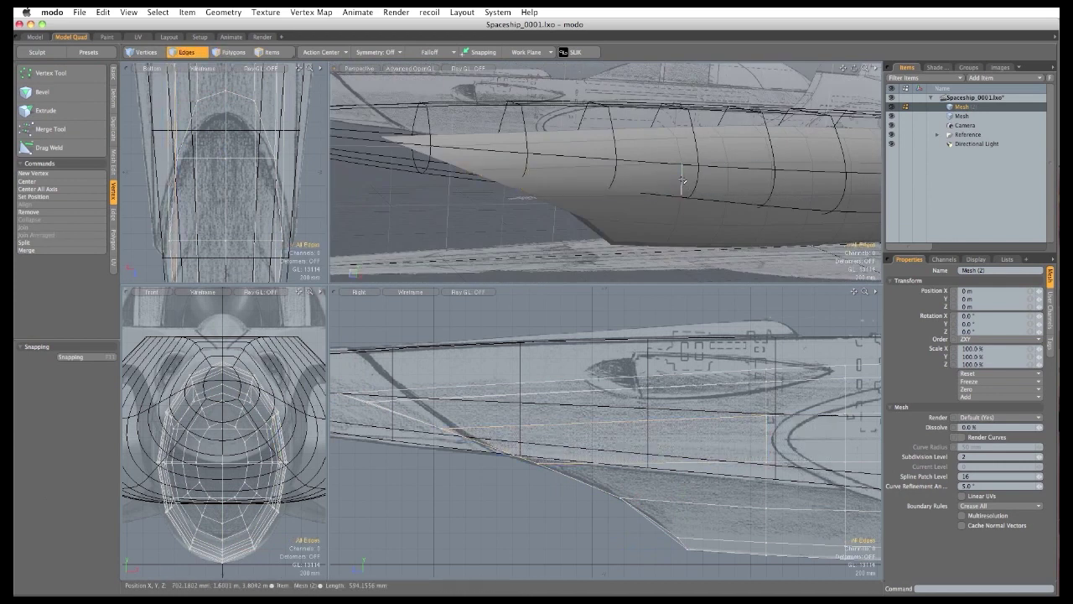
double_click(679, 180)
left_click(112, 217)
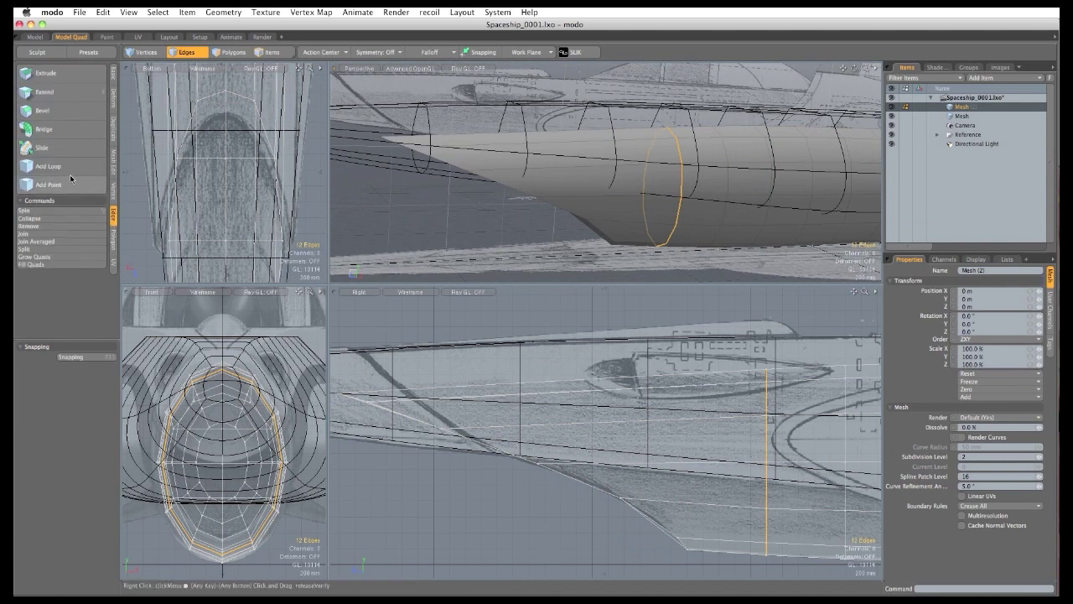
left_click(42, 147)
left_click_drag(550, 406, 587, 406)
key("q")
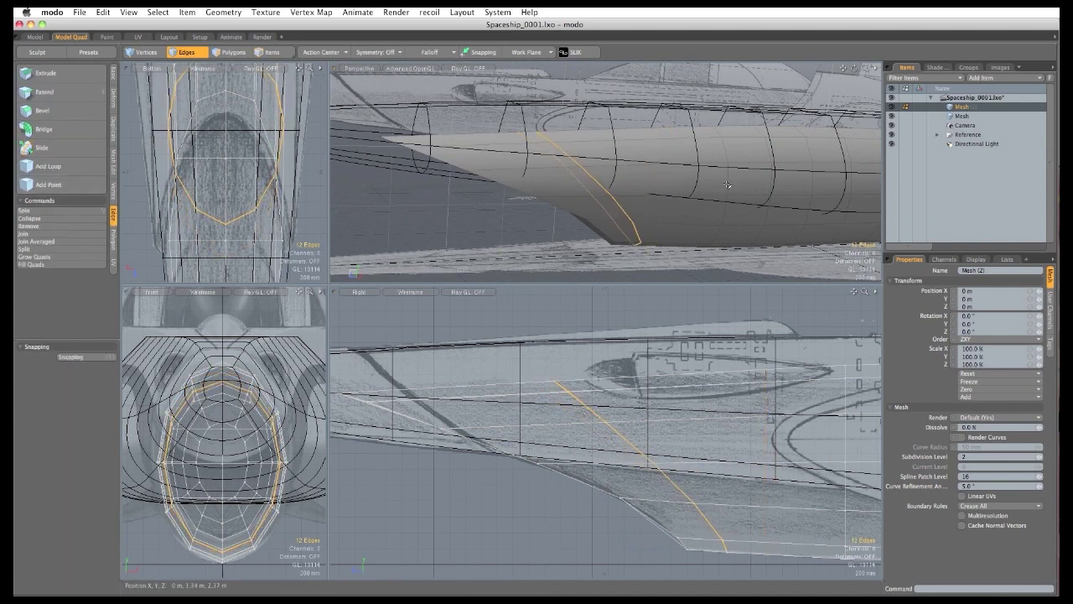
Slide the next two edge loops forward by decreasing amounts so their slant eases gradually into the vertical loops behind.
double_click(728, 179)
left_click(74, 149)
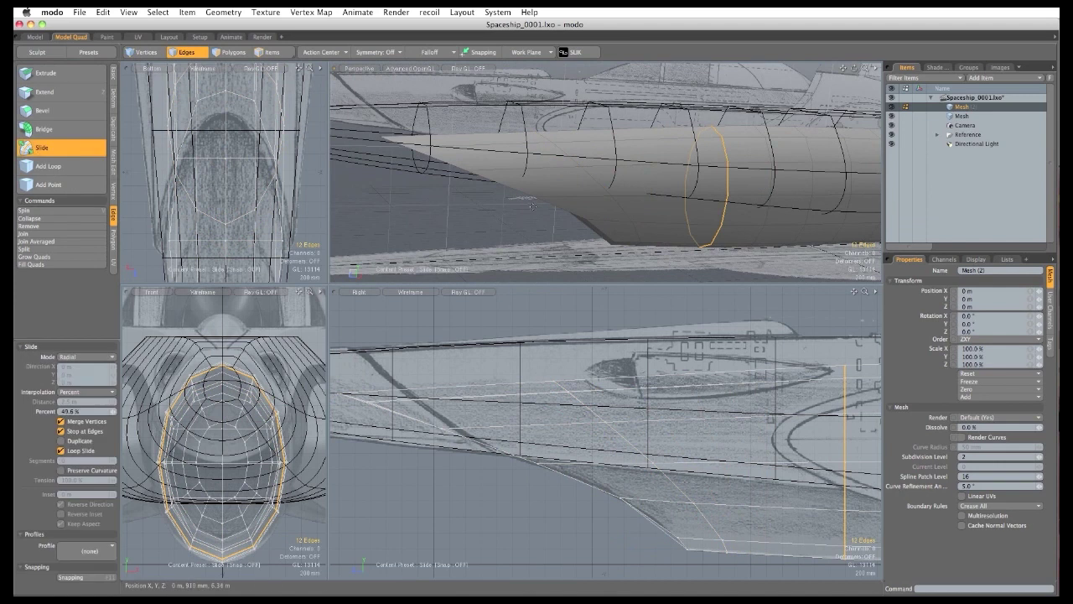
left_click_drag(511, 494, 559, 497)
key("space")
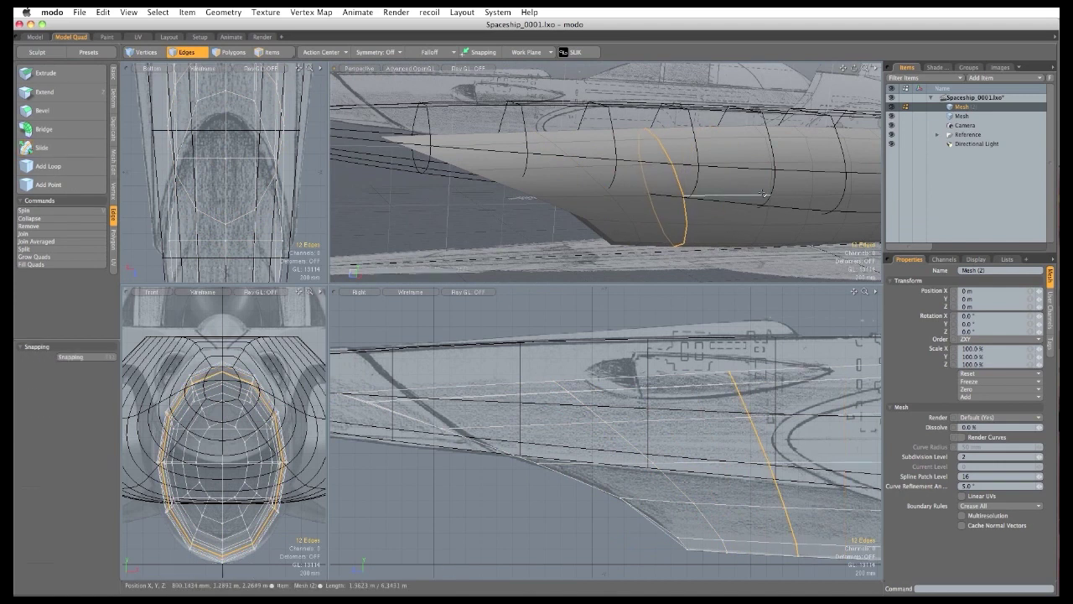
key("ctrl+z")
left_click(84, 149)
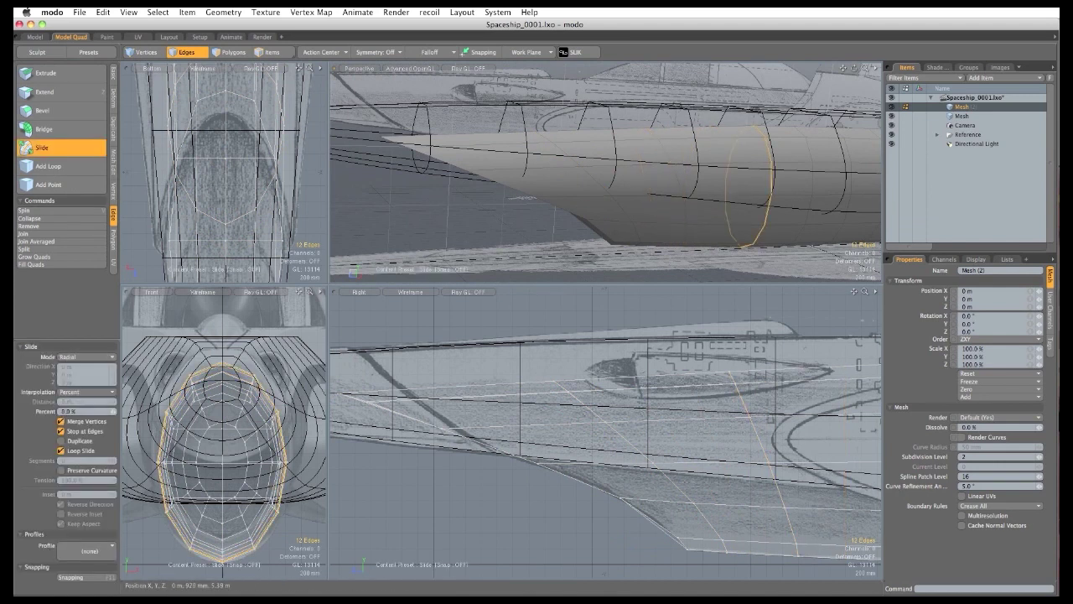
left_click_drag(532, 251, 491, 164)
key("space")
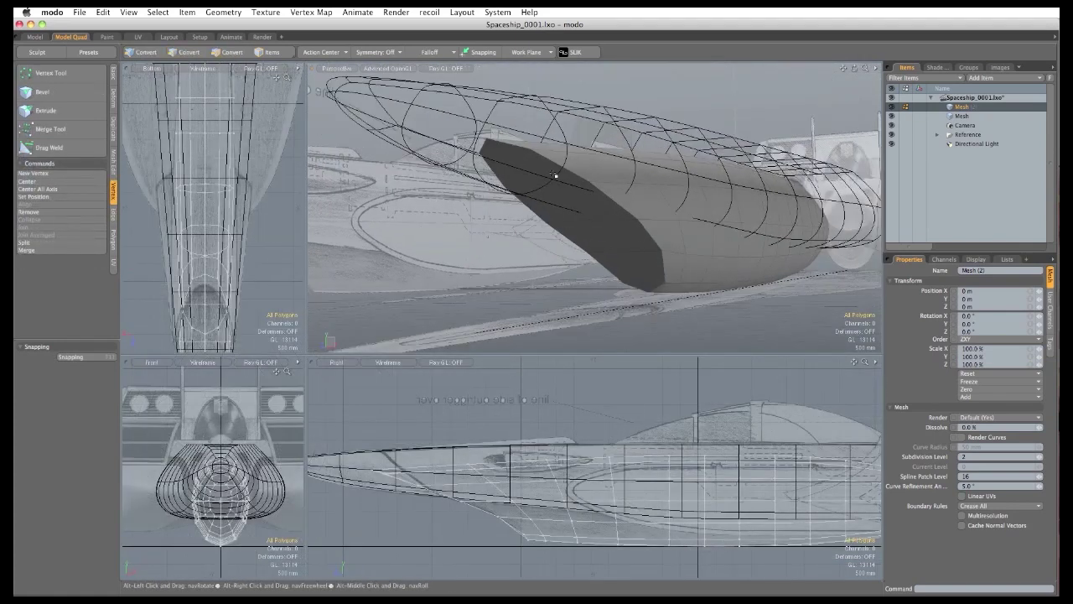
Select the polygons of the slanted front cap and bevel them with a small inset to form a thin rim.
key("3")
mouse_move(491, 147)
left_mouse_down()
mouse_move(545, 180)
mouse_move(609, 254)
mouse_move(600, 256)
left_mouse_up()
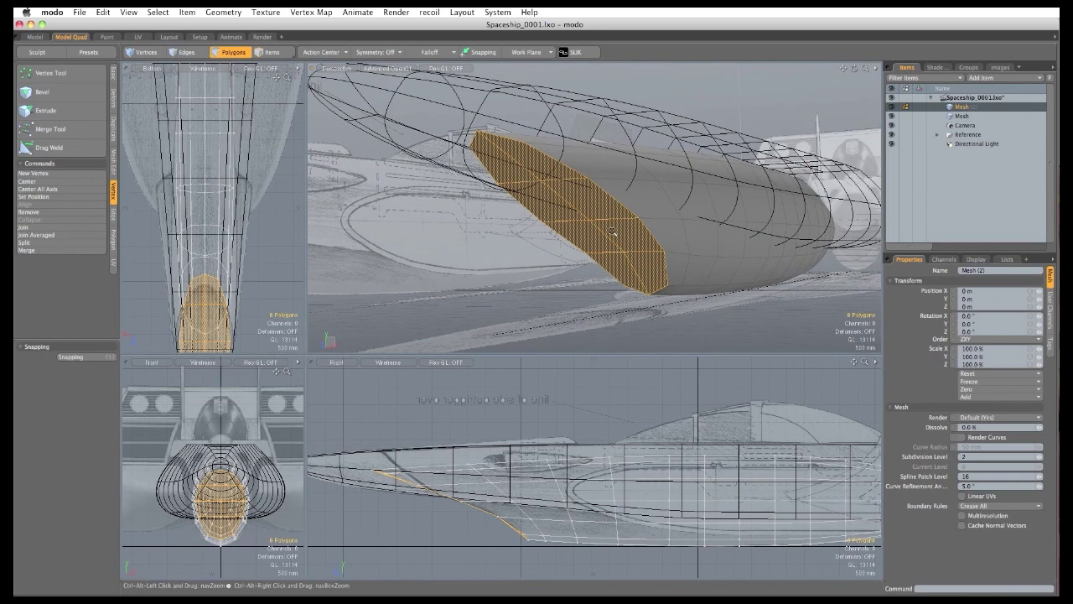
key("b")
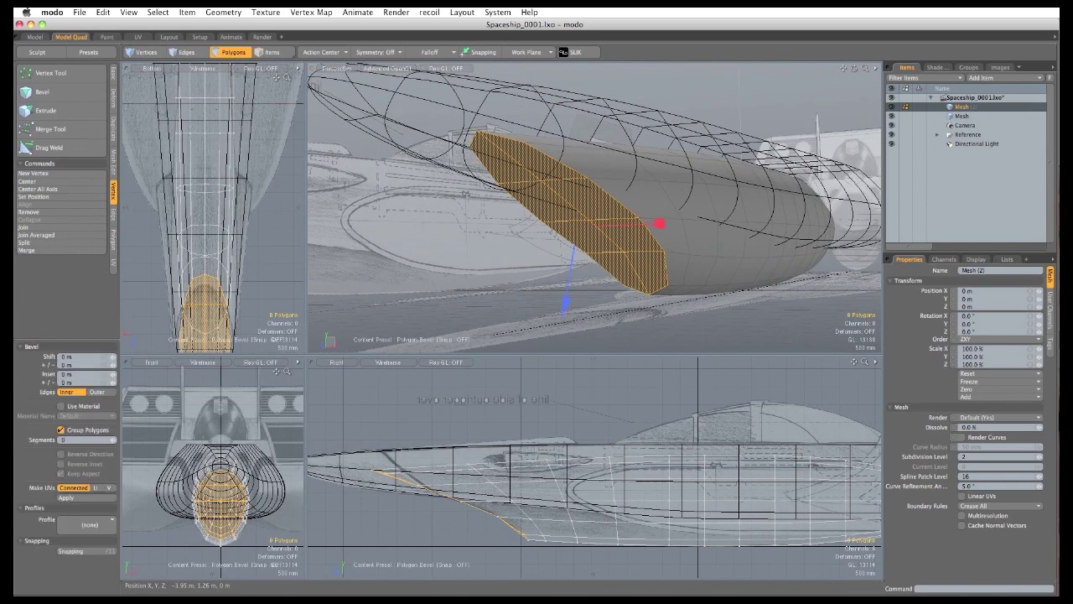
left_click_drag(650, 230, 644, 228)
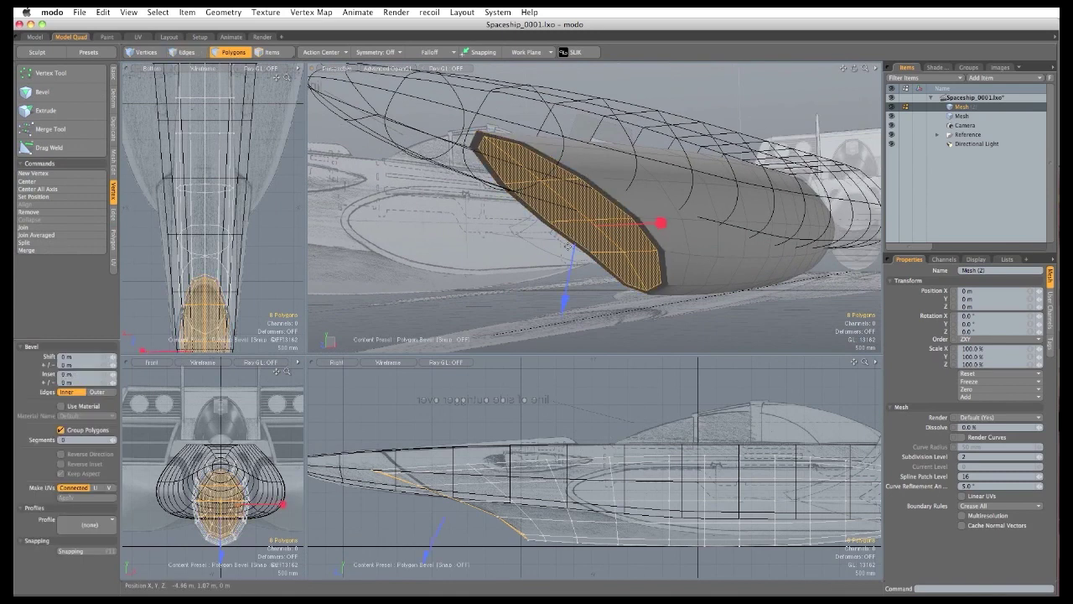
Move the inset cap polygons deep back inside the fuselage and flatten them to 4.5% in Z to form an intake.
left_click_drag(567, 246, 502, 237, "alt")
key("w")
left_click_drag(502, 237, 491, 254, "alt")
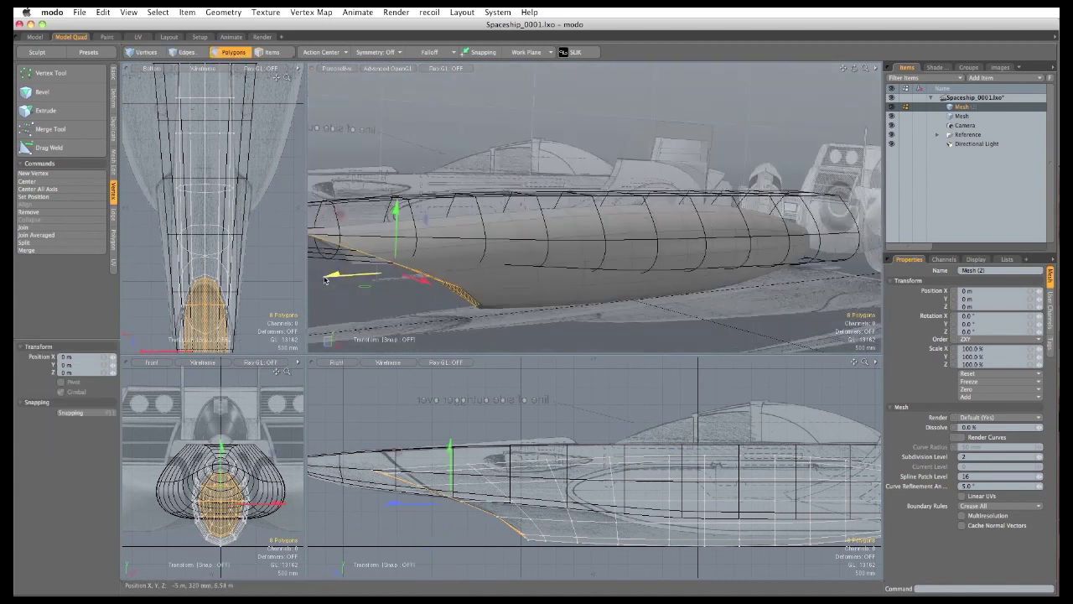
left_click_drag(334, 280, 630, 257)
key("r")
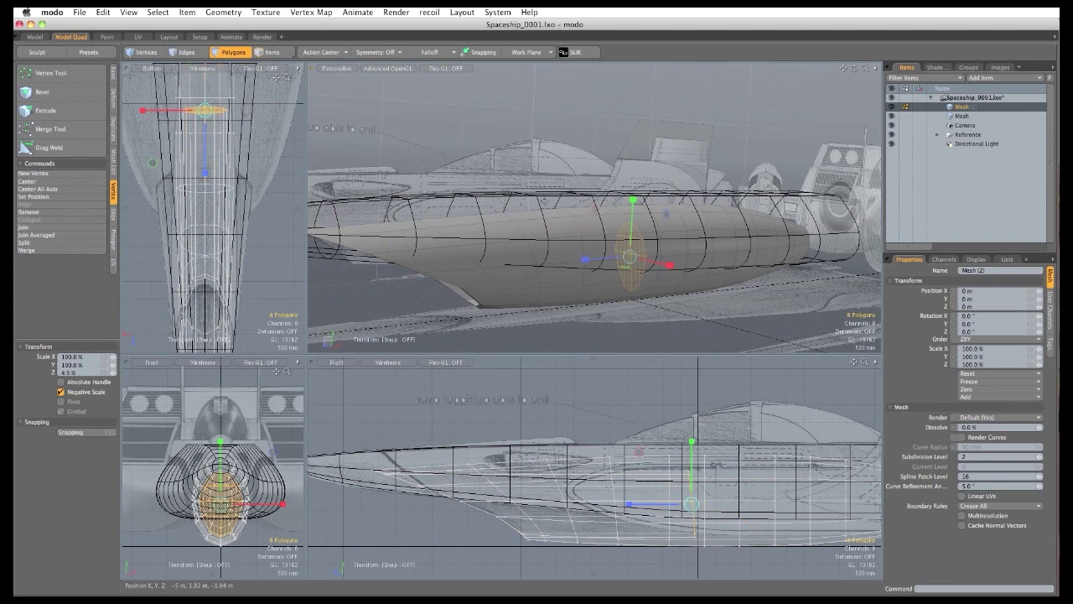
key("q")
left_click(554, 194)
left_click_drag(570, 200, 674, 220, "alt")
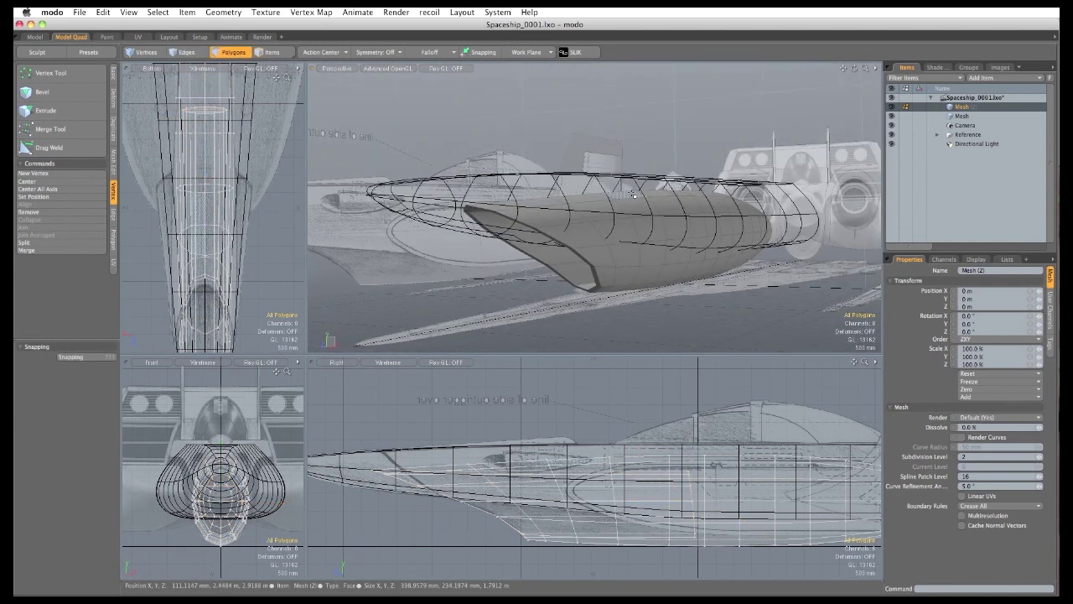
Convert the lower fuselage to a Catmull-Clark subdivision surface and transfer it from Mesh (2) into the hull's Mesh item.
key("Tab")
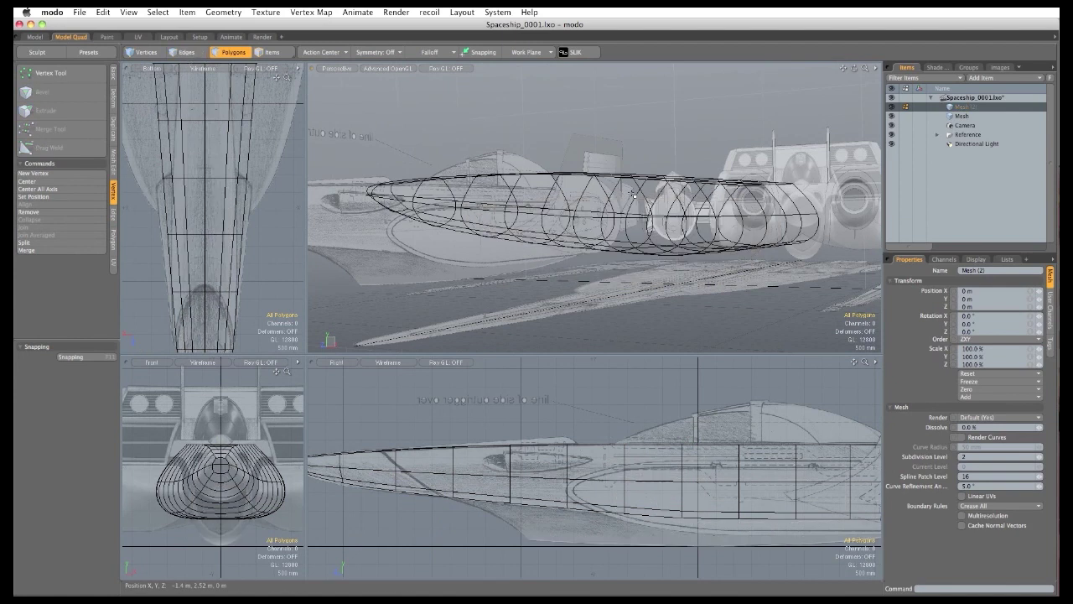
left_click(891, 106)
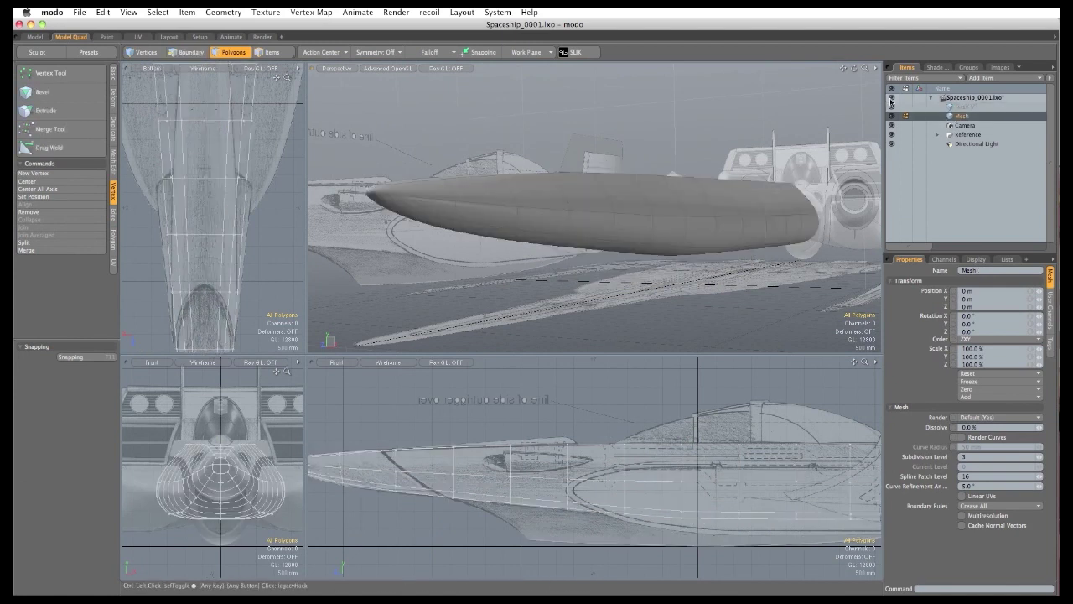
key("u")
mouse_move(563, 231)
left_mouse_down("alt")
mouse_move(582, 234)
mouse_move(544, 239)
left_mouse_up("alt")
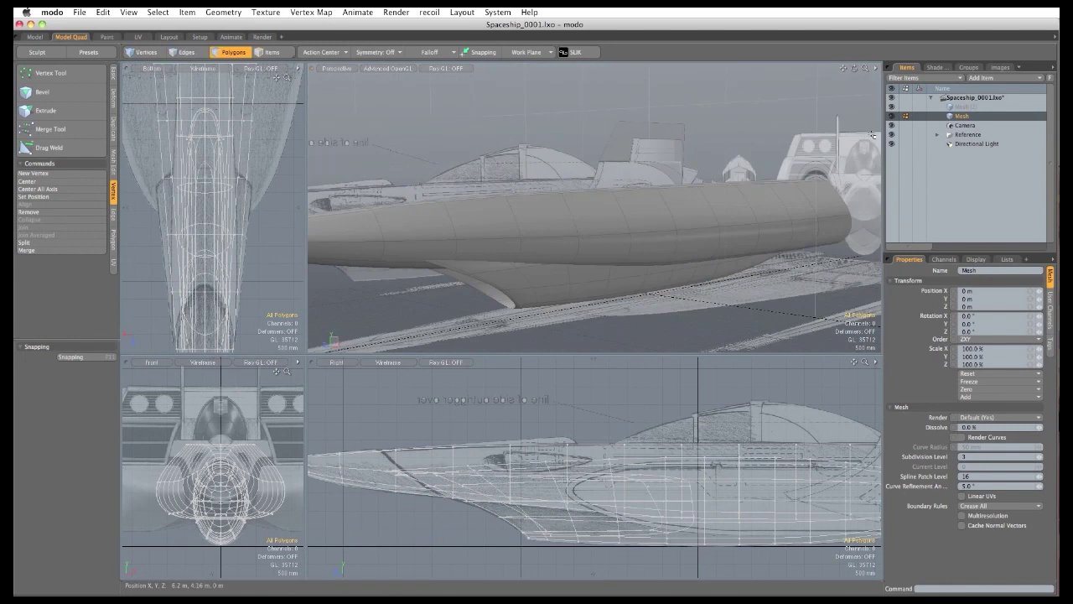
Hide the Reference group, grow a polygon selection over the rear part of the lower fuselage, and show the reference again.
left_click(891, 135)
left_click_drag(781, 243, 474, 177, "alt")
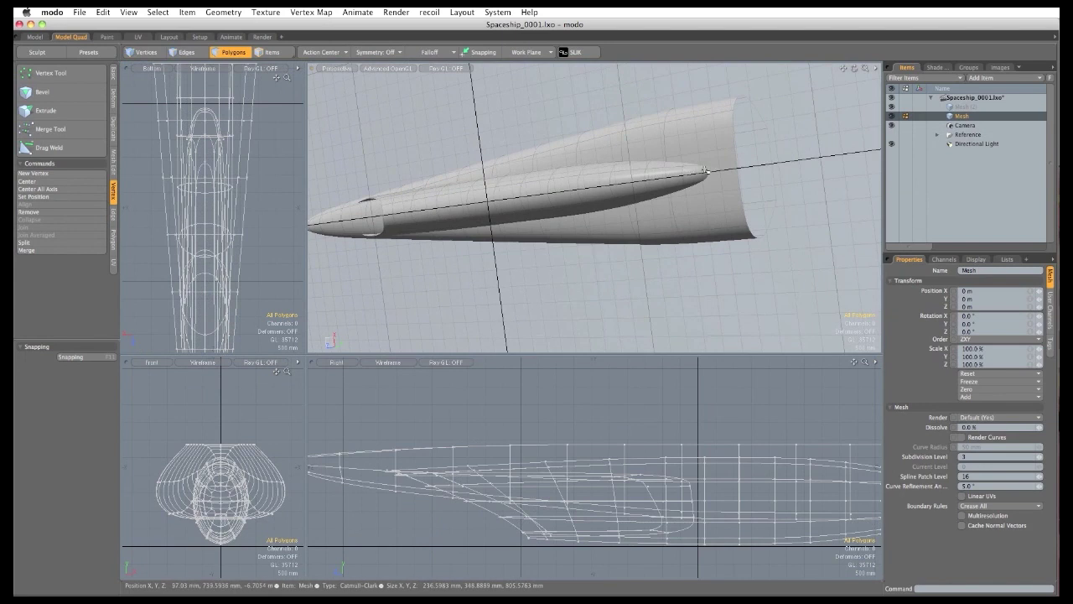
left_click_drag(639, 151, 574, 135, "alt")
left_click(648, 199)
key("shift+Up")
key("shift+Up")
key("shift+Up")
key("shift+Up")
key("shift+Up")
key("shift+Up")
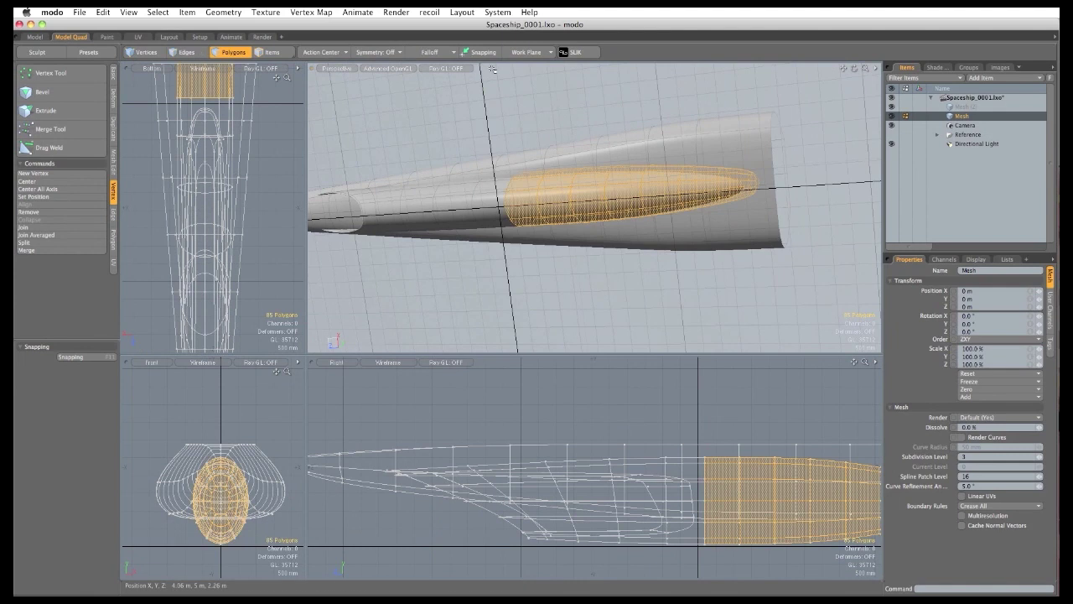
key("shift+Up")
left_click(891, 134)
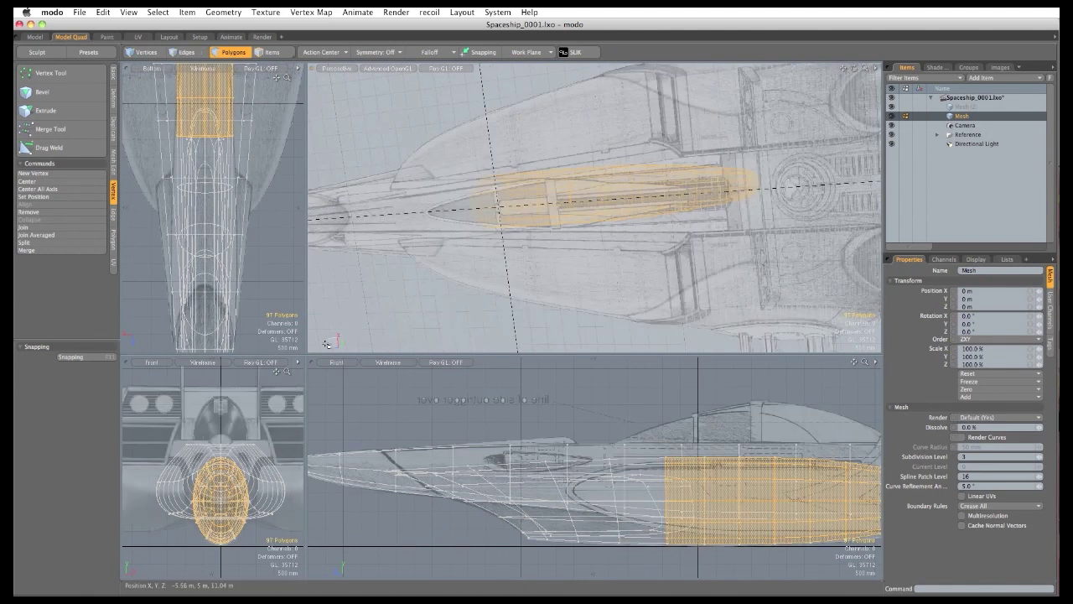
In the bottom view, place a linear falloff along the lower fuselage from Z -7.1 m to Z -180 mm with the Linear shape.
left_click_drag(306, 353, 834, 530)
left_click_drag(568, 393, 495, 467, "ctrl+alt")
left_click_drag(446, 278, 508, 284, "ctrl+alt")
left_click_drag(476, 295, 474, 328, "alt+shift")
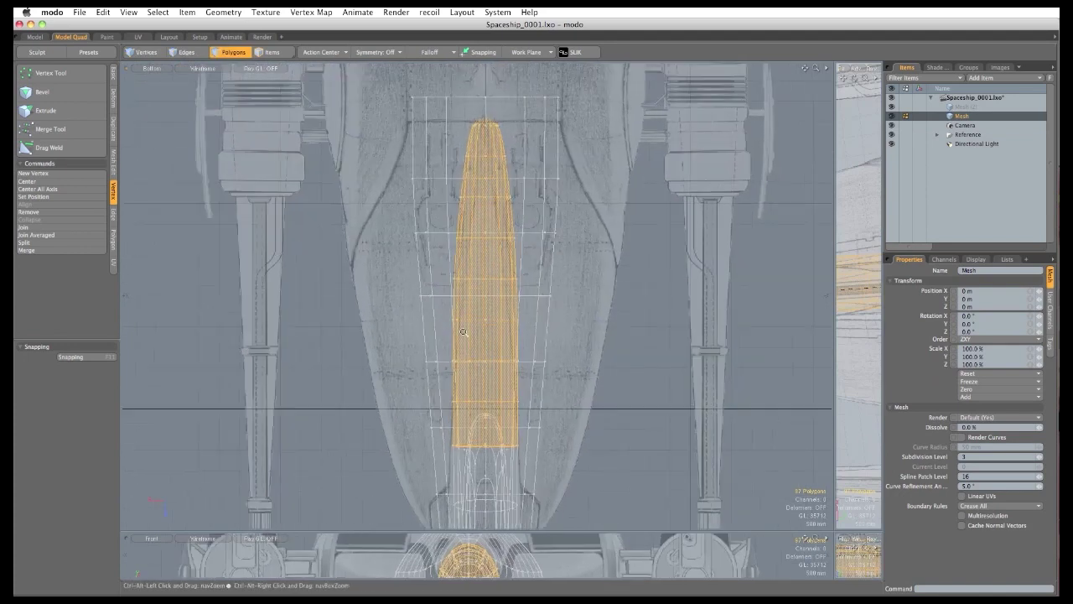
left_click(430, 52)
left_click(437, 133)
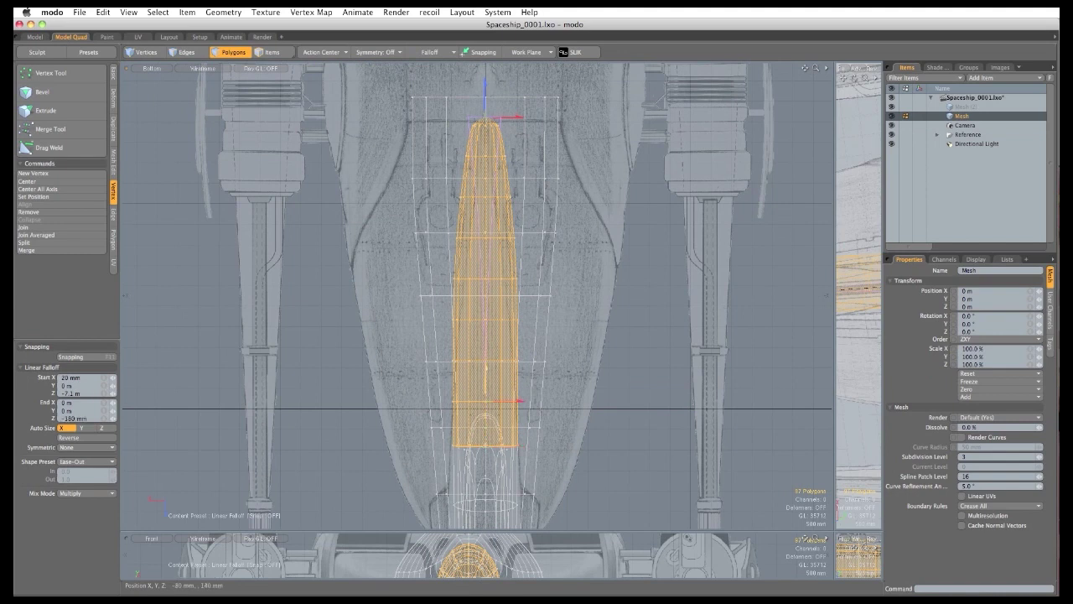
left_click(82, 466)
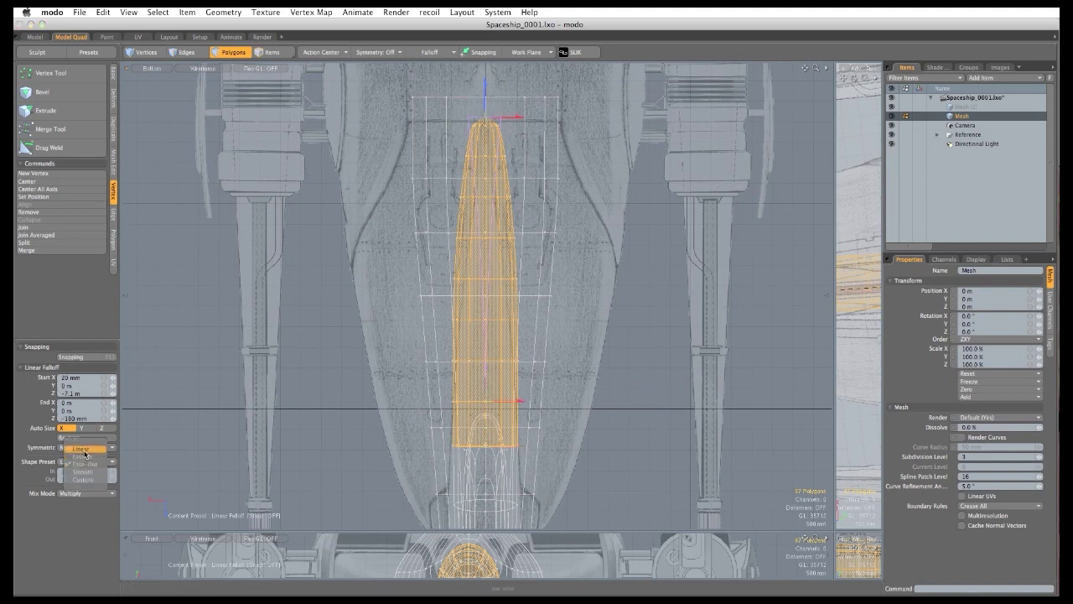
left_click(84, 442)
Taper the lower fuselage's rear by scaling it to 34% in X through the falloff, and clear the falloff and selection.
key("r")
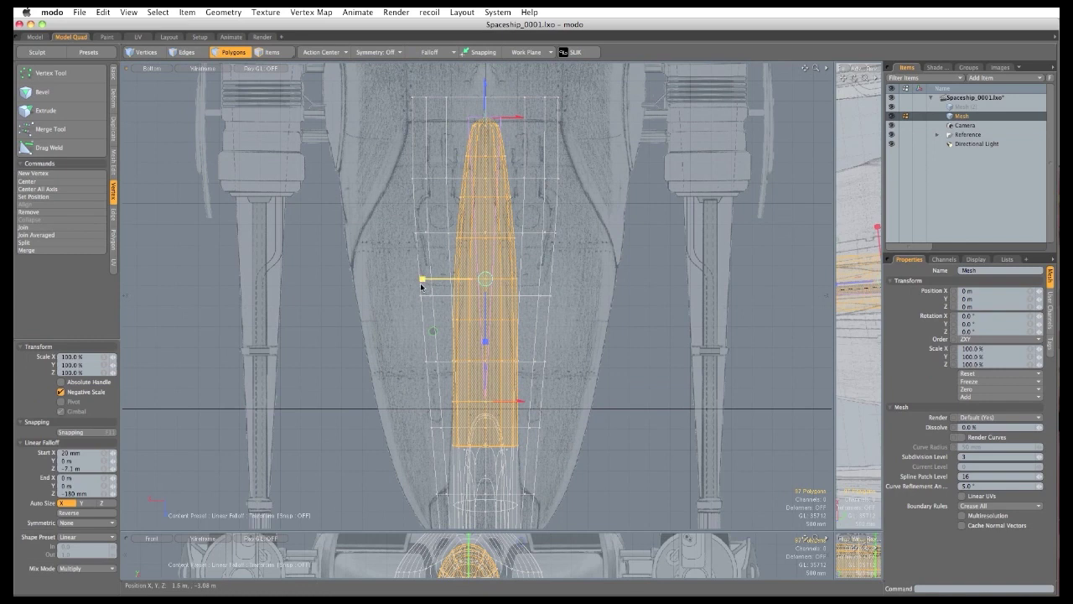
left_click_drag(421, 278, 467, 279)
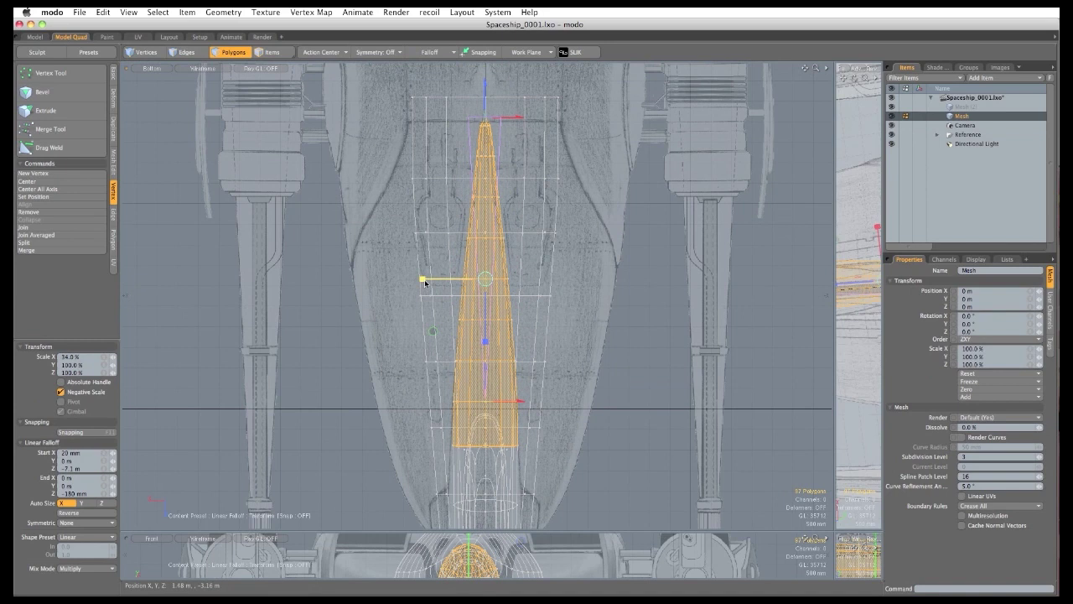
key("space")
left_click(255, 328)
key("Escape")
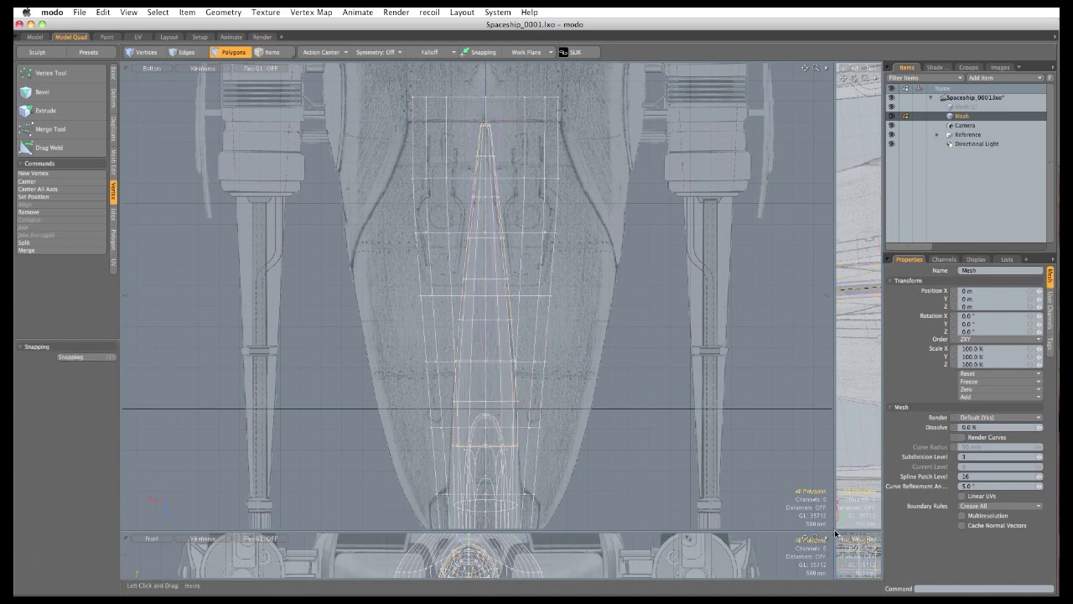
Select the outer edge loop around the lower fuselage's front intake and sharpen it with the Edge Weight Tool.
left_click_drag(834, 529, 335, 388)
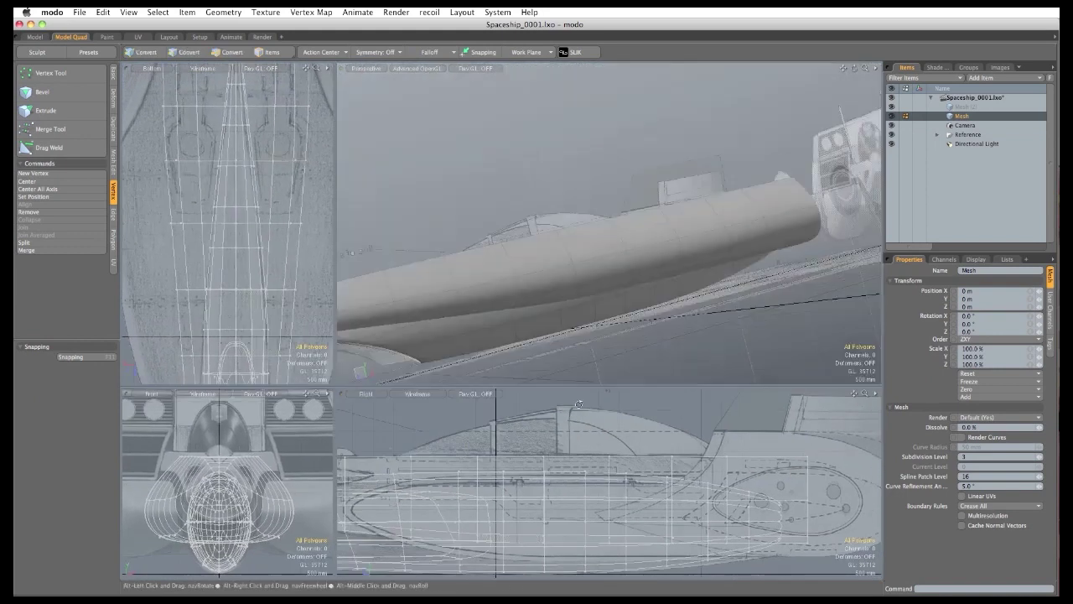
left_click_drag(578, 404, 671, 323, "alt")
left_click_drag(586, 311, 662, 293, "alt")
left_click_drag(663, 293, 738, 297, "alt")
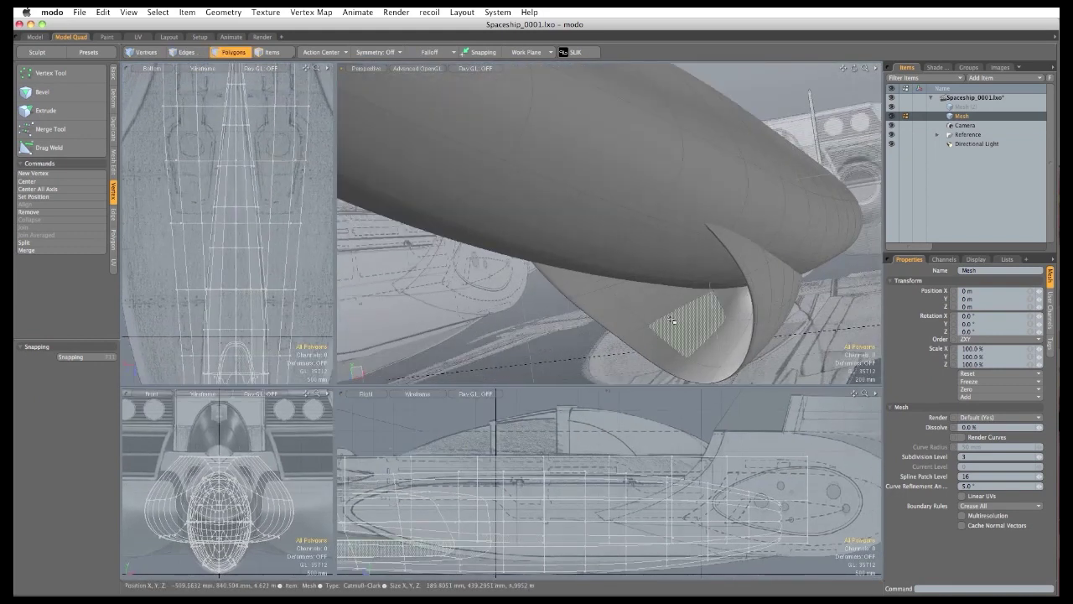
mouse_move(673, 321)
left_mouse_down("alt")
mouse_move(684, 345)
mouse_move(711, 286)
mouse_move(660, 314)
left_mouse_up("alt")
key("2")
double_click(711, 286)
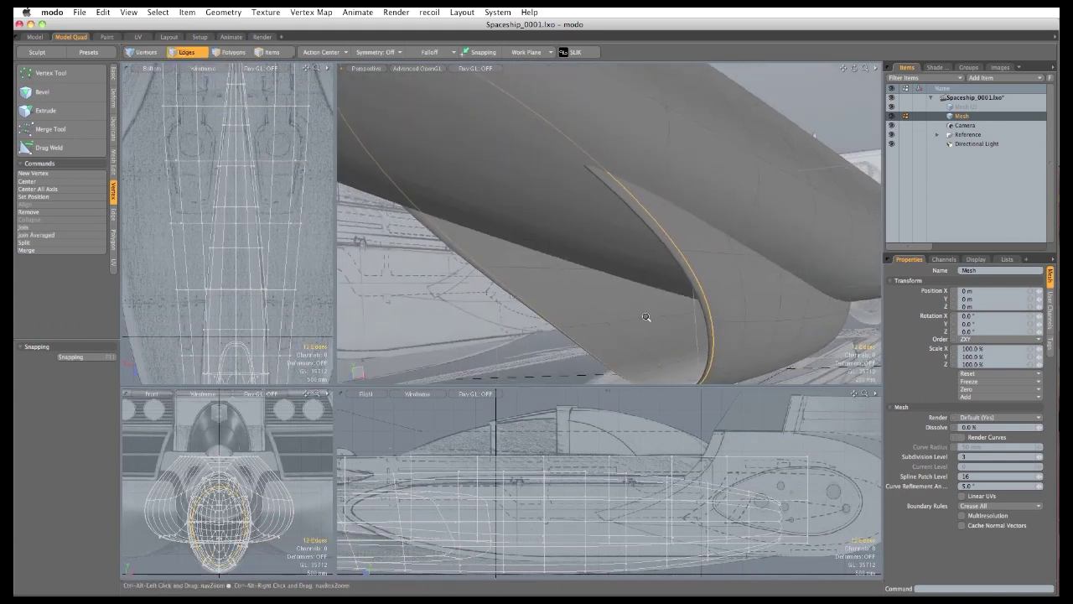
left_click(312, 12)
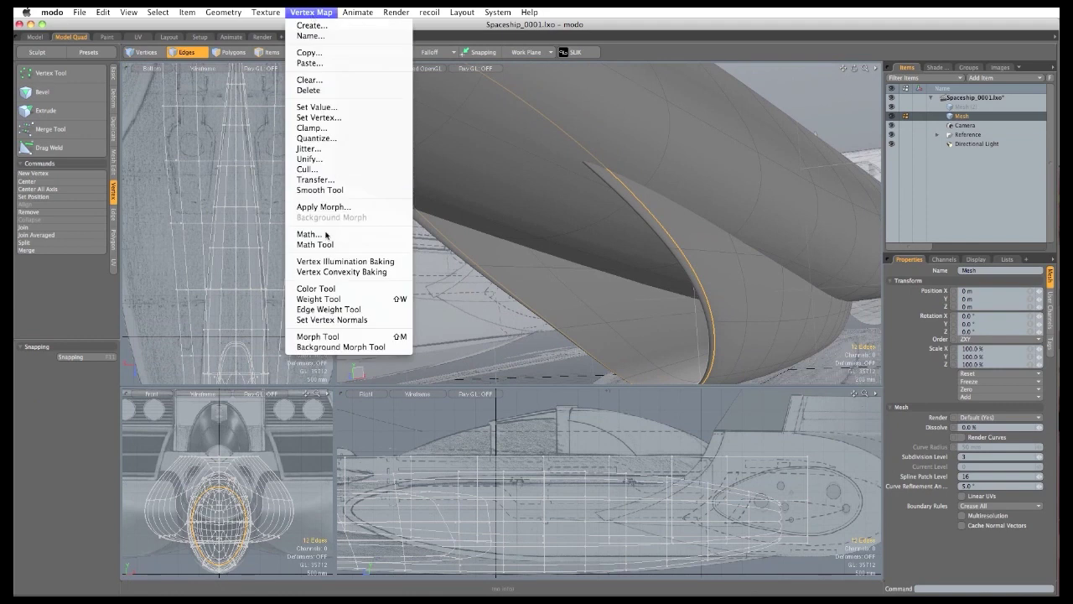
left_click(329, 308)
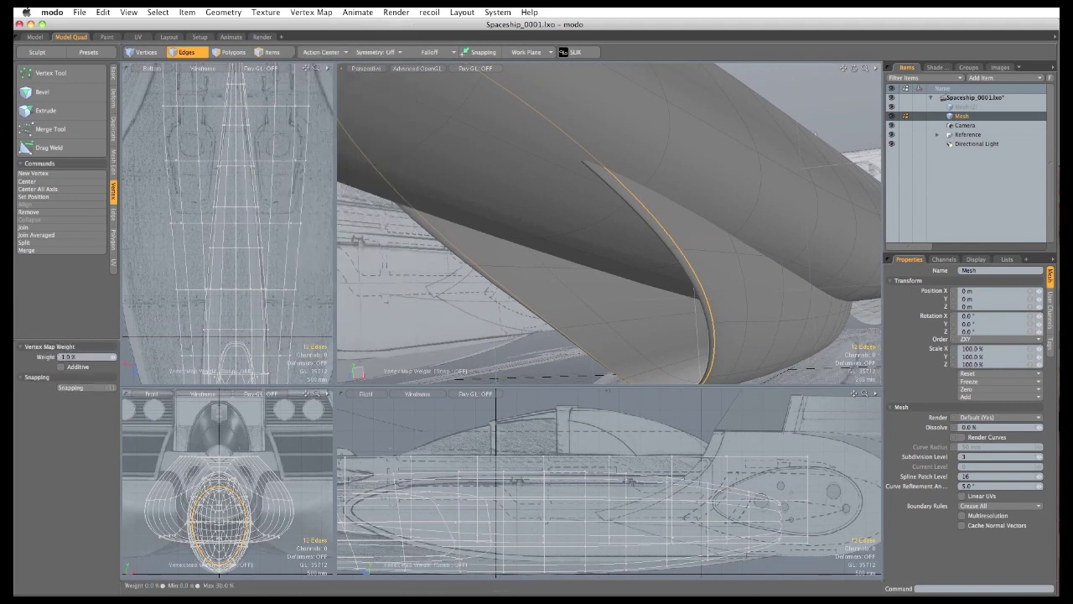
left_click_drag(112, 357, 121, 357)
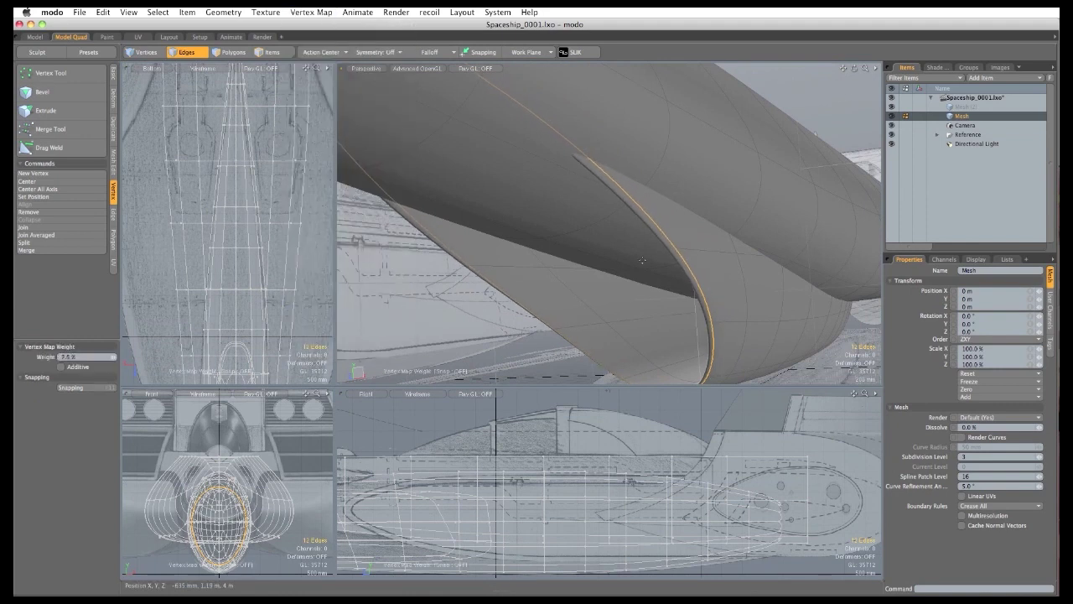
key("q")
Sharpen the inner edge loop of the front intake with an edge weight of 14%, and clear the selection.
double_click(563, 286)
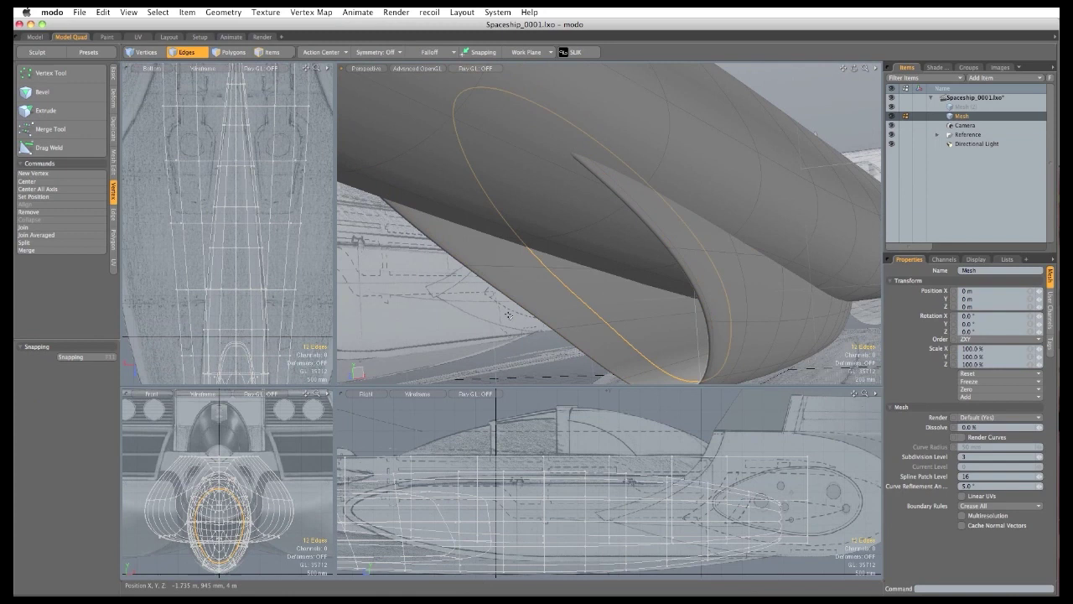
left_click(311, 15)
left_click(336, 307)
left_click_drag(360, 168, 408, 168)
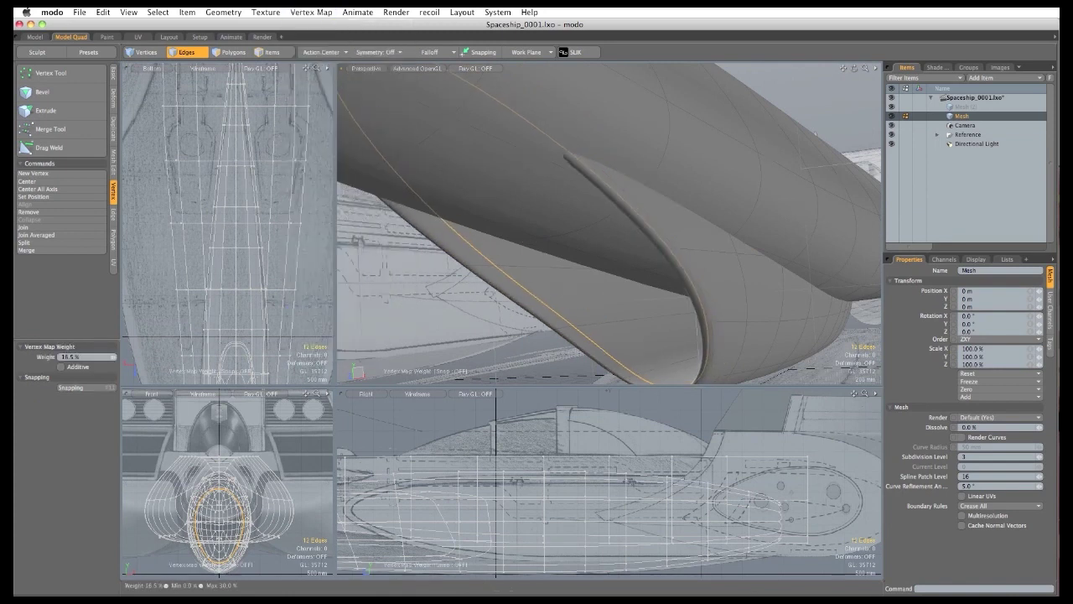
left_click_drag(410, 308, 466, 324)
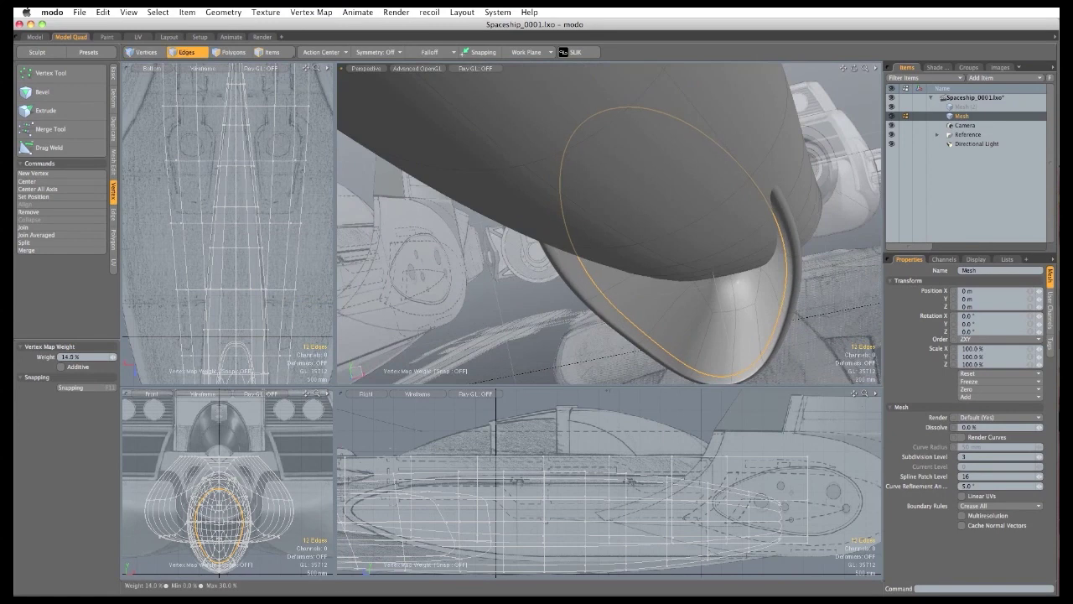
key("space")
left_click(462, 316)
left_click_drag(462, 315, 587, 260, "alt")
key("a")
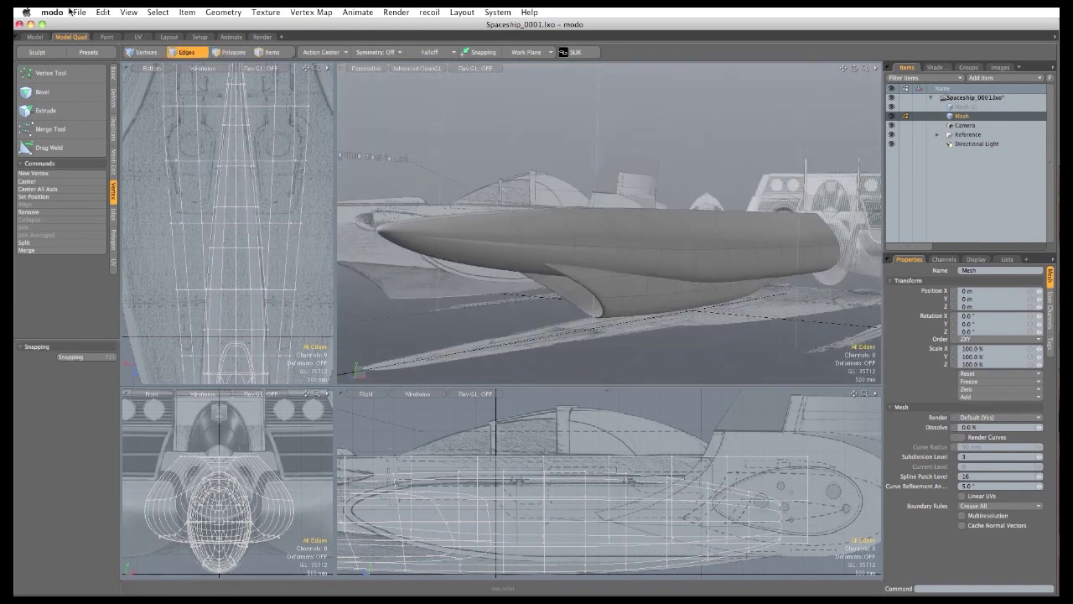
Save the scene as the incremental version Spaceship_0002.lxo.
left_click(79, 11)
left_click(109, 280)
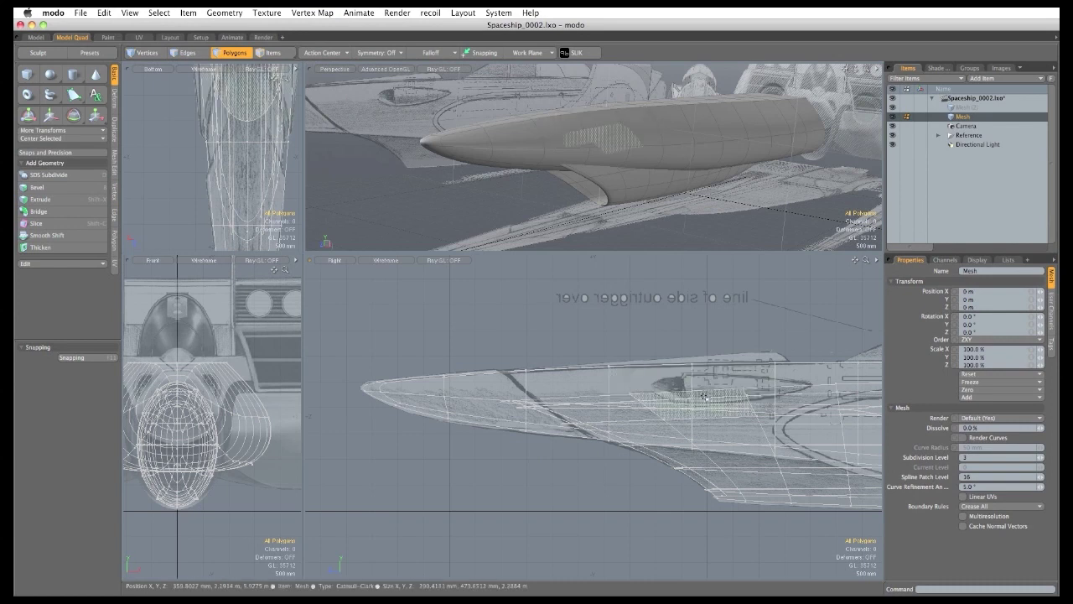
left_click(598, 407)
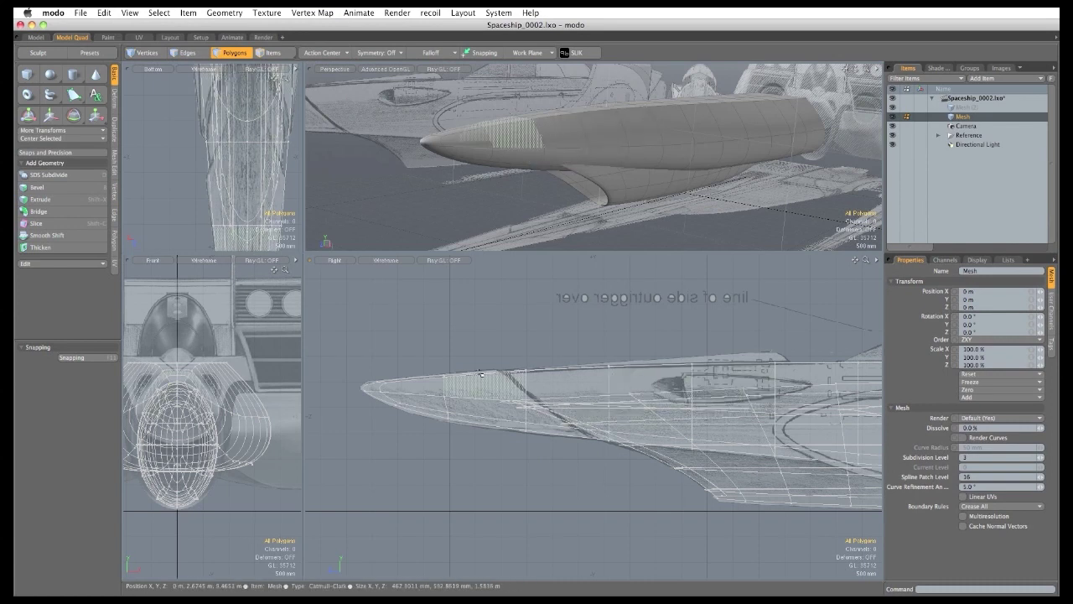
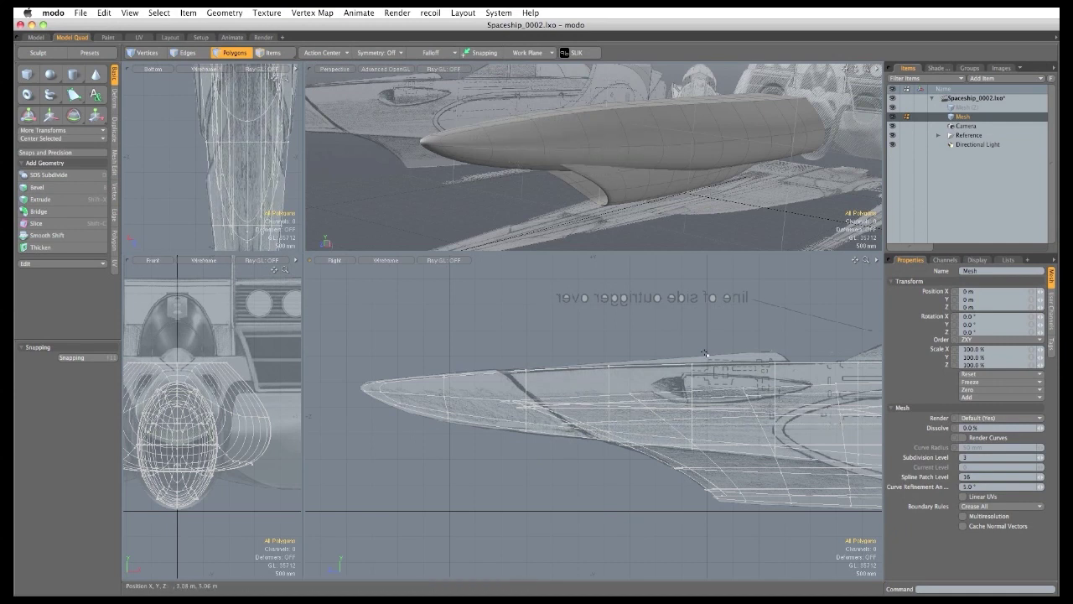
In Mesh (2), create a 12-sided, 12-segment Z-axis cylinder of about 290 mm radius in the front view at X 570 mm, Y 2.39 m.
left_click(960, 108)
left_click_drag(301, 252, 729, 191)
scroll(402, 294, "up", 5)
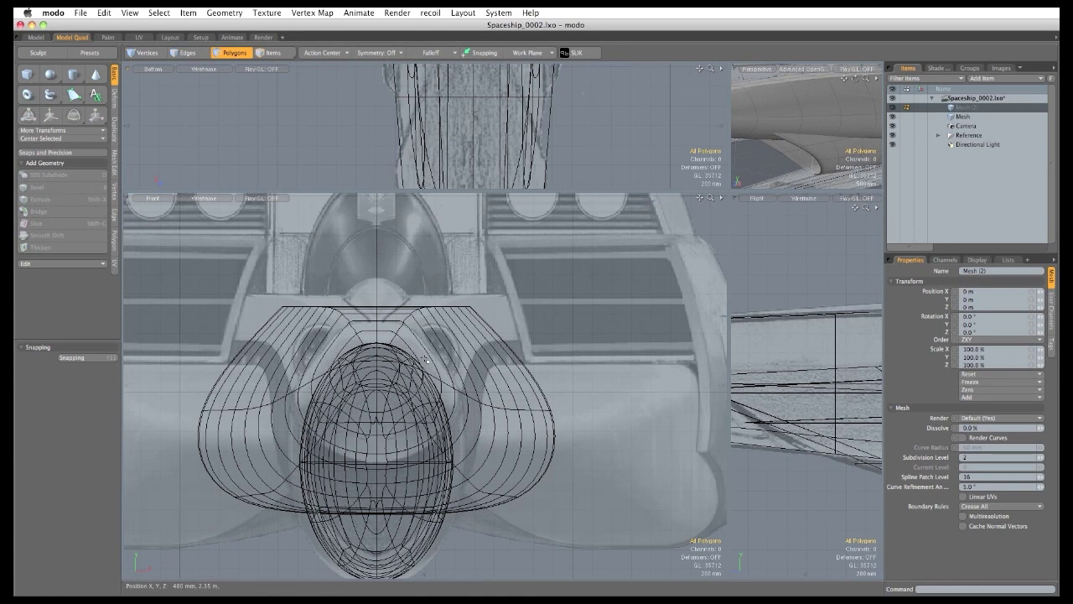
left_click(73, 74)
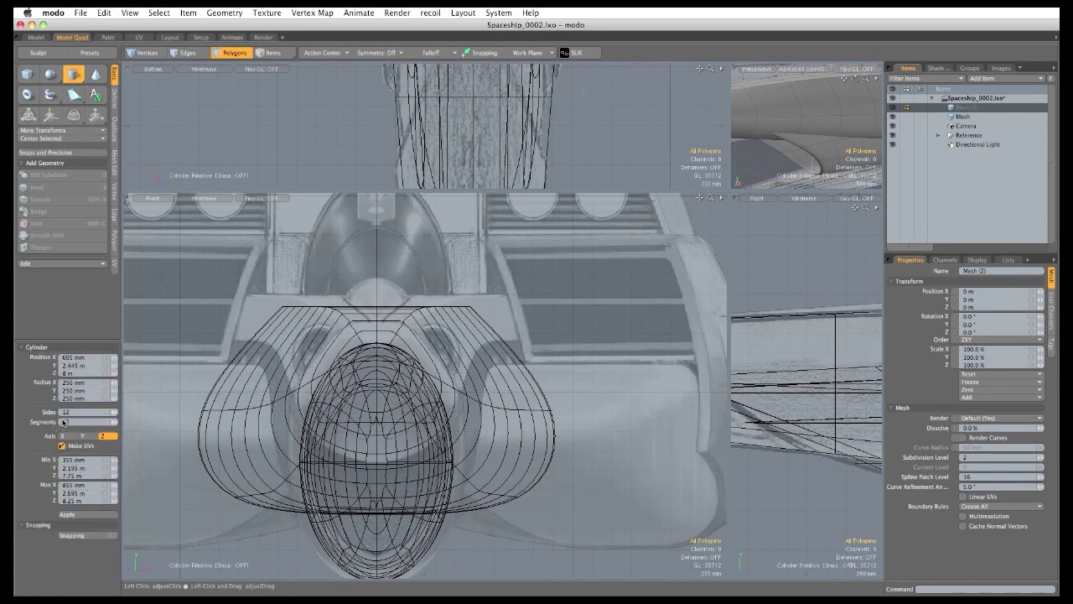
key("ctrl")
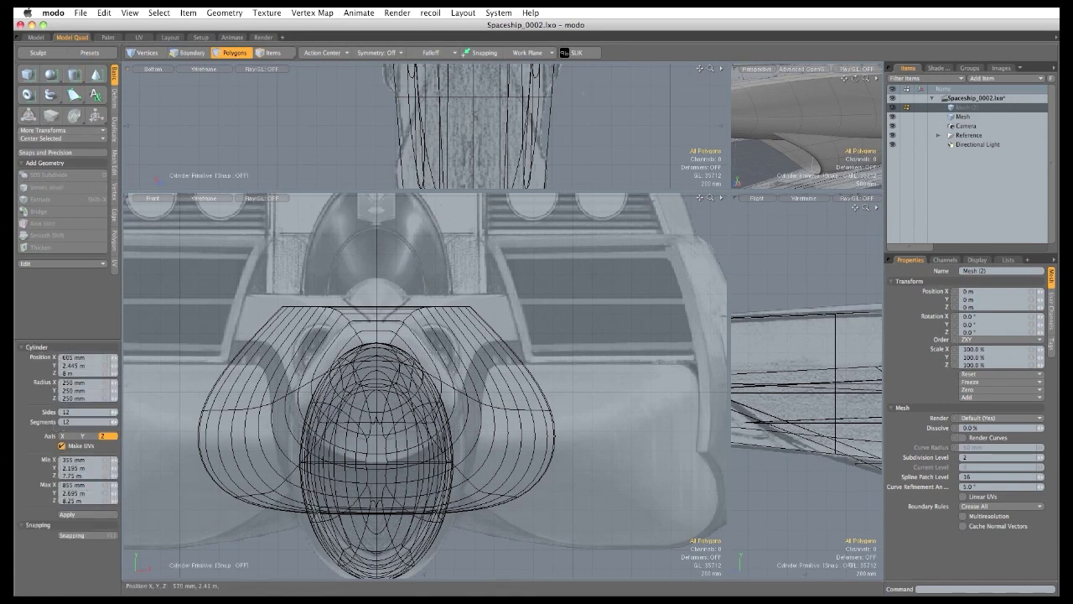
mouse_move(434, 351)
left_mouse_down()
mouse_move(453, 374)
mouse_move(438, 350)
left_mouse_up()
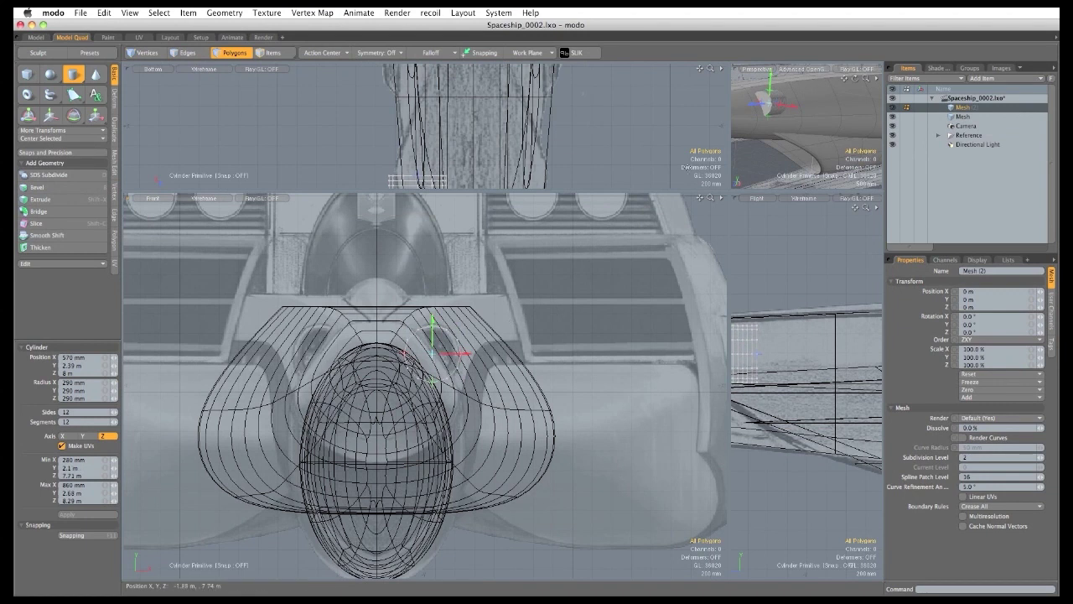
In the right view, move and stretch the cylinder along the hull side to span from Z 1.2 m to about 5.42 m.
left_click_drag(726, 189, 170, 191)
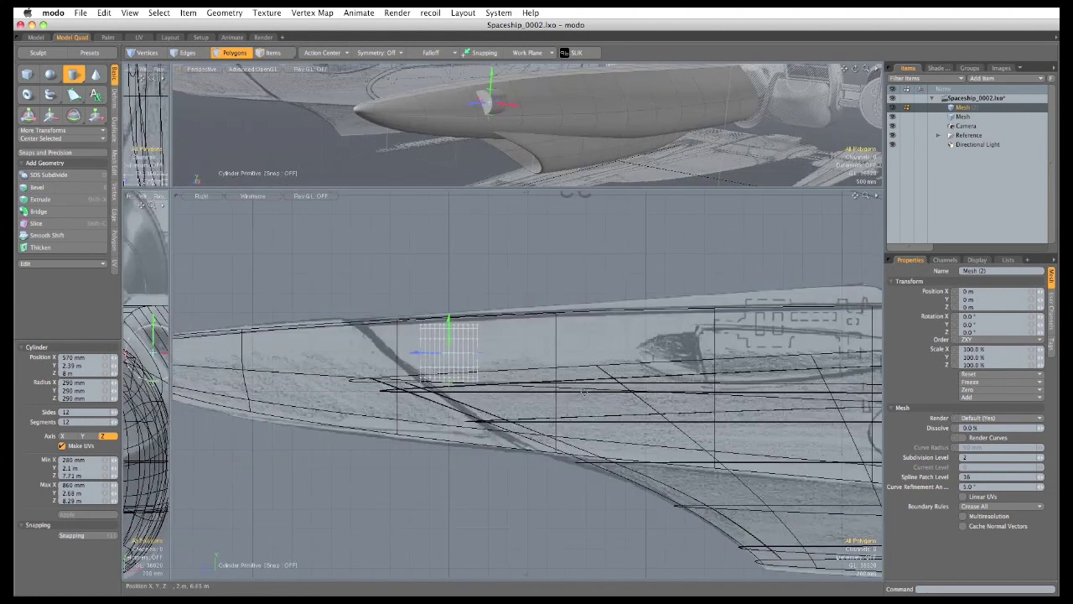
left_click_drag(612, 396, 434, 384, "alt")
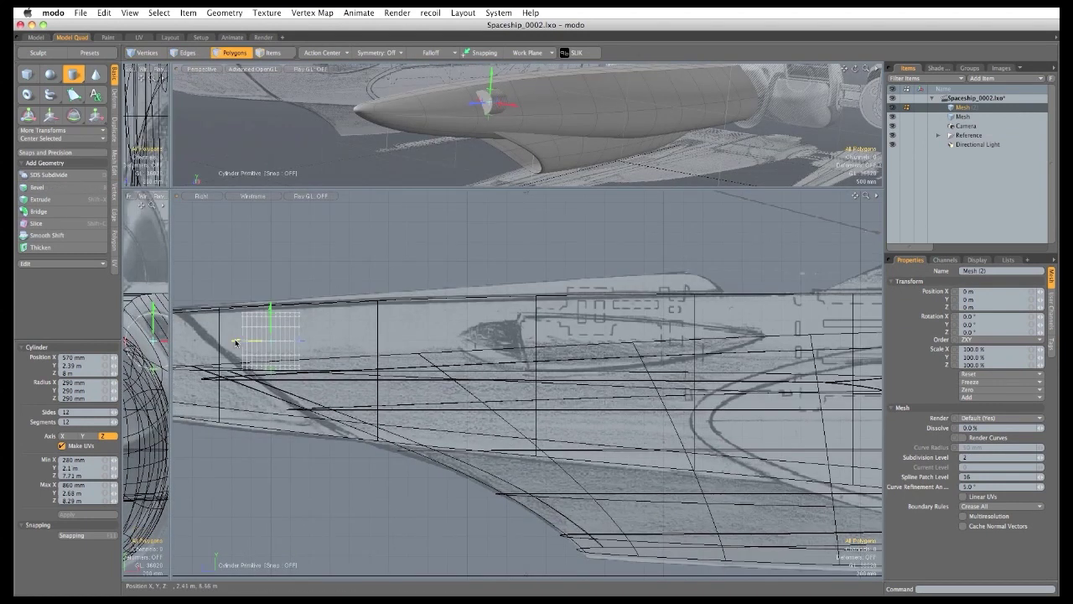
left_click_drag(236, 342, 716, 340)
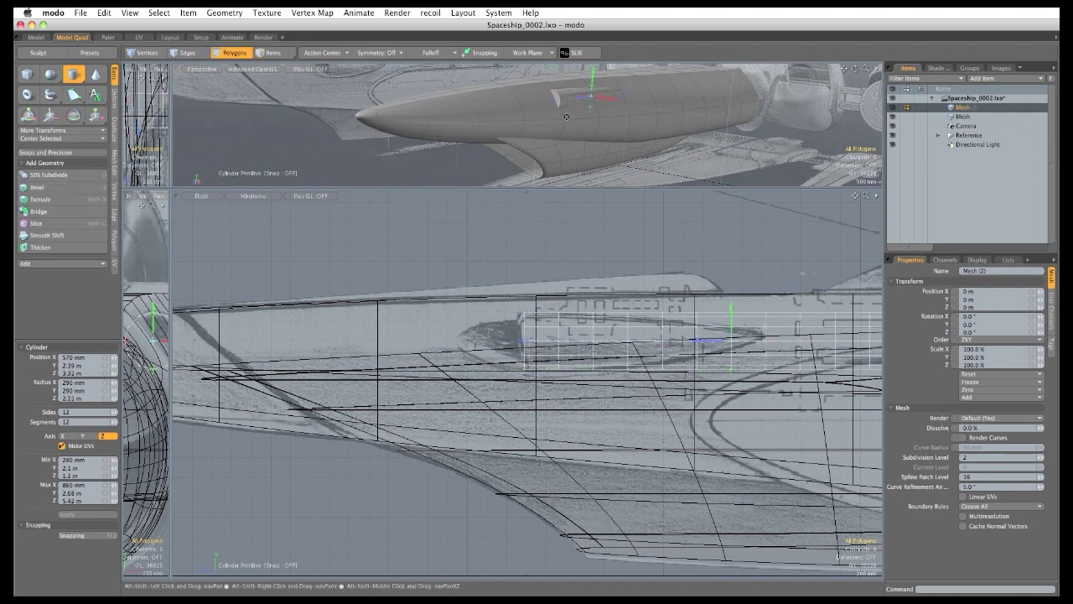
left_click_drag(567, 116, 606, 126, "alt+shift")
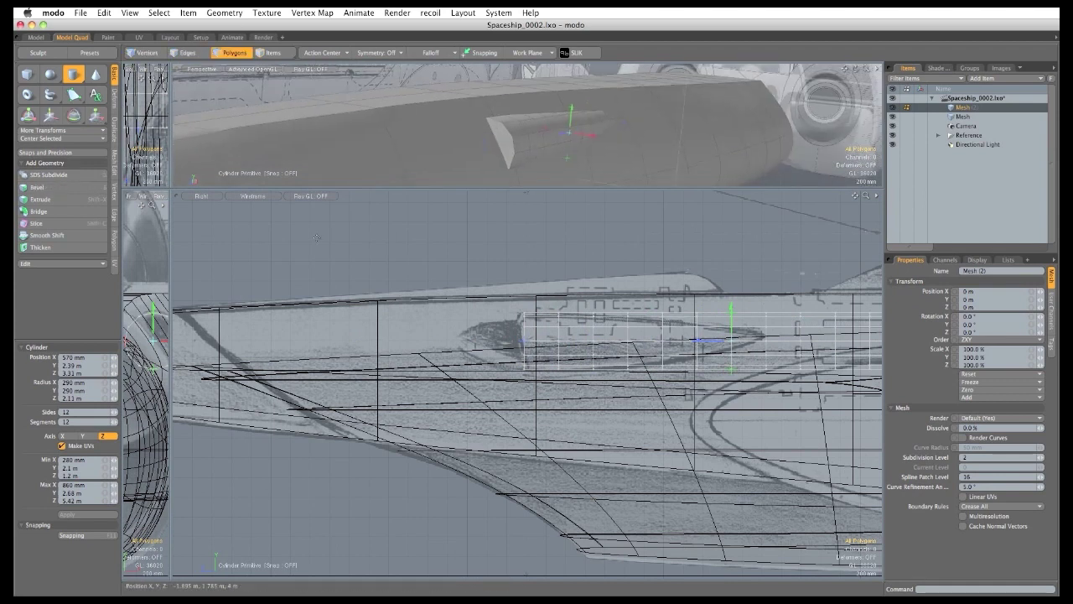
key("space")
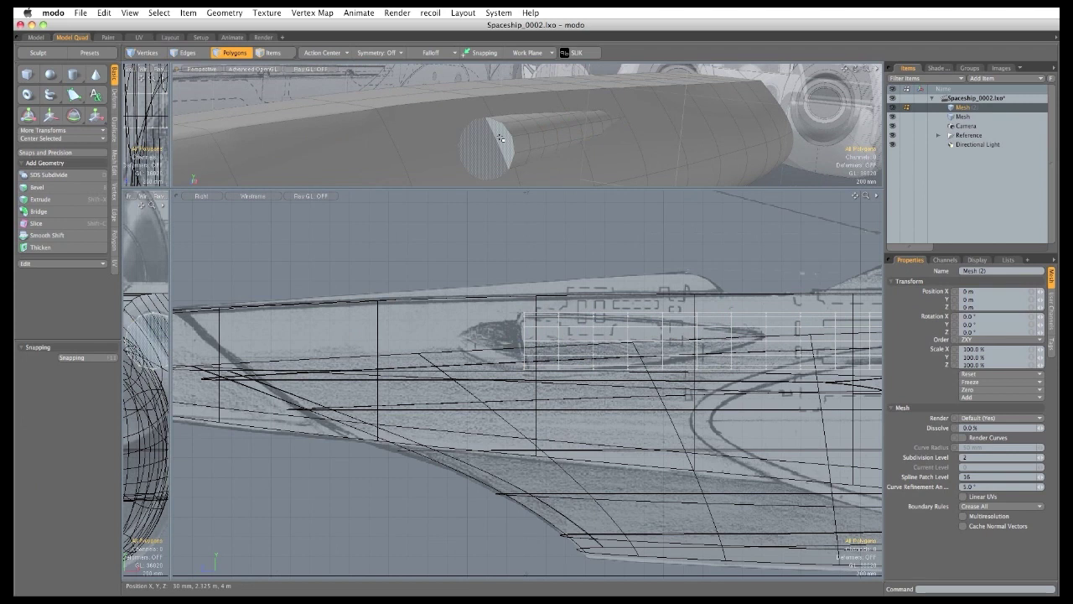
Bevel the polygon capping the cylinder's front end and clear the selection.
key("b")
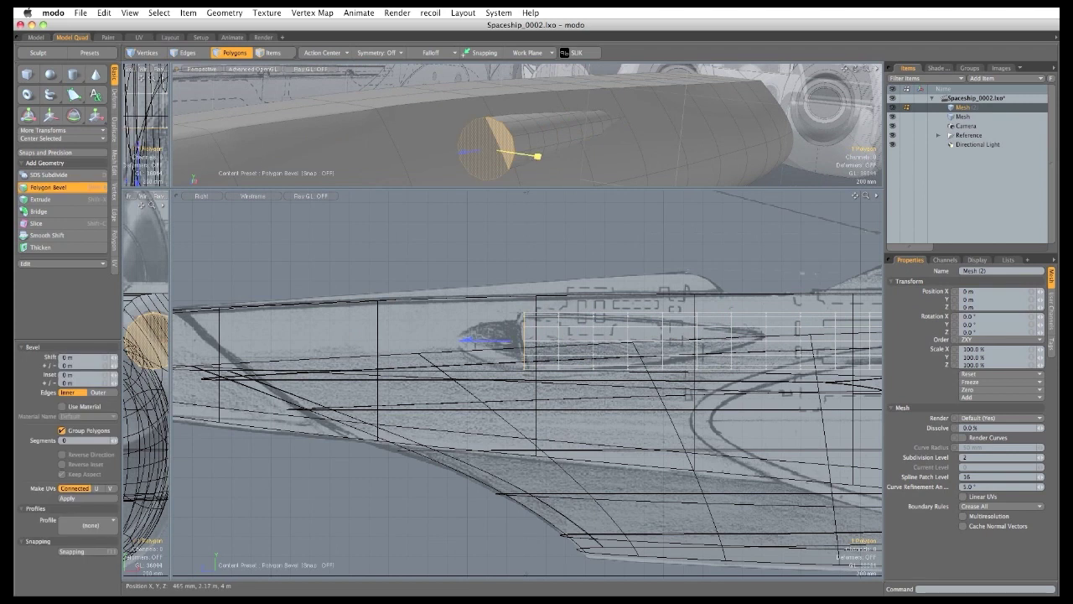
key("space")
left_click(773, 144)
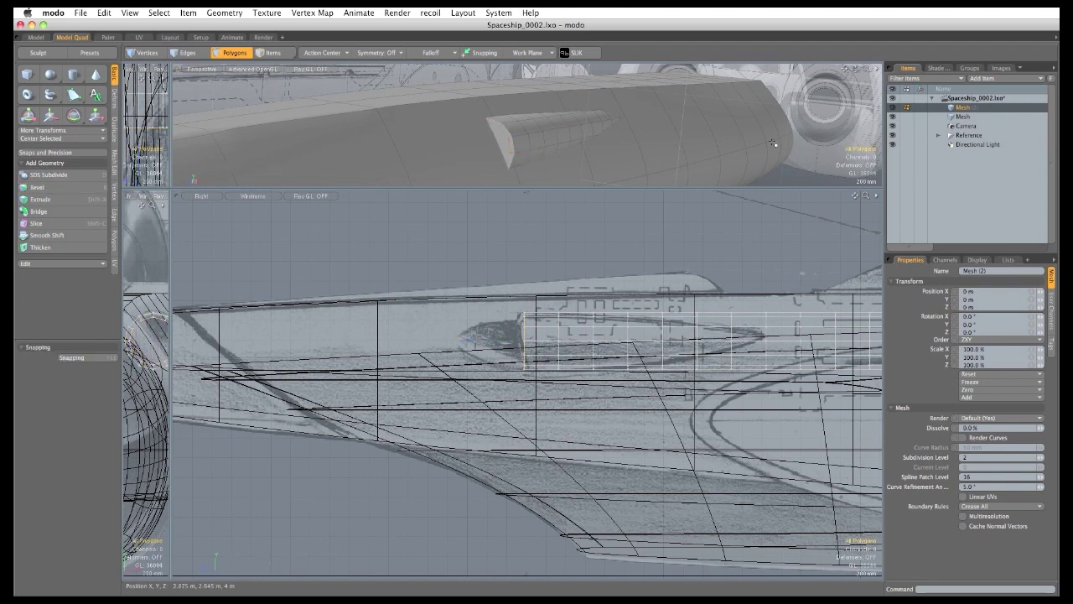
Select the edge loop around the cylinder's front rim, set its edge weight to 17.5%, and clear the selection.
key("1")
key("2")
double_click(509, 131)
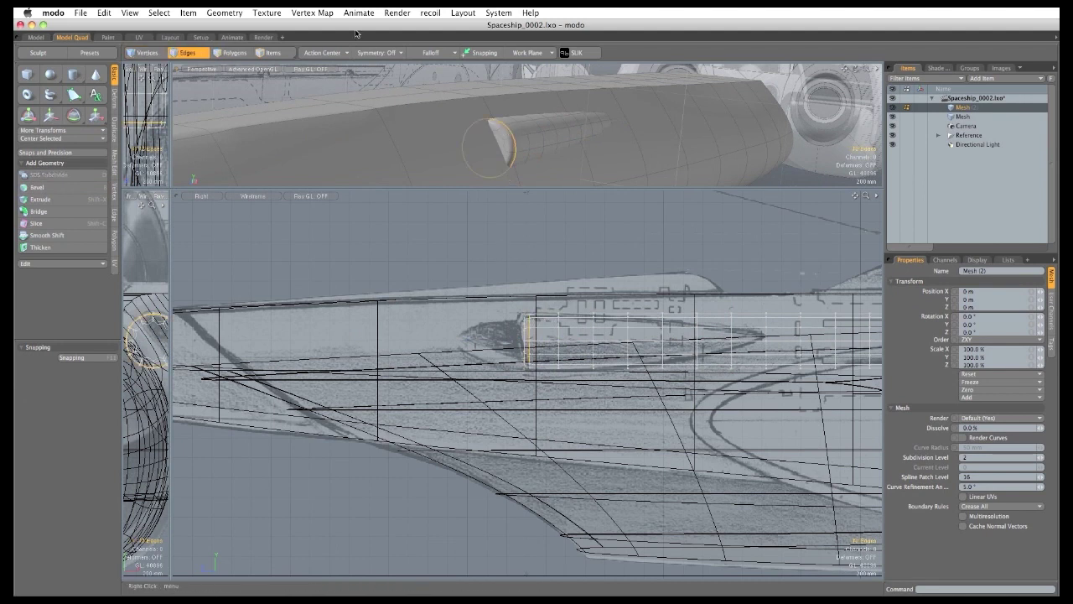
left_click(297, 13)
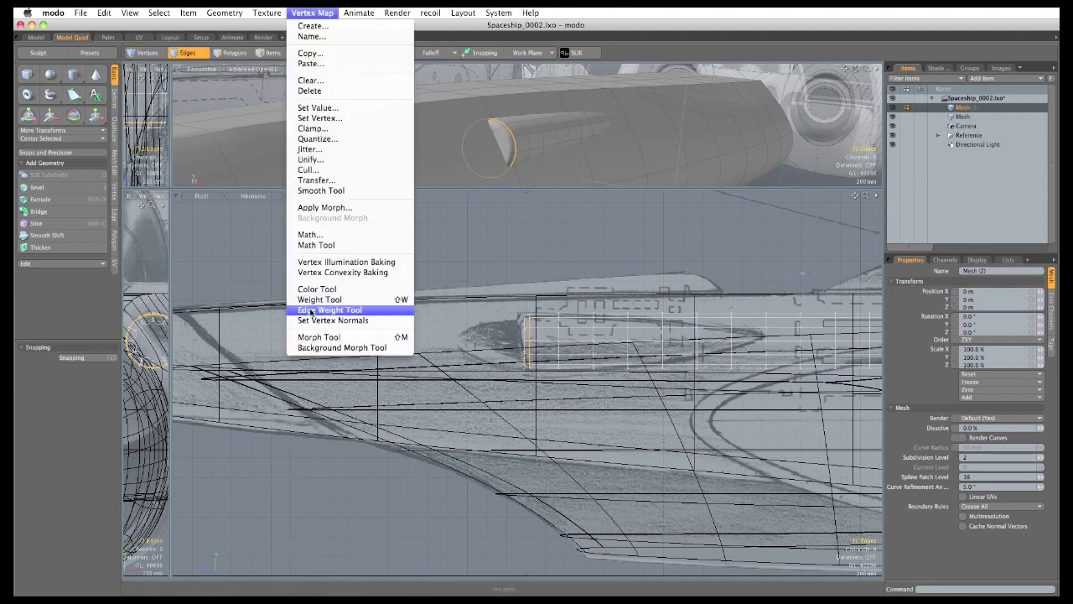
left_click(303, 308)
left_click_drag(500, 386, 495, 385)
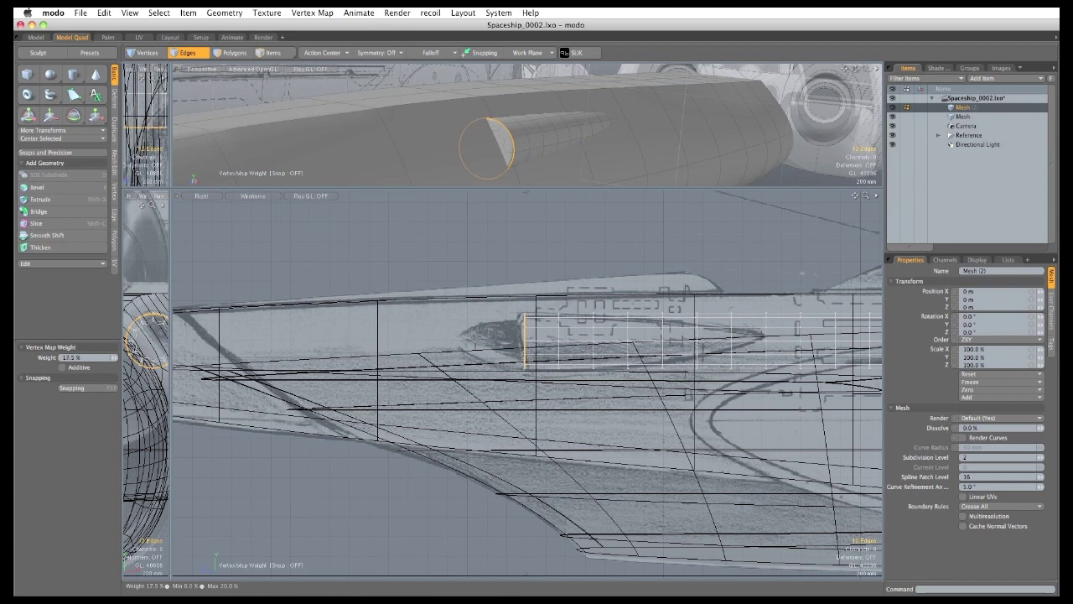
key("space")
left_click(303, 266)
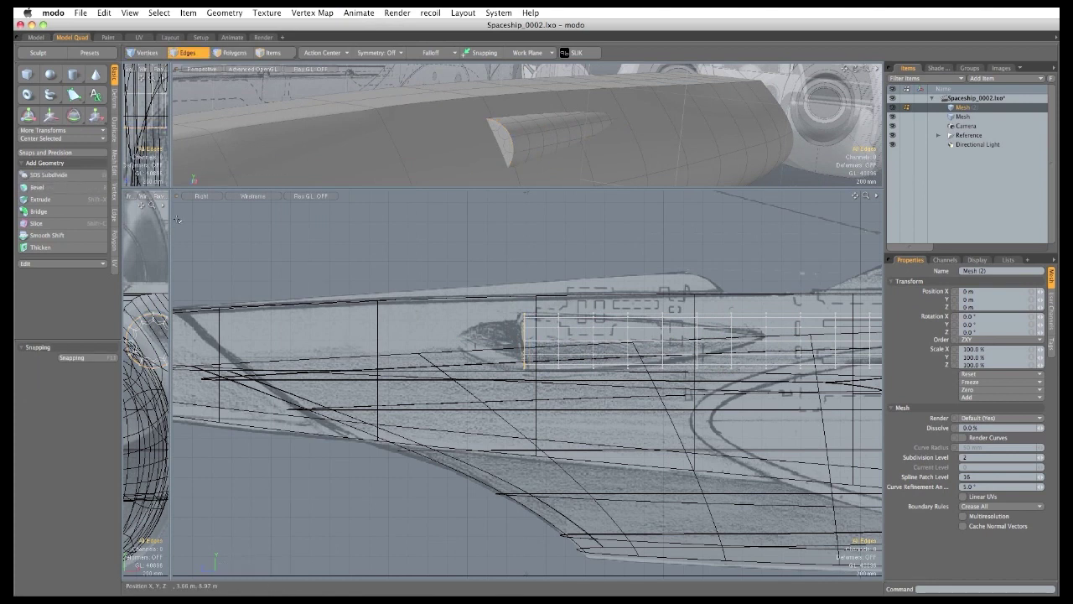
Set the action center to Origin and mirror the cylinder to the opposite side of the hull.
left_click_drag(167, 227, 701, 226)
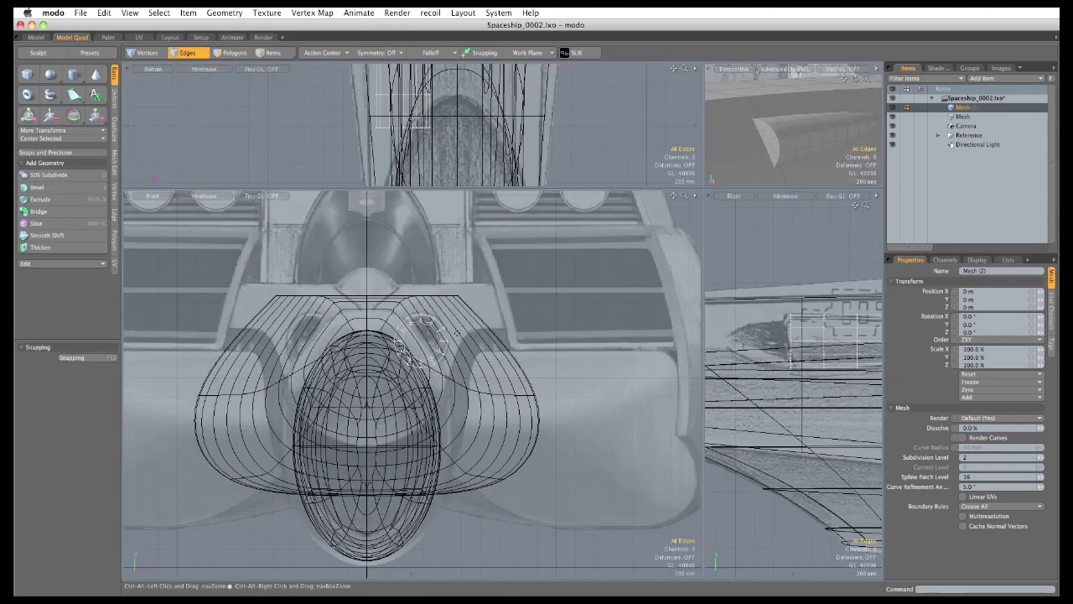
left_click(324, 52)
left_click(326, 97)
left_click(115, 128)
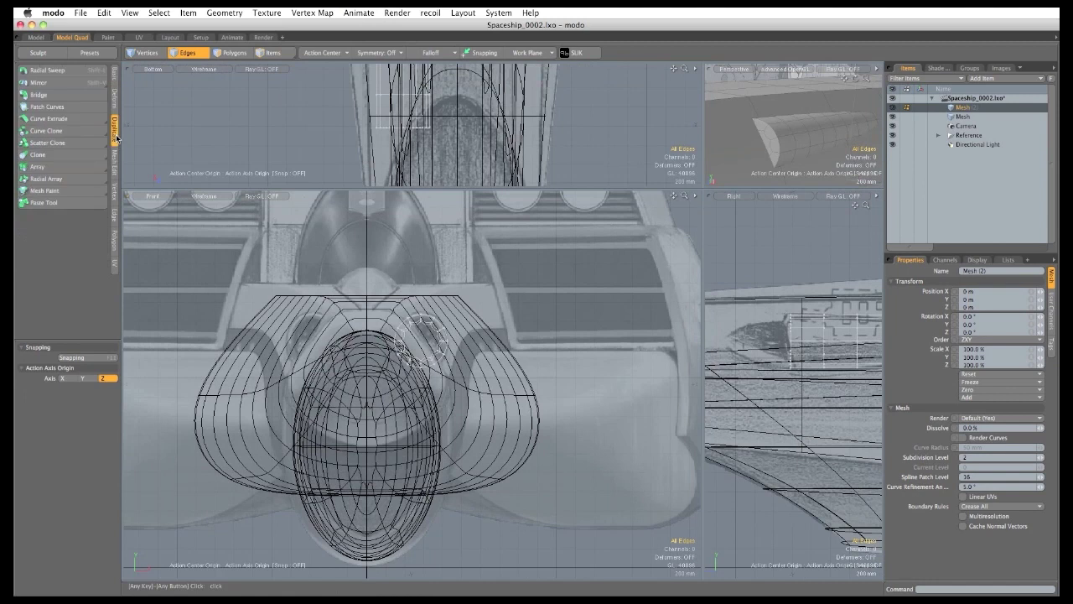
left_click(76, 83)
left_click(364, 565)
key("space")
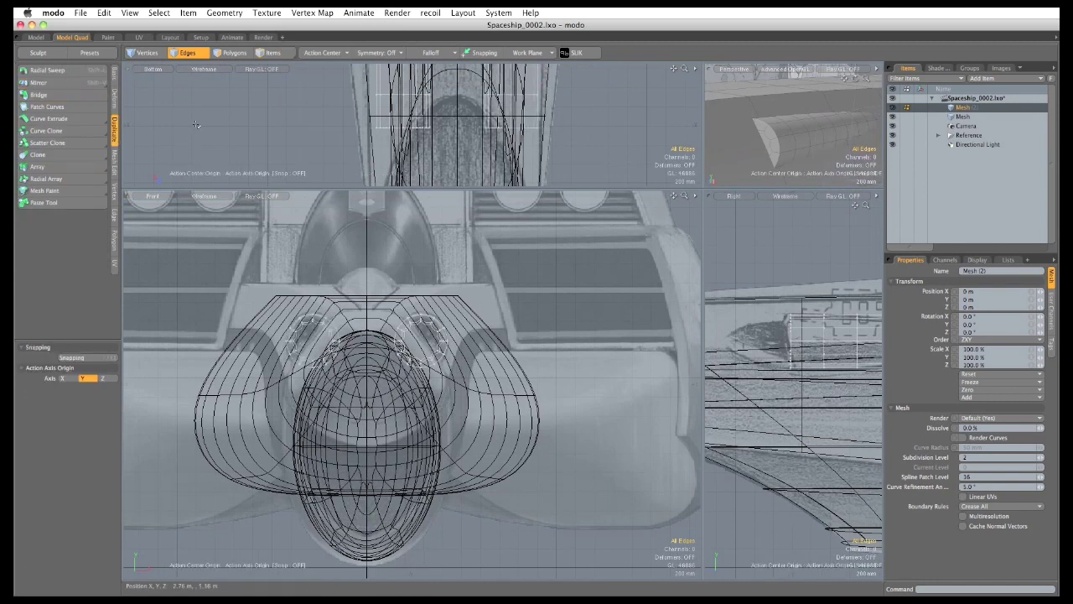
Cut both cylinders from Mesh (2) and paste them into the hull's Mesh item.
key("super+x")
left_click(963, 116)
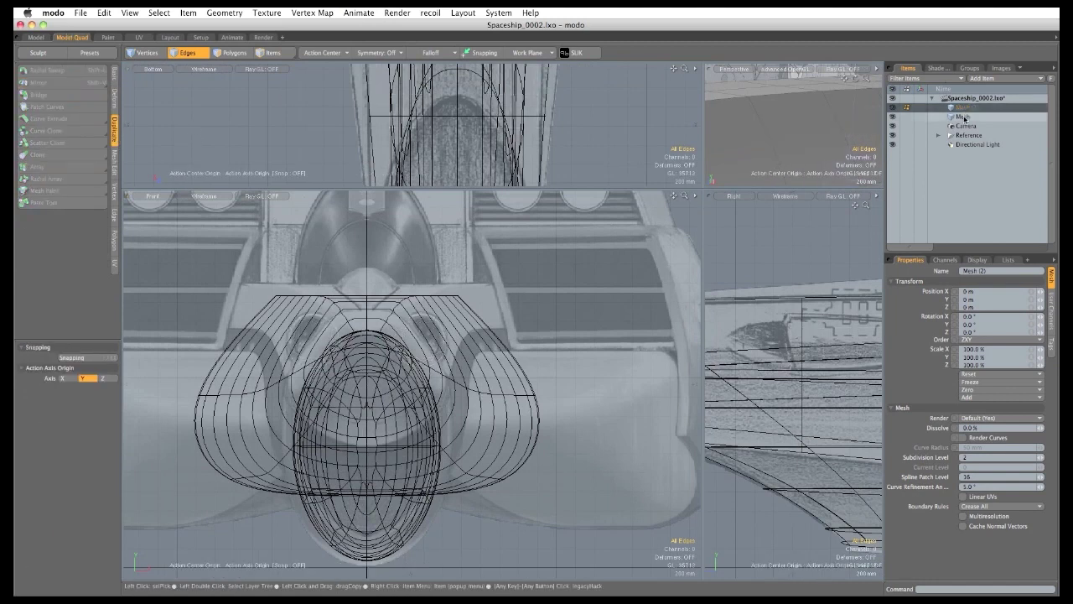
key("super+v")
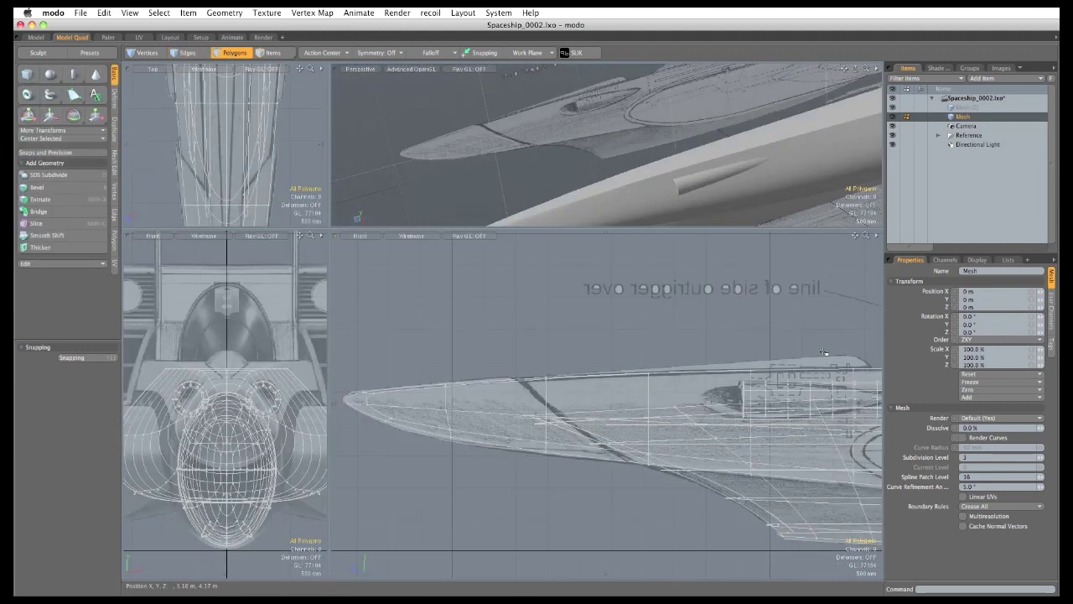
In the empty Mesh (2) item, draw a Z-axis capsule of about 360 mm radius centred on the hull's top line.
left_click(960, 107)
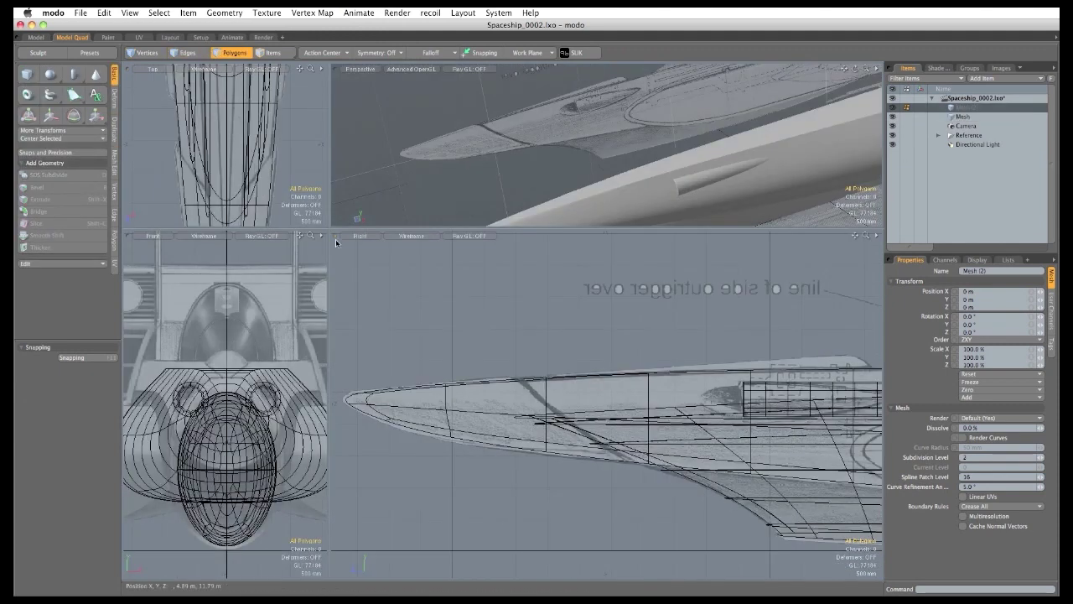
left_click_drag(330, 229, 472, 221)
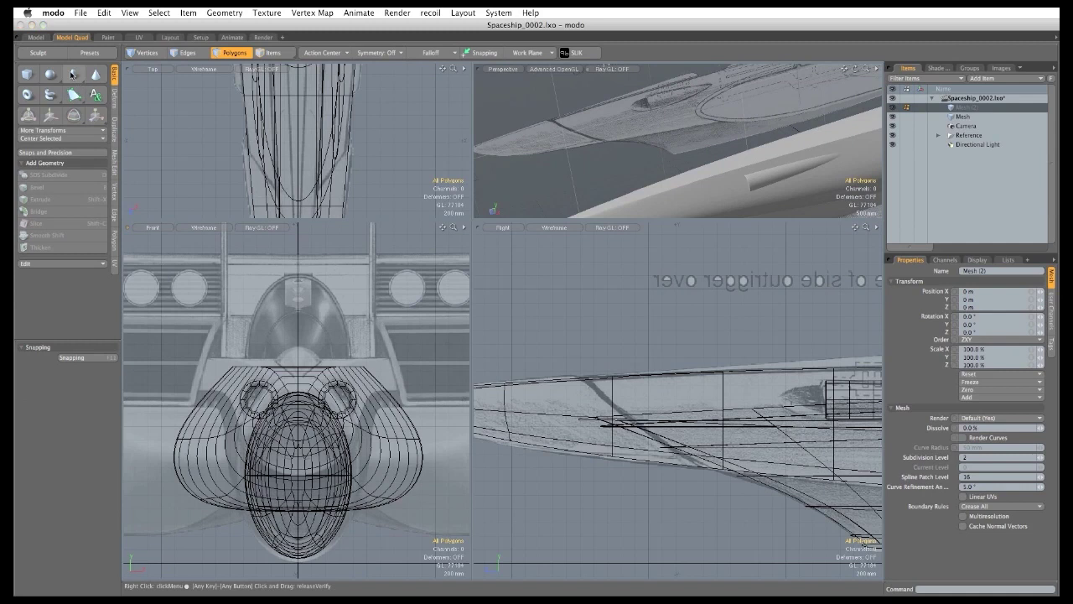
left_click(72, 74)
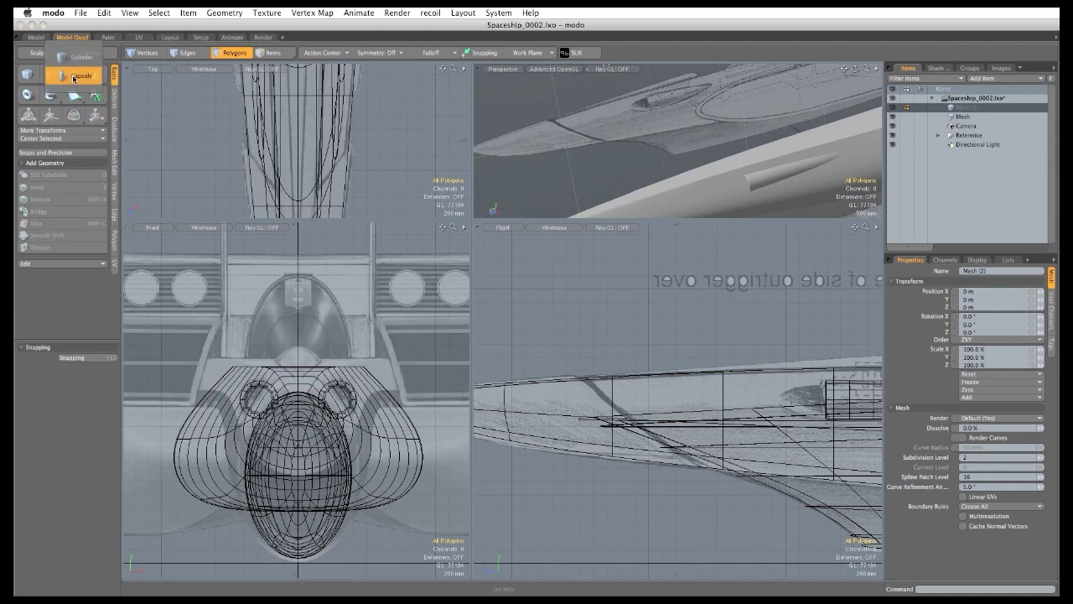
left_click(81, 75)
key("ctrl")
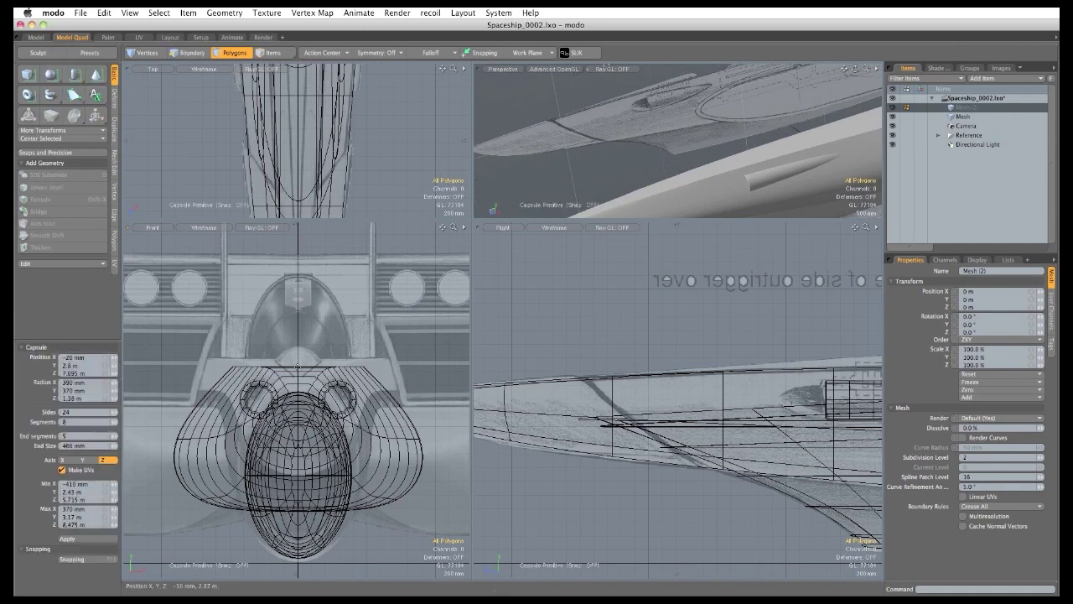
left_click_drag(298, 364, 297, 339, "ctrl")
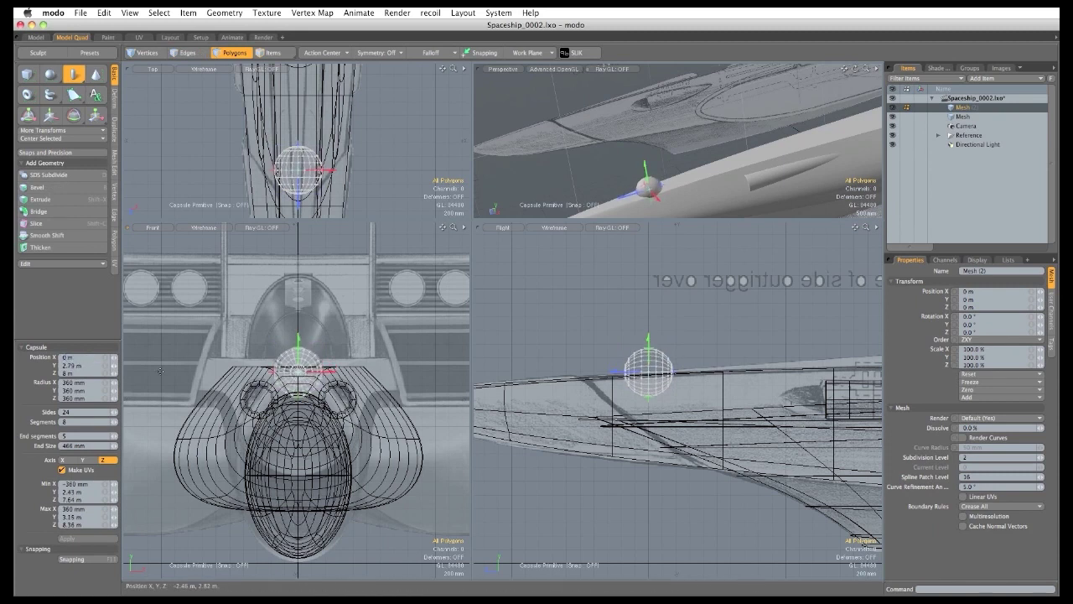
Lengthen the capsule along the hull to a Z radius of about 2.49 m and set its end size to 380 mm.
left_click_drag(676, 374, 716, 374)
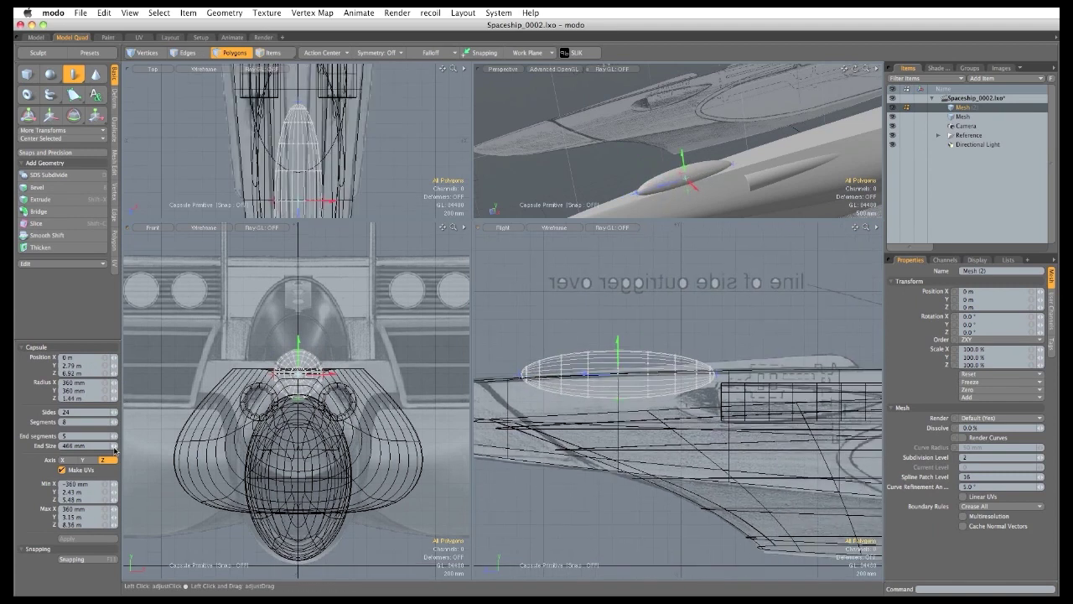
left_click_drag(115, 450, 91, 450)
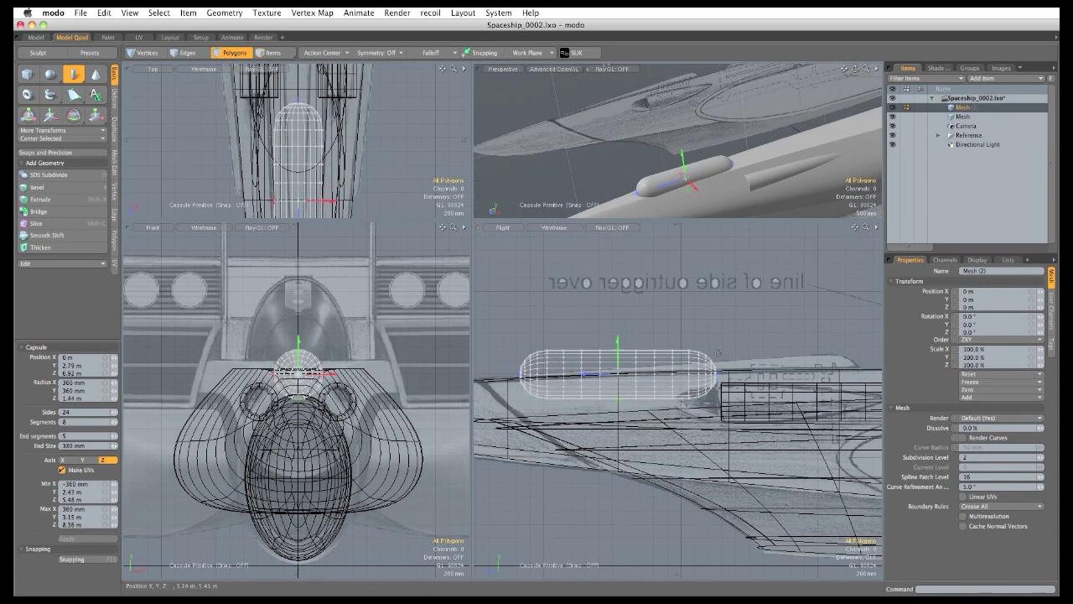
left_click_drag(719, 373, 862, 374)
left_click_drag(721, 419, 763, 433, "alt")
scroll(763, 434, "down", 3)
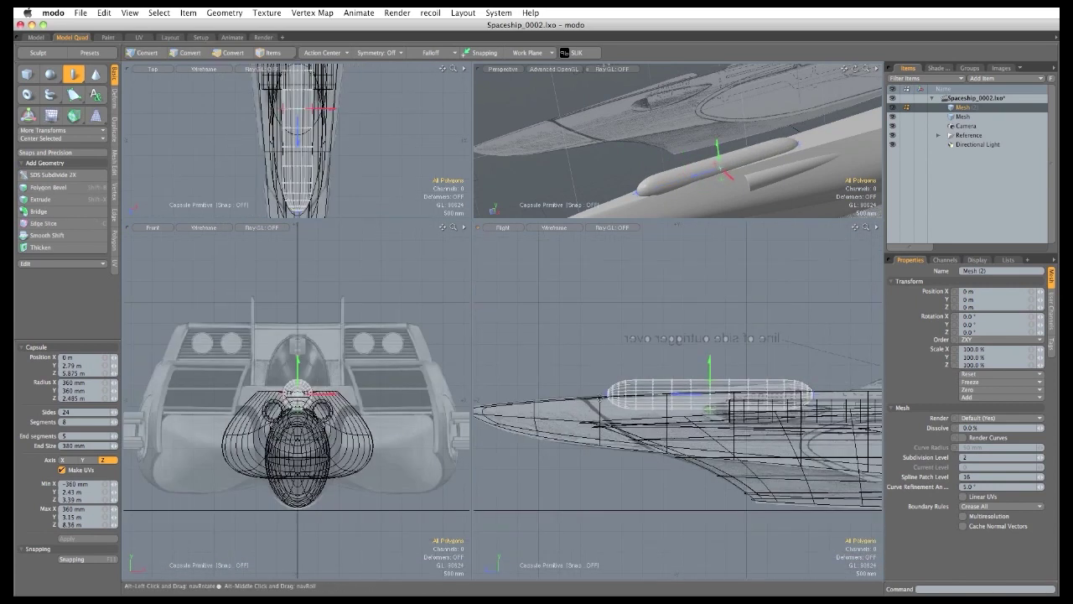
Extend the capsule's front end toward the nose to a Z radius of about 3.34 m and set its end size to 370 mm.
left_click_drag(607, 394, 536, 394)
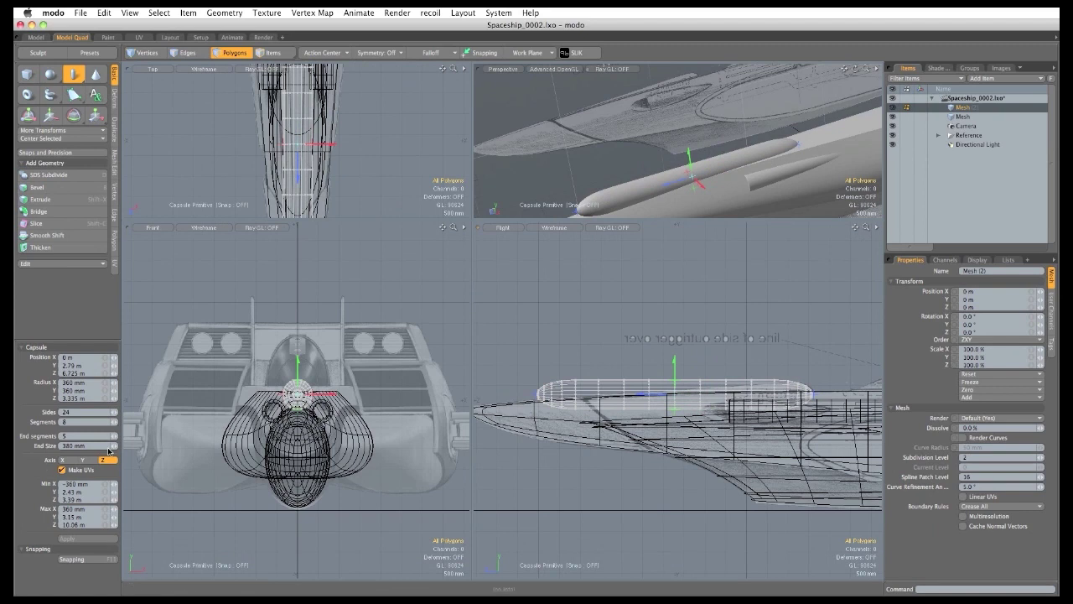
left_click_drag(114, 446, 108, 452)
mouse_move(813, 399)
left_mouse_down("ctrl+alt")
mouse_move(891, 436)
mouse_move(815, 407)
left_mouse_up("ctrl+alt")
left_click_drag(796, 407, 867, 409, "alt")
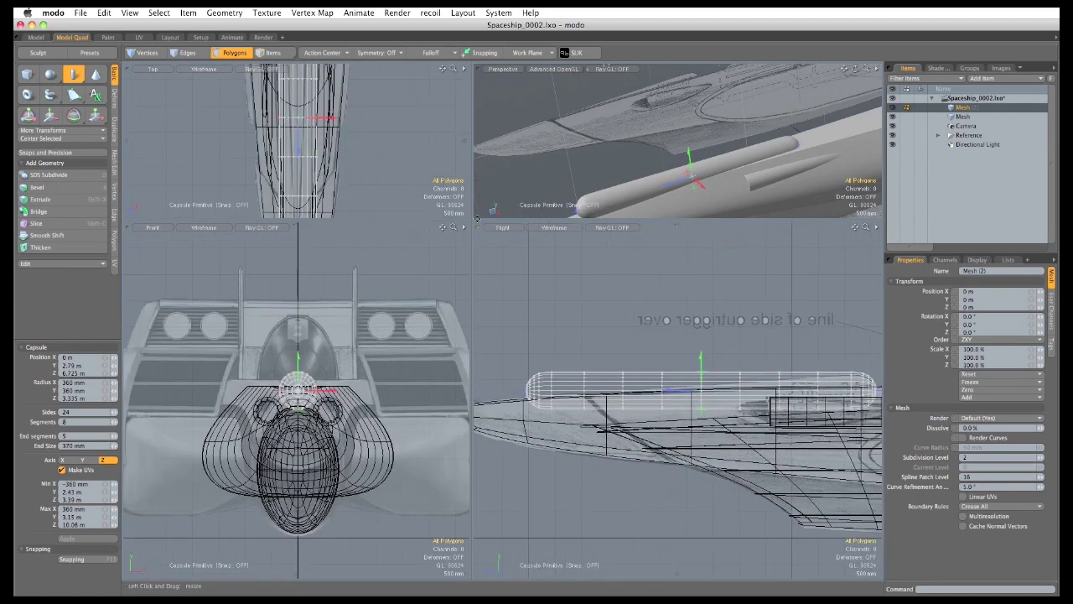
left_click_drag(475, 220, 278, 199)
left_click_drag(614, 320, 547, 314, "alt")
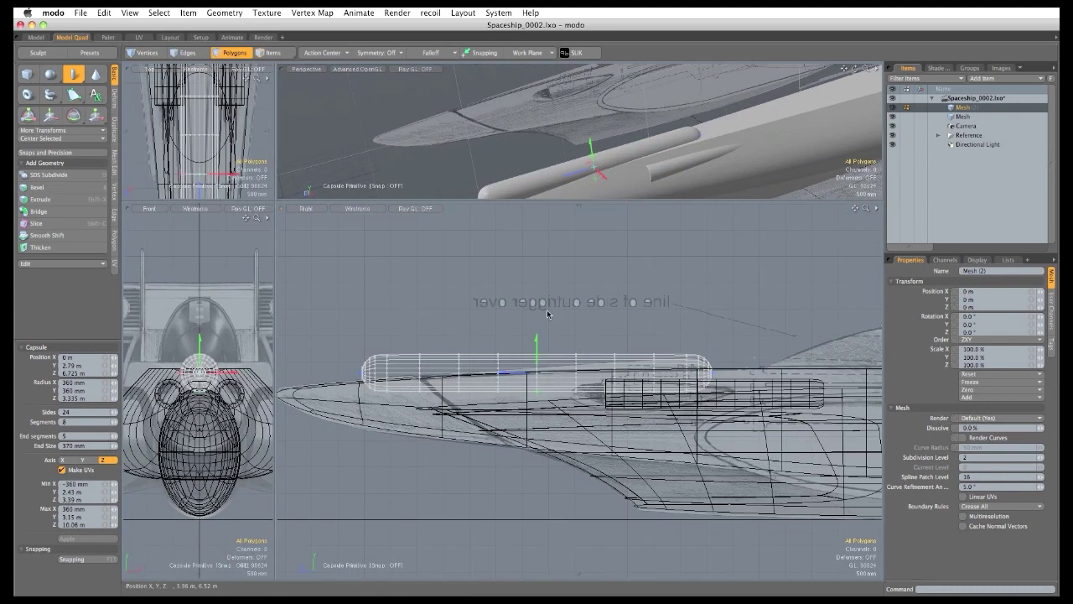
key("space")
Rotate the capsule nearly 5° on X about its rear end so its front tilts down into the nose.
key("e")
left_click_drag(646, 355, 698, 380, "ctrl+alt")
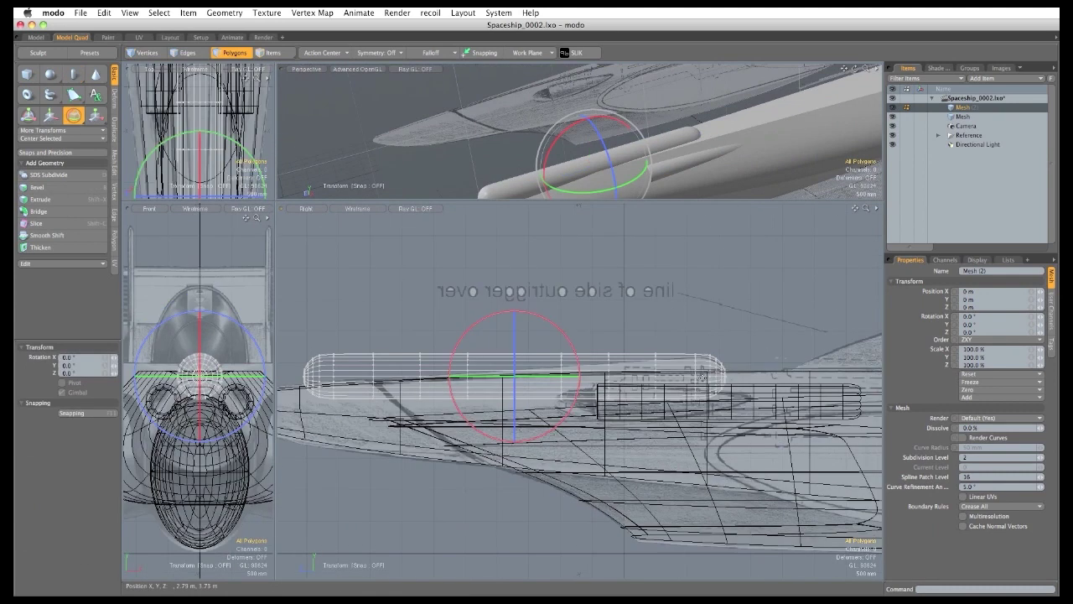
left_click(704, 376)
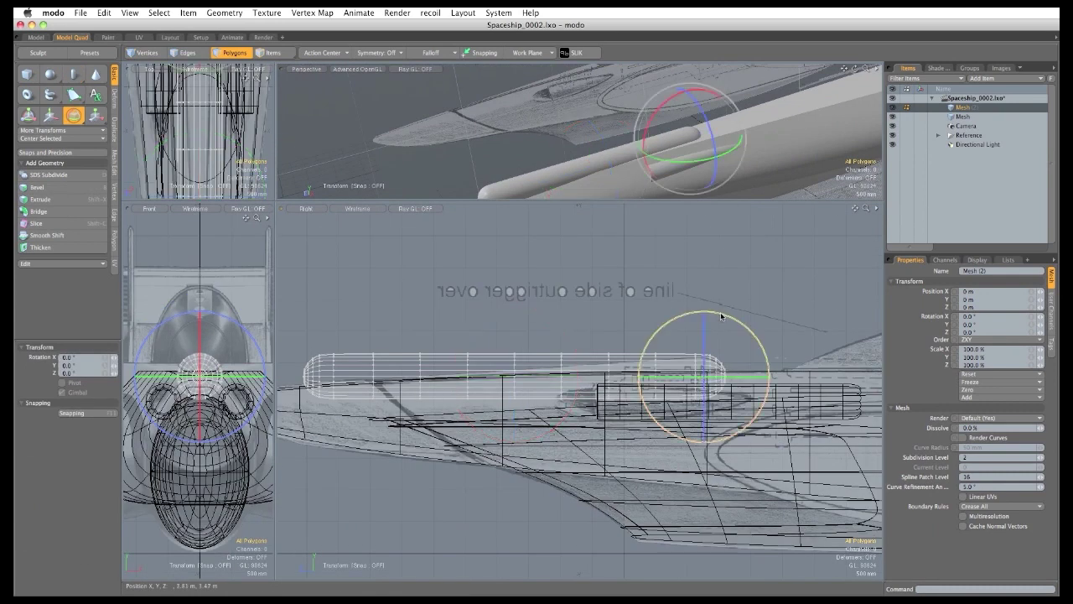
left_click_drag(721, 315, 714, 312)
left_click_drag(553, 189, 567, 337, "alt")
left_click_drag(566, 290, 585, 161, "alt")
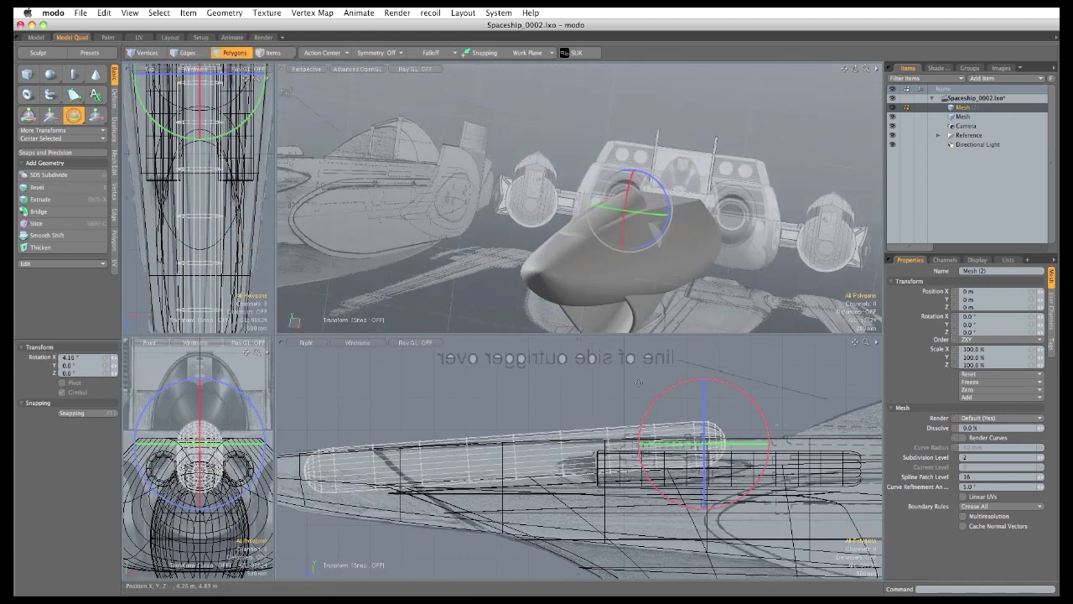
left_click_drag(656, 406, 650, 404)
left_click_drag(574, 271, 570, 344, "alt")
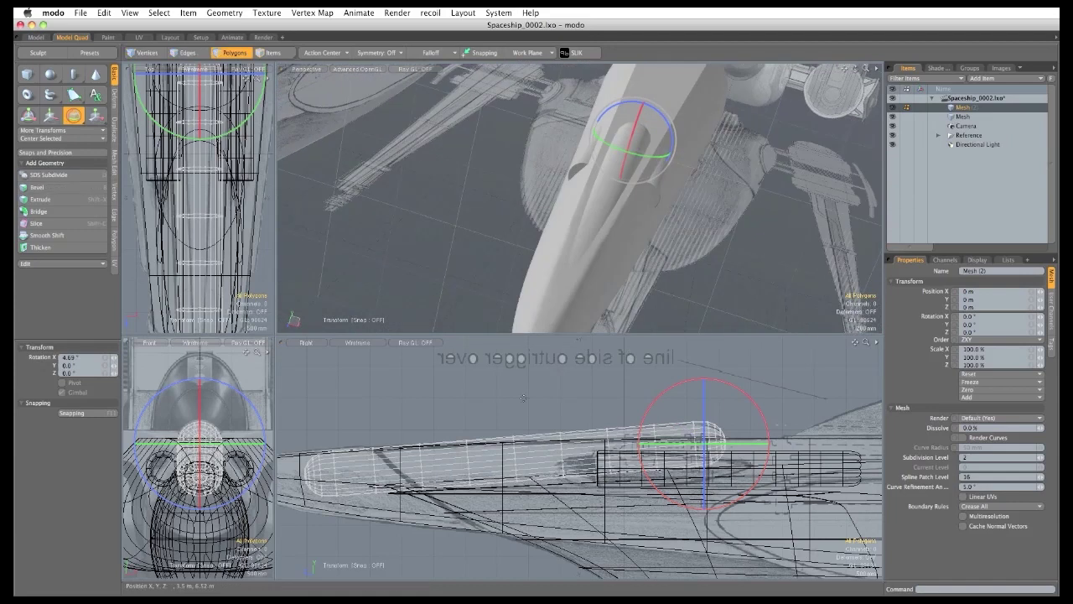
Taper the capsule toward the nose by scaling its front narrower with a reversed linear falloff running along its length.
key("space")
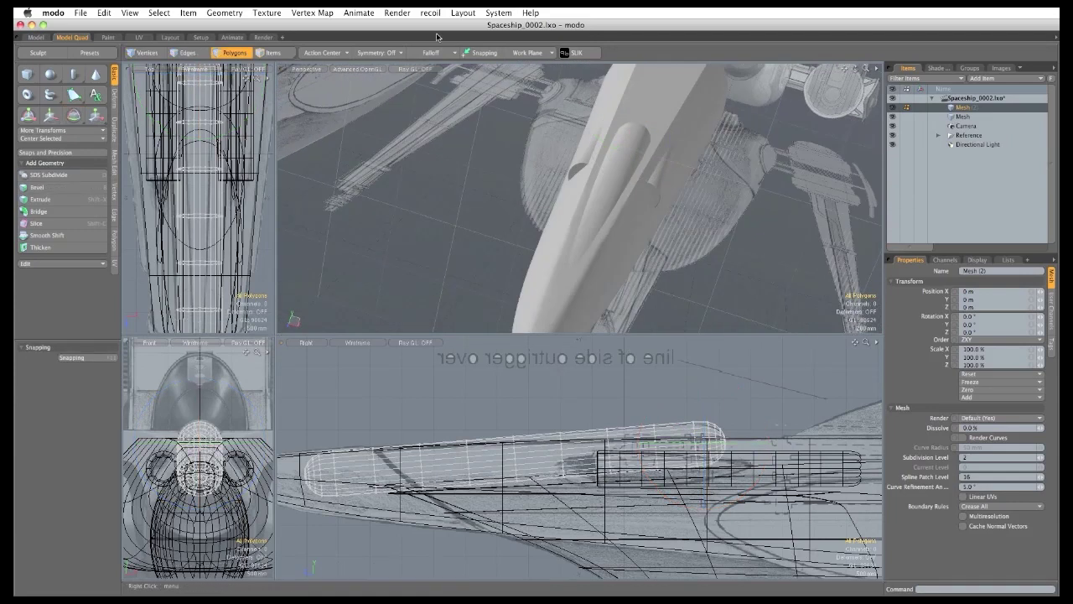
left_click(431, 52)
left_click(445, 64)
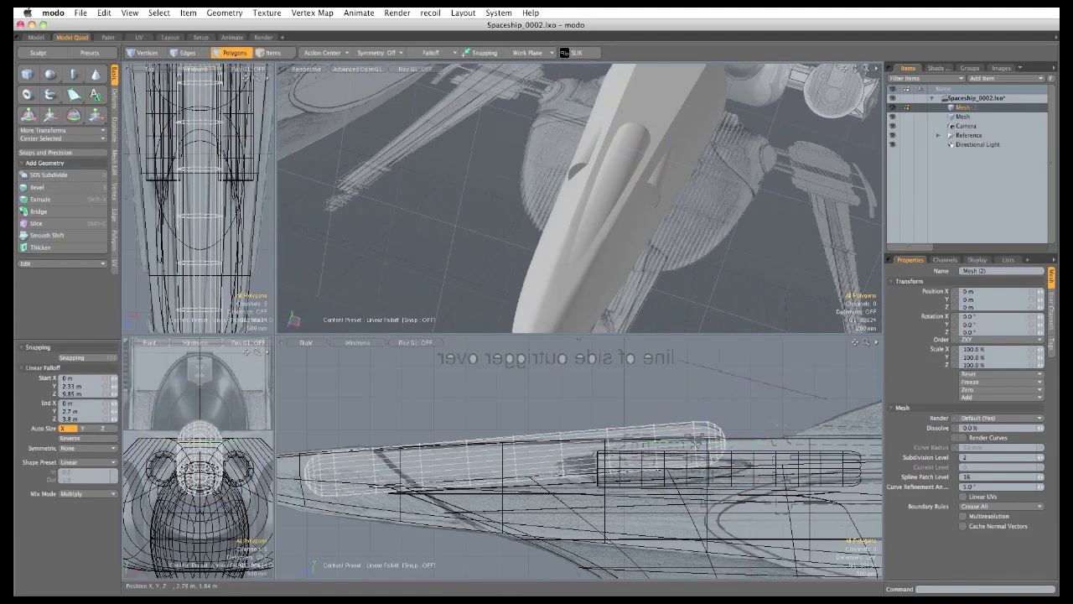
left_click_drag(694, 440, 301, 496)
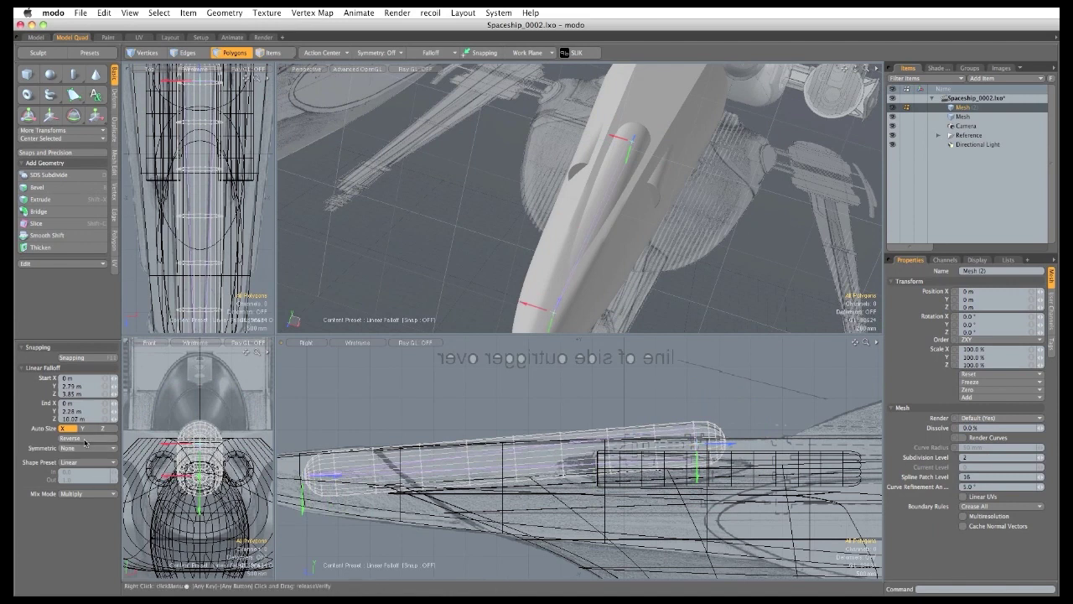
left_click(70, 438)
key("r")
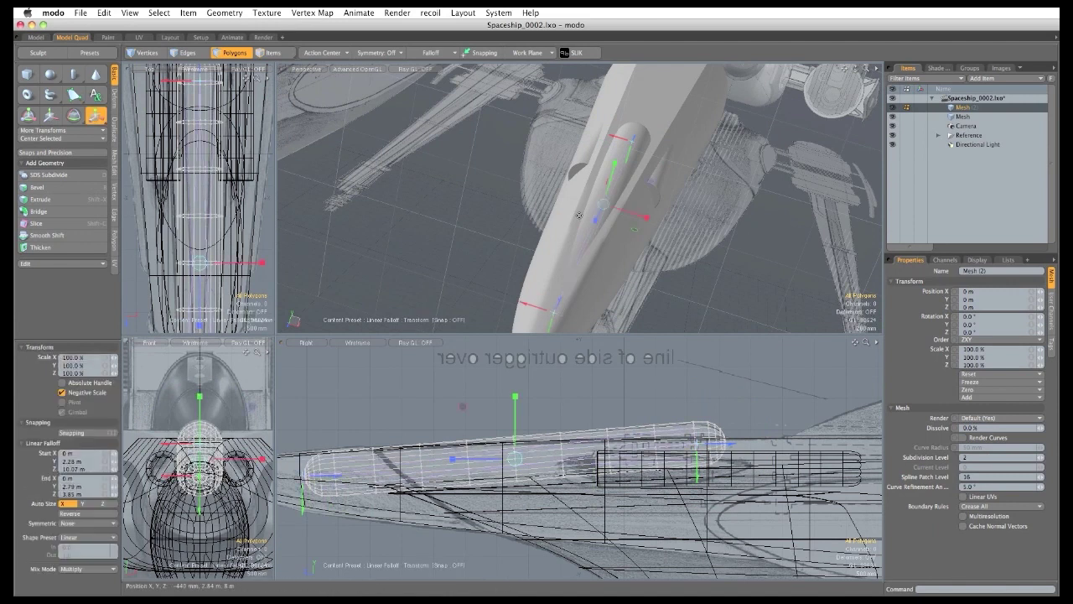
left_click_drag(648, 220, 683, 163)
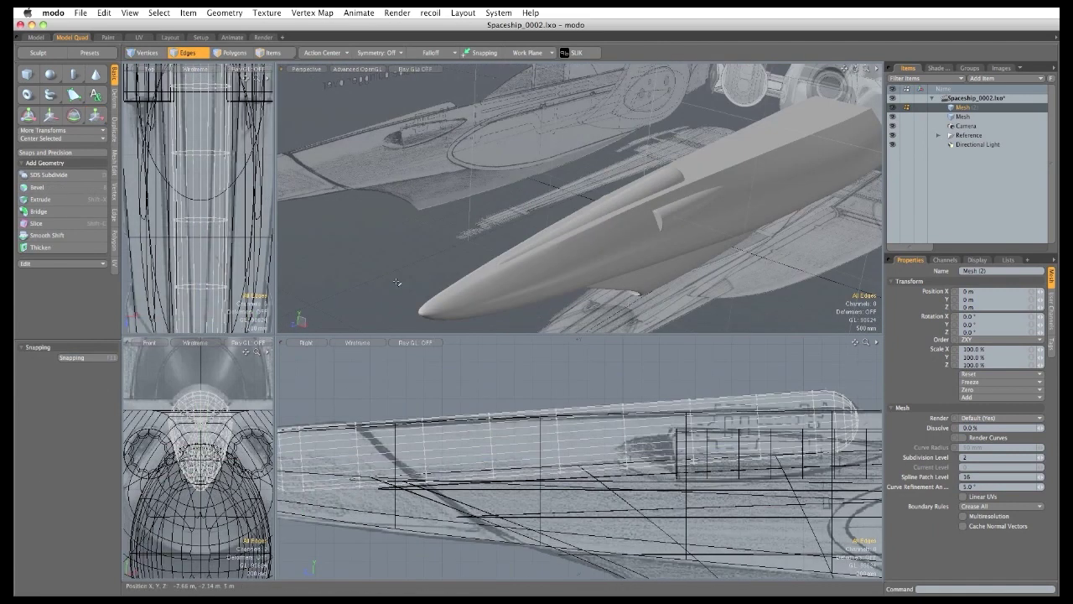
Convert the capsule to a subdivision surface, cut it from Mesh (2), and paste it into the hull's Mesh item.
key("Tab")
left_click(938, 118)
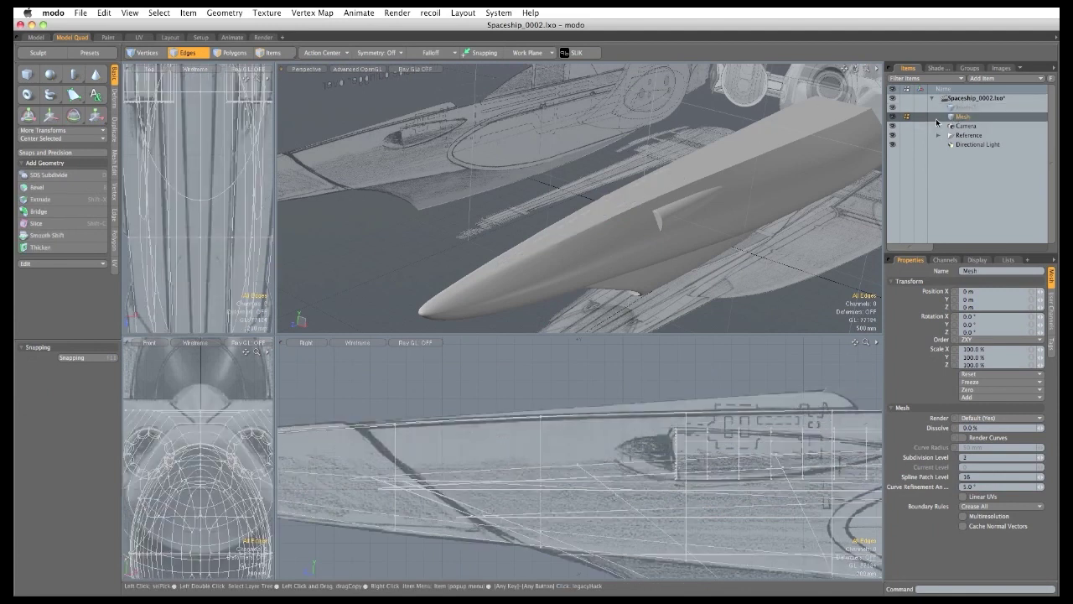
key("super+v")
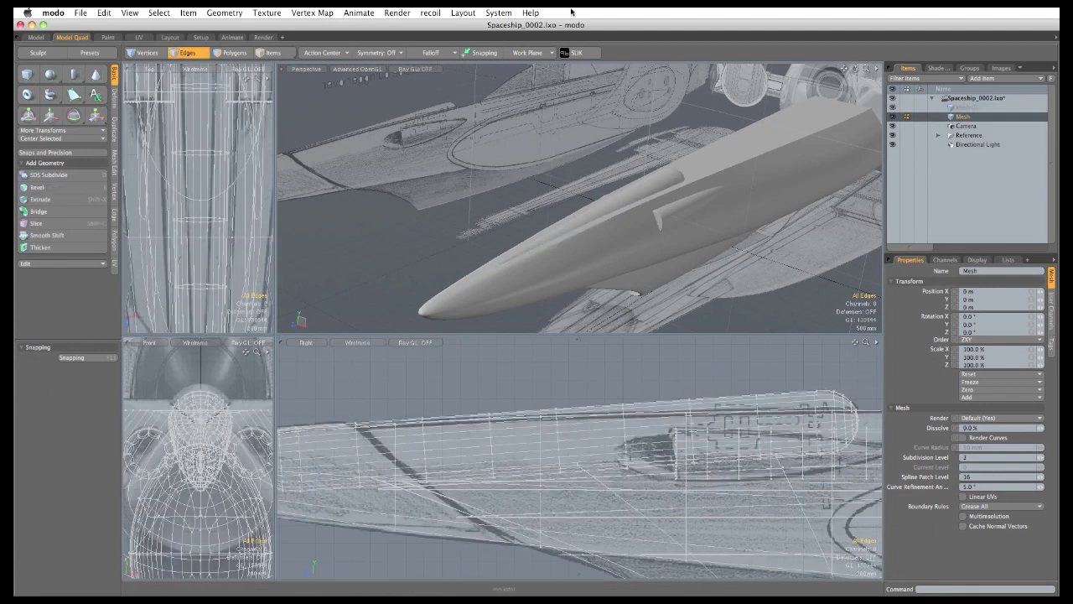
Open the scene's file commands.
left_click(80, 13)
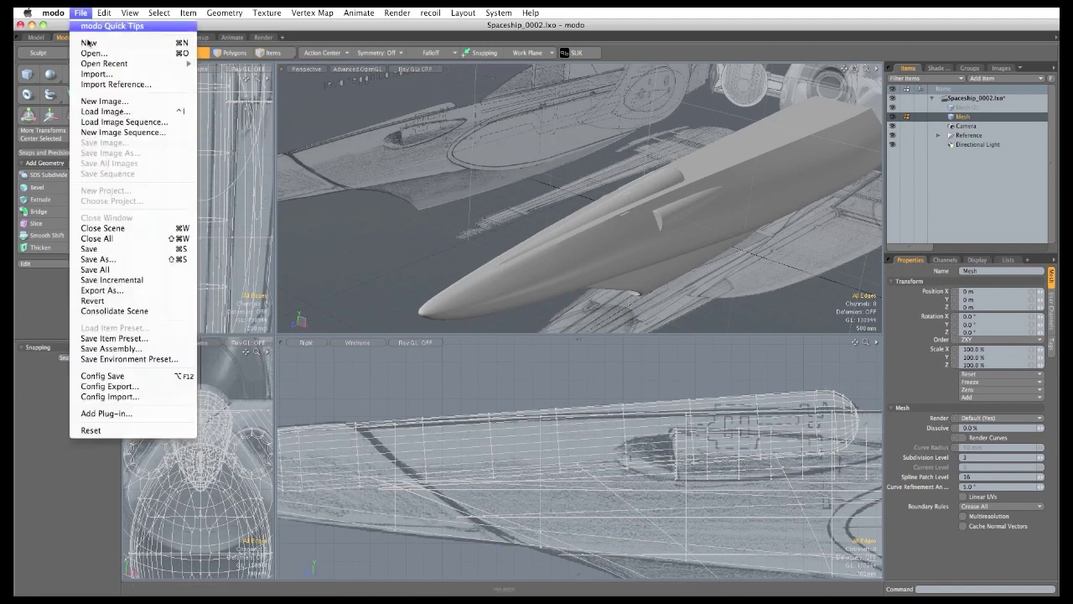
Save the scene as a new incremental version.
left_click(111, 279)
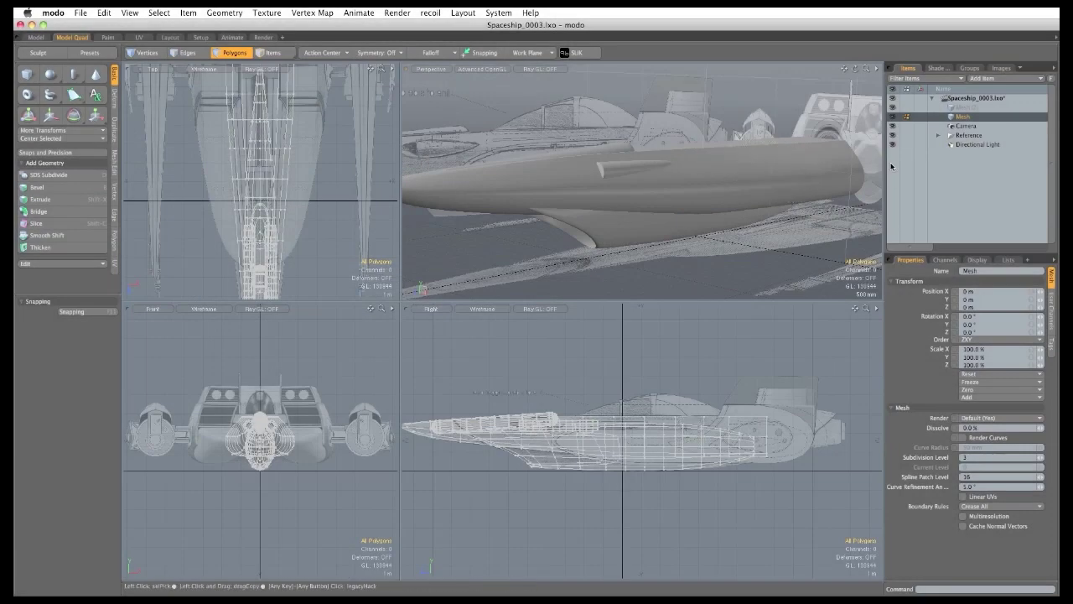
Create a Quadball sphere with a radius of about 900 mm in Mesh (2), centred at X 0 m at cockpit height.
left_click(958, 108)
left_click_drag(400, 301, 536, 295)
left_click_drag(344, 398, 394, 395, "ctrl+alt")
left_click(53, 77)
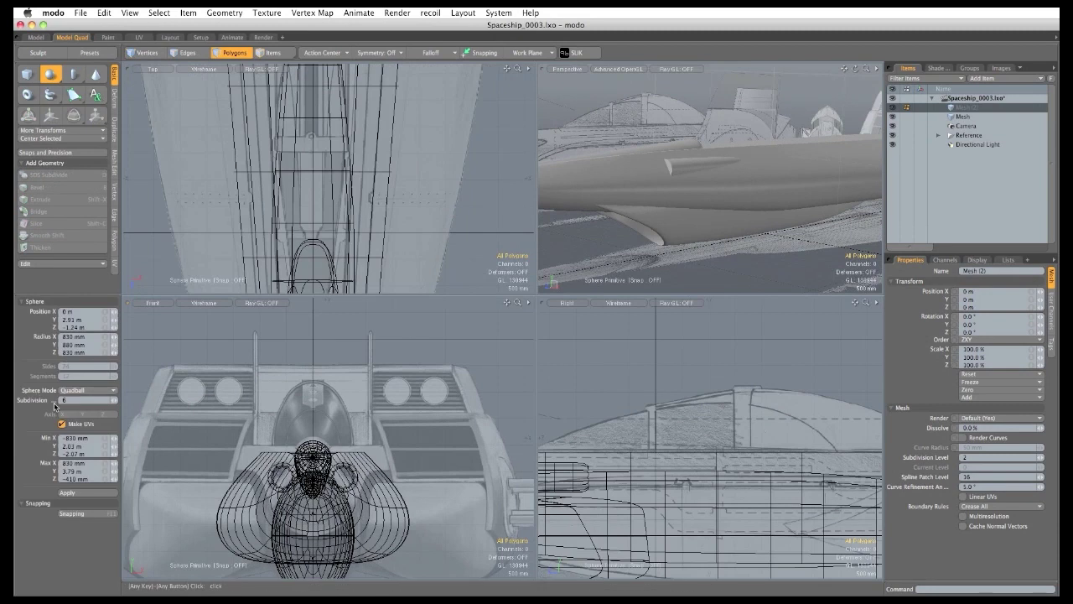
left_click_drag(312, 451, 359, 452, "ctrl")
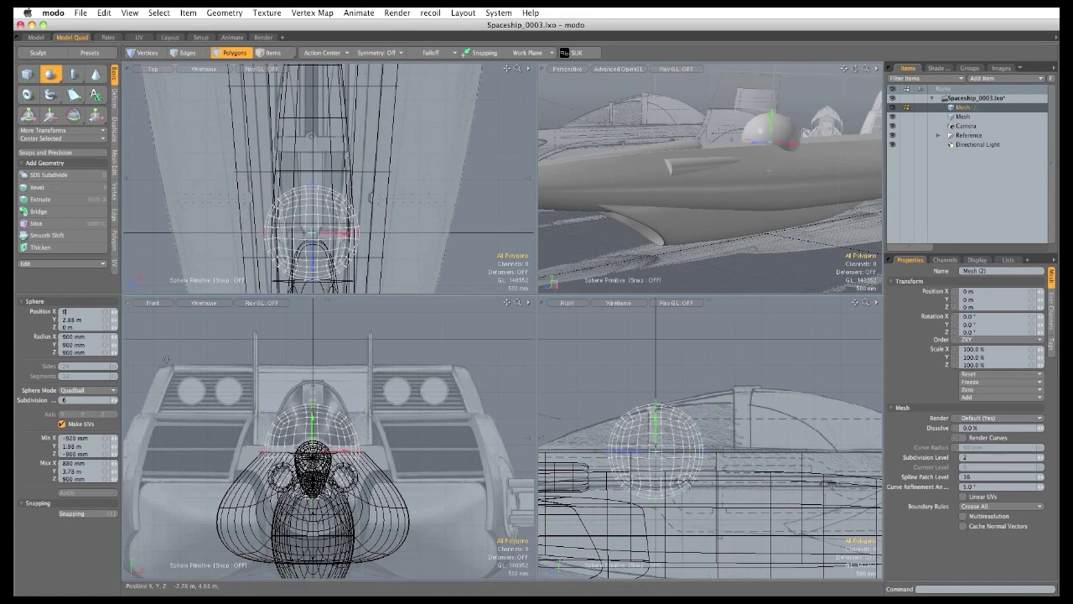
key("Return")
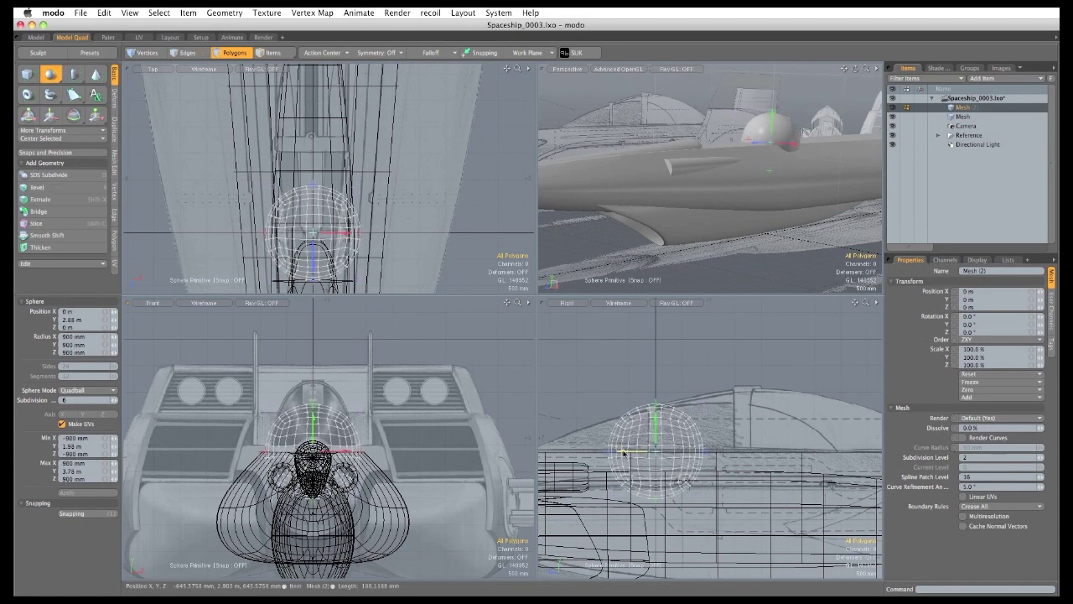
Move the sphere back to about -1.28 m in Z and narrow it in X to match the canopy width.
left_click_drag(623, 453, 691, 451)
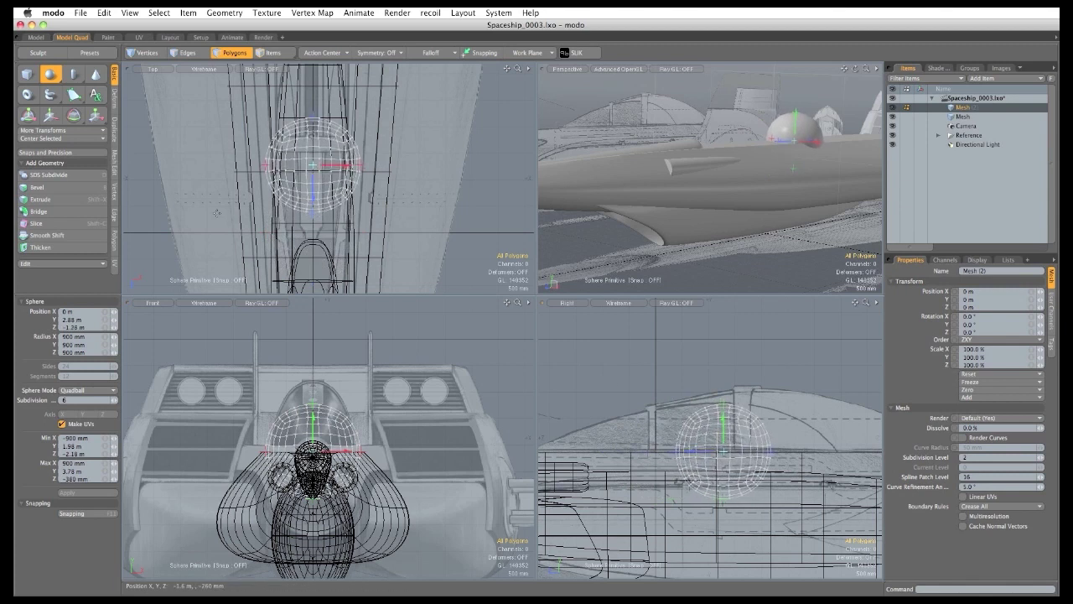
left_click_drag(320, 230, 351, 265, "alt+shift")
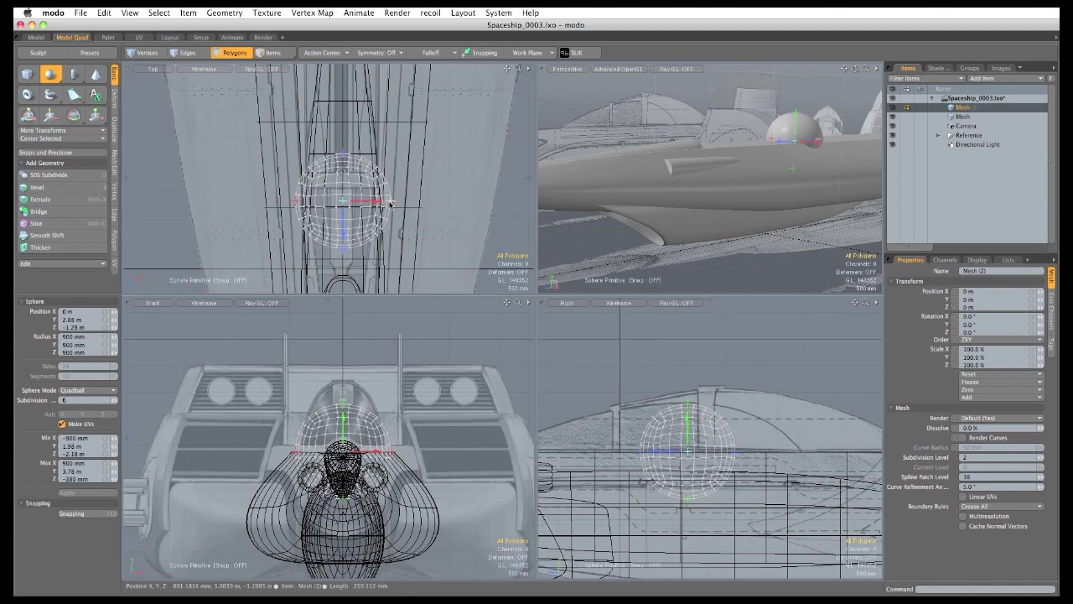
left_click_drag(392, 201, 376, 202)
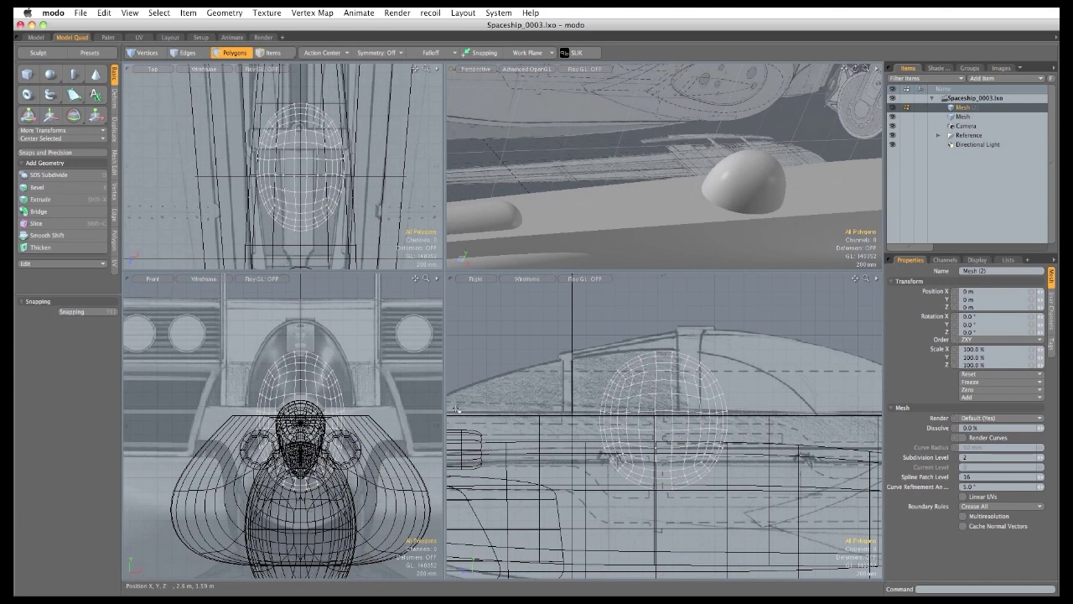
Stretch the rear of the sphere by about -1.31 m in Z using a linear falloff from Z -2.18 m to -1.28 m.
left_click(432, 54)
left_click(433, 61)
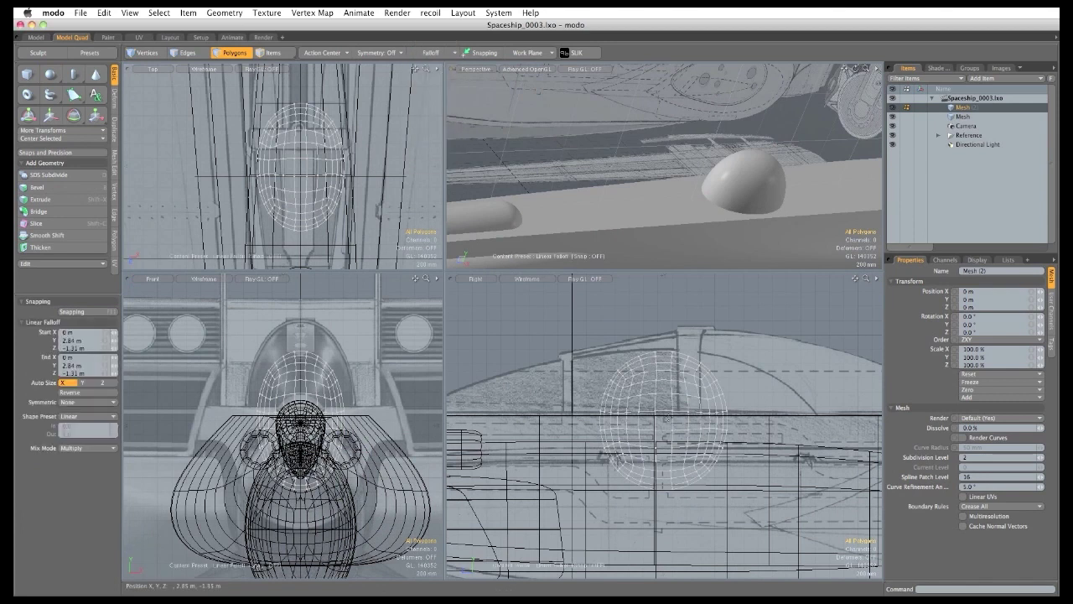
key("w")
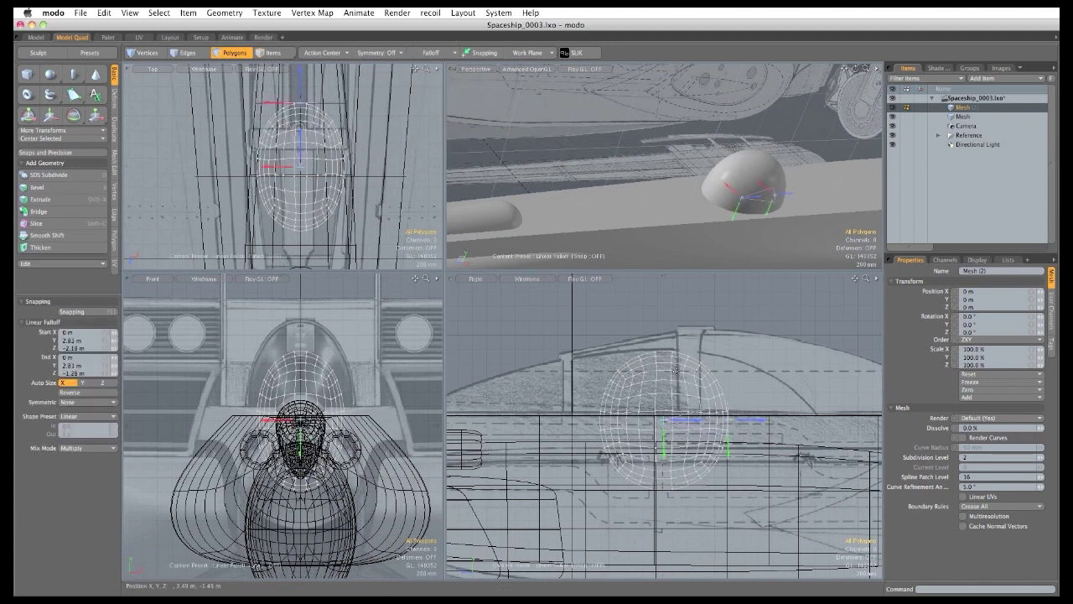
left_click_drag(616, 419, 721, 419)
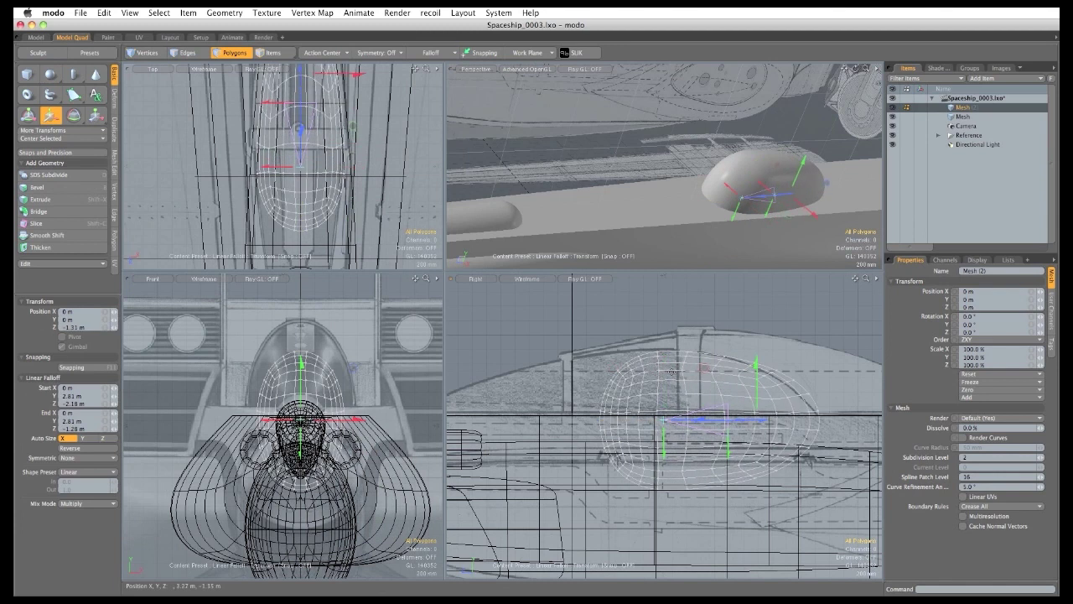
key("q")
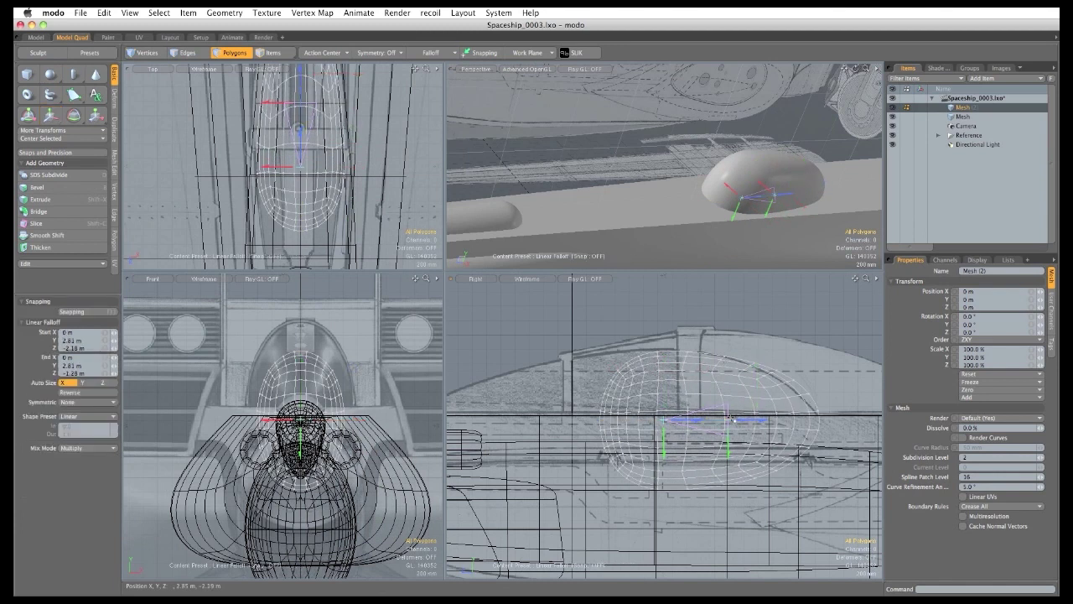
Scale the canopy's rear to about 56% in Y using an Ease-Out linear falloff from Z -3.46 m to -1.97 m.
left_click_drag(746, 420, 838, 420)
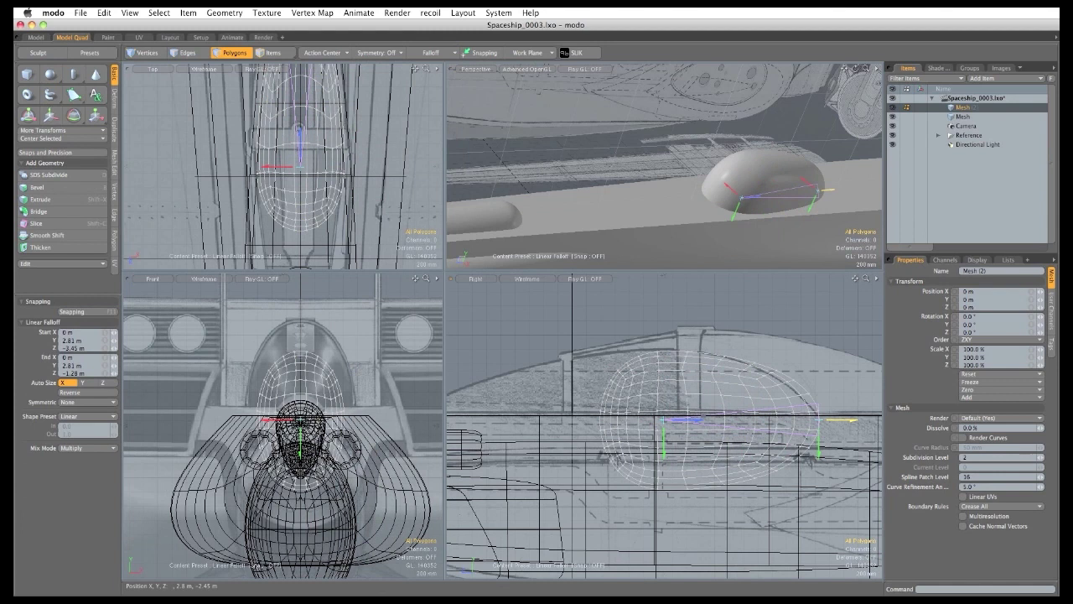
left_click_drag(697, 420, 752, 419)
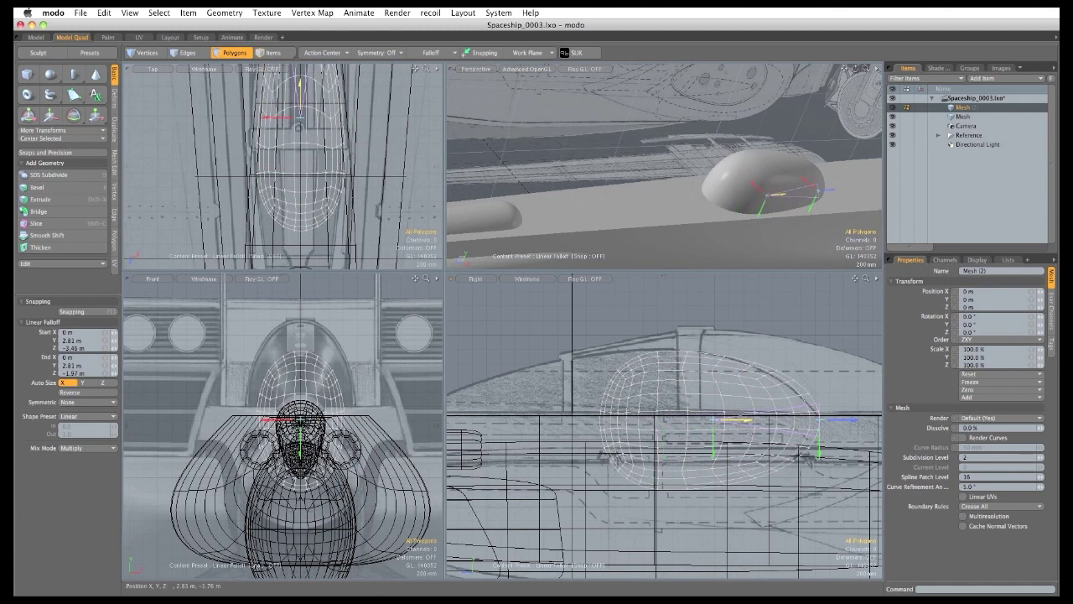
left_click(91, 416)
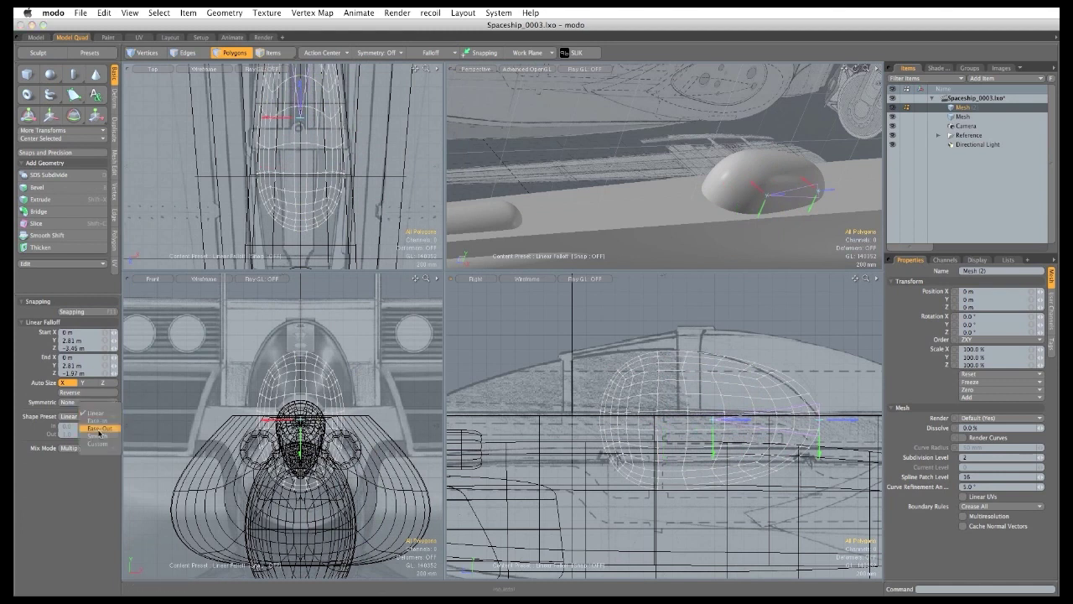
left_click(100, 428)
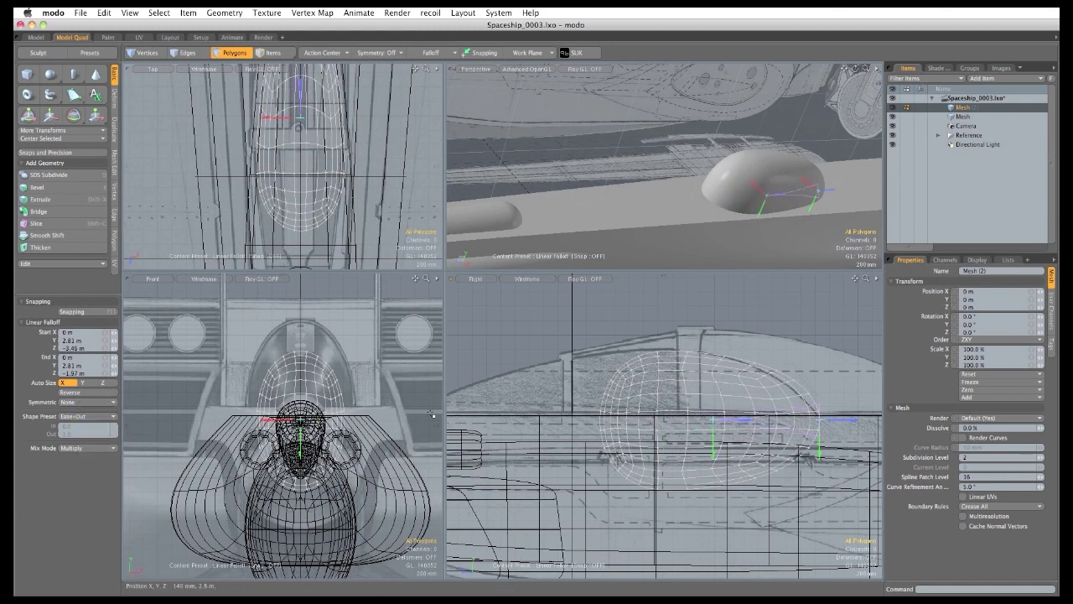
key("y")
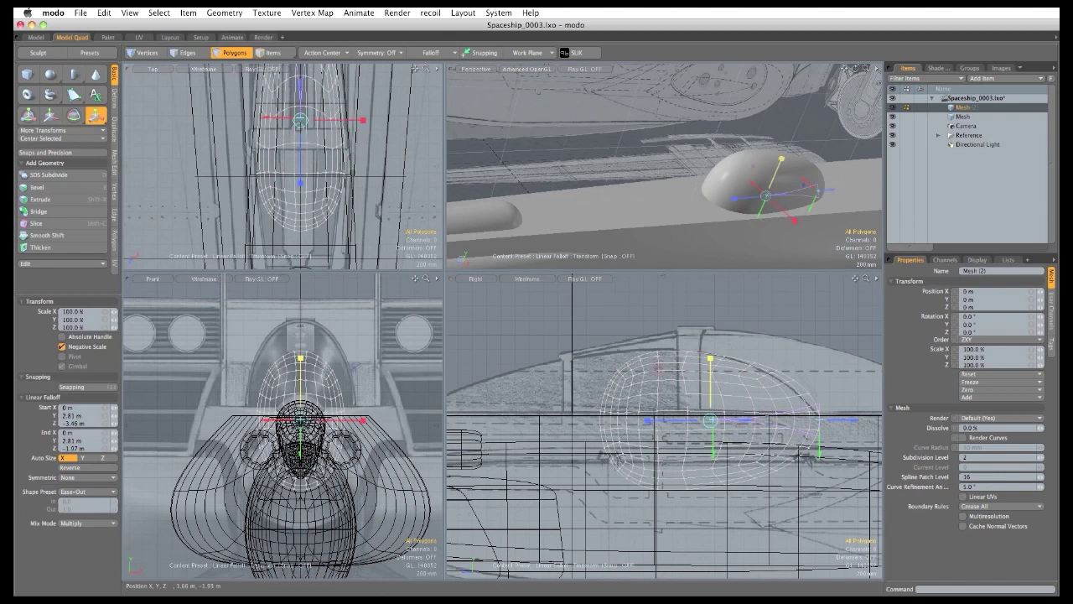
left_click_drag(711, 358, 710, 386)
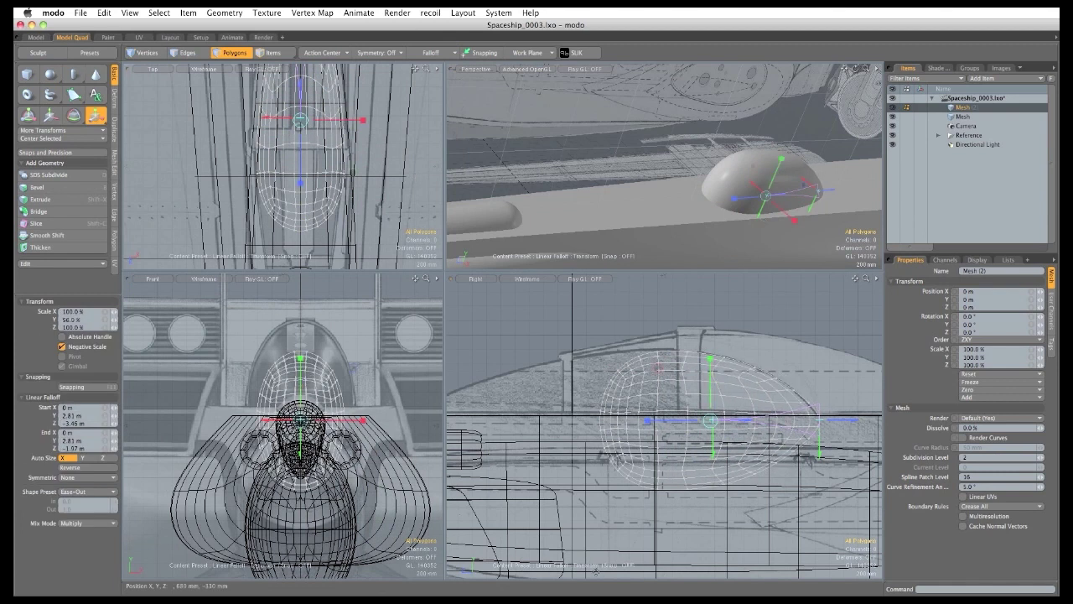
key("space")
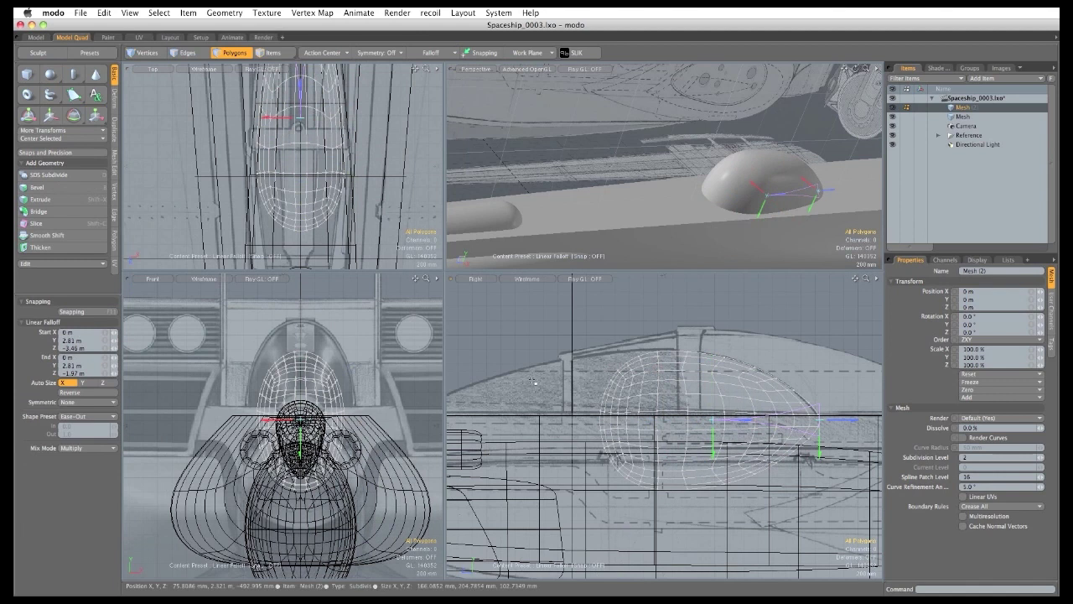
Stretch the canopy's front about 2.86 m forward in Z using a Linear-shaped falloff from Z -380 mm to -1.8 m.
left_click_drag(446, 271, 493, 491)
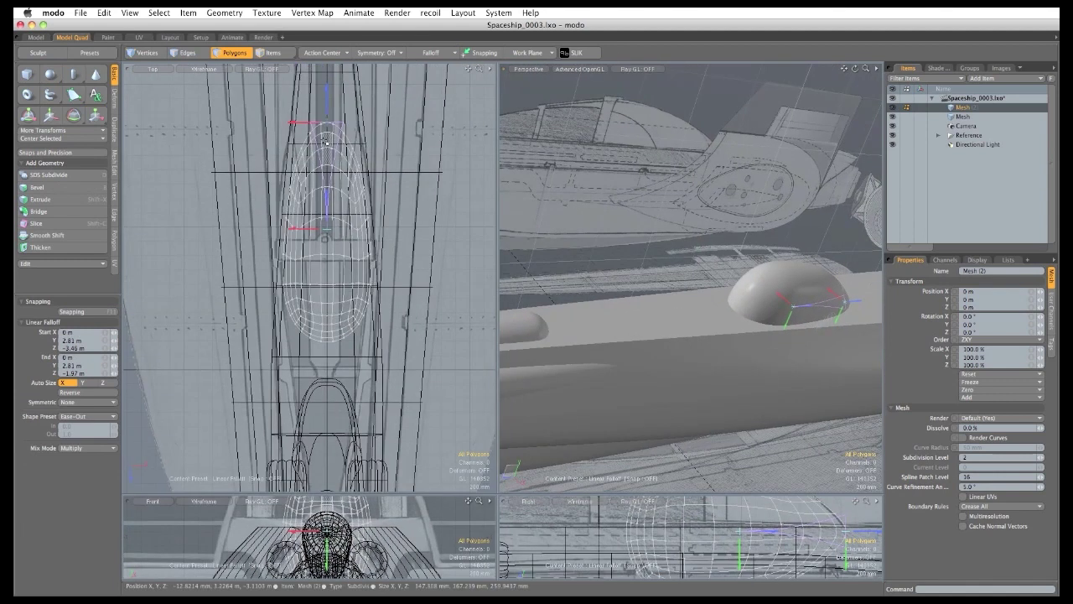
left_click_drag(327, 103, 327, 321)
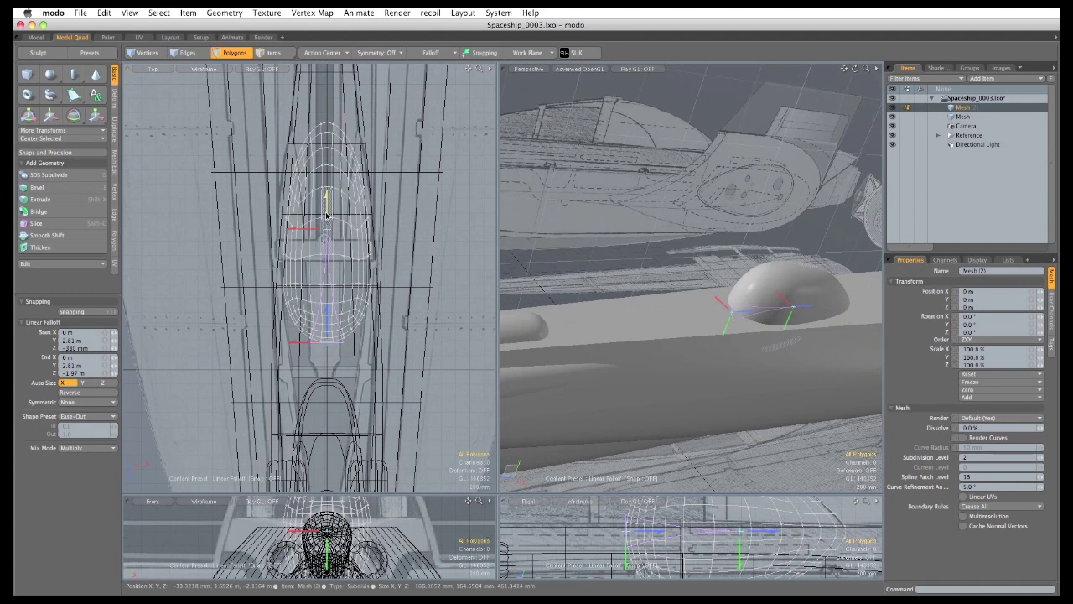
left_click_drag(328, 213, 327, 240)
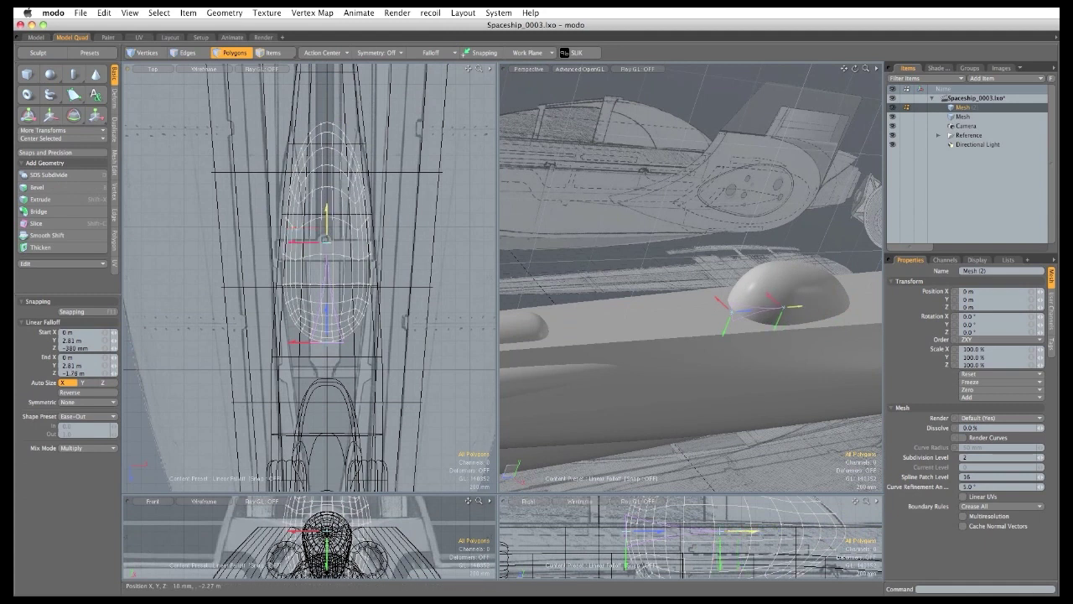
left_click(104, 416)
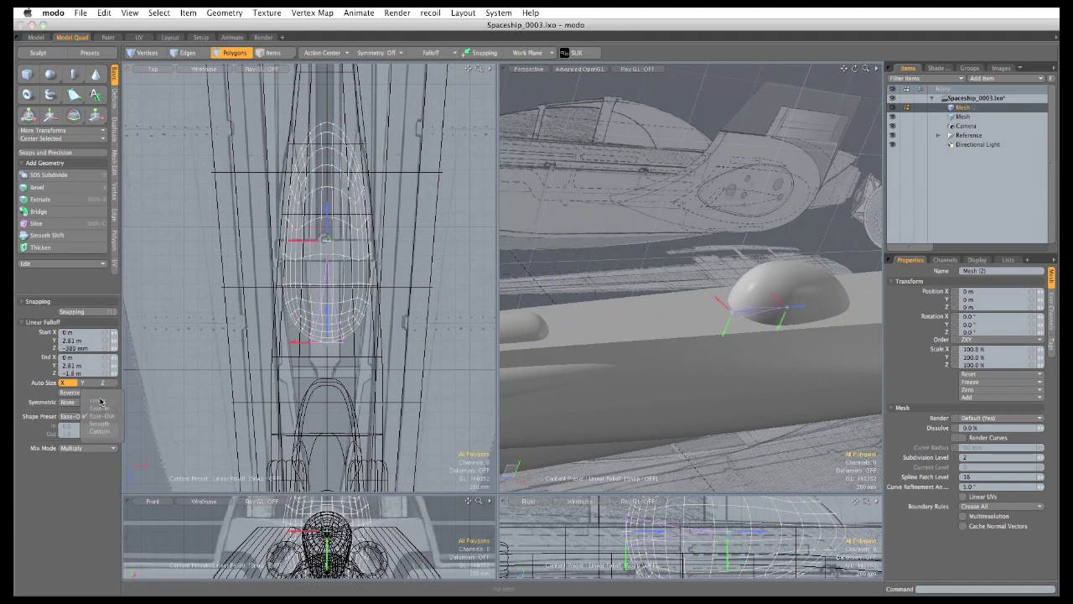
left_click(102, 413)
left_click(51, 115)
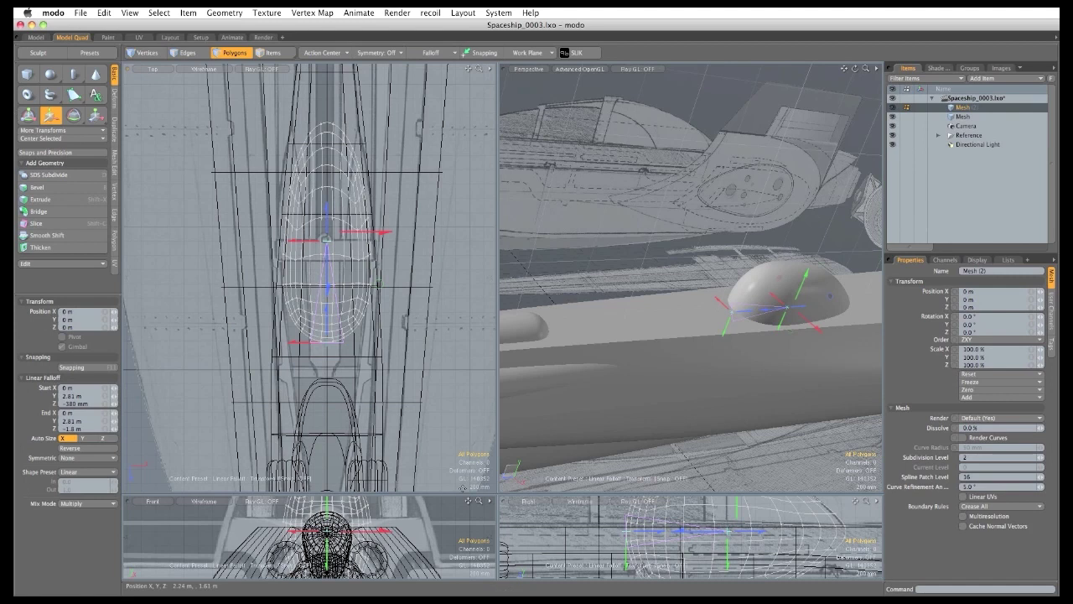
left_click_drag(493, 494, 347, 222)
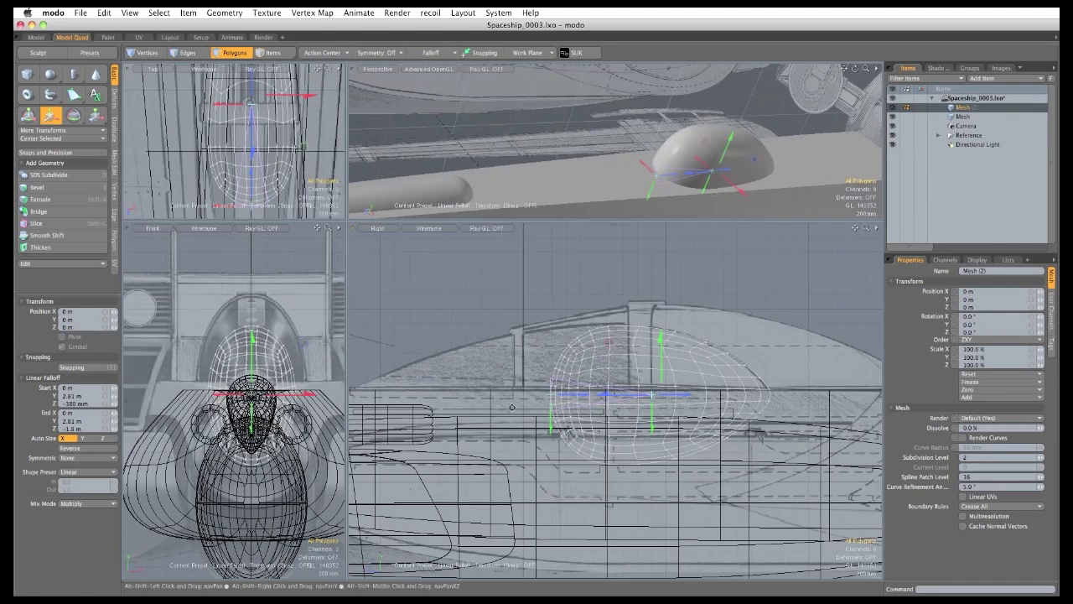
left_click_drag(670, 384, 501, 386)
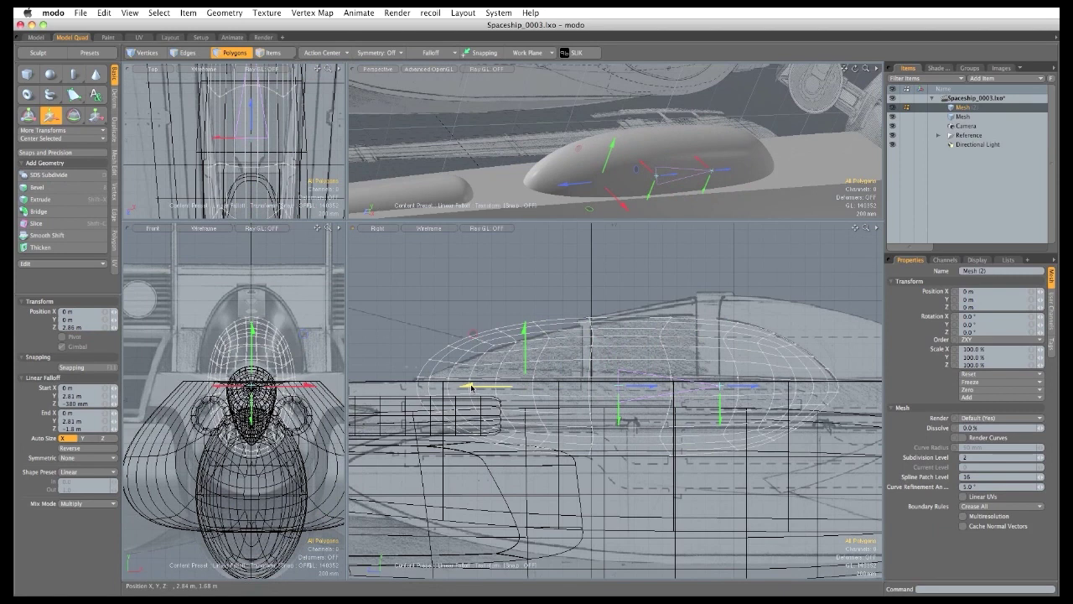
key("space")
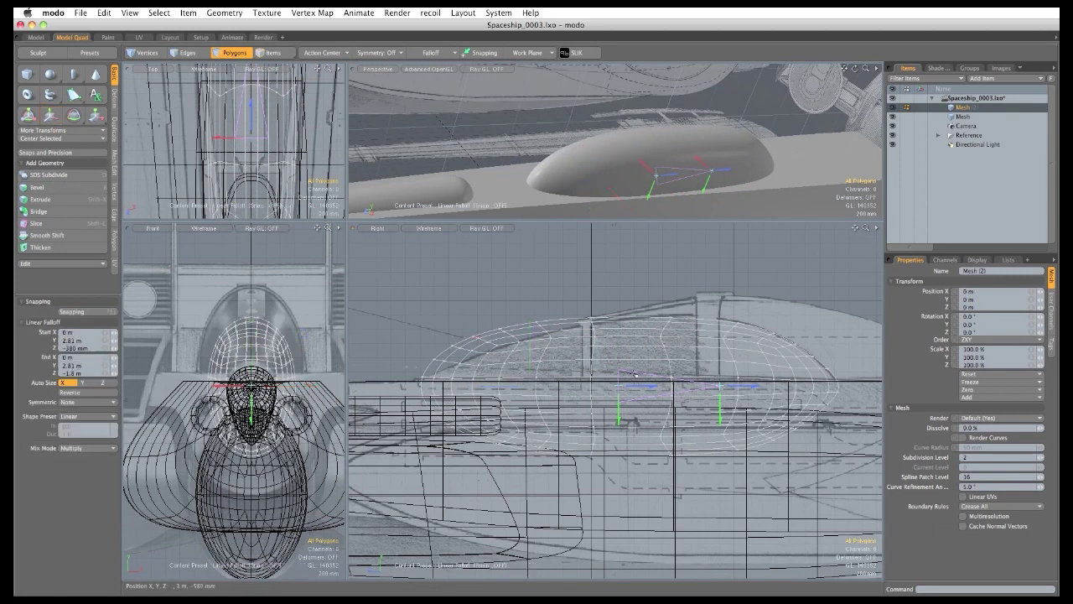
Taper the canopy's front to about 48.5% in X using a linear falloff from Z 2.38 m to -560 mm.
left_click_drag(647, 388, 460, 387)
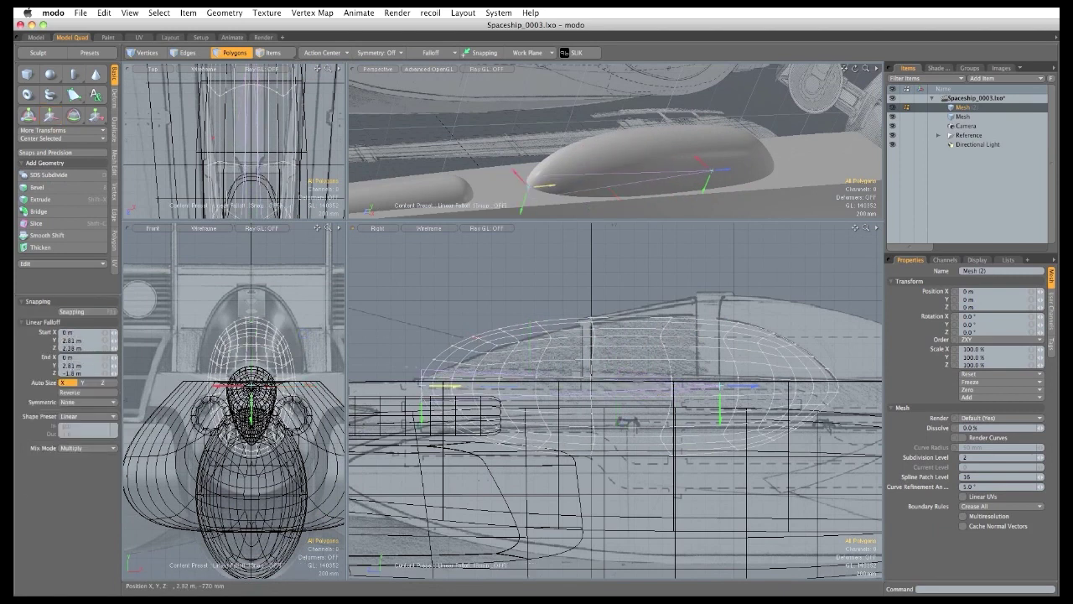
left_click_drag(741, 388, 629, 421)
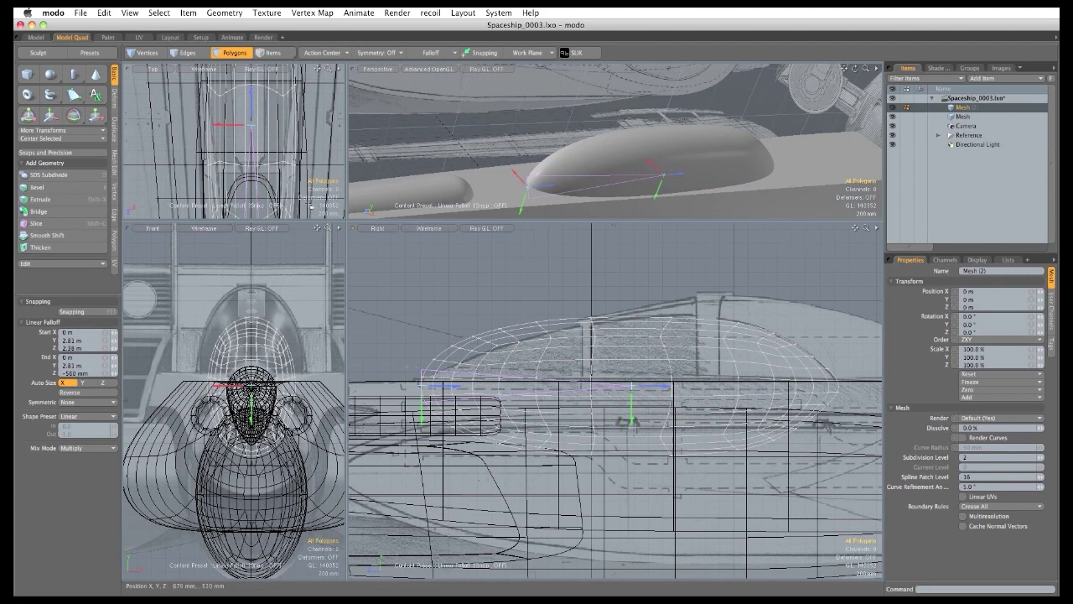
left_click_drag(345, 216, 417, 533)
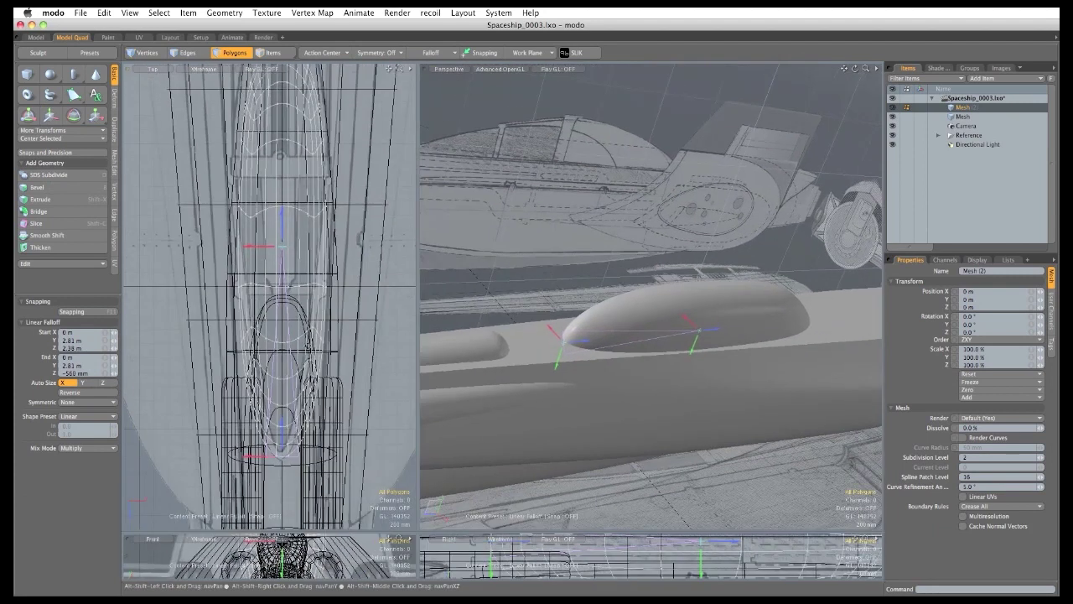
key("r")
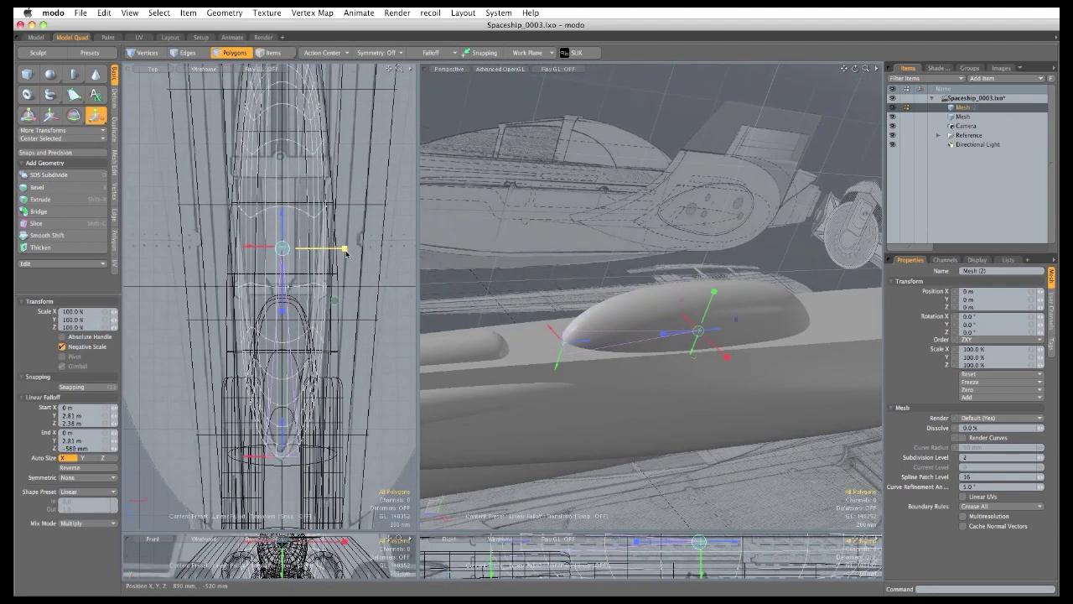
left_click_drag(344, 250, 312, 248)
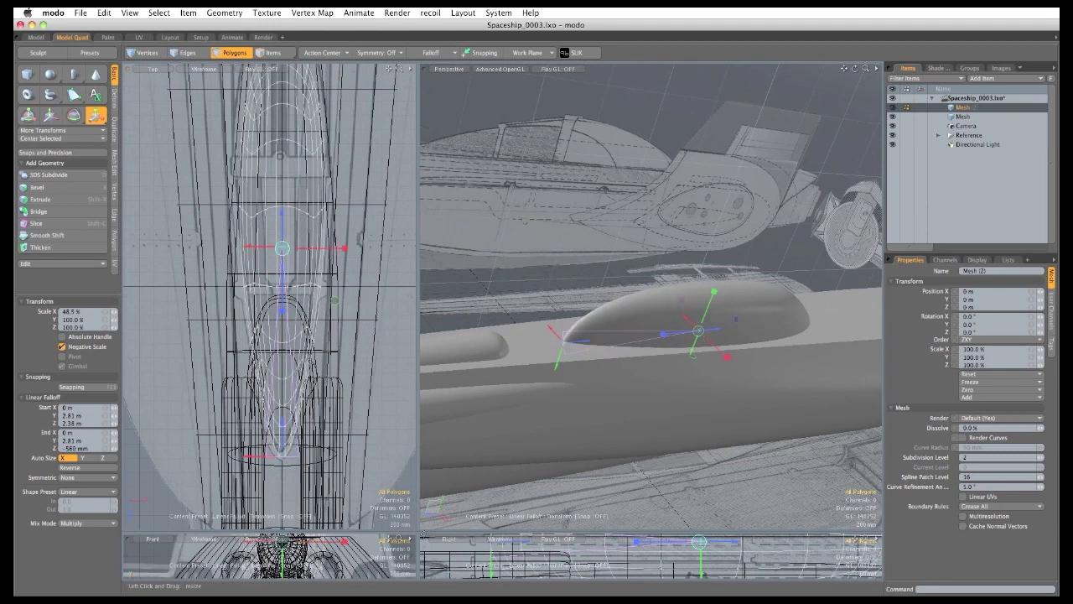
left_click_drag(419, 531, 274, 157)
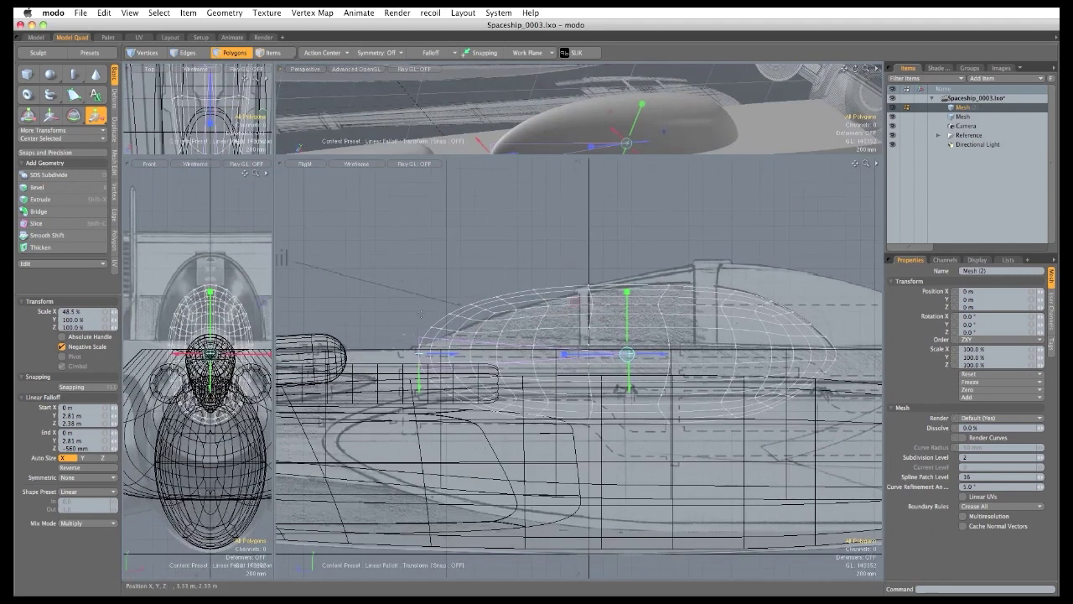
key("space")
Set the falloff shape to Ease-Out and scale the canopy's front down in Y to follow the reference profile.
left_click(99, 416)
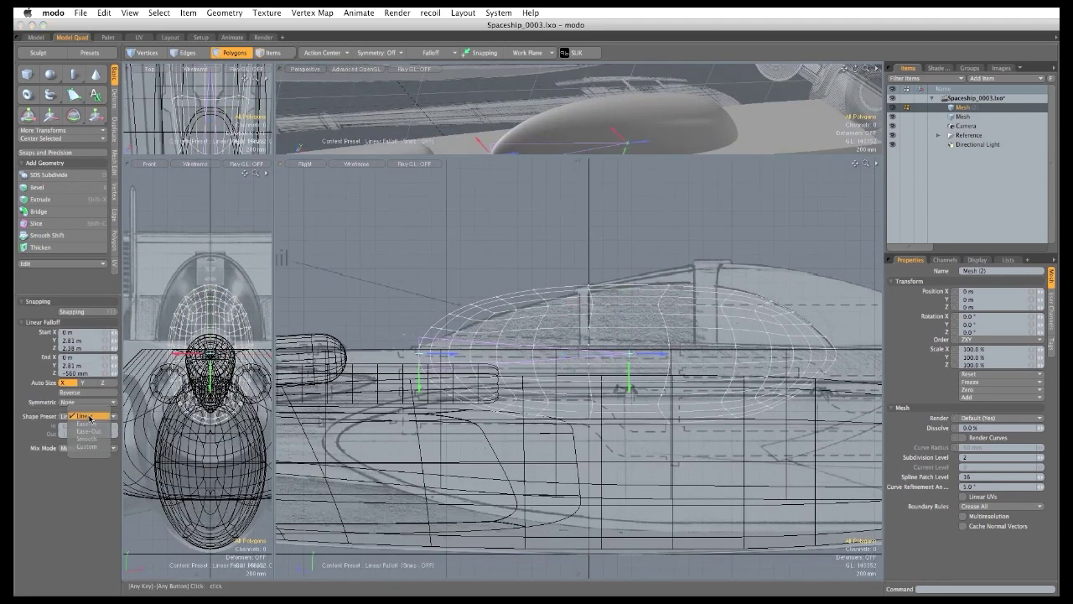
left_click(88, 434)
key("r")
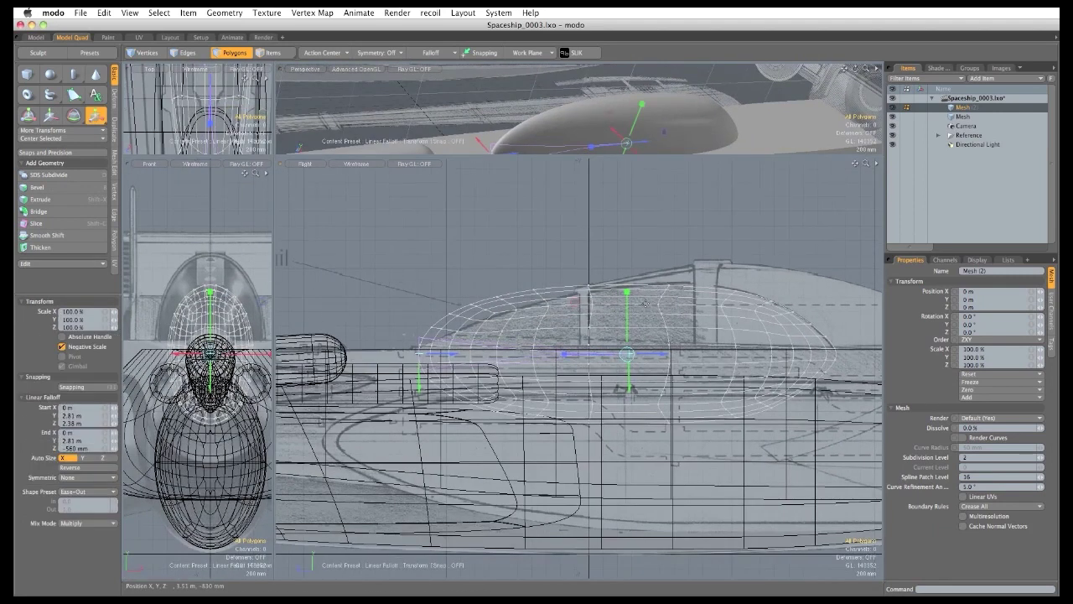
left_click_drag(628, 296, 689, 354)
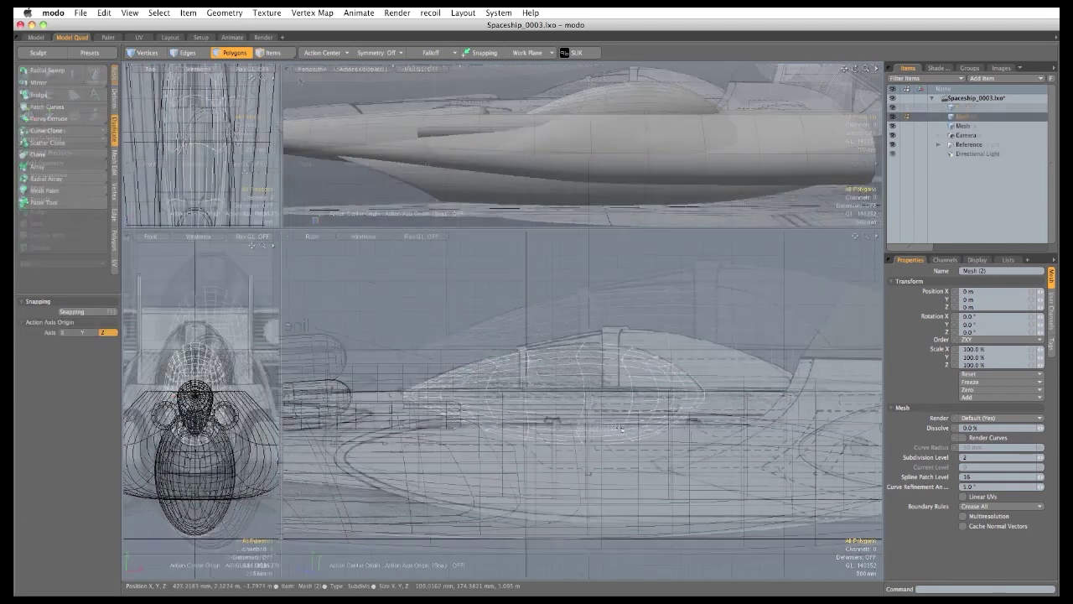
In the empty Mesh (3) layer, draw a flat 50-sided cylinder disc along X whose upper arc follows the fairing curve behind the canopy.
left_click_drag(606, 428, 587, 413, "alt+shift")
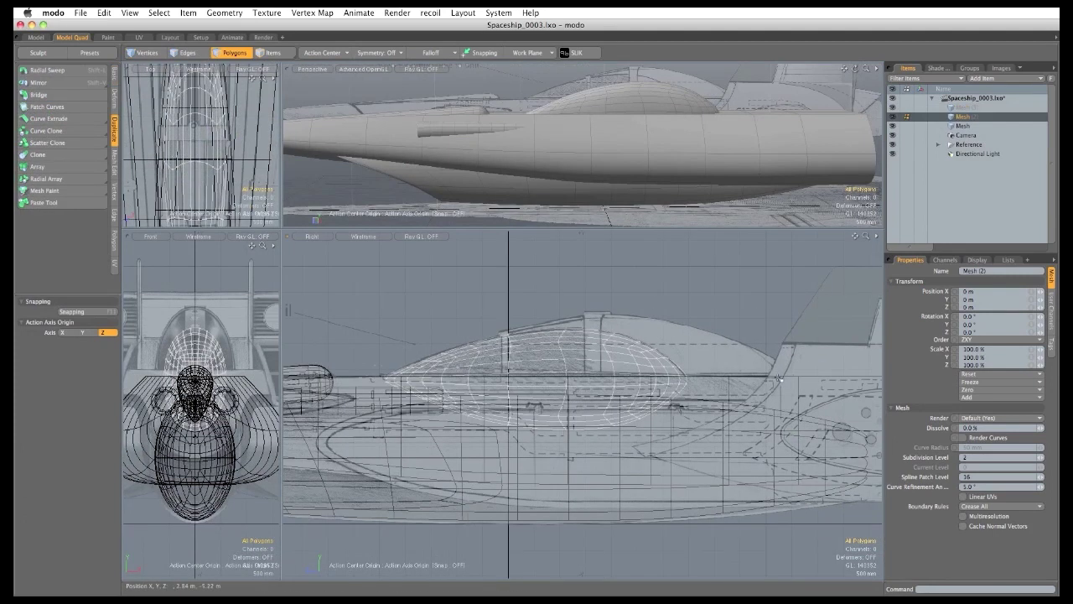
left_click(951, 109)
left_click_drag(554, 360, 469, 321, "alt+shift")
left_click_drag(503, 360, 483, 341, "ctrl+alt")
left_click_drag(483, 341, 453, 341, "ctrl+alt")
left_click(115, 75)
left_click(73, 74)
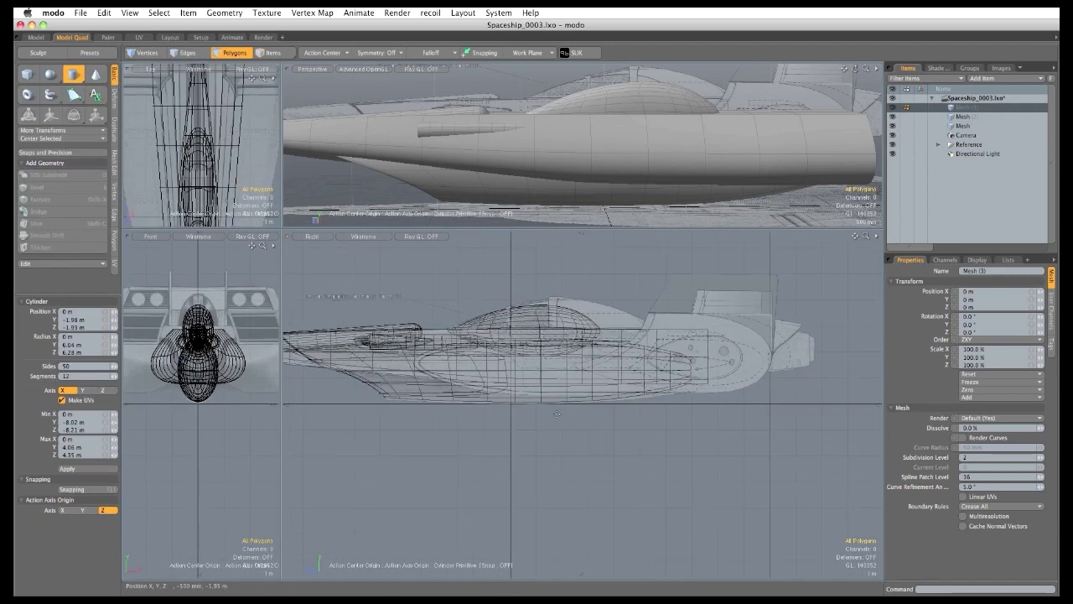
left_click_drag(561, 429, 736, 573)
left_click_drag(548, 429, 656, 450)
left_click_drag(550, 443, 541, 444)
scroll(575, 336, "up", 2)
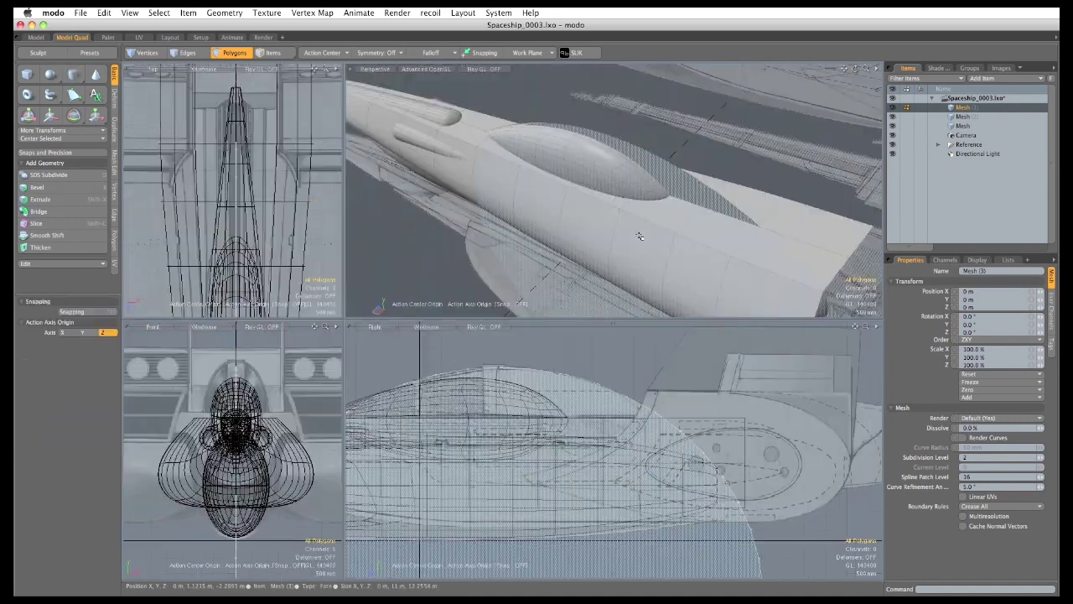
Select the disc's polygon and bevel it with a 100 mm shift to give the fairing thickness.
left_click(611, 223)
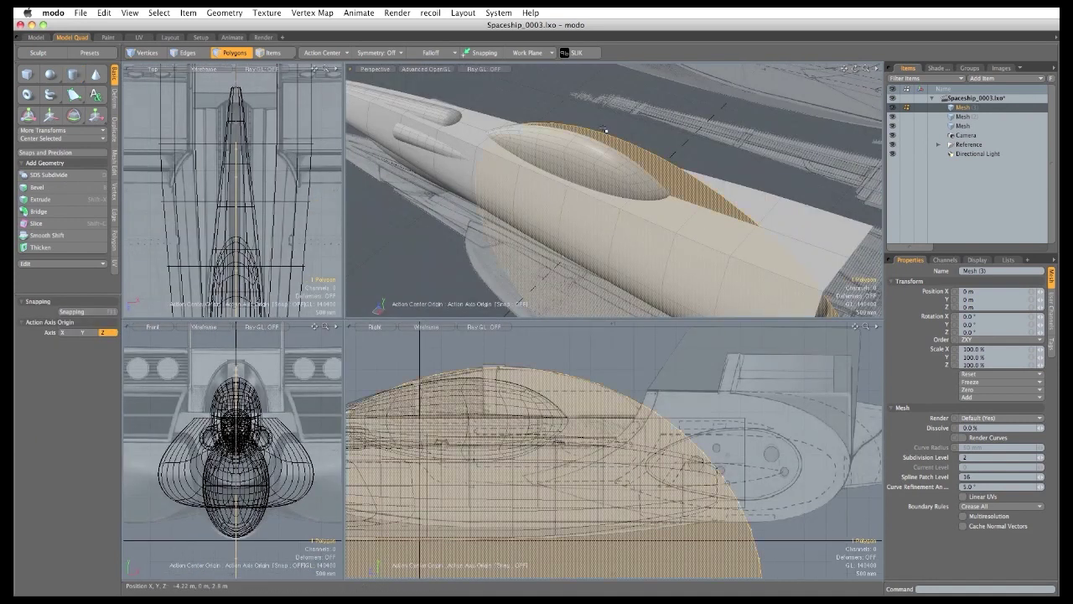
key("b")
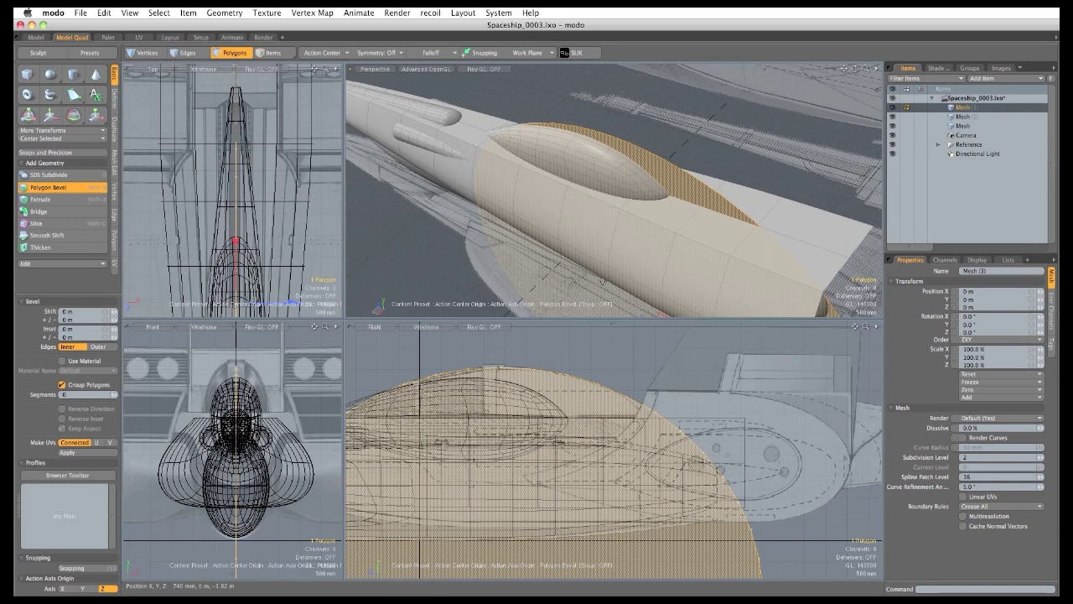
left_click_drag(602, 281, 593, 244, "alt+shift")
left_click_drag(636, 288, 616, 320)
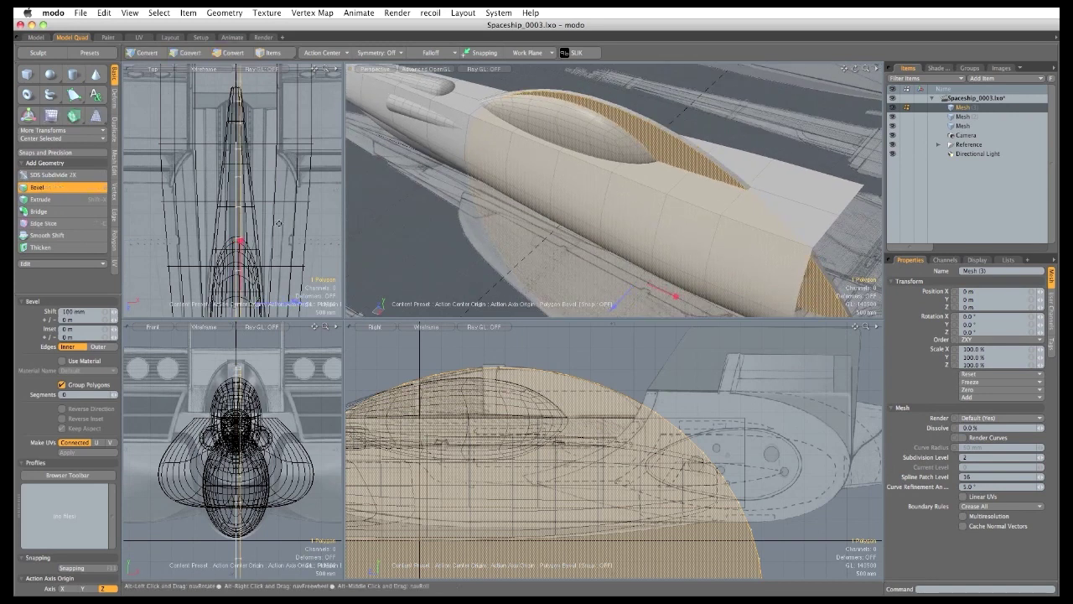
left_click_drag(234, 206, 253, 203, "ctrl+alt")
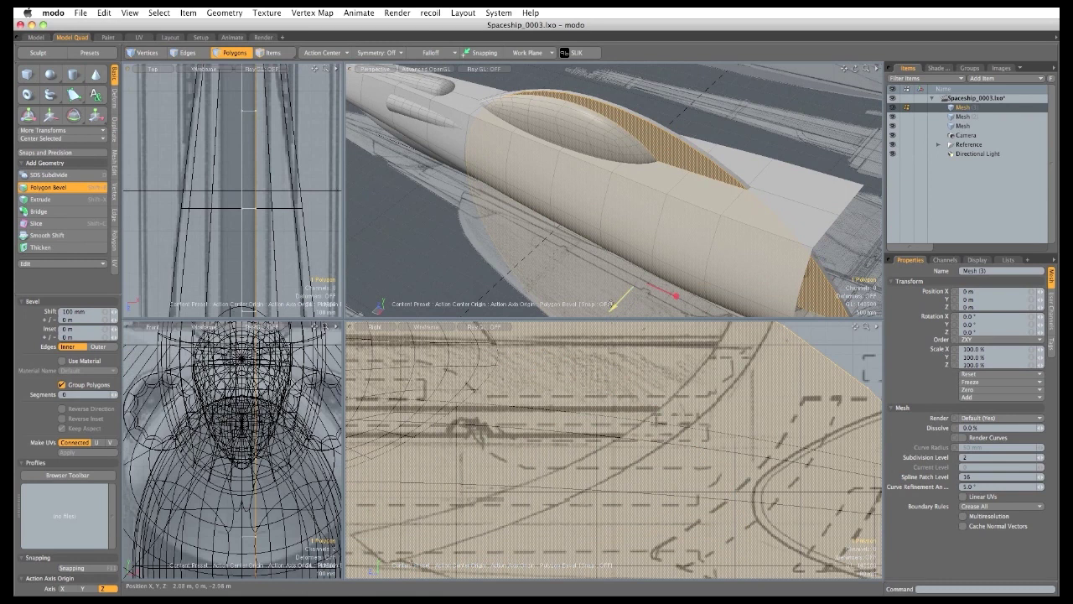
Bevel the disc face a second time with a 504 mm inset and an 80 mm shift.
key("ctrl")
left_click_drag(676, 297, 545, 276)
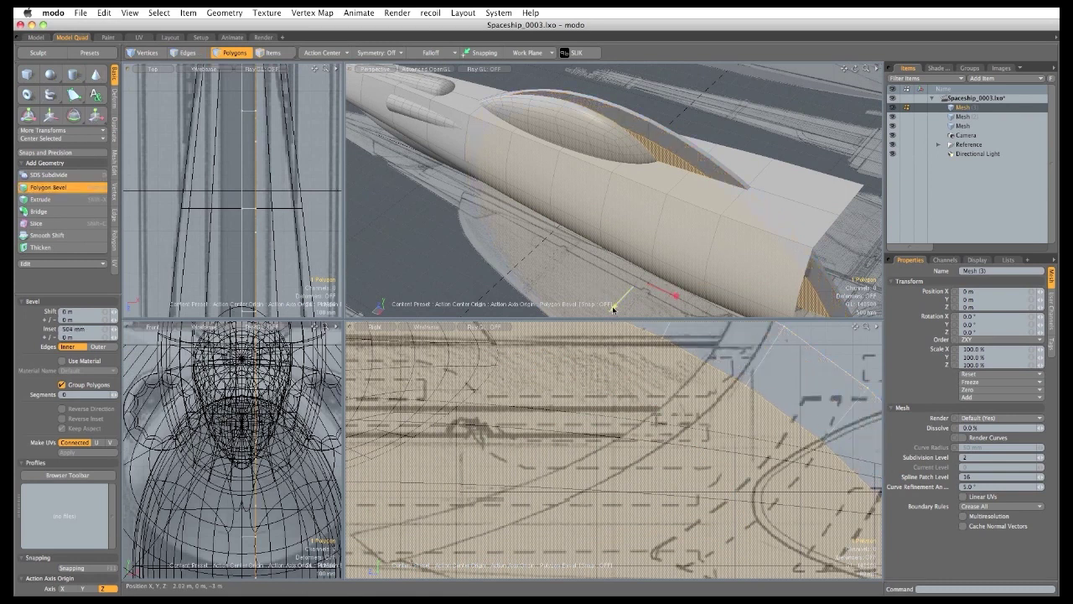
left_click_drag(613, 310, 580, 294)
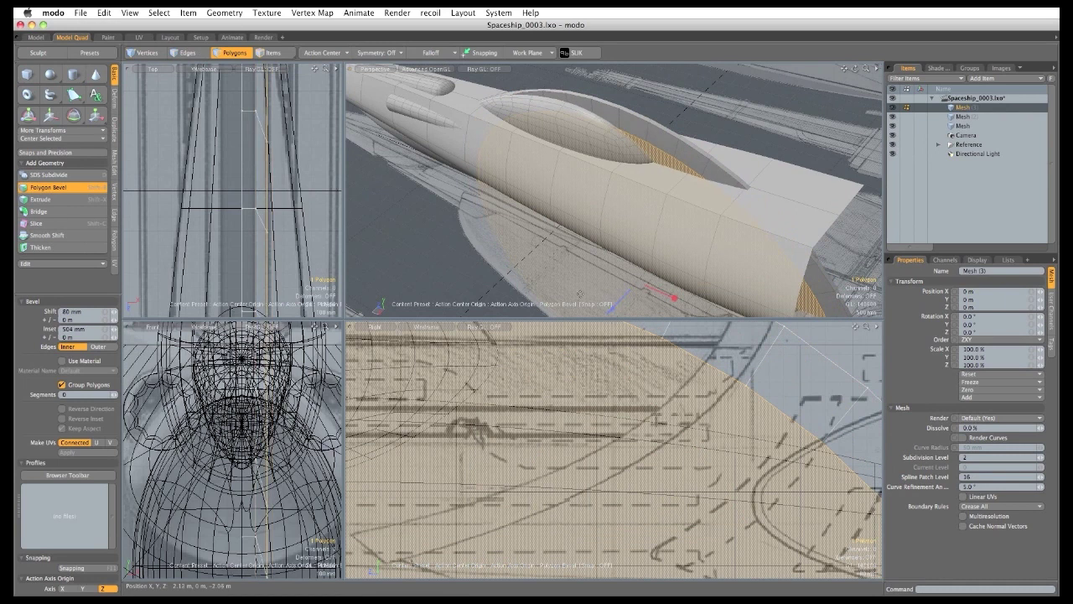
Bevel the disc face a third time with a 674 mm inset and a 140 mm shift, extending the face slightly farther outward.
left_click(580, 293, "shift")
left_click_drag(674, 298, 652, 288)
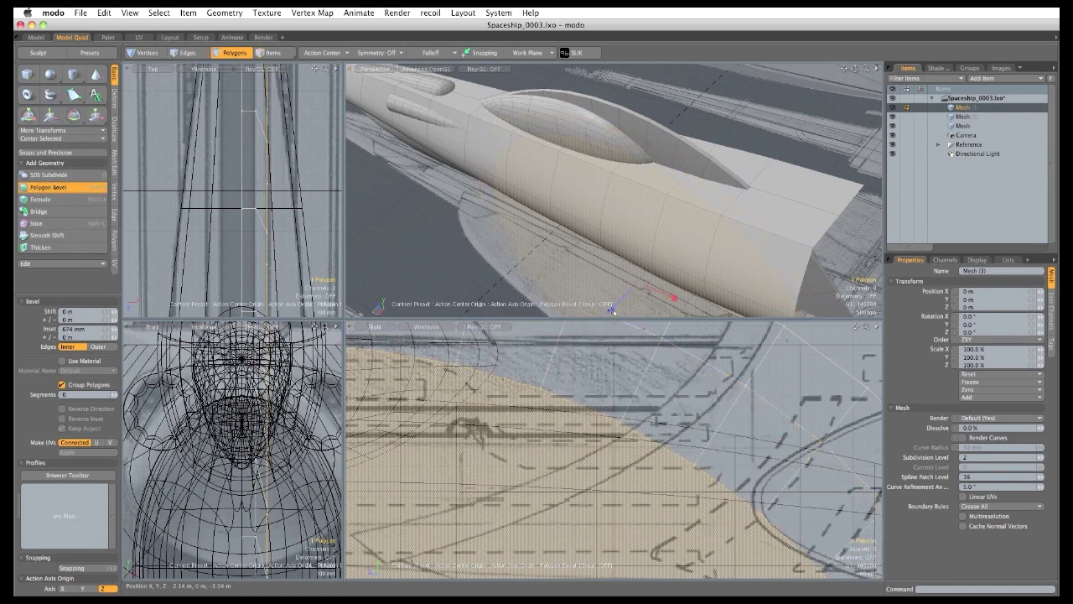
left_click_drag(610, 315, 600, 302)
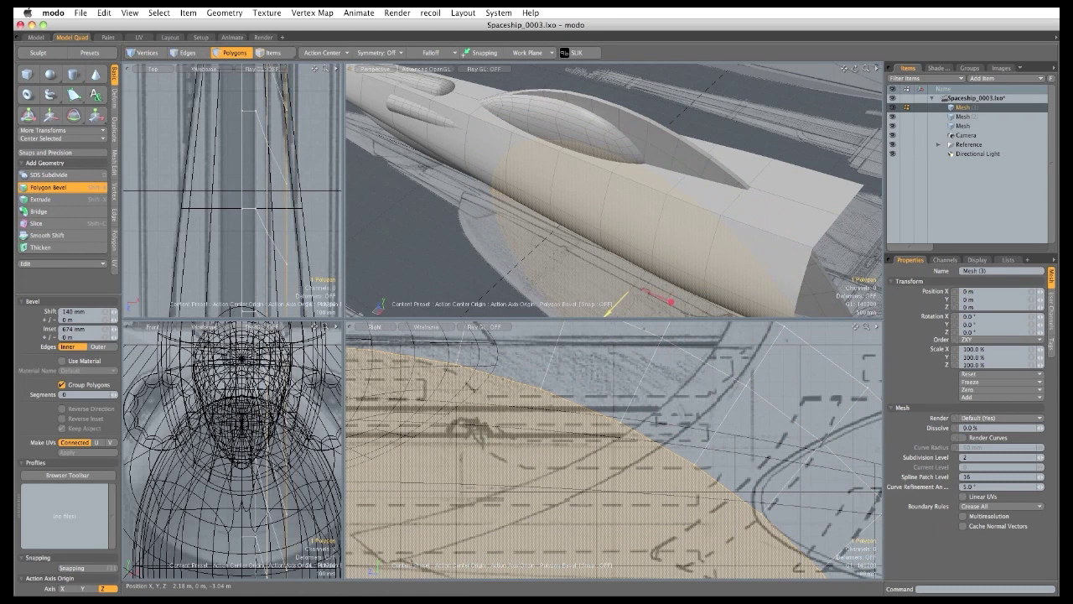
left_click_drag(597, 227, 566, 79, "alt")
left_click_drag(555, 163, 607, 251, "alt")
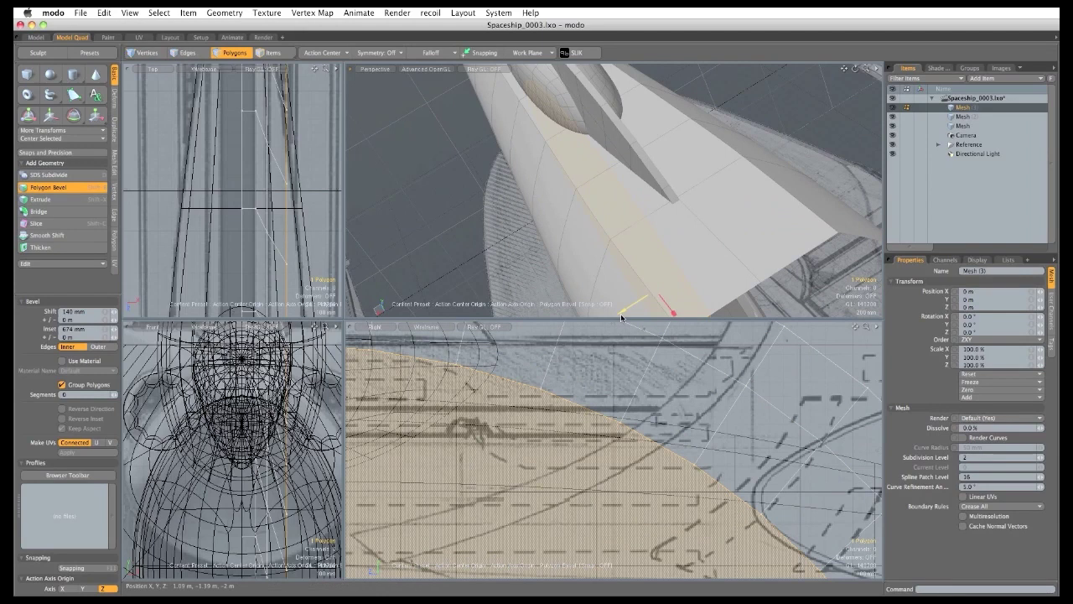
left_click_drag(623, 317, 616, 318)
key("space")
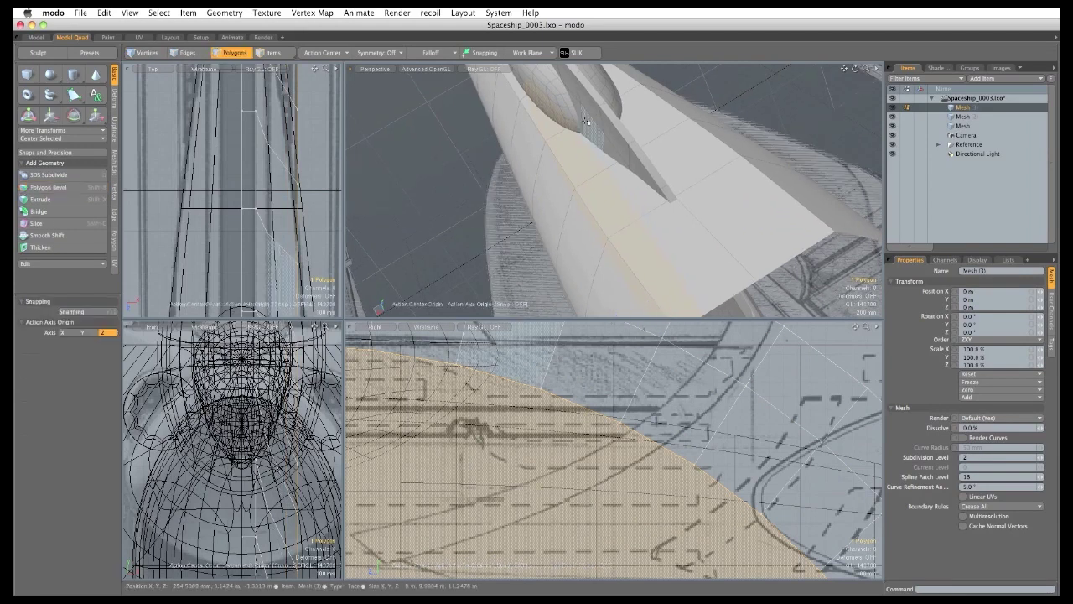
Select the 50-edge loop around the second bevel and move it to adjust the fairing's sloping side.
key("2")
double_click(590, 116)
left_click_drag(591, 116, 560, 100, "alt")
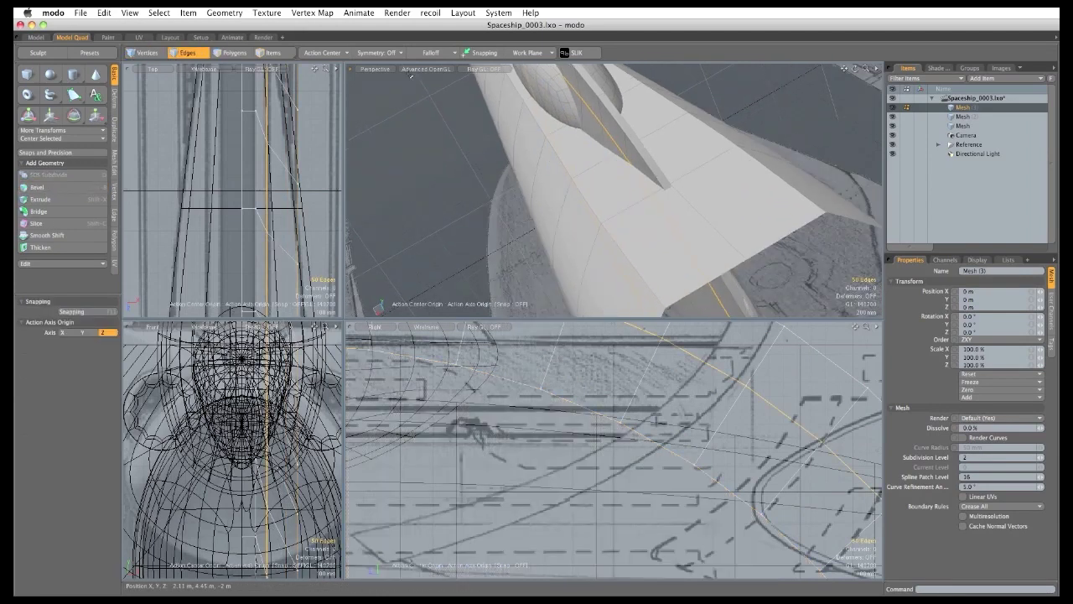
key("e")
key("w")
mouse_move(568, 217)
left_mouse_down("alt")
mouse_move(549, 207)
mouse_move(567, 223)
left_mouse_up("alt")
left_click_drag(591, 258, 536, 276)
key("space")
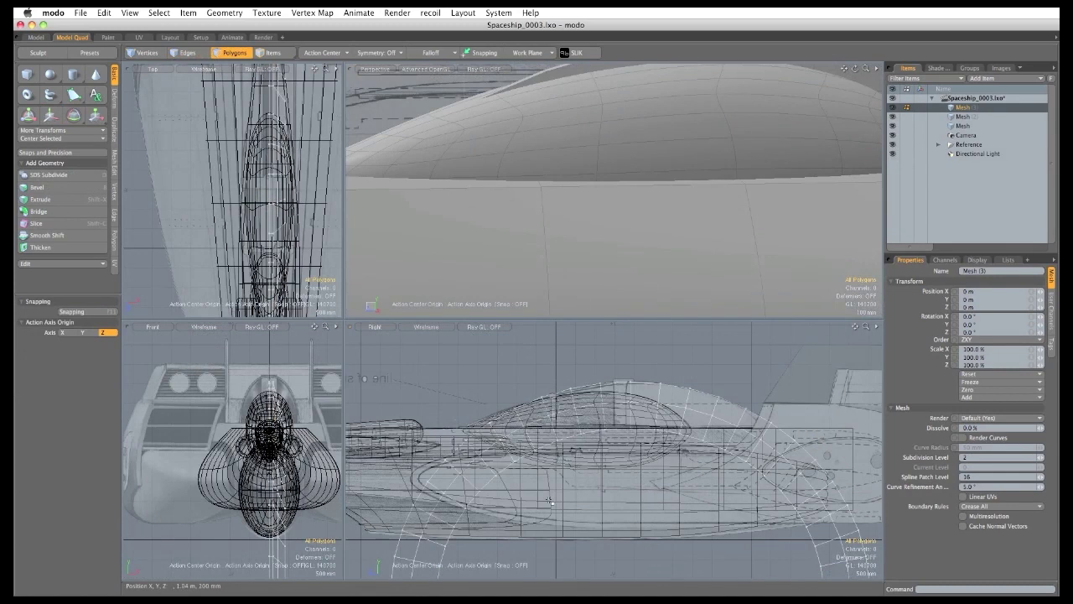
Delete all disc polygons except the upper arc section that forms the fairing over and behind the canopy.
left_click_drag(518, 396, 719, 365)
left_click_drag(704, 489, 696, 491)
key("bracketleft")
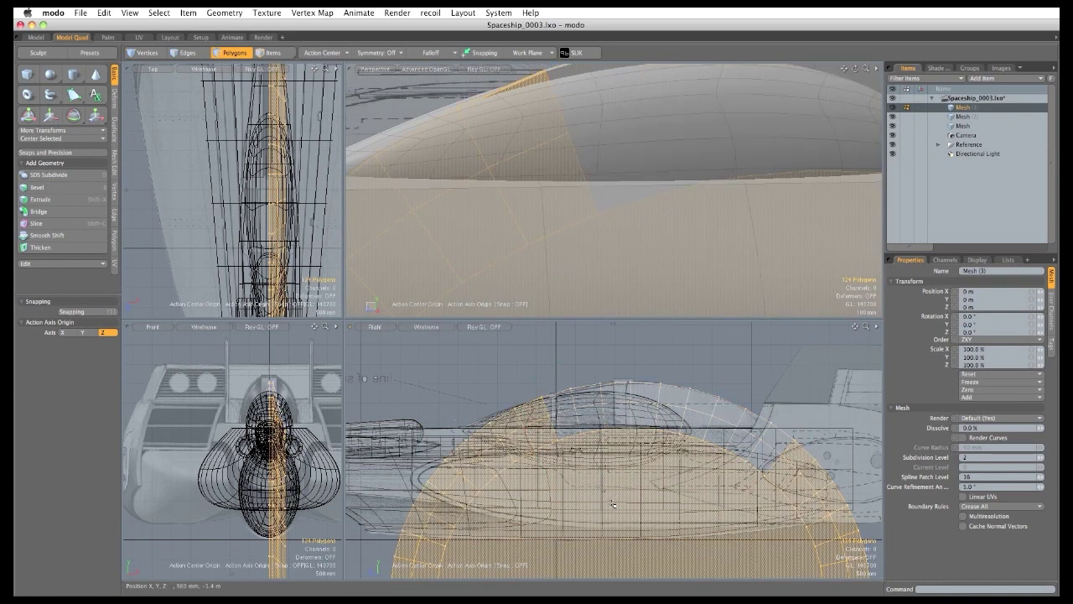
key("Delete")
Move the fairing's upper front corner 65 mm in Y and -165 mm in Z with Element Move to match the canopy frame drawing.
left_click_drag(554, 406, 654, 433, "ctrl+alt")
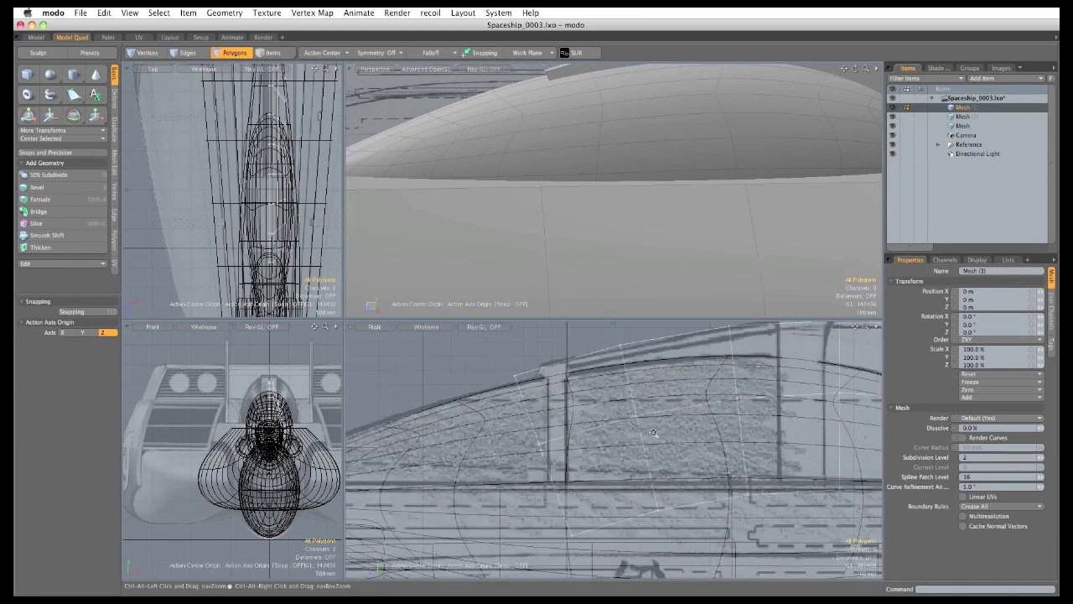
key("t")
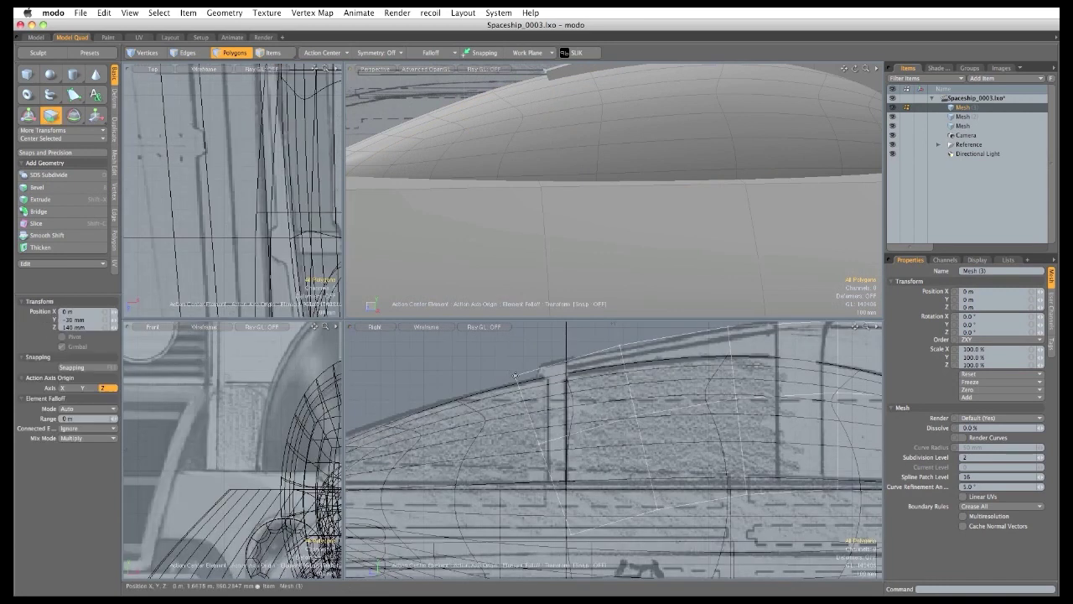
left_click(532, 370)
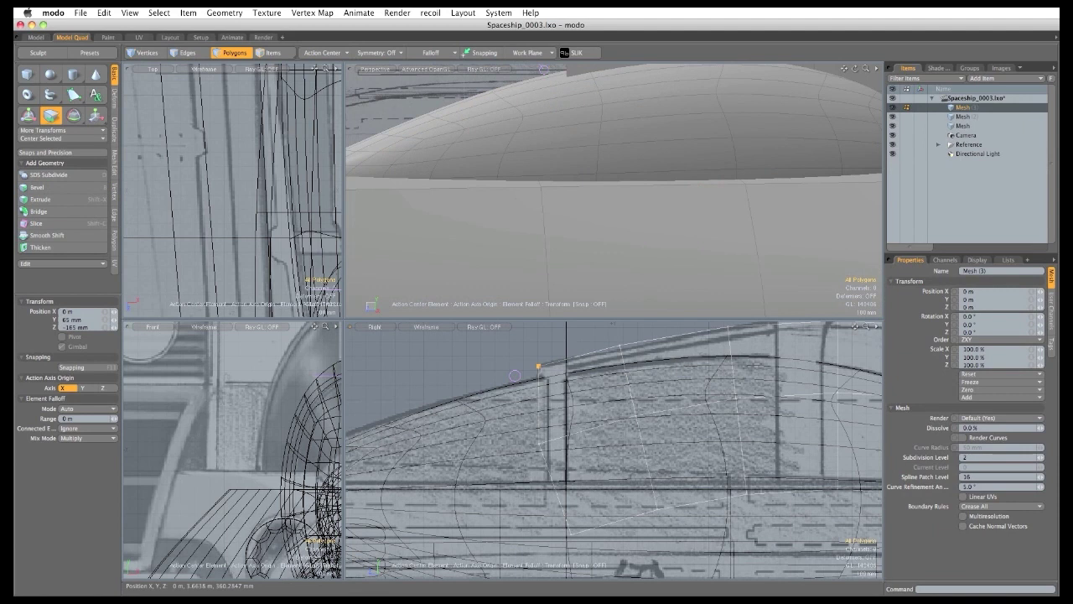
key("space")
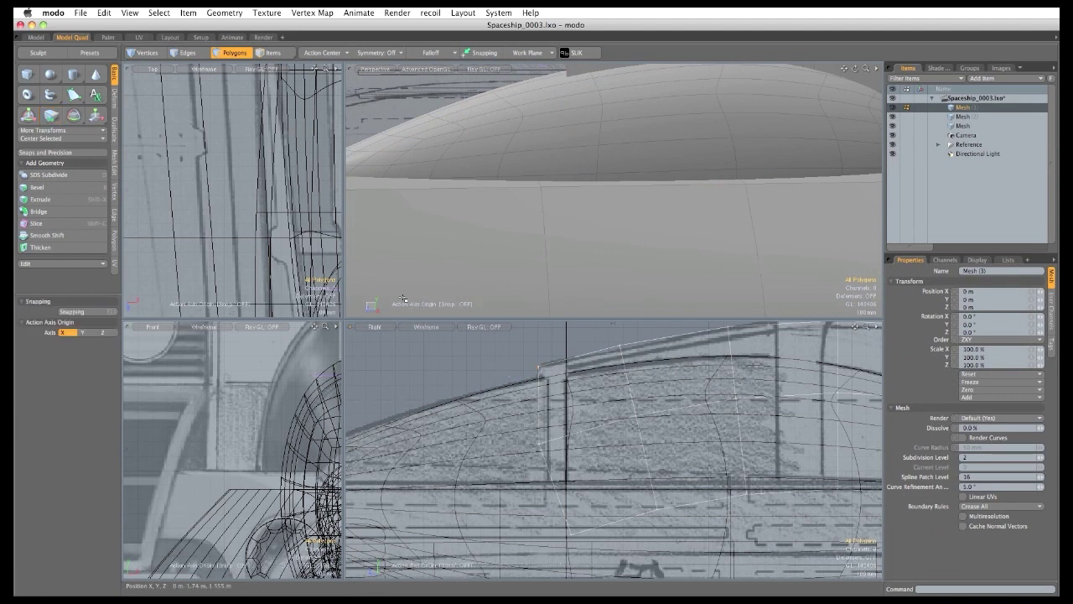
Set the action center to Origin and mirror the fairing half across the X axis with merged vertices.
left_click_drag(408, 300, 420, 243, "ctrl+alt")
key("2")
left_click(325, 53)
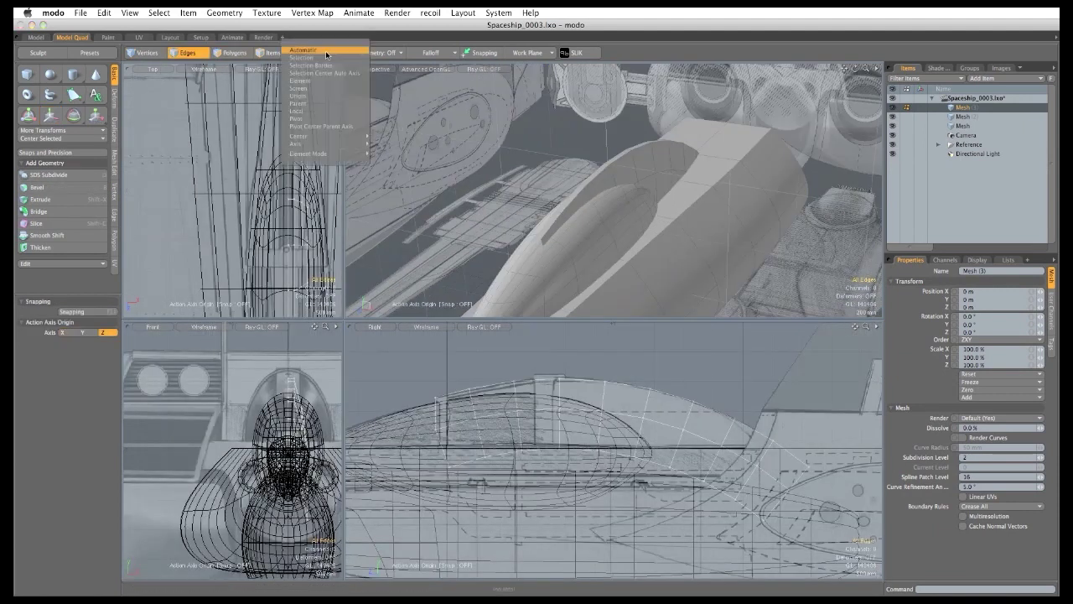
left_click(325, 96)
left_click(115, 127)
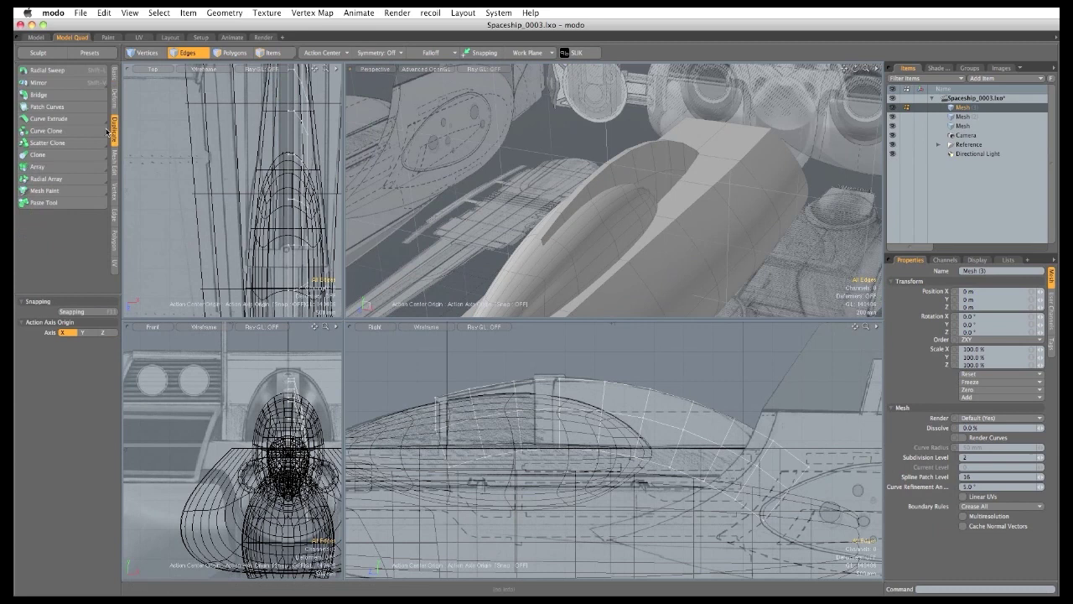
left_click(39, 83)
key("space")
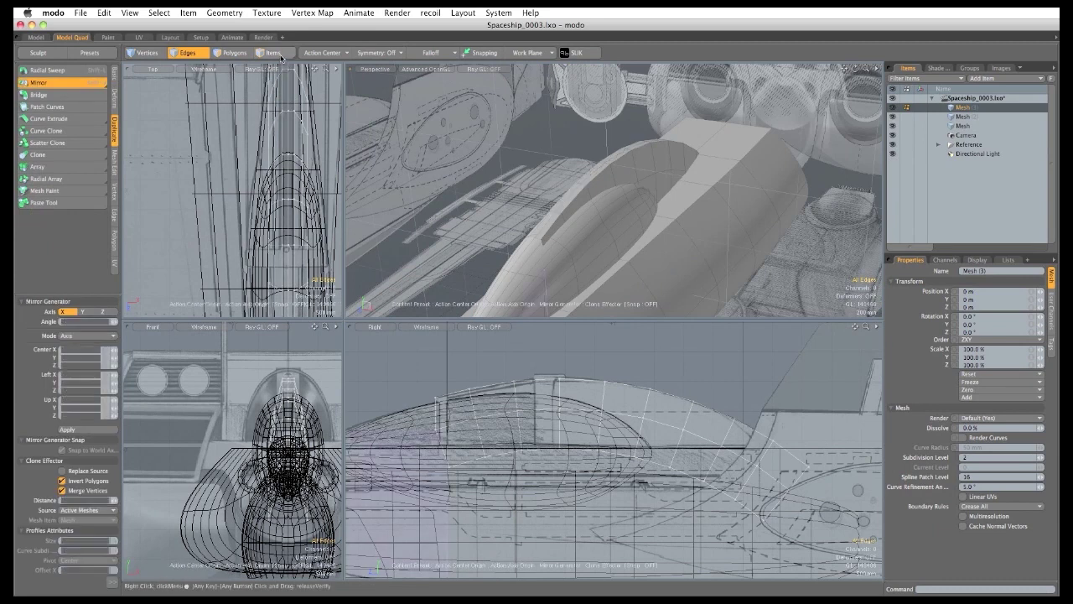
Bridge the two upper front edges of the mirrored fairing halves with 2 segments to close the front opening.
left_click_drag(578, 256, 538, 207, "ctrl+alt")
key("space")
key("space")
key("space")
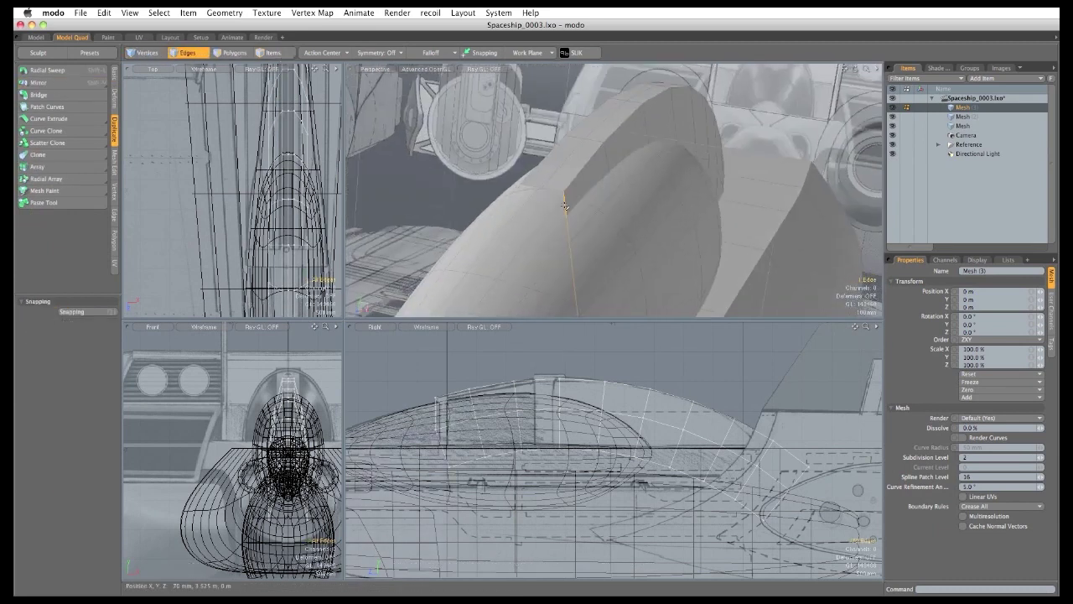
left_click_drag(520, 232, 533, 246, "alt")
left_click(488, 218, "shift")
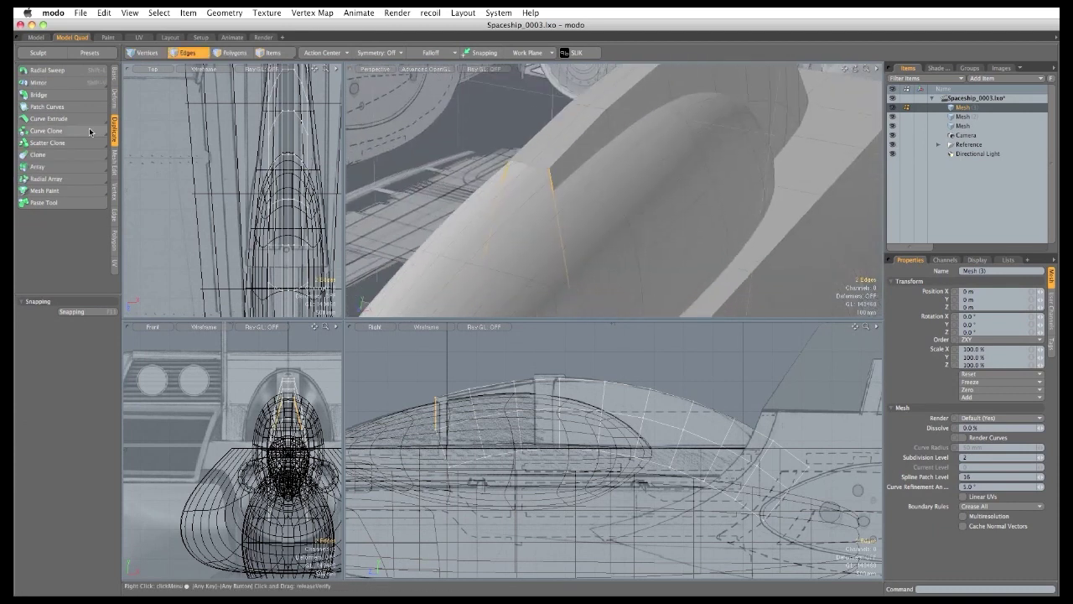
left_click(59, 95)
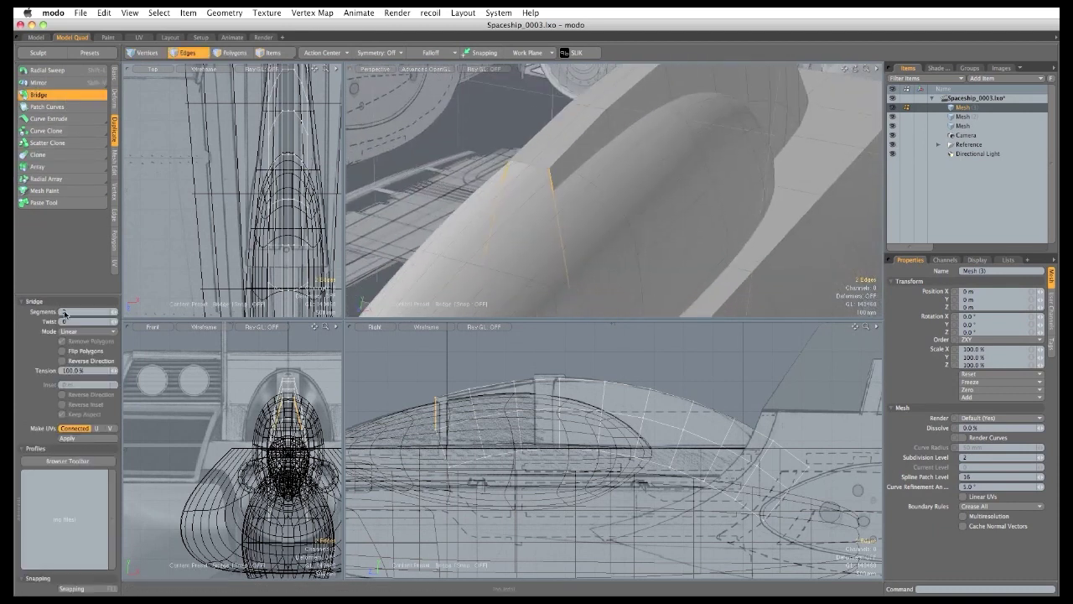
left_click(65, 312)
type("2")
left_click(521, 250)
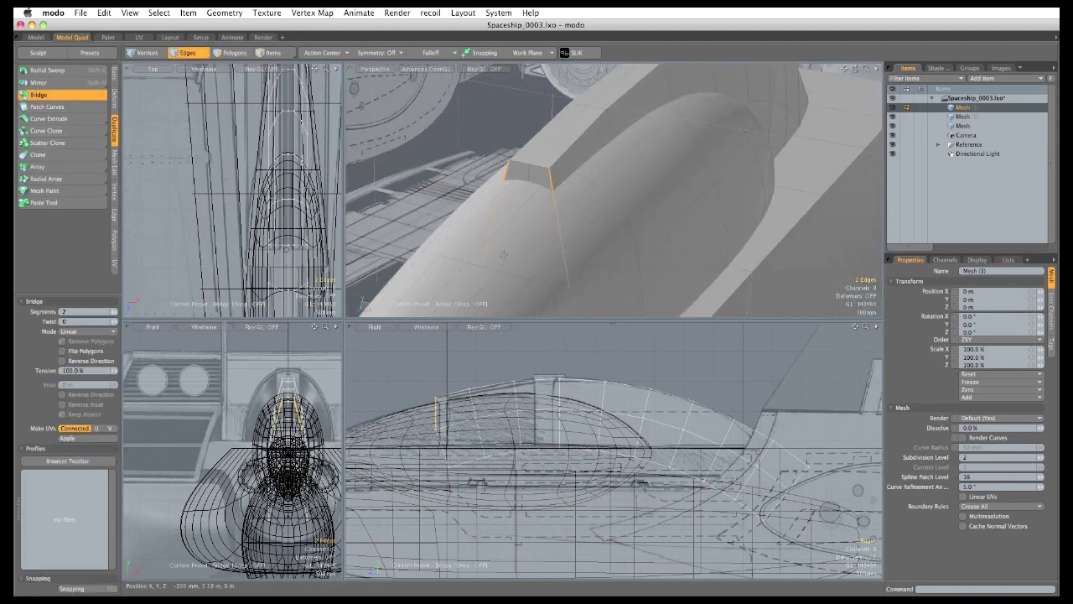
key("space")
Join the two center vertices at the top of the bridged front with Join Averaged, and convert the fairing to a subdivision surface.
left_click(143, 54)
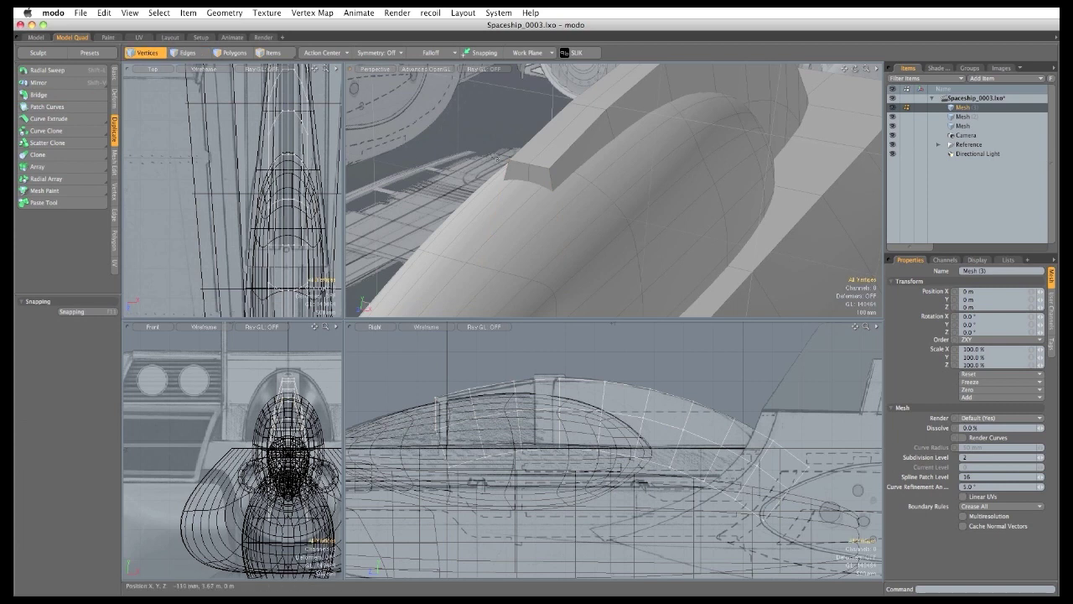
left_click(115, 191)
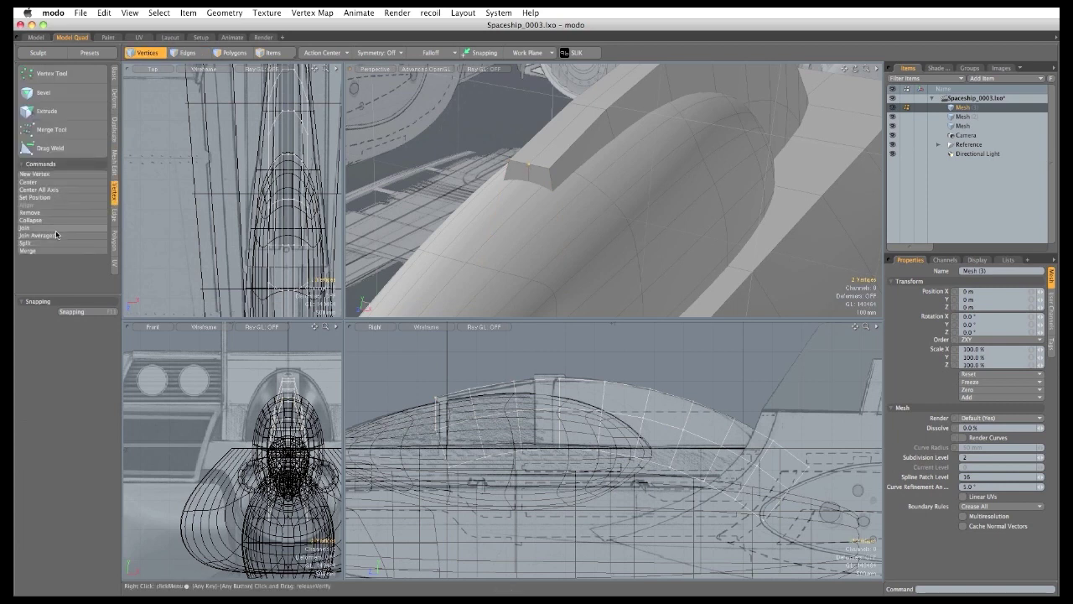
left_click(57, 235)
key("Return")
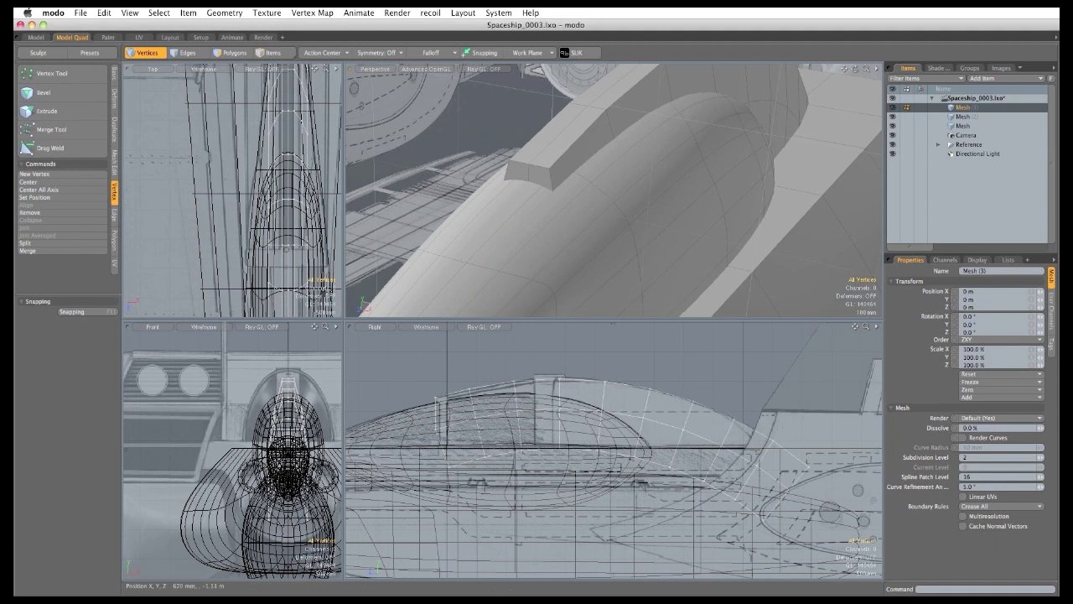
left_click_drag(621, 193, 528, 195, "alt")
key("Tab")
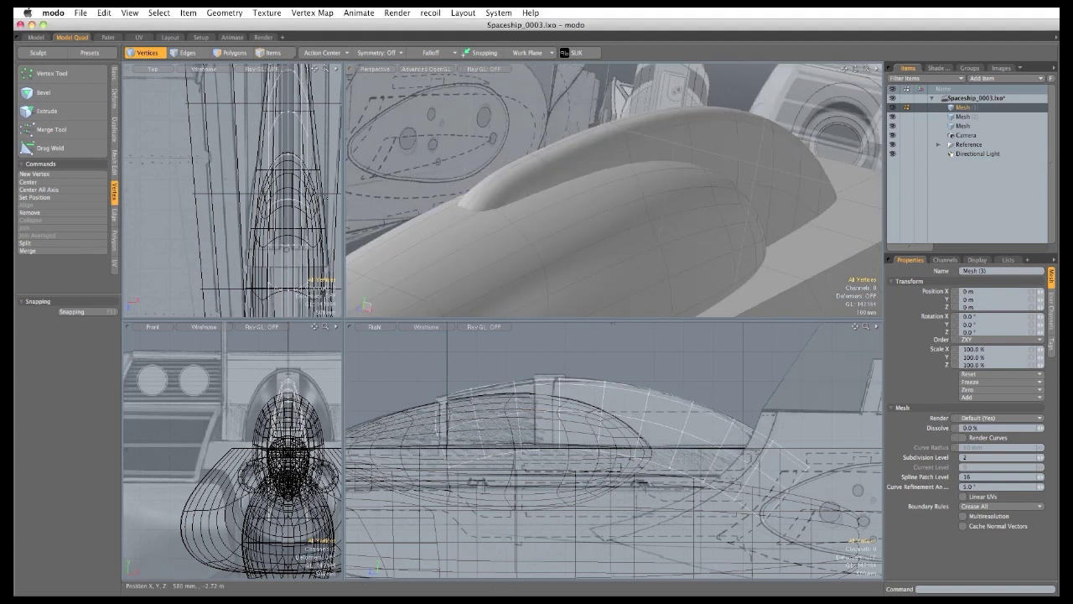
Sharpen the fairing's two long upper side edge runs and its front edges by setting their subdivision weight to 19%.
key("2")
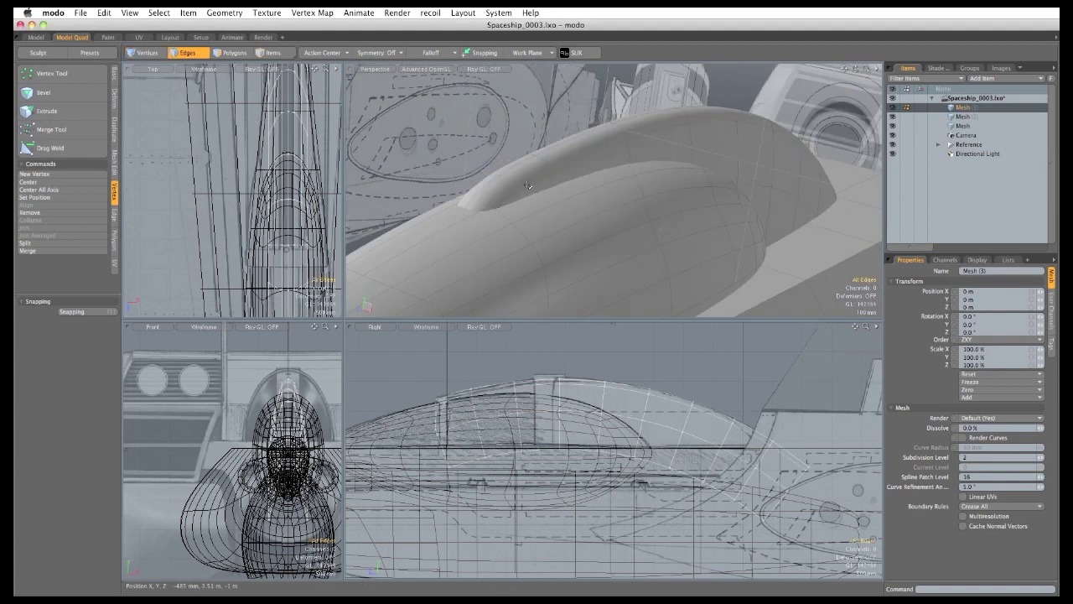
double_click(529, 185)
left_click_drag(528, 186, 539, 207, "alt")
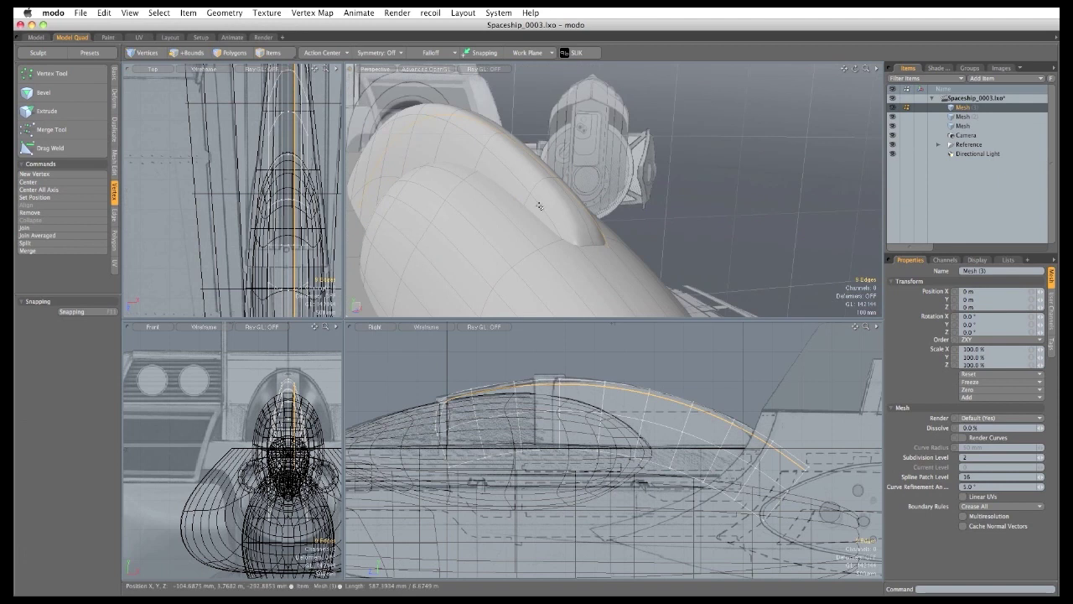
double_click(553, 220, "shift")
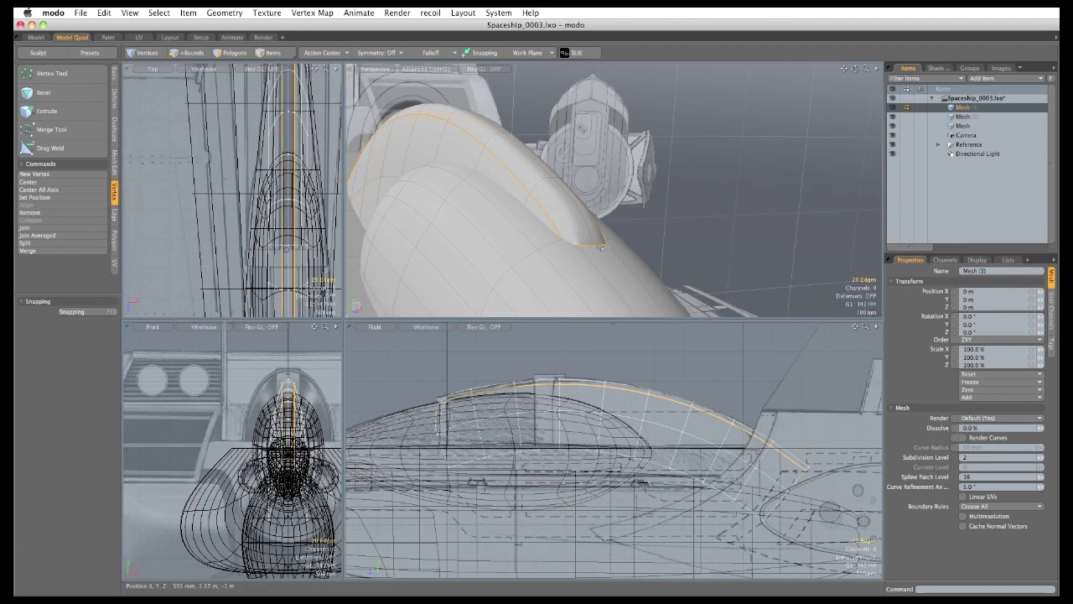
left_click(632, 268, "shift")
left_click_drag(633, 268, 411, 228, "alt")
left_click(522, 247, "shift")
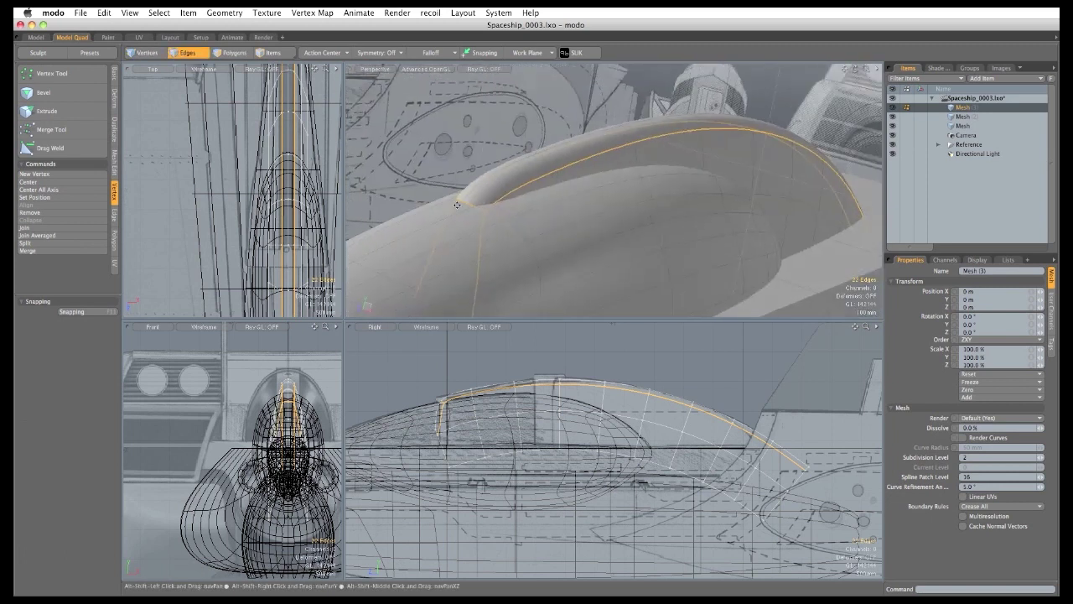
left_click(267, 13)
mouse_move(312, 13)
left_click(327, 312)
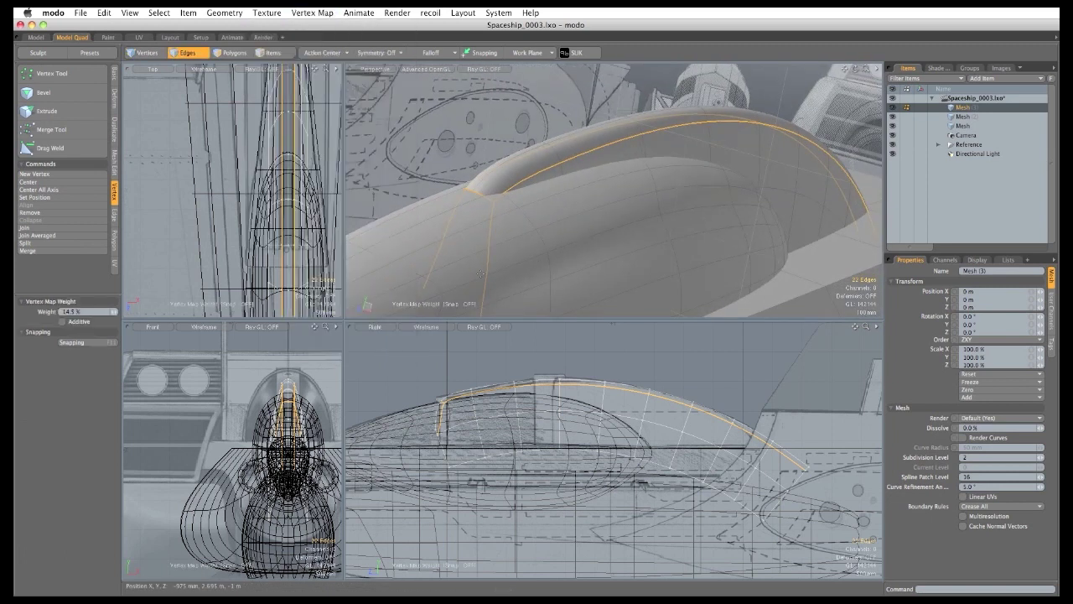
left_click_drag(475, 262, 503, 263)
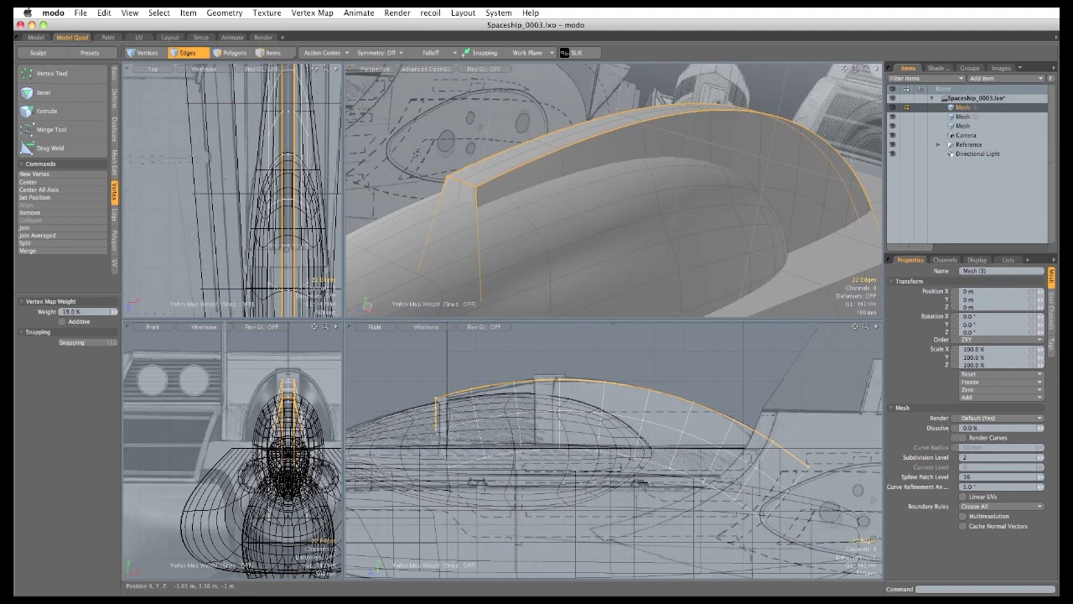
key("space")
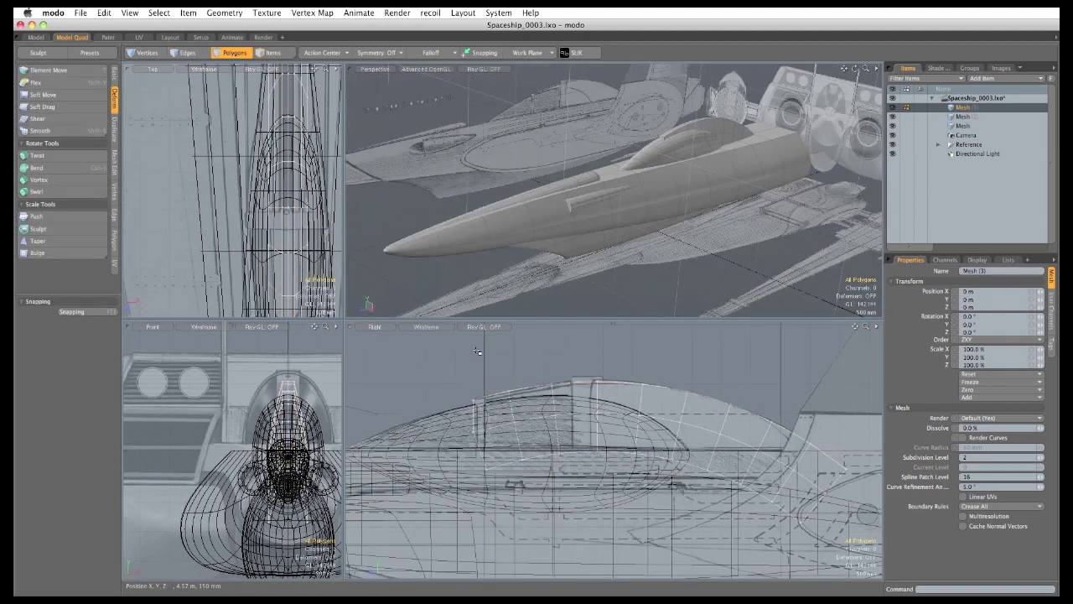
Add a new mesh item for the canopy frame and hide the fairing and fuselage meshes, keeping the canopy visible.
mouse_move(584, 465)
right_mouse_down()
mouse_move(614, 366)
mouse_move(607, 384)
right_mouse_up()
left_click(491, 370)
left_click(993, 79)
left_click(989, 93)
left_click(891, 121)
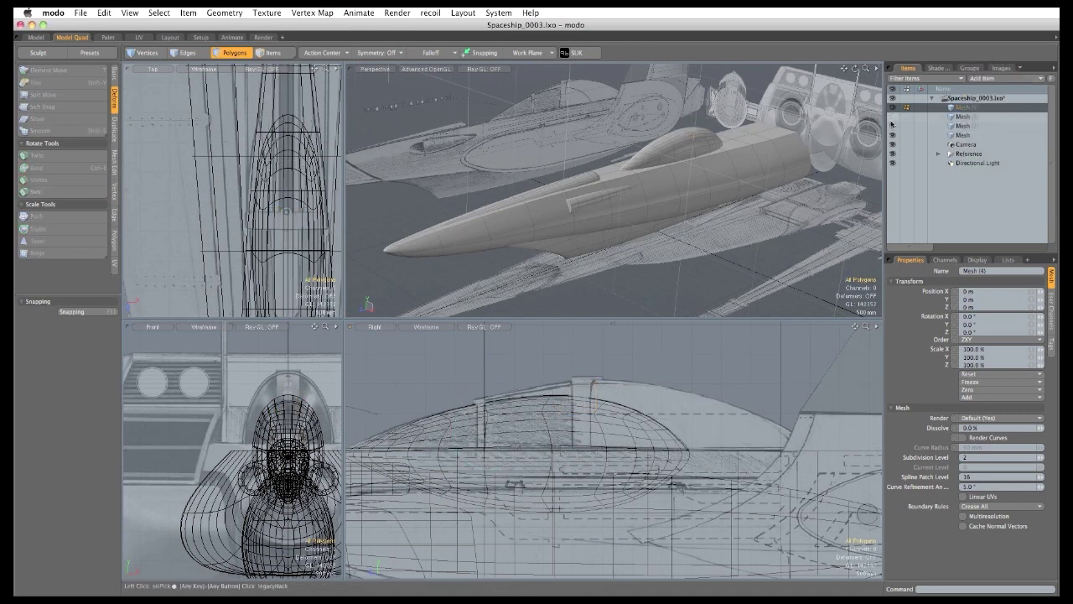
left_click(892, 135)
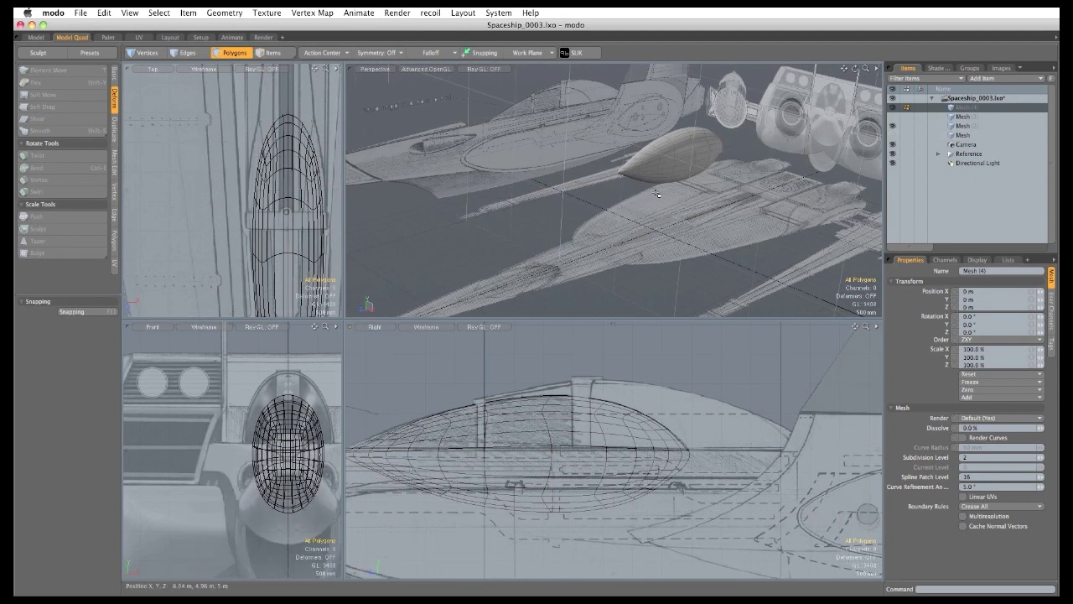
Create a cylinder along the Z axis around the canopy with a 1.3 m radius, 25 sides and 1 segment.
left_click_drag(341, 316, 575, 215)
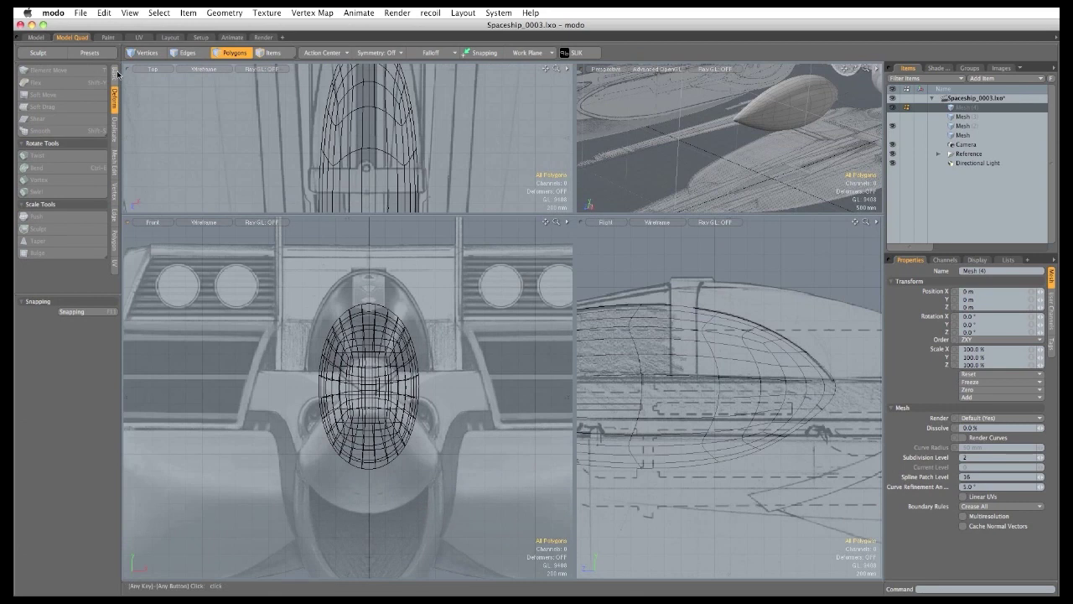
left_click(114, 75)
left_click(74, 75)
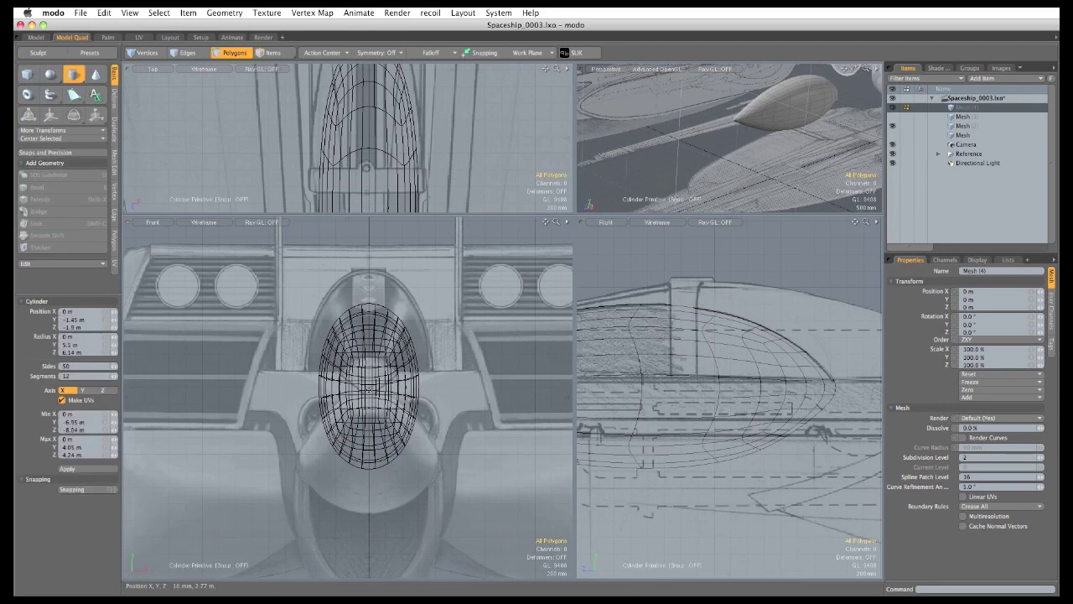
left_click_drag(368, 390, 477, 498, "ctrl")
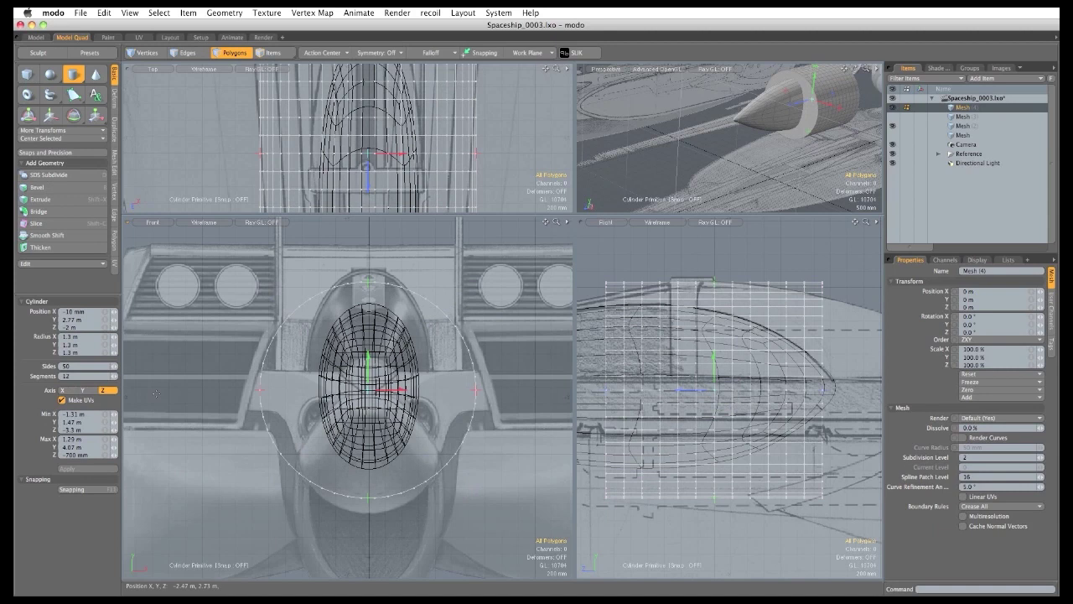
left_click(88, 367)
key("Return")
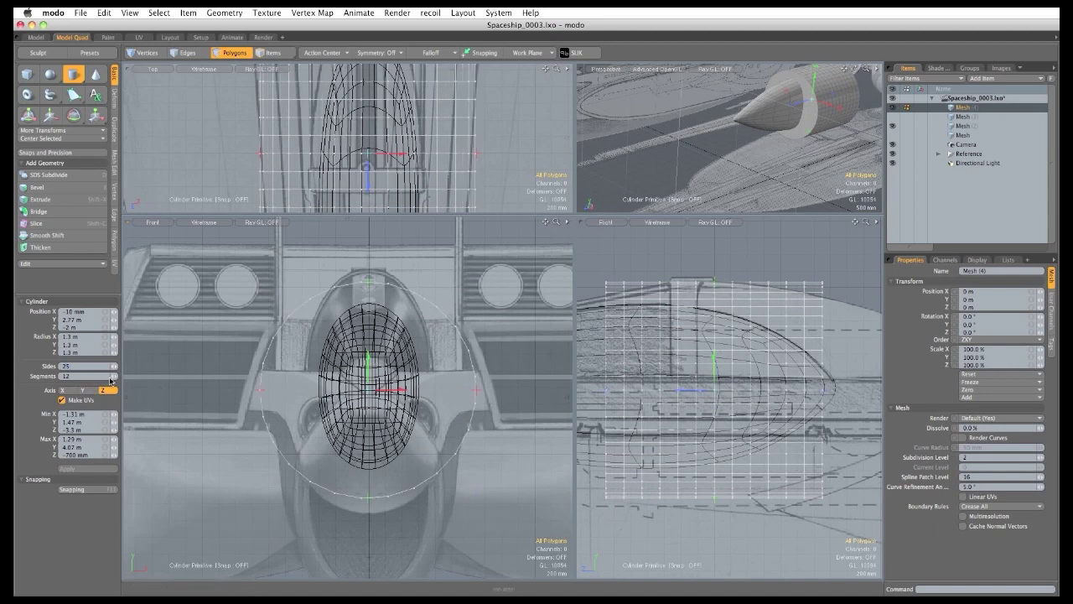
left_click_drag(114, 377, 65, 385)
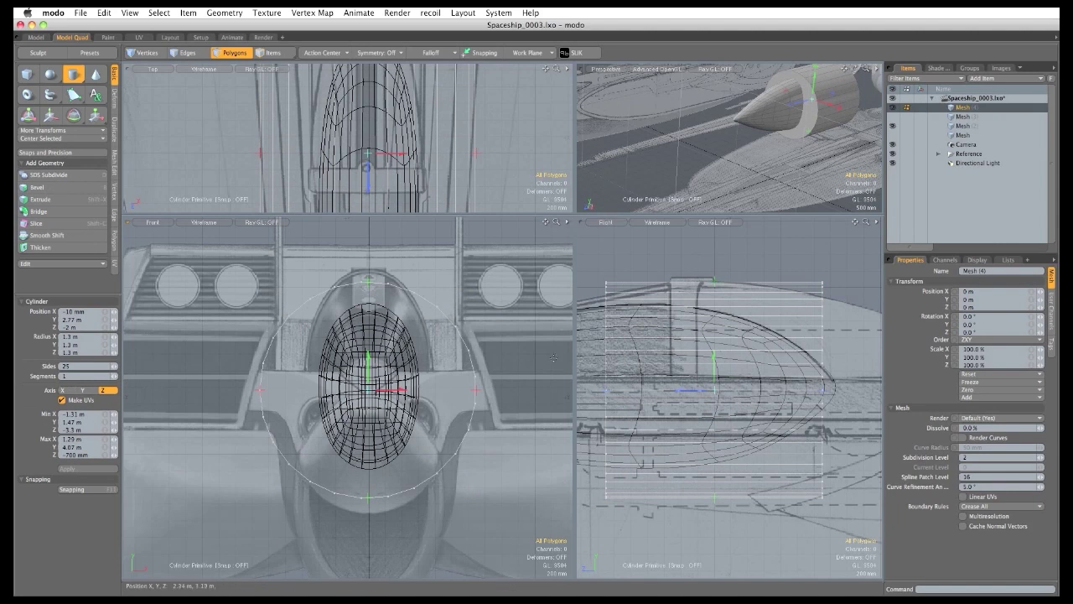
Flatten the cylinder to a disc about 120 mm deep and place it at Z 70 mm on the drawing's front canopy frame.
left_click_drag(574, 359, 262, 361)
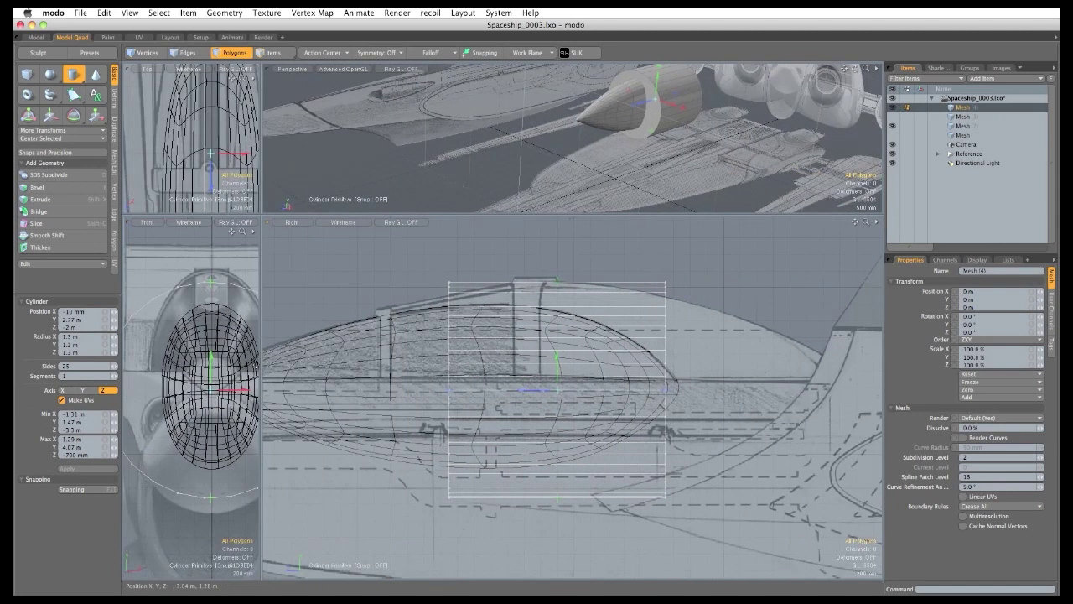
left_click_drag(528, 390, 459, 390)
left_click_drag(595, 390, 387, 409)
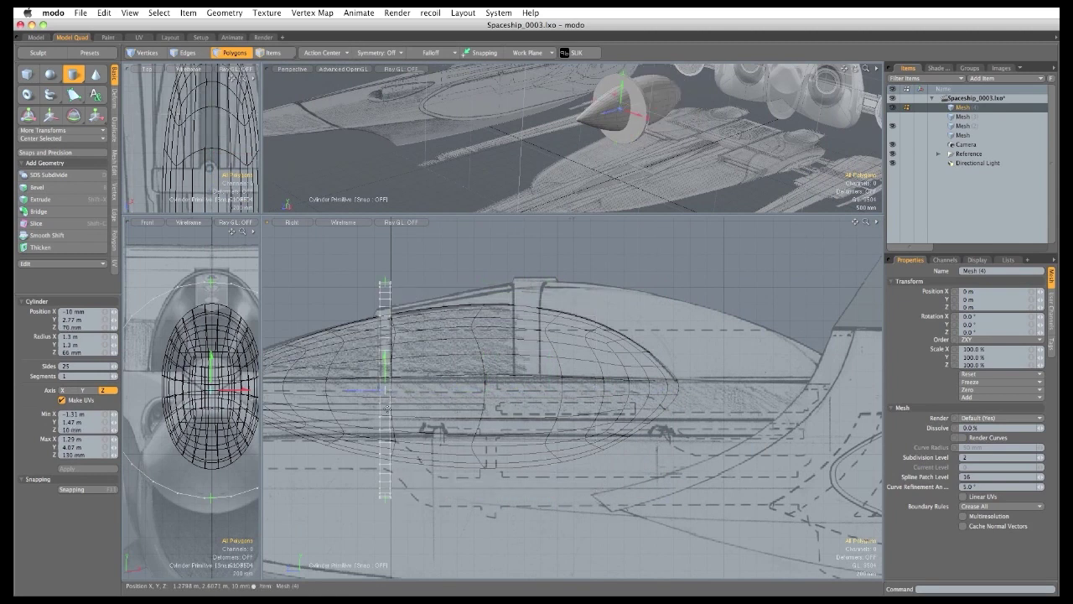
left_click_drag(258, 303, 448, 313)
left_click_drag(696, 125, 727, 161, "alt+shift")
key("space")
Delete the disc's two flat end-cap polygons to leave an open ring.
left_click(684, 161)
left_click(726, 161, "shift")
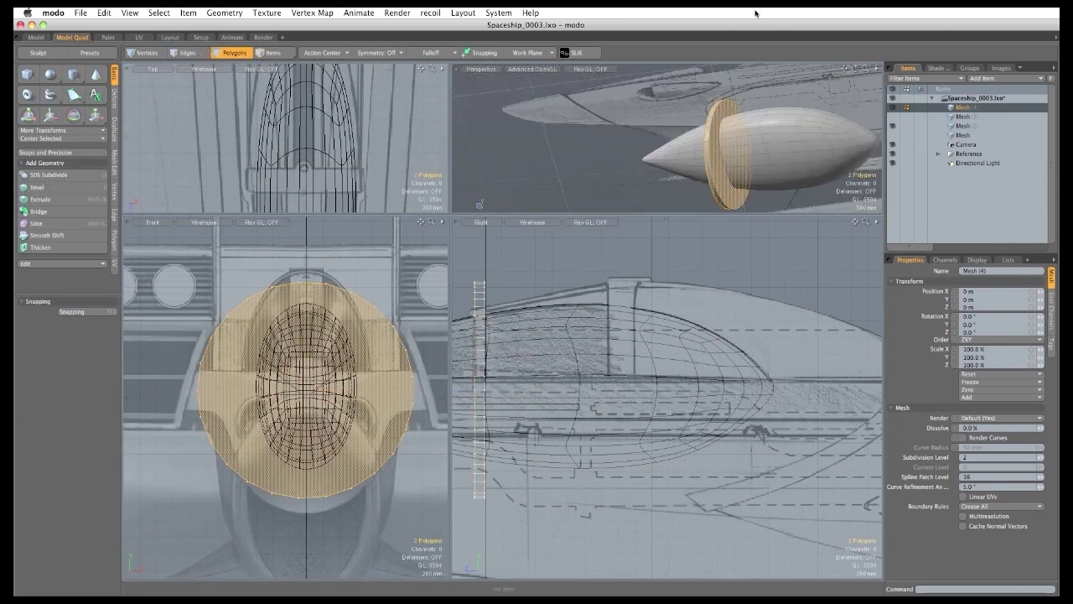
key("Delete")
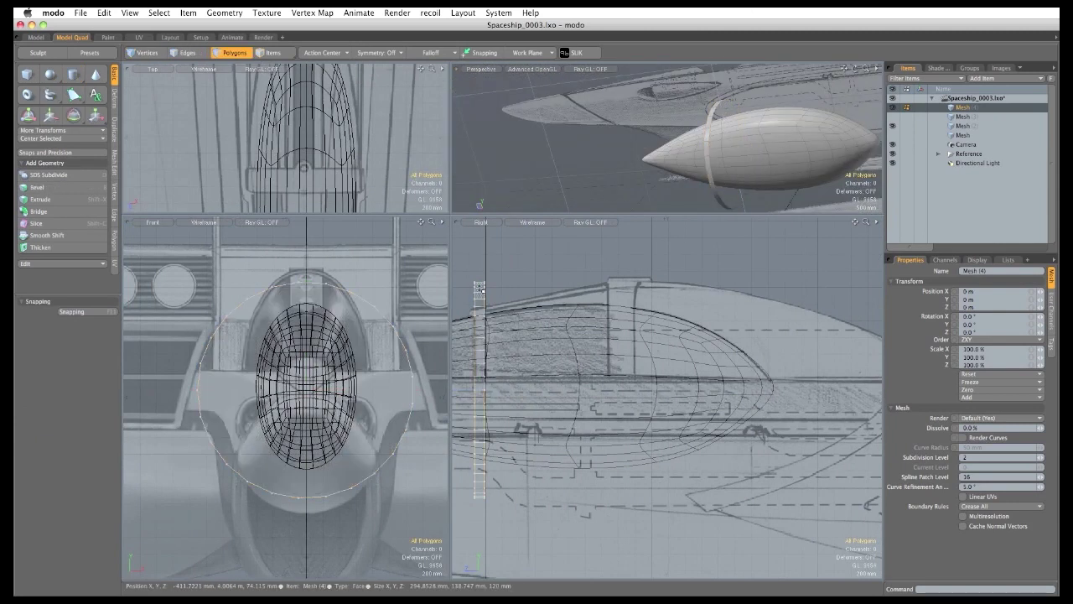
Duplicate the ring's polygons and move the copy back along Z to the drawing's rear canopy frame.
double_click(479, 288)
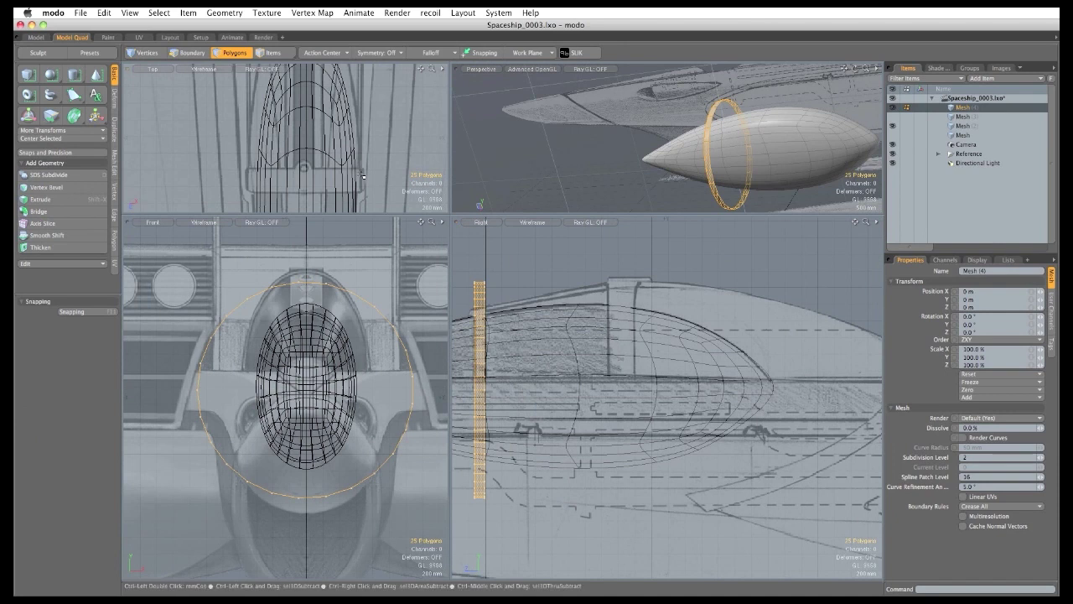
key("w")
left_click_drag(457, 391, 596, 392)
Widen the rear ring to 240% in Z and shift it -20 mm in Z to match the rear frame drawing.
key("r")
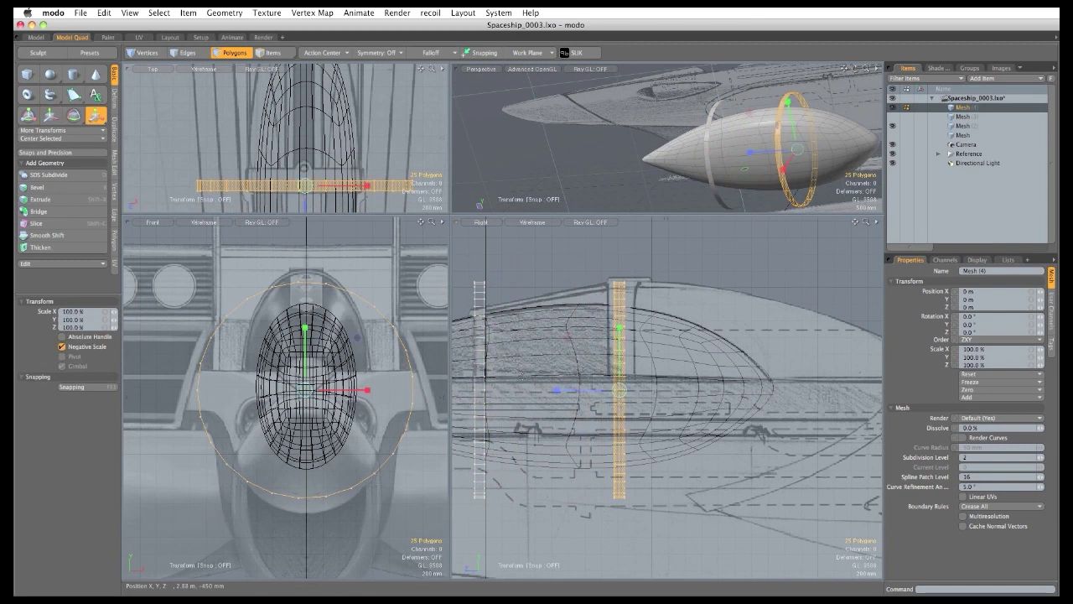
left_click_drag(547, 391, 474, 390)
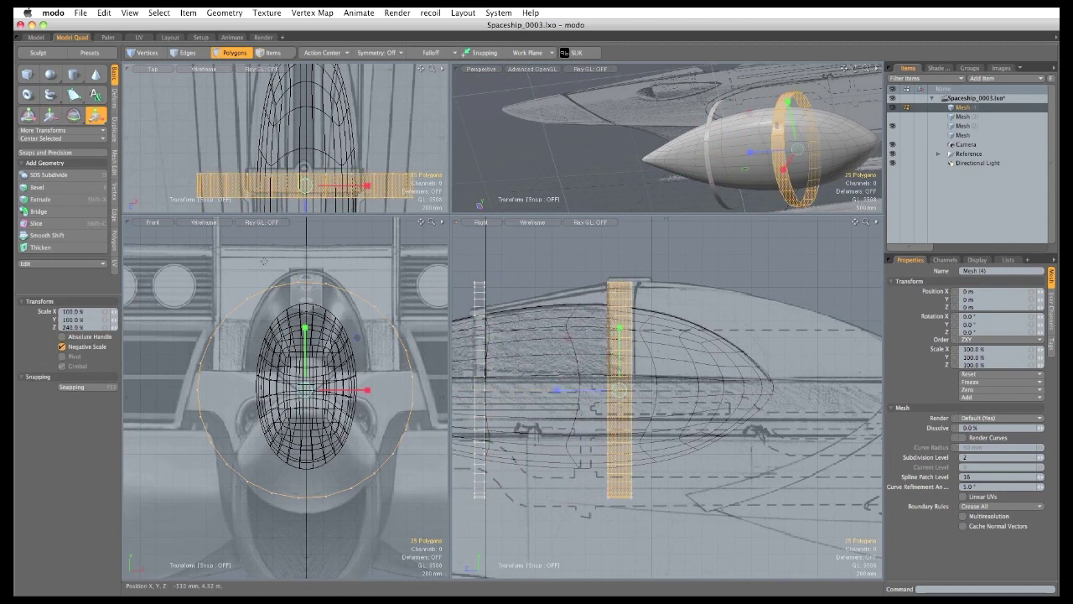
key("w")
left_click_drag(556, 391, 546, 400)
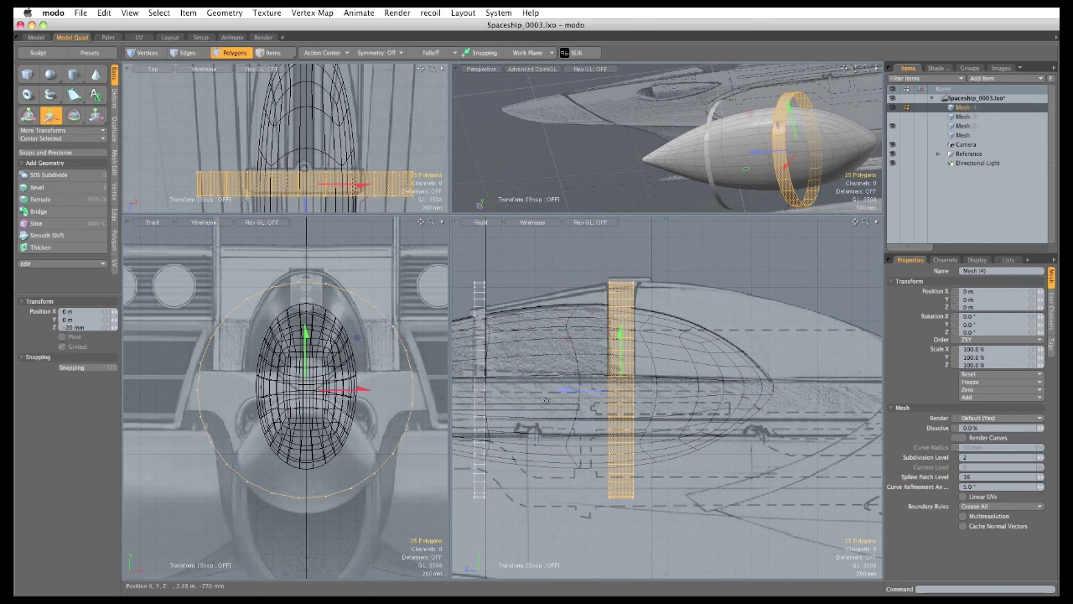
key("space")
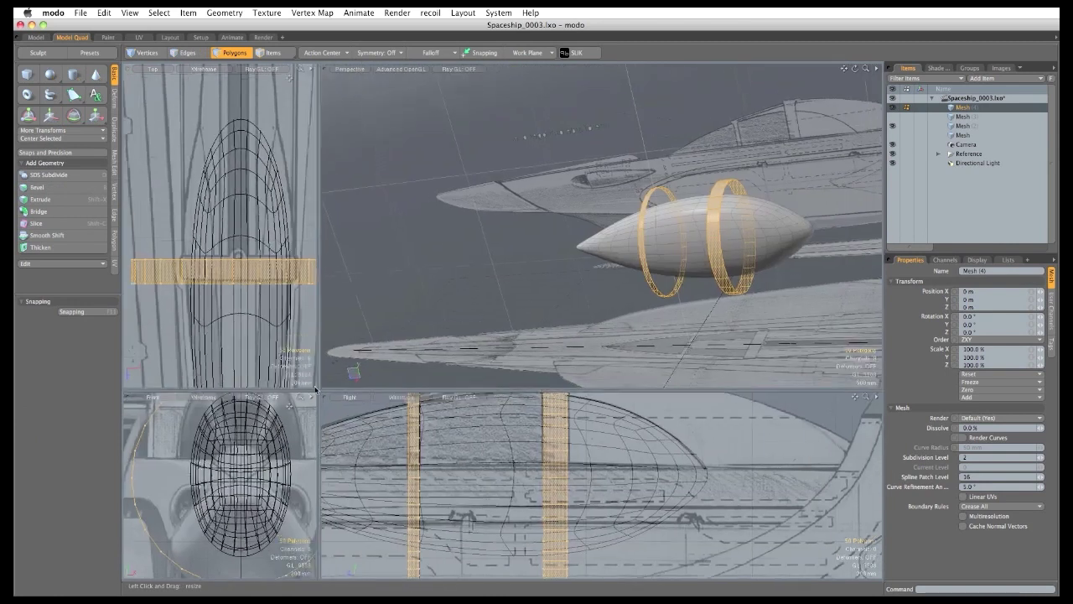
Conform both rings to the canopy surface by scaling them to -215.5% in X and Y under a Background constraint.
left_click(87, 312)
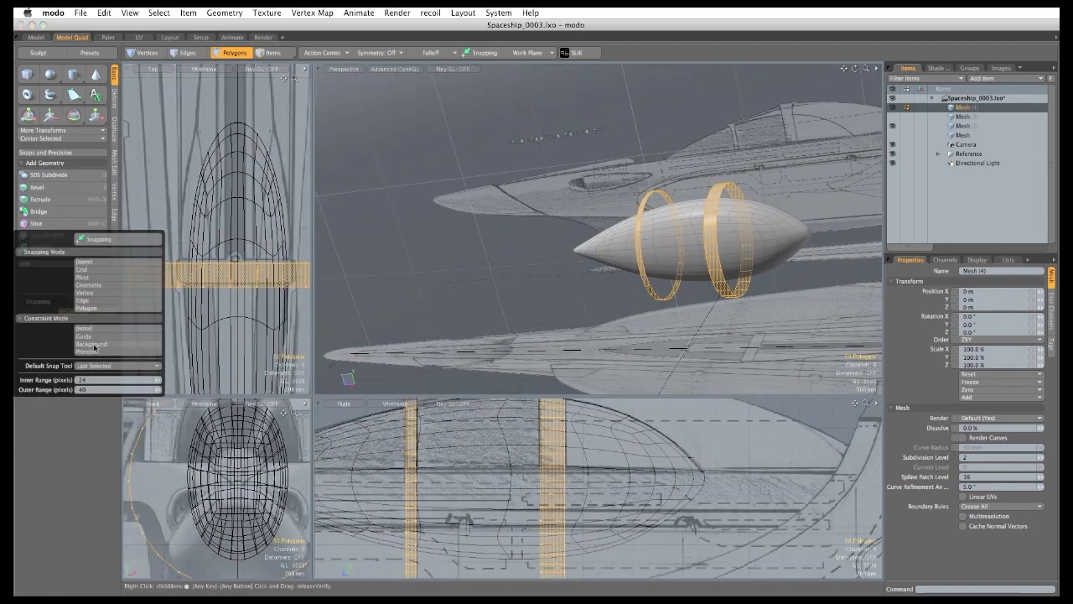
left_click(94, 344)
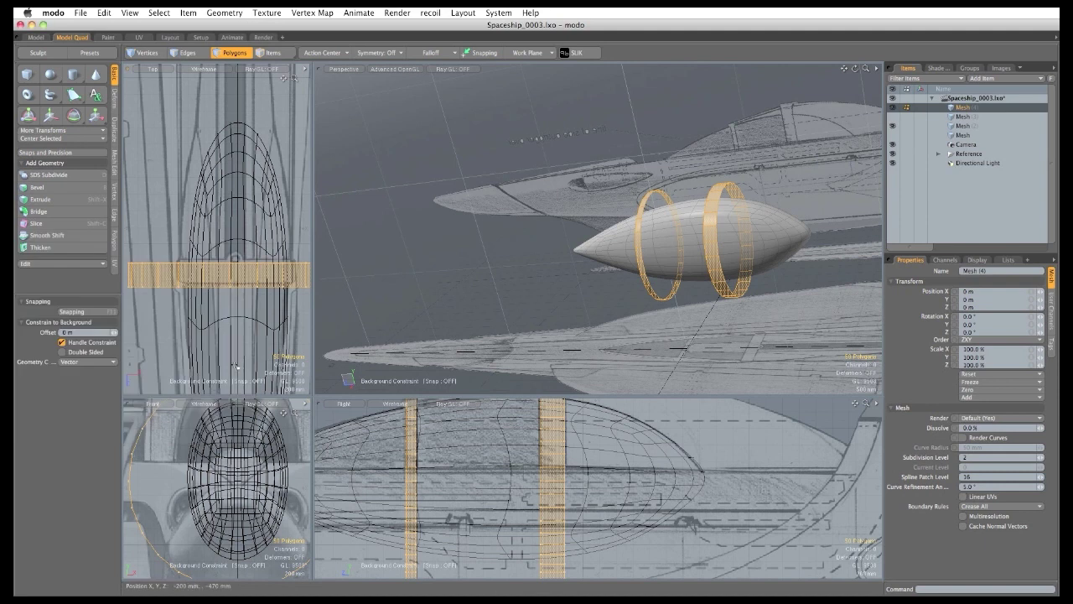
key("y")
left_click_drag(471, 267, 560, 238, "alt")
left_click_drag(671, 306, 632, 305, "alt")
scroll(749, 287, "up", 4)
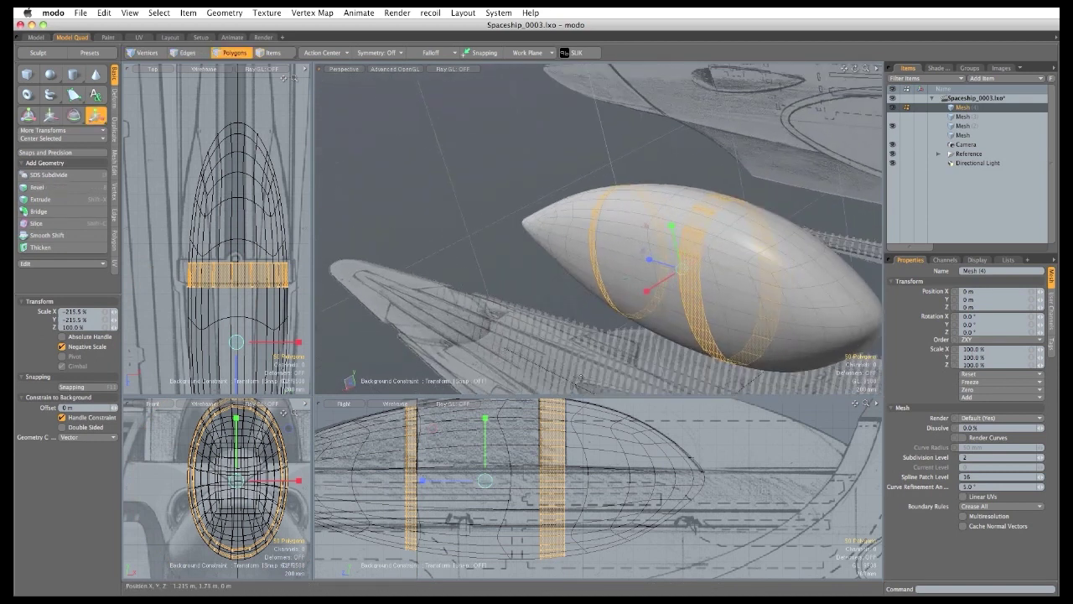
key("space")
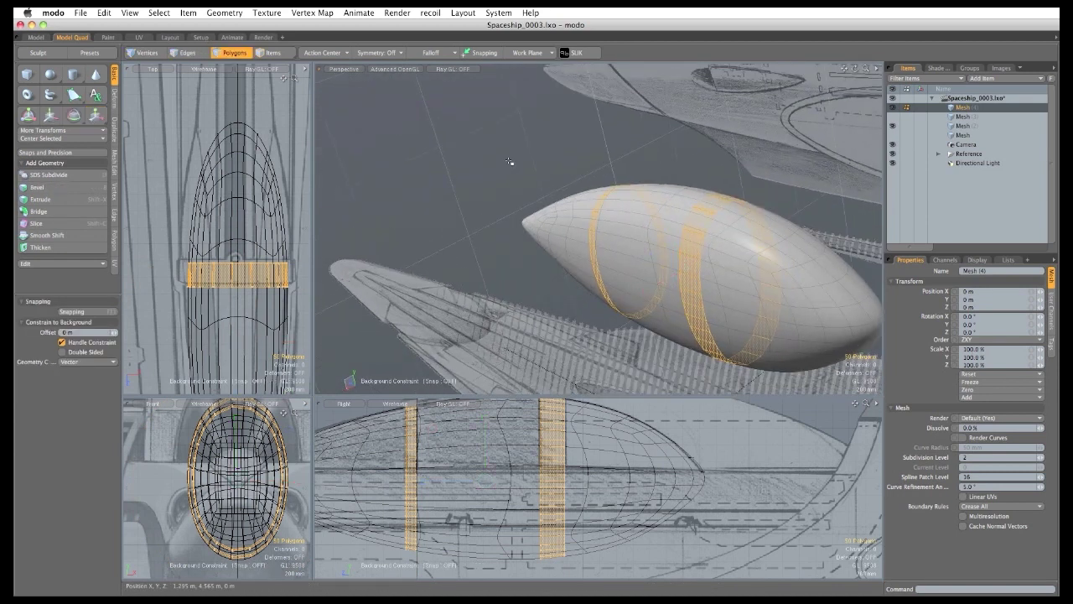
key("Escape")
Scale both rings to 94% in X and Y to sit inside the canopy, and show the fairing and fuselage meshes again.
left_click_drag(508, 163, 469, 180, "alt")
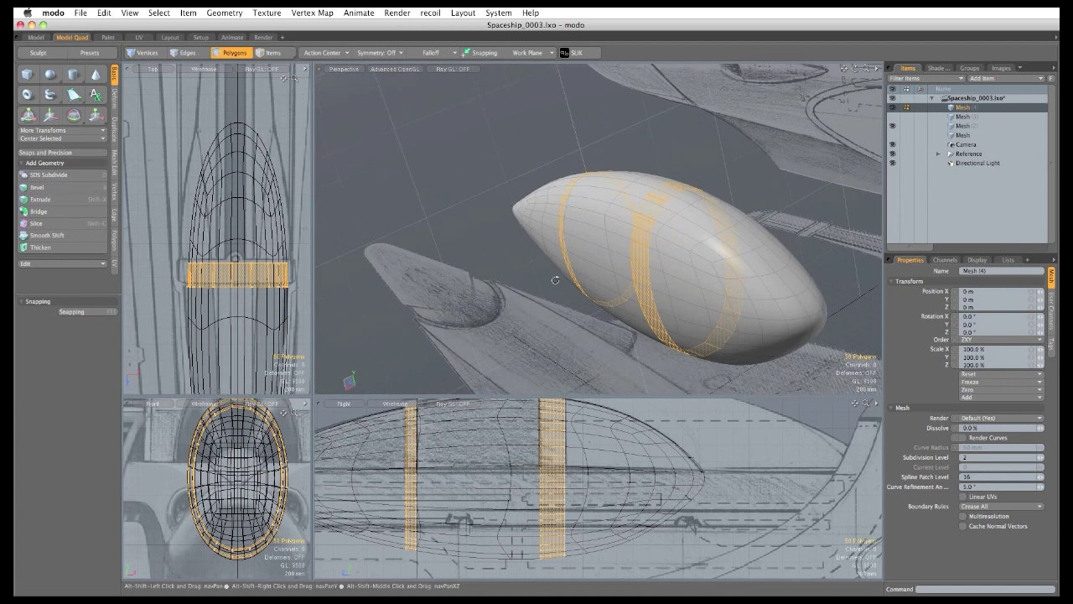
key("r")
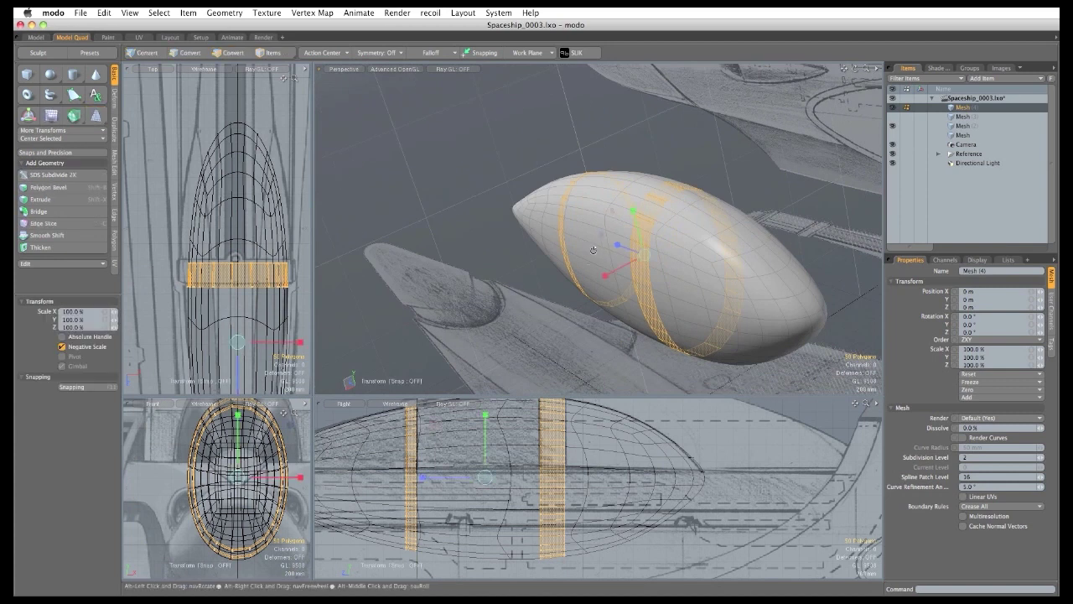
left_click_drag(619, 222, 588, 236, "alt")
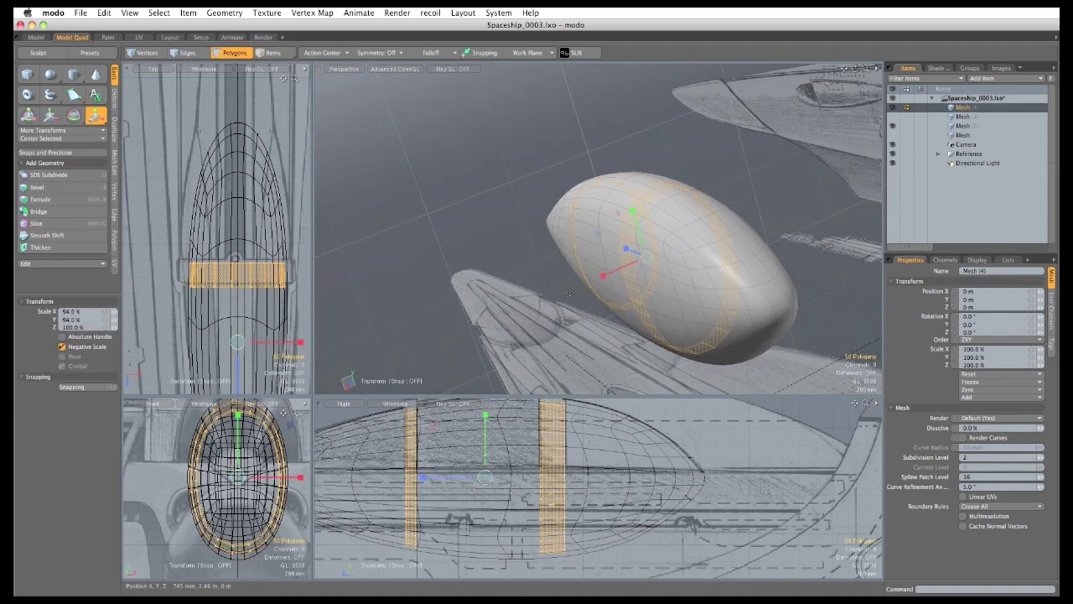
key("space")
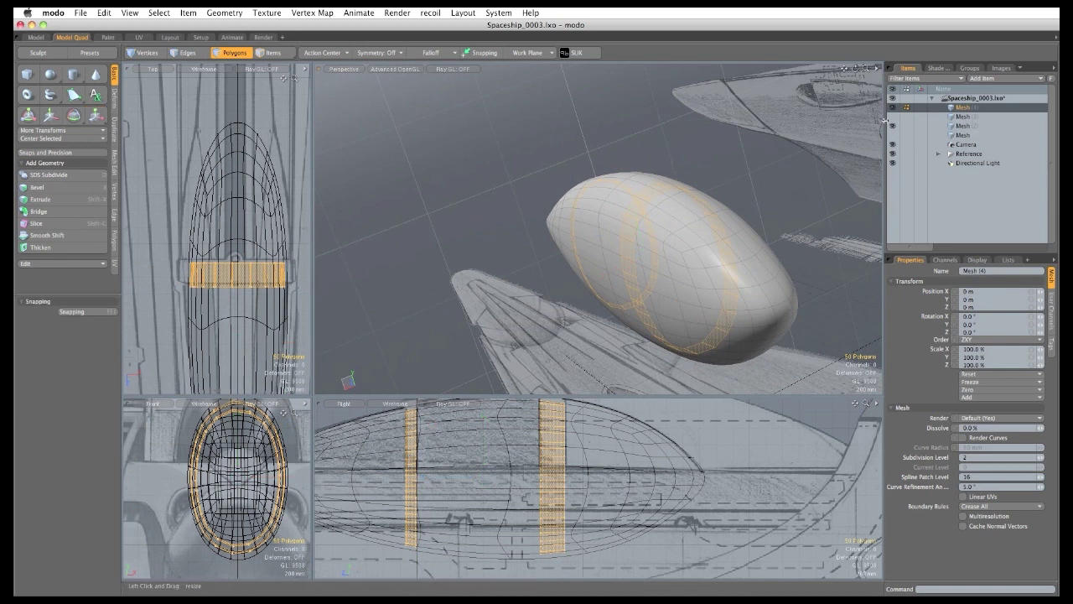
left_click(893, 124)
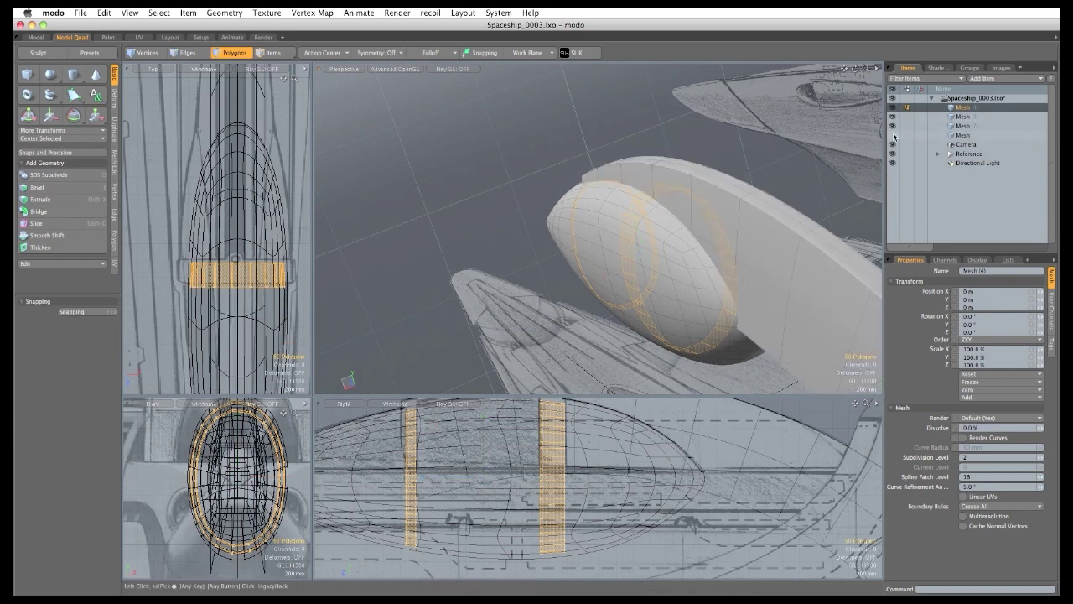
left_click(894, 135)
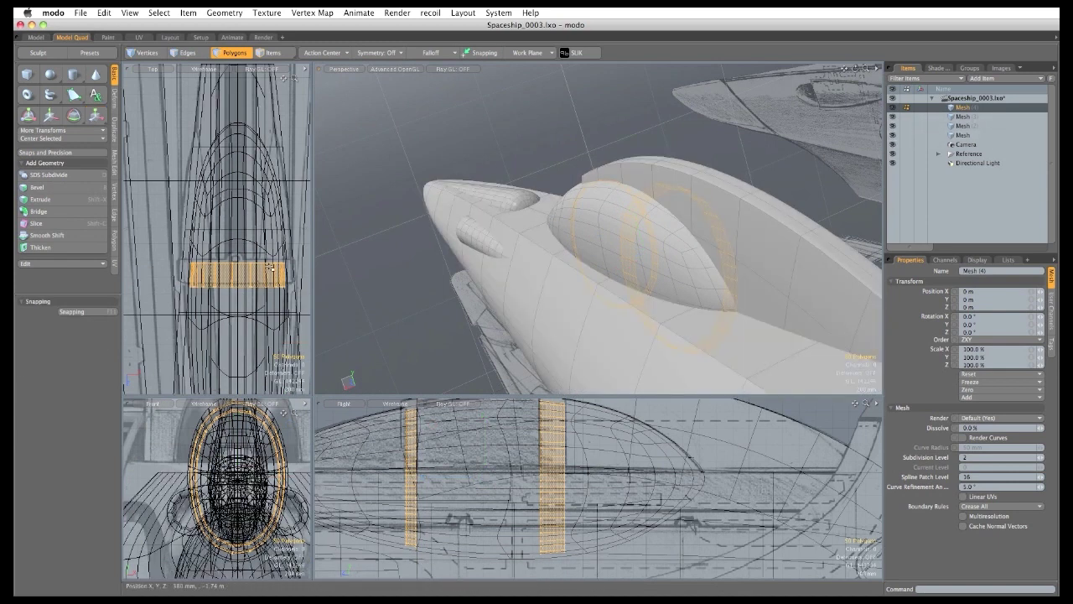
Bevel both ring's polygons in place and scale them to 112.5% in X and Y to give the canopy frames thickness.
key("b")
left_click_drag(642, 240, 632, 256, "alt")
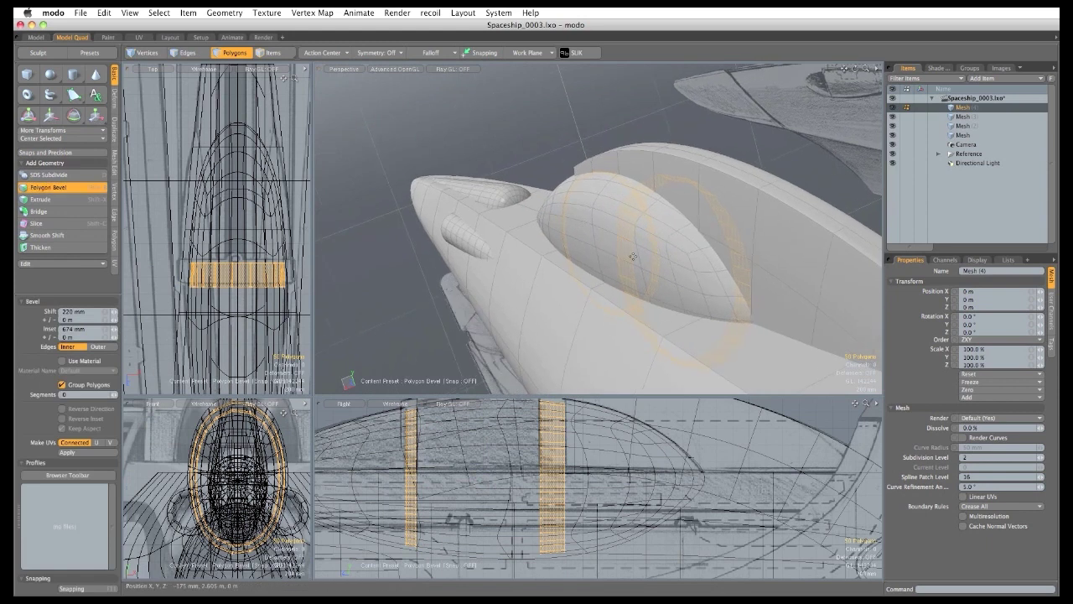
left_click(629, 262)
key("r")
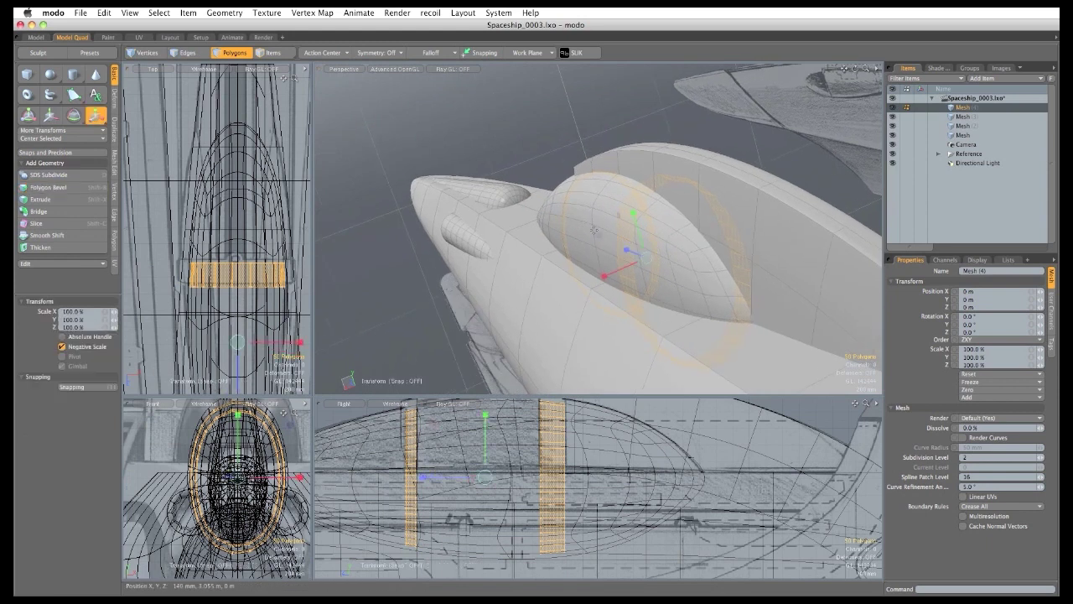
left_click_drag(598, 235, 607, 236)
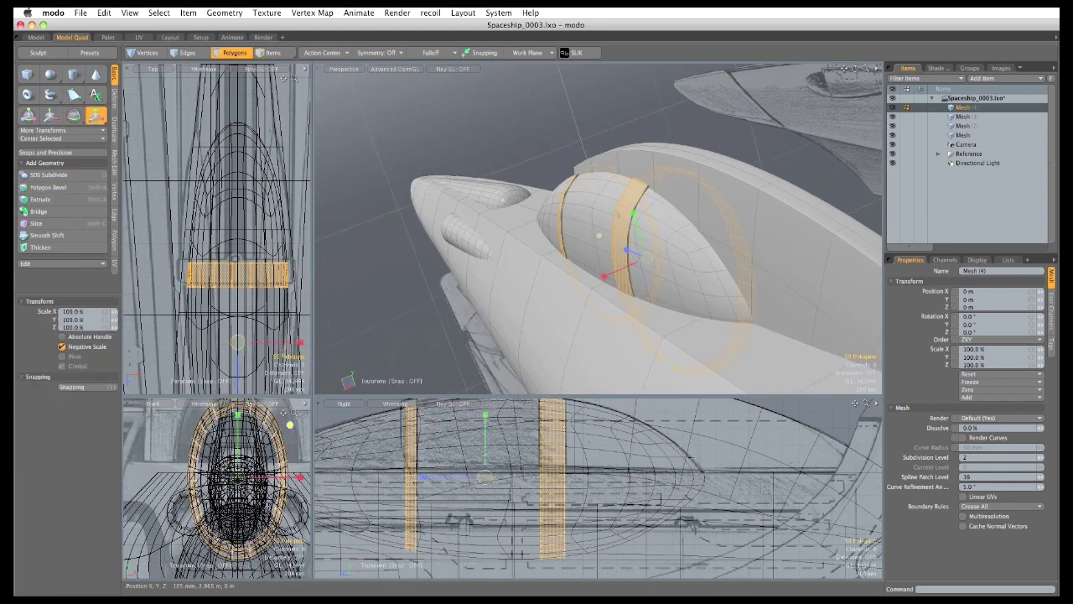
left_click_drag(312, 477, 317, 477)
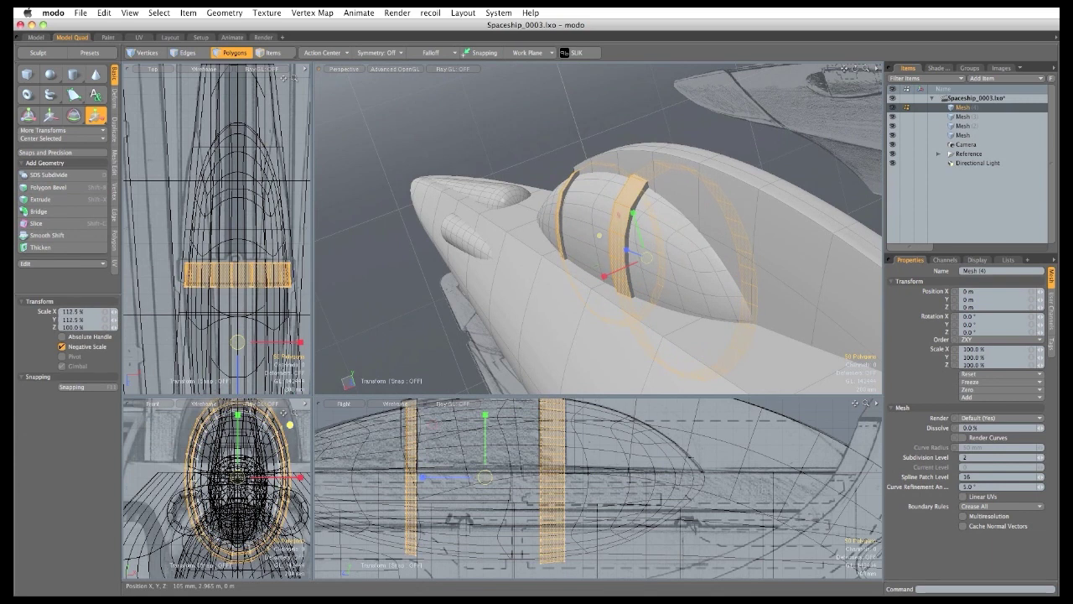
Select only the rear ring's outer band of polygons and scale it to 102% in X and Y.
left_click_drag(518, 192, 602, 240, "alt")
key("space")
left_click_drag(682, 209, 565, 286)
key("l")
key("r")
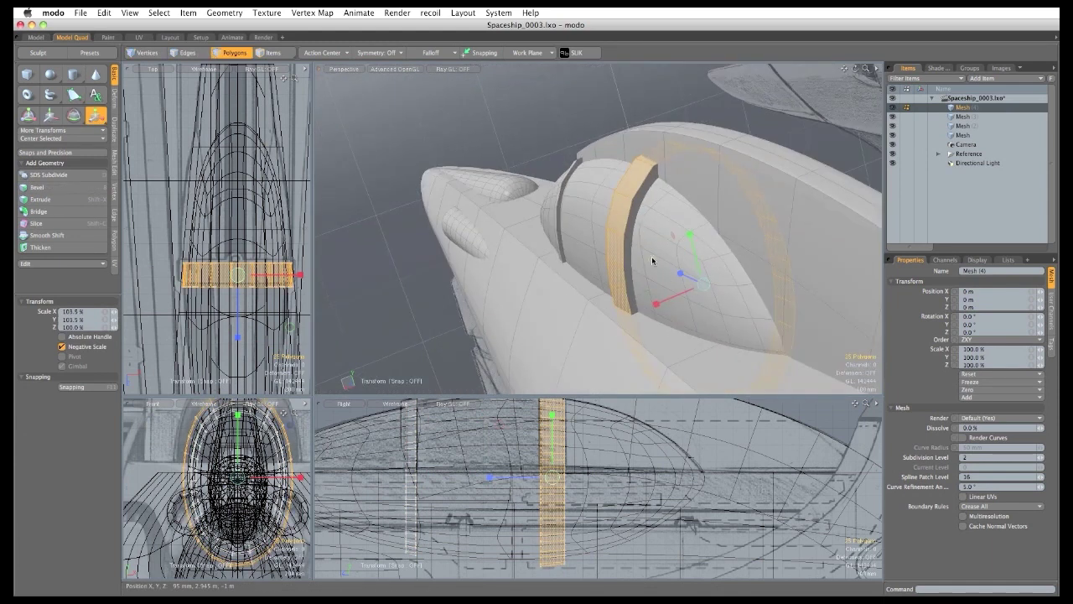
left_click_drag(652, 259, 650, 259)
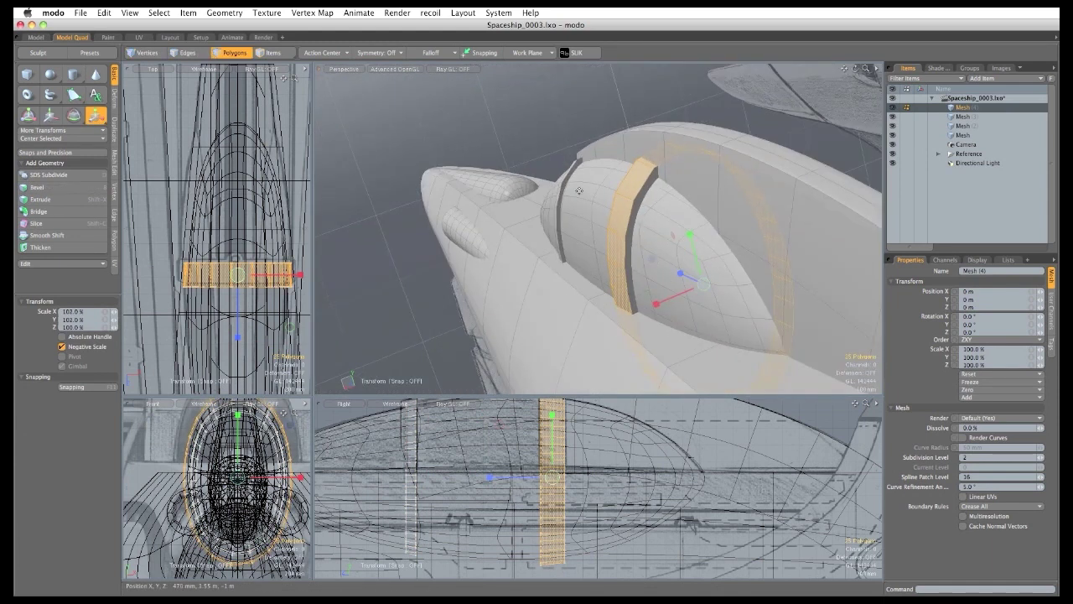
Deselect the polygons and convert the frame rings to Catmull-Clark subdivision surfaces.
key("space")
left_click(511, 111)
key("shift+Tab")
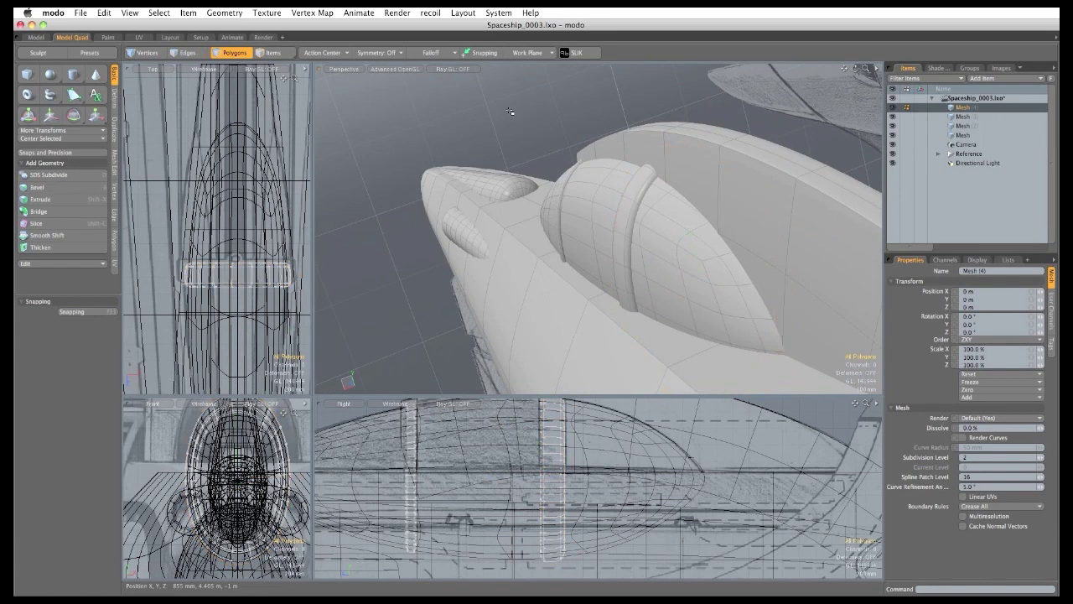
Select the border edge loops of both frame rings and raise their edge weight to sharpen the corners.
left_click_drag(511, 111, 599, 89, "alt")
key("space")
key("space")
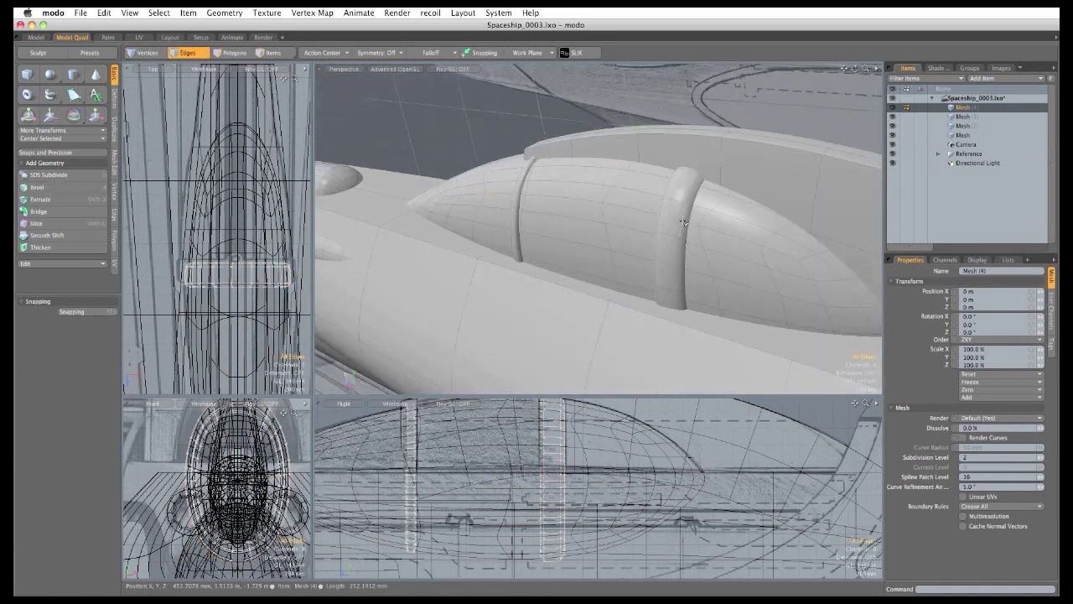
double_click(682, 222)
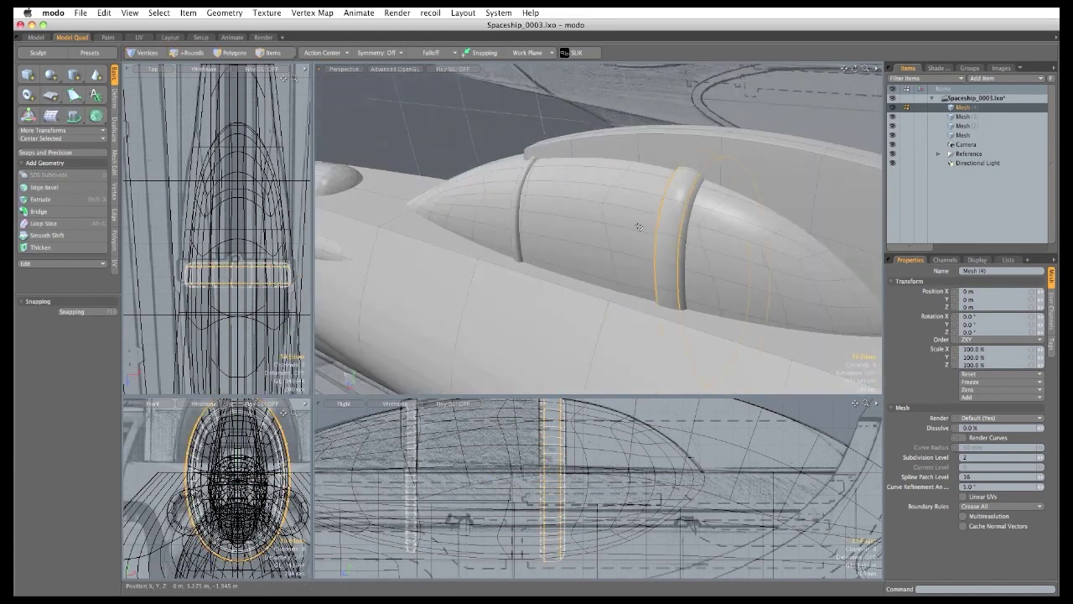
left_click_drag(639, 228, 413, 202, "alt")
left_click(478, 207, "shift")
double_click(518, 229, "shift")
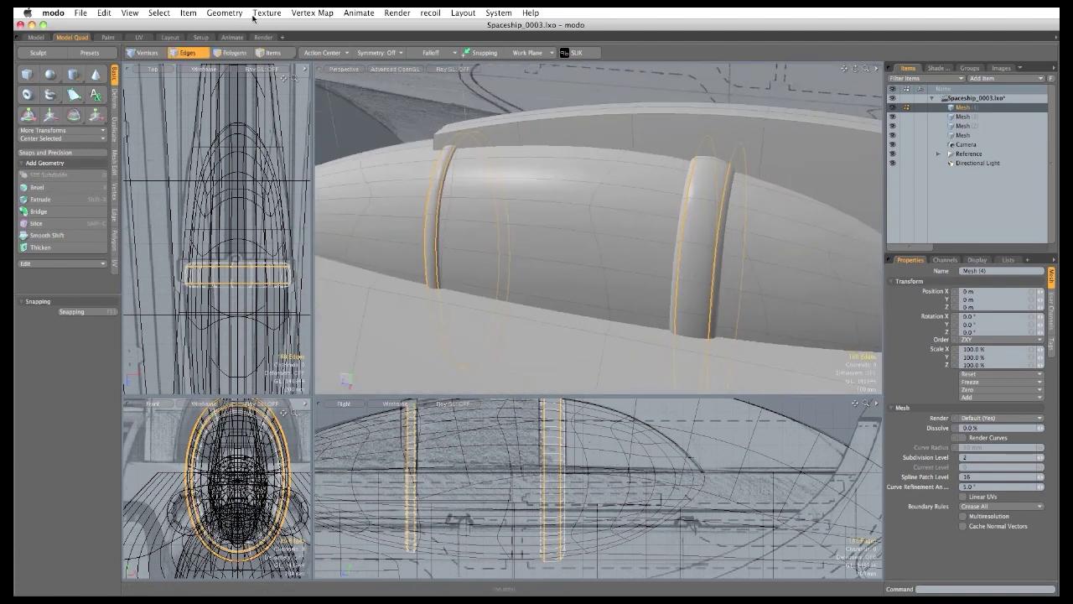
left_click(315, 14)
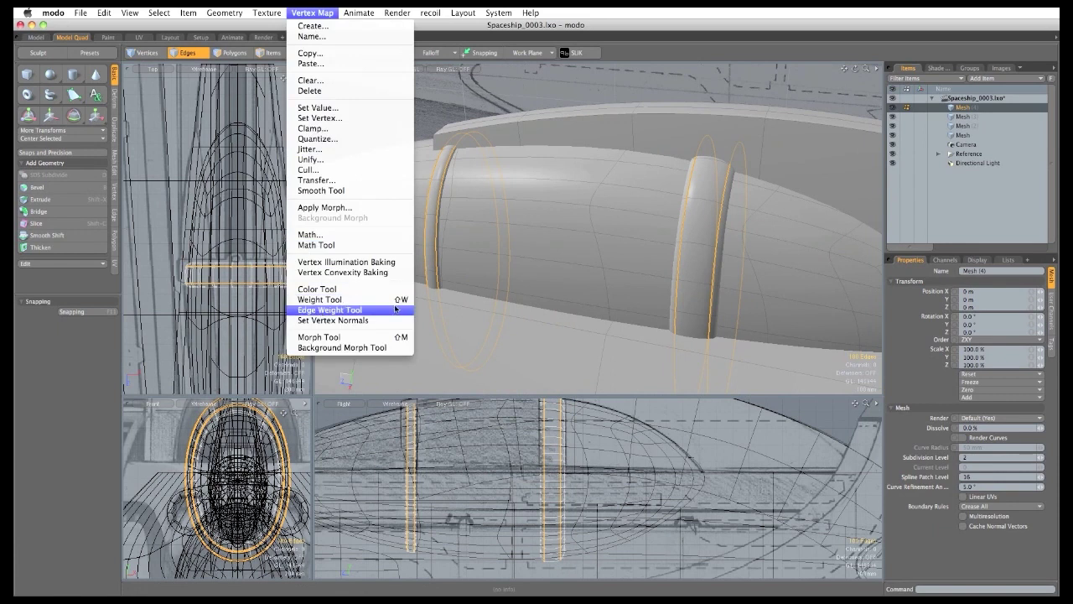
left_click(322, 310)
left_click_drag(474, 318, 494, 318)
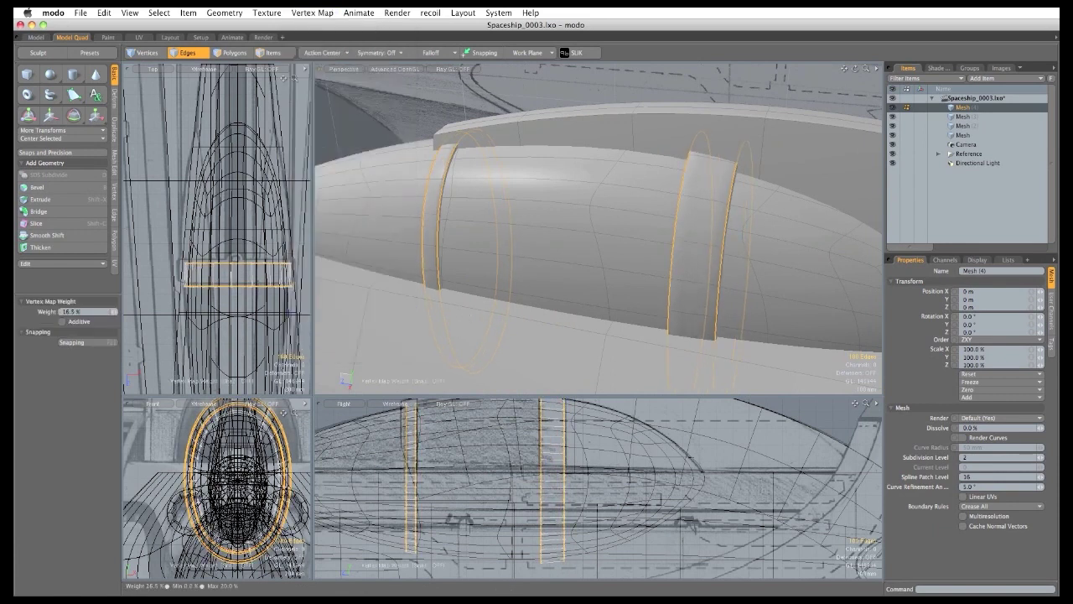
left_click_drag(647, 304, 713, 327, "alt")
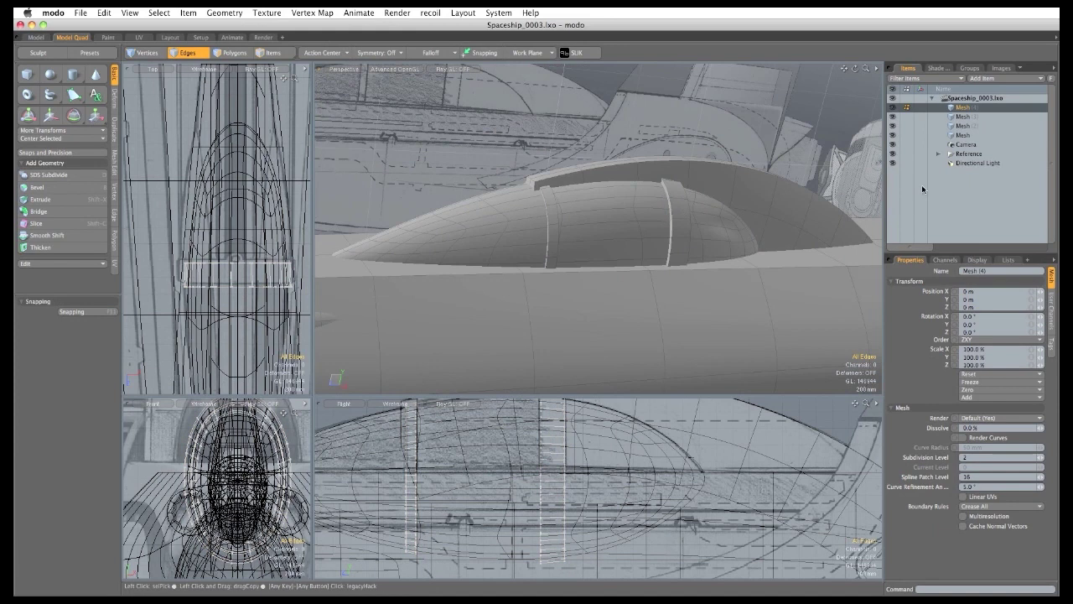
Cut the geometry of Mesh (2), (3) and (4) and paste it into the fuselage mesh, and save the scene incrementally.
left_click(964, 126)
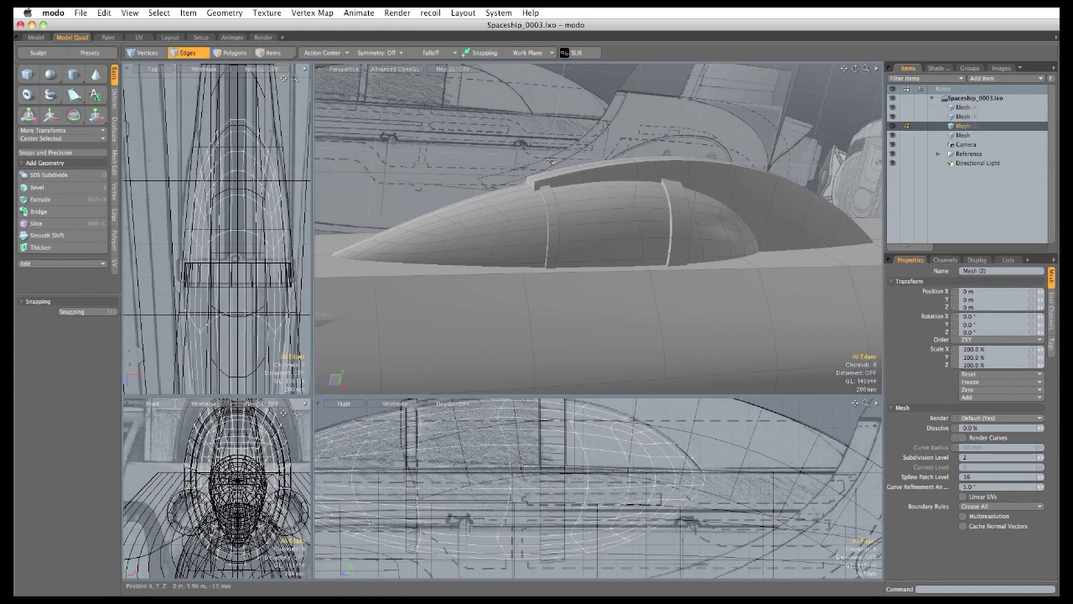
key("super+z")
key("super+z")
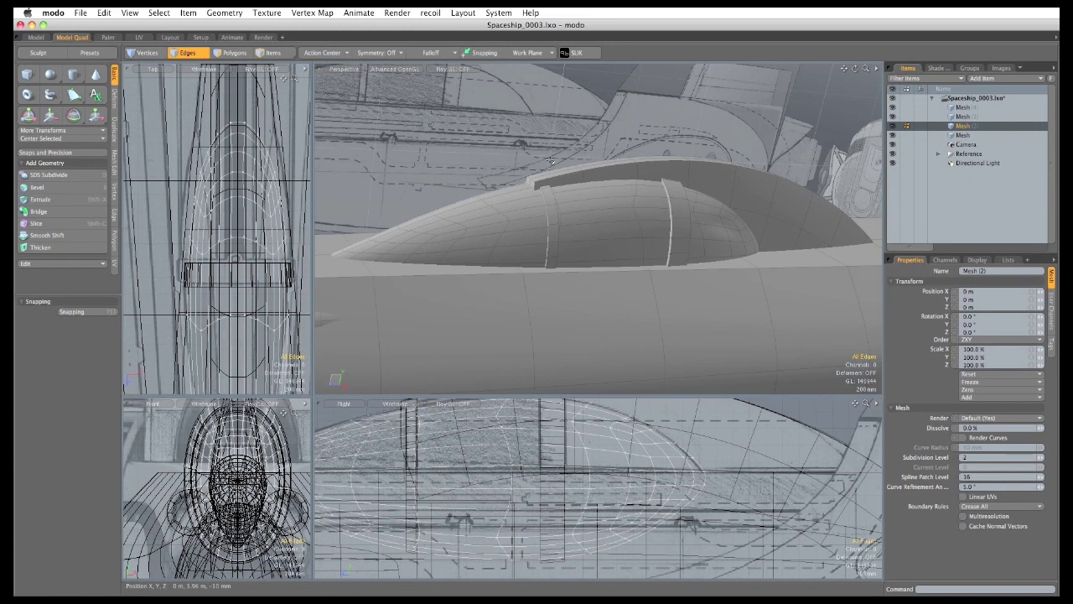
left_click(963, 108, "shift")
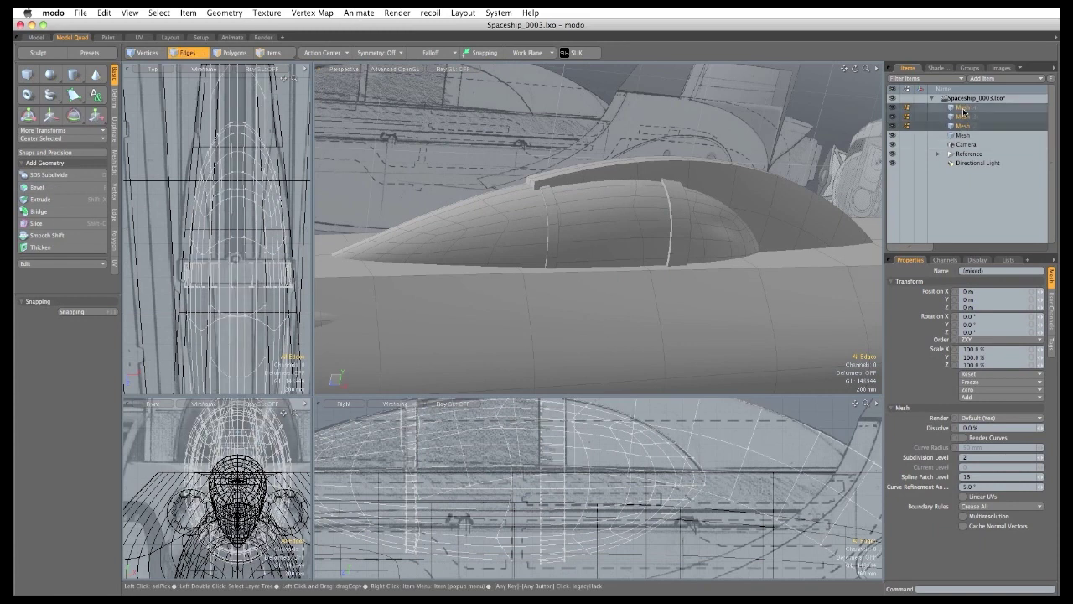
key("h")
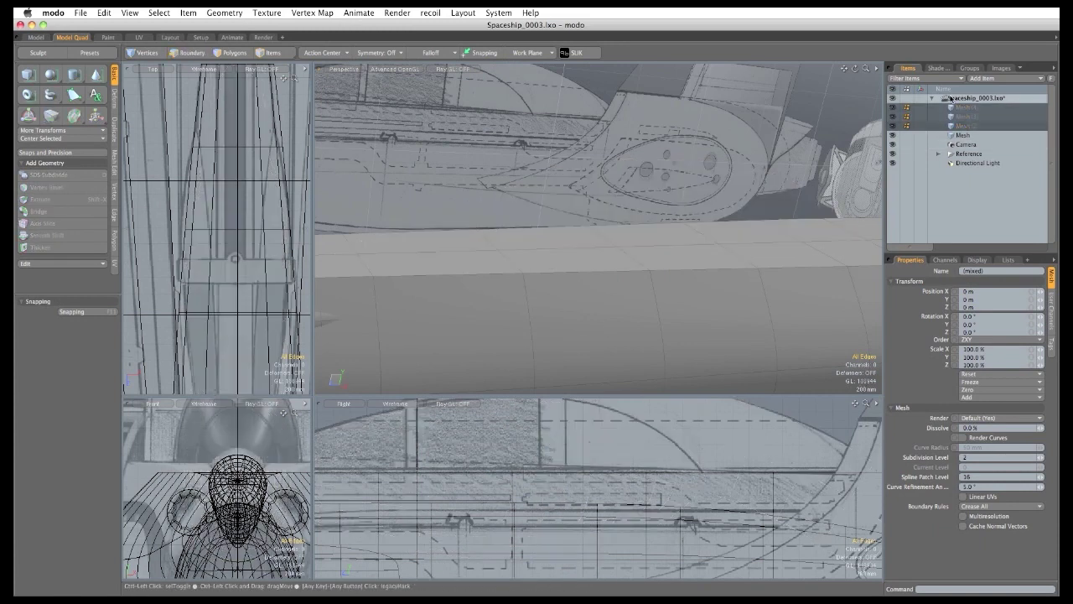
left_click(963, 137)
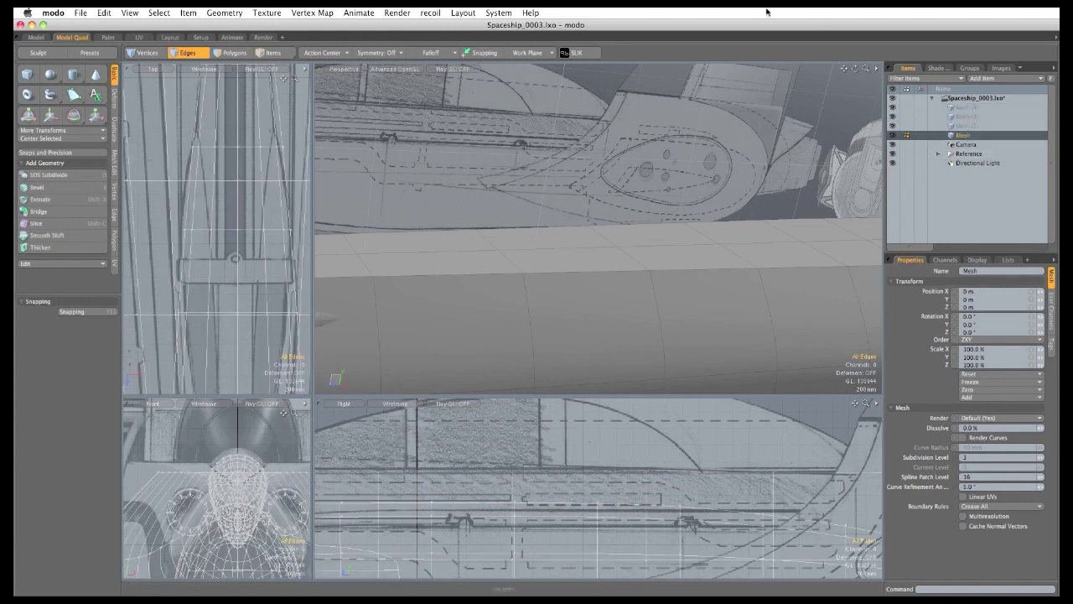
key("u")
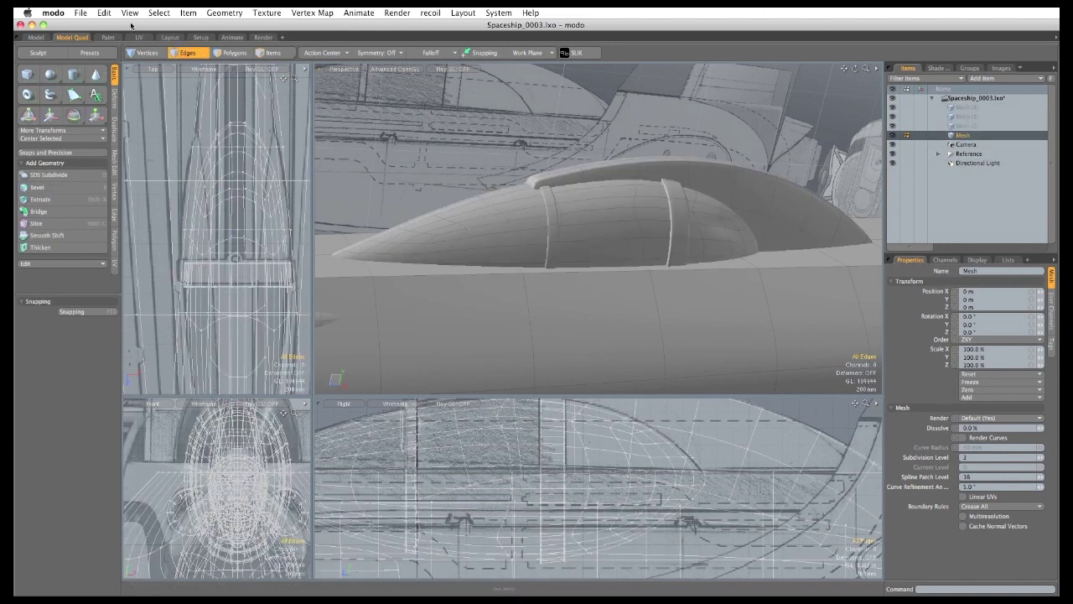
left_click(80, 12)
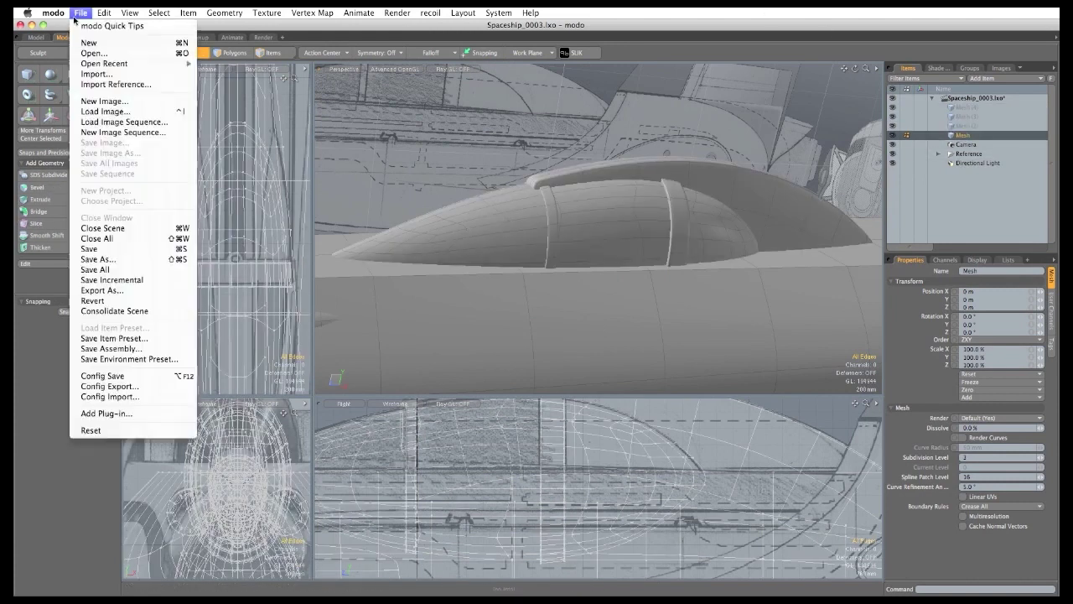
left_click(120, 281)
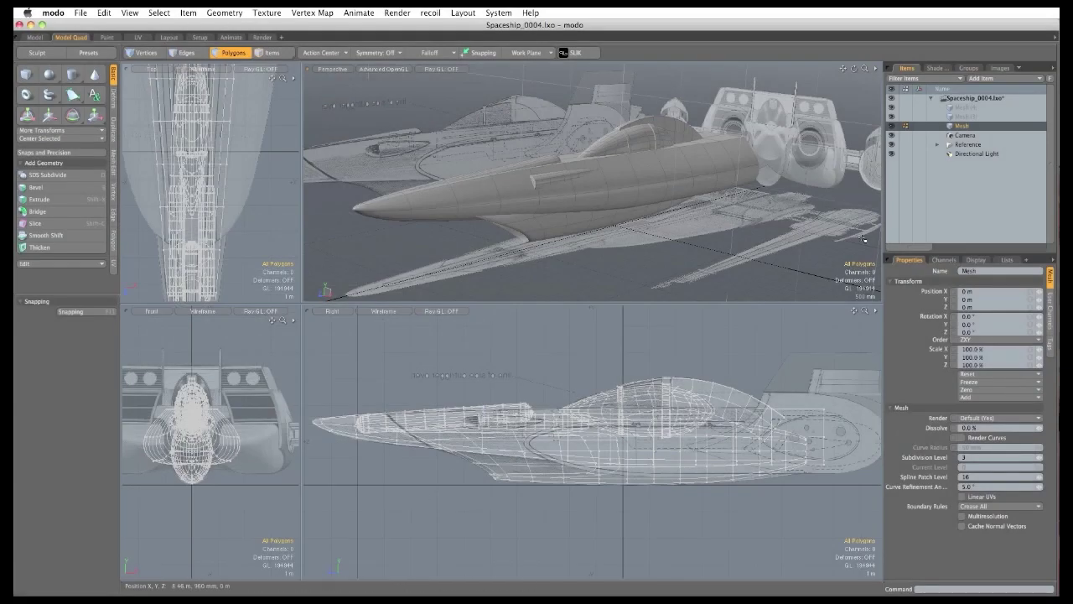
In the empty Mesh (3), draw a cube with 10 Z segments along the fuselage in the side view, about 2 m high and 11.22 m long.
left_click(960, 118)
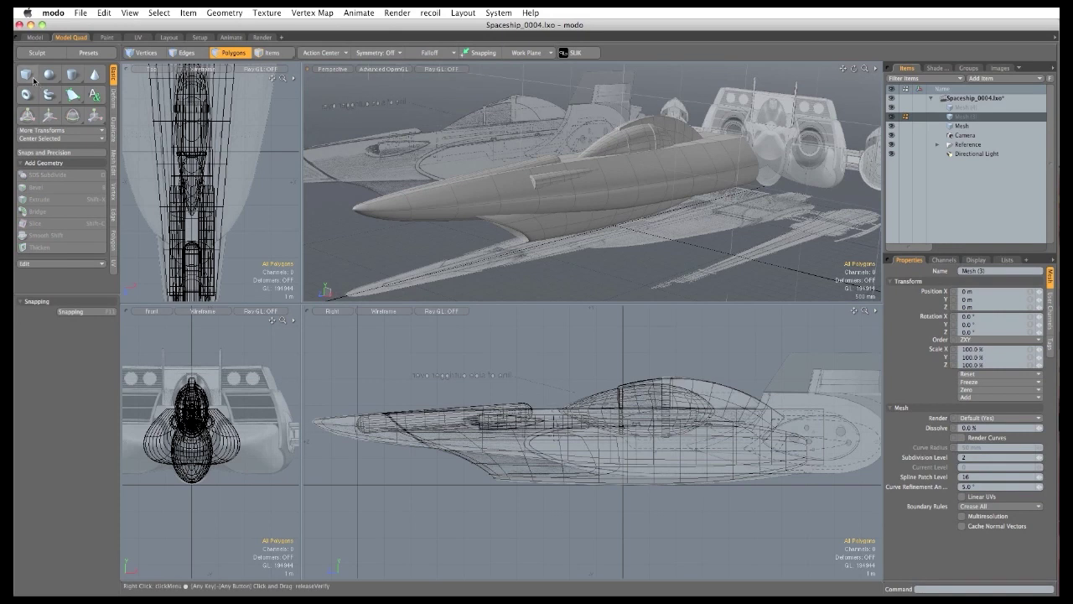
left_click(28, 74)
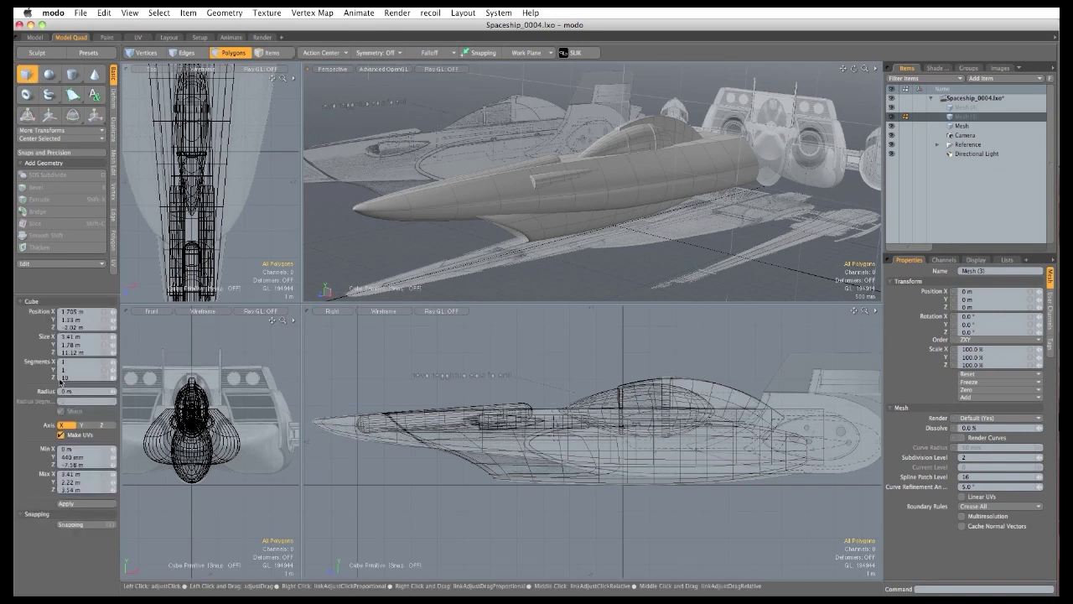
left_click_drag(506, 415, 480, 406, "alt")
left_click_drag(406, 392, 477, 461)
left_click_drag(563, 203, 719, 189)
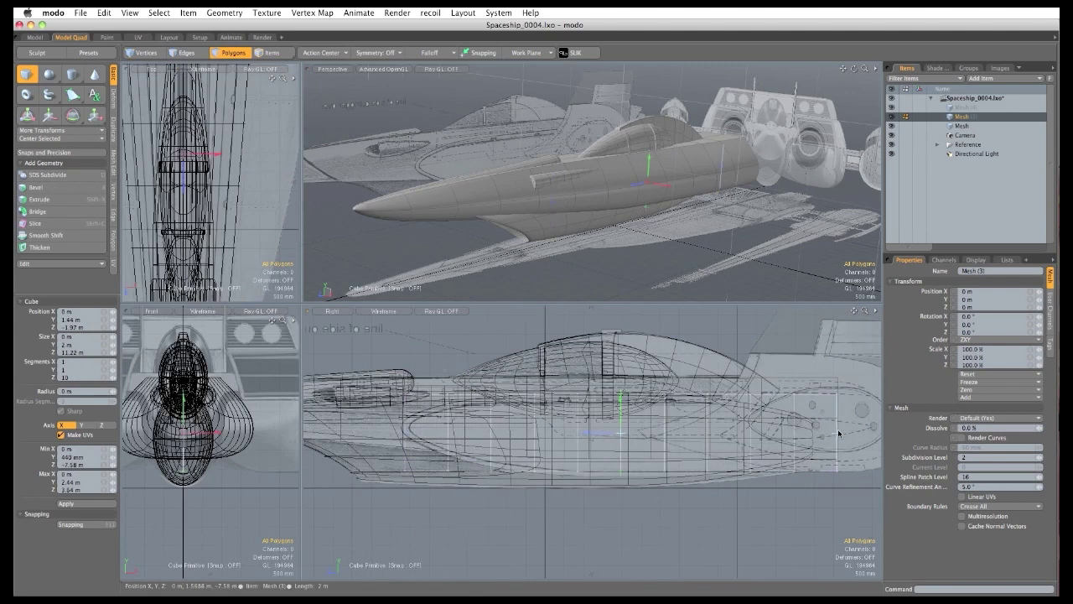
Adjust the cube to about 1.82 m high and 11.12 m long, and extend it to about 3.48 m wide in X from the centre line.
left_click_drag(840, 434, 827, 433)
left_click_drag(723, 166, 719, 167)
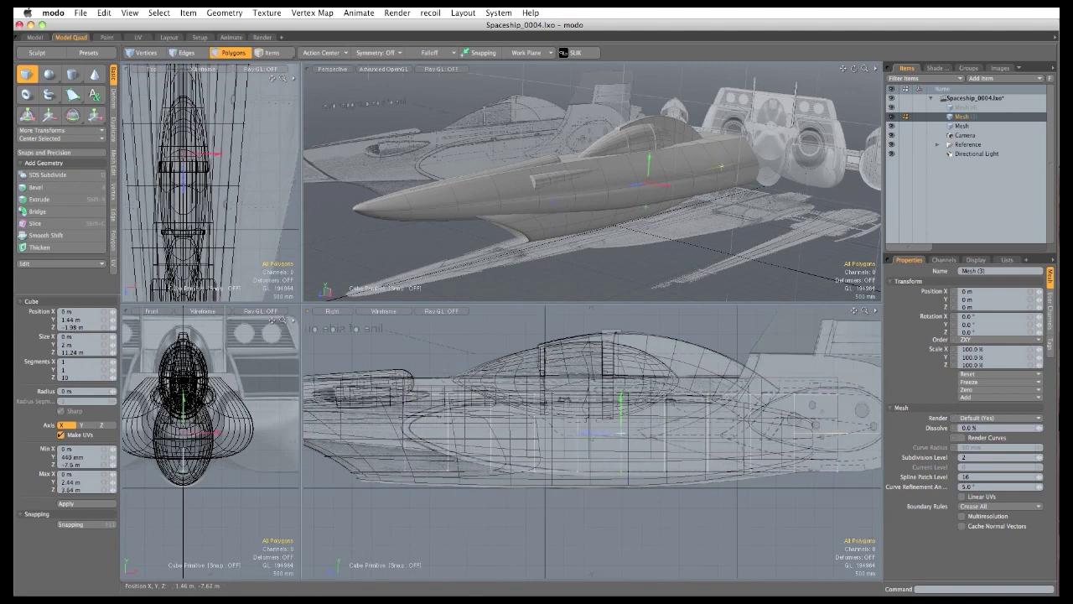
left_click_drag(405, 433, 409, 433)
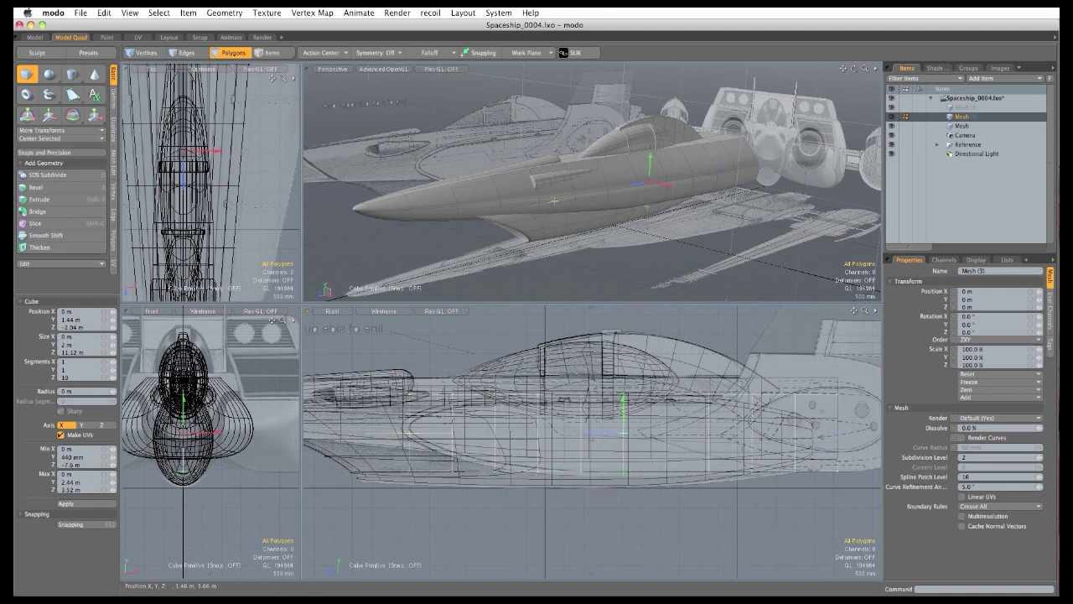
left_click_drag(623, 396, 624, 404)
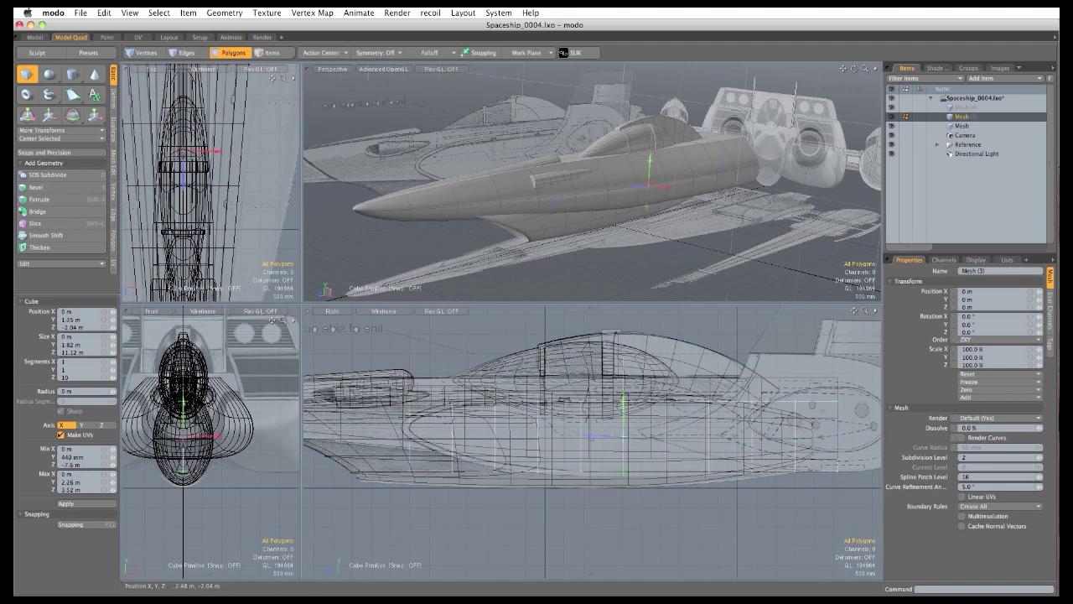
left_click_drag(624, 475, 624, 478)
left_click_drag(298, 303, 642, 256)
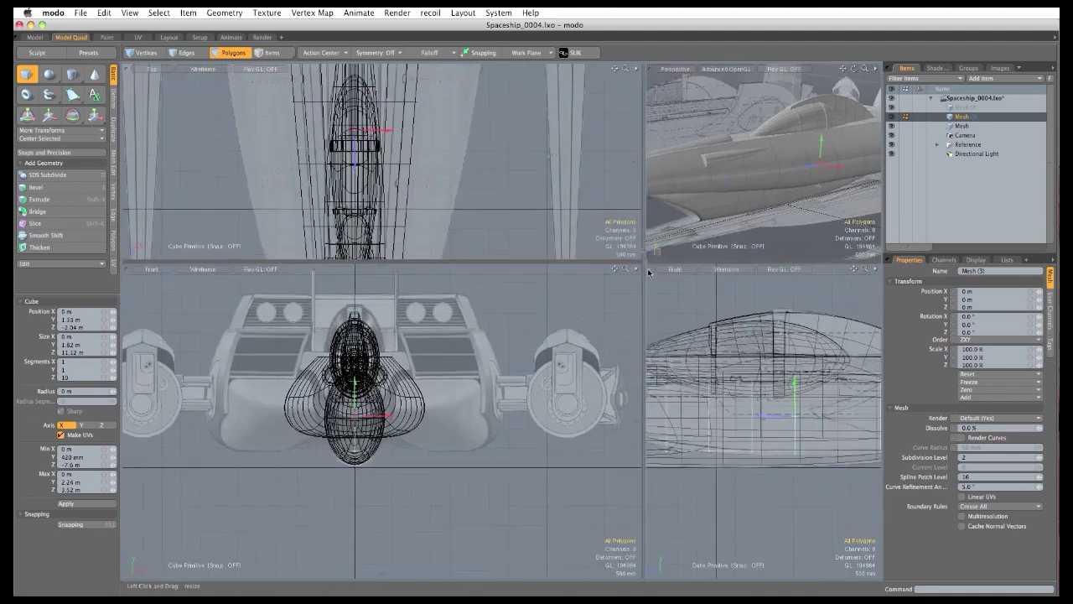
left_click_drag(388, 415, 417, 490, "alt+shift")
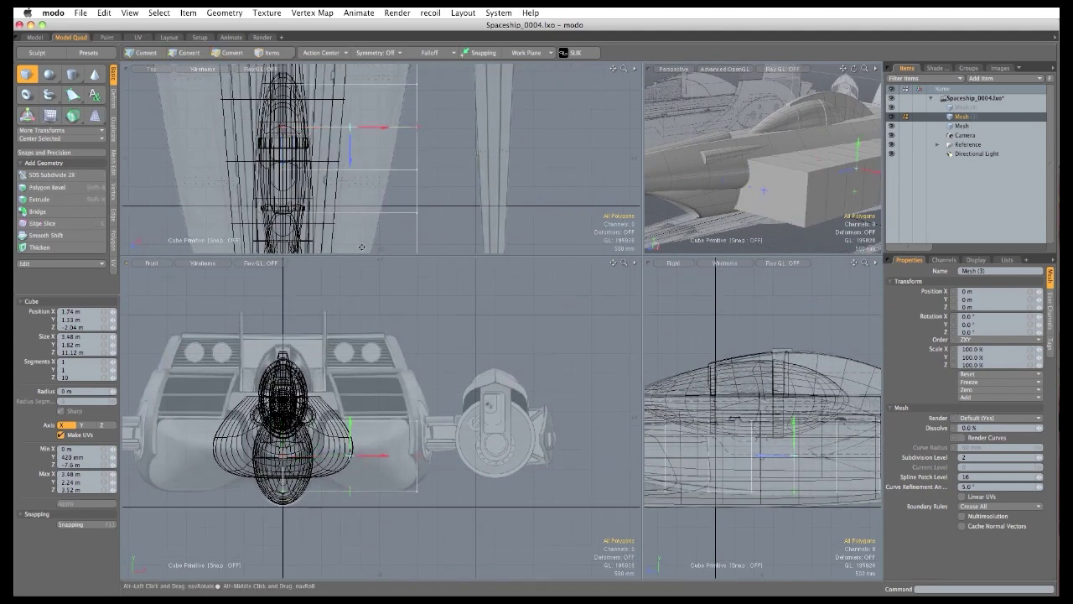
Select the box's outer side polygons in the top view and add a linear falloff running from Z 3.52 m to -4.38 m.
left_click_drag(364, 256, 365, 501)
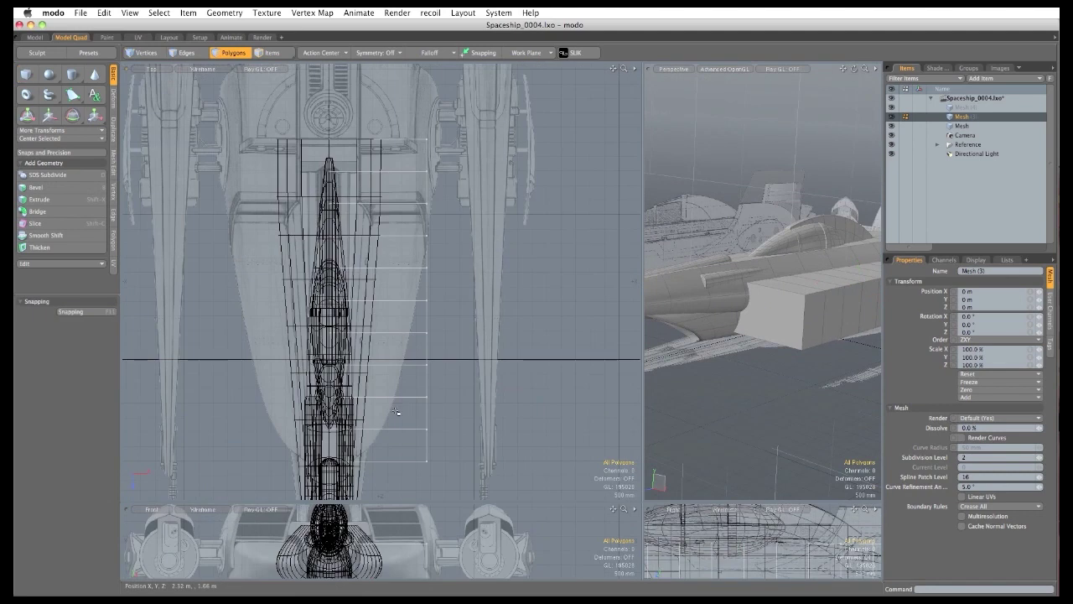
right_click_drag(394, 410, 532, 297)
right_click_drag(386, 251, 383, 171)
left_click(429, 52)
left_click(429, 82)
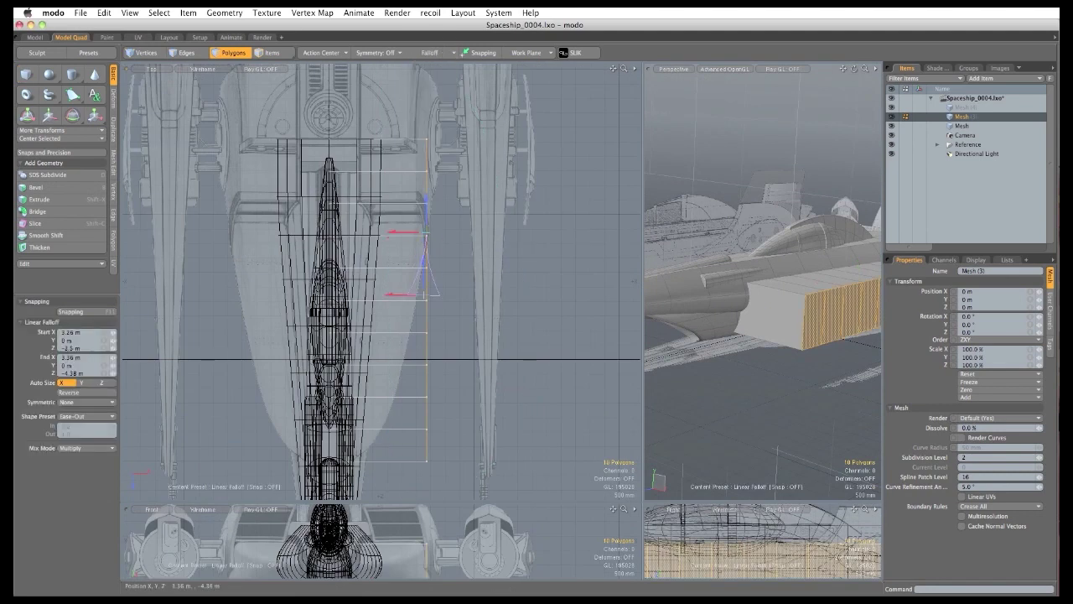
left_click_drag(411, 293, 427, 461)
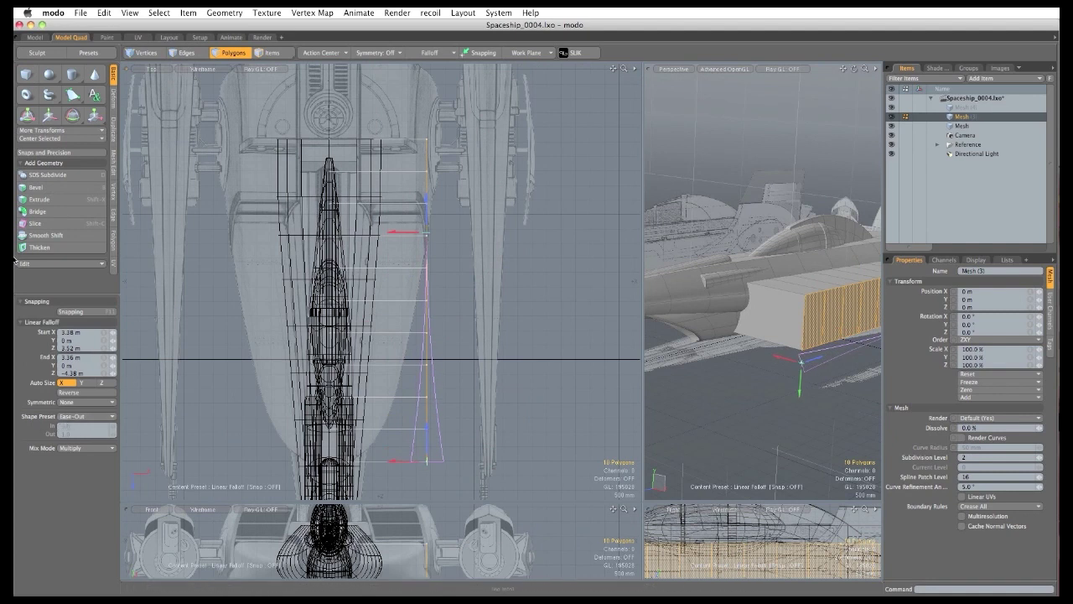
Move the side polygons about -2.2 m in X through the falloff and set its end to about Z -5.4 m, following the drawn hull curve.
key("w")
left_click_drag(472, 302, 409, 301)
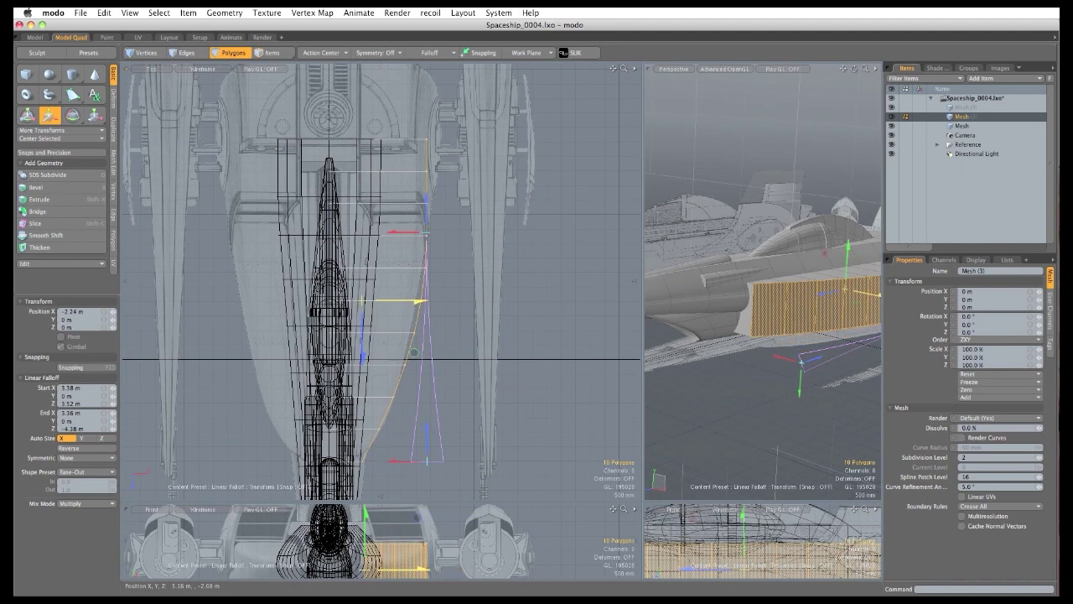
scroll(427, 214, "up", 2)
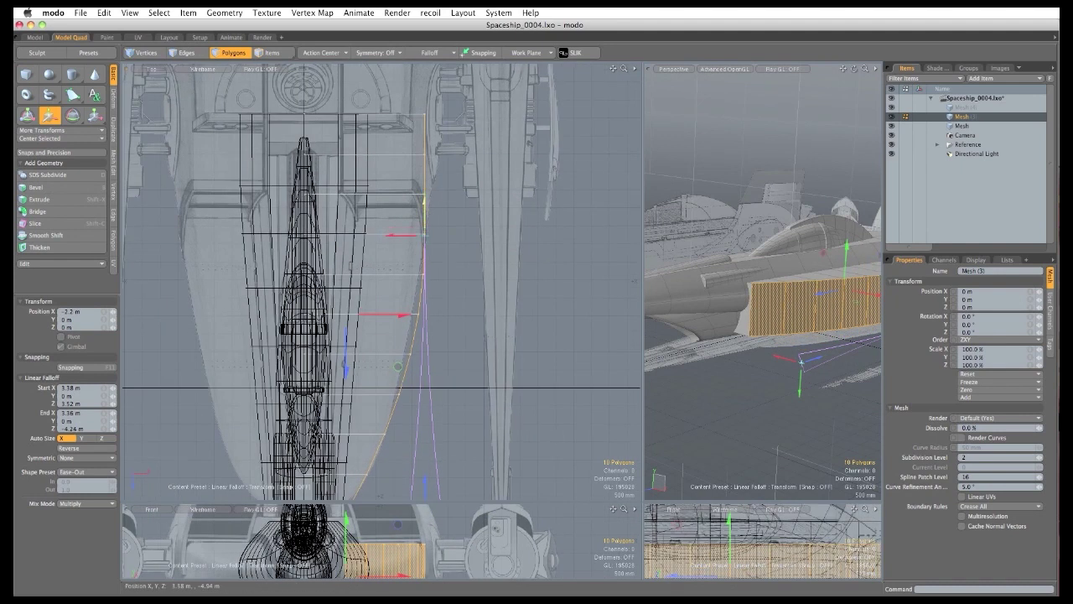
left_click_drag(401, 235, 400, 190)
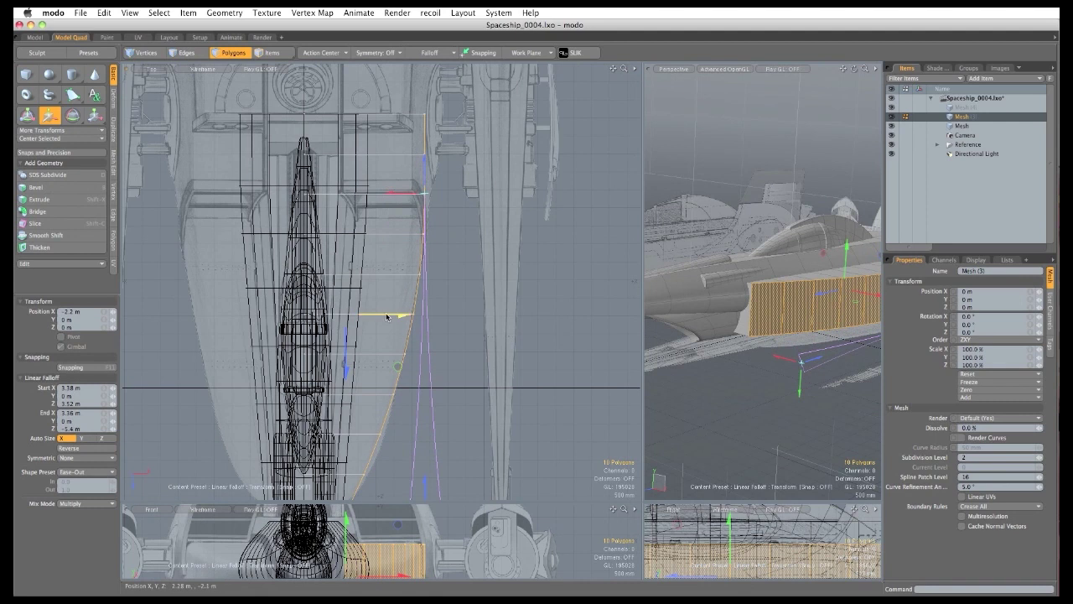
Fine-tune the X move of the box's outer side polygons, end the move, and clear the falloff and polygon selection.
left_click_drag(388, 316, 394, 316)
left_click_drag(406, 362, 431, 342, "alt+shift")
key("q")
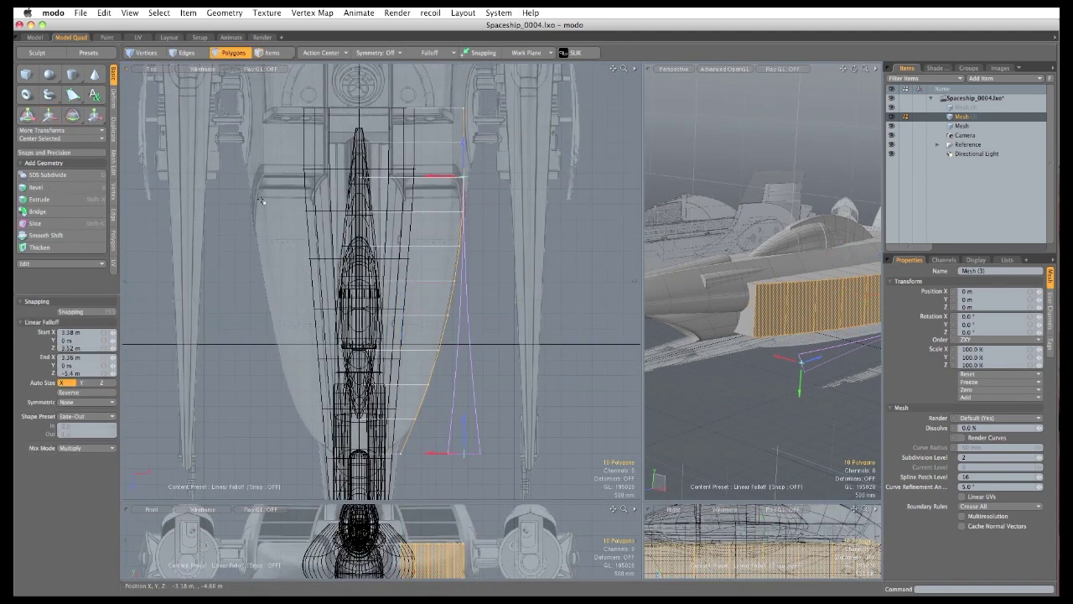
key("space")
left_click(433, 428)
Move the box's outer front corner about -240 mm in X and -200 mm in Z to follow the drawn hull curve.
left_click_drag(417, 474, 426, 477, "ctrl+alt")
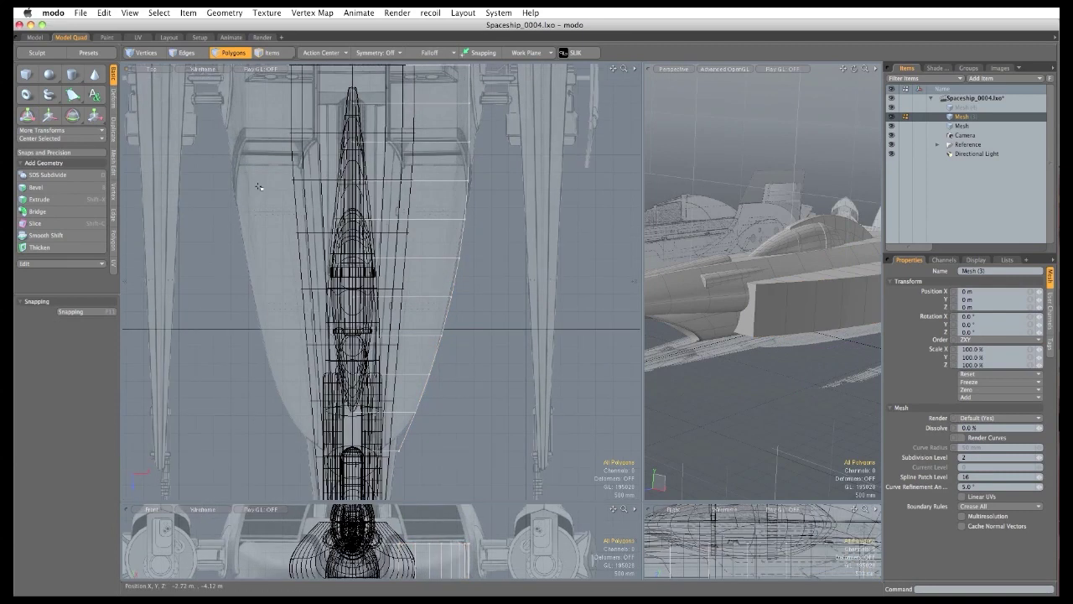
key("t")
mouse_move(383, 445)
left_mouse_down("ctrl+alt")
mouse_move(416, 449)
mouse_move(394, 427)
mouse_move(399, 438)
left_mouse_up("ctrl+alt")
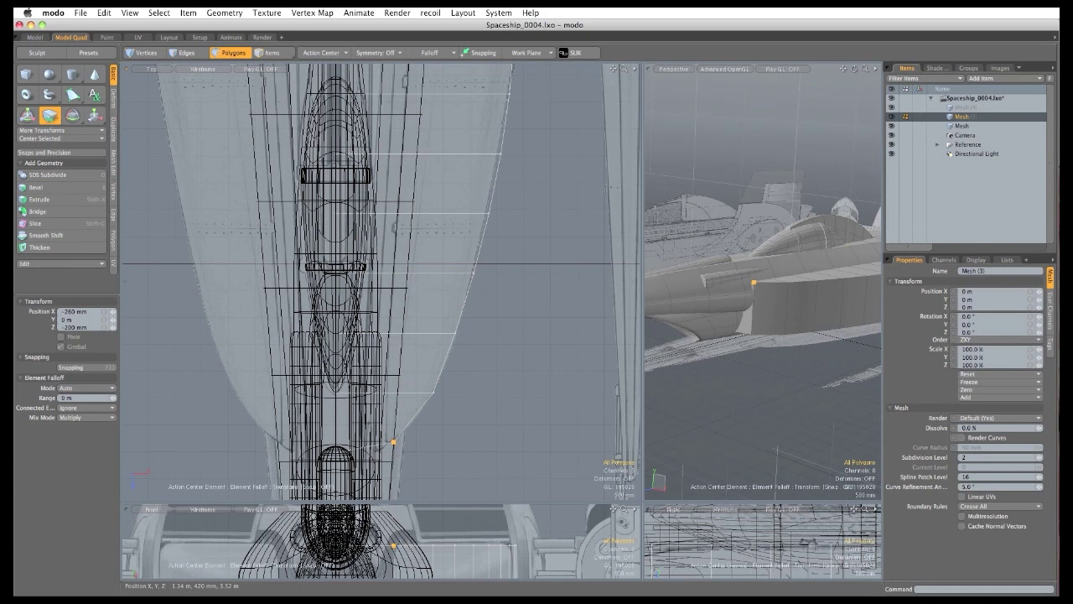
scroll(482, 437, "down", 3)
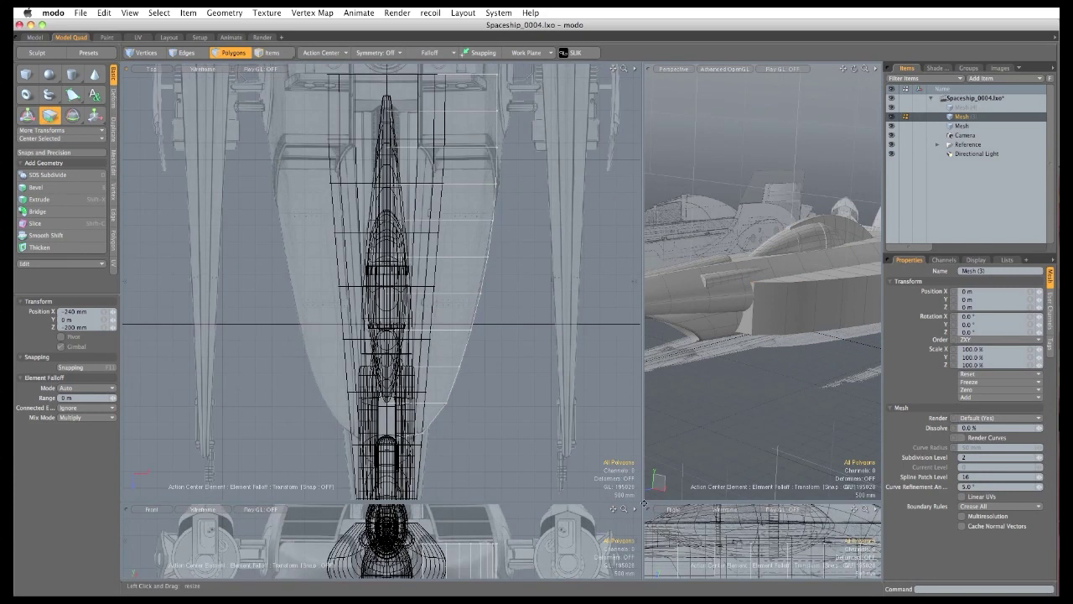
Select the three foremost upper polygons in an enlarged side view and add a linear falloff from Z 3.55 m to 500 mm.
left_click_drag(644, 503, 203, 158)
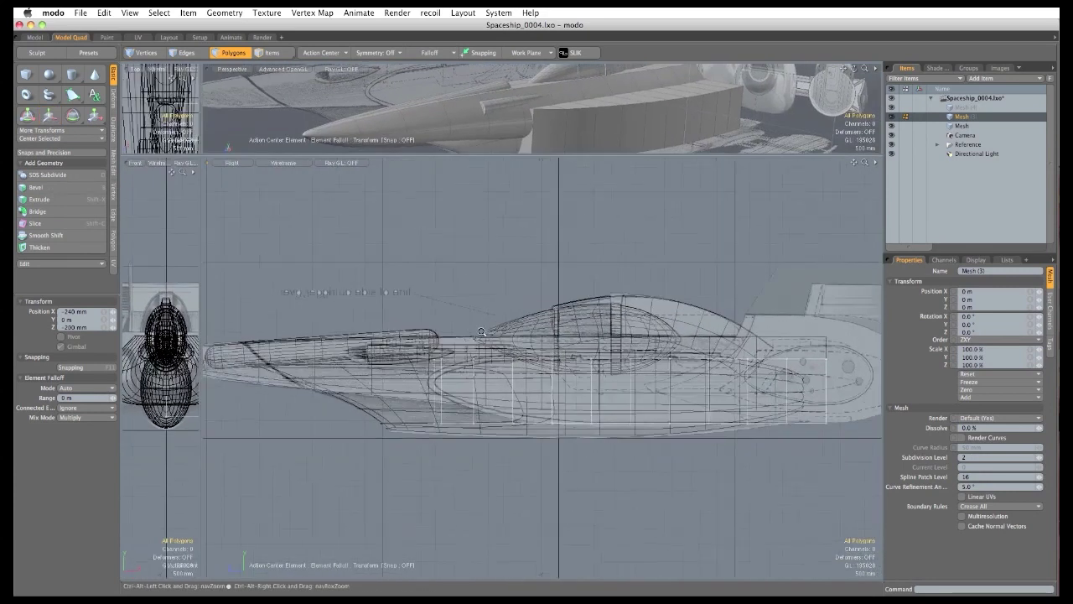
left_click_drag(481, 332, 493, 333, "ctrl+alt")
key("space")
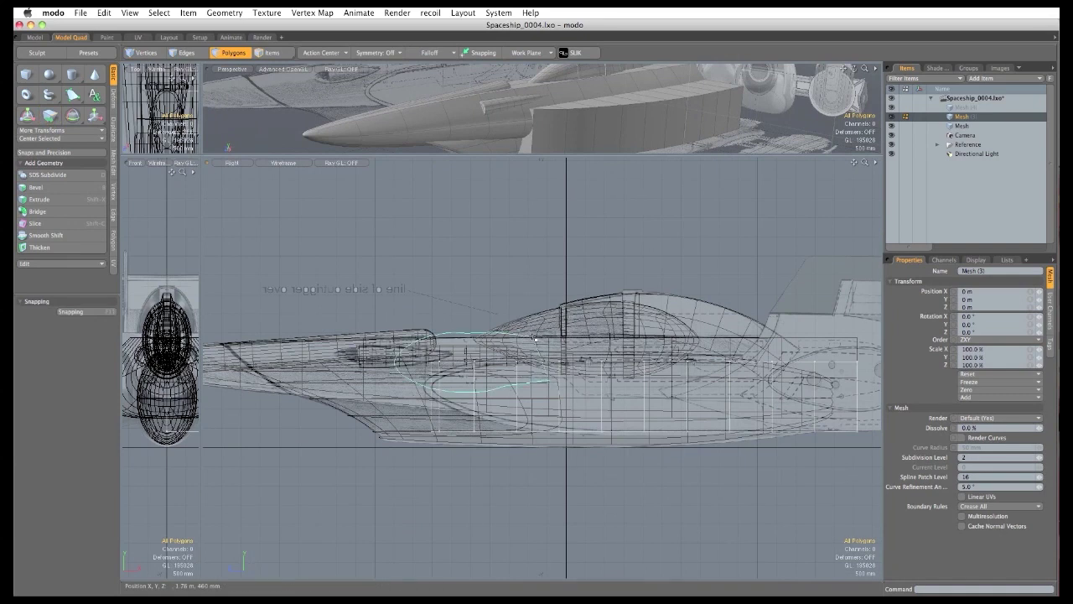
right_click_drag(523, 397, 522, 399)
left_click_drag(523, 397, 582, 389, "ctrl+alt")
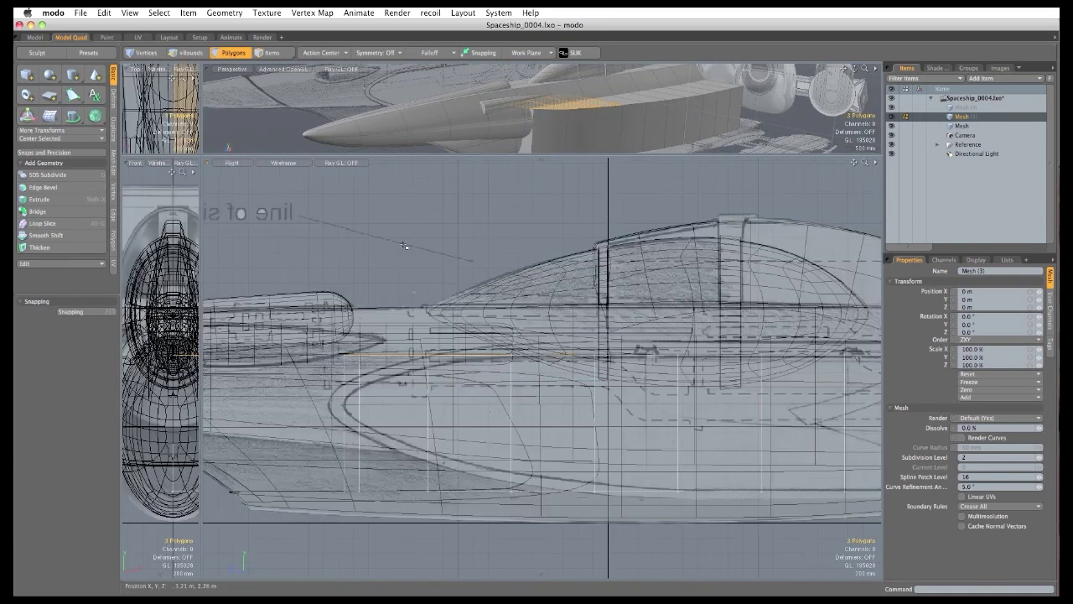
left_click(429, 53)
left_click(432, 78)
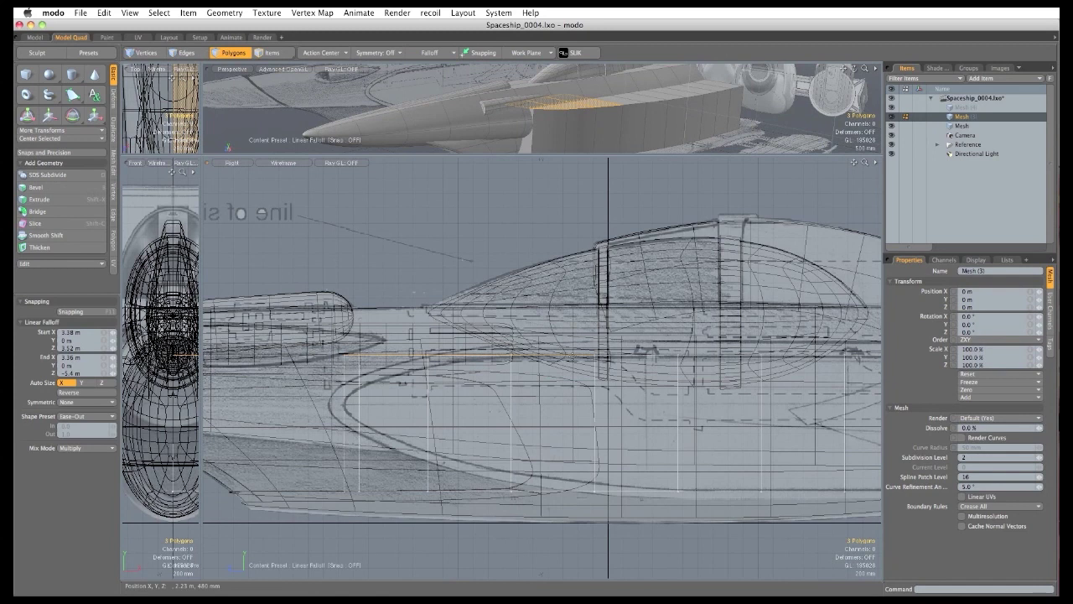
left_click_drag(572, 356, 342, 355)
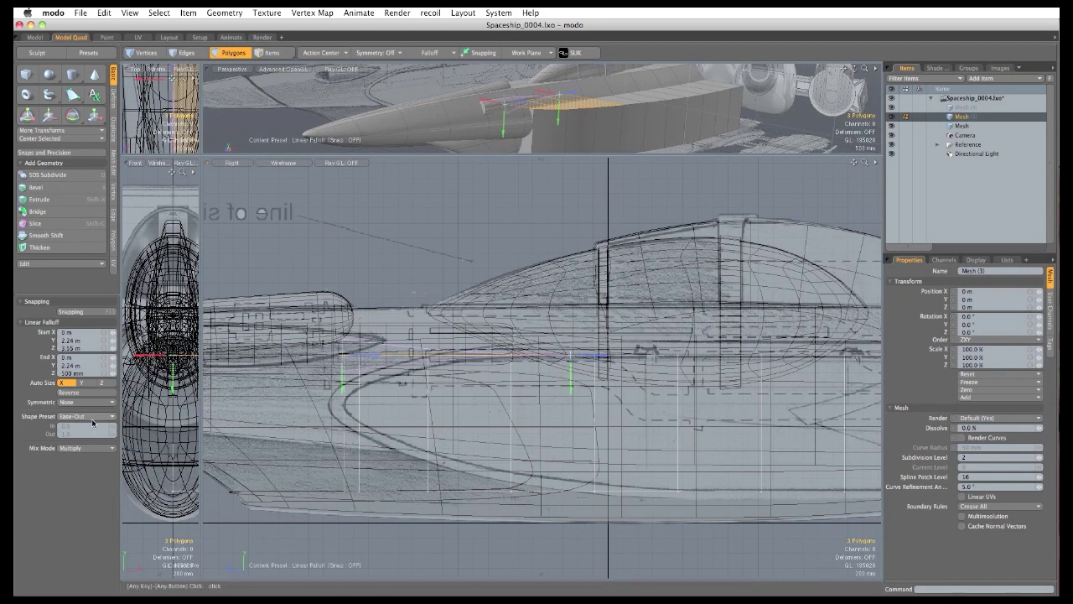
Move the upper front polygons about -540 mm in Y through the falloff and set its end to about Z 1.19 m.
key("w")
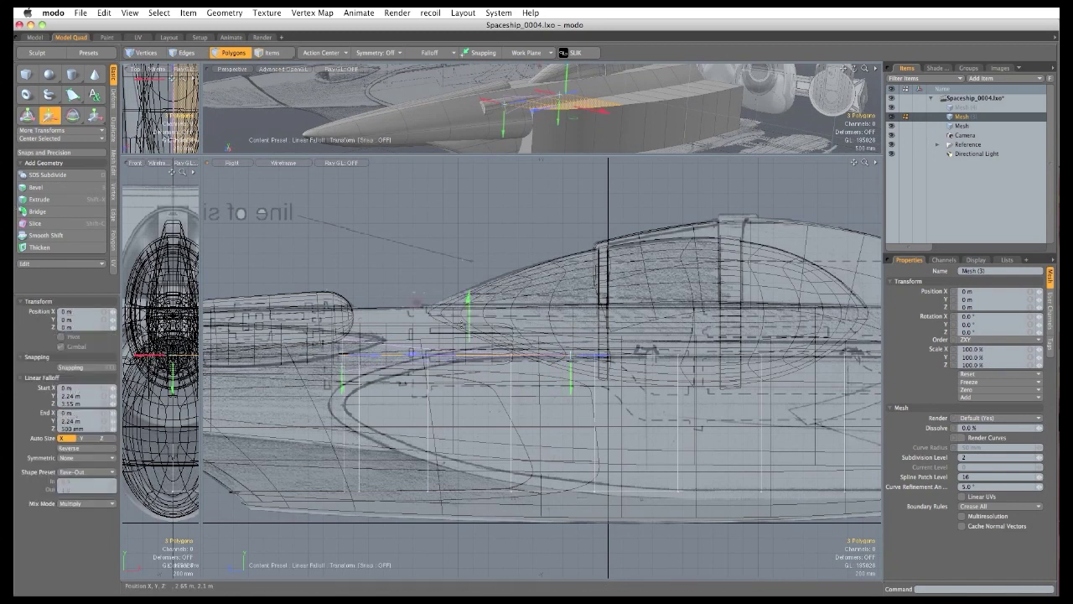
left_click_drag(468, 354, 470, 394)
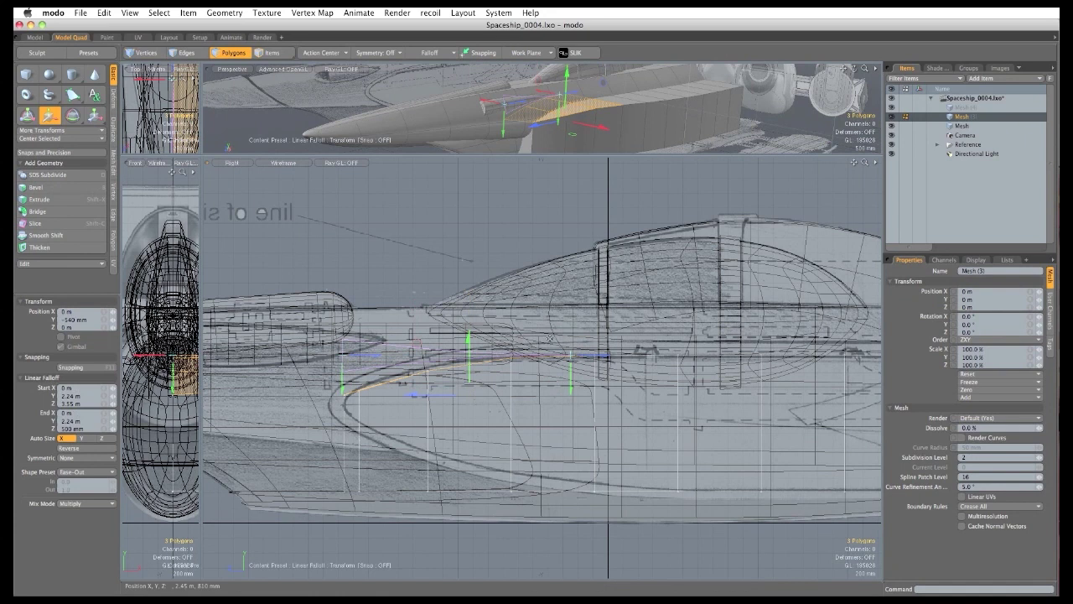
left_click_drag(597, 358, 536, 357)
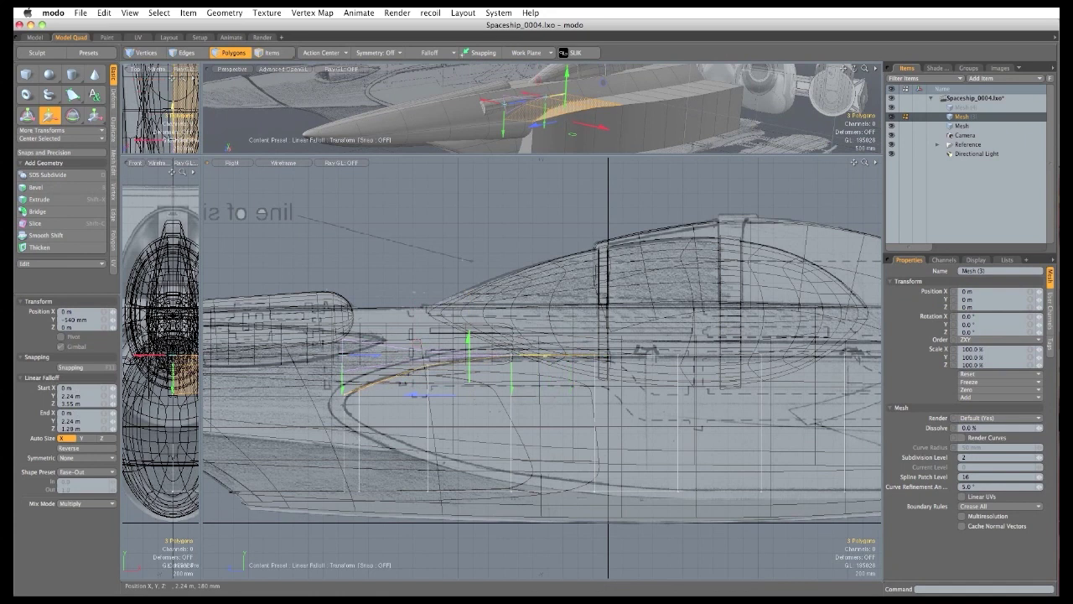
key("q")
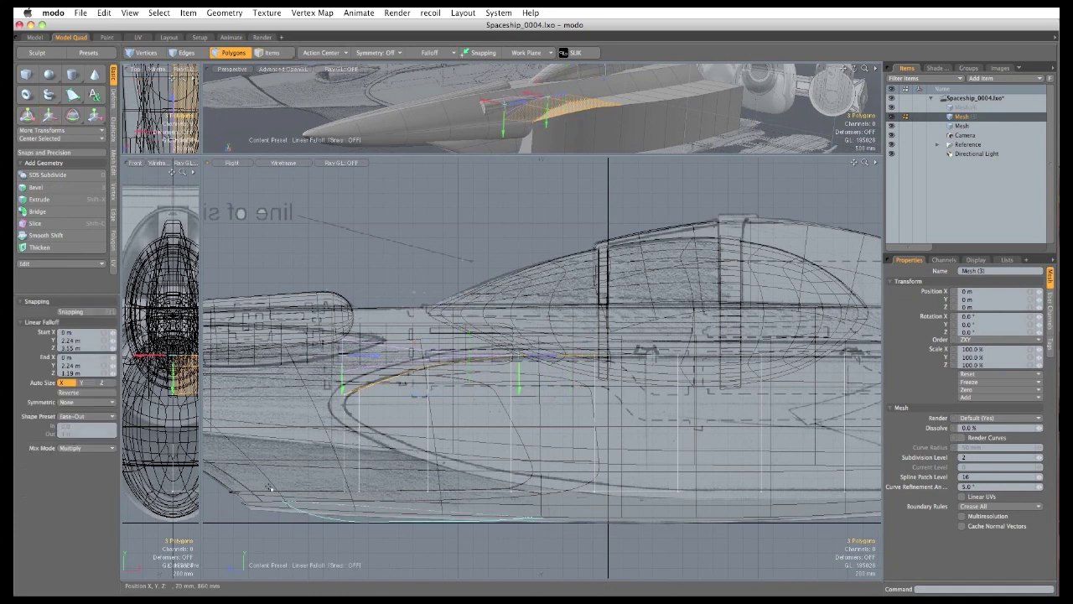
Select the four foremost underside polygons and place the linear falloff along them from Z 3.54 m to -1.17 m.
right_click_drag(671, 530, 692, 509)
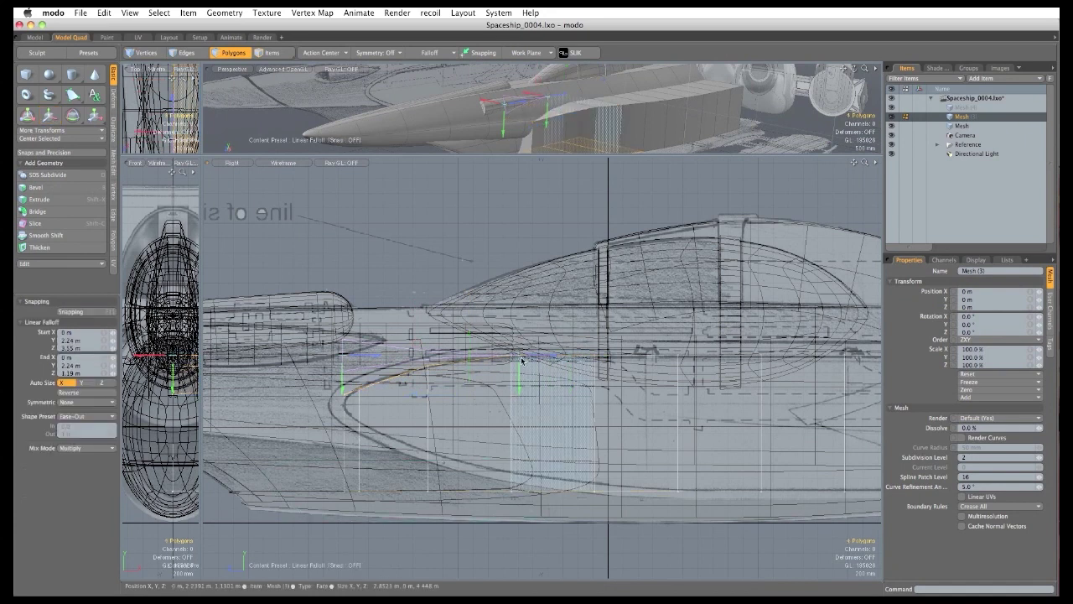
left_click_drag(521, 357, 681, 485)
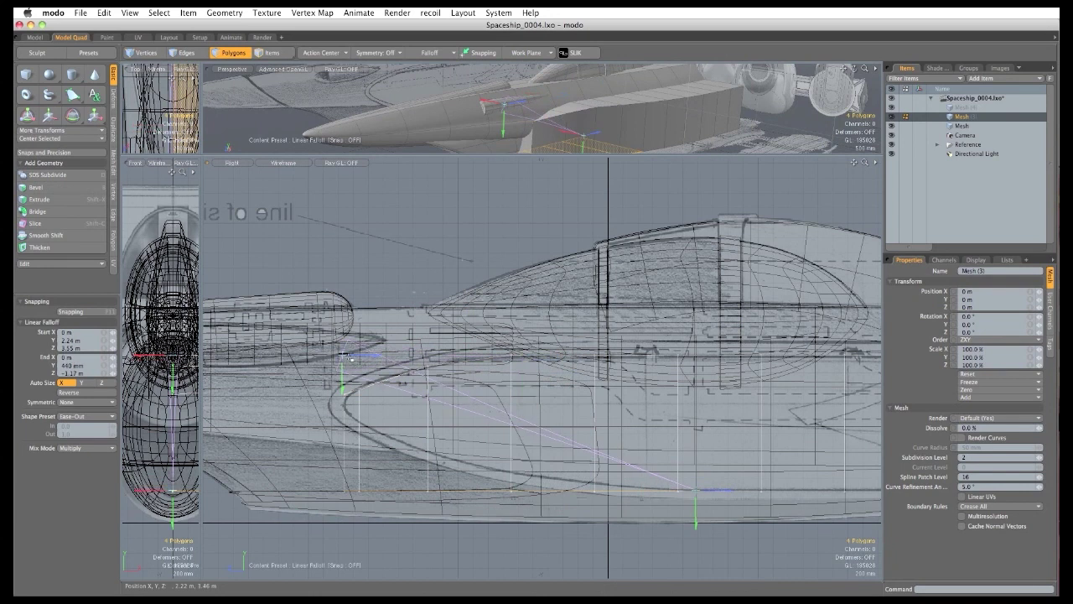
left_click_drag(345, 357, 344, 493)
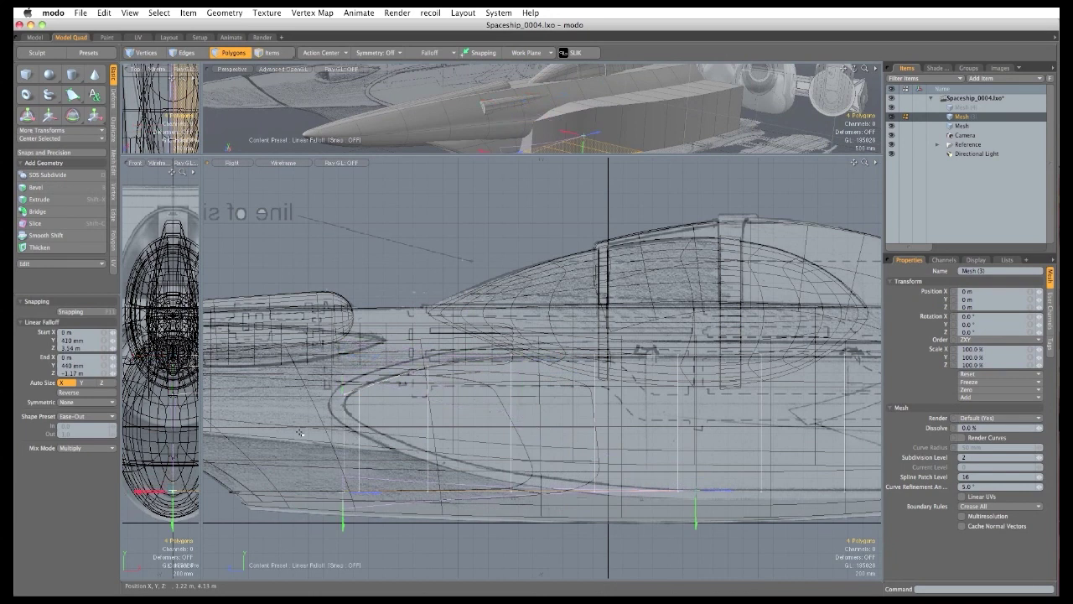
Move the underside polygons 1 m up in Y through the falloff and shift the falloff's end forward to match the drawn curve.
key("w")
left_click_drag(508, 434, 510, 415)
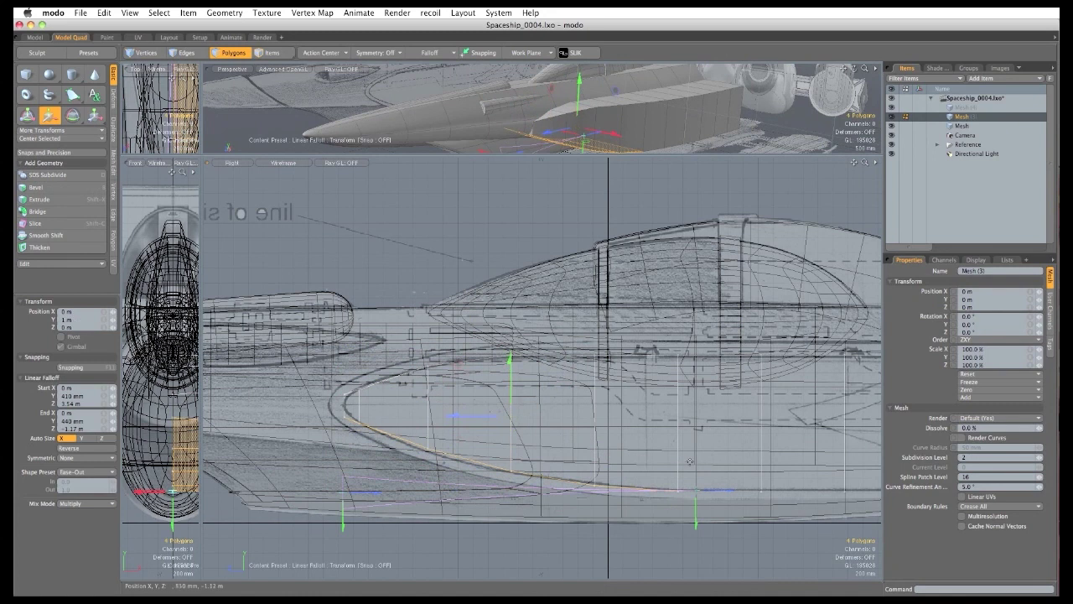
left_click_drag(720, 495, 687, 495)
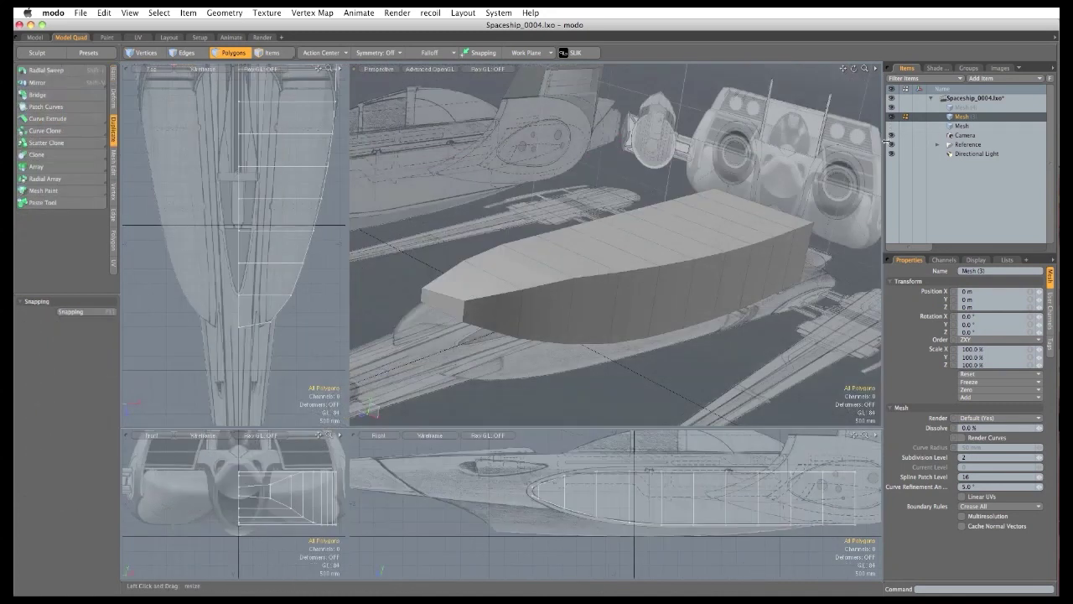
Hide the reference drawings and delete the ten inner side polygons along the half hull's centre plane.
left_click(892, 145)
mouse_move(494, 323)
left_mouse_down("alt")
mouse_move(615, 345)
mouse_move(724, 302)
left_mouse_up("alt")
left_click_drag(807, 315, 556, 206)
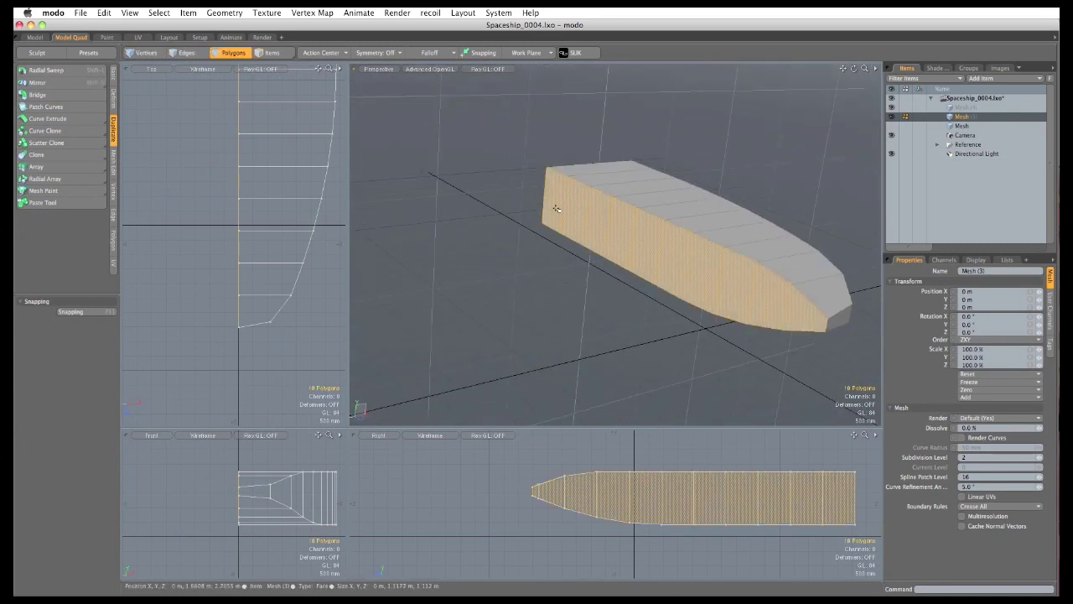
key("Delete")
Cut one lengthwise loop slice around the half hull near its centre line.
left_click_drag(737, 278, 621, 281, "alt")
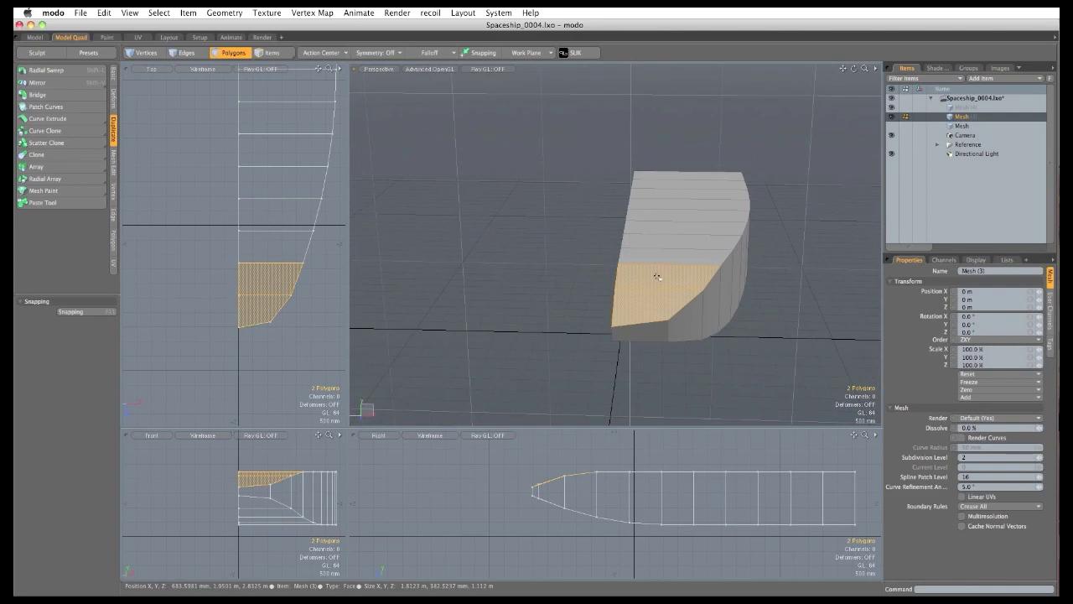
key("alt+c")
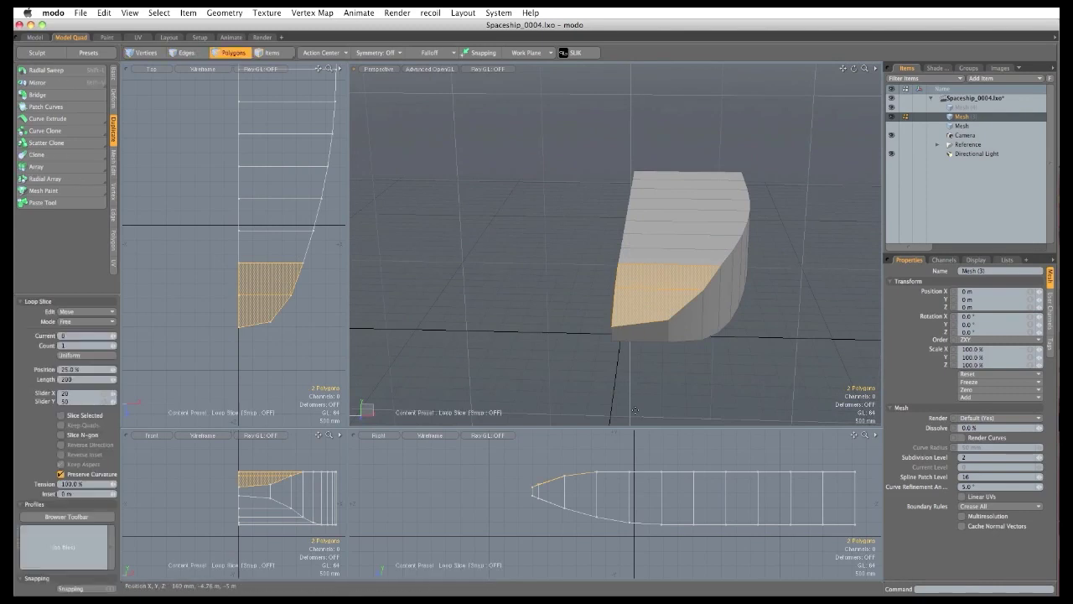
left_click(86, 321)
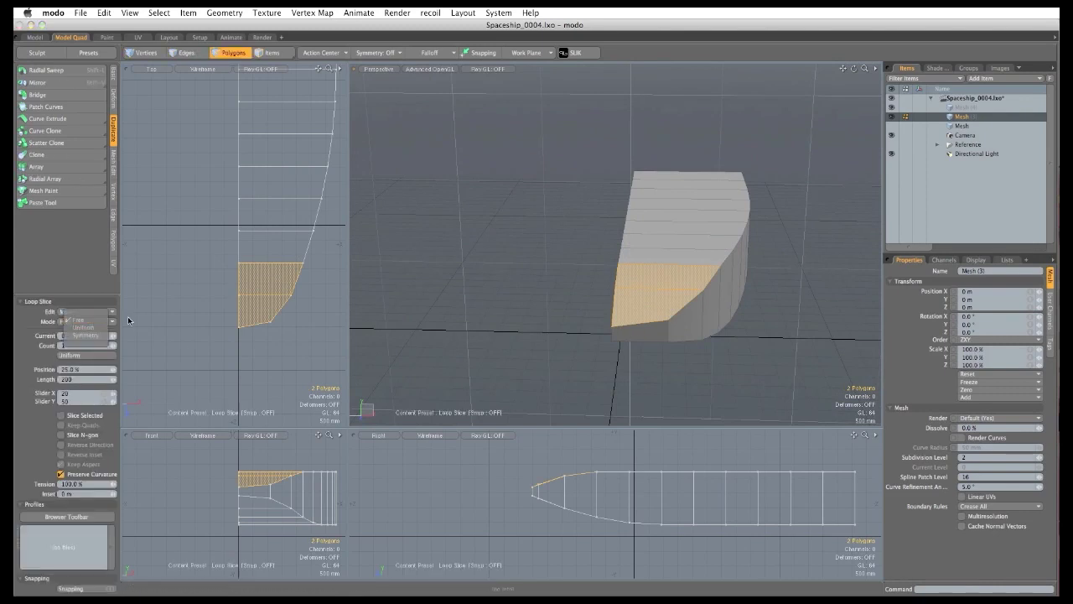
left_click_drag(594, 320, 628, 321)
left_click_drag(628, 320, 628, 285, "alt")
left_click_drag(631, 283, 668, 325)
key("q")
left_click(548, 348)
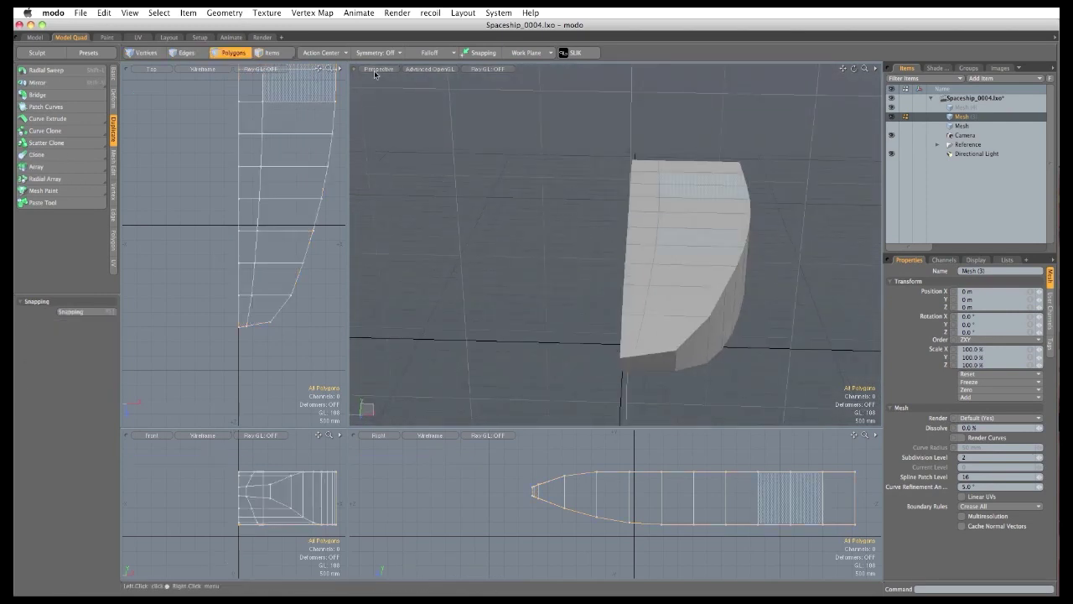
Set the action center to Origin, mirror the half hull across X, and turn the complete hull into a subdivision surface.
left_click(323, 53)
left_click(340, 99)
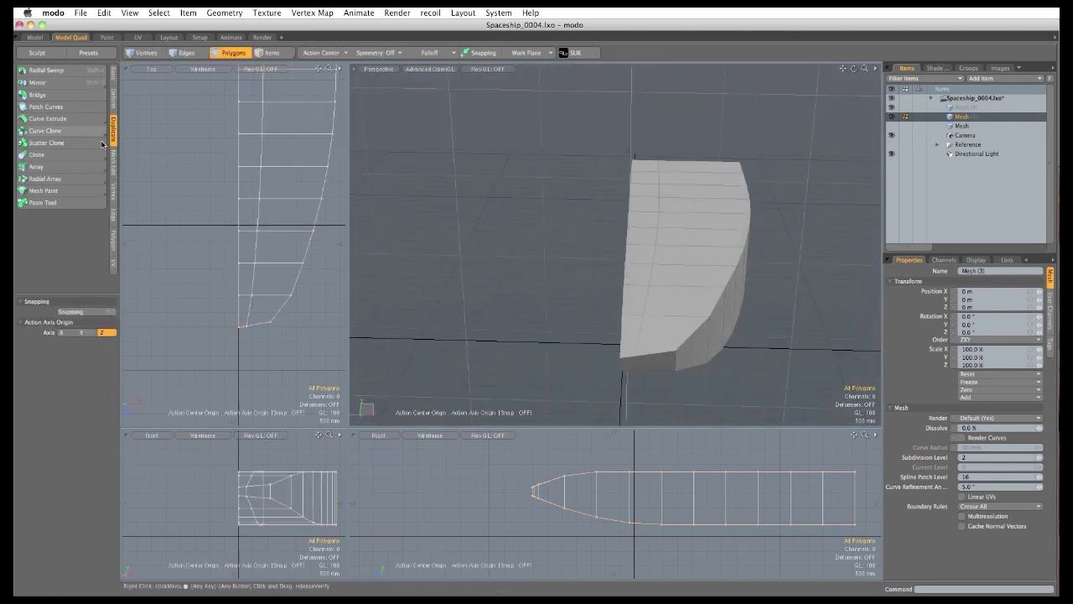
left_click(38, 82)
left_click(513, 250)
key("q")
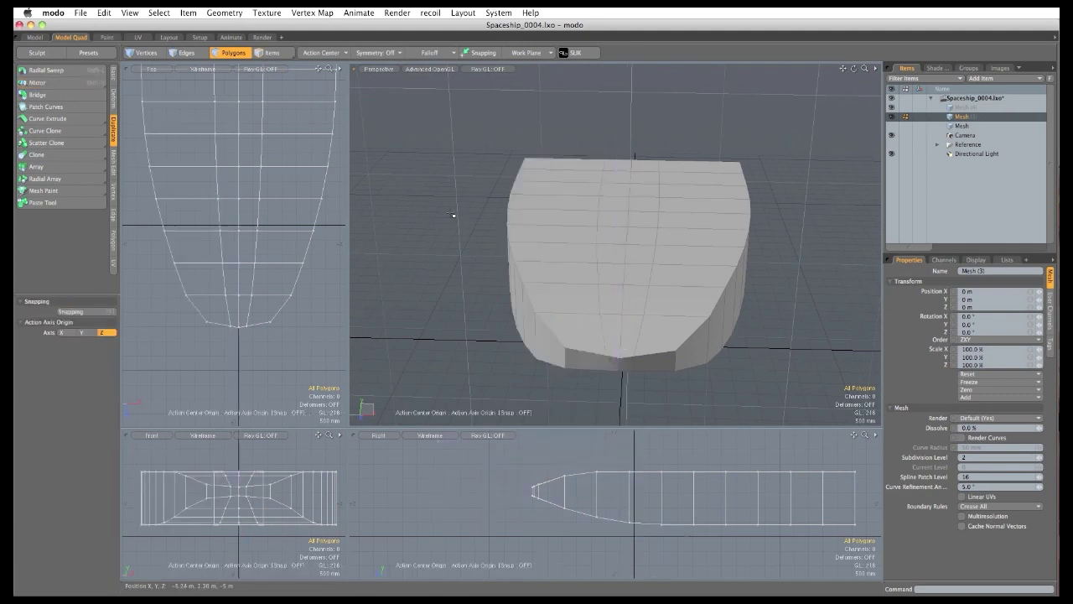
mouse_move(762, 290)
left_mouse_down("alt")
mouse_move(716, 330)
mouse_move(497, 278)
mouse_move(559, 184)
mouse_move(545, 209)
mouse_move(637, 251)
mouse_move(449, 313)
mouse_move(759, 291)
left_mouse_up("alt")
key("Tab")
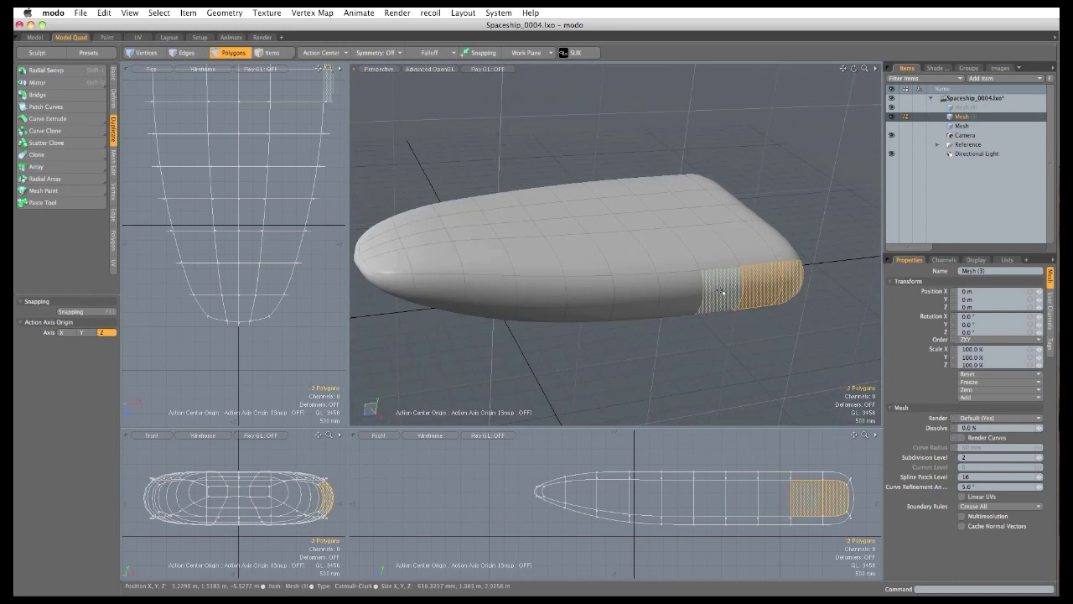
Select the full row of side polygons around the hull's outline and invert the selection.
key("Up")
key("Up")
key("Up")
key("Up")
key("Up")
key("Up")
key("Up")
key("Up")
key("Up")
key("Up")
key("Up")
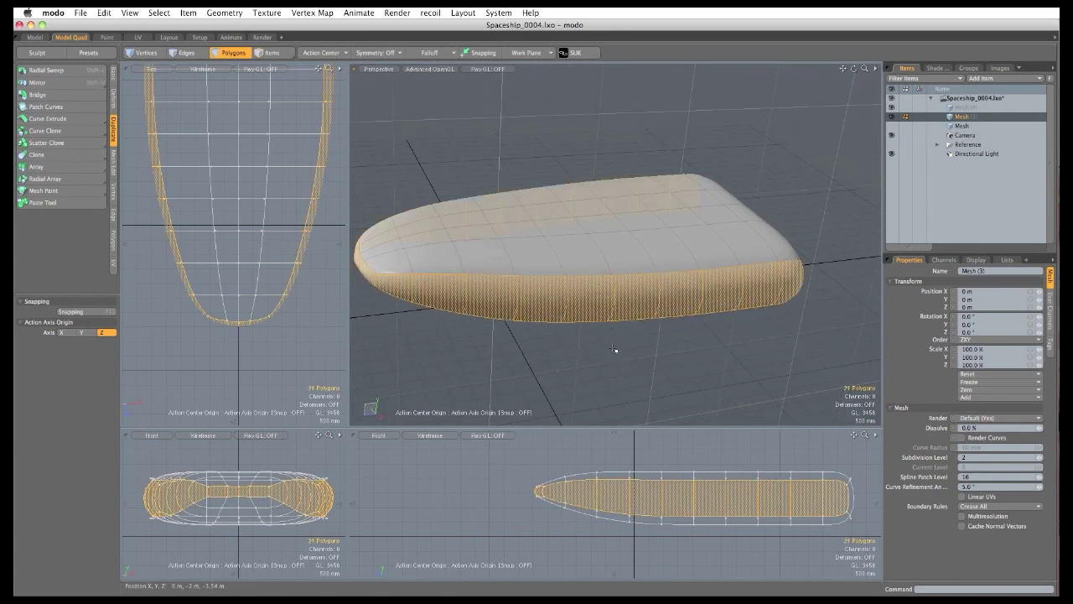
key("Up")
key("Up")
key("bracketleft")
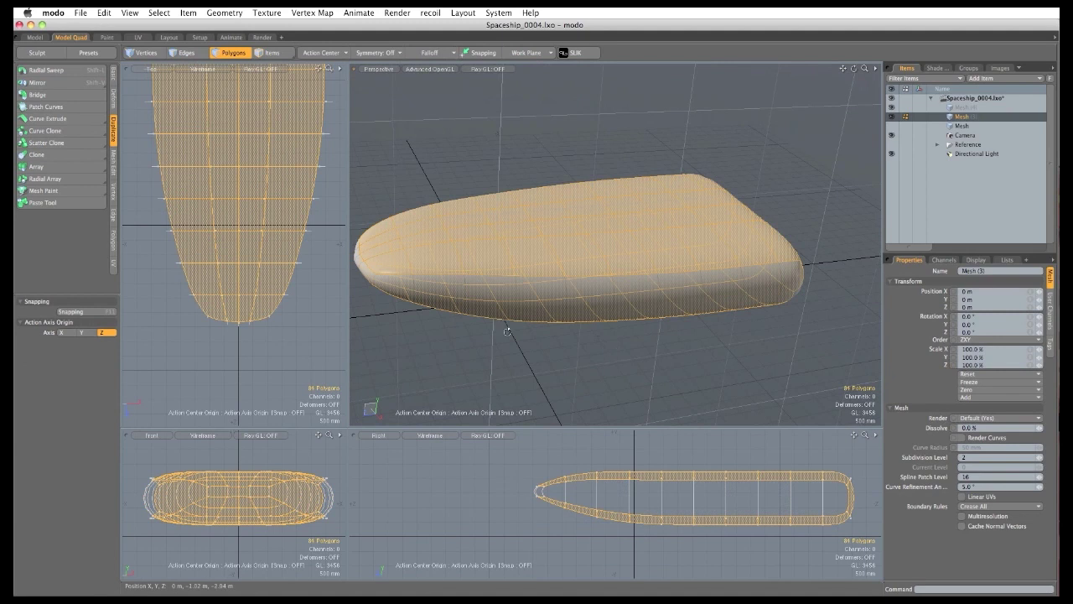
Bevel the selected polygons as a group with a 258 mm inset to tighten the hull's rim, and clear the selection.
left_click_drag(507, 332, 599, 242, "alt")
key("b")
left_click(573, 270)
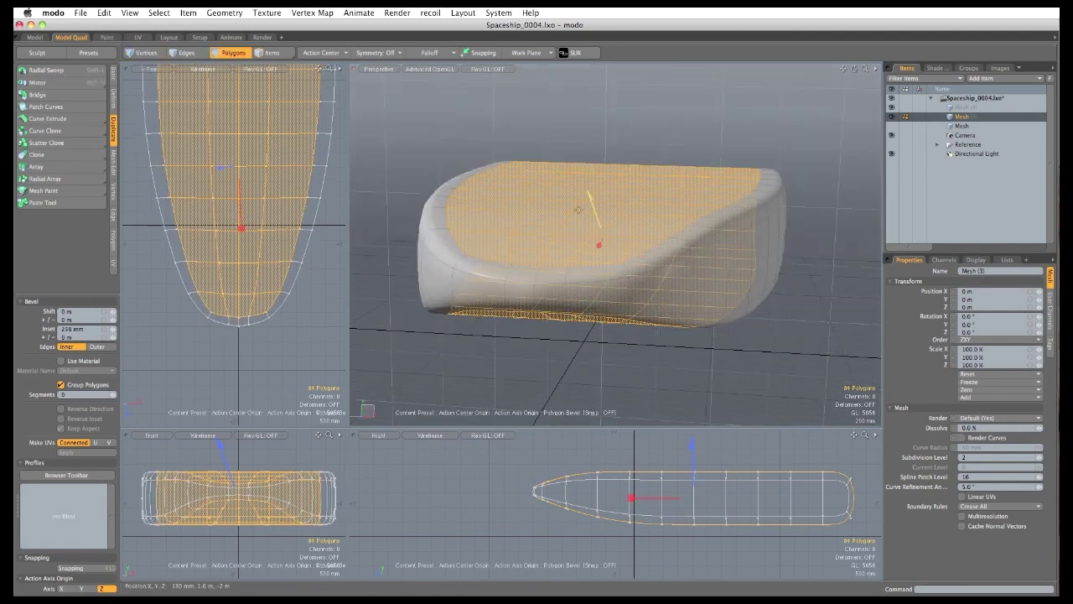
key("q")
left_click(409, 134)
Delete the six polygons that close the hull's rear end.
mouse_move(548, 180)
left_mouse_down("alt")
mouse_move(551, 354)
mouse_move(578, 285)
mouse_move(530, 249)
left_mouse_up("alt")
left_click_drag(594, 310, 783, 233)
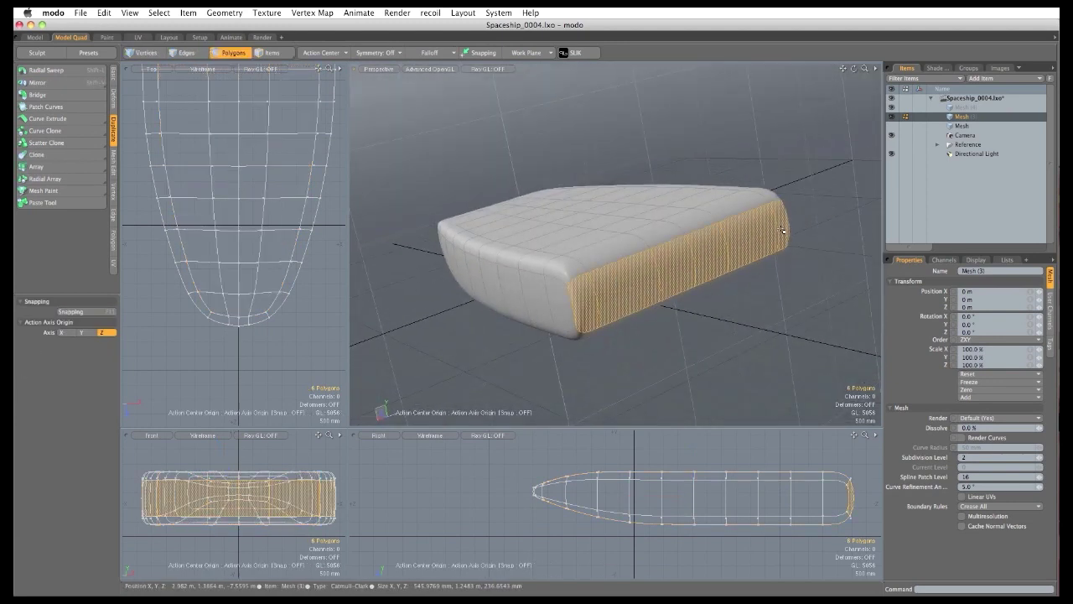
key("BackSpace")
Show the fuselage mesh and the reference drawings again and check the hull's shape against them.
left_click_drag(461, 296, 682, 319, "alt")
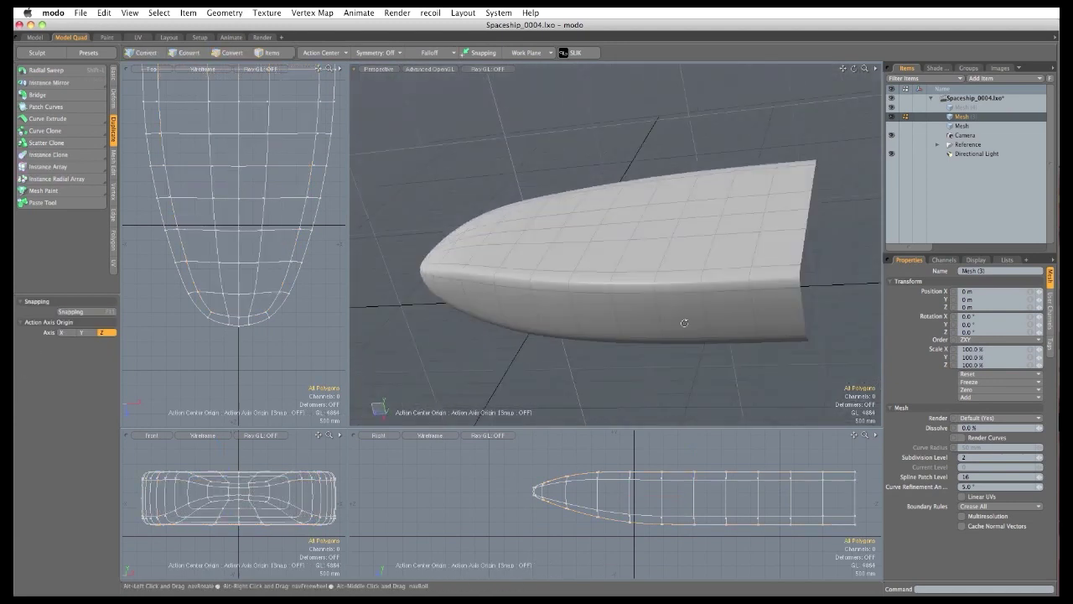
left_click(891, 125)
left_click(891, 145)
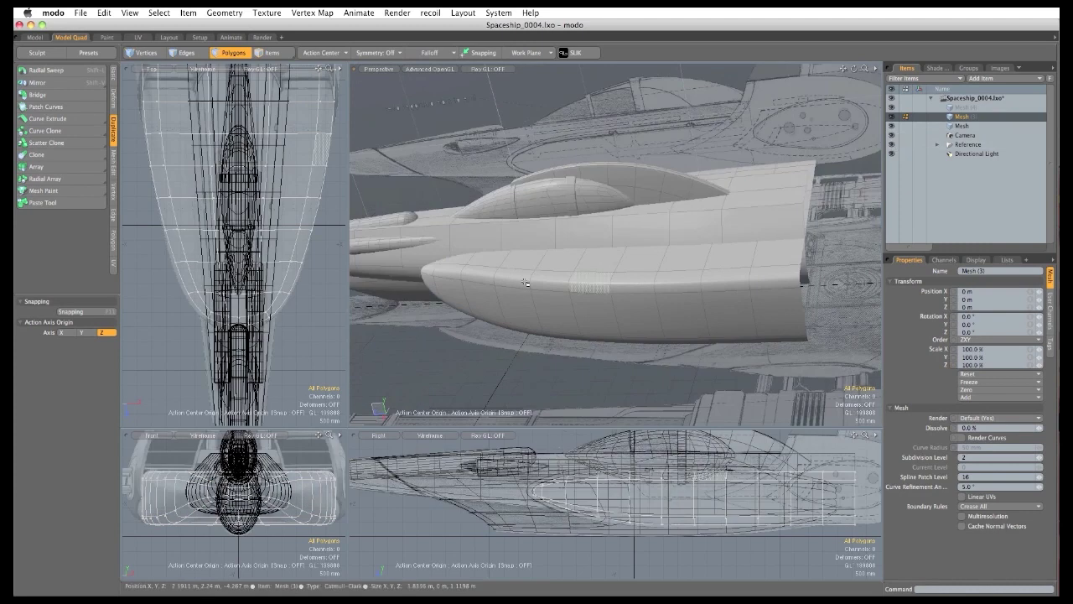
left_click_drag(591, 289, 811, 182, "alt")
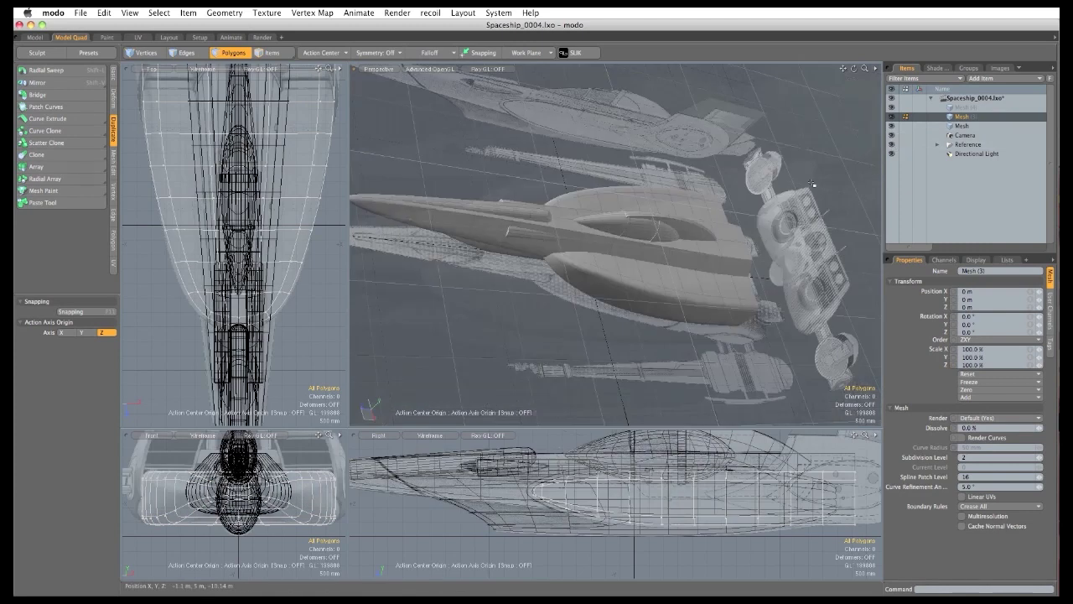
Hide the reference drawings, select the edge run along the centre of the side hull's underside, and raise it along Y.
left_click(891, 145)
left_click_drag(689, 312, 809, 322, "ctrl+alt")
left_click_drag(809, 322, 599, 219, "alt")
key("space")
key("space")
left_click(660, 285)
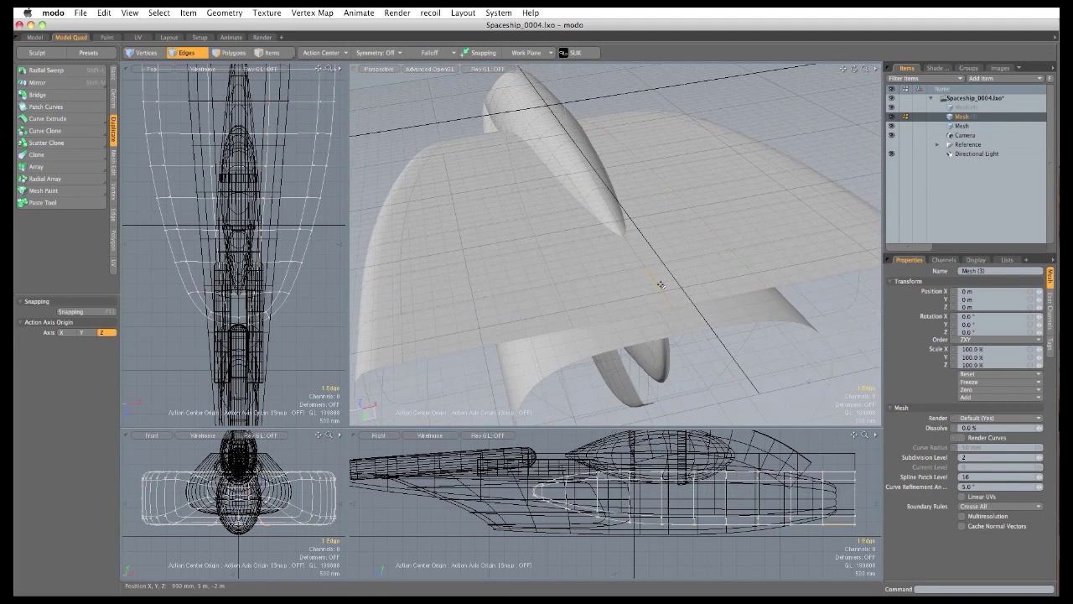
left_click(635, 266, "shift")
left_click_drag(635, 256, 612, 223, "alt")
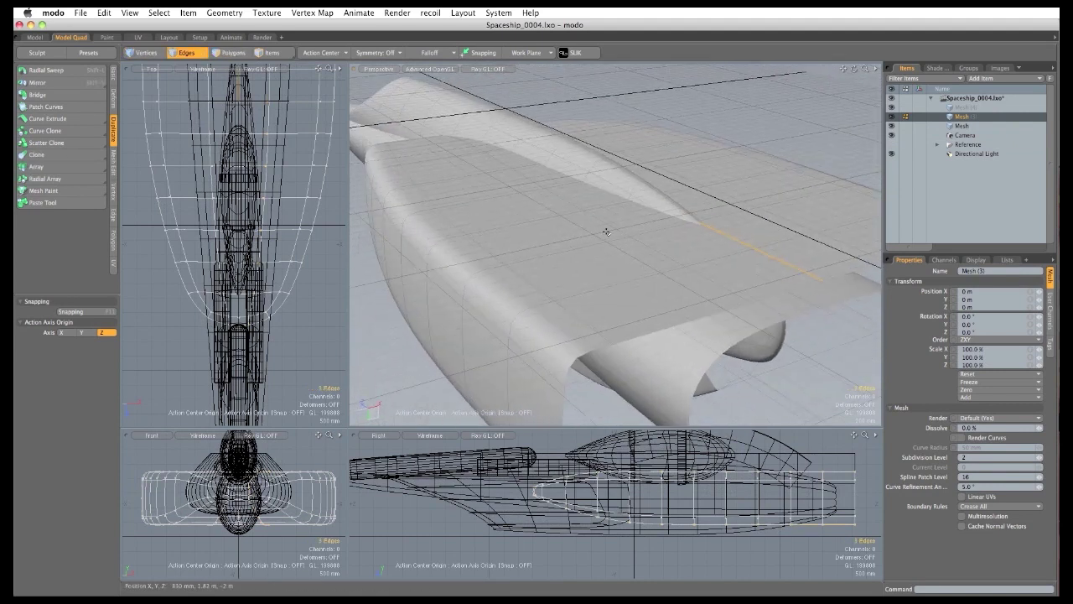
left_click_drag(567, 252, 629, 273, "alt")
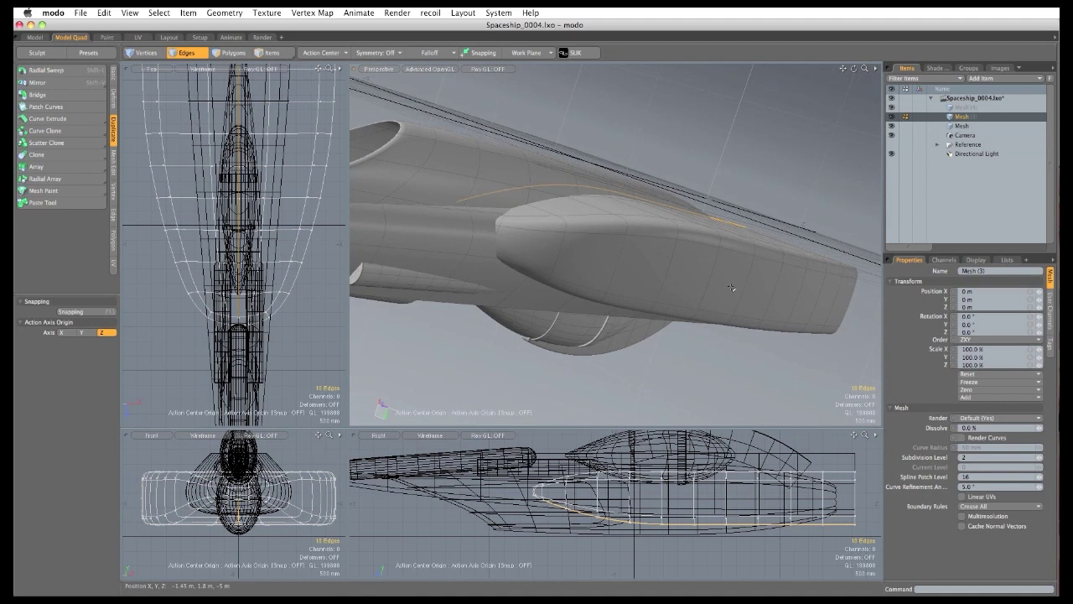
left_click_drag(733, 285, 681, 251, "alt")
left_click_drag(681, 252, 606, 202, "ctrl+alt")
key("w")
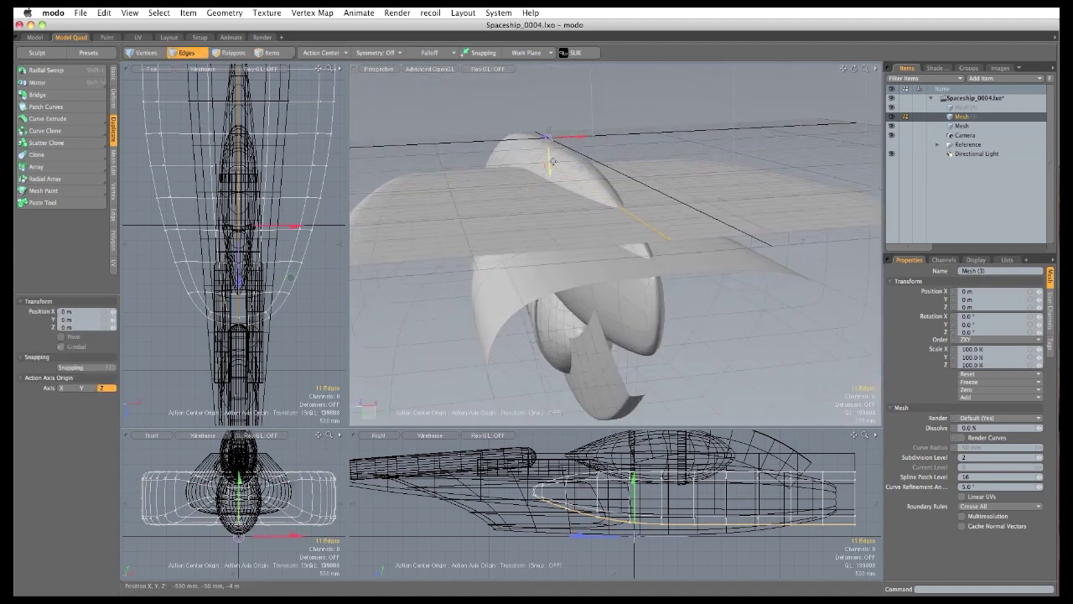
left_click_drag(551, 171, 538, 193)
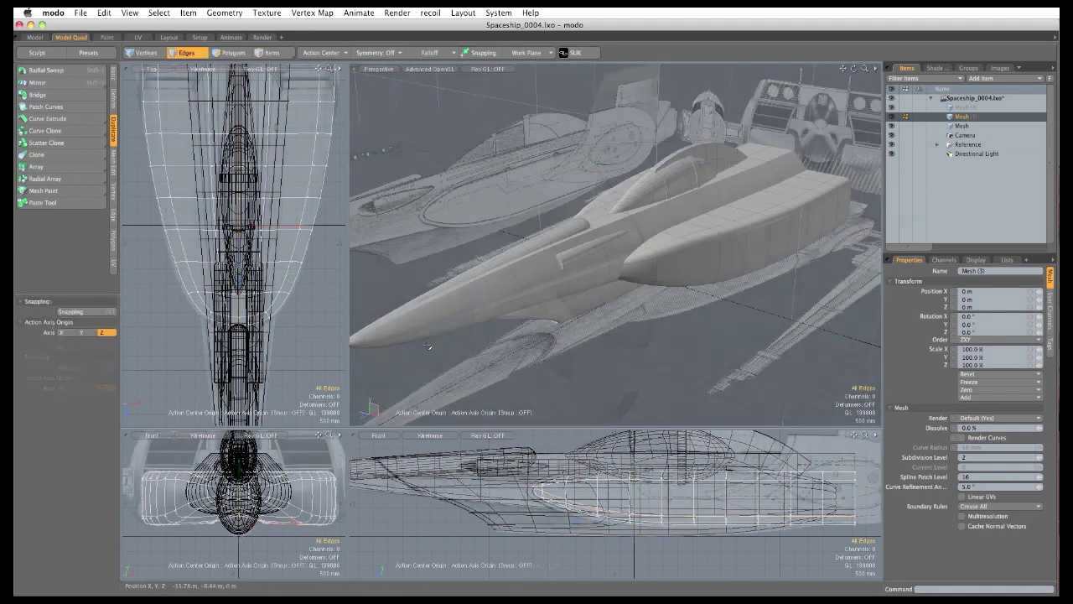
Make the main fuselage mesh the active item and save the scene as a new incremental version.
left_click(961, 126)
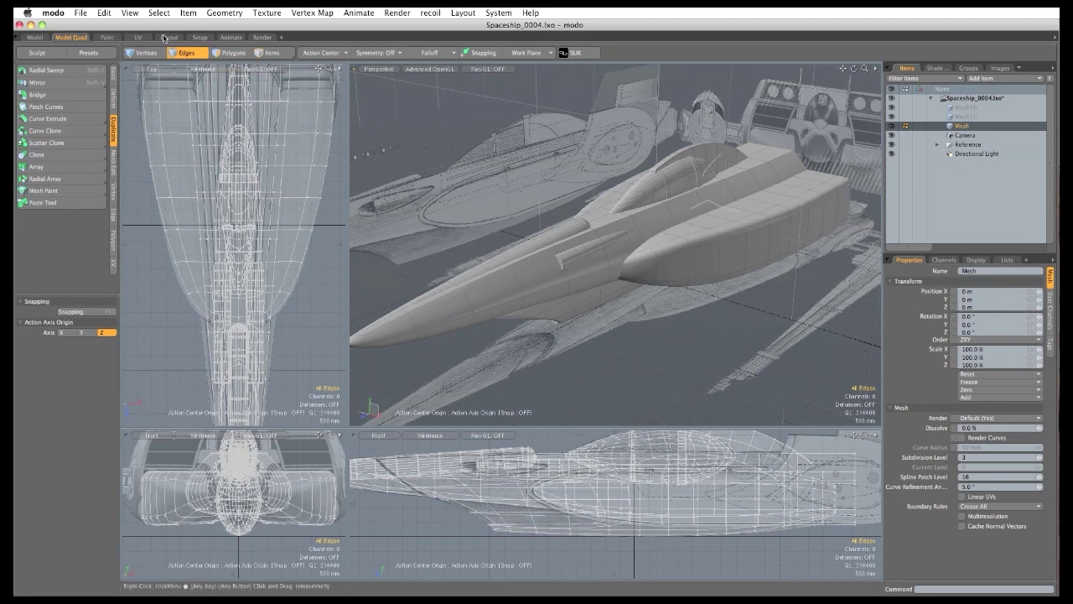
left_click(79, 14)
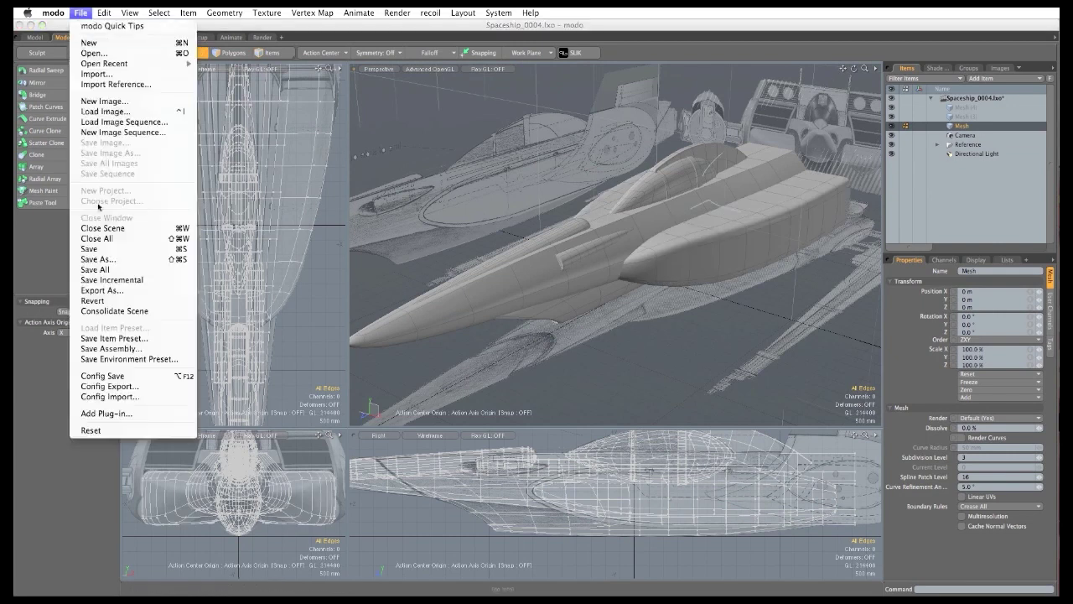
left_click(94, 282)
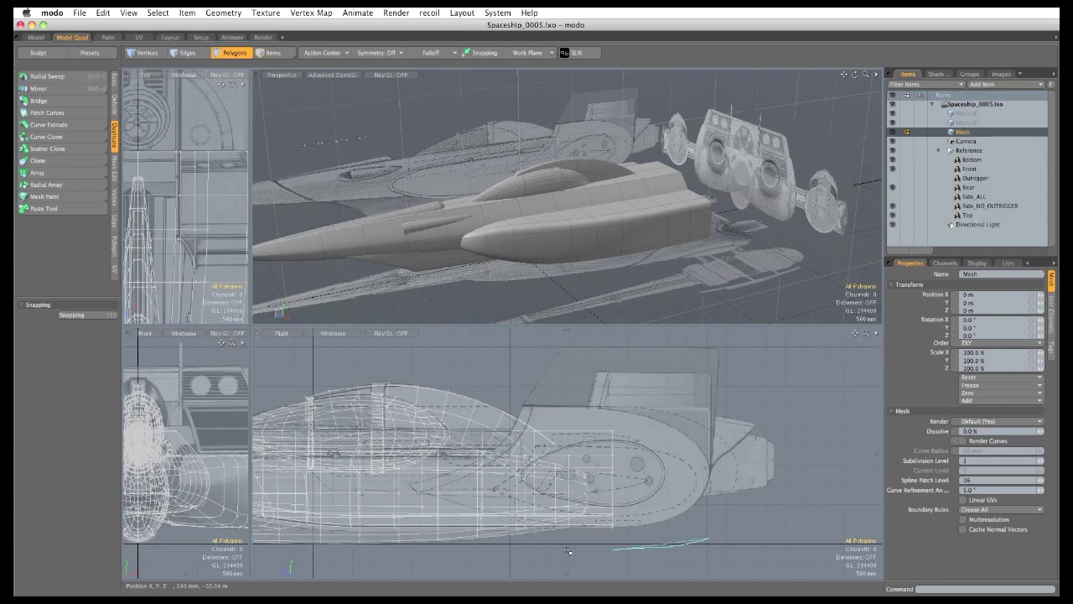
Select two neighbouring polygons on the hull's outer side and loop slice that band with one uniform slice at 50%.
left_click_drag(547, 387, 738, 481)
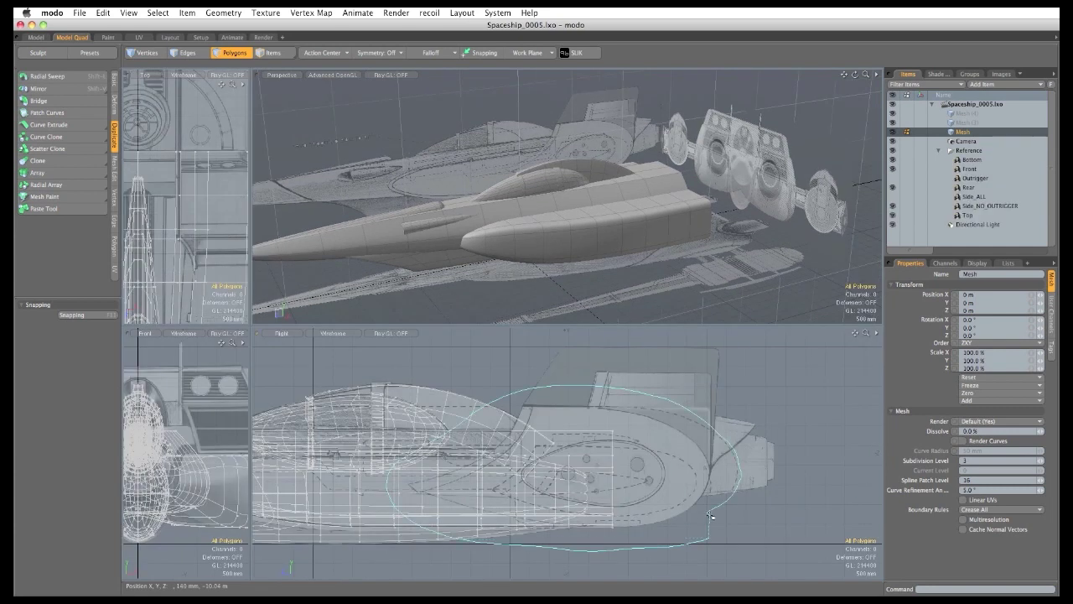
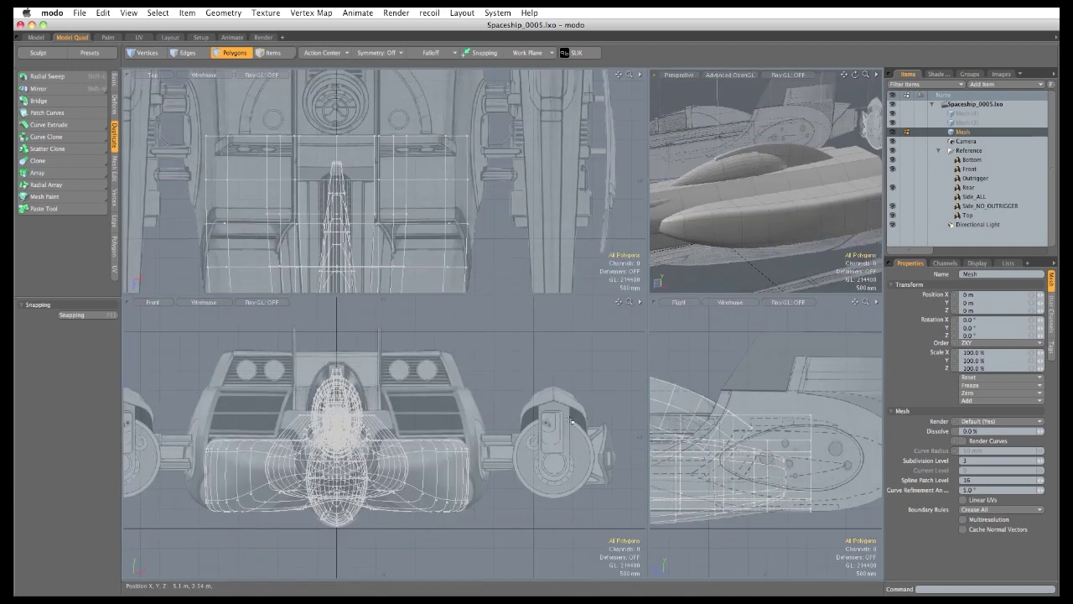
left_click_drag(494, 483, 496, 472, "alt+shift")
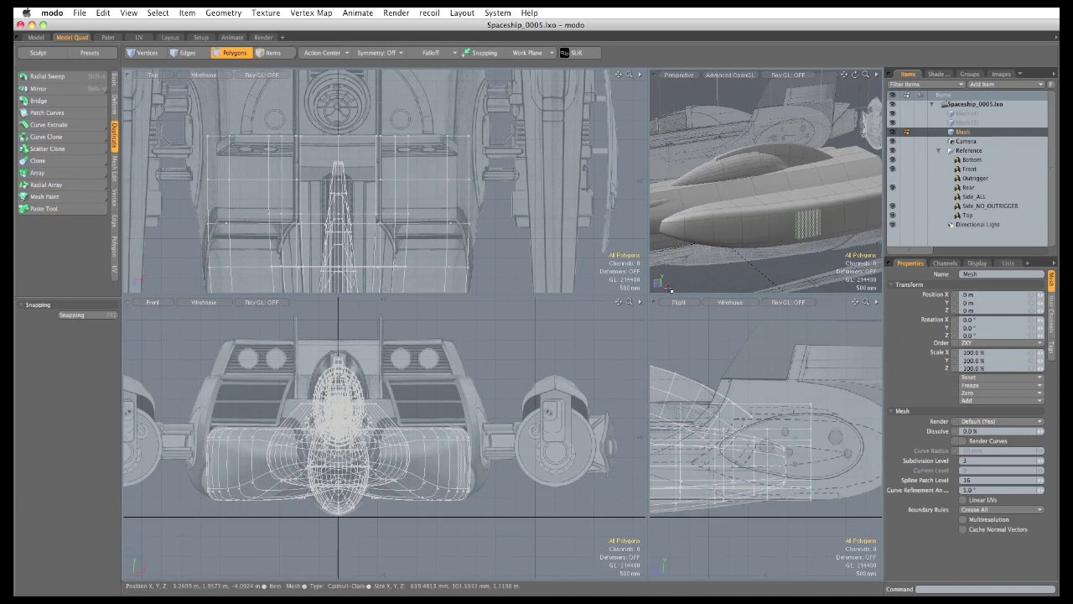
left_click_drag(786, 227, 757, 232)
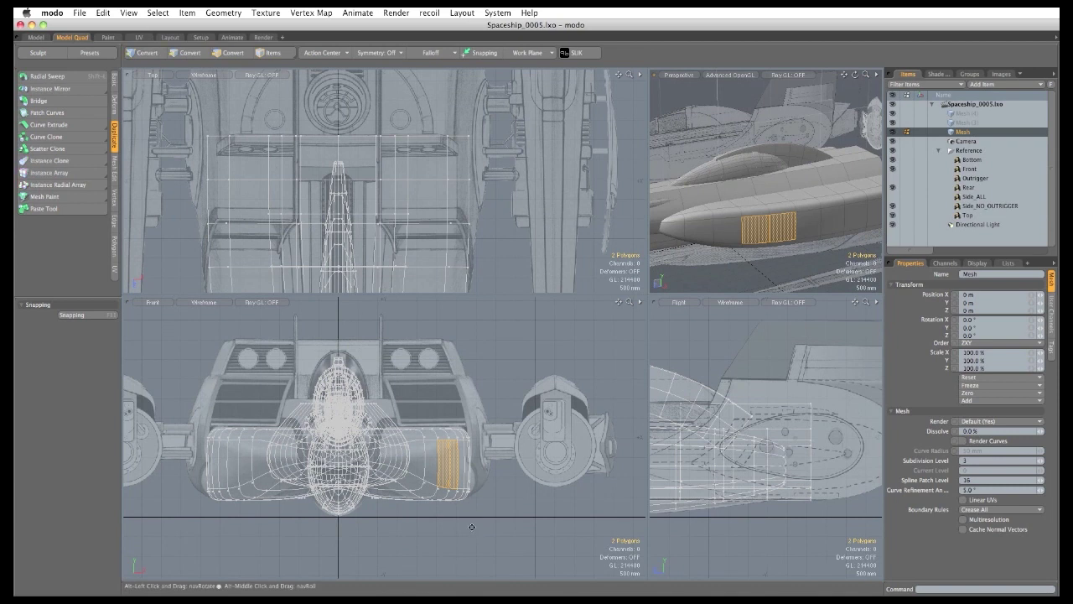
key("alt+c")
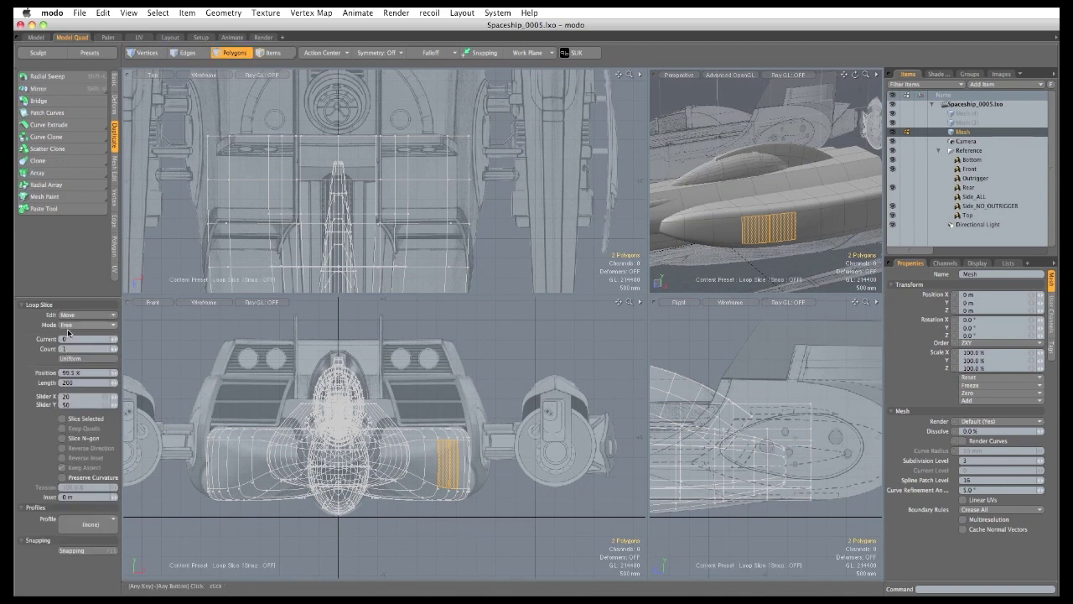
left_click(70, 325)
left_click(511, 508)
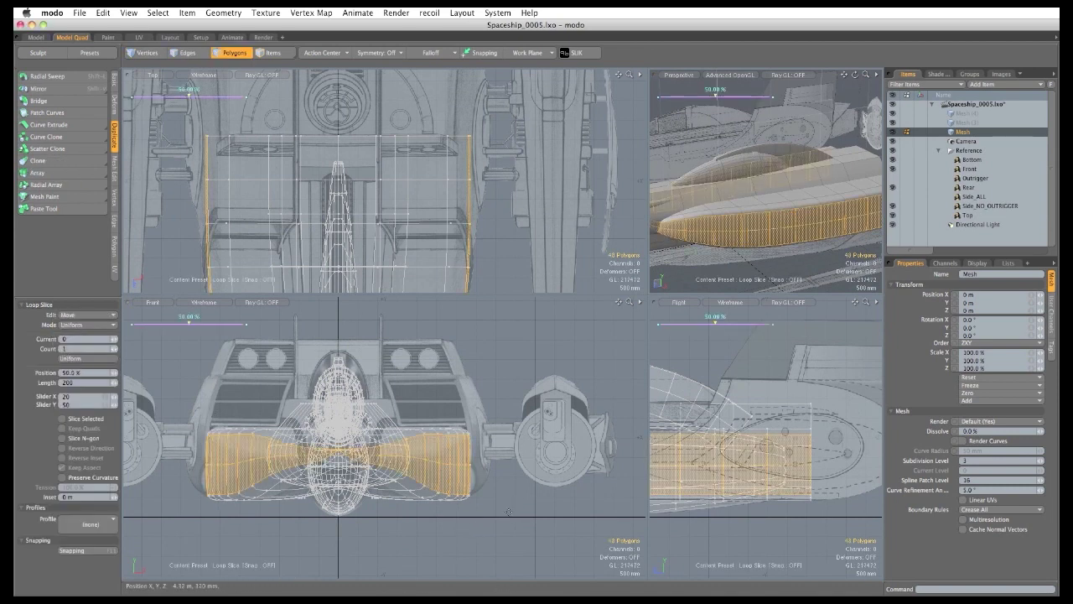
Scale the new edge loop around the hull's side slightly outward along X to round the side.
key("space")
key("2")
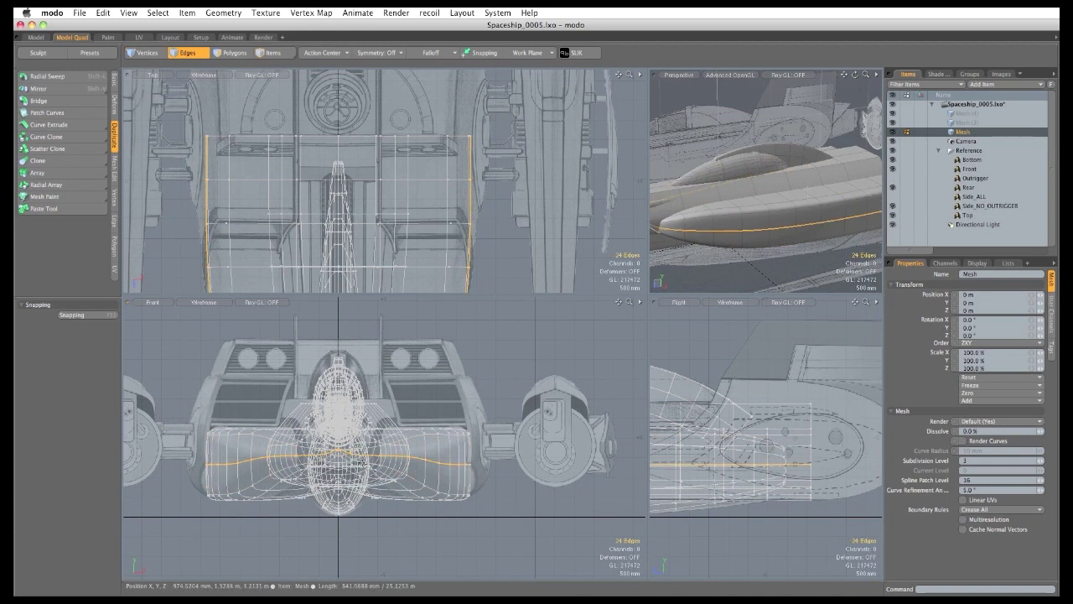
key("y")
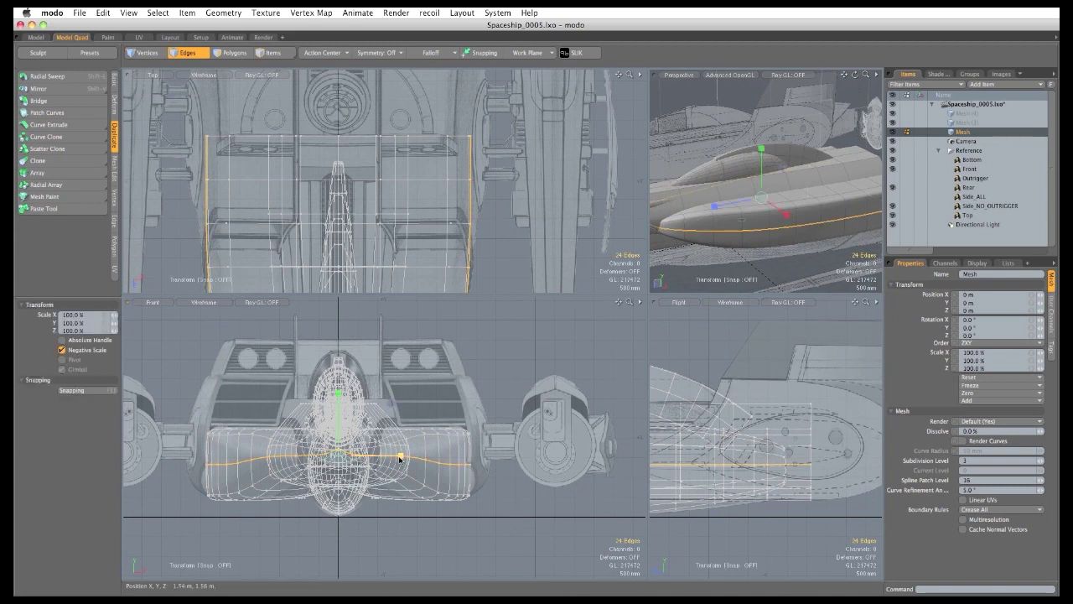
left_click_drag(400, 457, 403, 456)
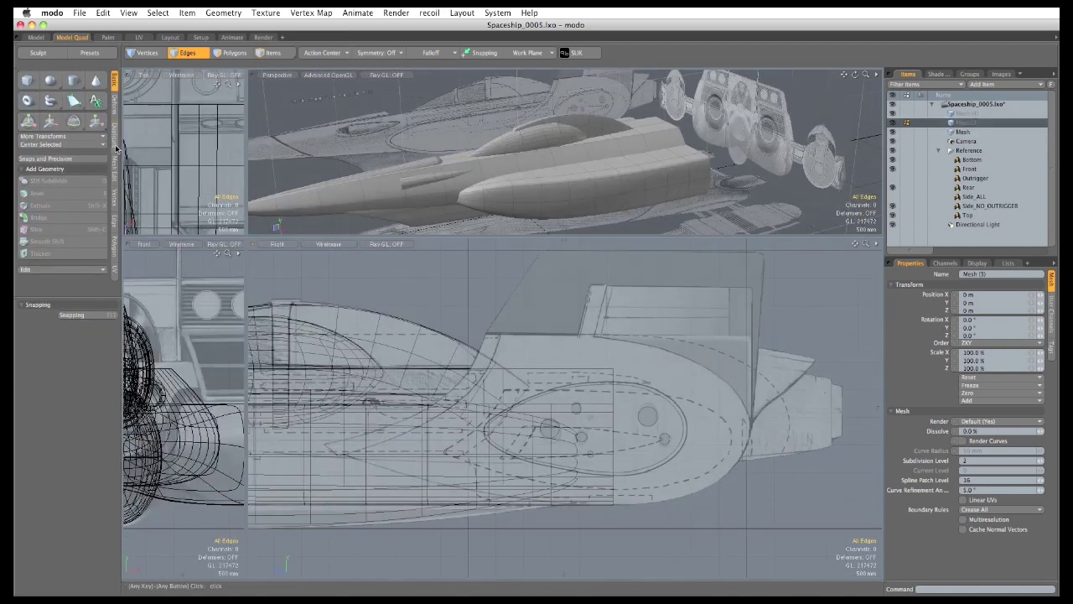
With the Pen tool and Make Quads enabled, draw a quad strip along the rear side panel's curved front edge towards its pointed tip.
left_click(70, 103)
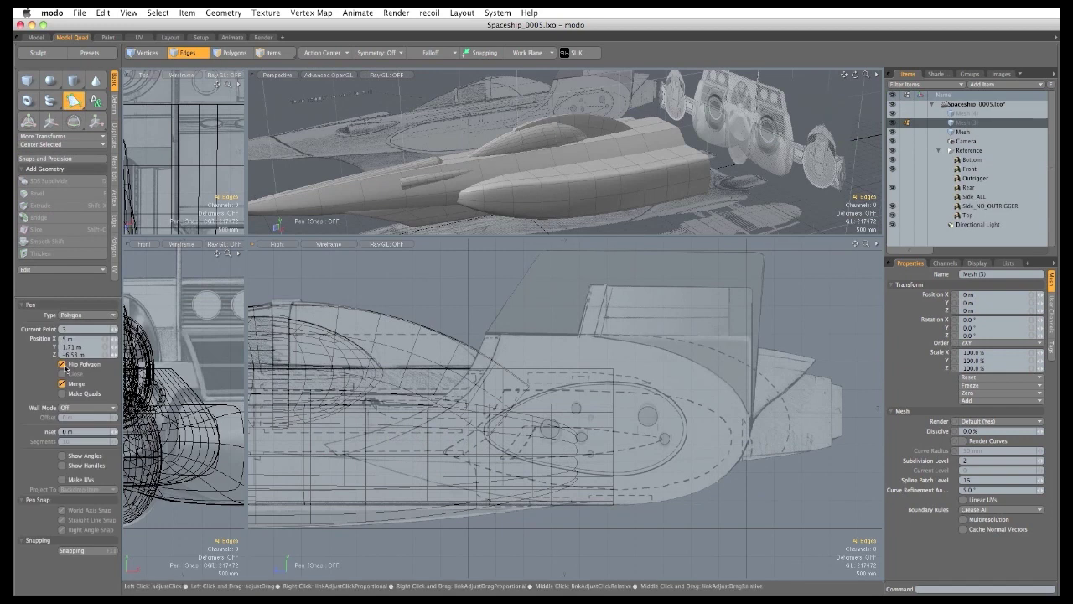
left_click(62, 393)
left_click_drag(470, 350, 513, 308, "ctrl+alt")
left_click(513, 308)
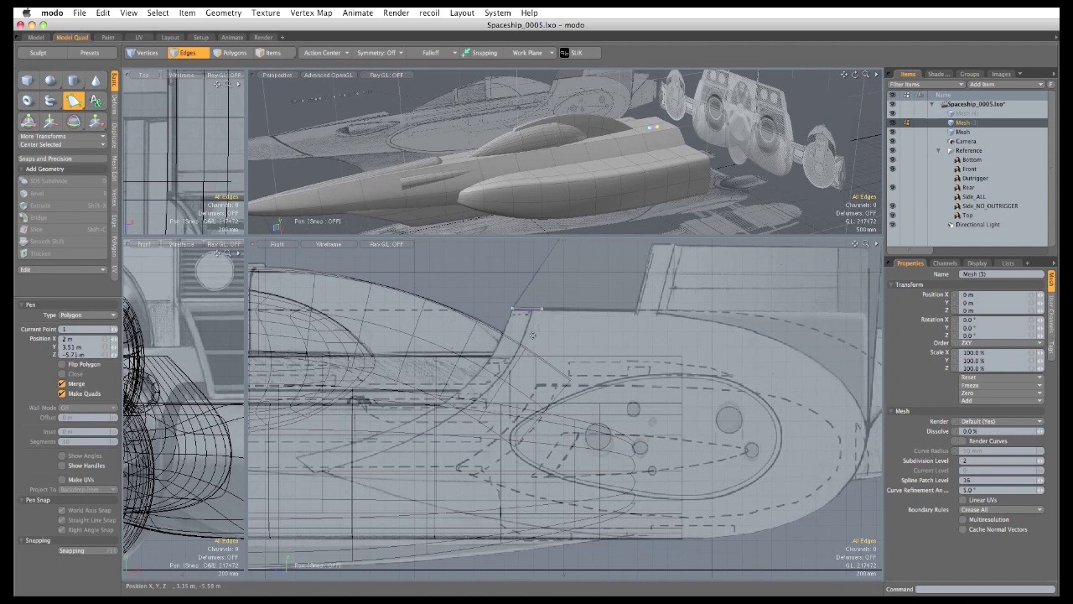
left_click(532, 341)
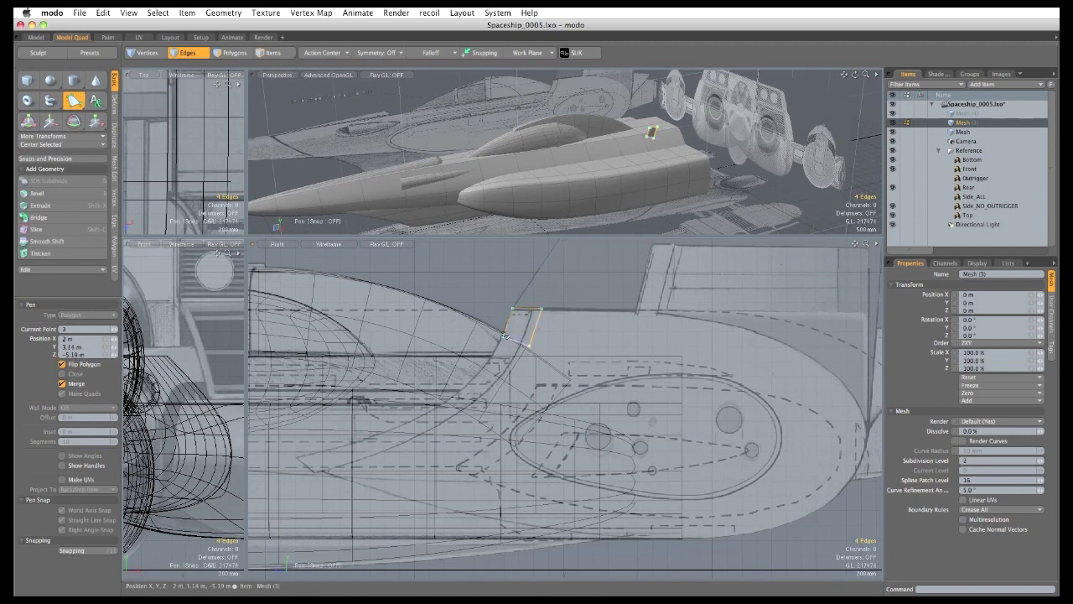
left_click_drag(530, 346, 529, 349)
left_click(501, 391)
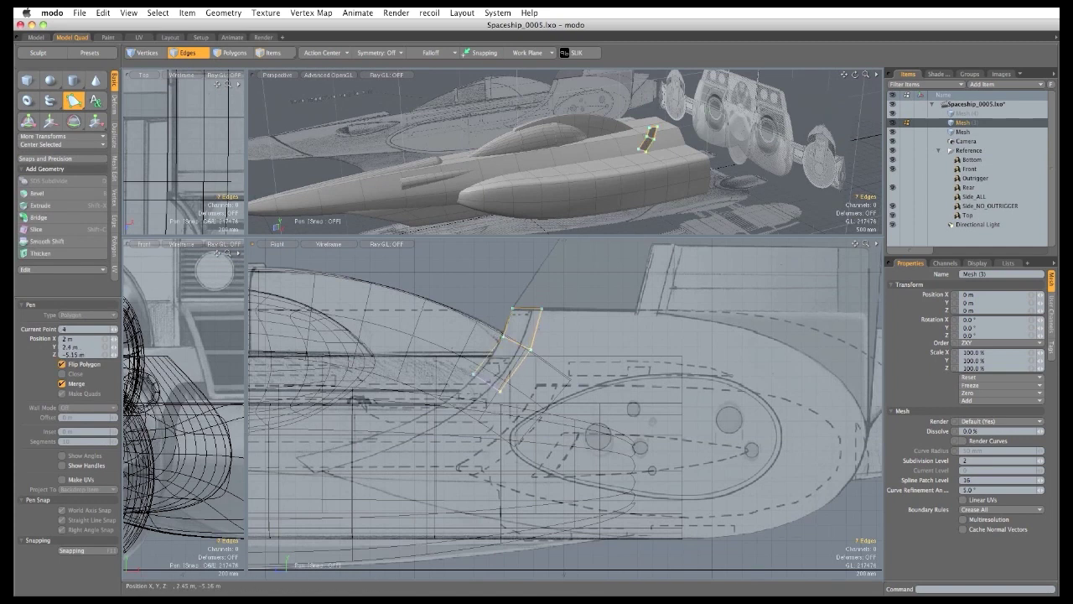
left_click(474, 378)
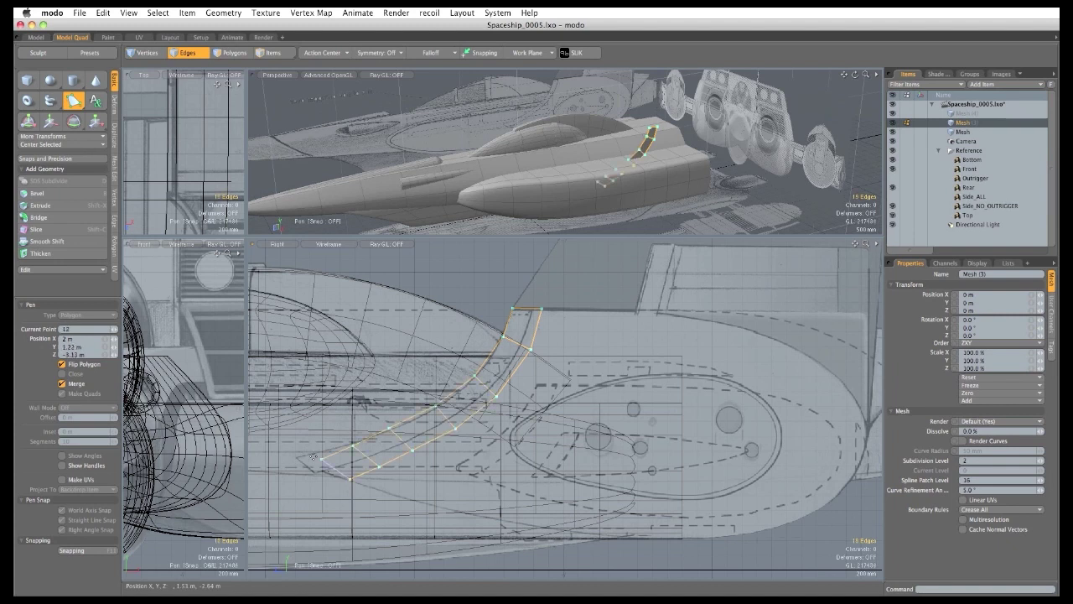
Adjust the strip's points to follow the reference, extending the front tip and evening out the quads.
left_click_drag(313, 457, 321, 459)
left_click(356, 445)
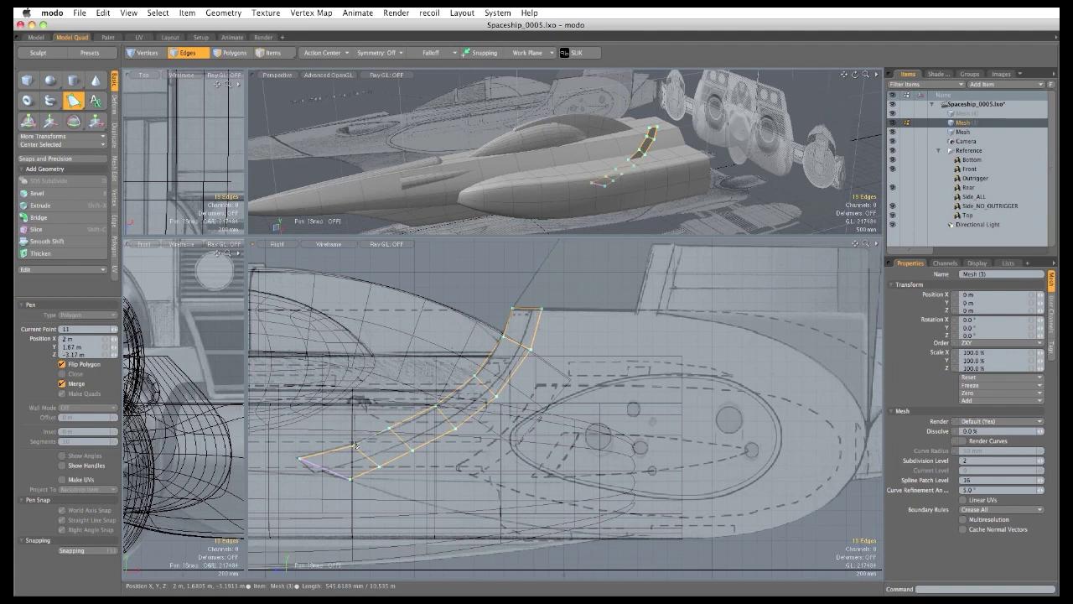
left_click(392, 428)
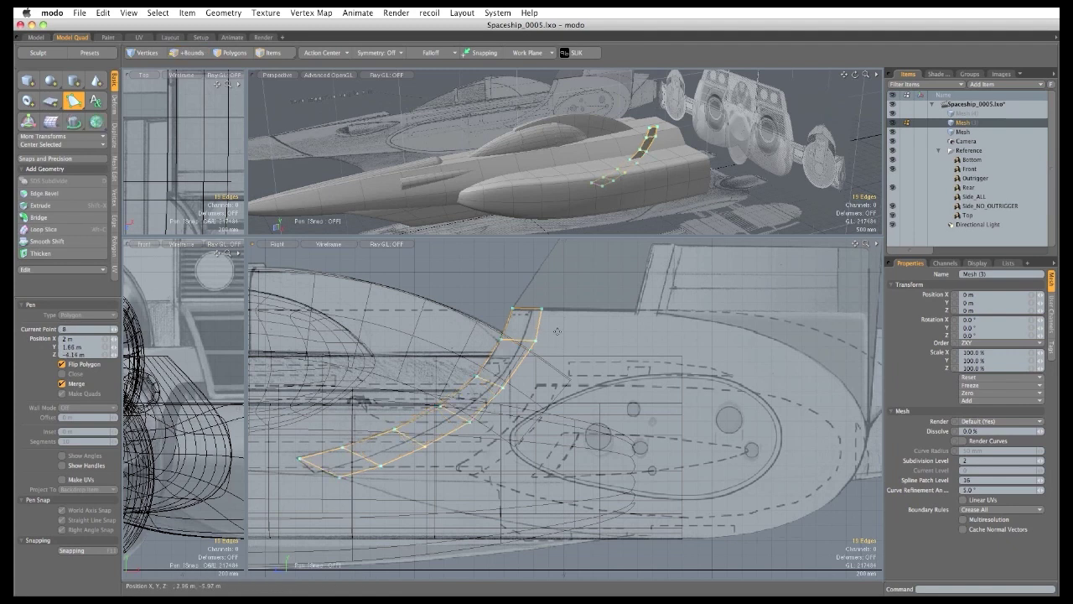
Start a new quad strip at the upper end of the front strip and extend it rearward along the panel's upper outline.
left_click(563, 331, "shift")
key("2")
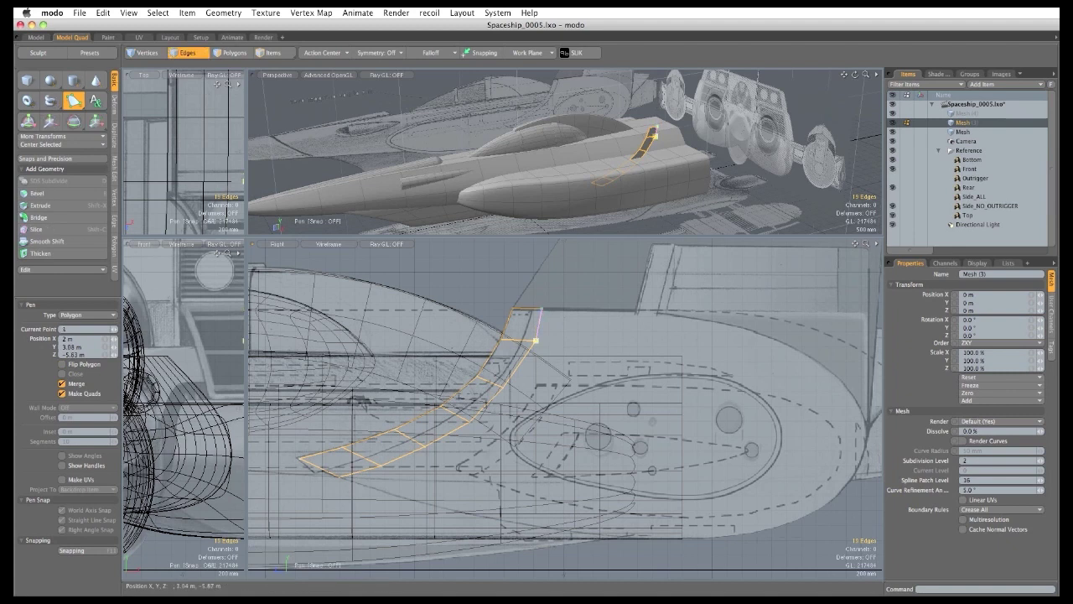
left_click(587, 343)
left_click_drag(591, 311, 579, 342)
left_click(634, 342)
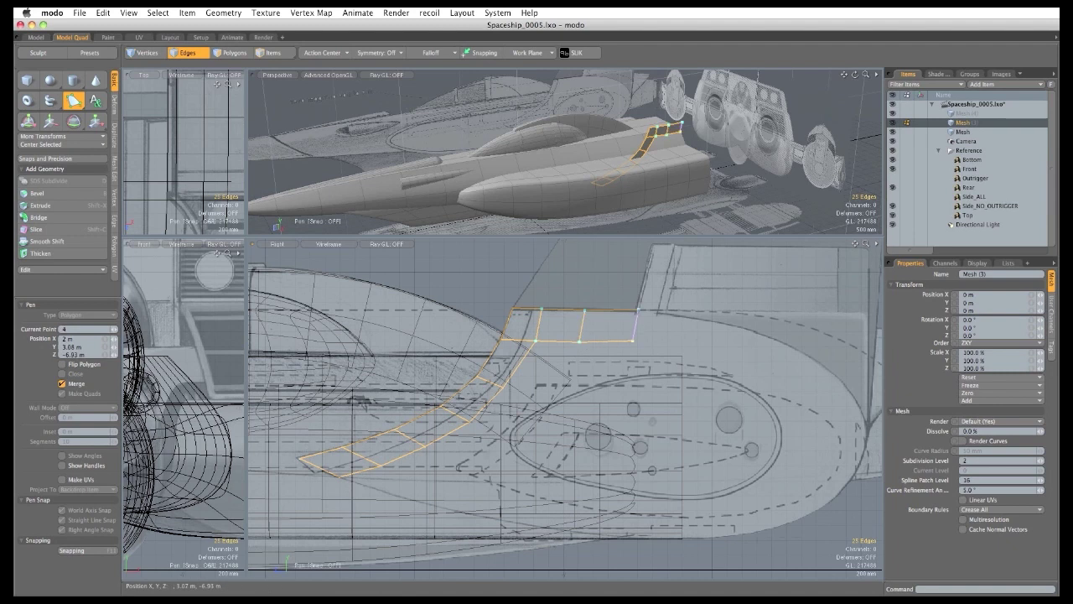
left_click(686, 350)
left_click(693, 317)
left_click(740, 363)
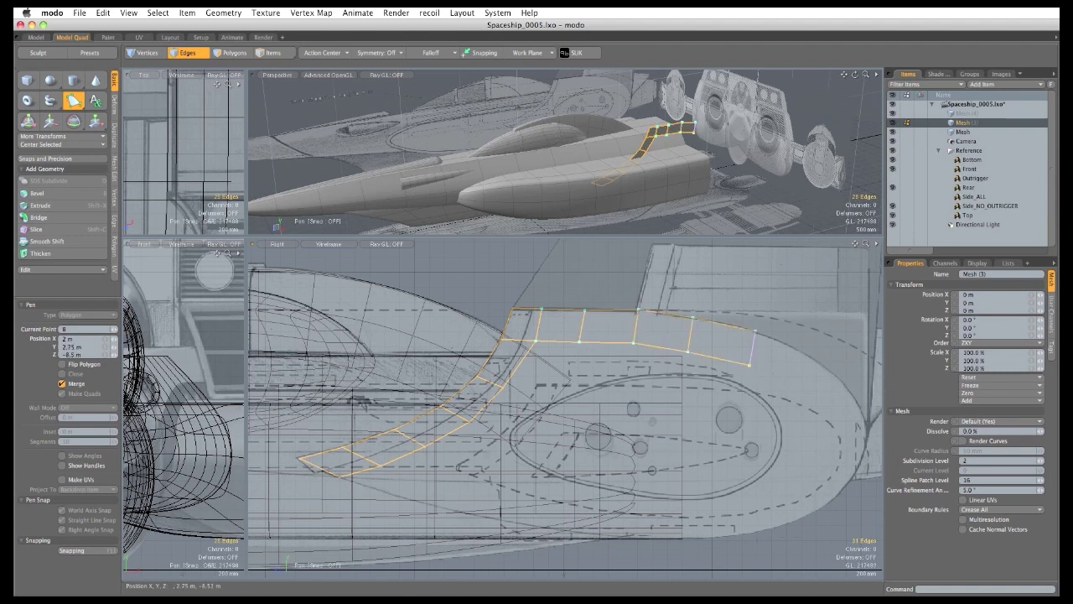
Continue the quad strip around the panel's rounded rear end and back along the lower outline to the front tip.
left_click(754, 331)
left_click(793, 384)
left_click(815, 358)
left_click(830, 425)
left_click(852, 398)
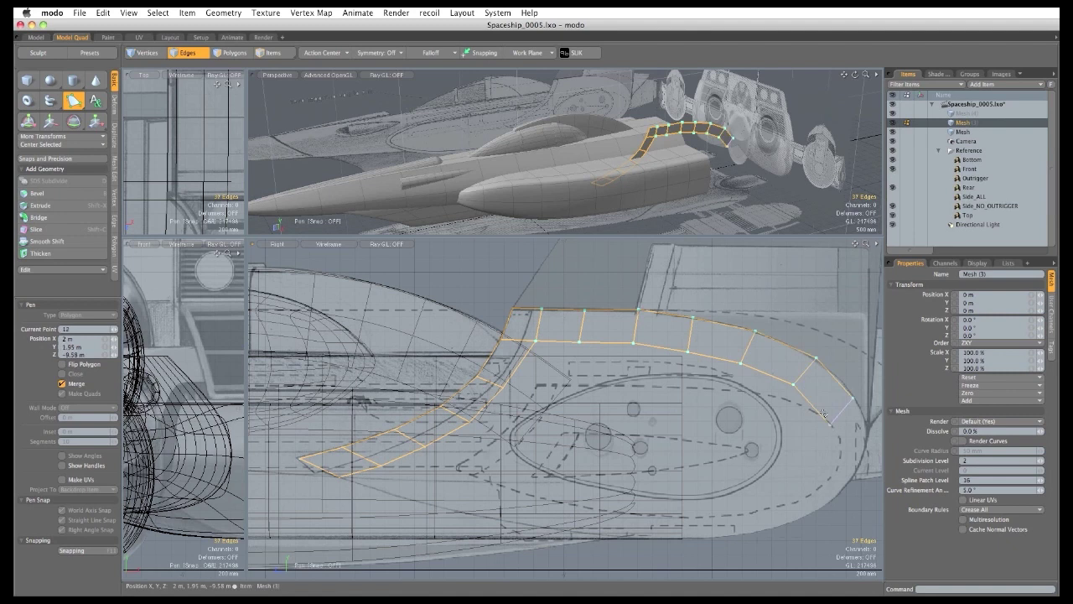
left_click(830, 442)
left_click(859, 439)
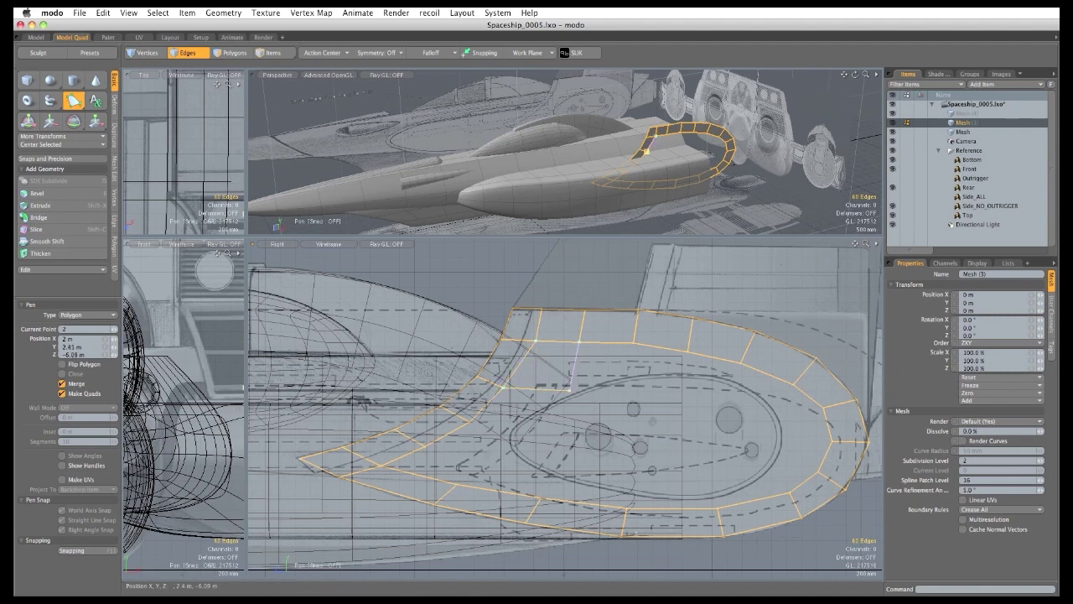
Draw a second row of quads beneath the upper strip, joining it to the strip at the rear curve.
left_click_drag(571, 370, 742, 405)
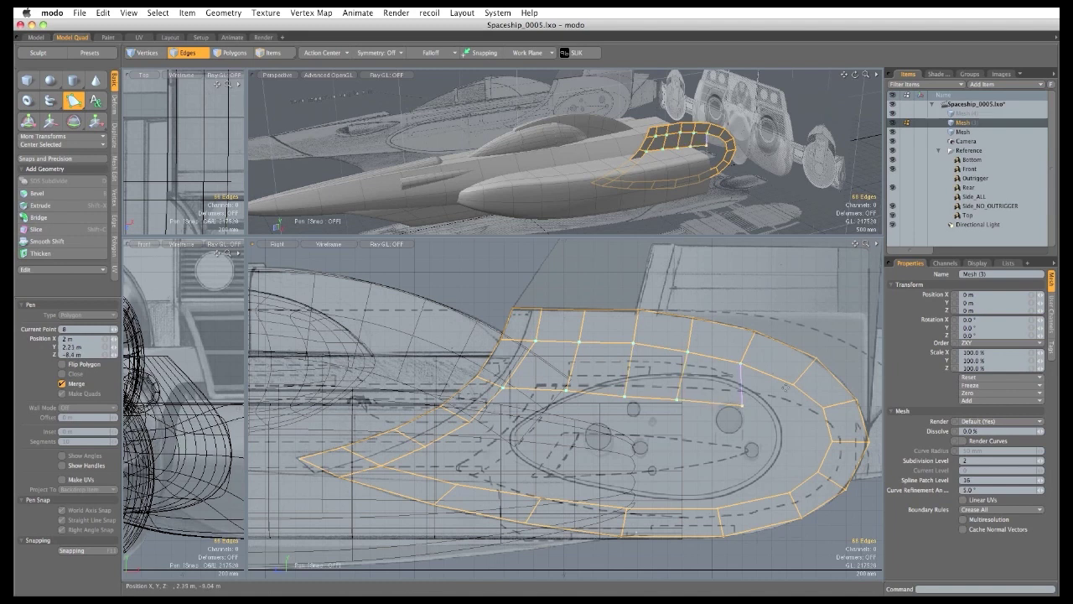
left_click(793, 384)
left_click(823, 407)
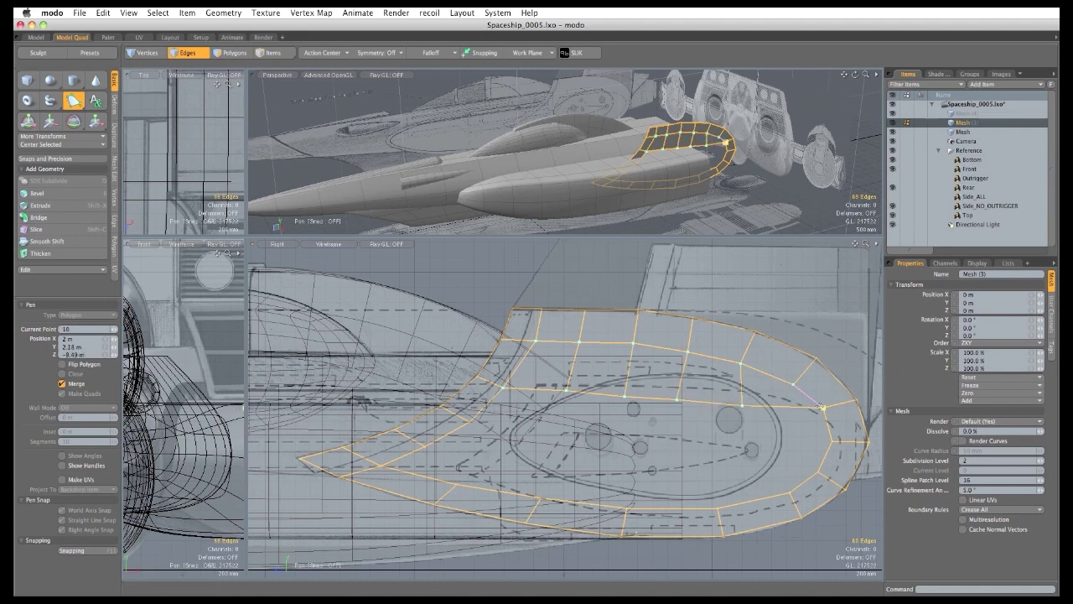
Draw a third row of quads across the middle of the panel, from the front strip to the rear strip.
left_click(503, 389, "shift")
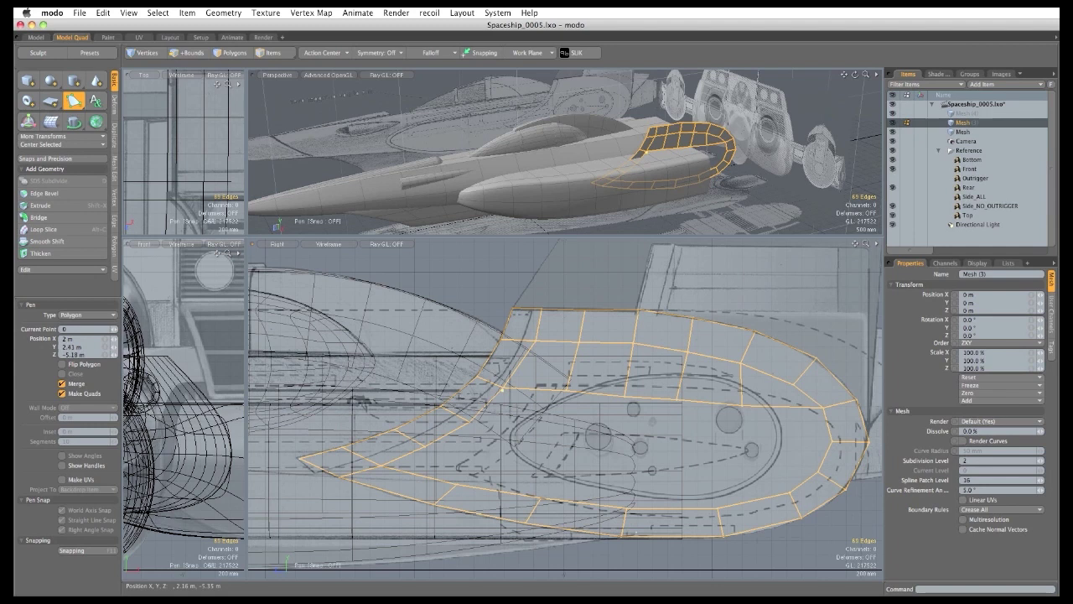
left_click(468, 422)
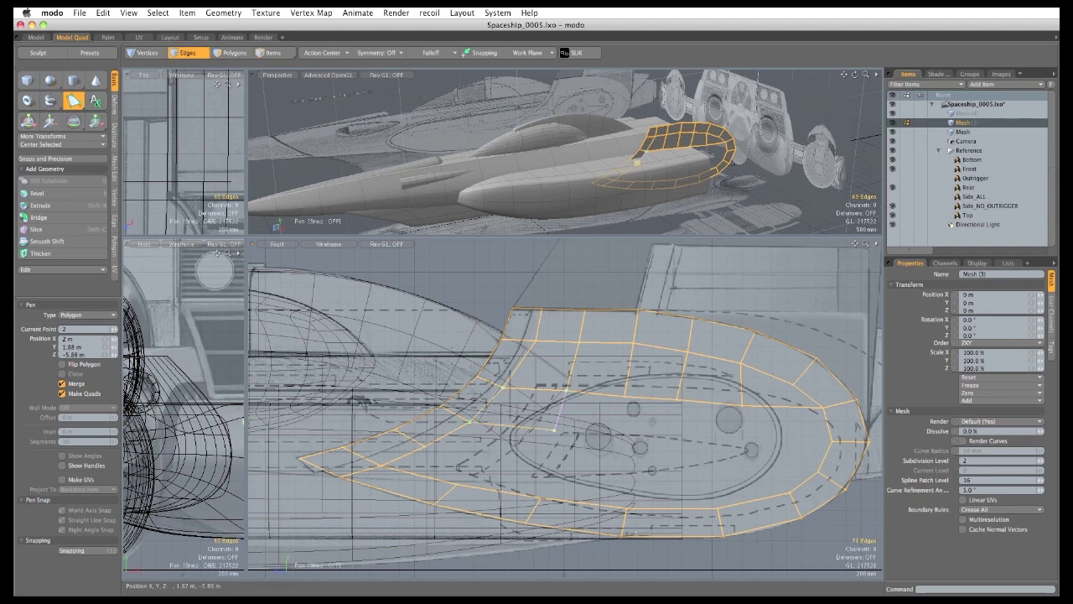
left_click(625, 402)
left_click(623, 438)
left_click(754, 439)
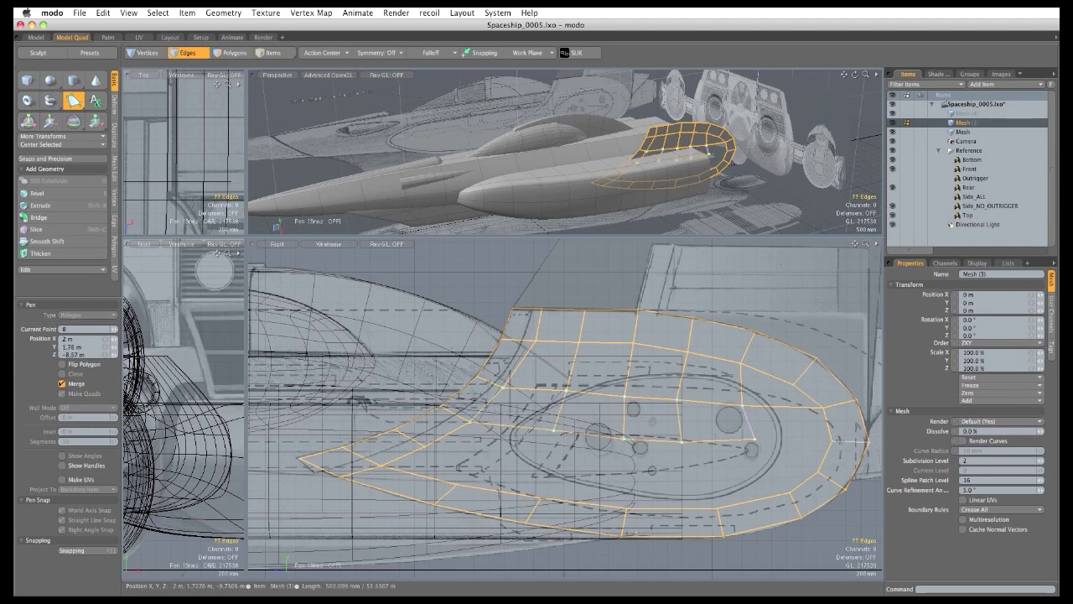
left_click(831, 441)
Draw a fourth row of quads beneath the third, from the front strip to the rear strip.
left_click(469, 421, "shift")
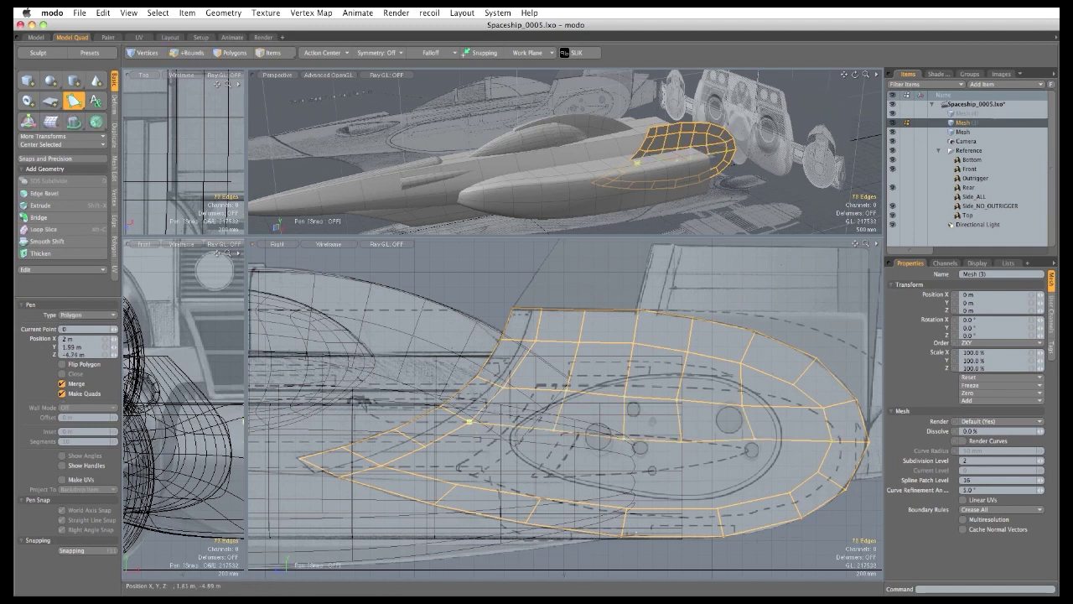
left_click(424, 446)
left_click(494, 459)
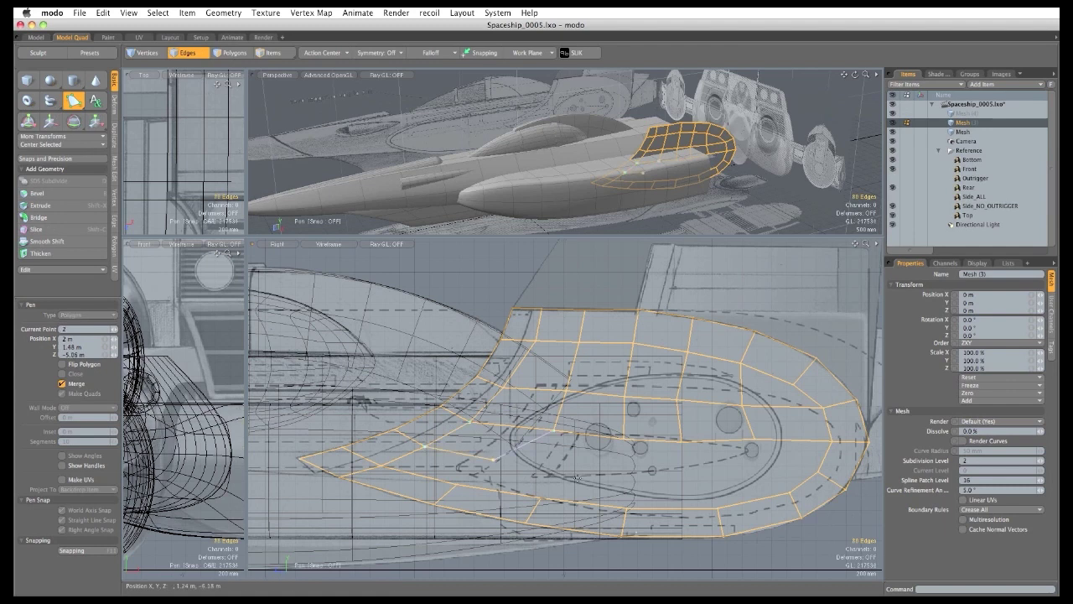
left_click(585, 472)
left_click(625, 437)
left_click(667, 481)
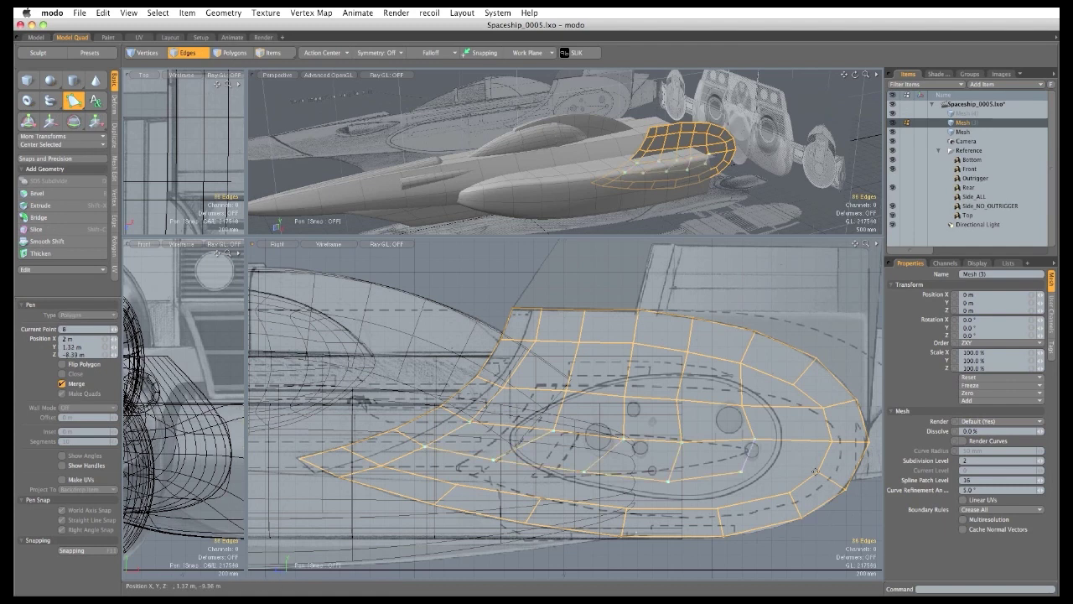
key("shift")
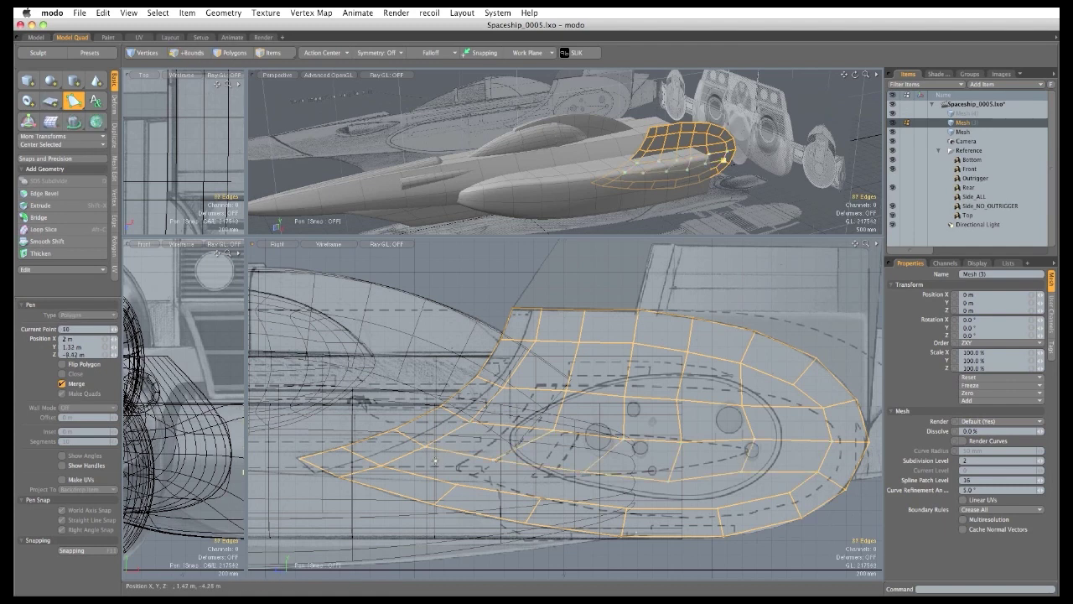
Fill the remaining gap above the lower strip with a last row of quads and finish the pen drawing.
left_click(381, 465)
left_click(457, 484)
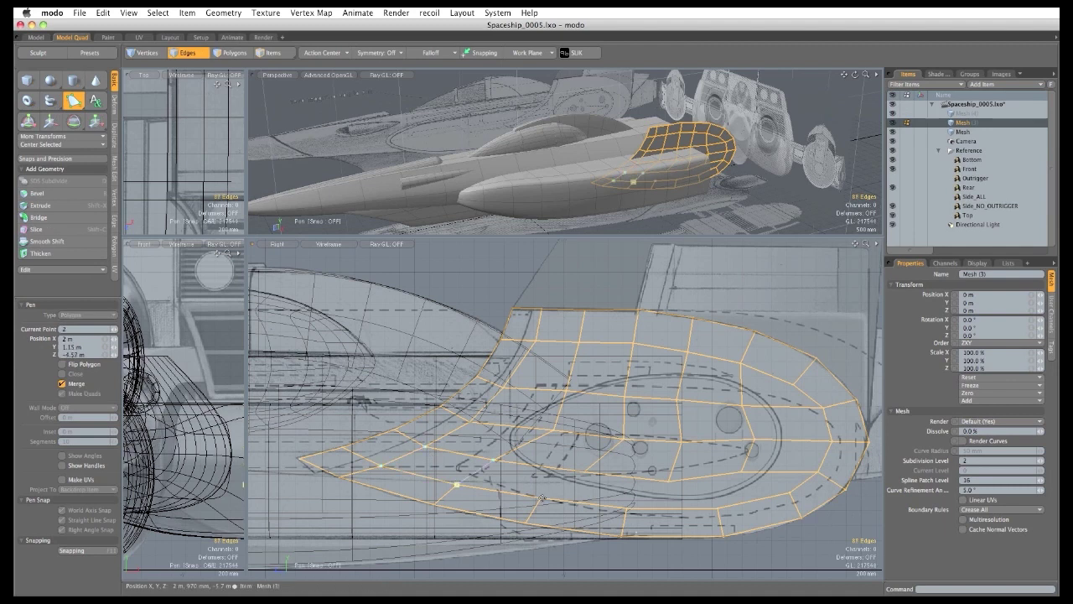
left_click(540, 497)
left_click(625, 505)
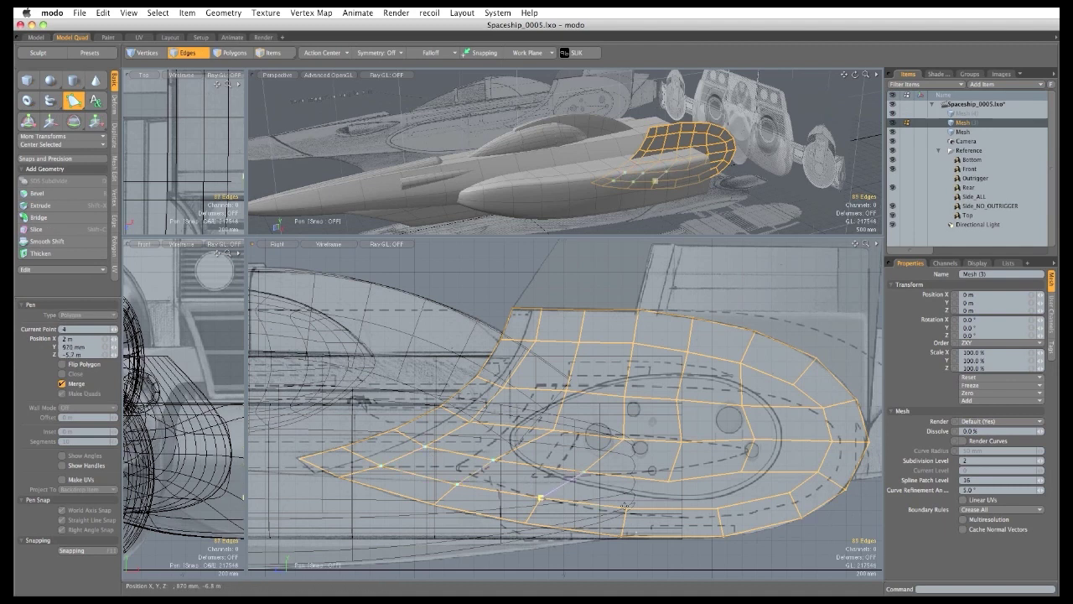
left_click(718, 509)
left_click(788, 494)
key("space")
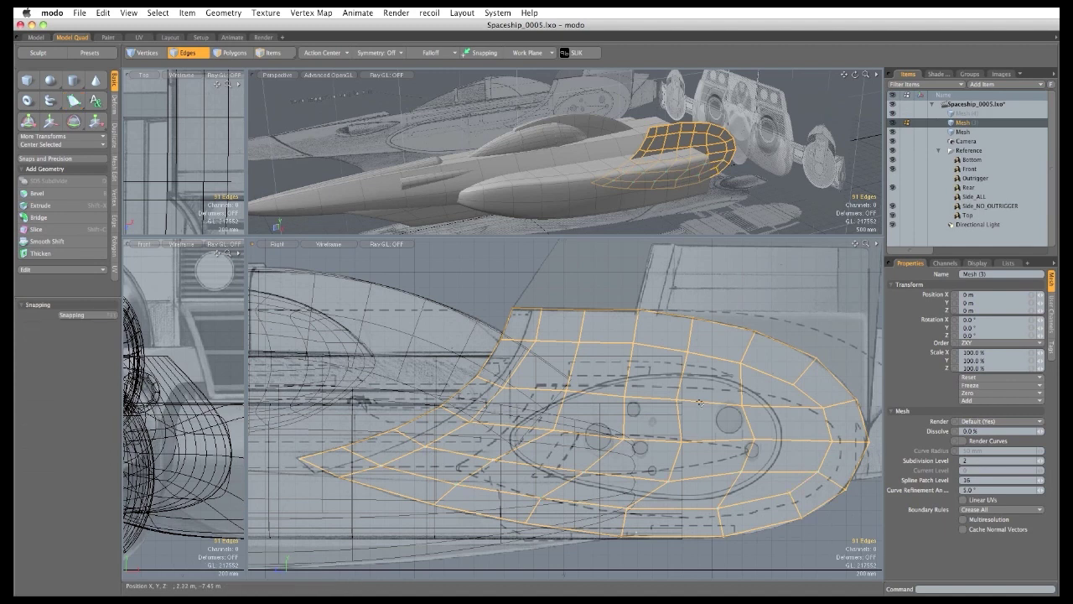
Nudge two interior points near the panel's front with element move to even out the quad spacing.
key("t")
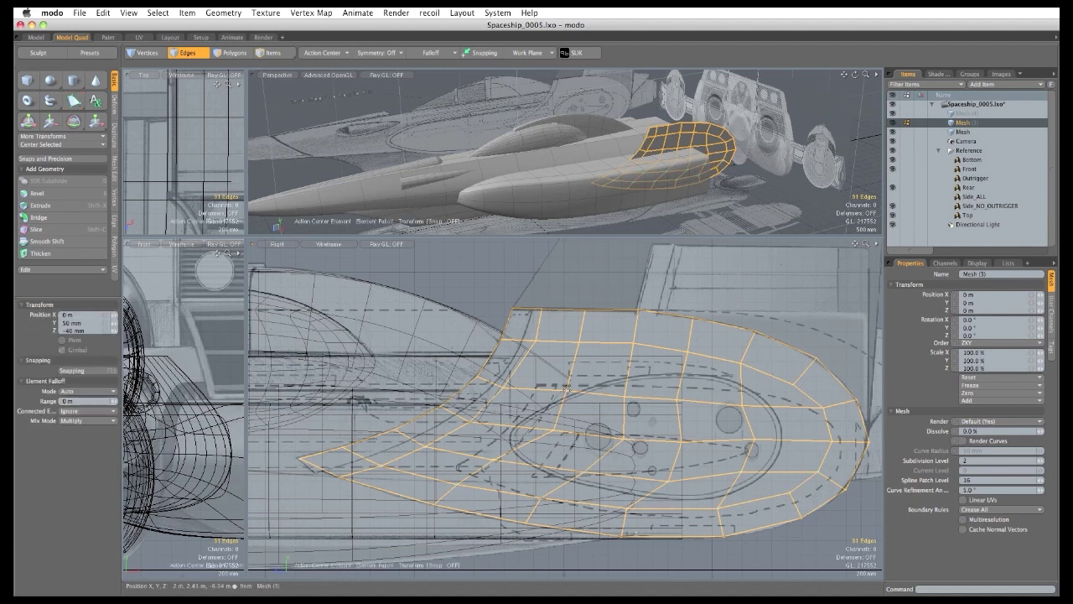
left_click_drag(566, 388, 567, 382)
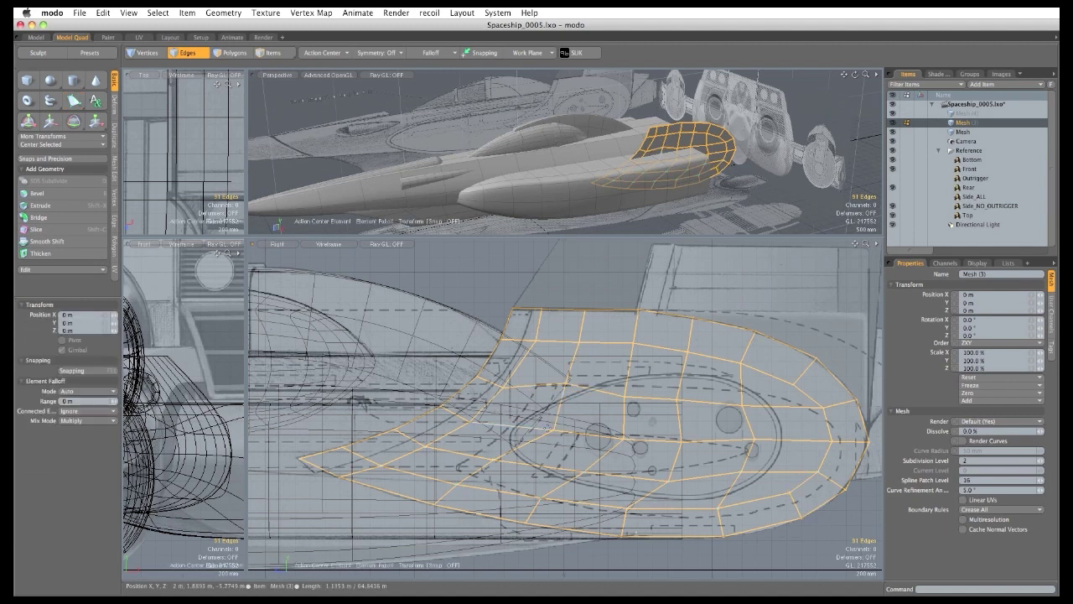
left_click_drag(550, 429, 538, 423)
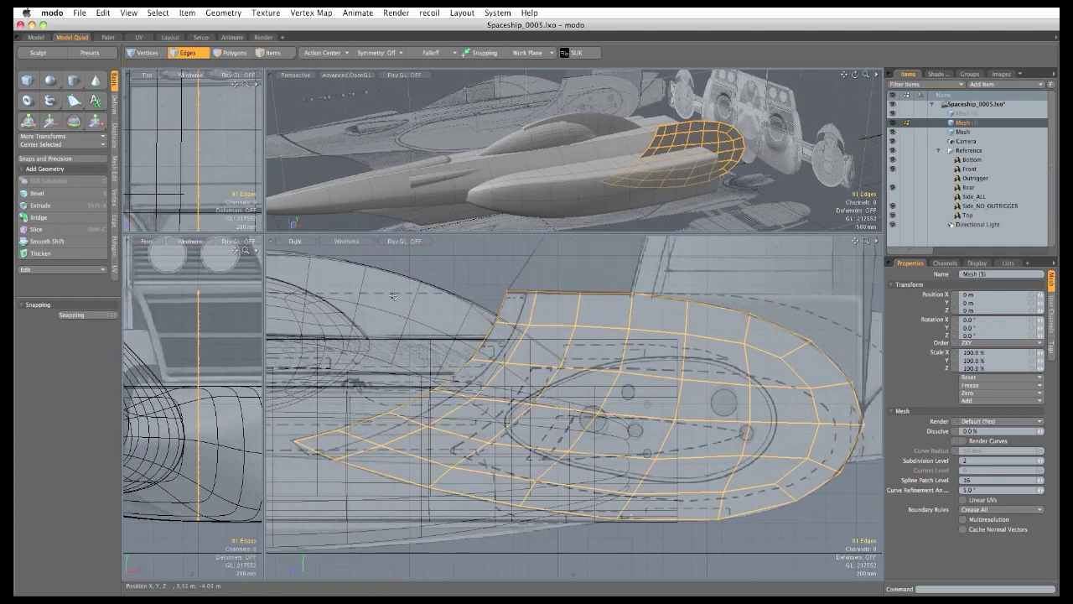
Enlarge the front view and move the whole panel outward 1.63 m along X to the hull's outer side.
left_click_drag(256, 233, 769, 241)
key("w")
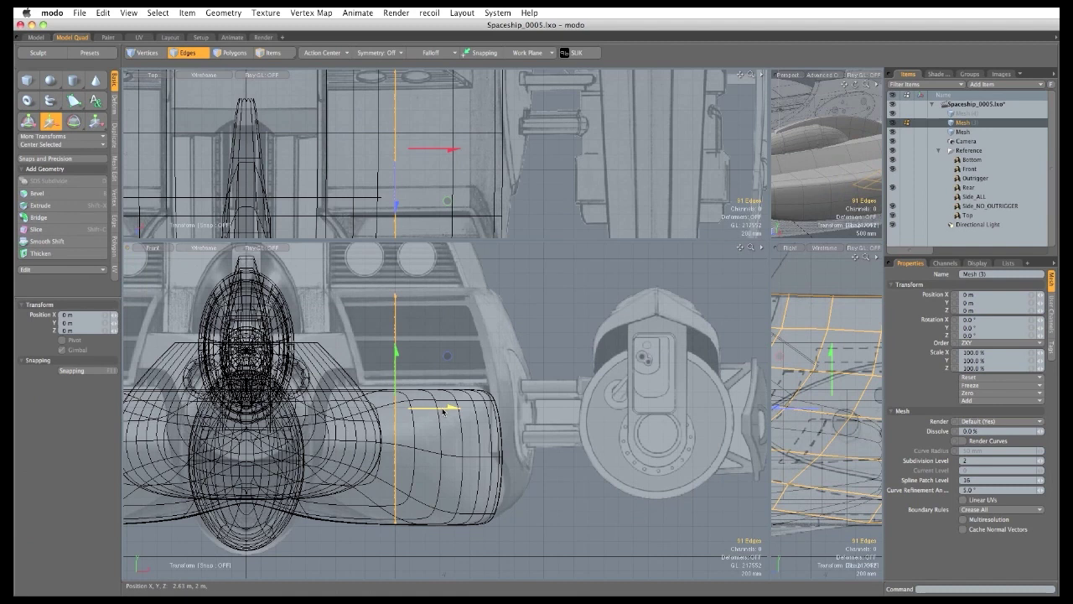
left_click_drag(444, 410, 563, 413)
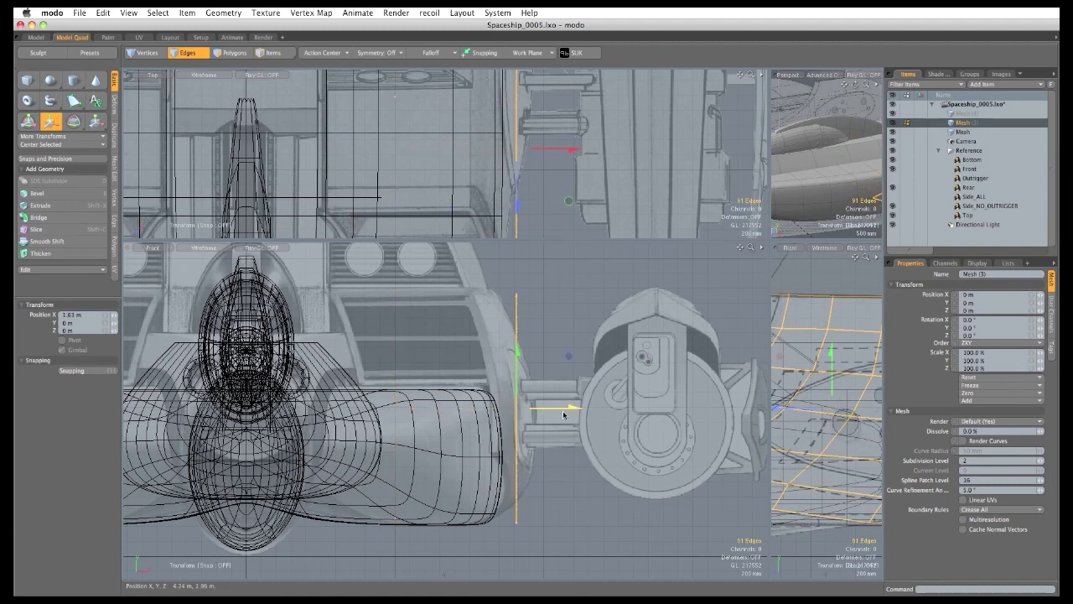
key("space")
Apply a vertical linear falloff with an Ease-Out shape and curve the panel's upper part inward along X.
left_click(431, 52)
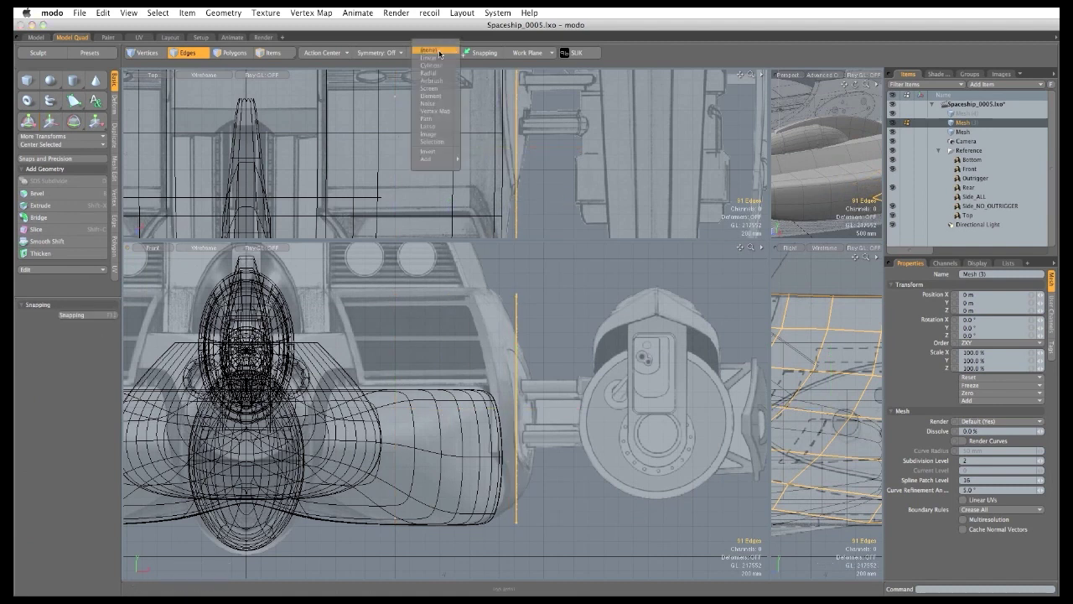
left_click(432, 74)
left_click_drag(516, 394, 514, 293)
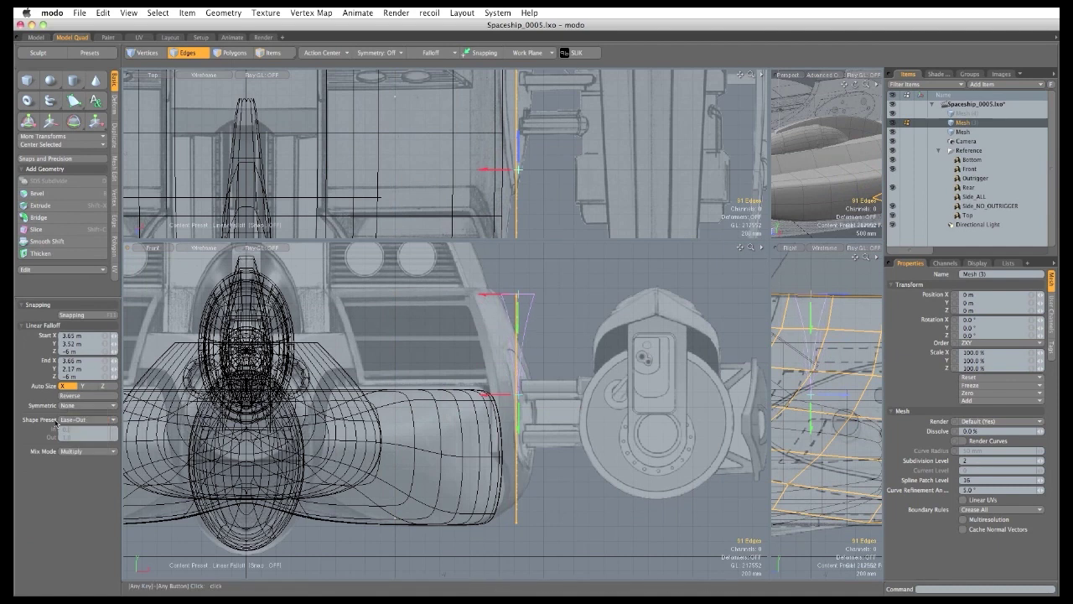
key("w")
left_click_drag(577, 412, 519, 458)
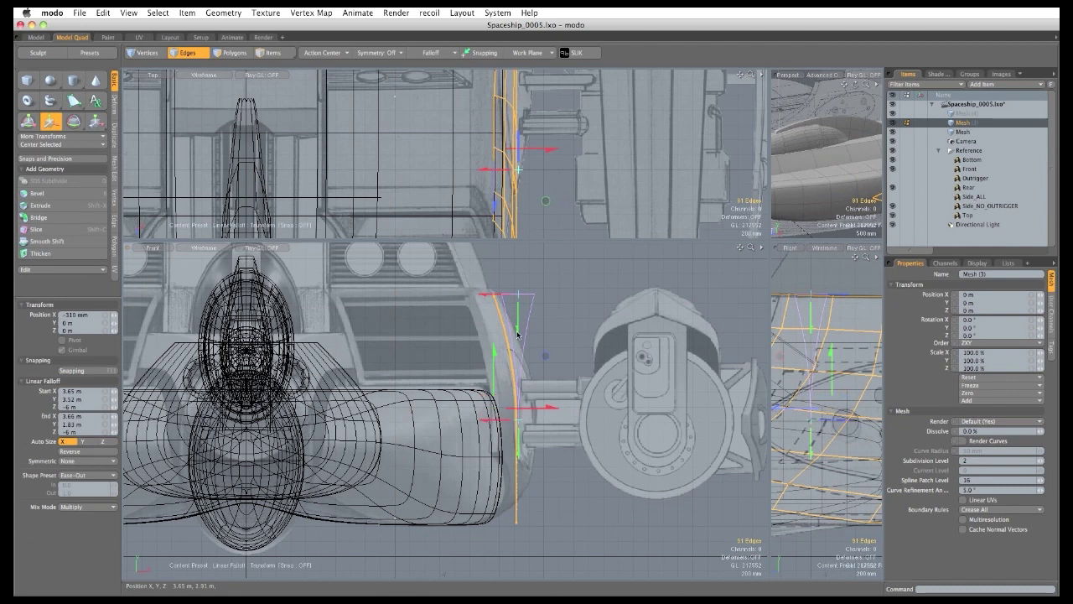
Flip the linear falloff toward the panel's lower edge and move that edge 70 mm inward along X.
left_click_drag(518, 333, 518, 520)
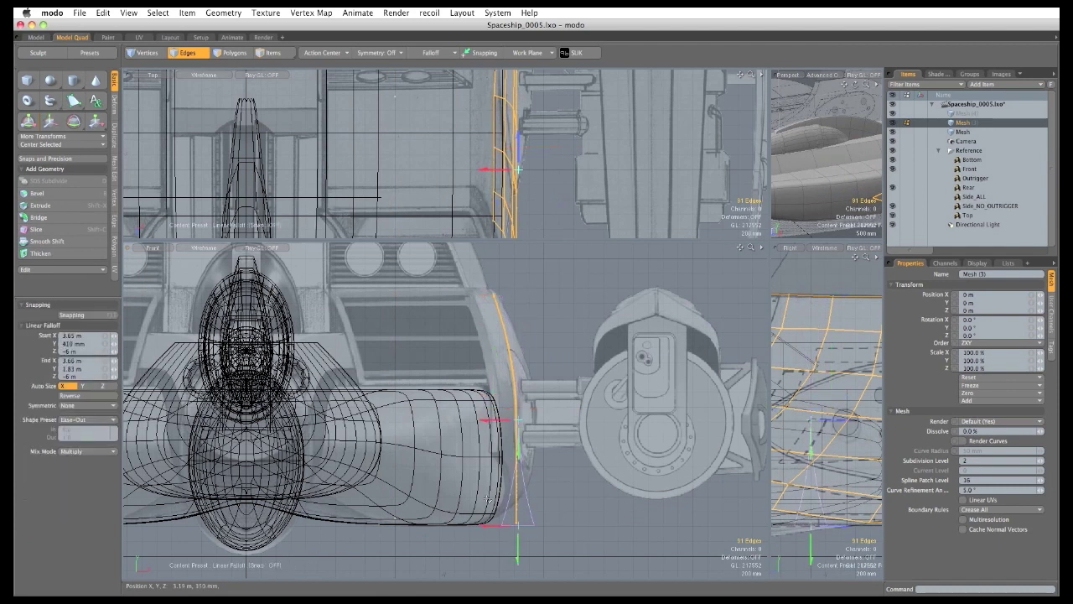
key("w")
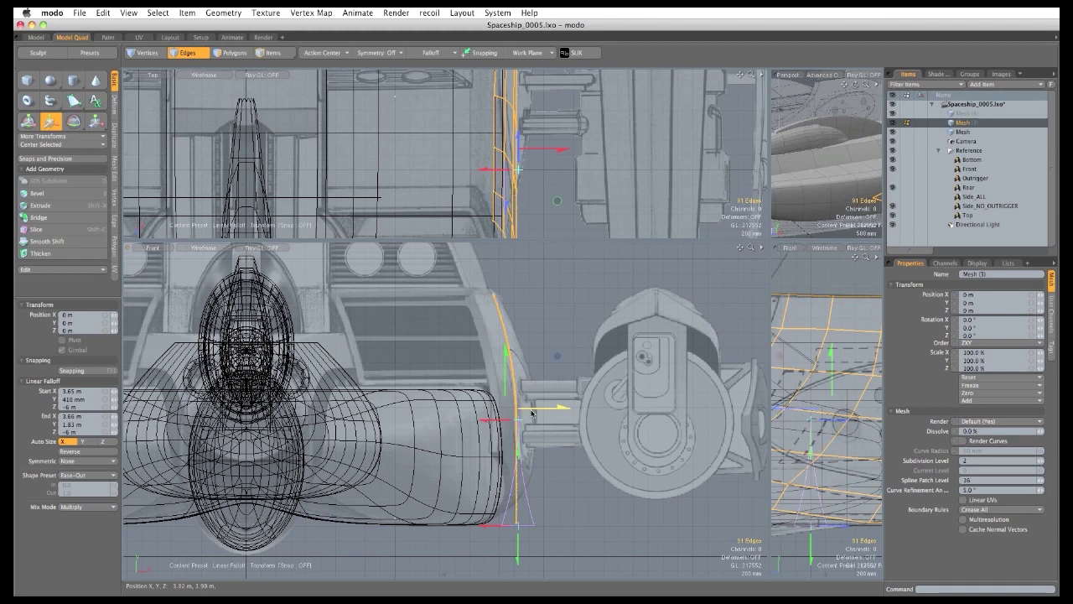
left_click_drag(532, 411, 527, 411)
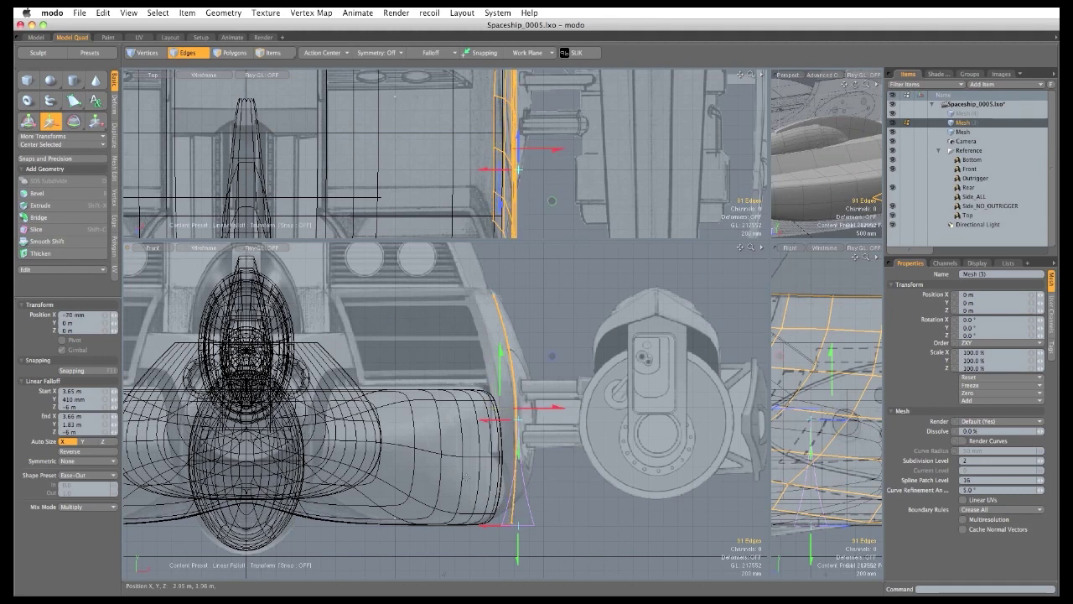
key("q")
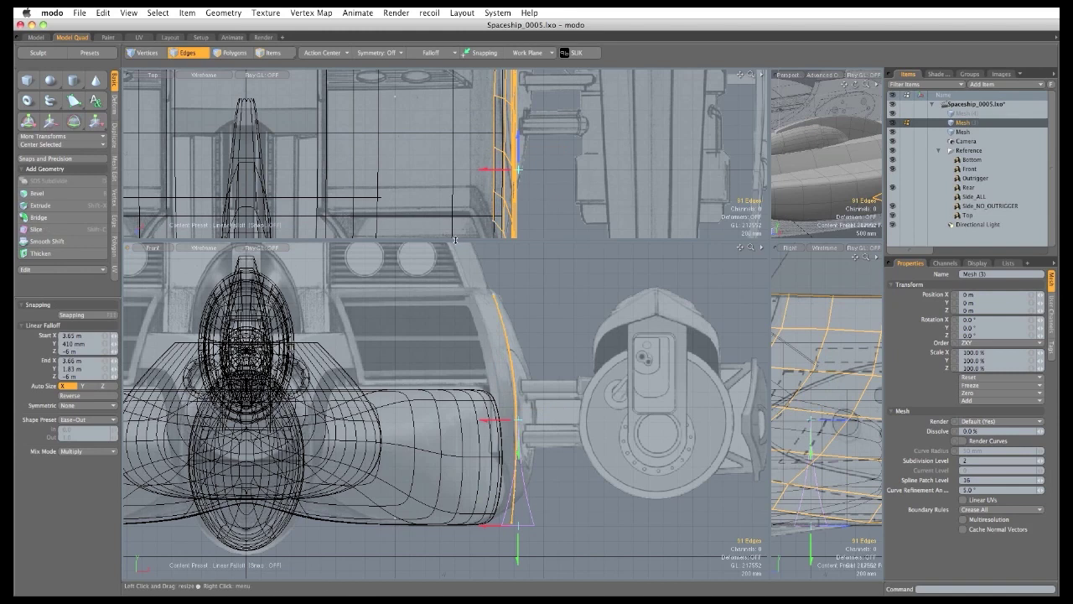
In the top view, run a linear falloff from mid-panel to the front tip and curve the front inward 320 mm.
left_click_drag(459, 241, 424, 564)
left_click_drag(490, 341, 427, 323, "ctrl+alt")
left_click(449, 53)
left_click(420, 145)
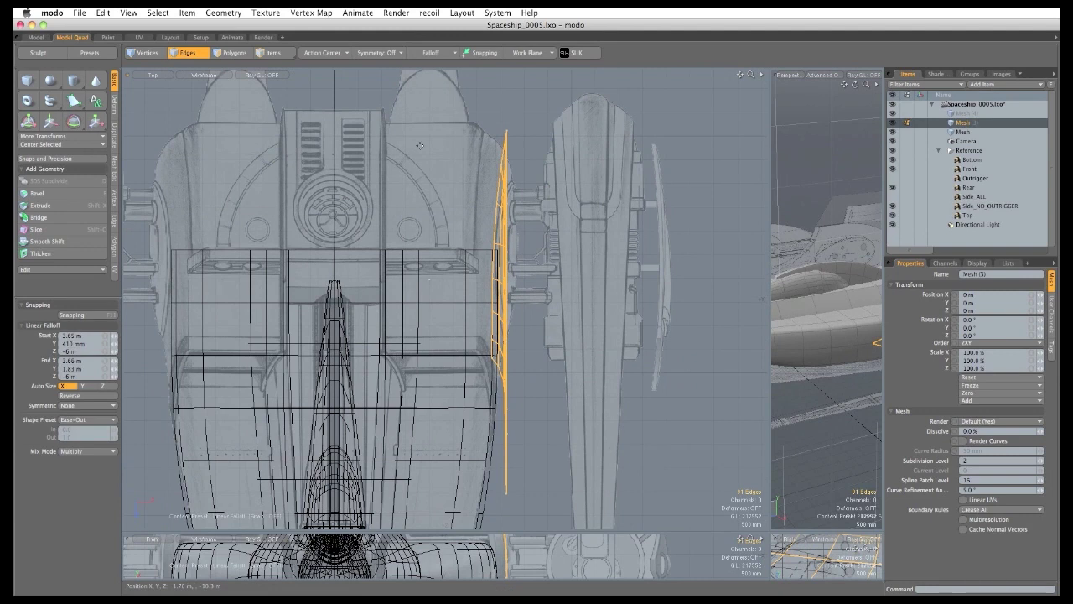
left_click_drag(503, 312, 508, 493)
key("w")
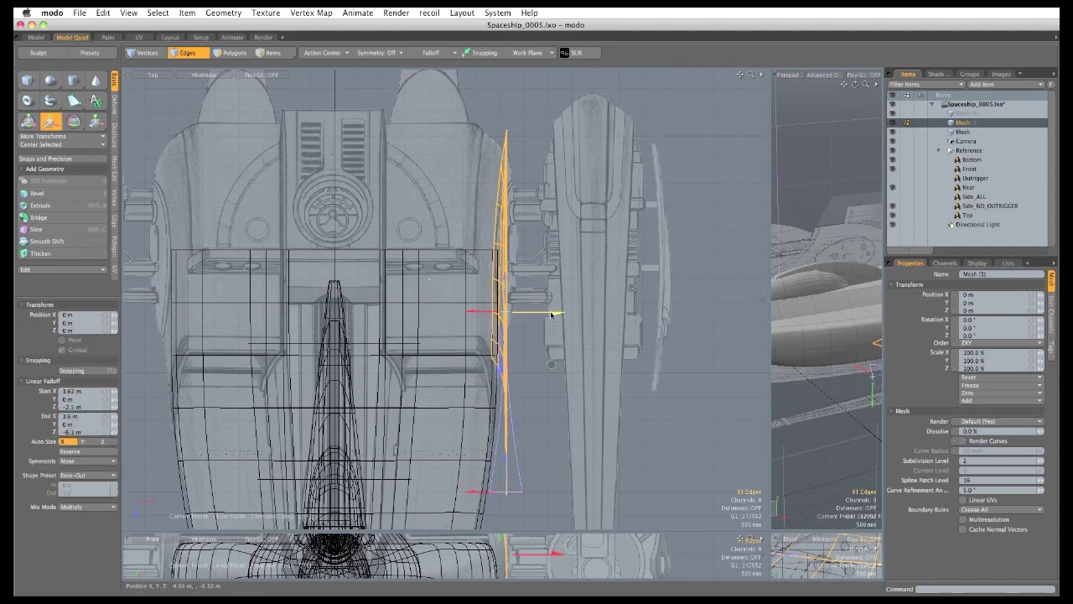
left_click_drag(552, 314, 537, 315)
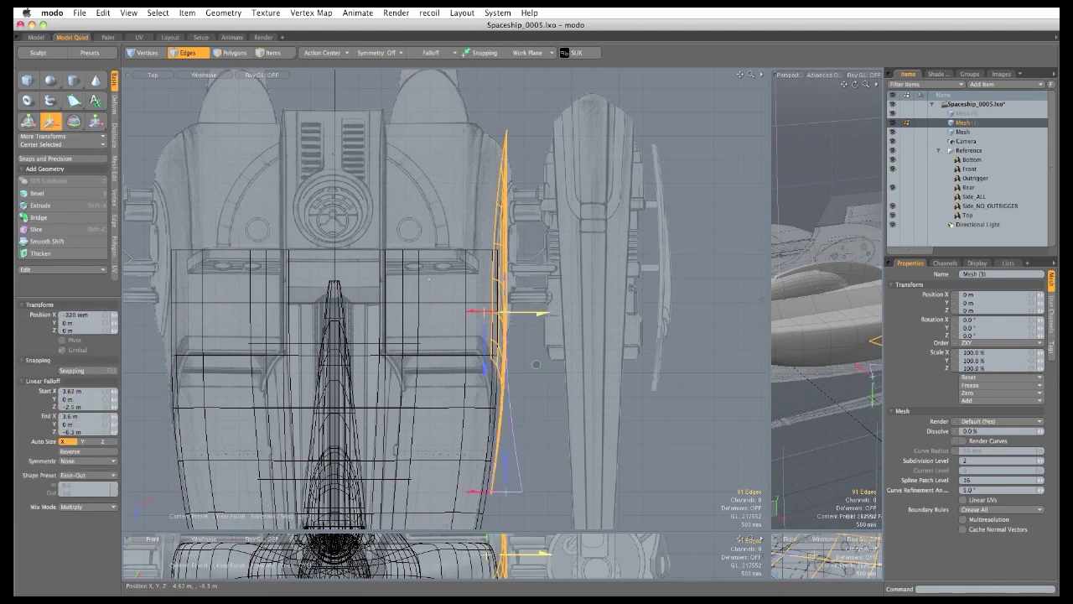
Flip the falloff toward the panel's rear end and shift that end along X to match the top reference.
key("q")
left_click_drag(505, 458, 506, 161)
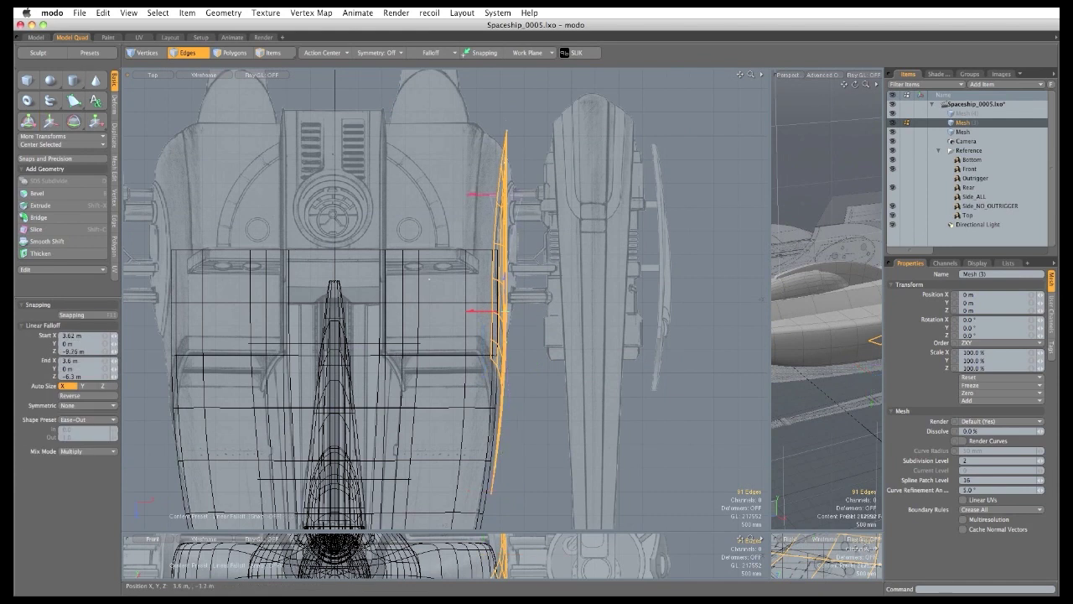
left_click_drag(506, 312, 552, 316)
key("w")
left_click_drag(551, 316, 550, 316)
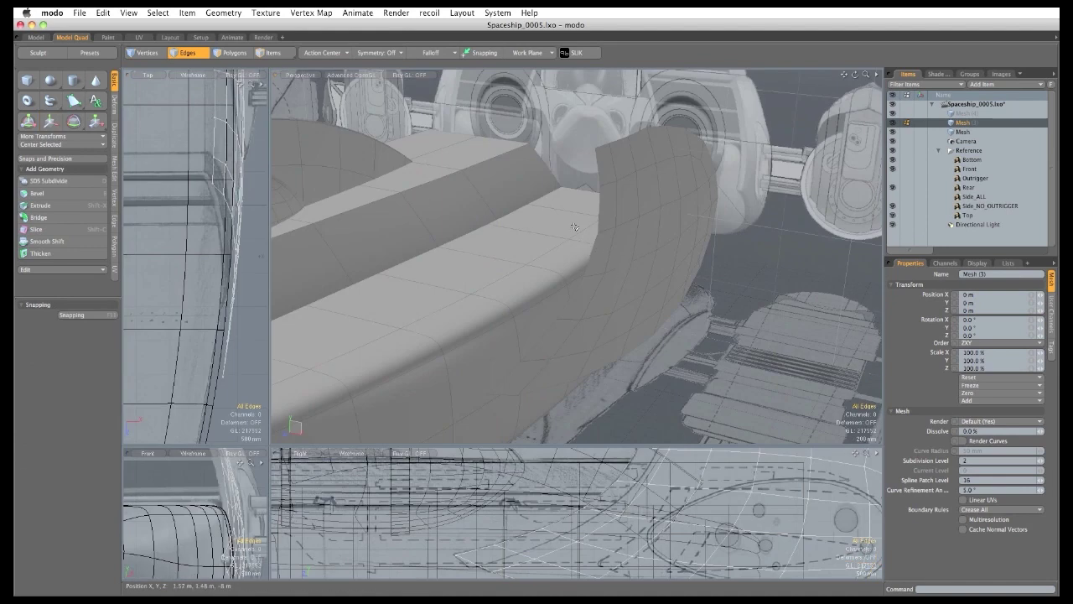
Select the panel's boundary edge loop and extend it 2.15 m inward along X with Edge Extend.
double_click(590, 267)
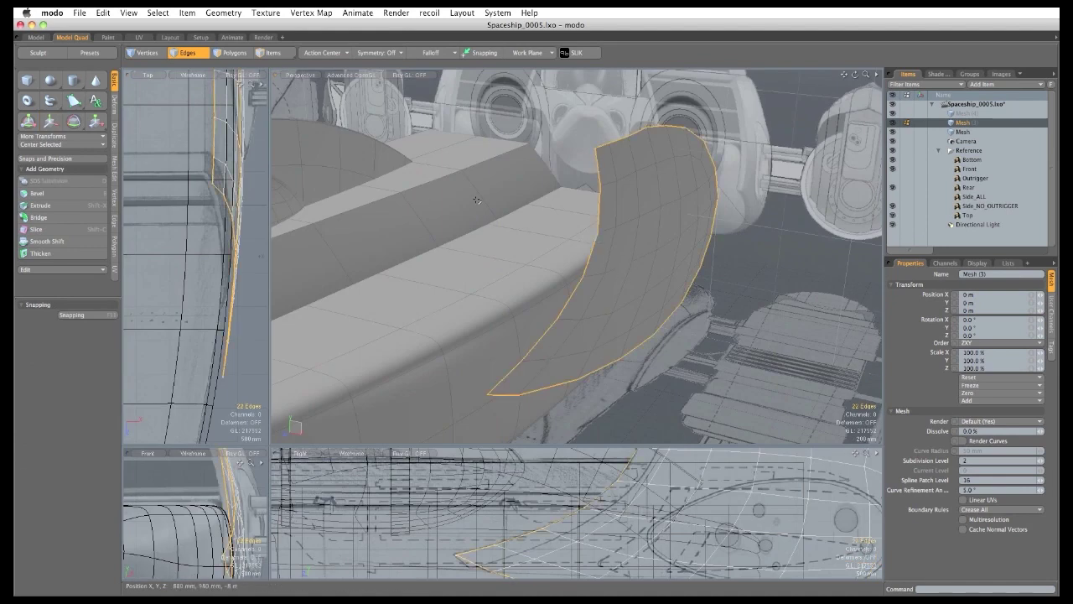
key("z")
left_click_drag(591, 286, 613, 288, "alt")
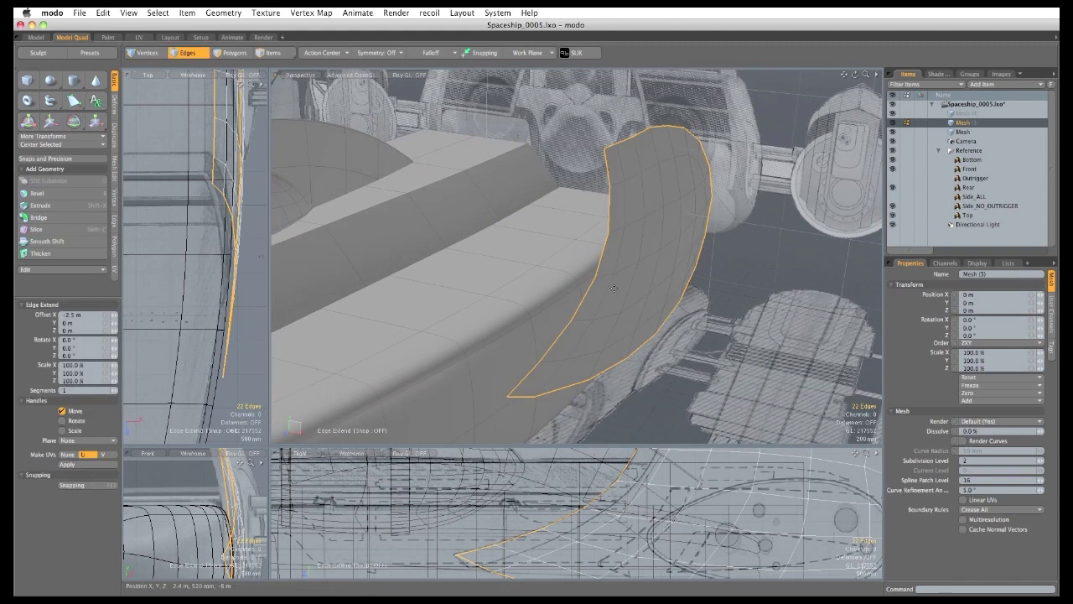
left_click_drag(679, 259, 514, 353)
key("space")
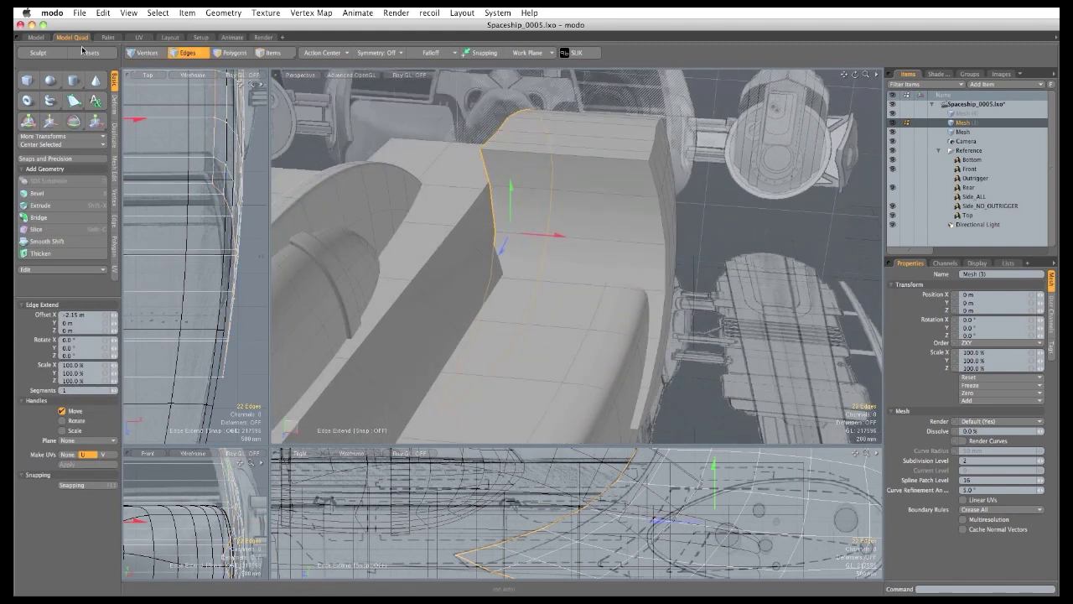
Flatten the extended edge loop by scaling X to 0% and reposition it.
key("r")
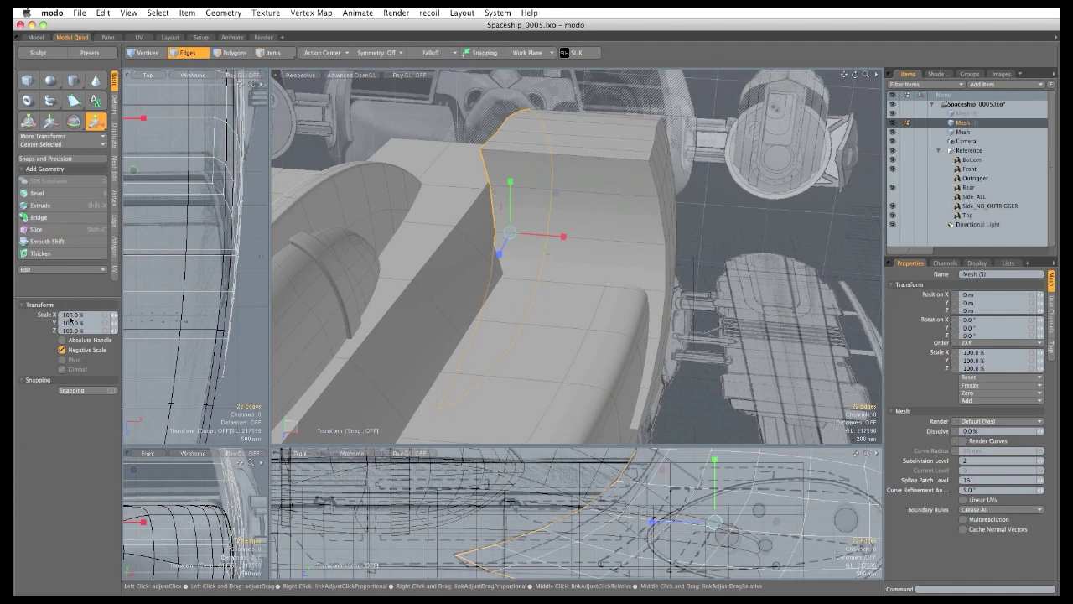
type("0")
key("Return")
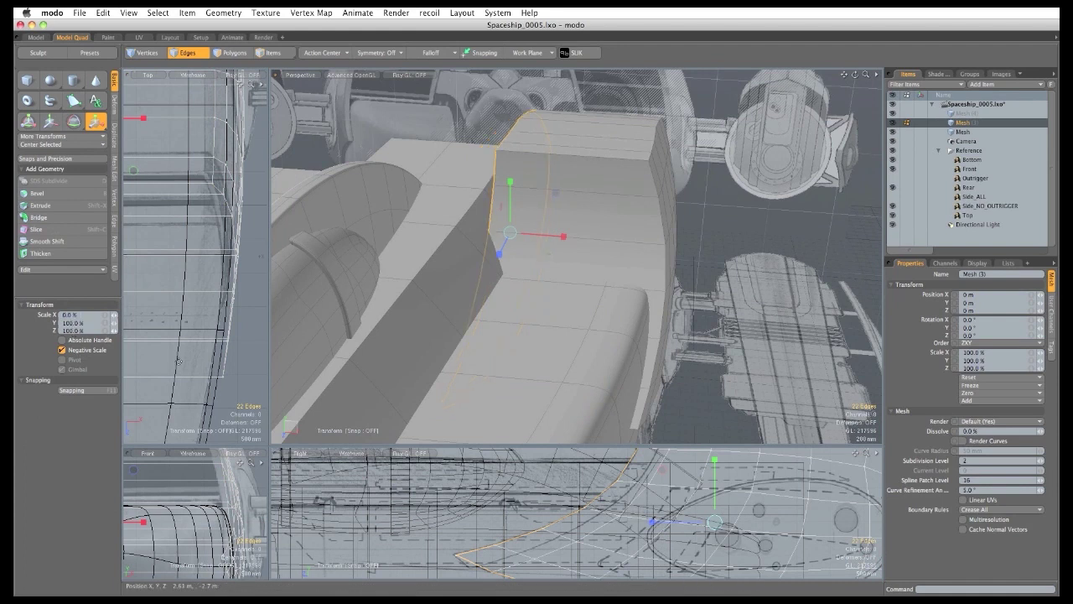
left_click_drag(545, 323, 662, 285, "alt")
key("w")
left_click_drag(570, 243, 555, 345)
key("space")
Deselect the edges, inspect the extended shell from several angles, and turn on subdivision smoothing for it.
left_click(563, 166)
left_click_drag(563, 166, 746, 300, "alt")
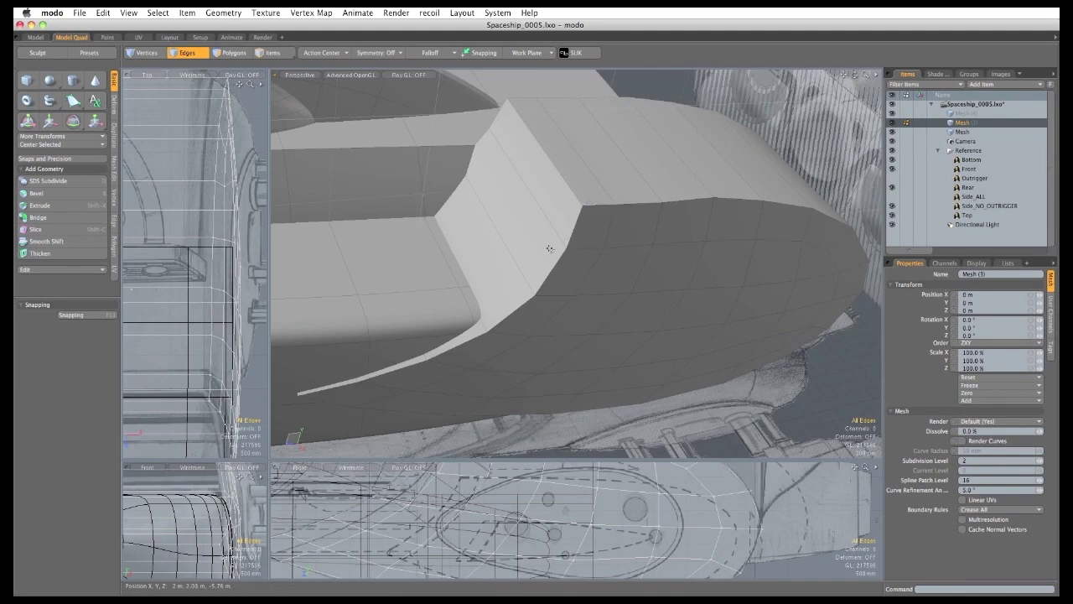
left_click_drag(782, 367, 582, 245, "alt")
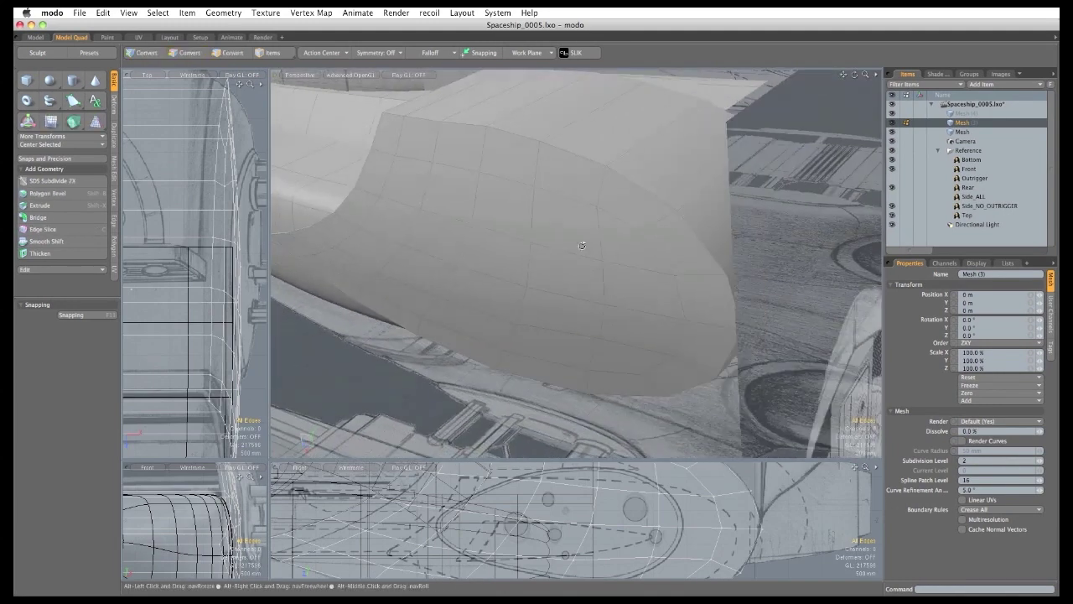
left_click_drag(535, 307, 534, 337, "alt")
key("Tab")
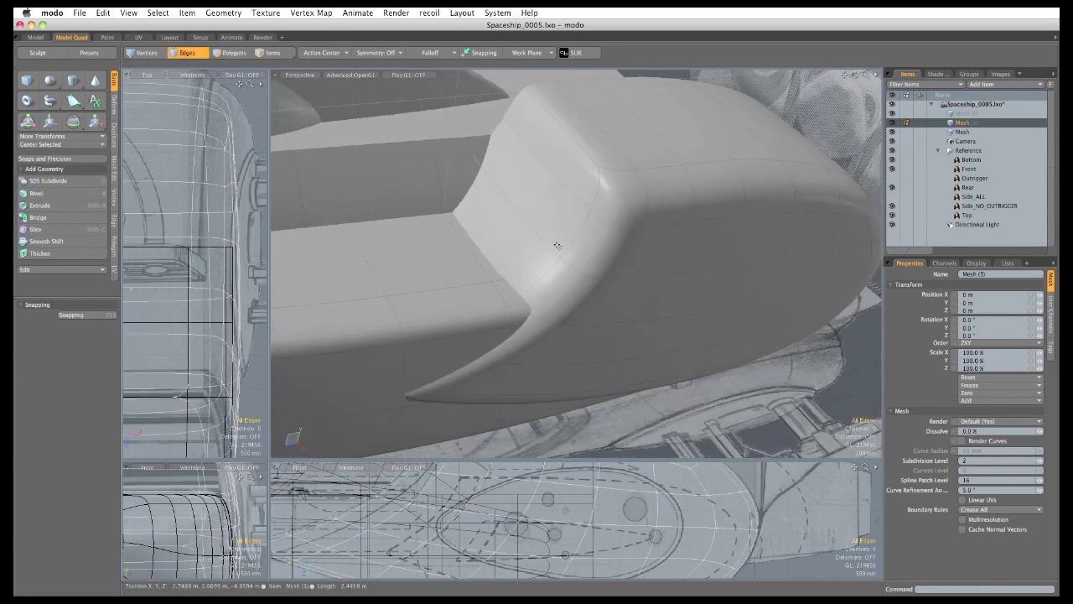
Select the edge loop bordering the shell's curved front face and sharpen it with the Edge Weight tool.
double_click(568, 250)
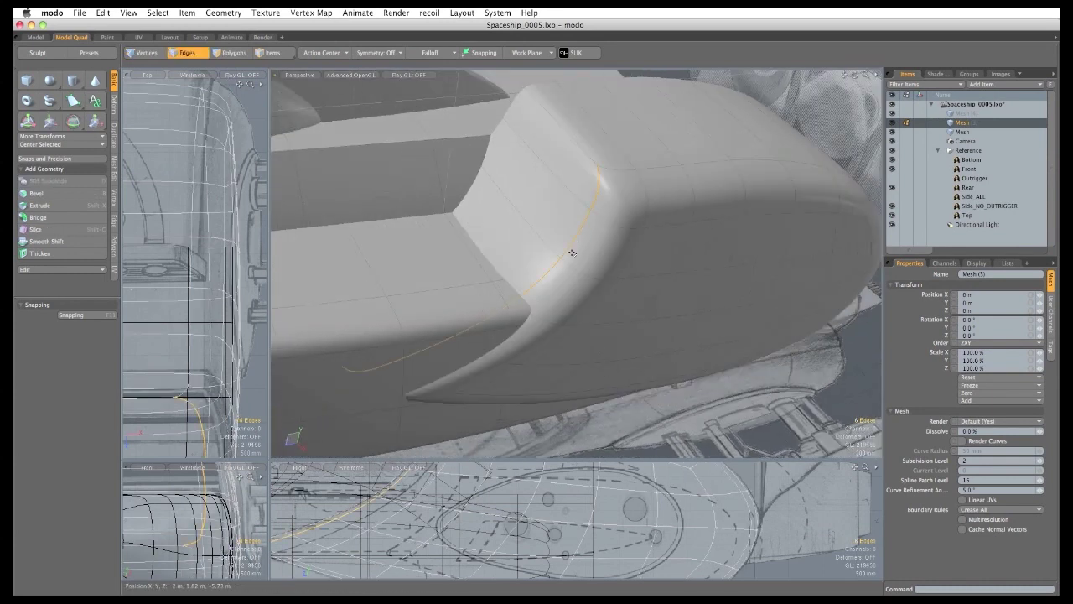
left_click(580, 150, "shift")
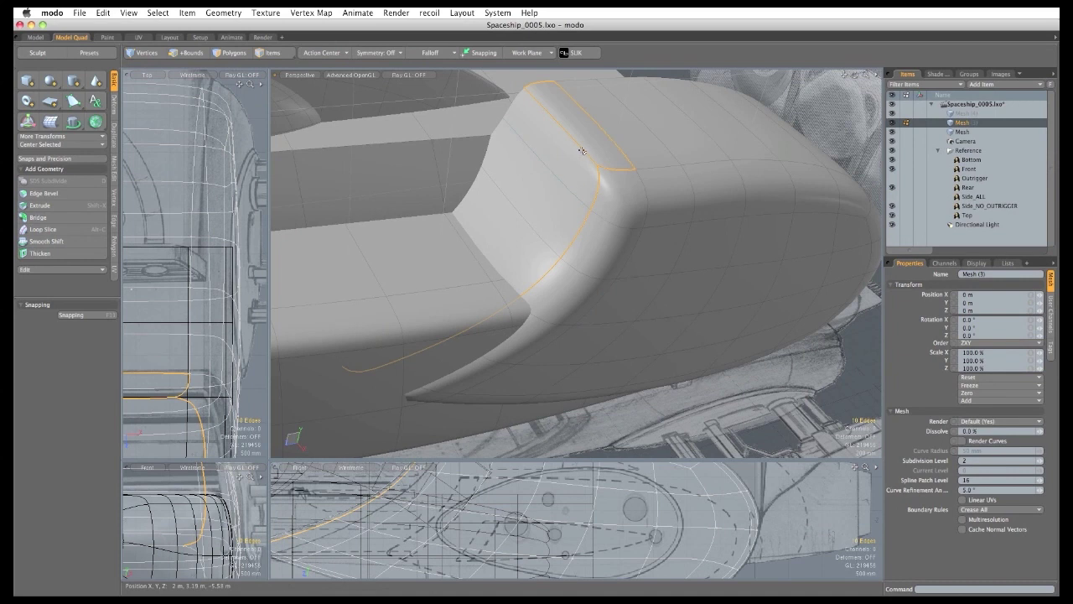
key("1")
left_click_drag(622, 264, 647, 251, "alt")
left_click(295, 15)
left_click(320, 300)
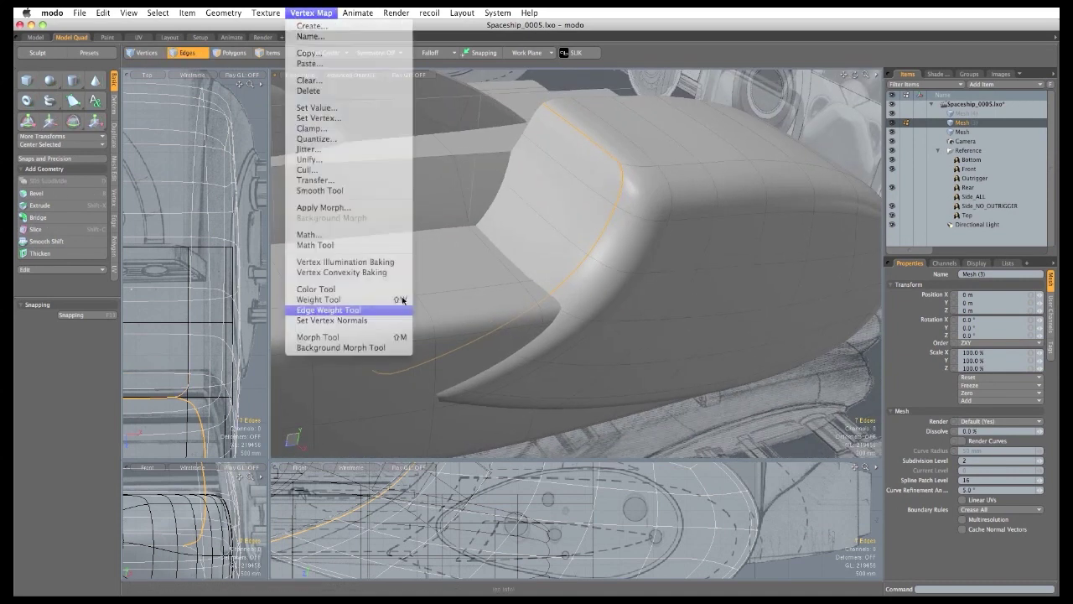
left_click_drag(470, 285, 476, 285)
key("space")
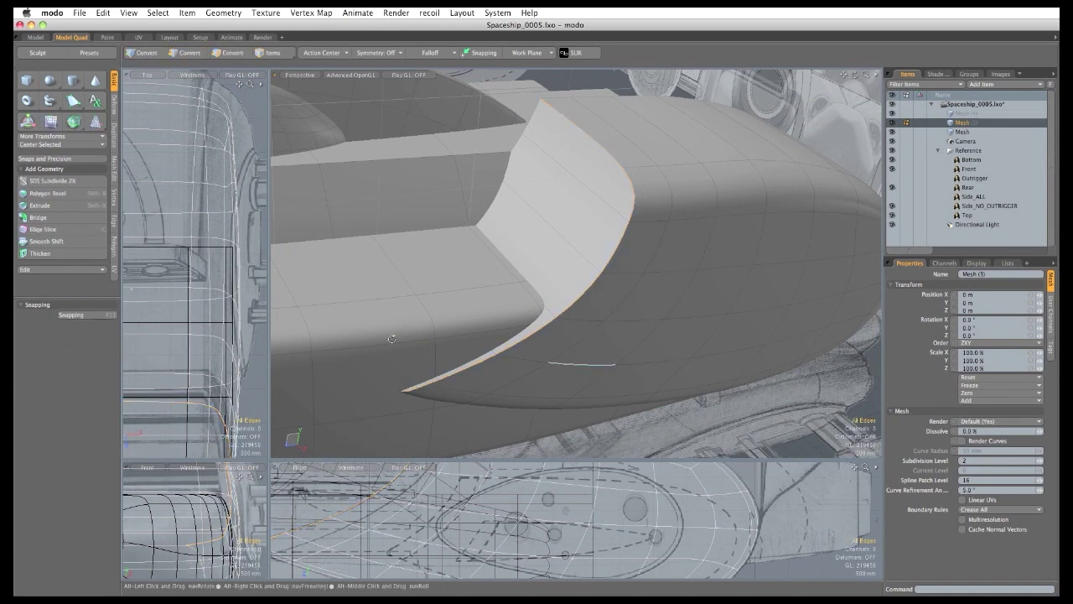
Loop-slice around the whole shell at 0.5% position, starting from two polygons on its front face, and clear the selection.
left_click_drag(541, 359, 515, 287, "alt")
key("space")
left_click(618, 208)
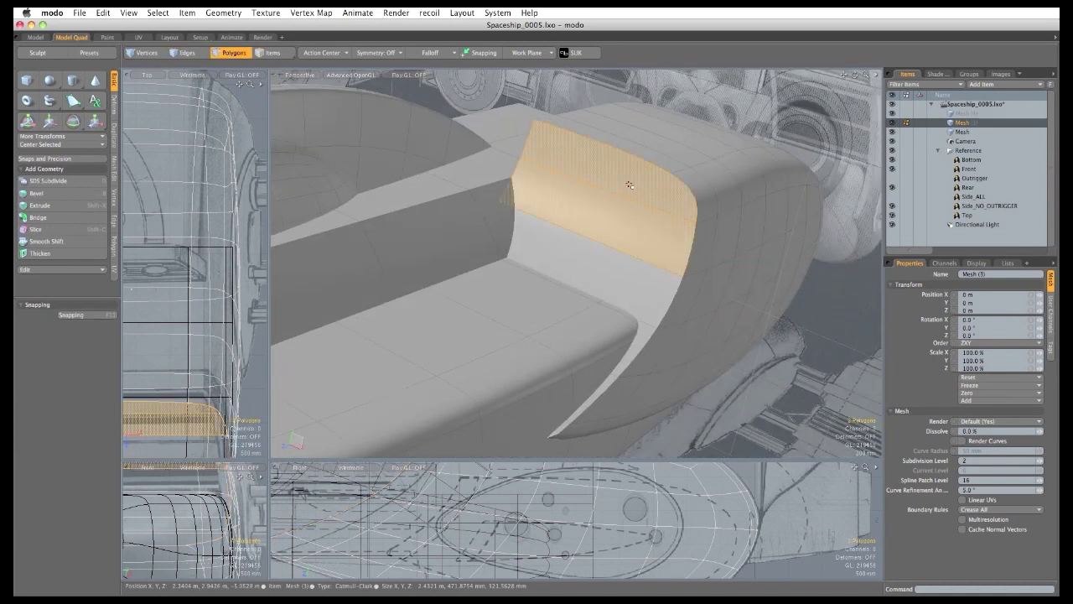
key("alt+c")
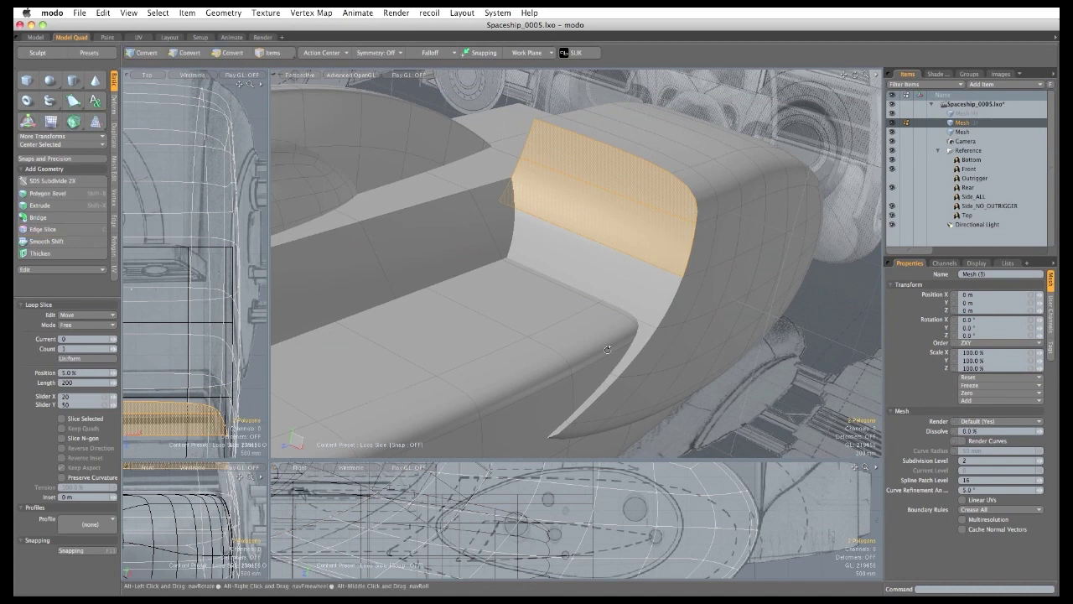
key("l")
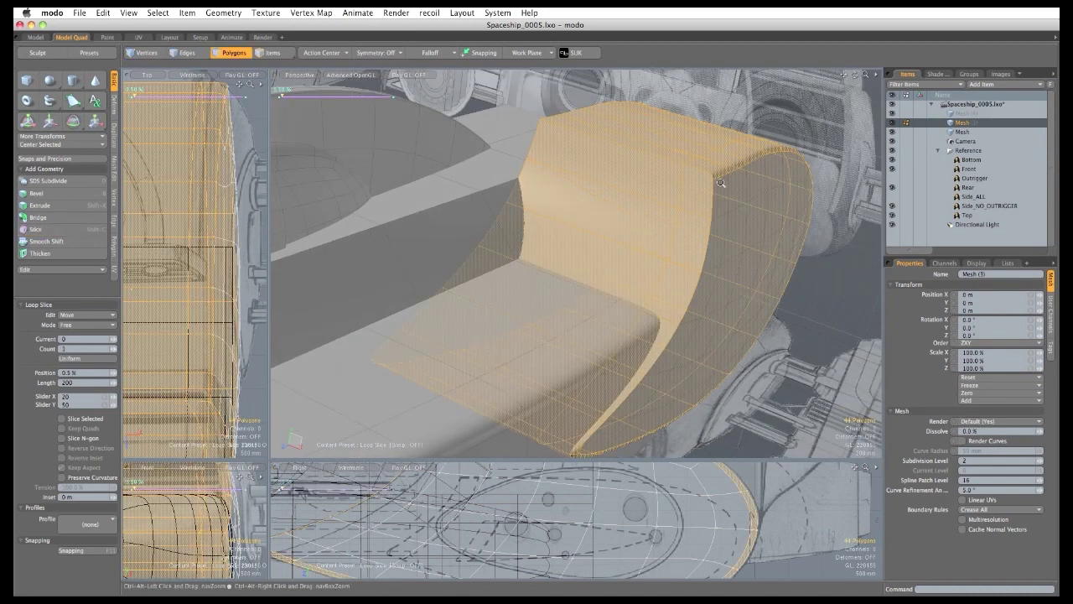
left_click_drag(718, 180, 702, 254, "alt")
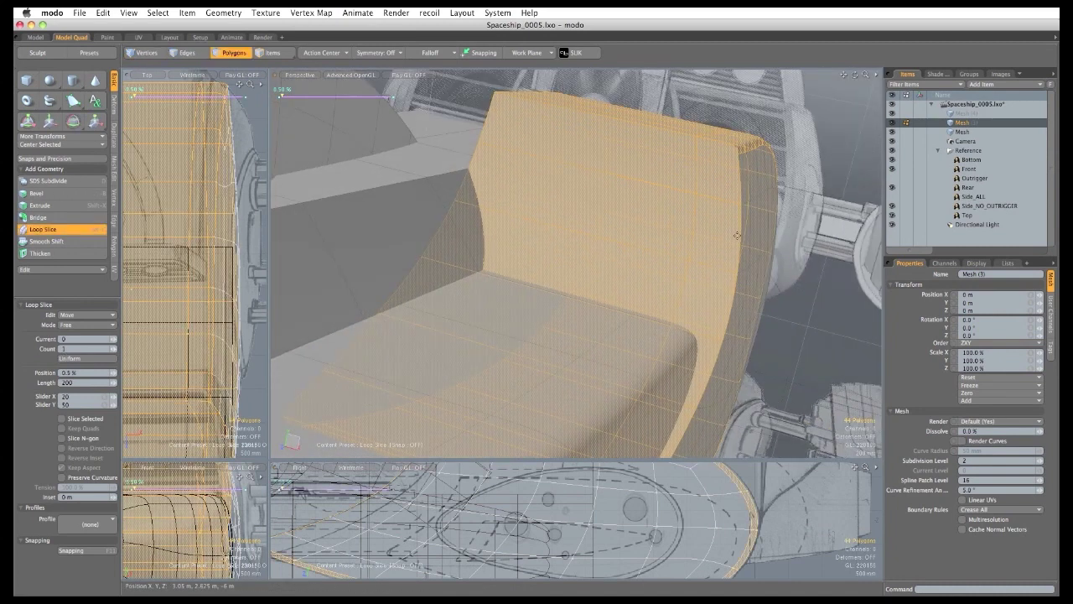
key("q")
left_click(819, 294)
Select the edge loop around the shell's perimeter and move it -1.53 m in X with a linear falloff running lengthwise in the side view.
left_click_drag(813, 294, 493, 289, "alt")
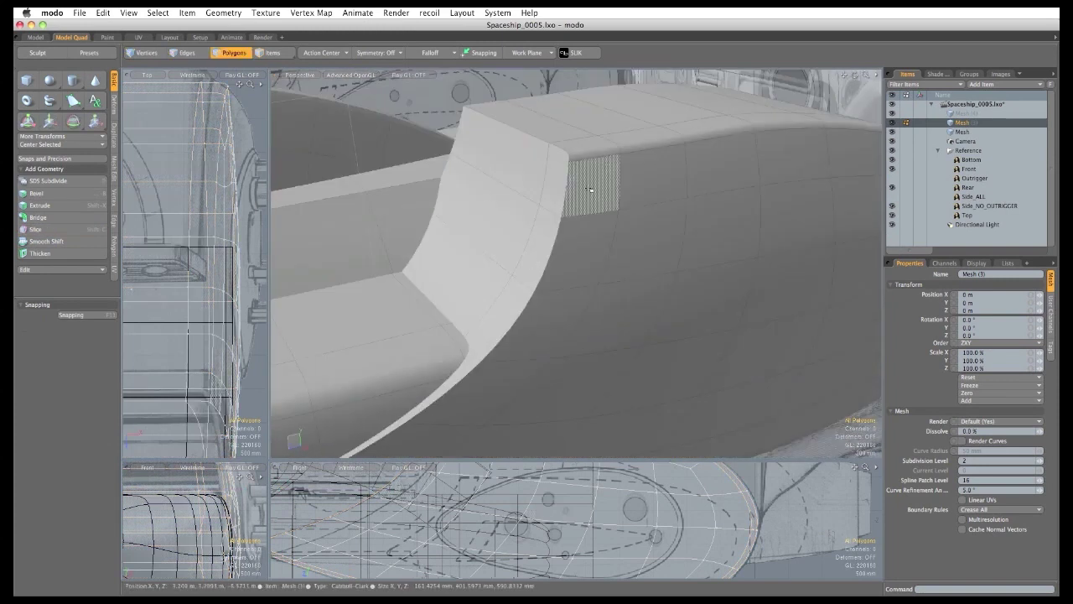
left_click_drag(590, 191, 503, 238, "alt")
left_click_drag(577, 246, 631, 254, "alt")
key("space")
key("space")
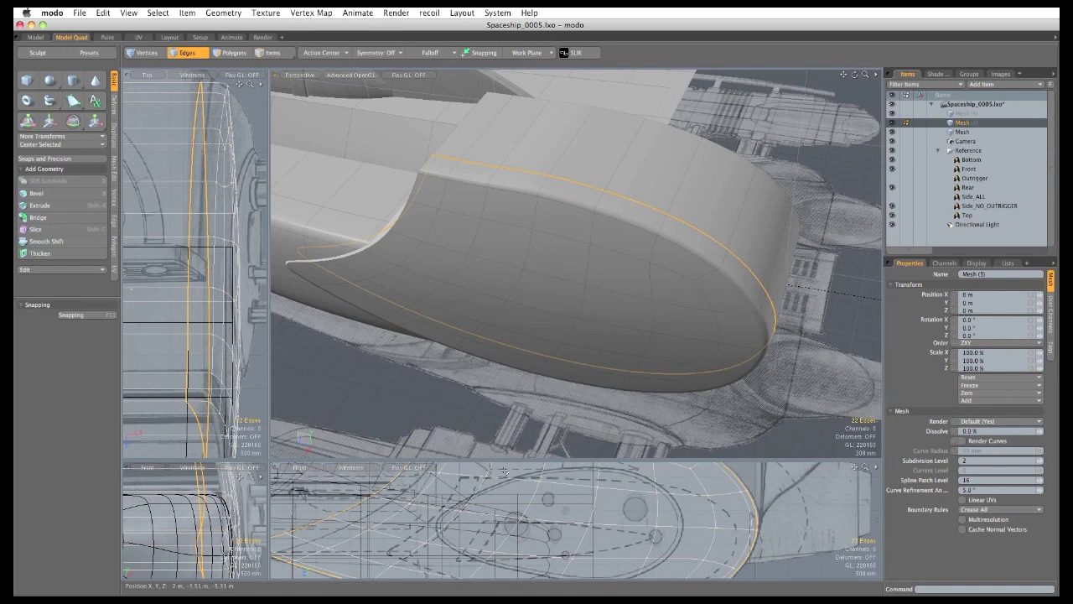
left_click_drag(504, 461, 504, 281)
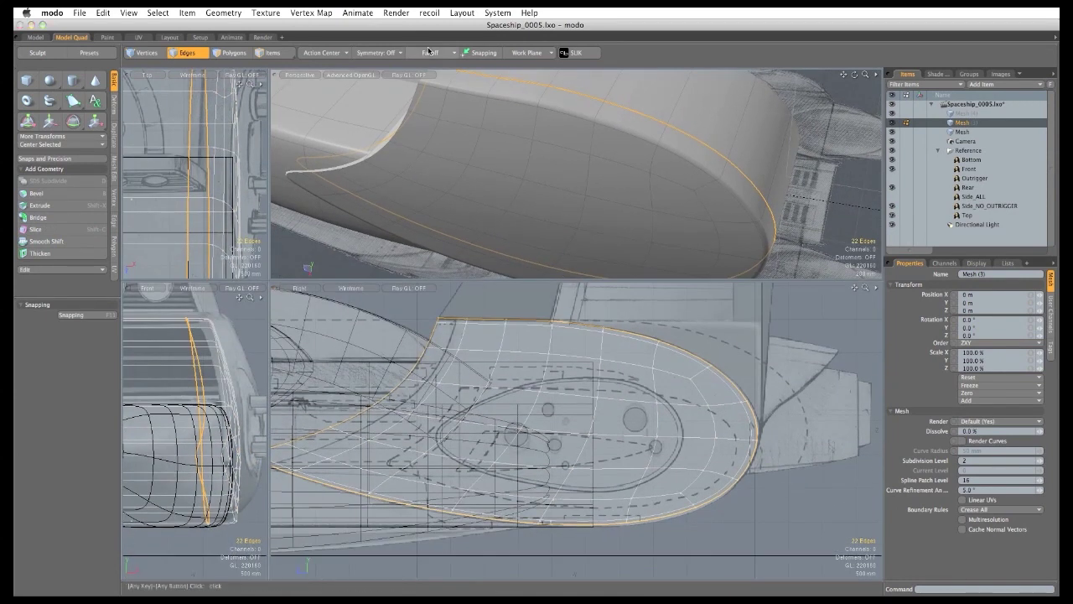
left_click(429, 52)
left_click(432, 78)
left_click_drag(414, 394, 695, 436)
key("w")
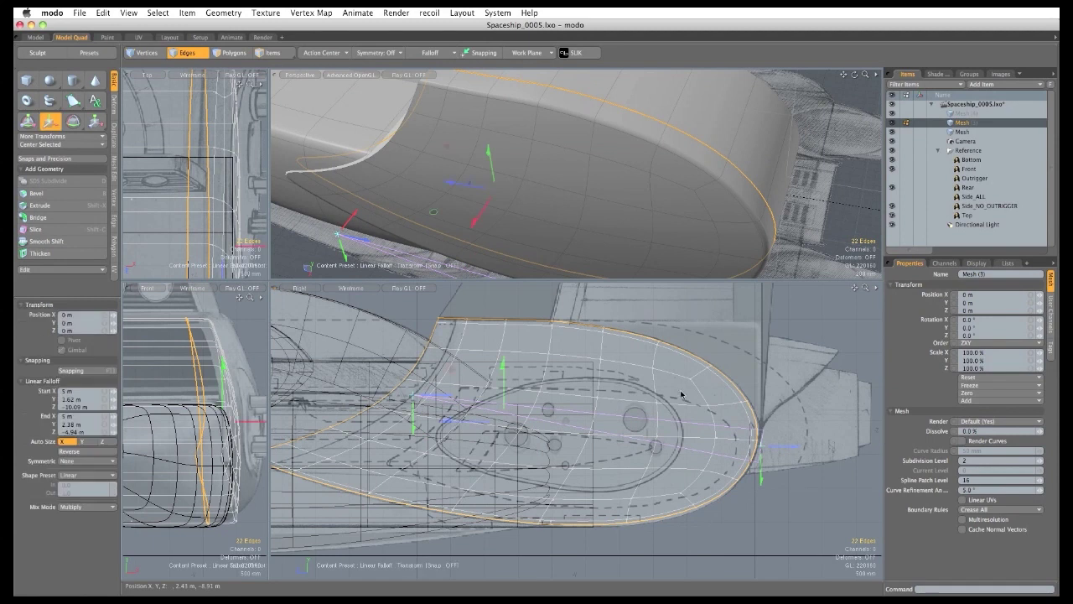
left_click_drag(586, 223, 509, 156, "alt")
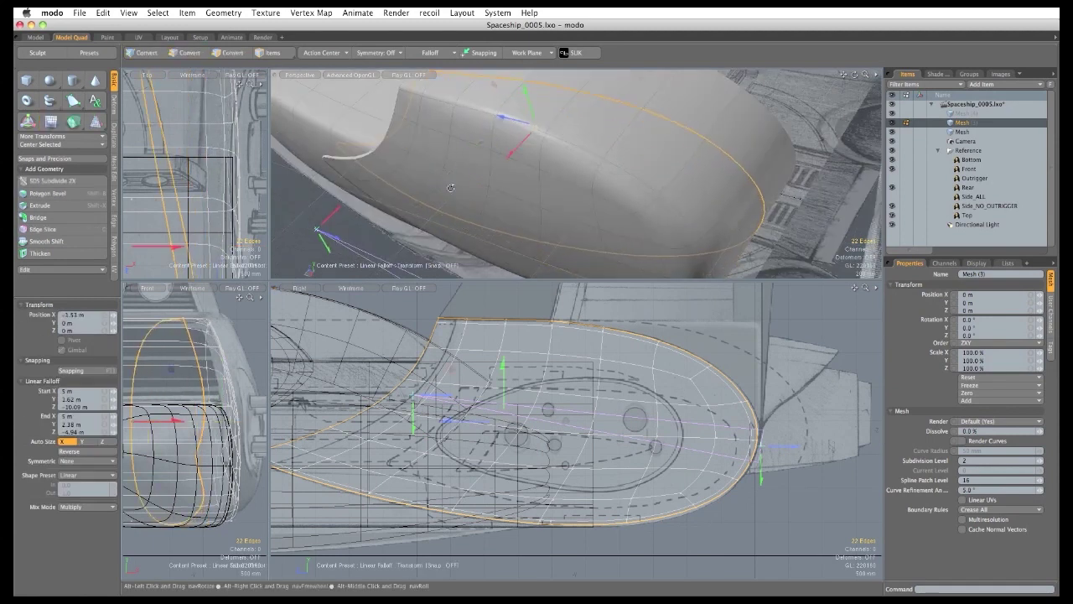
left_click_drag(450, 188, 470, 194, "alt")
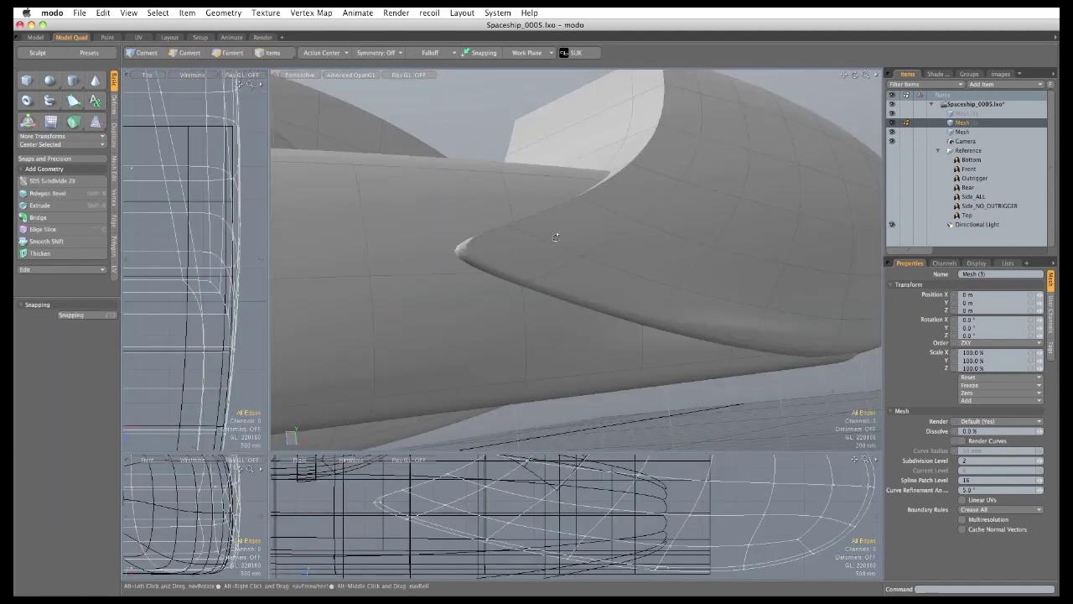
Select the run of edges along the shell's lower rim, from its pointed front tip to the rear curve.
left_click_drag(556, 232, 528, 254, "alt")
key("2")
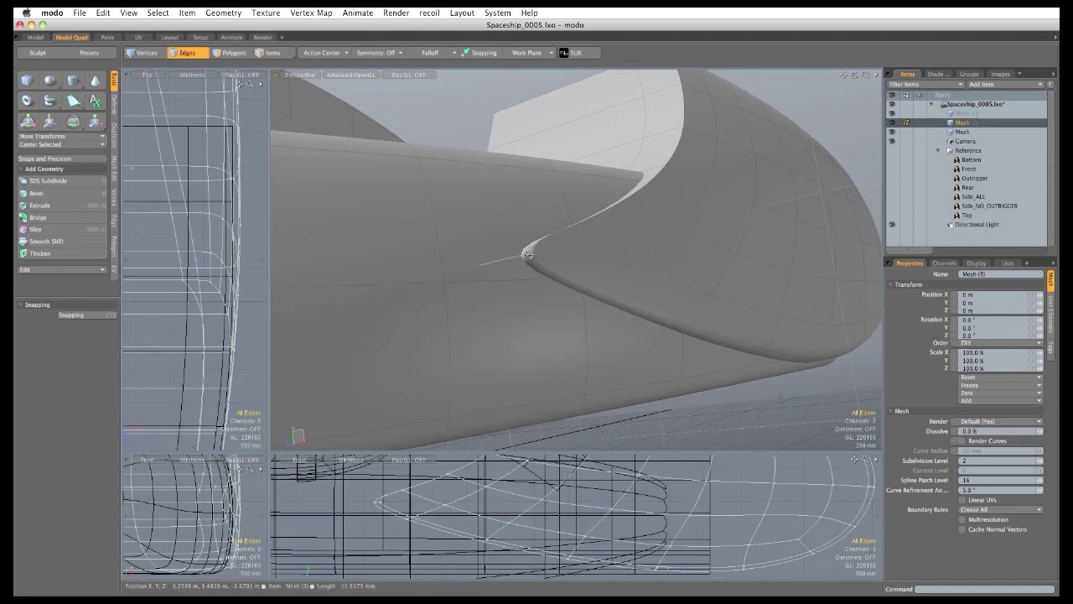
left_click_drag(533, 267, 666, 324, "alt")
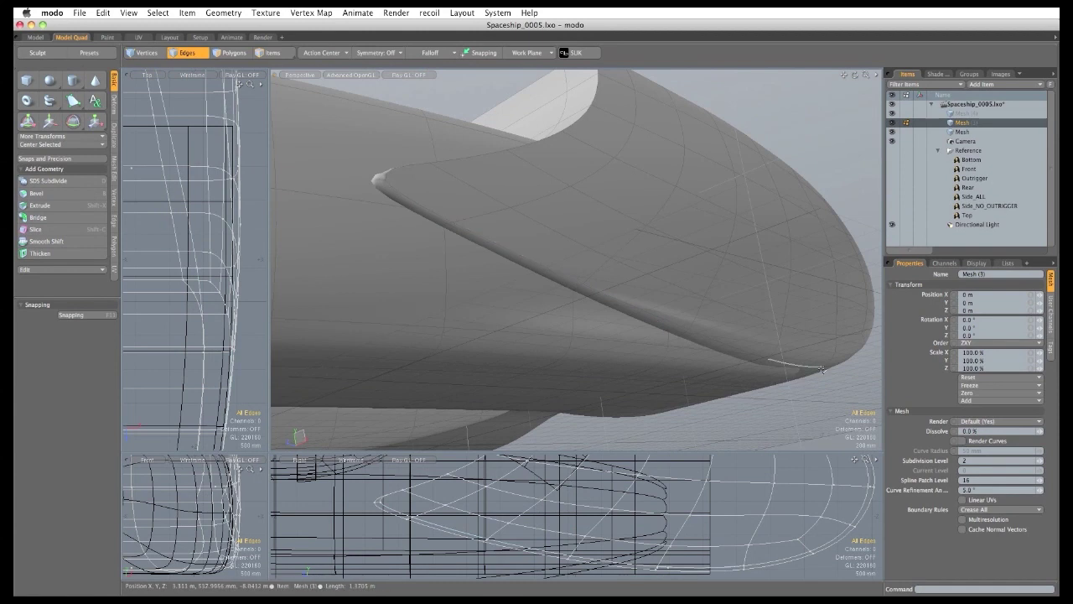
key("alt")
left_click_drag(445, 219, 530, 253, "alt")
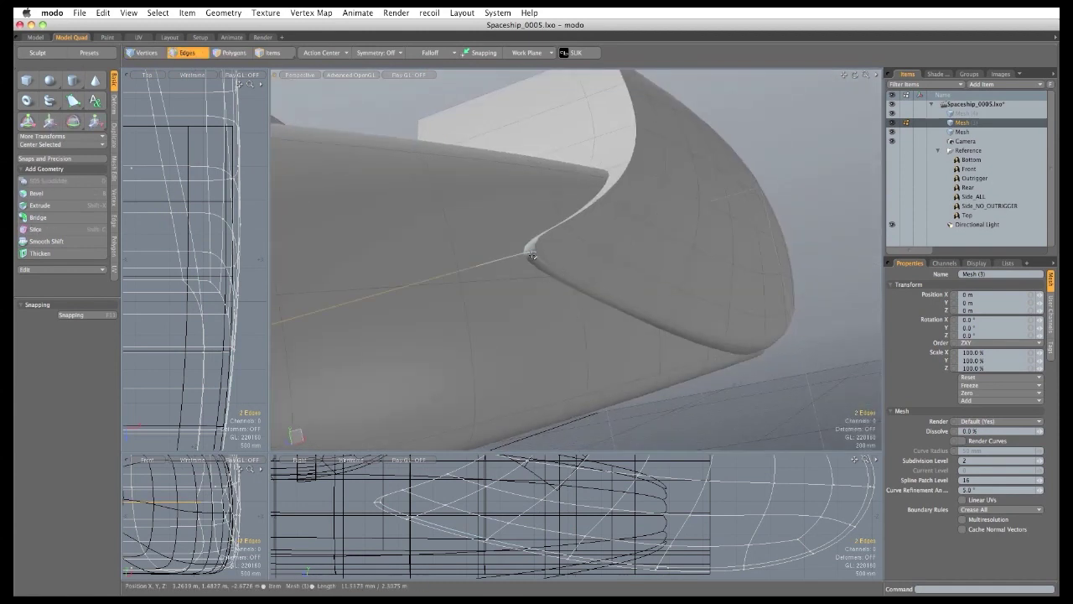
left_click(559, 270, "shift")
left_click_drag(641, 334, 511, 291, "alt")
left_click(572, 287, "shift")
key("Up")
key("Up")
key("Up")
key("Up")
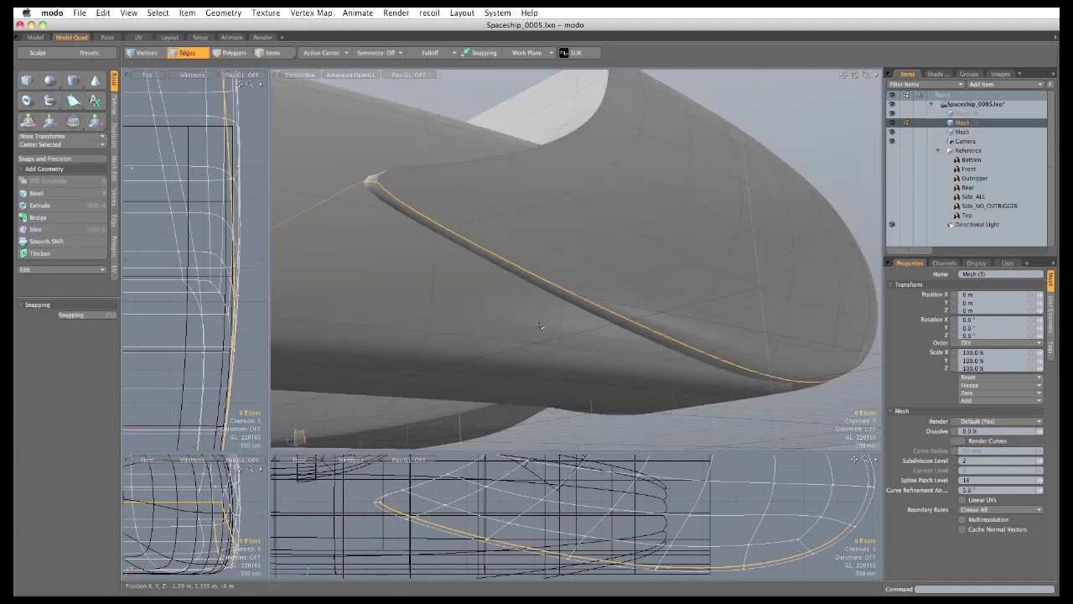
Sharpen the lower rim edges with the Edge Weight tool, using a linear falloff laid from the pointed tip toward the rear.
left_click_drag(522, 453, 528, 264)
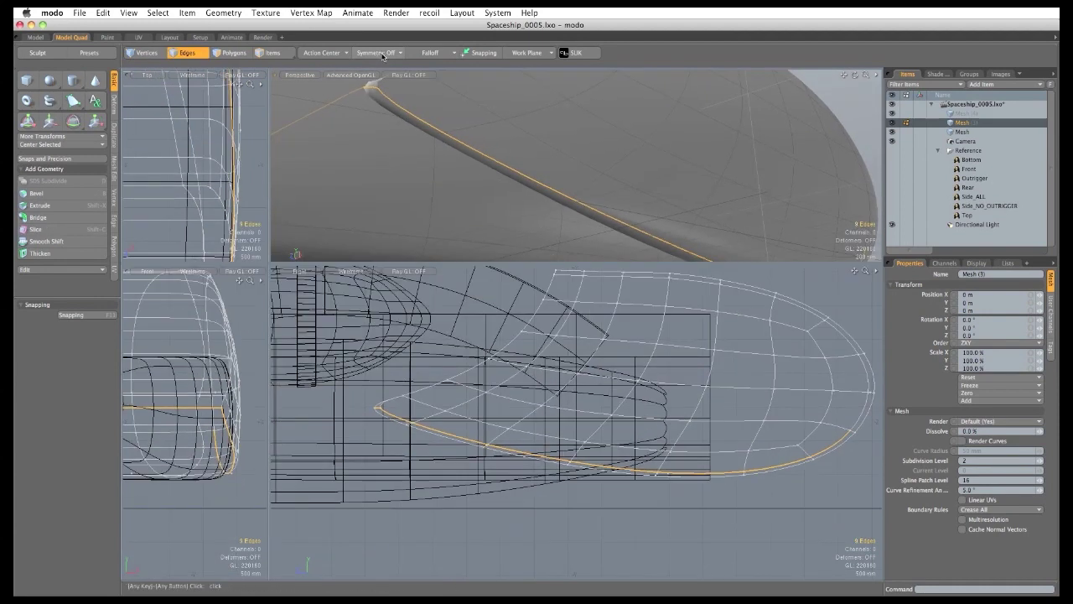
left_click(430, 52)
left_click(437, 155)
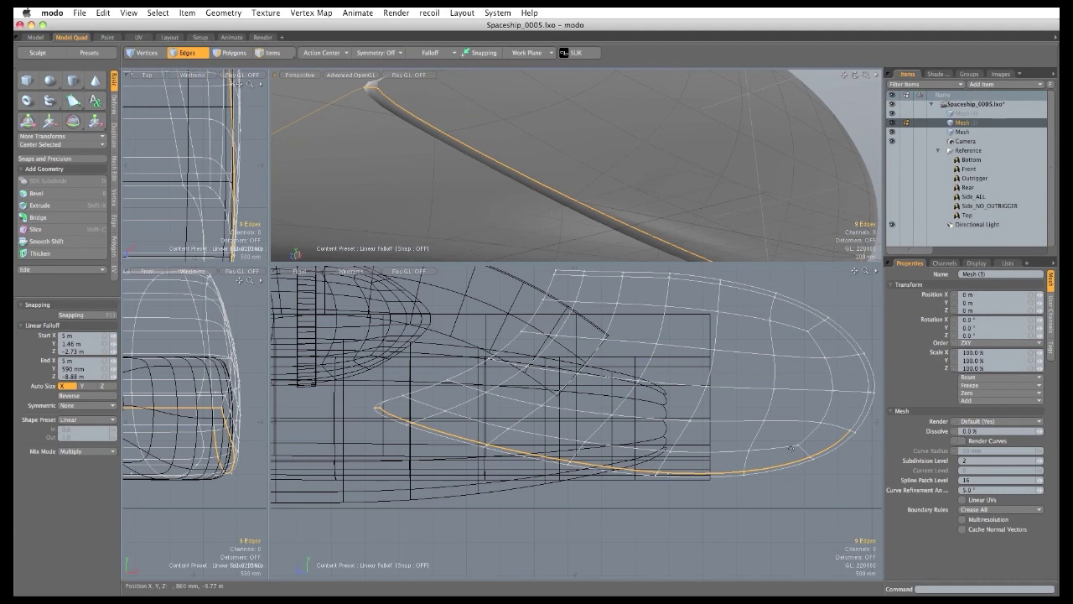
left_click_drag(825, 477, 382, 413)
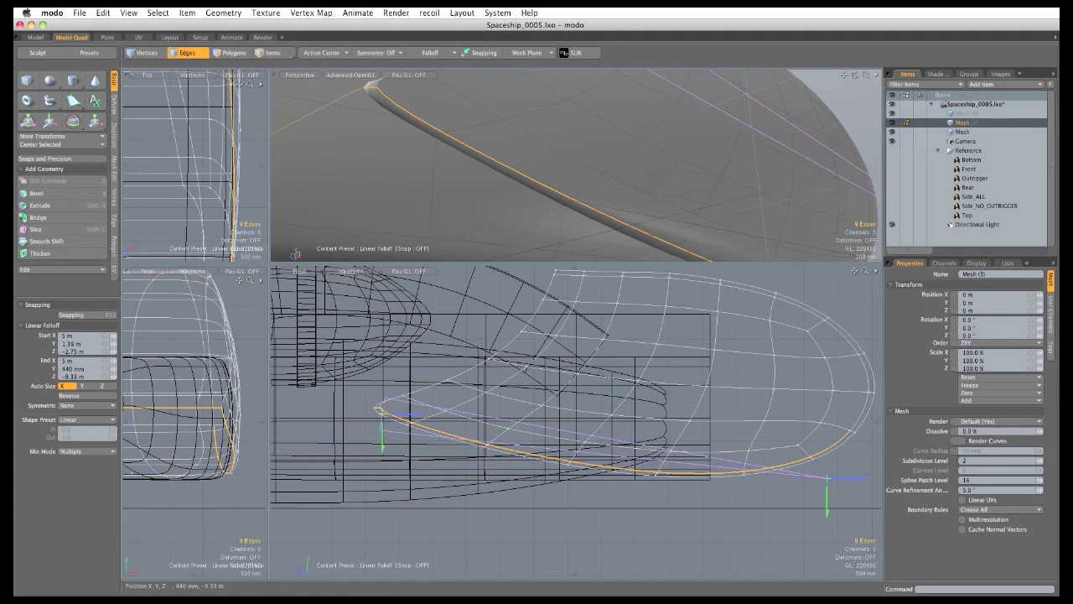
left_click_drag(826, 477, 797, 474)
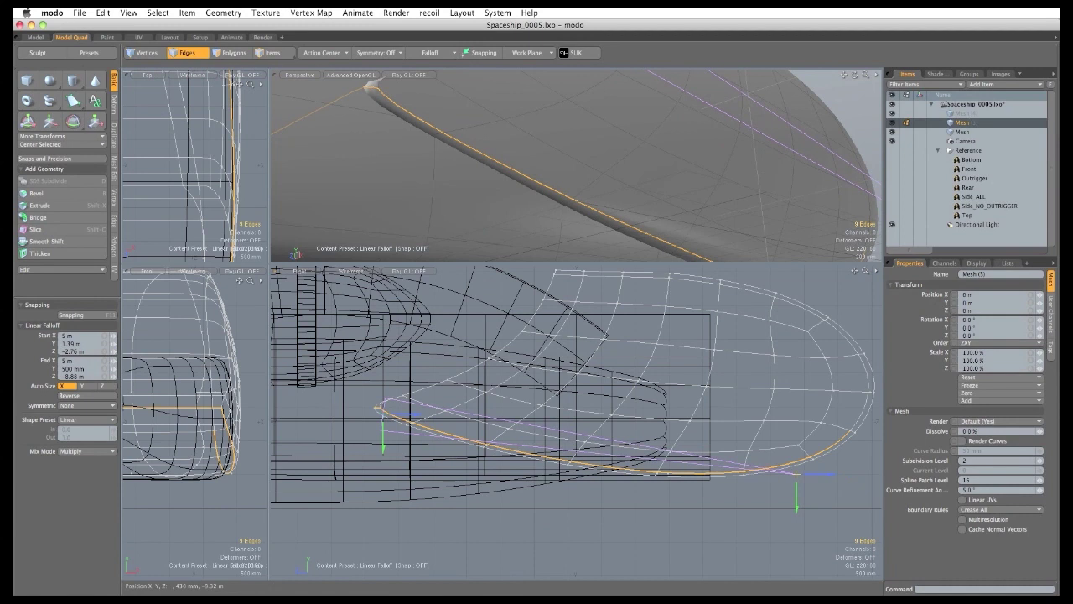
left_click_drag(515, 225, 399, 204, "alt")
left_click(301, 13)
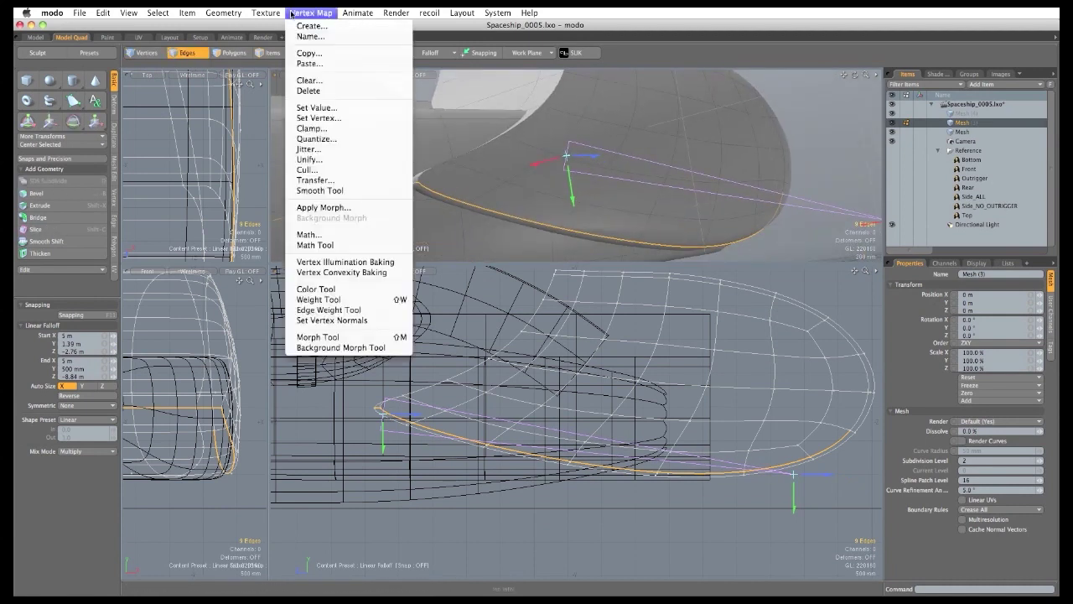
left_click(318, 299)
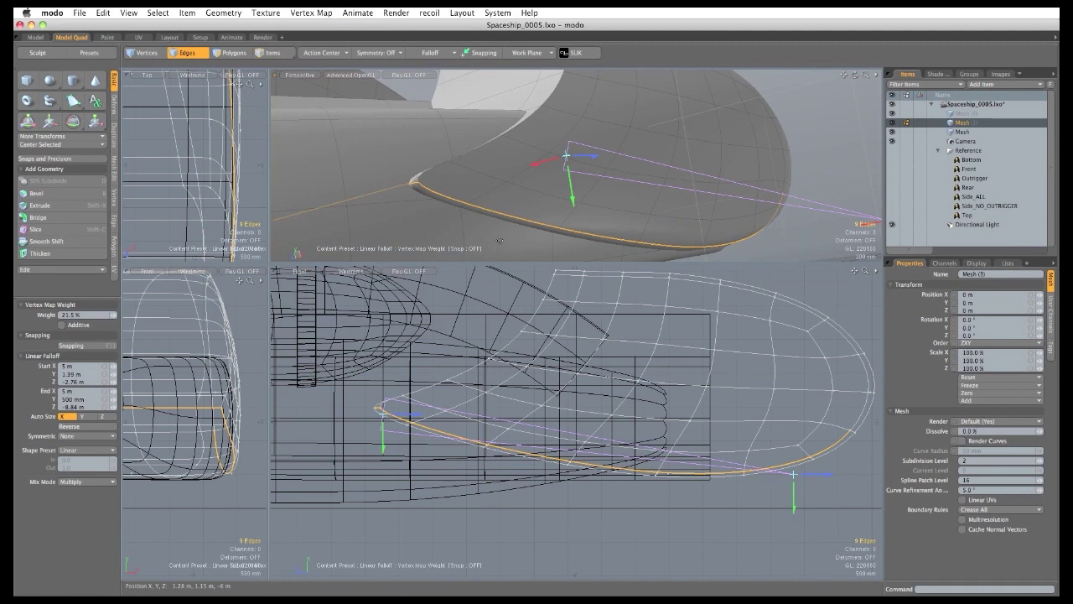
left_click(497, 242)
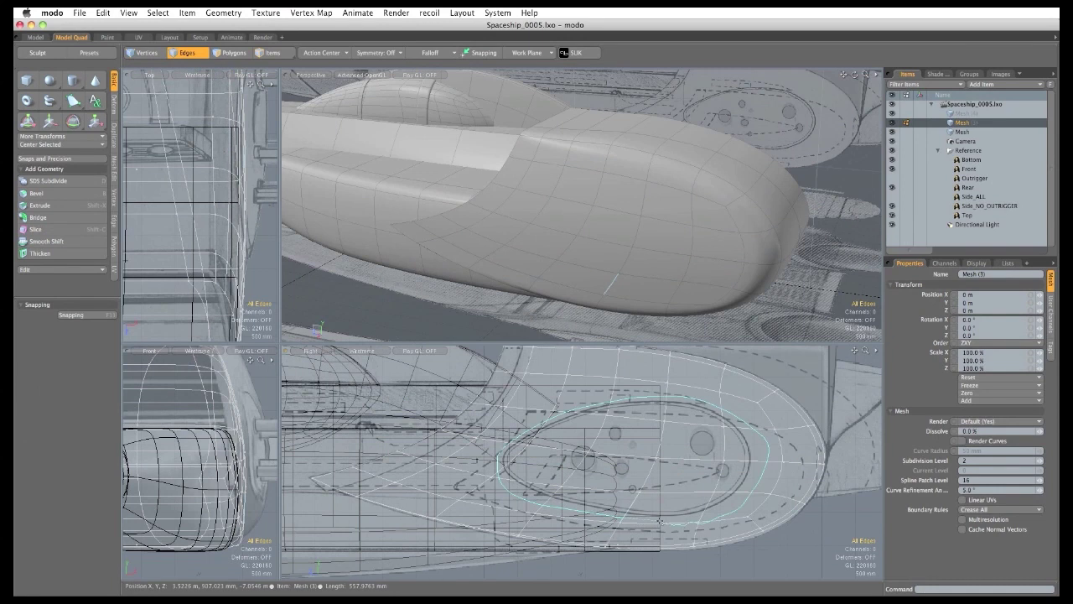
In the empty Mesh (4) item, draw a flat X-axis cylinder about 840 by 870 mm in radius over the oval in the side reference.
right_click_drag(660, 520, 659, 521)
left_click(635, 480)
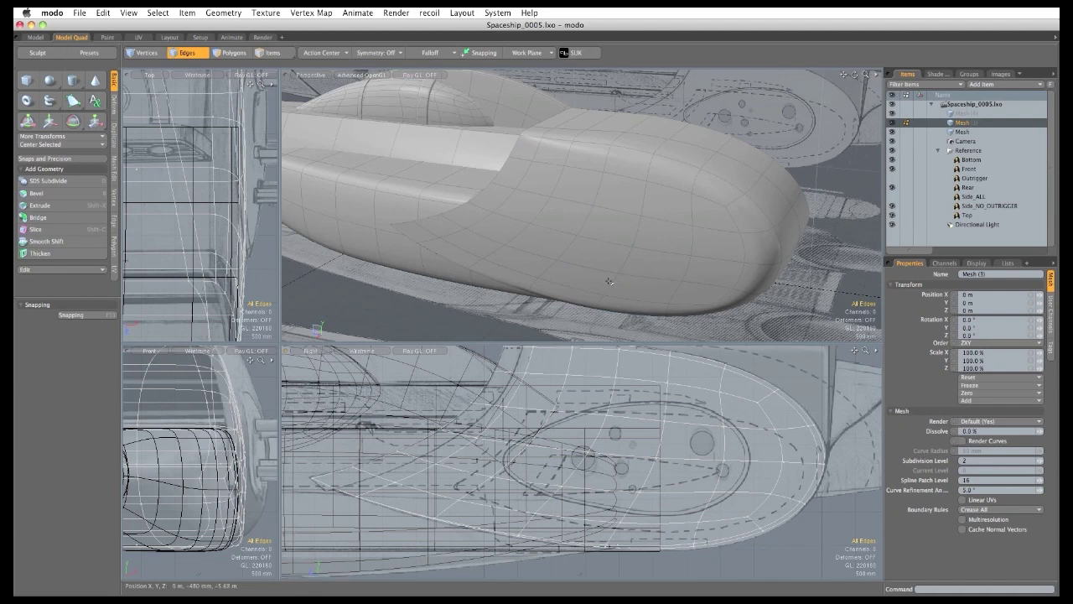
left_click(967, 114)
left_click_drag(586, 445, 554, 436, "alt+shift")
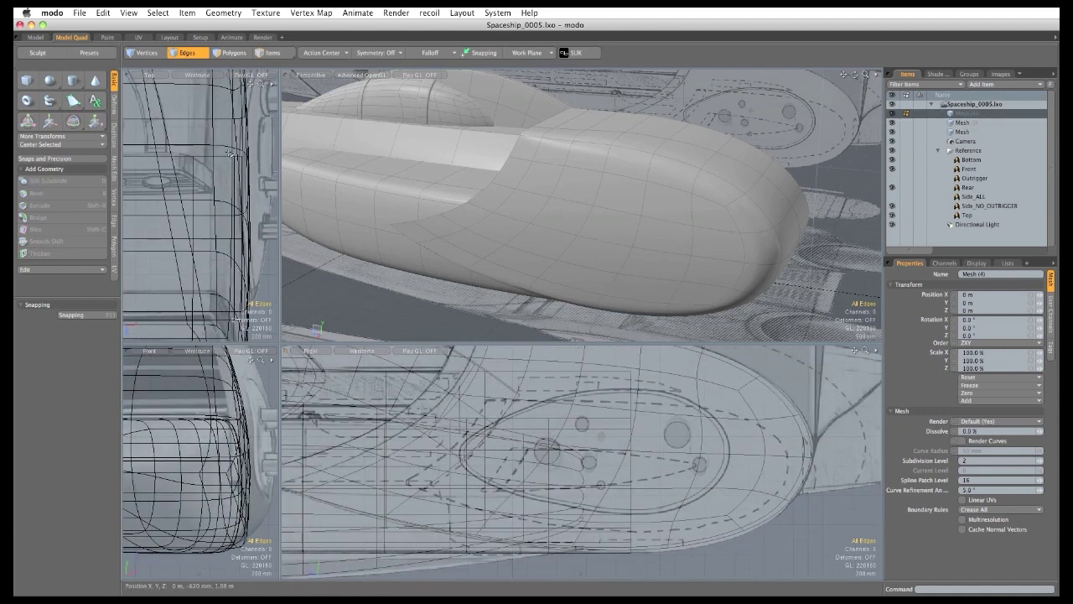
left_click(74, 80)
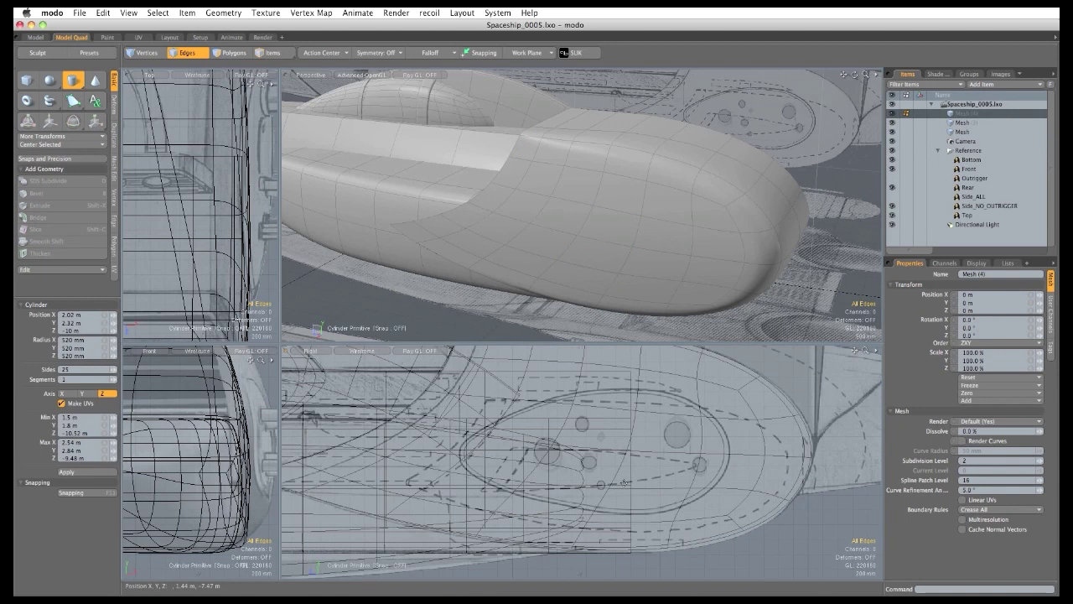
mouse_move(620, 451)
left_mouse_down()
mouse_move(655, 438)
mouse_move(681, 453)
left_mouse_up()
left_click_drag(683, 510, 683, 512)
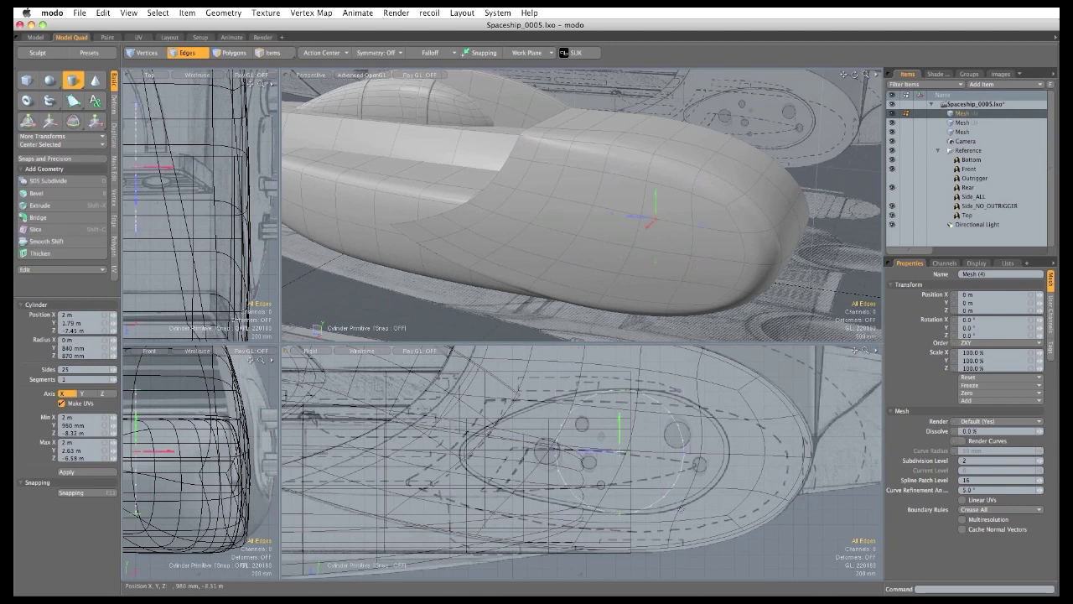
left_click_drag(620, 429, 621, 428)
left_click(75, 369)
Apply a linear falloff toward the disc's rear half and stretch that half -640 mm in Z to fit the reference oval.
left_click(431, 52)
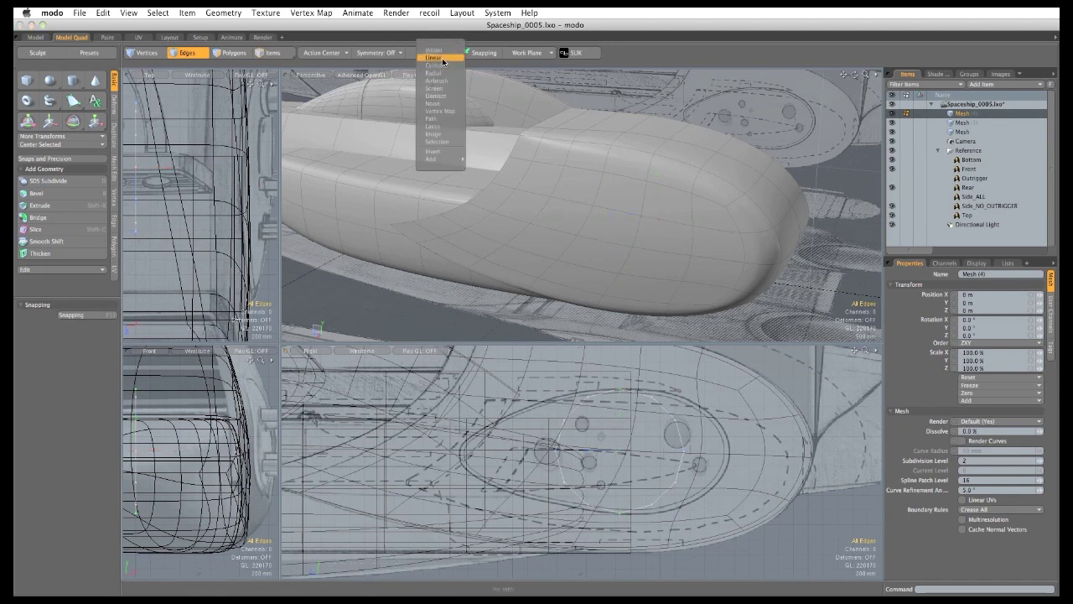
left_click(444, 63)
left_click(622, 453)
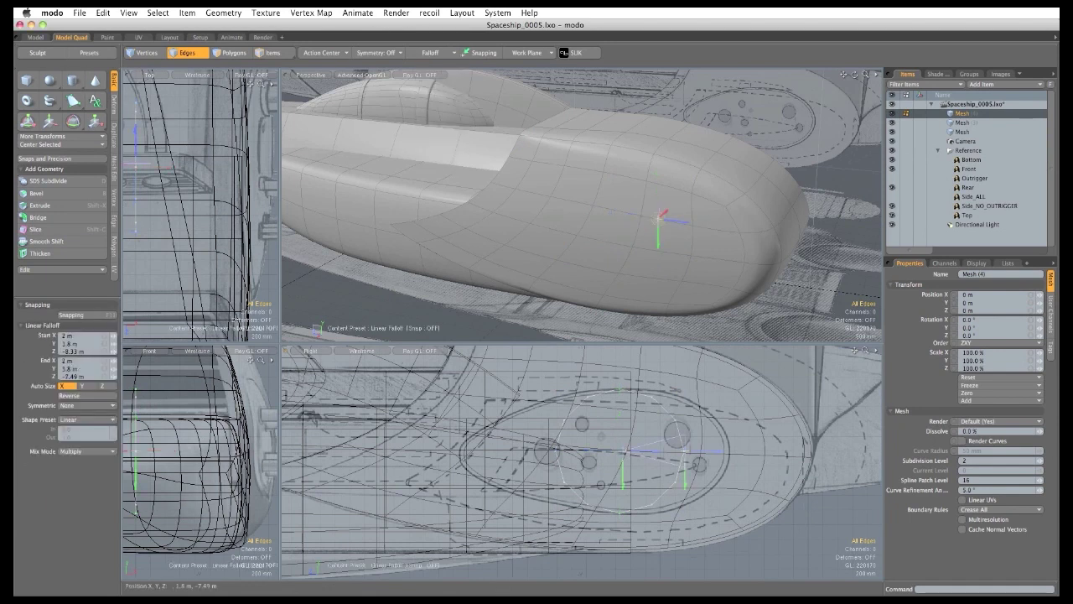
key("w")
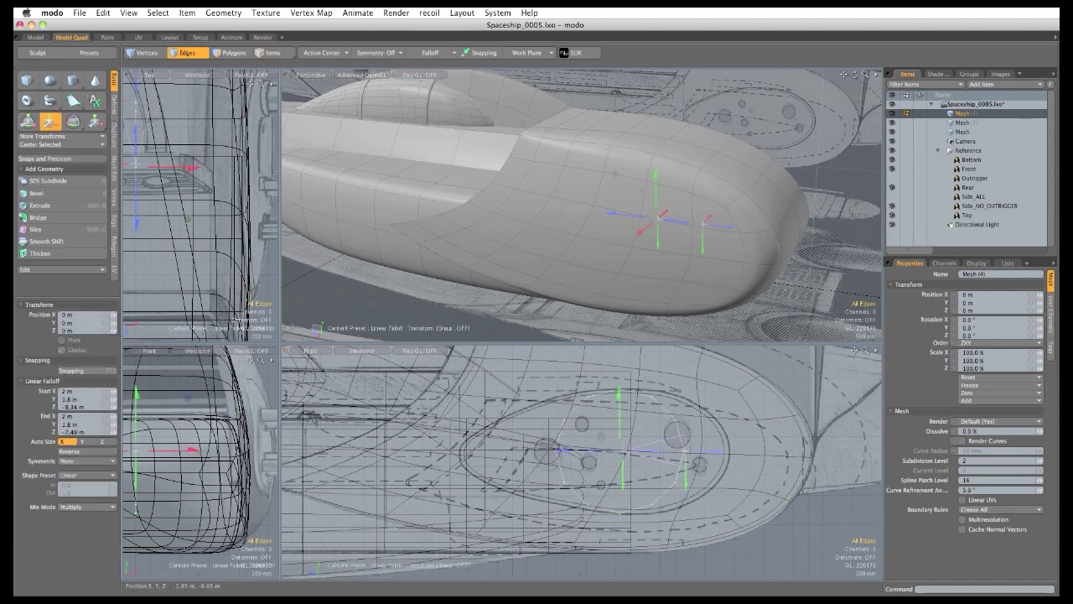
left_click_drag(559, 450, 606, 455)
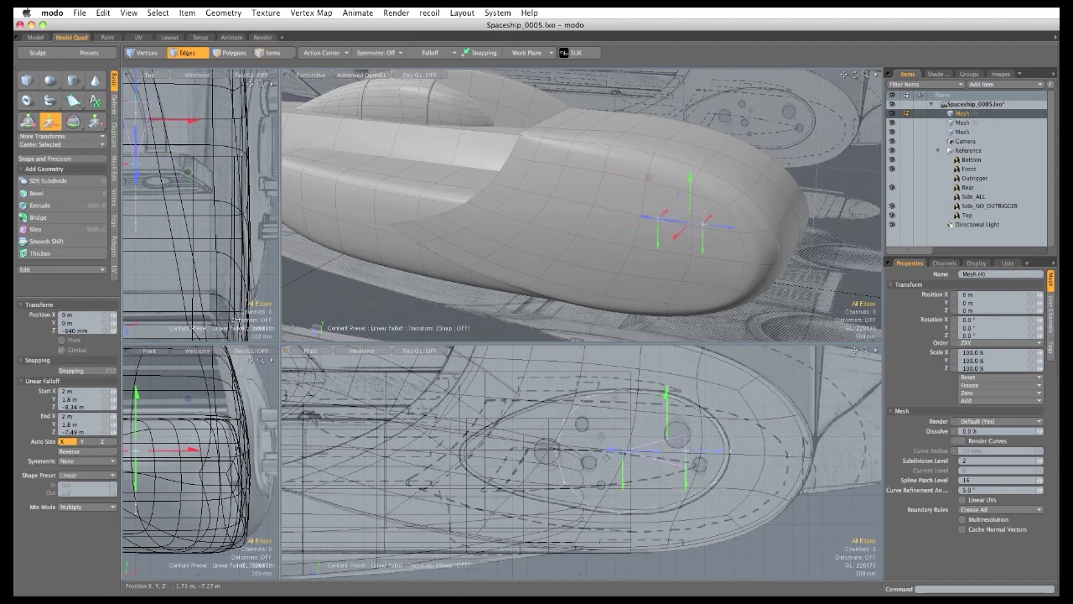
key("space")
Reposition the falloff start to the disc's front side and stretch the front half along Z to meet the reference oval.
left_click_drag(702, 452, 566, 452)
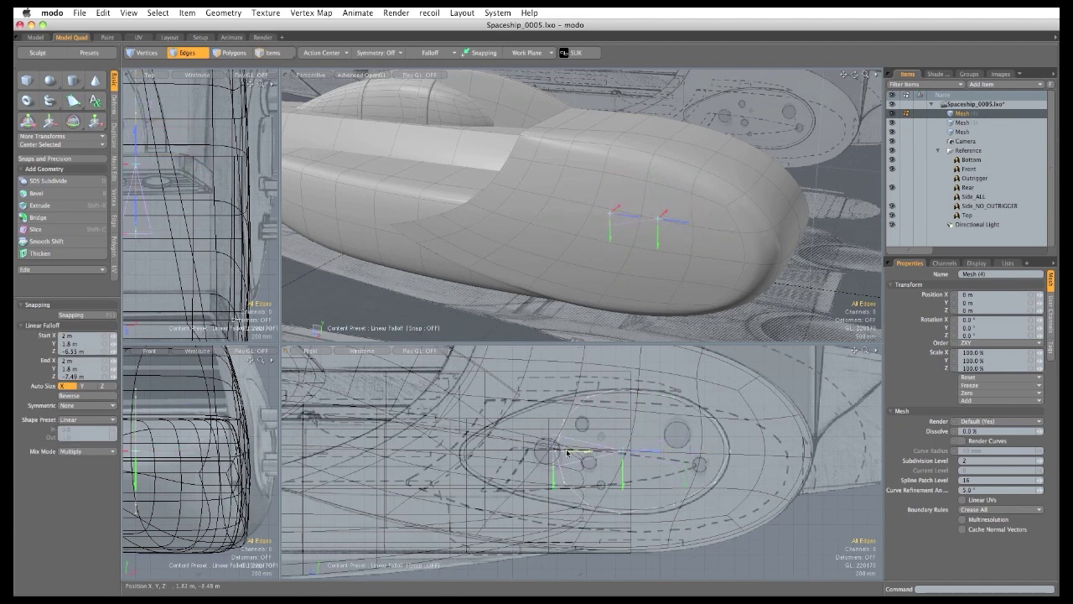
key("w")
left_click_drag(651, 454, 545, 453)
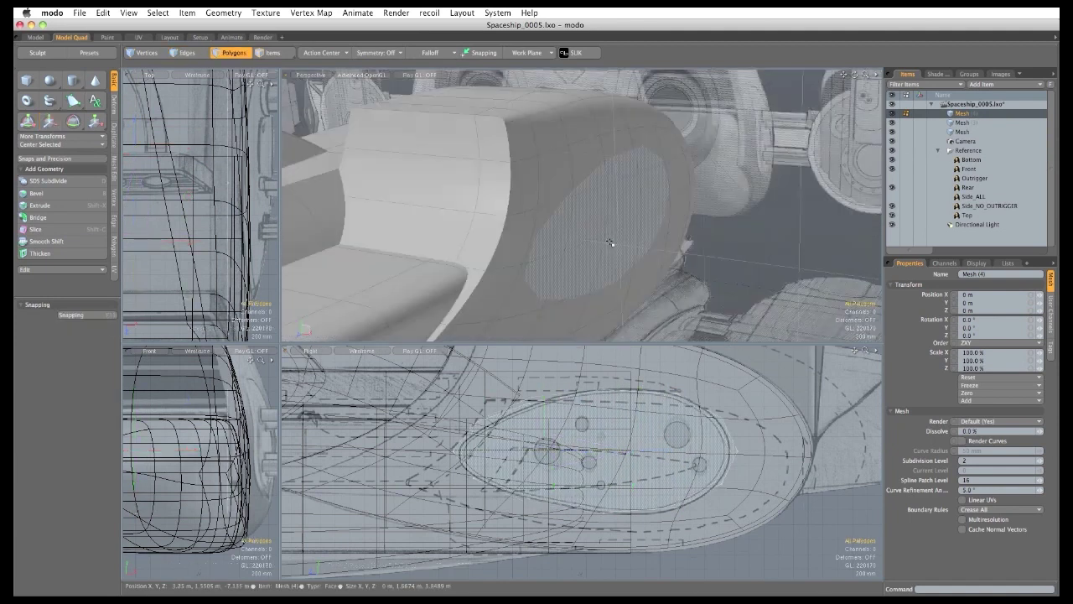
Bevel the oval disc polygon outward from the side of the shell with a shift of 310 mm.
left_click(609, 243)
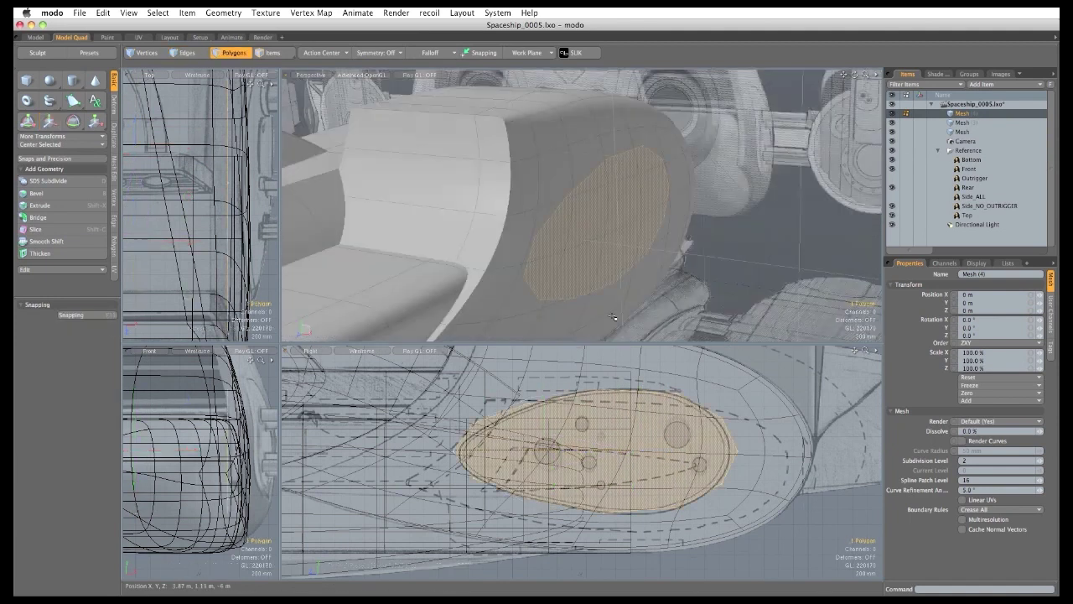
key("b")
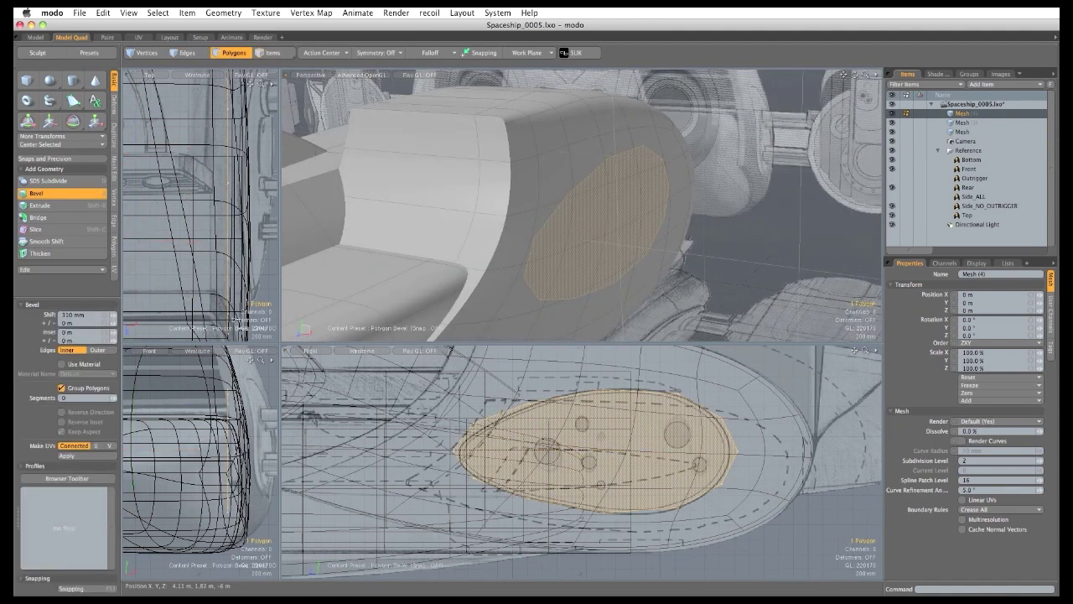
left_click(644, 237)
left_click_drag(646, 234, 677, 232)
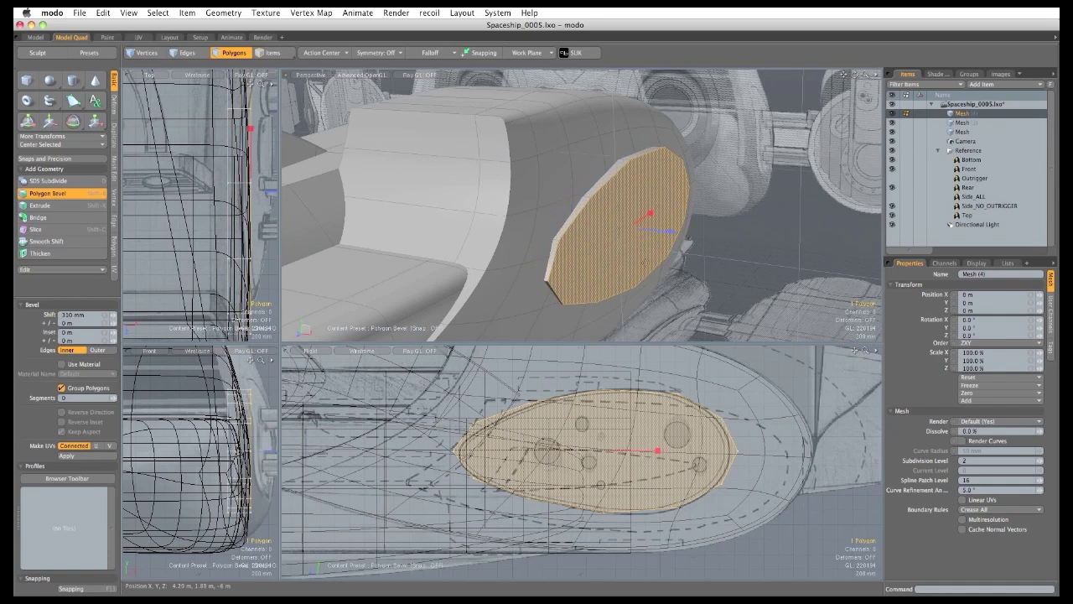
Bevel the oval's outer face a second time to add a narrow inset, and convert the disc to a subdivision surface.
key("b")
key("Delete")
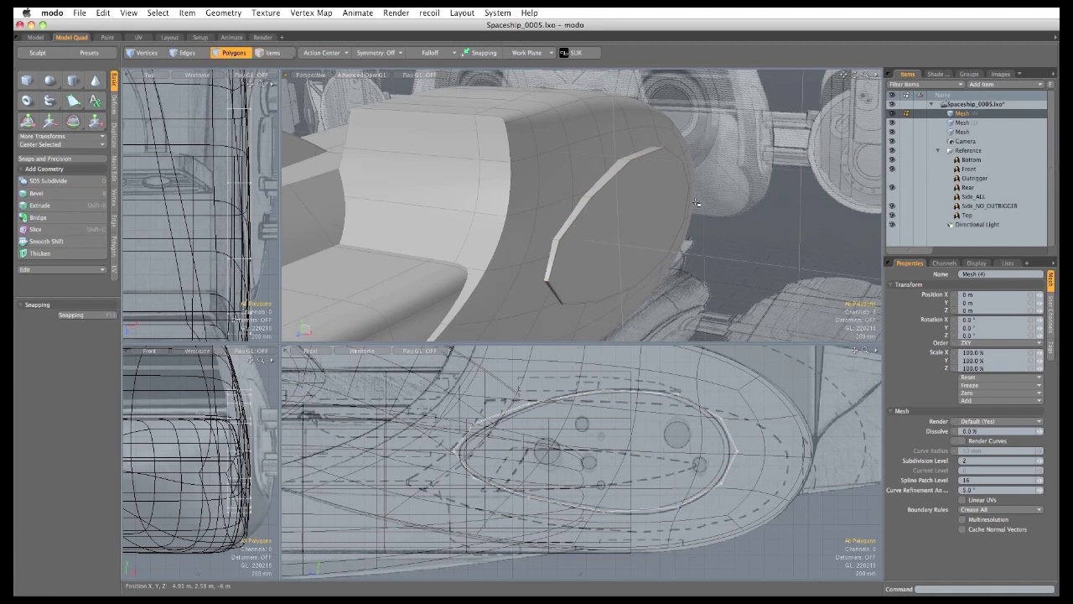
key("shift+Tab")
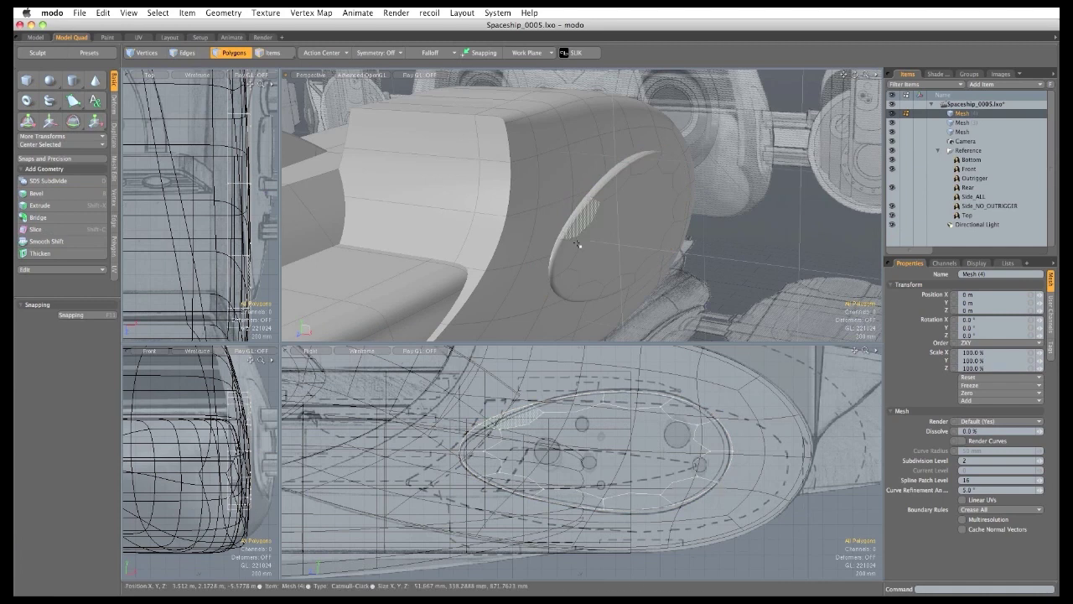
Select the outer rim edge loop of the oval disc and sharpen it with an edge weight of about 21%.
scroll(575, 214, "up", 3)
key("space")
key("space")
double_click(575, 211)
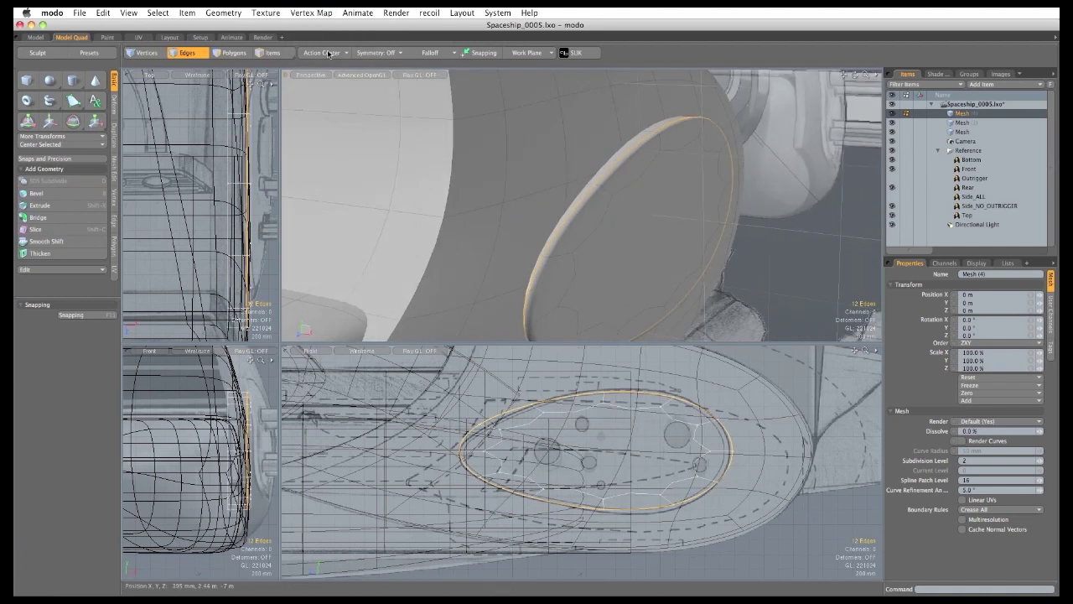
left_click(309, 12)
left_click(323, 298)
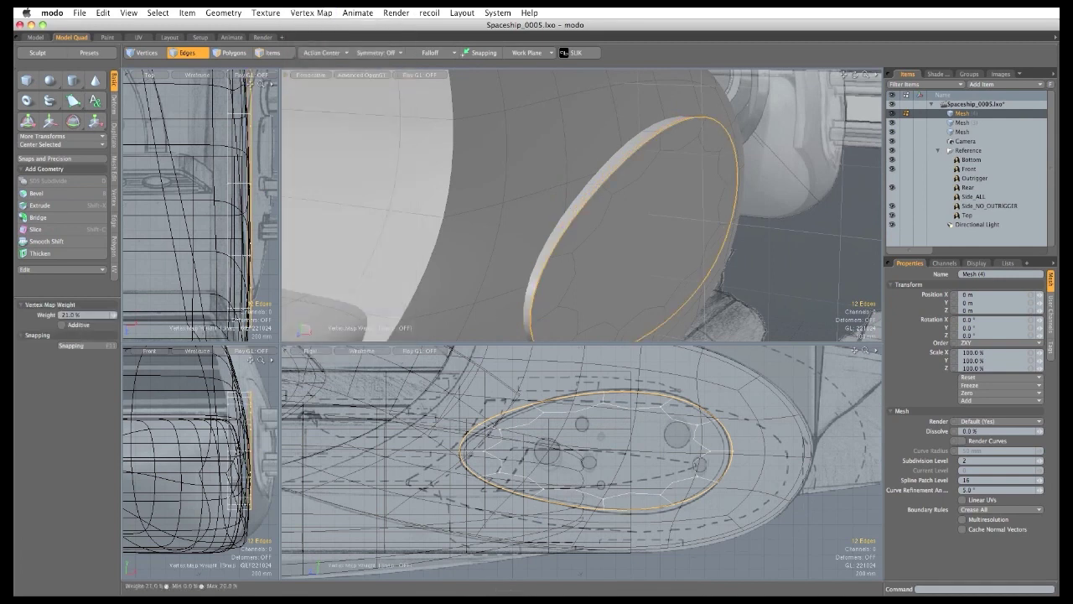
key("space")
Cut the finished oval disc out of Mesh (4) and paste it into the rear shell's Mesh (3) item.
left_click(767, 235)
key("super+x")
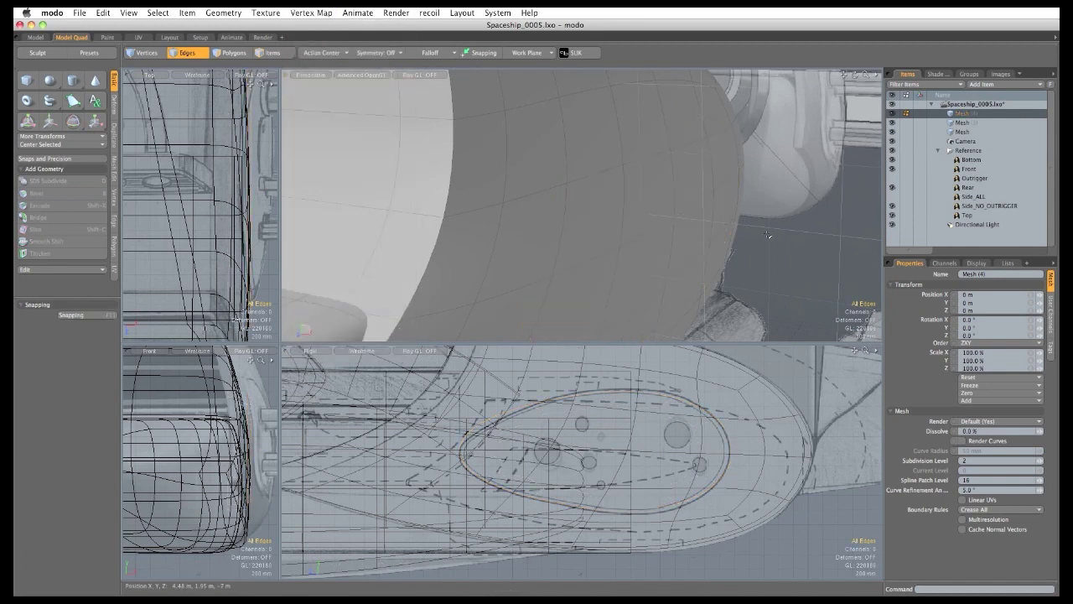
left_click(958, 122)
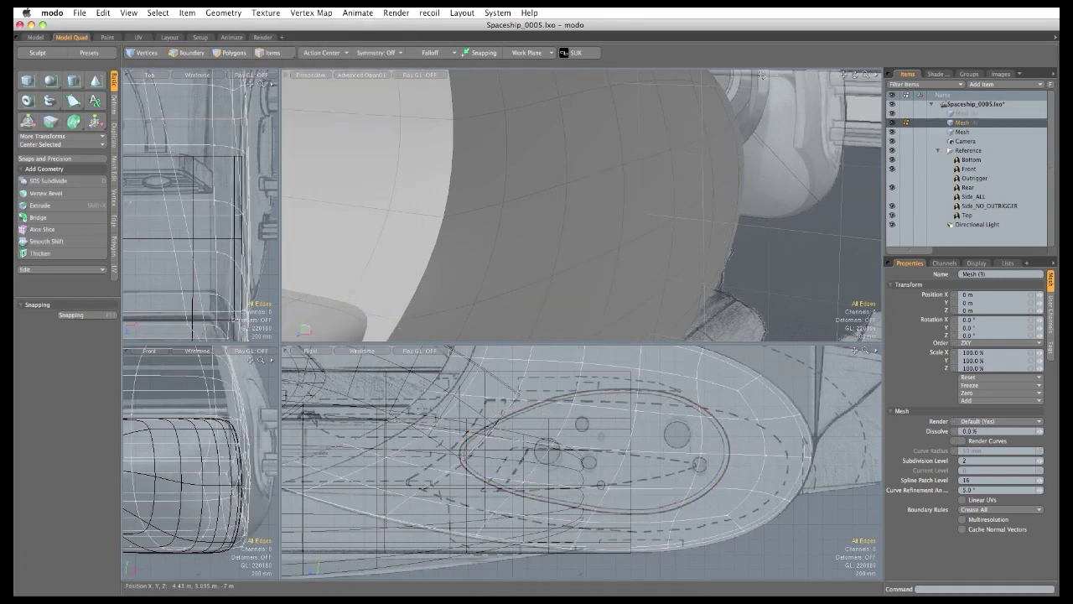
key("super+v")
In the front view, slice the rear shell vertically near its inner edge with angle snapping, splitting off a strip about 86 mm wide.
left_click_drag(687, 271, 513, 278, "ctrl+alt")
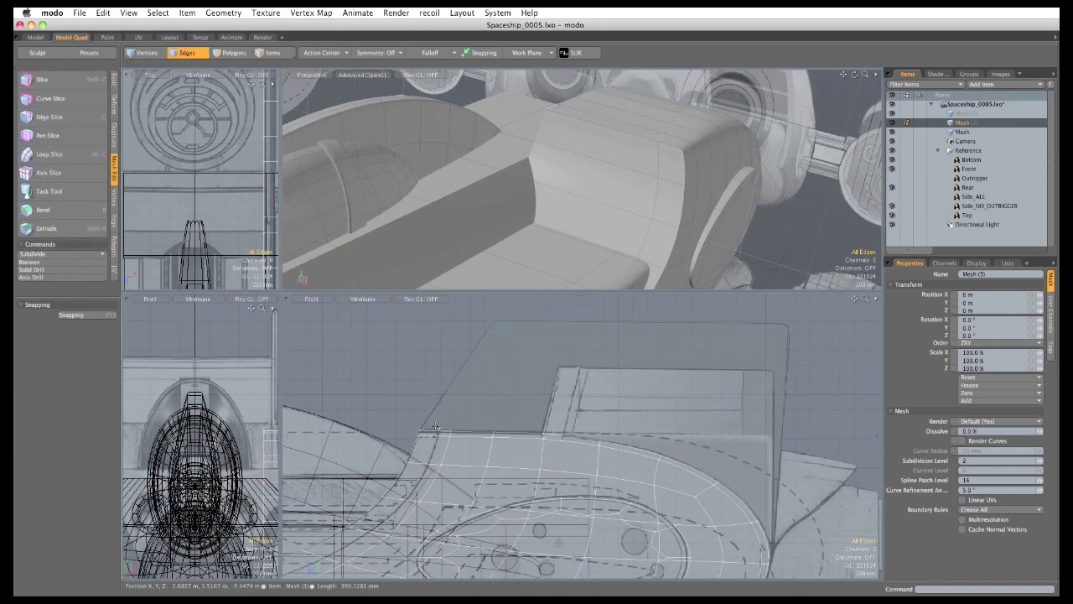
left_click(473, 289)
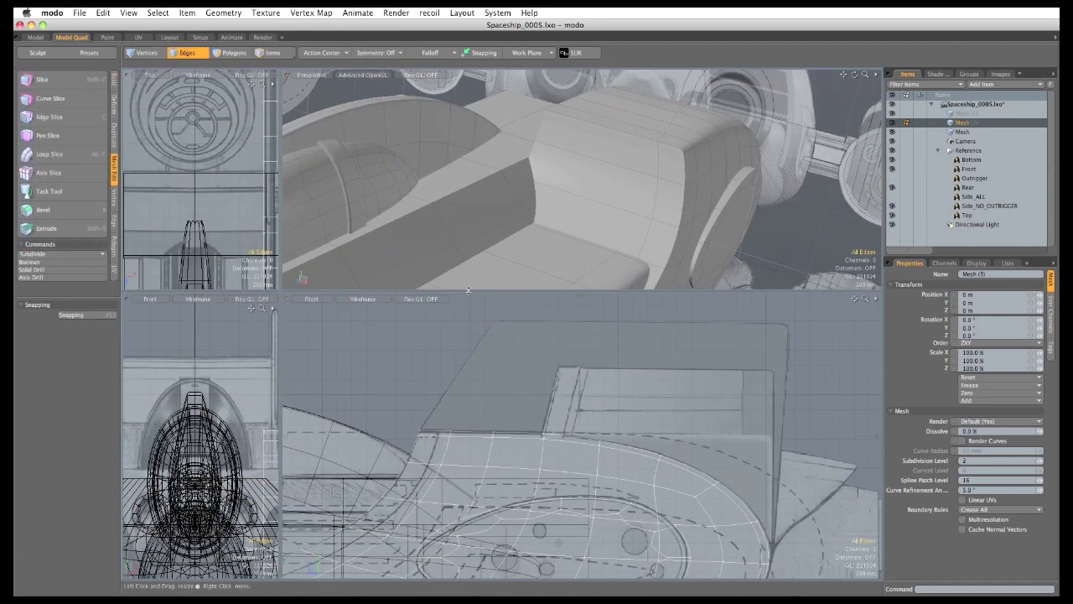
left_click_drag(468, 290, 465, 483)
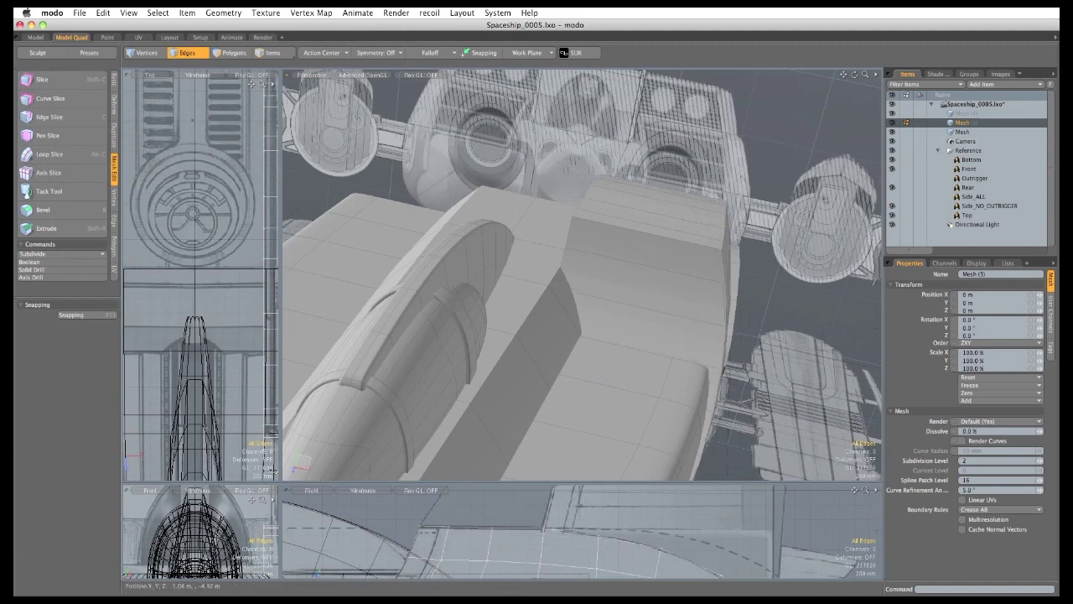
left_click_drag(278, 481, 723, 126)
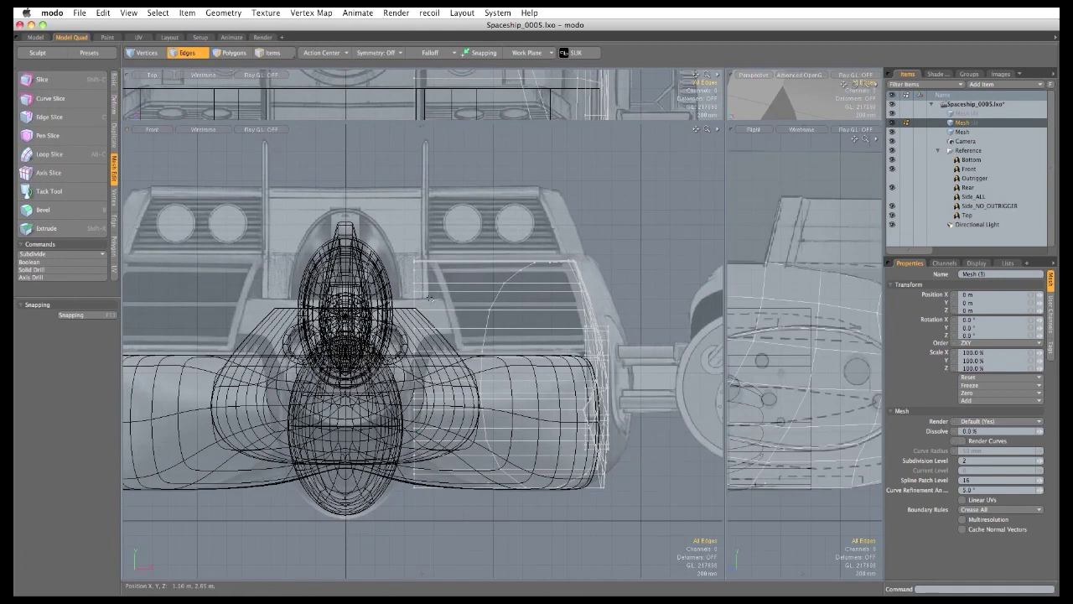
left_click(41, 79)
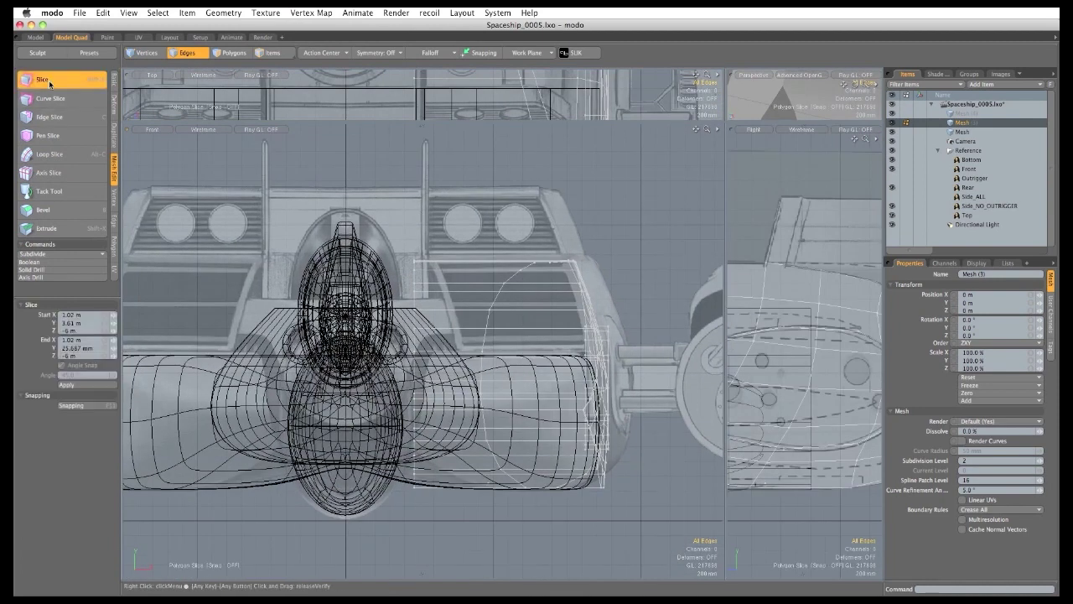
key("F11")
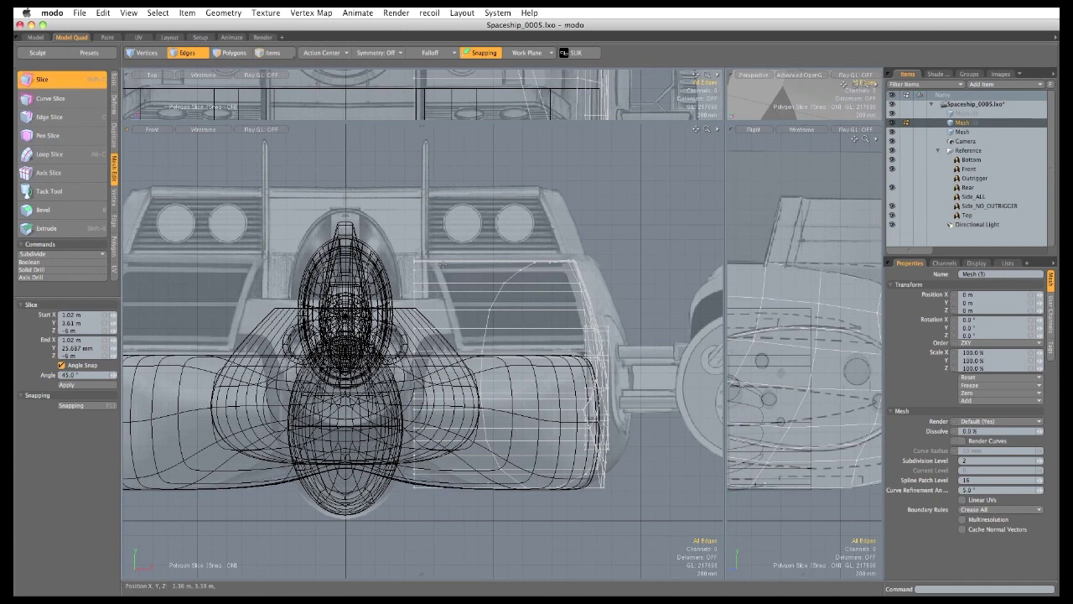
left_click_drag(421, 249, 421, 533)
key("F11")
key("space")
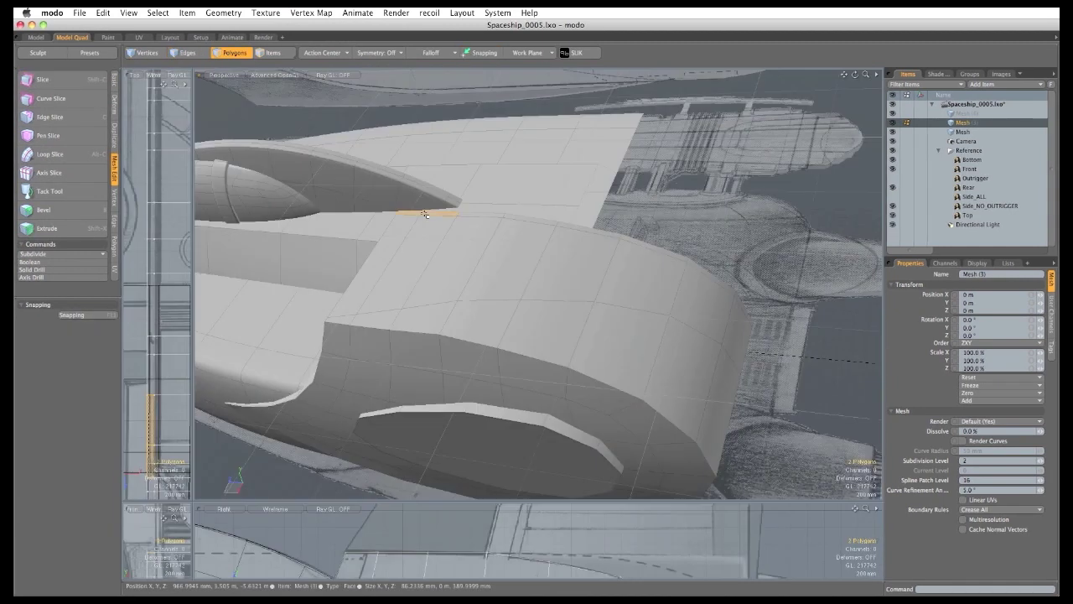
Select the narrow strip along the shell's curved top, bevel it with zero shift, and raise it about 1.76 m in Y.
double_click(422, 217)
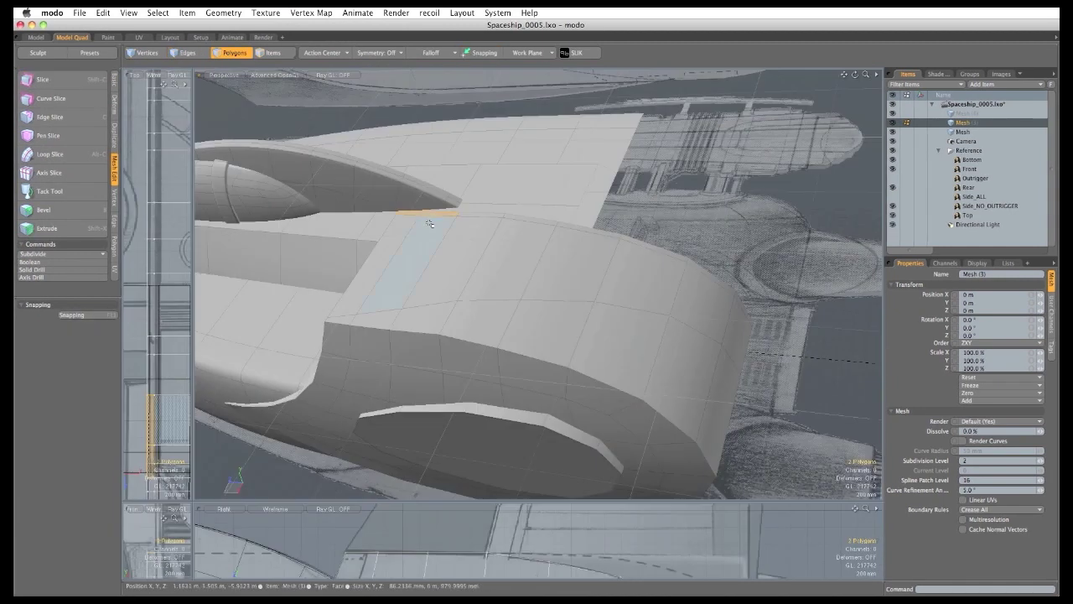
key("Up")
key("Up")
key("Up")
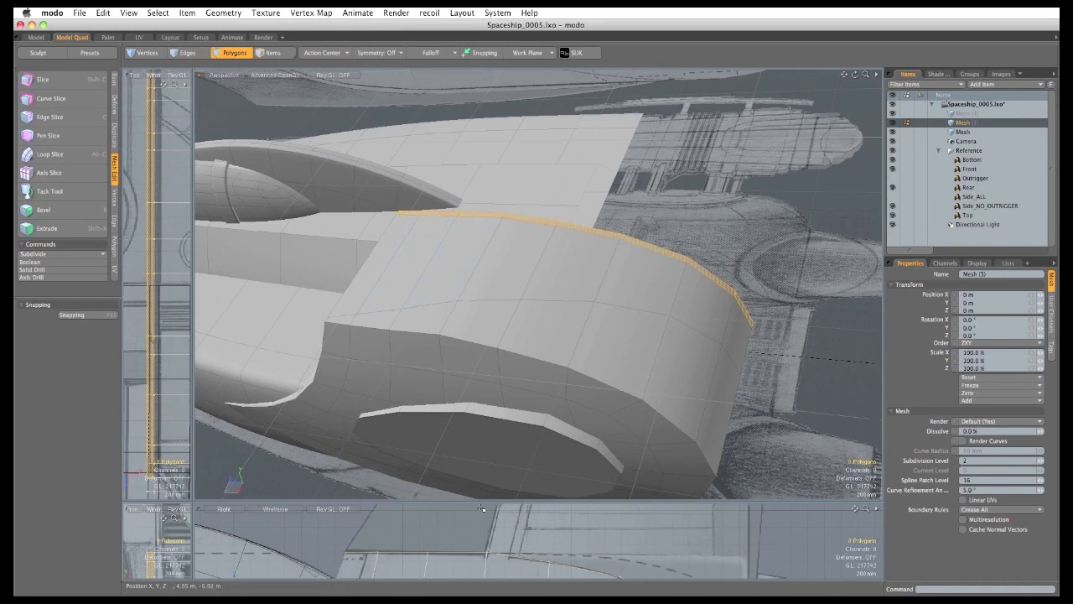
left_click_drag(478, 501, 475, 218)
key("b")
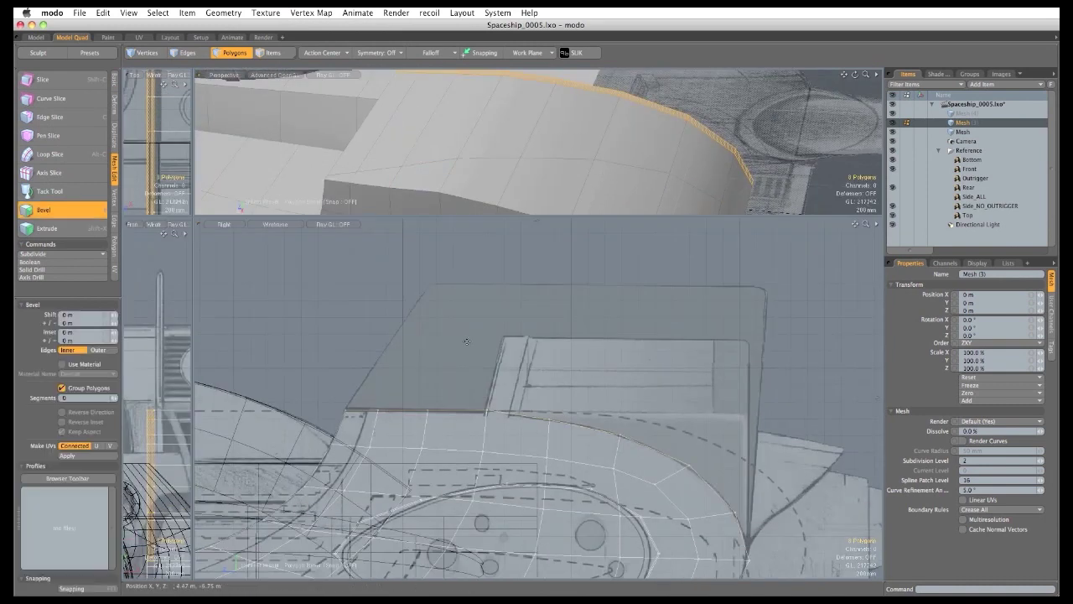
key("w")
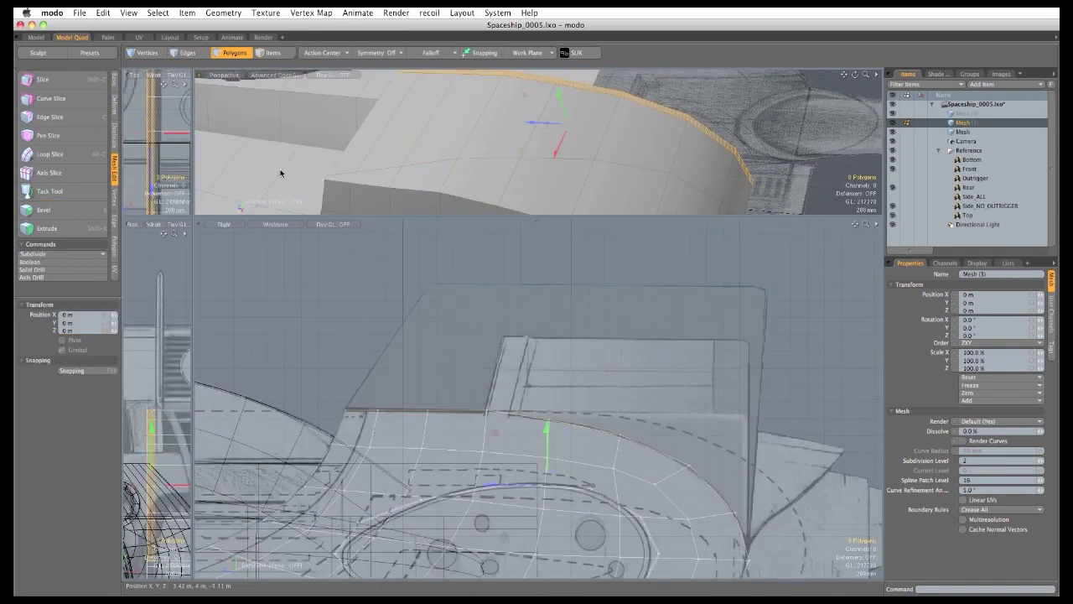
left_click_drag(545, 422, 470, 211)
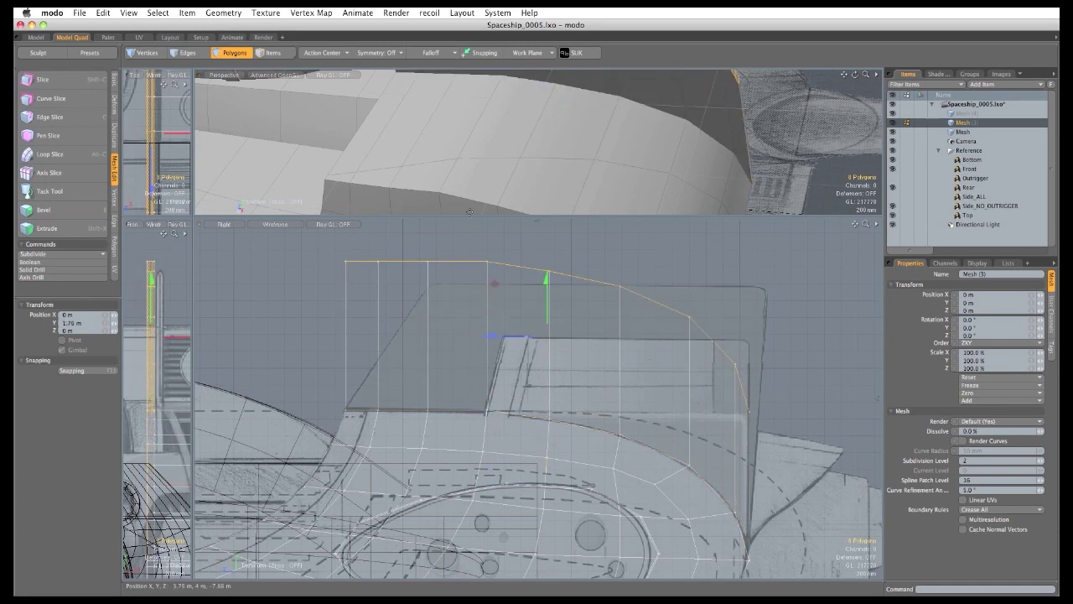
Flatten the raised top of the fin by scaling it to 0% in Y.
key("r")
left_click(75, 323)
type("0")
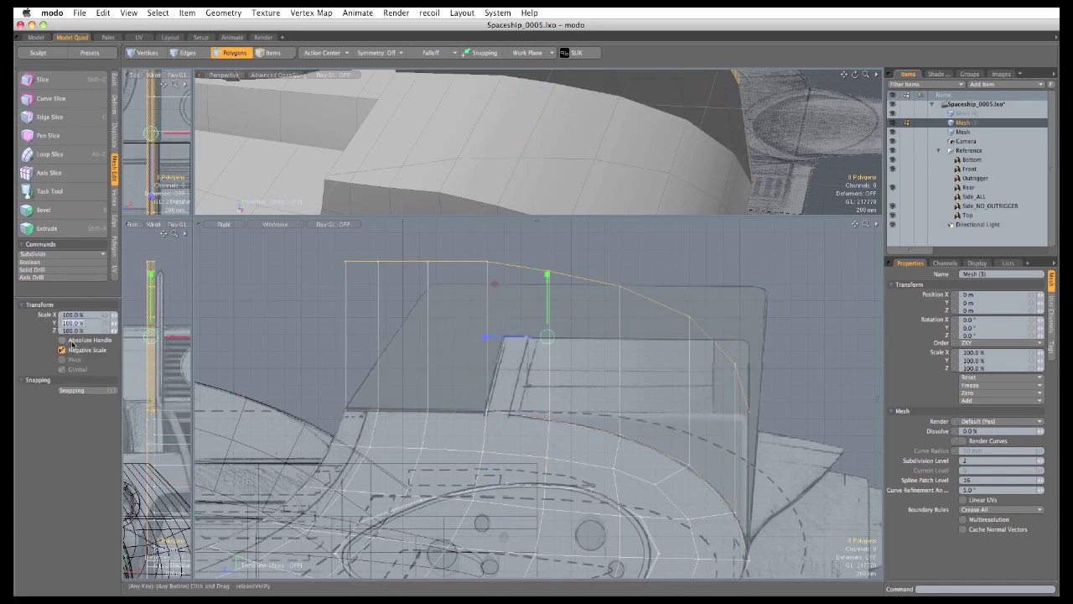
key("Return")
Move the fin's flat top 630 mm in Y and -750 mm in Z, and scale it to 88.5% in Z to match the side reference.
key("w")
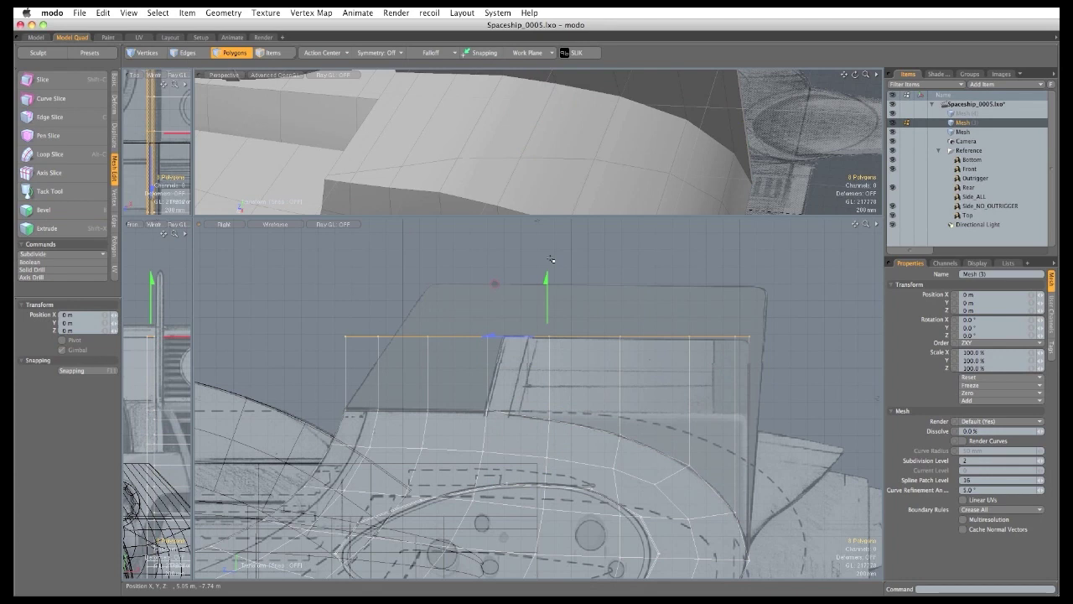
left_click_drag(546, 277, 546, 225)
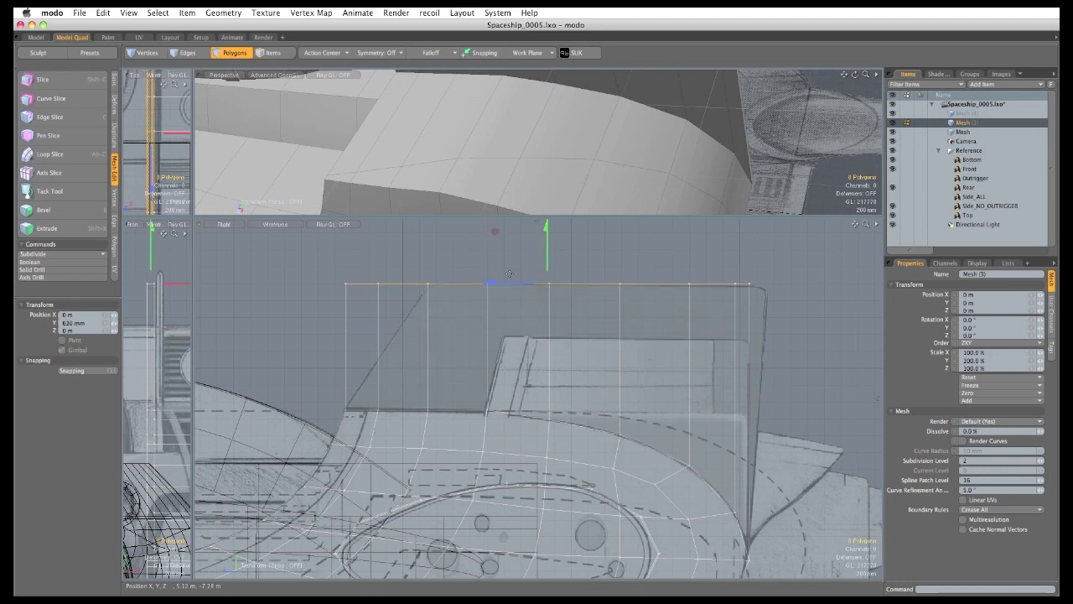
left_click_drag(494, 284, 557, 283)
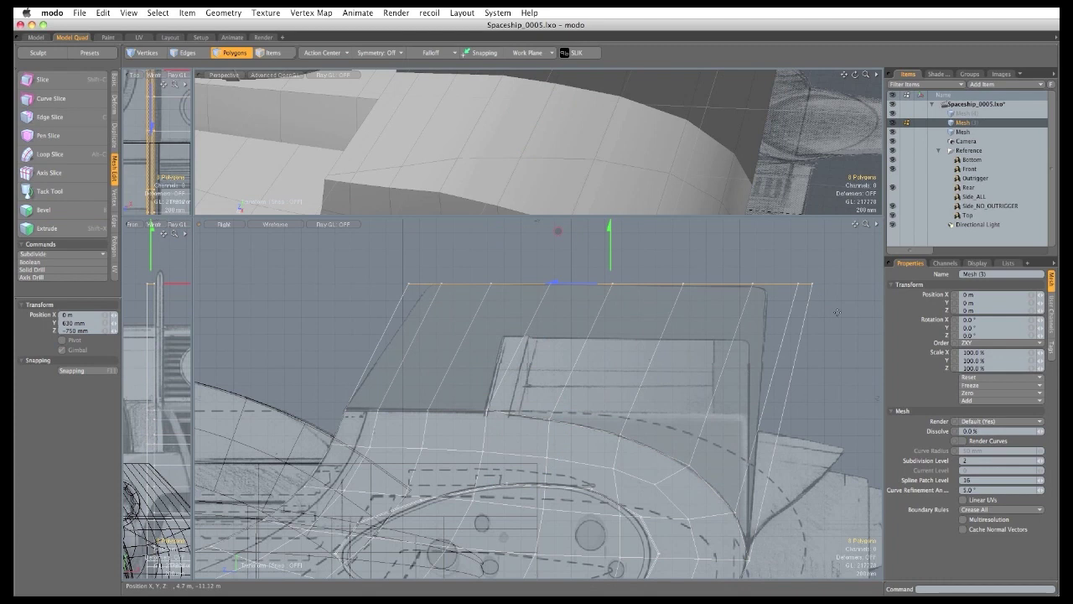
key("r")
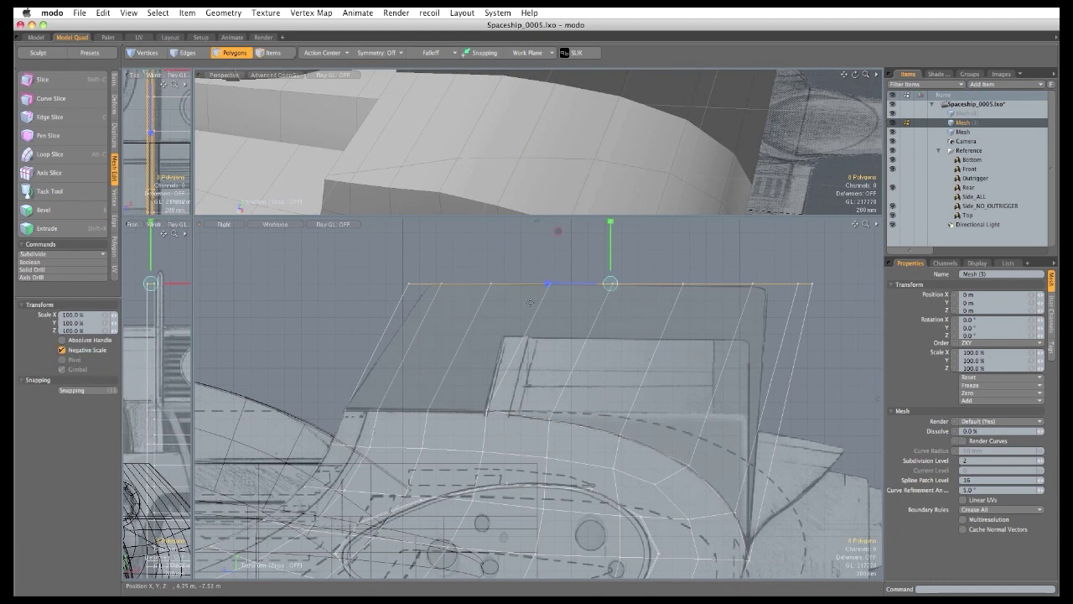
left_click_drag(551, 286, 556, 283)
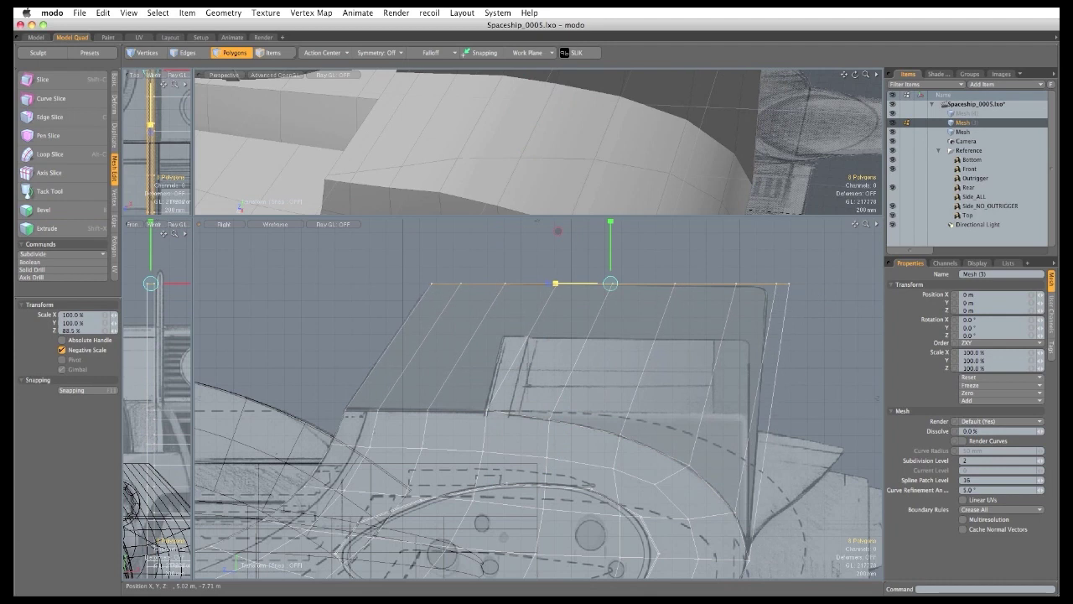
key("space")
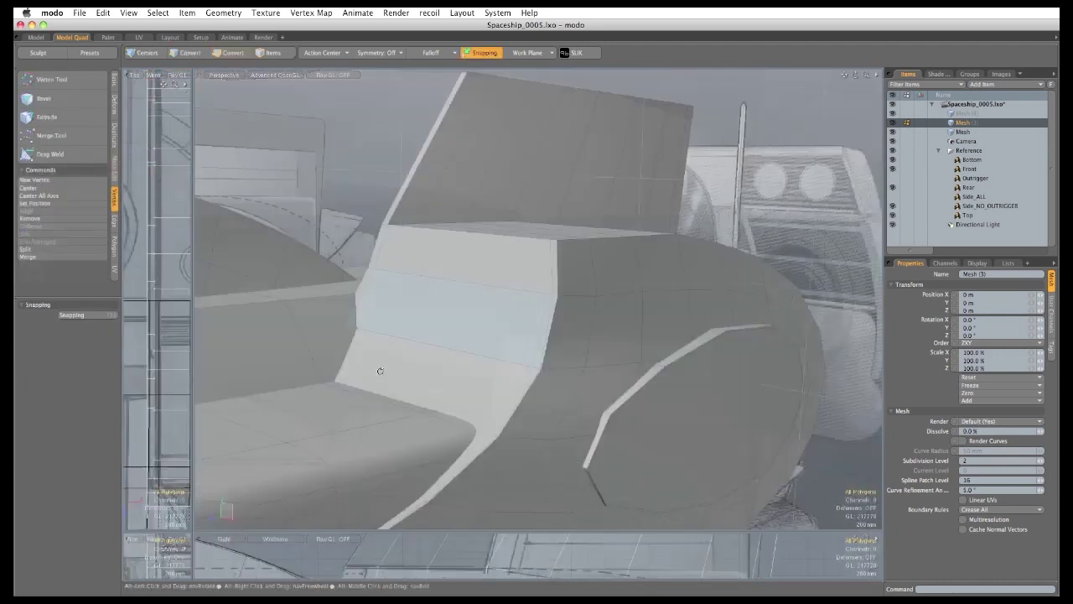
Hide the main hull Mesh item and the Reference group to expose the inner side of the rear shell.
left_click_drag(380, 370, 628, 311, "alt")
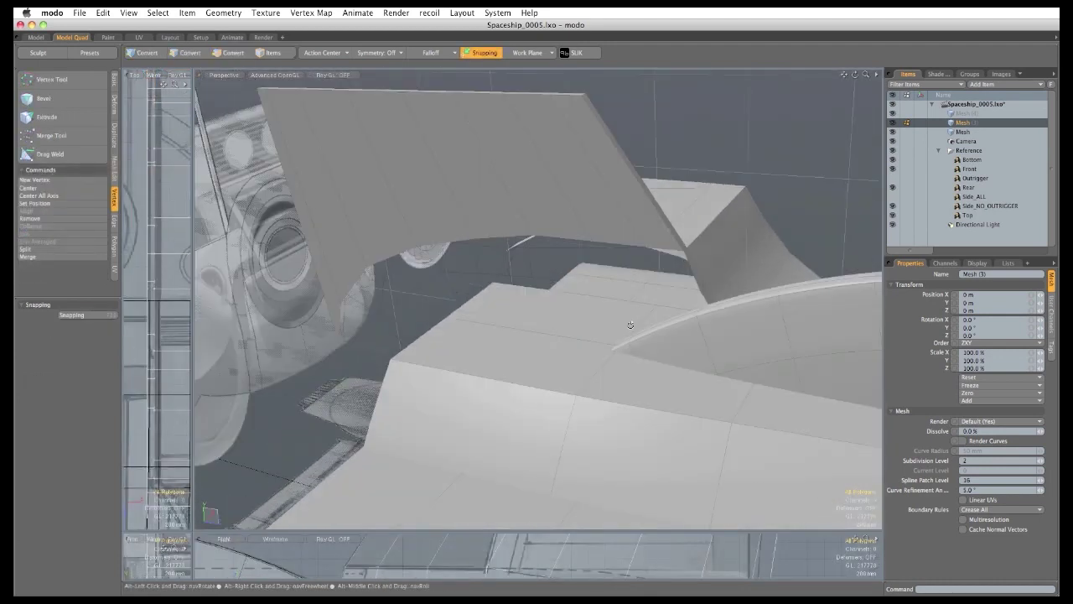
left_click(893, 132)
left_click(893, 150)
left_click_drag(568, 310, 625, 259, "alt")
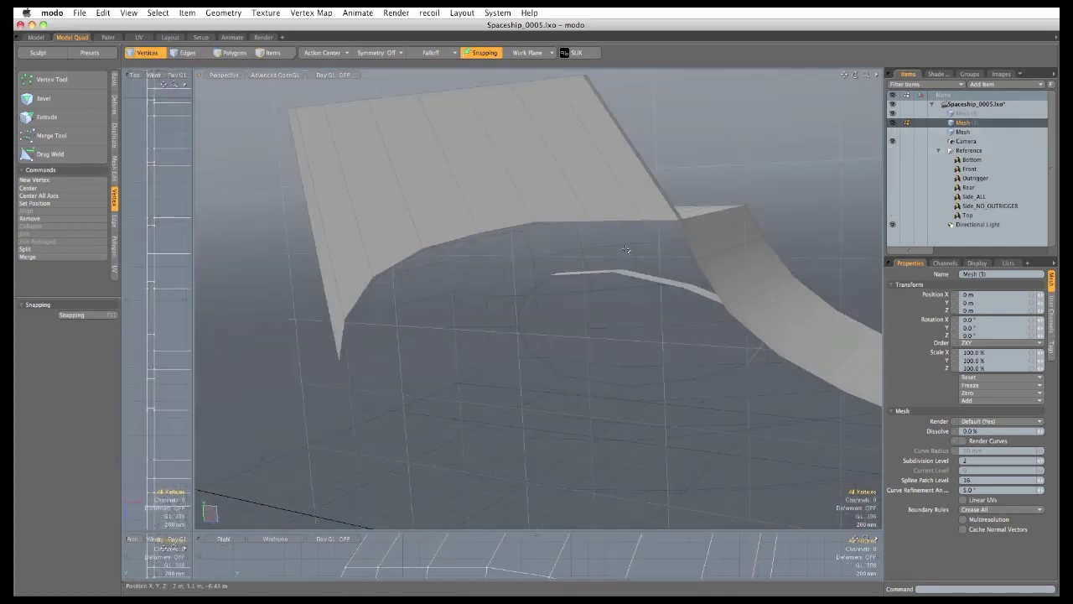
Select the open edges along the curved underside of the fin's inner face and extend them straight down with Edge Extend.
left_click(633, 222)
left_click(630, 222, "shift")
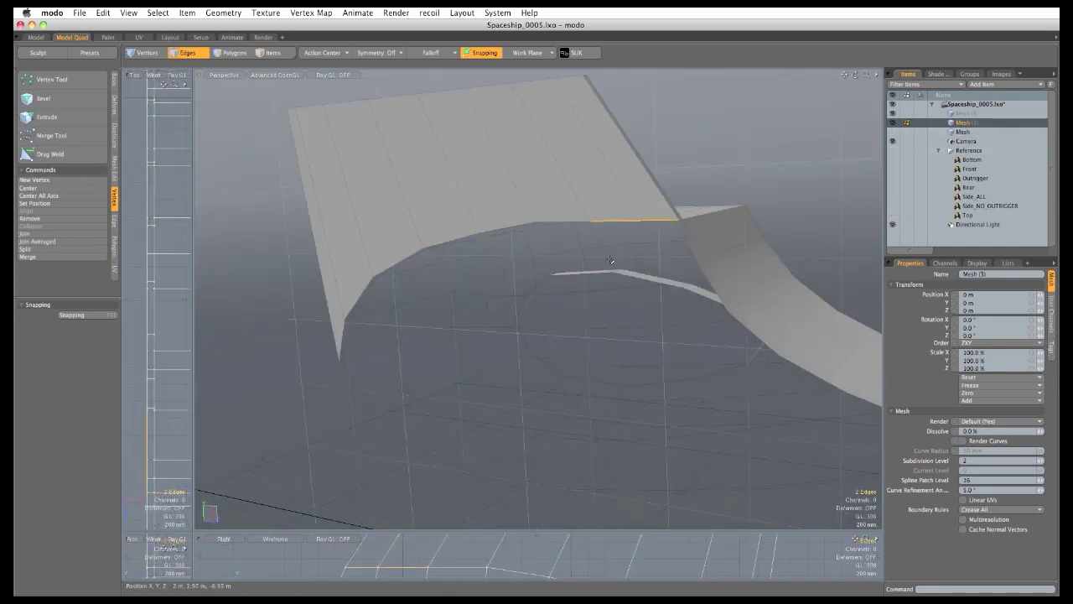
key("Up")
key("Up")
left_click_drag(604, 383, 639, 367, "alt")
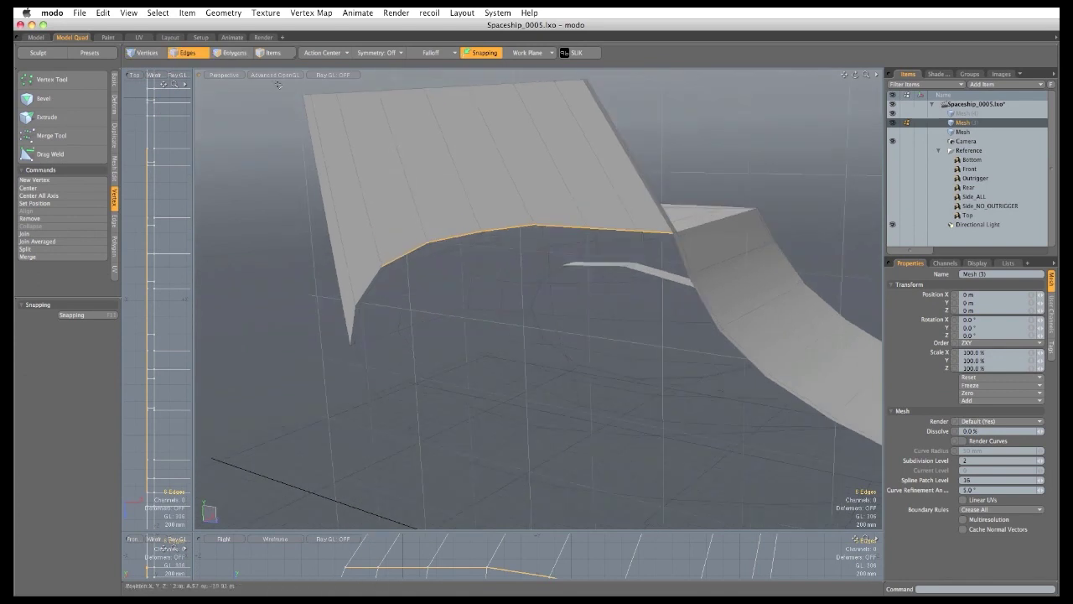
key("z")
left_click_drag(568, 304, 554, 301, "alt")
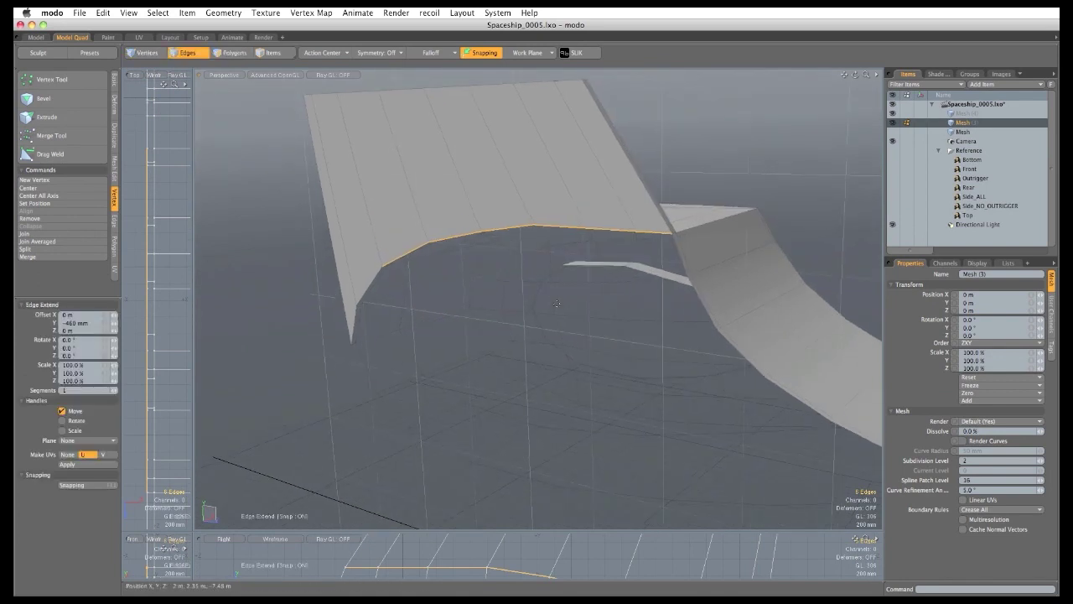
left_click(553, 300)
left_click_drag(507, 226, 509, 307)
key("space")
Drag Weld the loose end corners of the extended inner wall onto the matching edge vertices of the adjoining side shell.
left_click(84, 154)
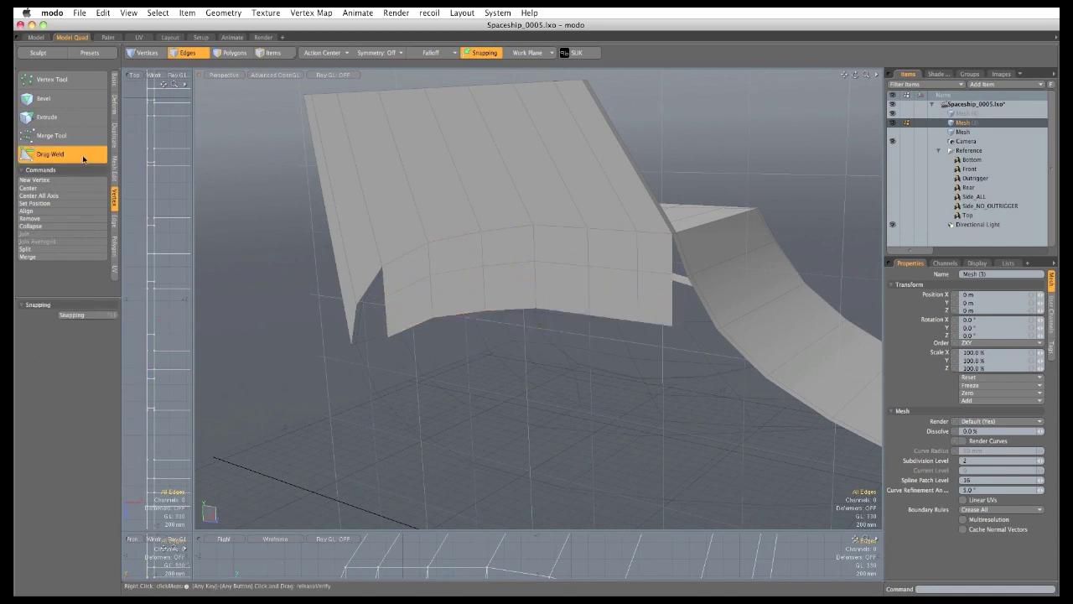
mouse_move(660, 310)
left_mouse_down("alt")
mouse_move(644, 312)
mouse_move(673, 295)
left_mouse_up("alt")
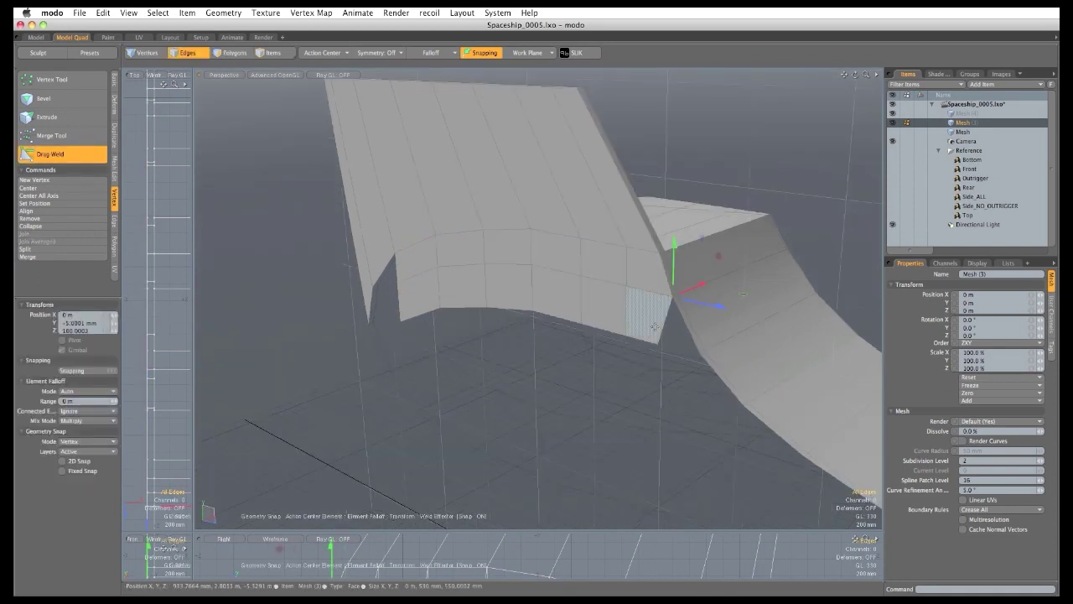
left_click_drag(658, 345, 698, 353)
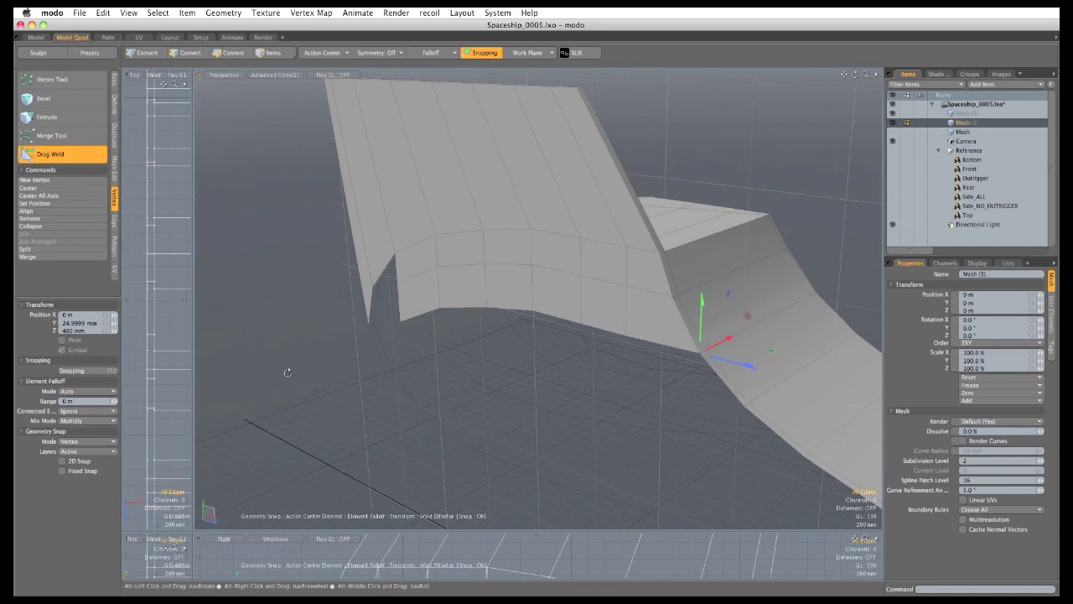
left_click_drag(288, 371, 526, 351, "alt")
key("space")
Fill the gap between the extended wall's free end and the fin's corner with a new polygon built from vertices.
left_click_drag(455, 297, 474, 340, "alt")
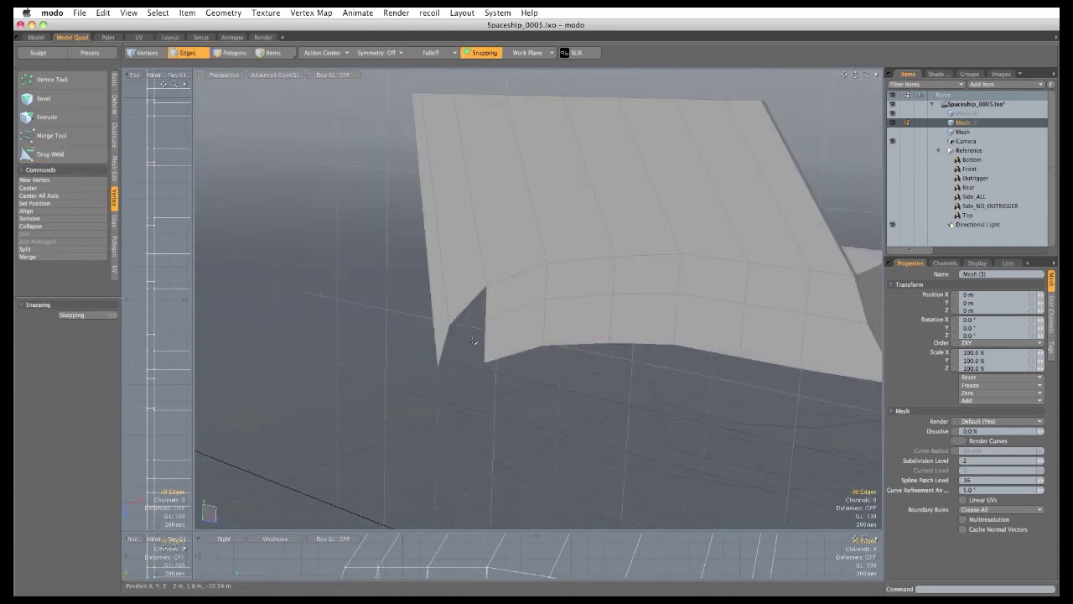
key("1")
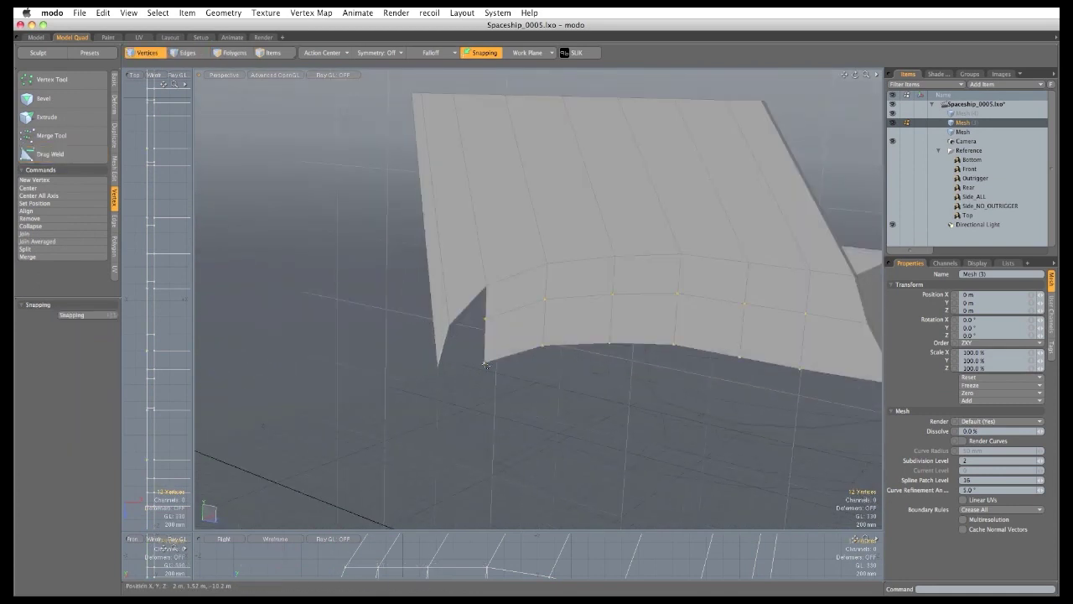
left_click(484, 363)
key("p")
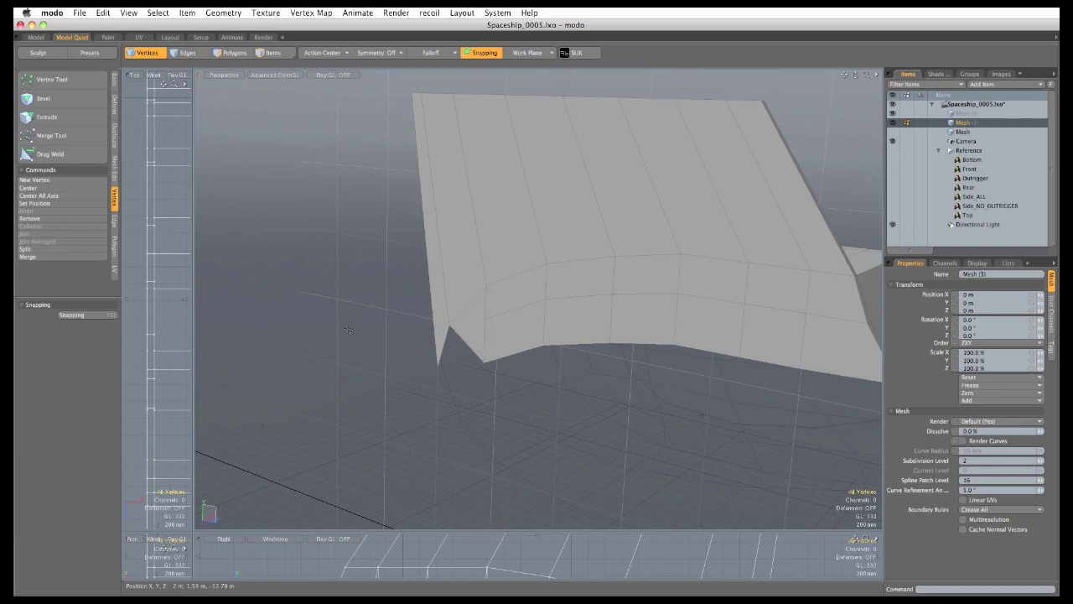
Reshape the inner wall's lower border with Element Move, raising its edge and vertices into a smooth arc that meets the fin's corner.
left_click_drag(546, 356, 637, 331, "alt")
key("t")
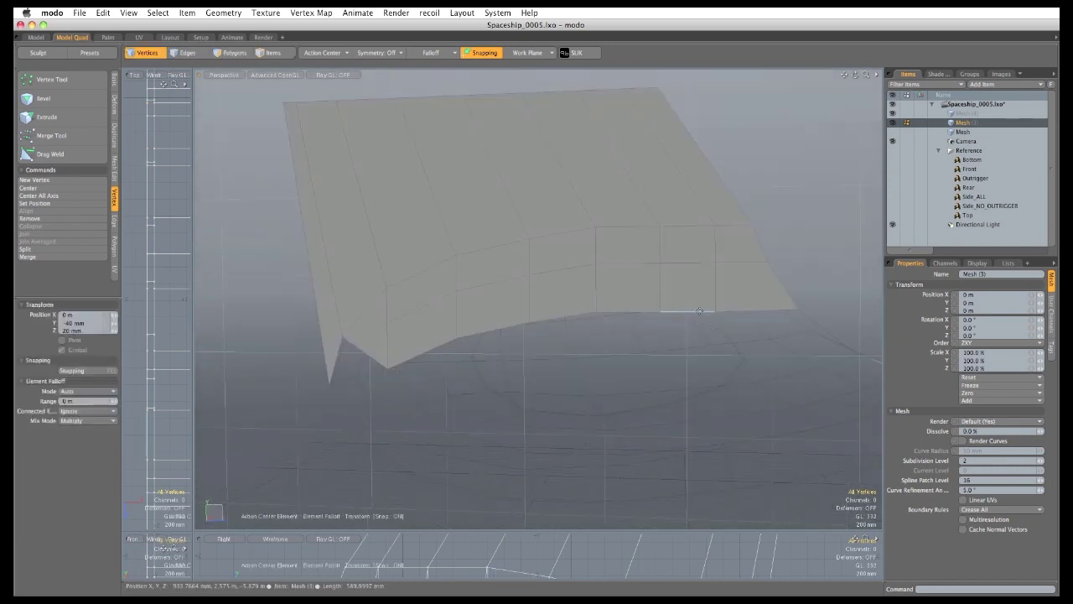
left_click_drag(696, 311, 696, 307)
left_click_drag(529, 322, 528, 311)
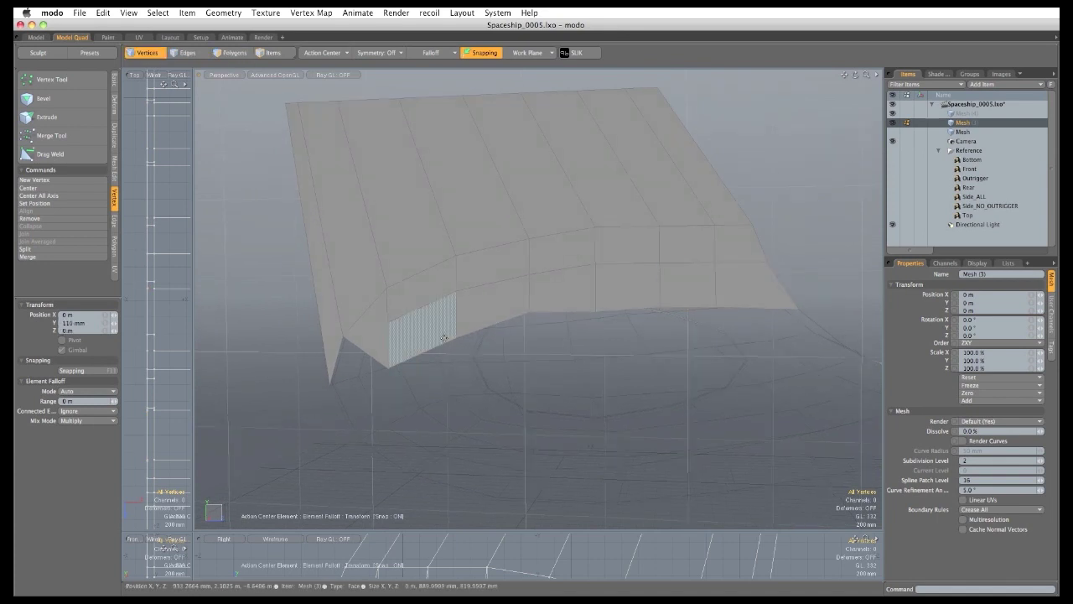
left_click_drag(415, 340, 461, 319, "alt")
left_click_drag(388, 370, 352, 363)
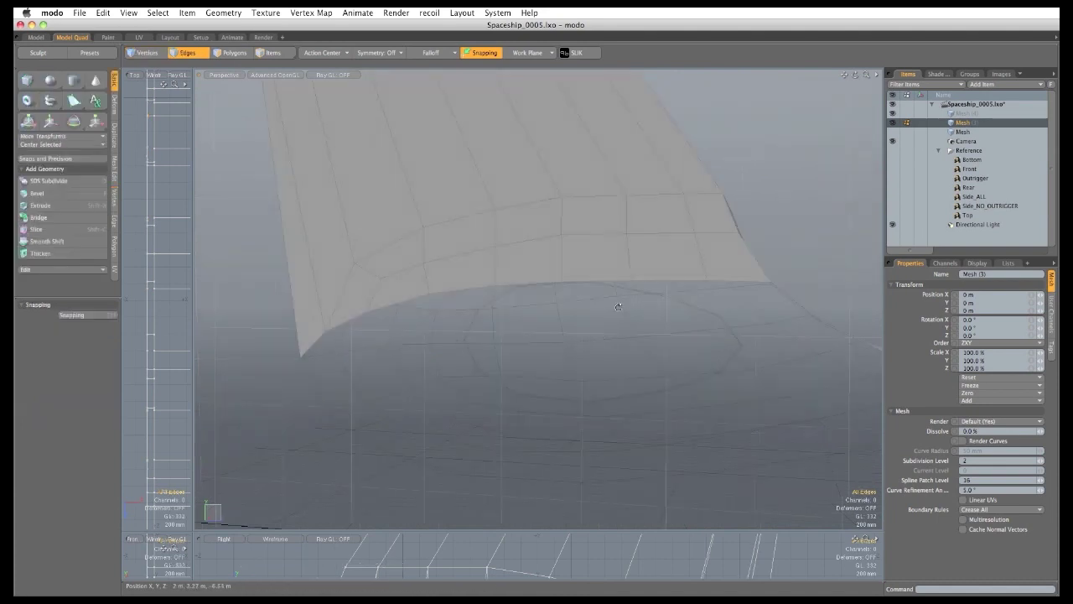
Select the whole open border loop on the shell's inner side and extend it inward about -435 mm in X with Edge Extend.
left_click_drag(617, 306, 425, 259, "alt")
double_click(475, 238)
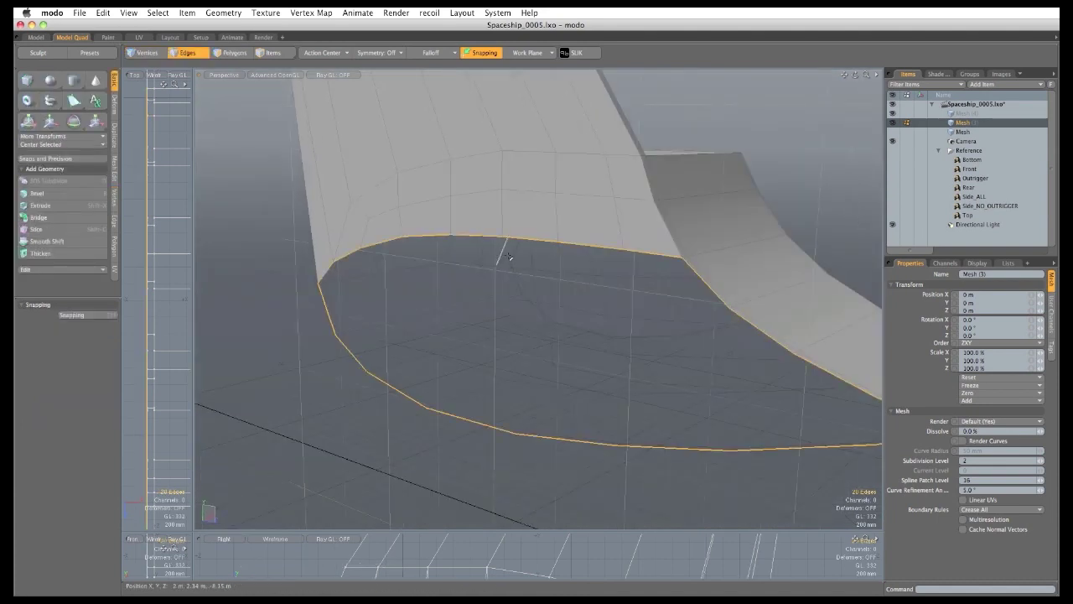
left_click_drag(630, 346, 467, 339, "alt")
key("z")
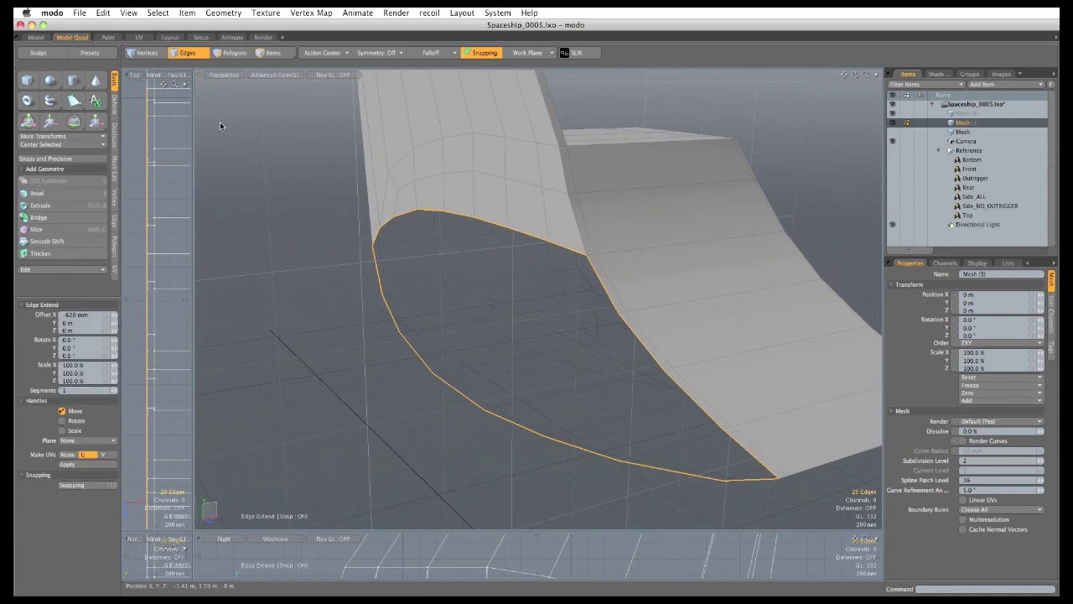
left_click_drag(505, 377, 497, 377, "alt")
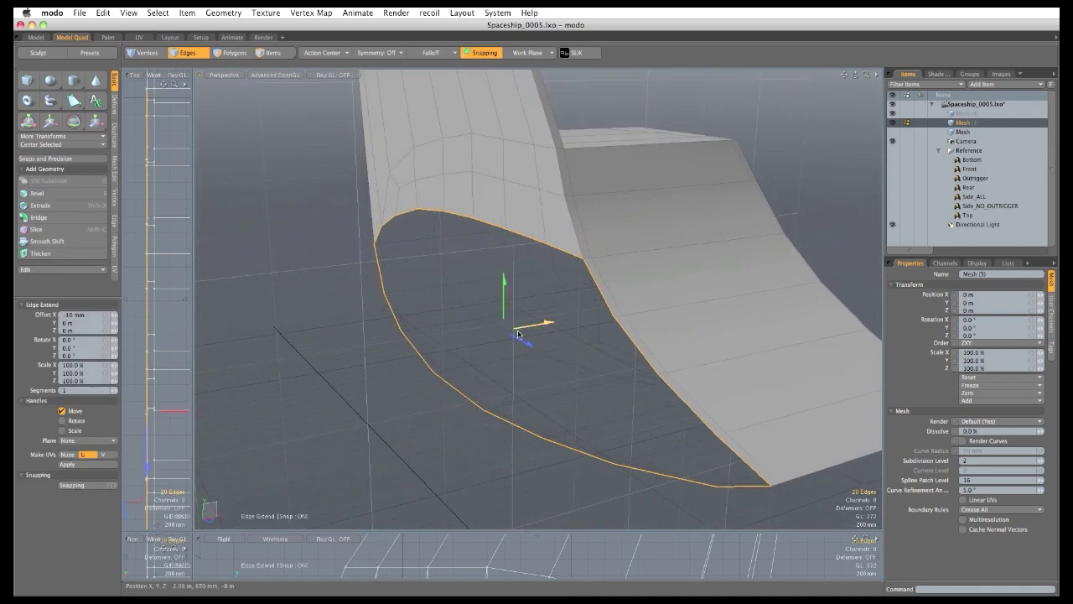
left_click_drag(521, 324, 480, 353)
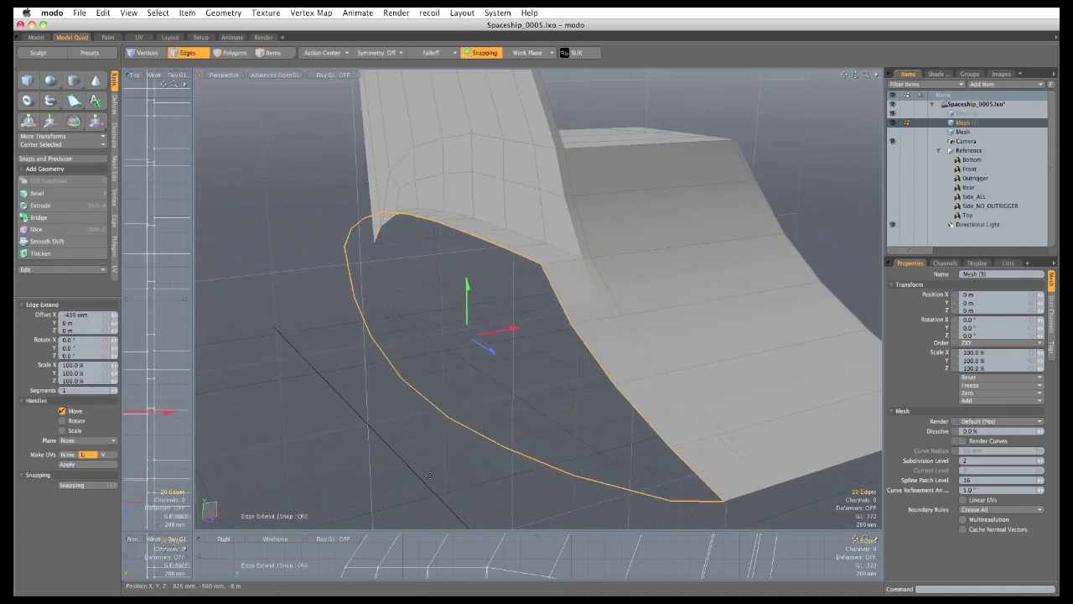
key("space")
Flatten the extended border loop onto the centre plane by setting its vertex position to 0 m in X.
left_click_drag(429, 475, 362, 389, "alt")
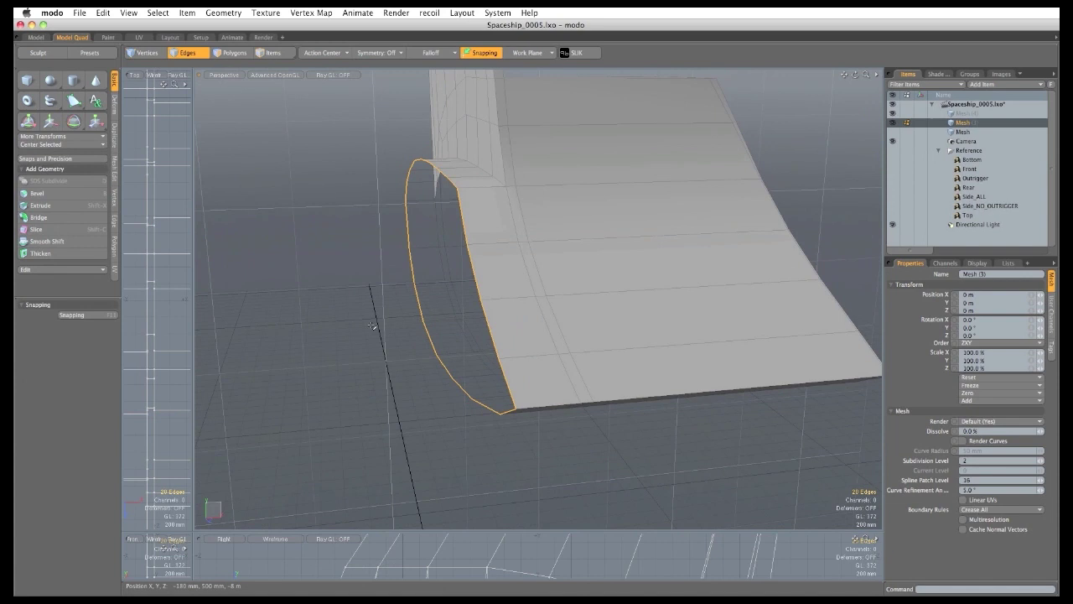
left_click(115, 198)
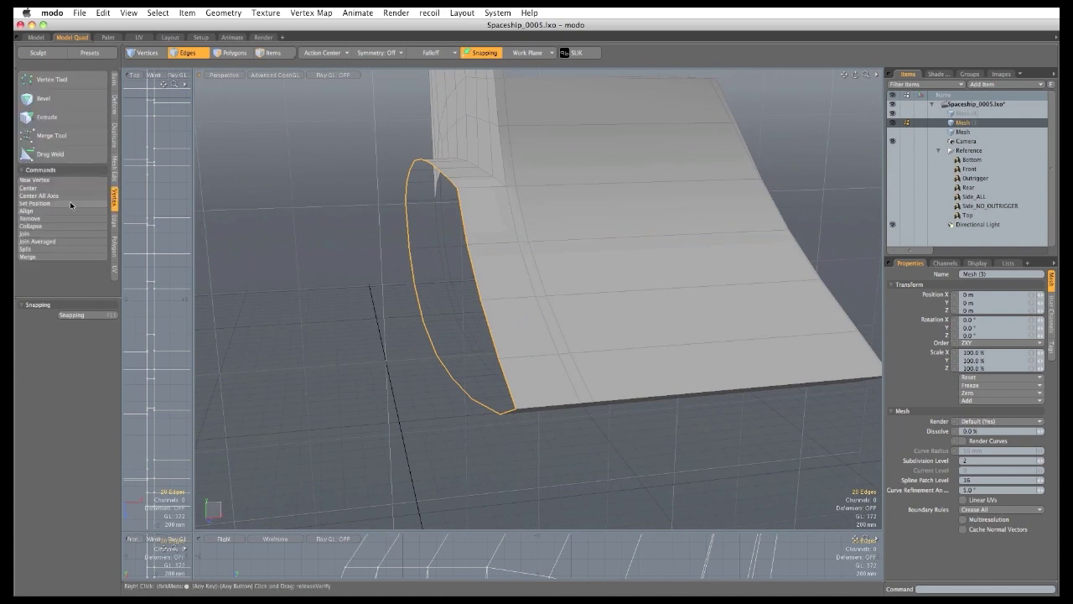
left_click(72, 204)
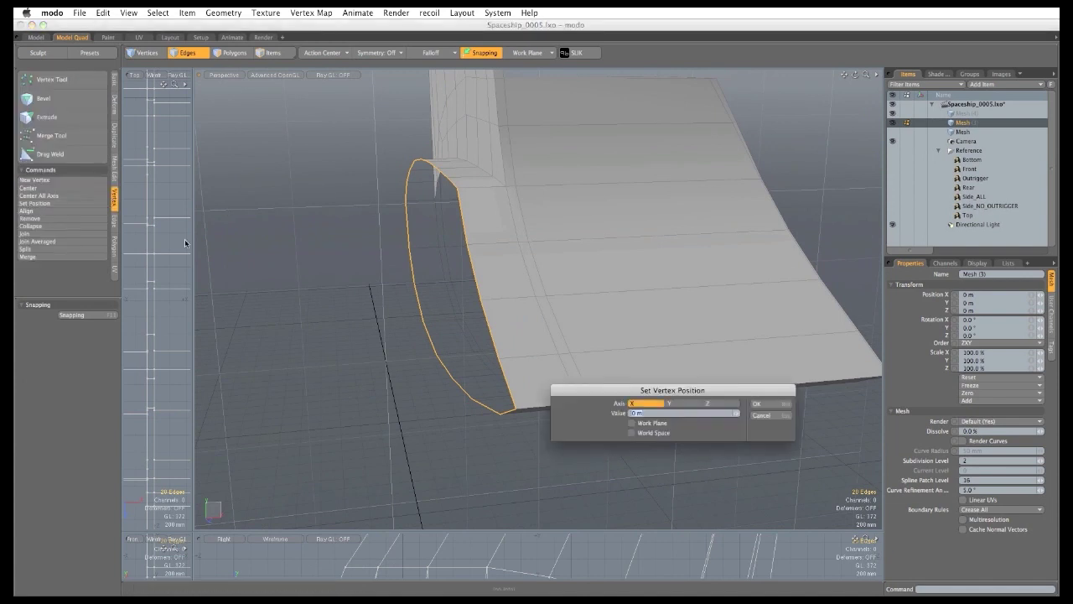
left_click(759, 405)
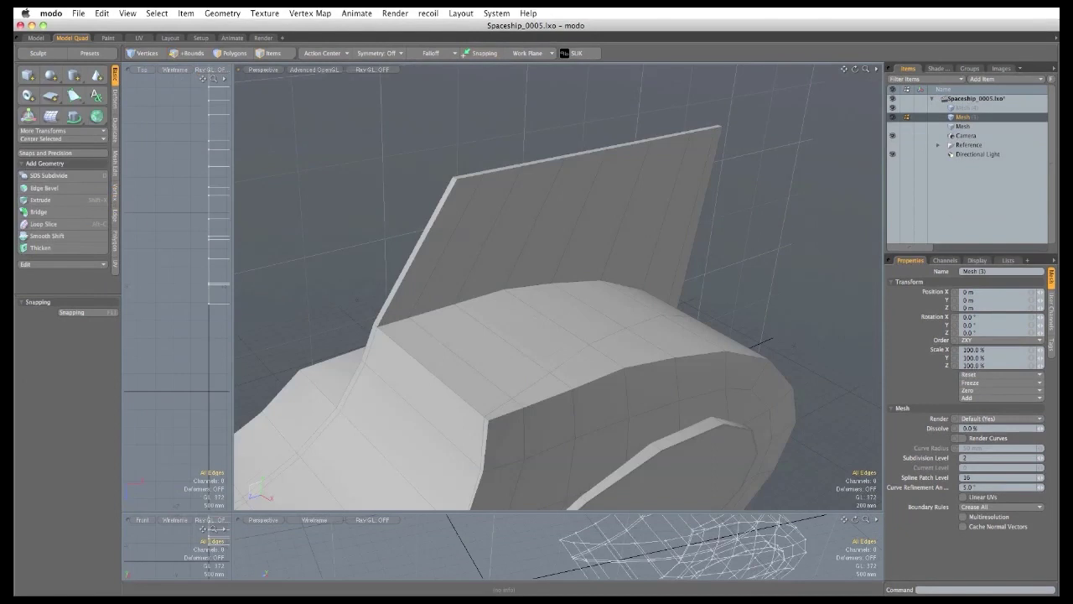
Turn on subdivision for the rear side shell and examine the smoothed join at the fin's base.
key("Tab")
mouse_move(551, 341)
left_mouse_down("alt")
mouse_move(661, 311)
mouse_move(433, 293)
mouse_move(568, 328)
mouse_move(559, 326)
left_mouse_up("alt")
left_click_drag(680, 342, 556, 293, "alt")
scroll(555, 292, "up", 4)
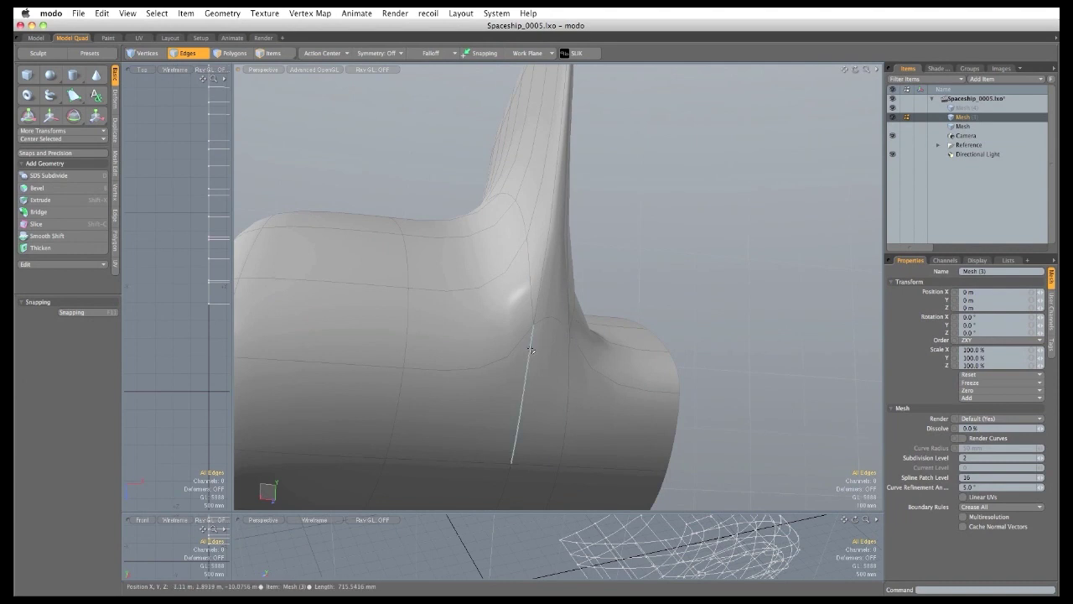
Loop Slice the polygon strips on both sides of the fin's base to tighten the join, placing the inner slice at 99.5%.
left_click_drag(387, 270, 577, 309, "alt")
key("3")
key("alt+c")
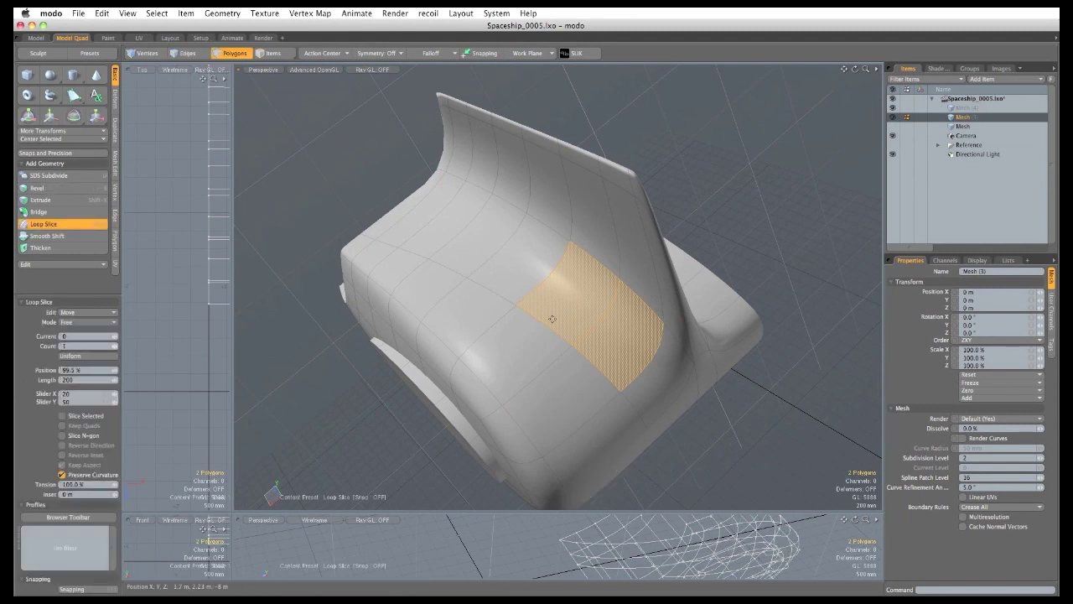
left_click_drag(553, 318, 252, 255)
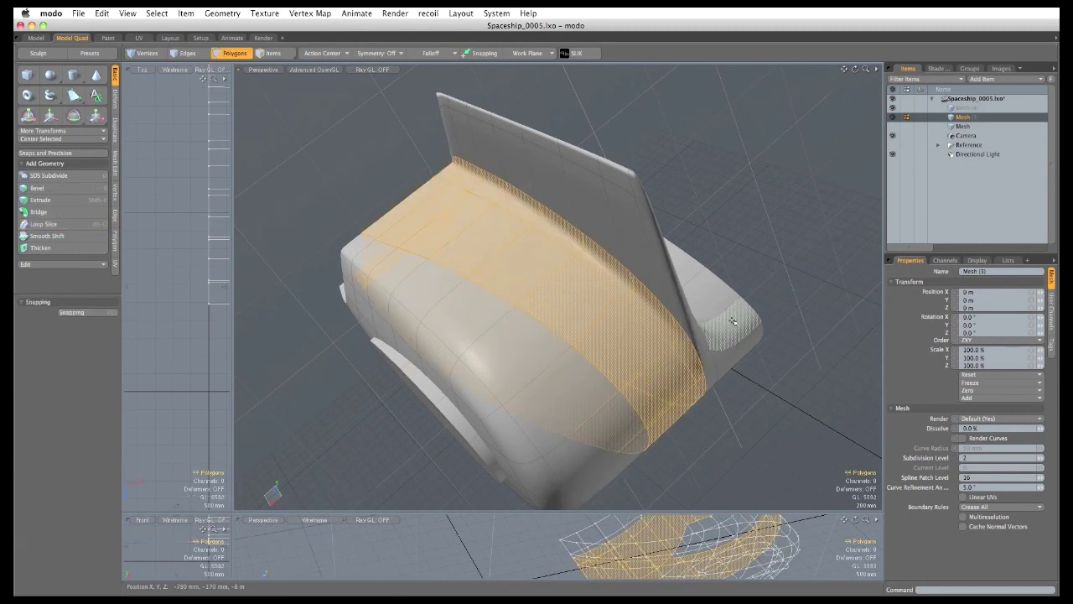
left_click(709, 313)
key("l")
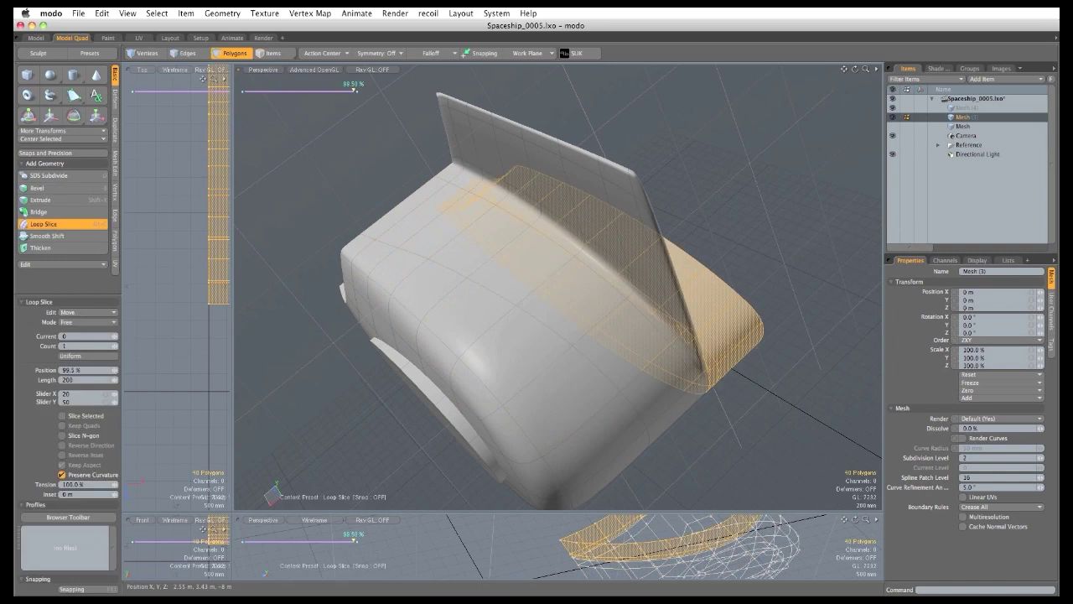
key("space")
Start a Loop Slice across two neighbouring polygons on the fin's face with a count of 2 in Symmetry mode.
left_click_drag(616, 336, 436, 244, "alt")
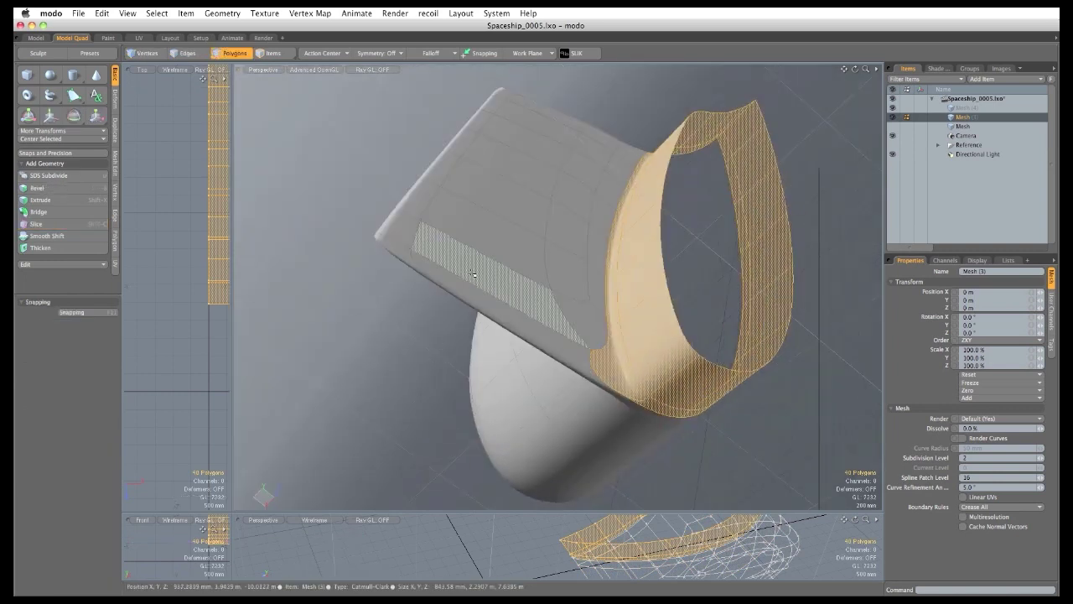
left_click(486, 238)
key("alt+c")
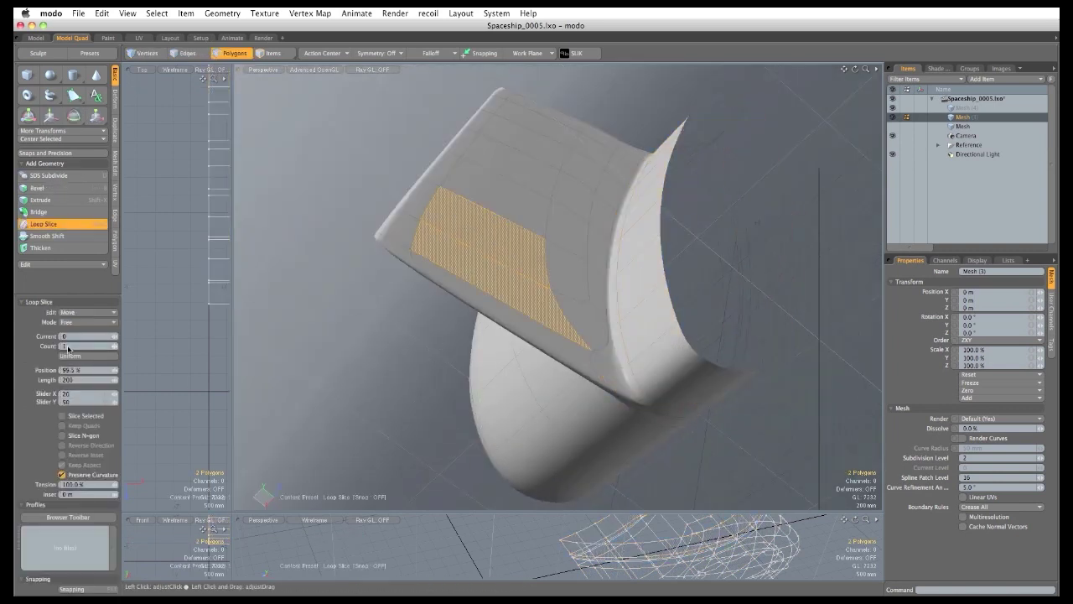
left_click(87, 346)
left_click(91, 322)
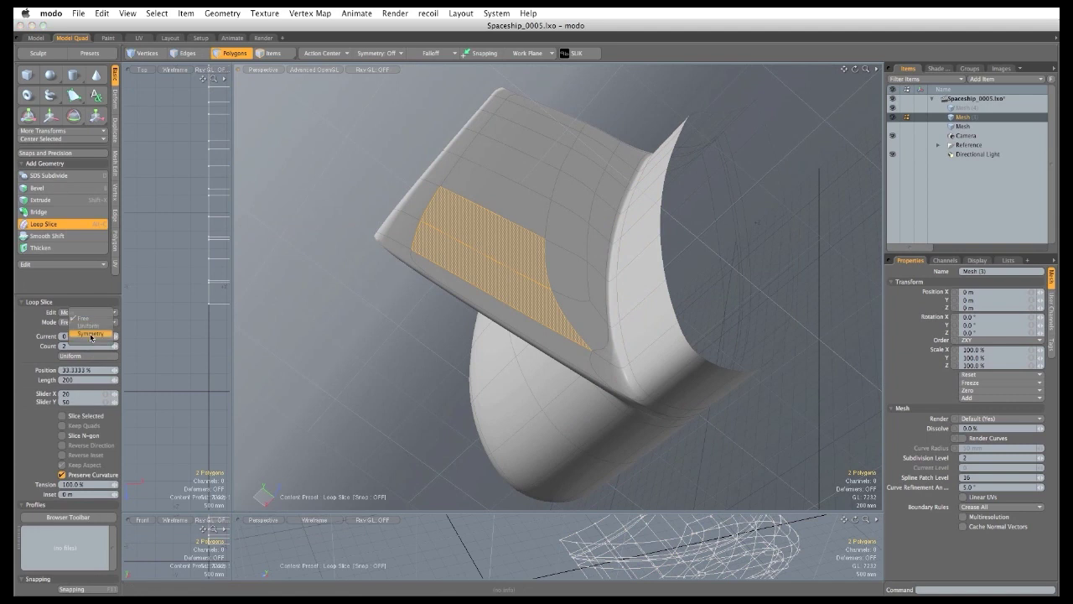
Add symmetric two-cut Loop Slices across the fin's side and, at 0.5 %, around its narrow edge.
left_click(93, 336)
key("q")
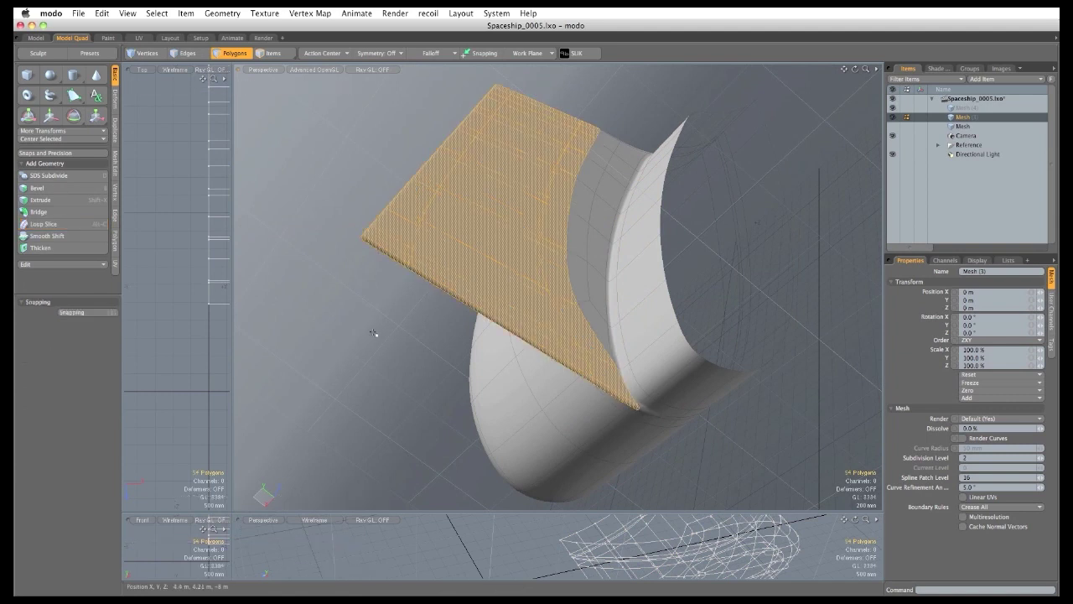
left_click_drag(365, 384, 613, 344, "alt")
scroll(615, 345, "up", 3)
left_click_drag(626, 290, 612, 275)
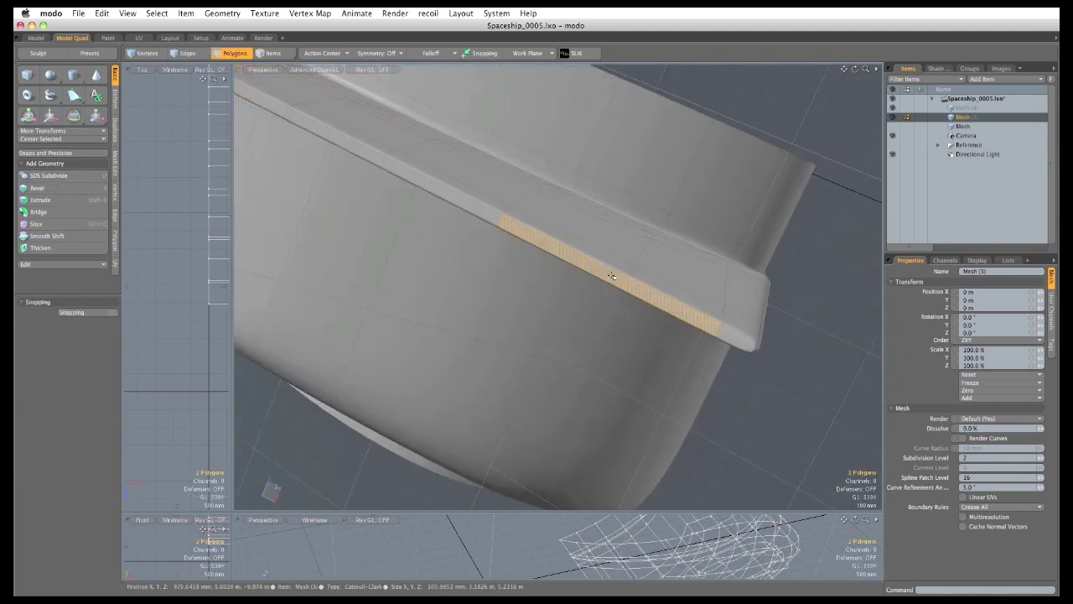
key("alt+c")
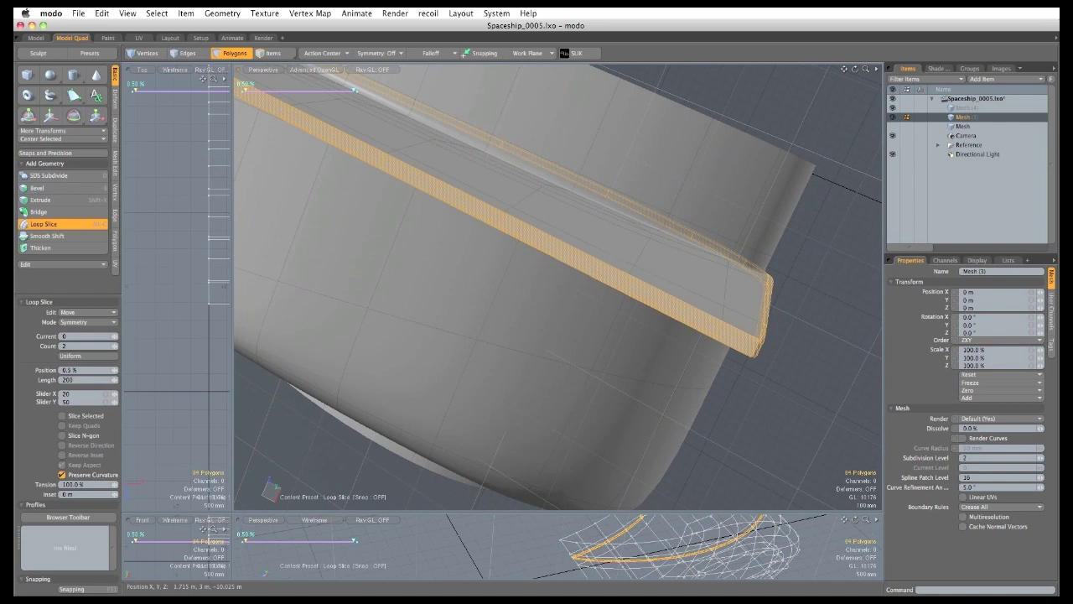
key("q")
left_click(761, 450)
Mirror the fin and rear body mesh across the X axis about the origin and show the fuselage mesh.
left_click_drag(453, 457, 532, 213, "alt")
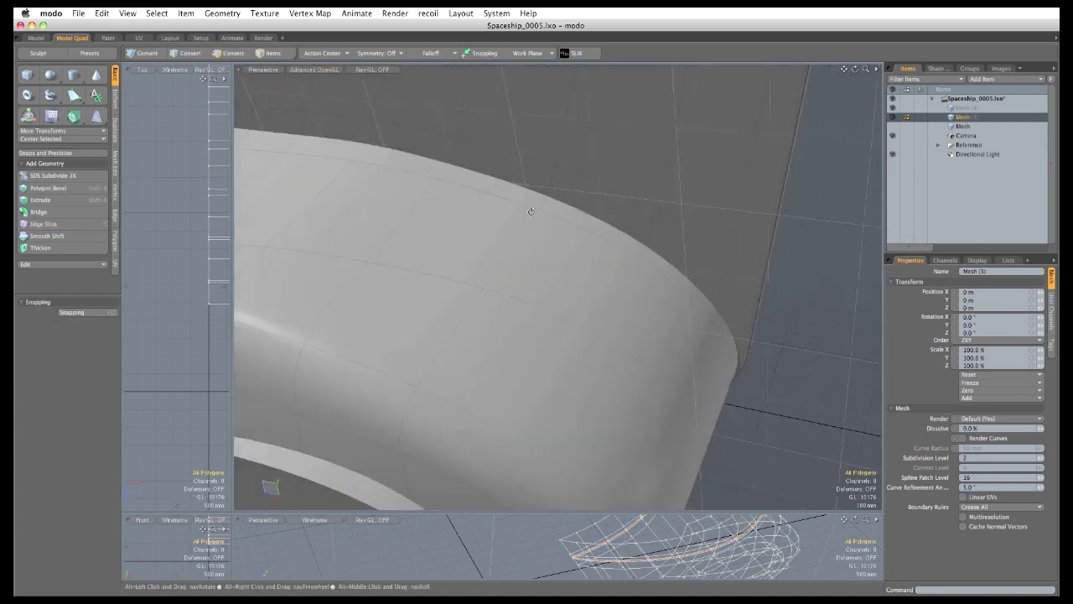
scroll(527, 342, "down", 4)
left_click_drag(527, 341, 587, 332, "alt")
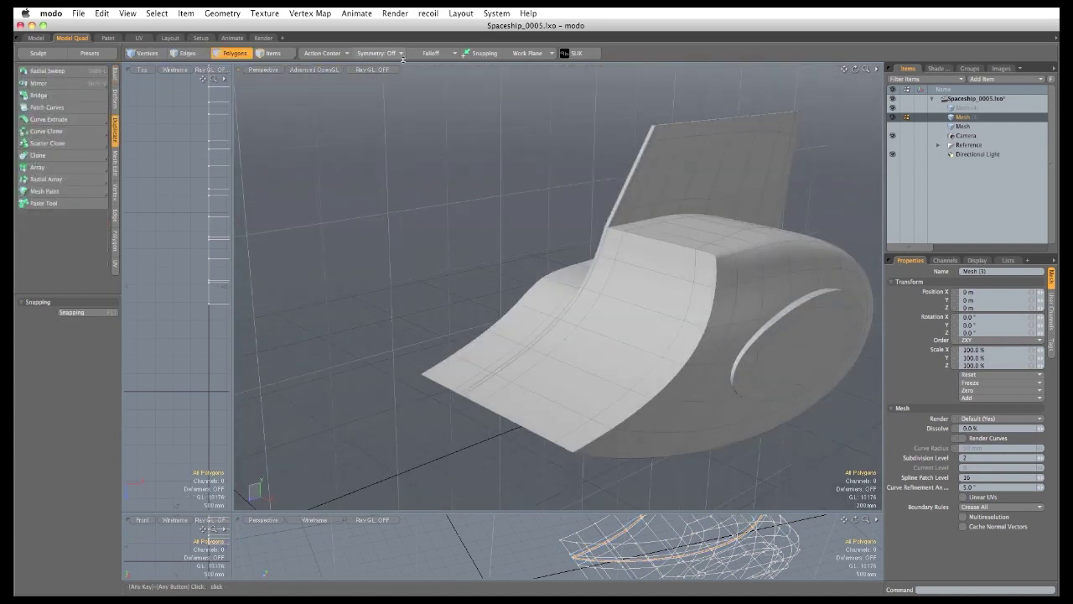
left_click(331, 55)
left_click(314, 99)
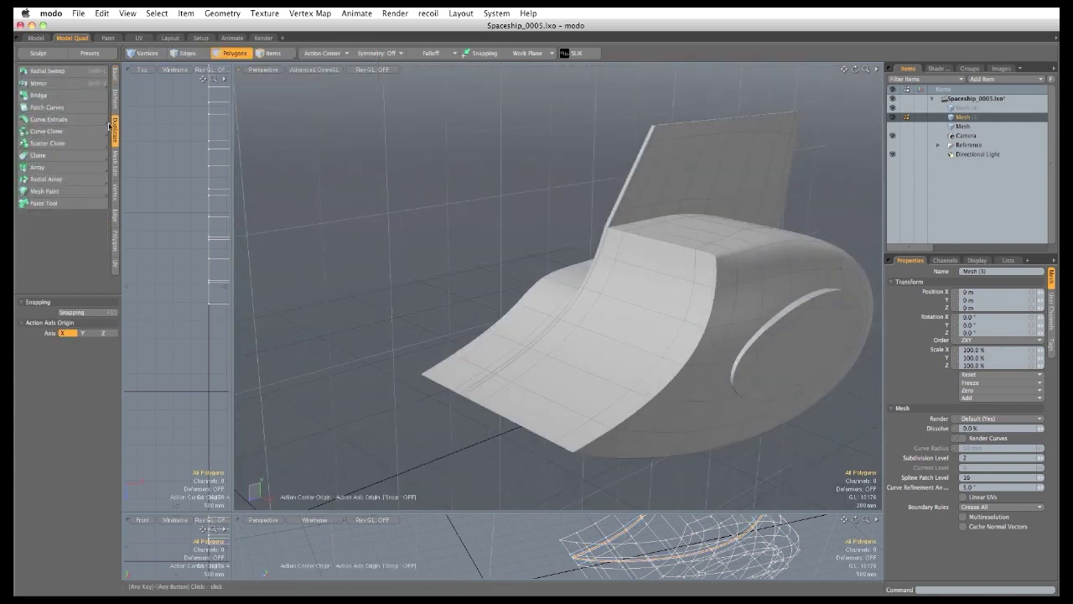
left_click(65, 86)
left_click(209, 391)
key("q")
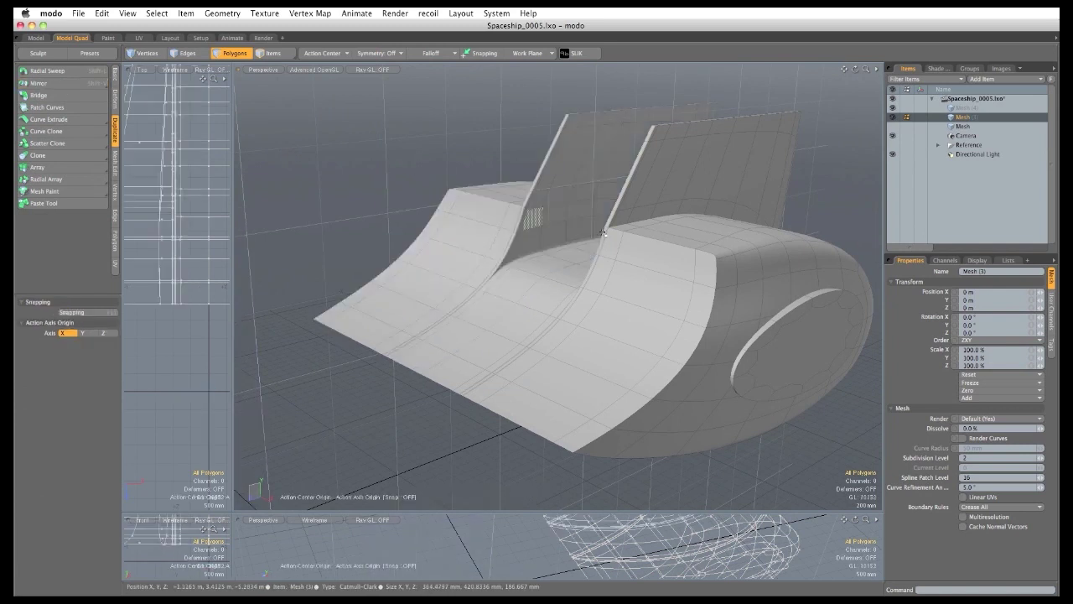
left_click(893, 126)
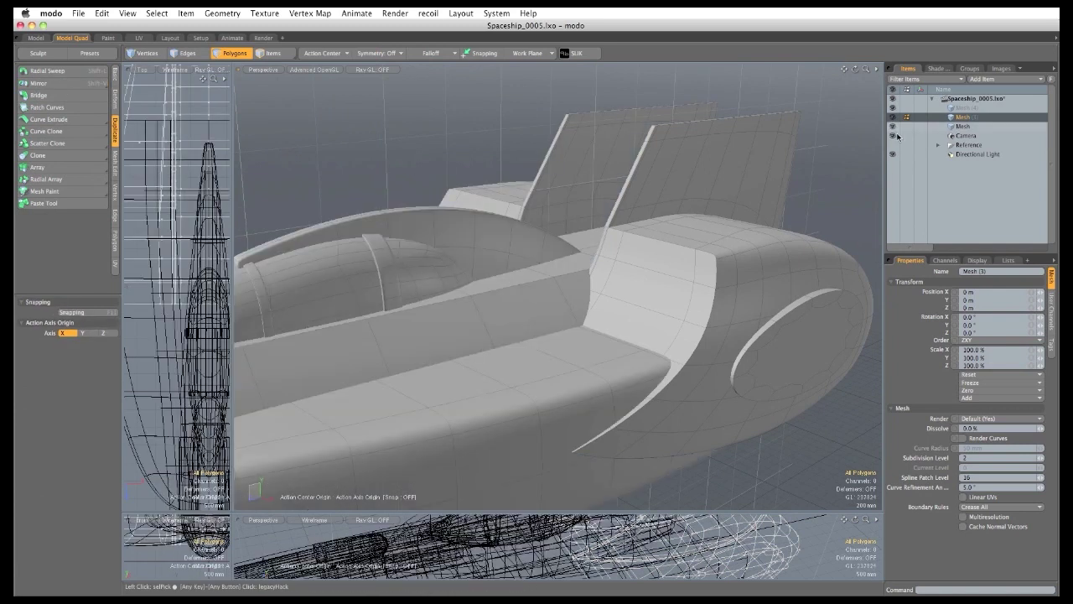
Move the polygon strip across the rear body's underside -70 mm in Y, with the origin action center turned off.
left_click_drag(767, 123, 519, 218, "alt")
left_click_drag(402, 394, 601, 319, "alt")
scroll(597, 311, "up", 6)
left_click_drag(442, 242, 619, 367, "alt")
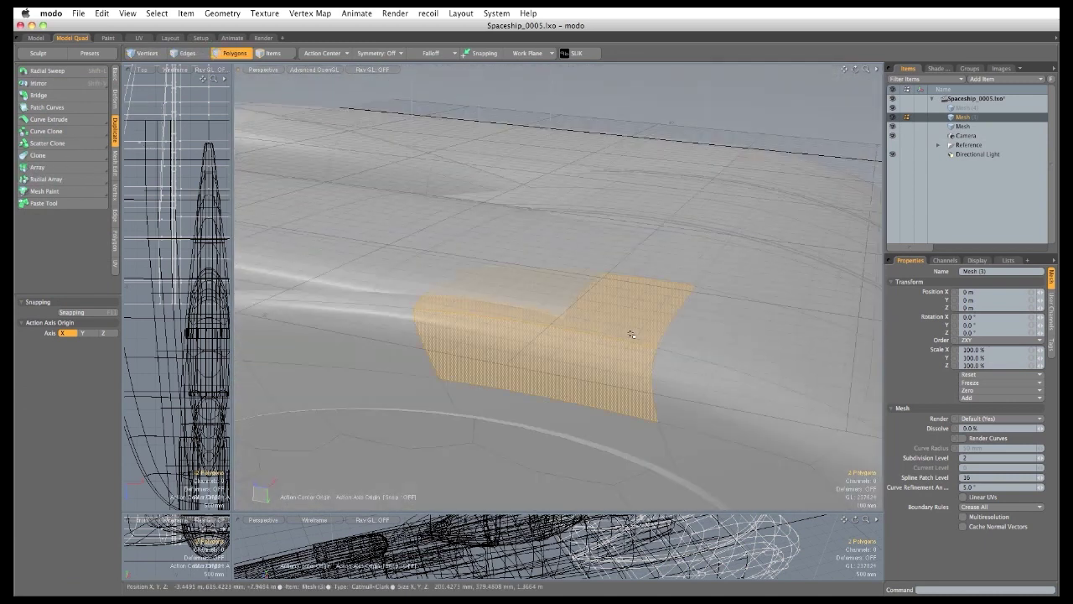
key("Up")
key("Up")
key("Up")
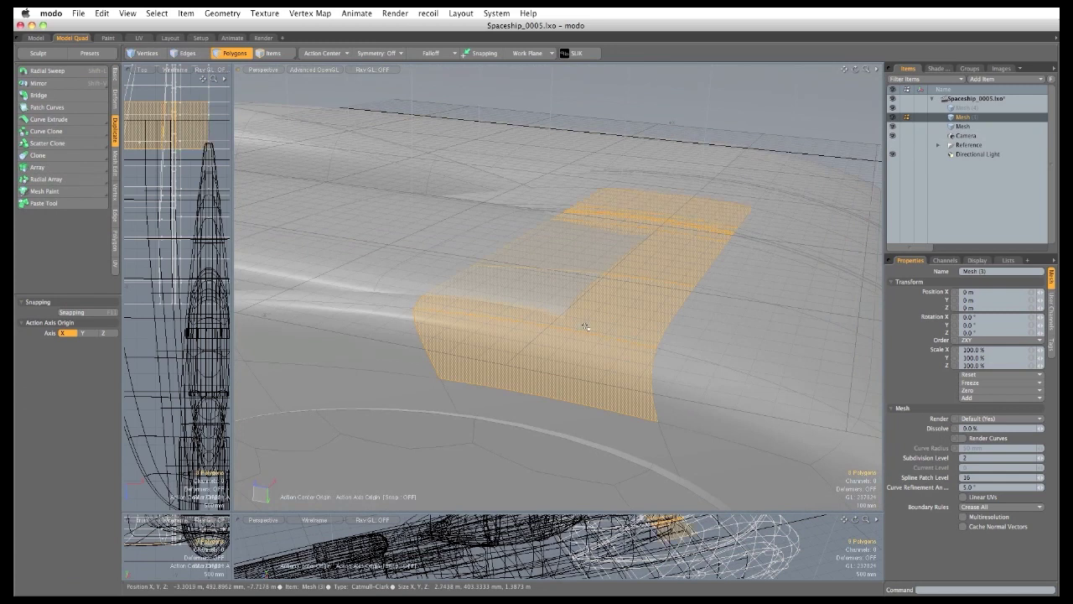
key("Up")
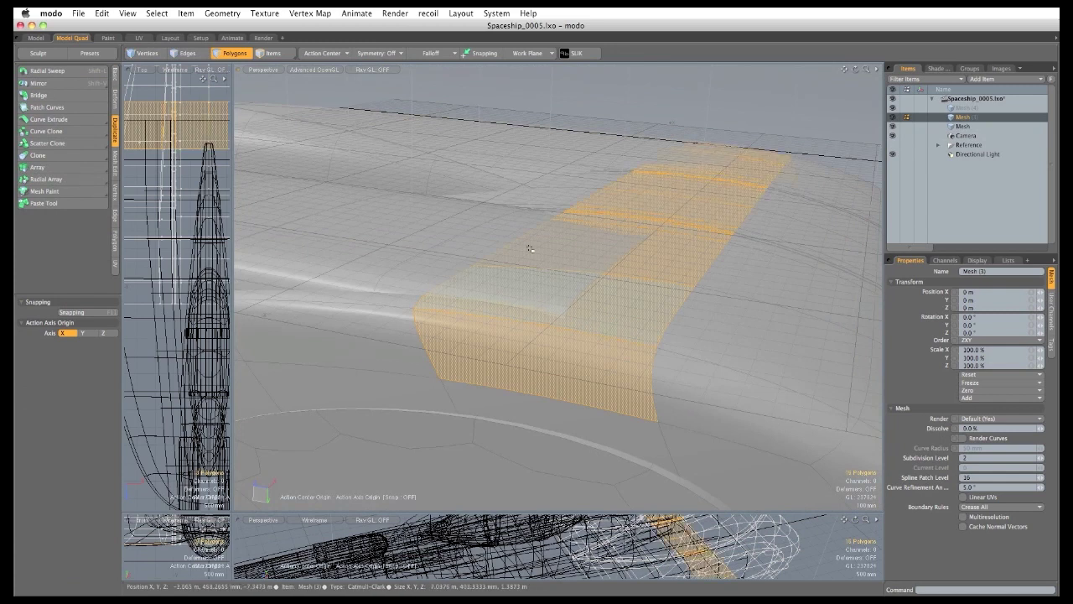
key("w")
left_click_drag(529, 248, 590, 315, "alt")
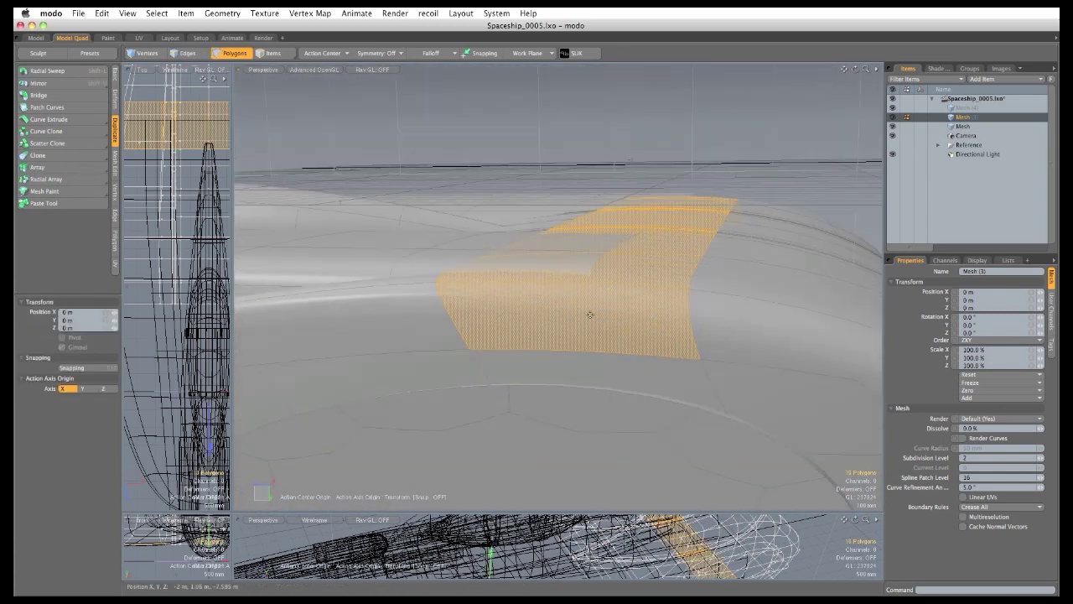
left_click(322, 53)
left_click(324, 100)
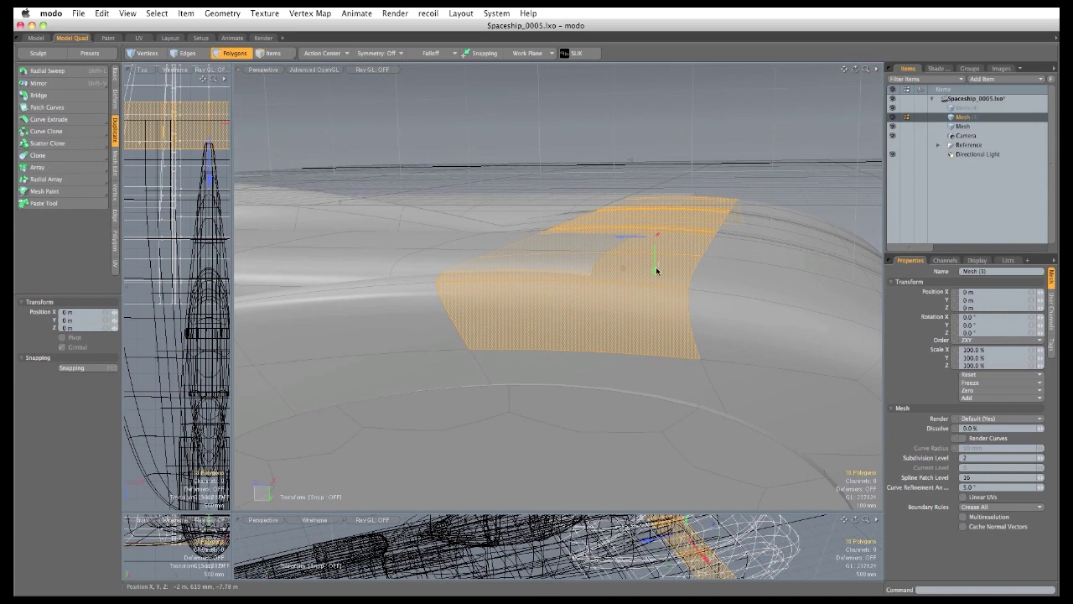
left_click_drag(654, 271, 654, 265)
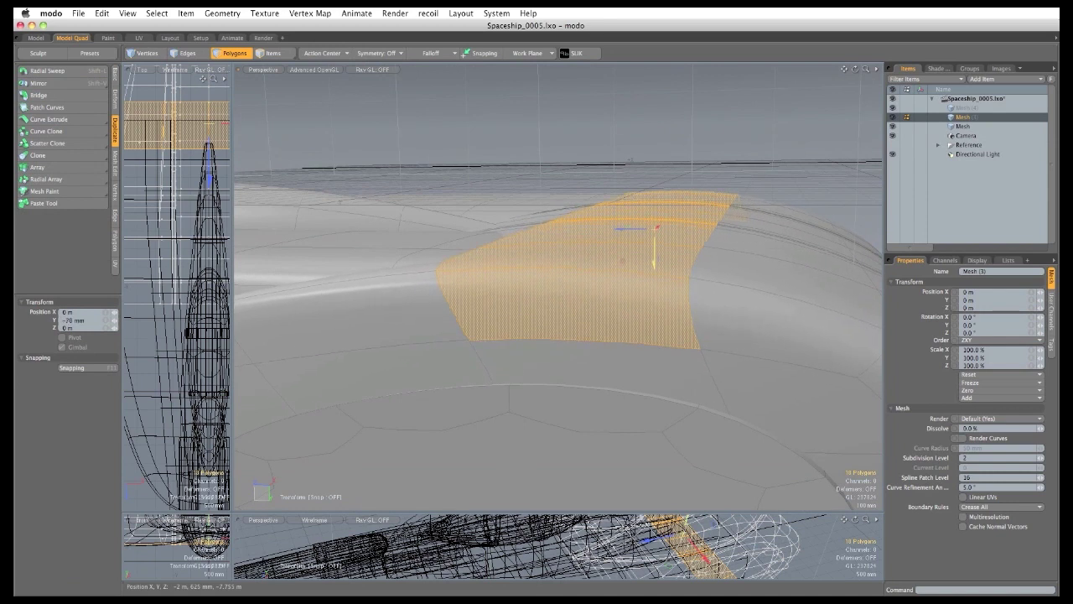
left_click_drag(630, 159, 626, 290, "alt")
scroll(625, 291, "down", 5)
key("space")
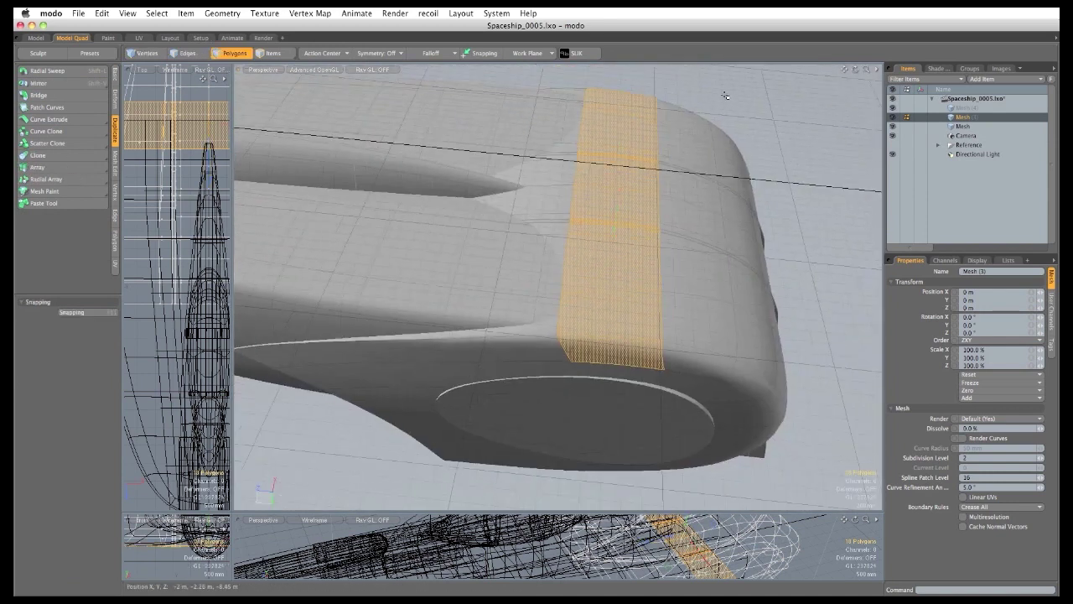
left_click(725, 94)
Draw a box about 2.18 m by 2.74 m by 2.76 m over the rear body, extending outward from the fin.
left_click_drag(812, 211, 536, 267, "alt")
left_click_drag(647, 161, 618, 145, "alt")
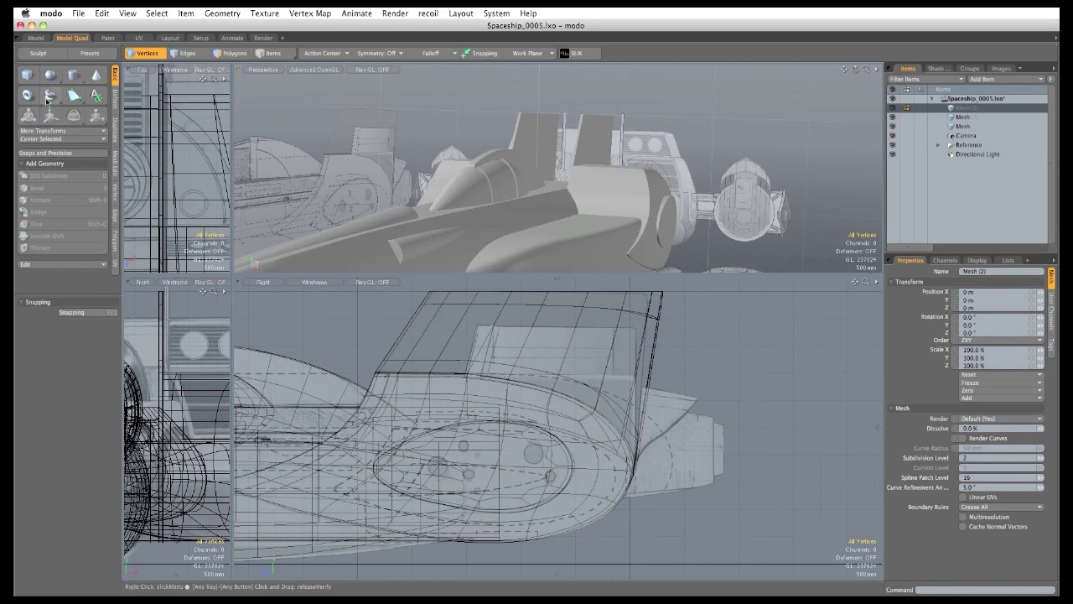
left_click(32, 79)
mouse_move(477, 326)
left_mouse_down()
mouse_move(533, 460)
mouse_move(628, 477)
left_mouse_up()
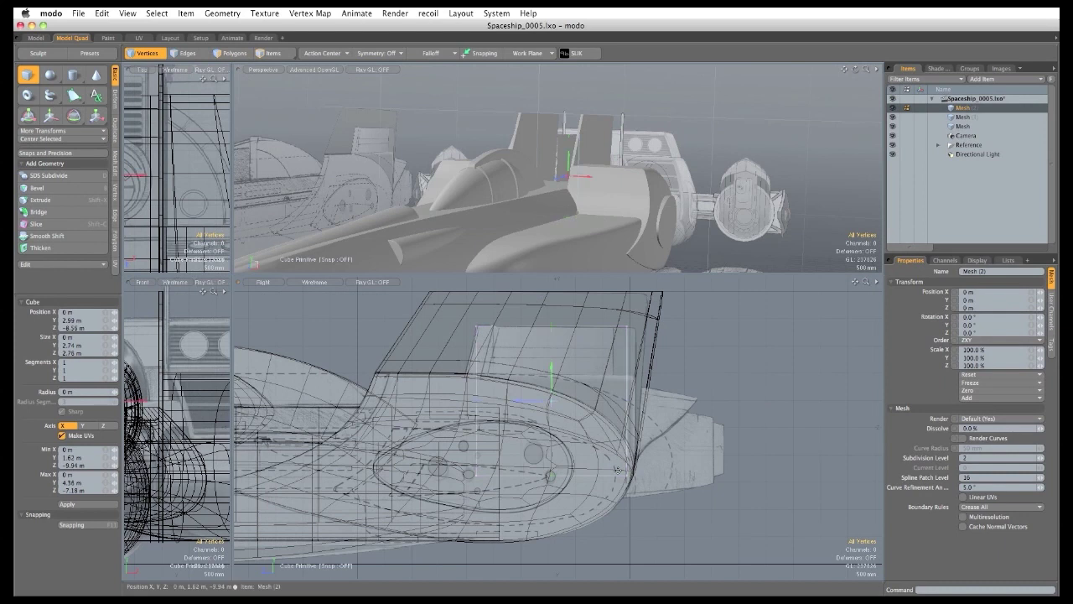
left_click_drag(233, 274, 570, 176)
left_click_drag(285, 351, 347, 355)
scroll(406, 476, "up", 4)
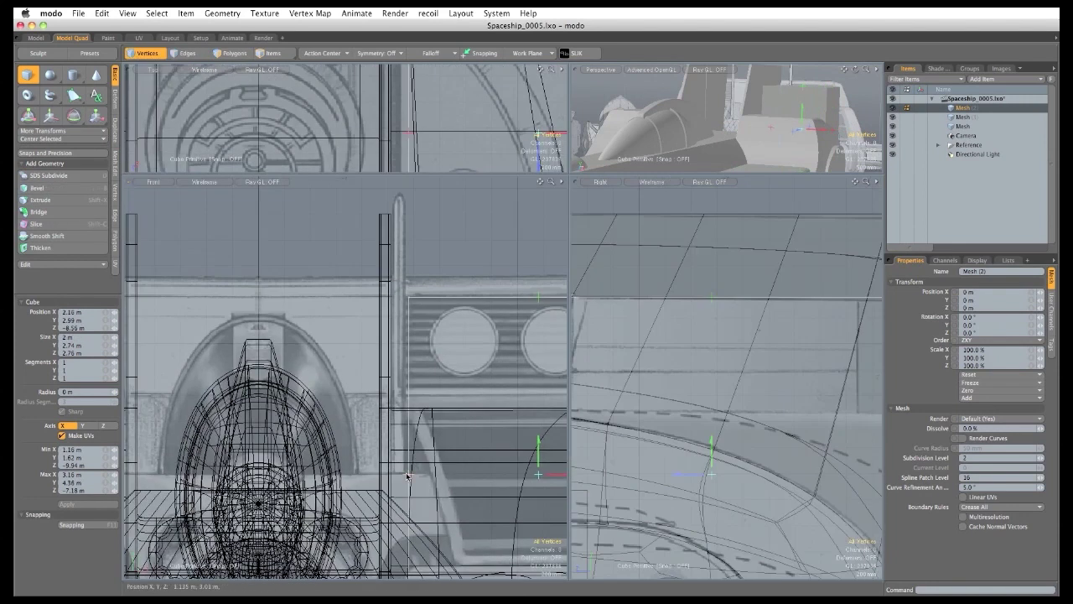
left_click_drag(407, 476, 386, 474)
left_click_drag(449, 441, 424, 370, "ctrl+alt")
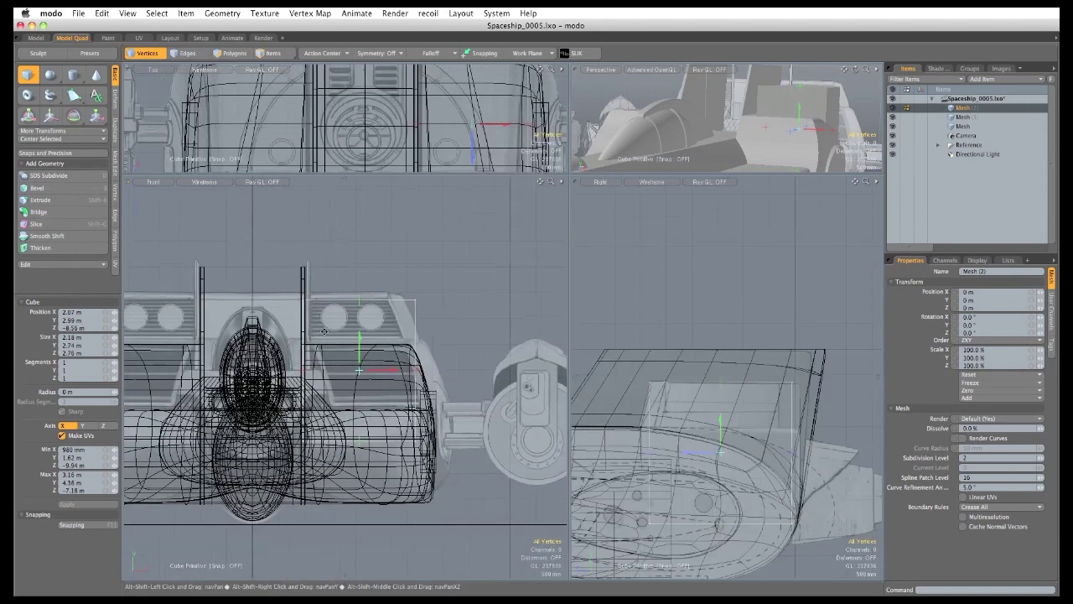
key("space")
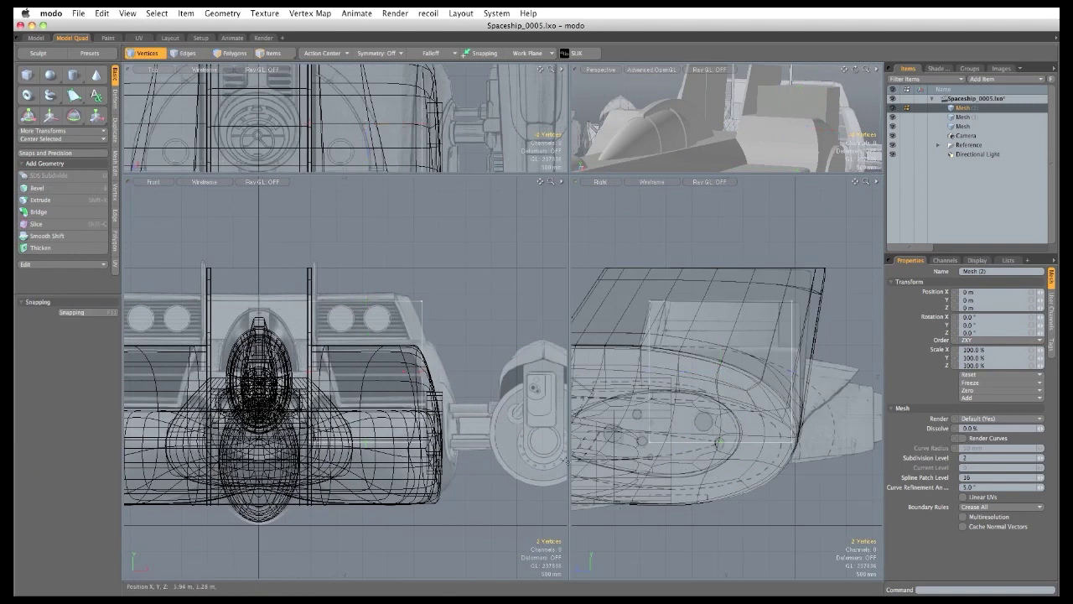
Move the box's two lower front vertices 740 mm forward in Z to slope its front face.
left_click_drag(567, 461, 391, 457)
key("w")
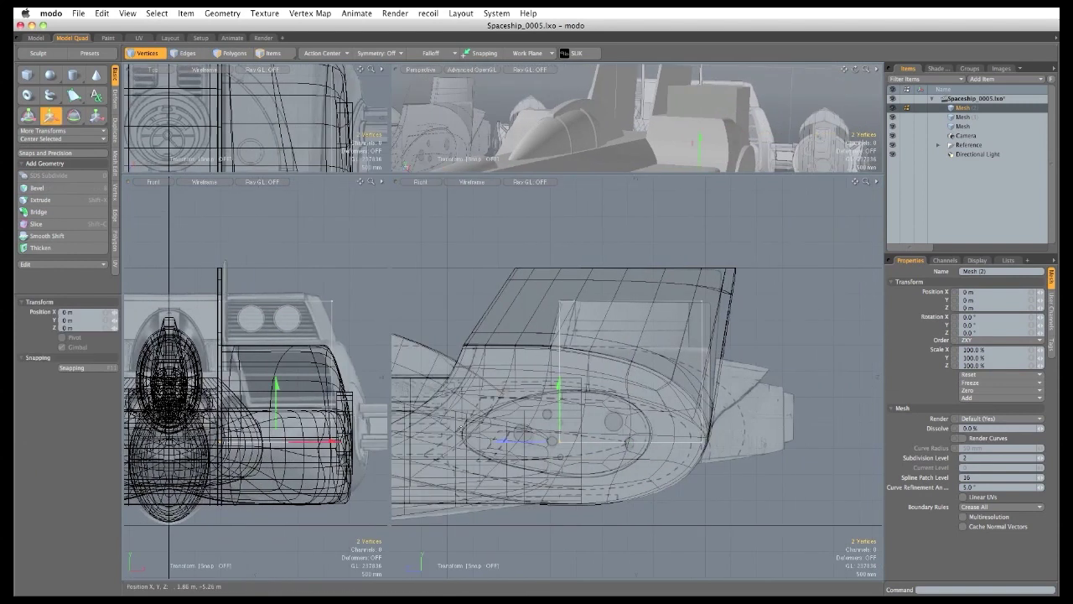
left_click_drag(498, 444, 467, 442)
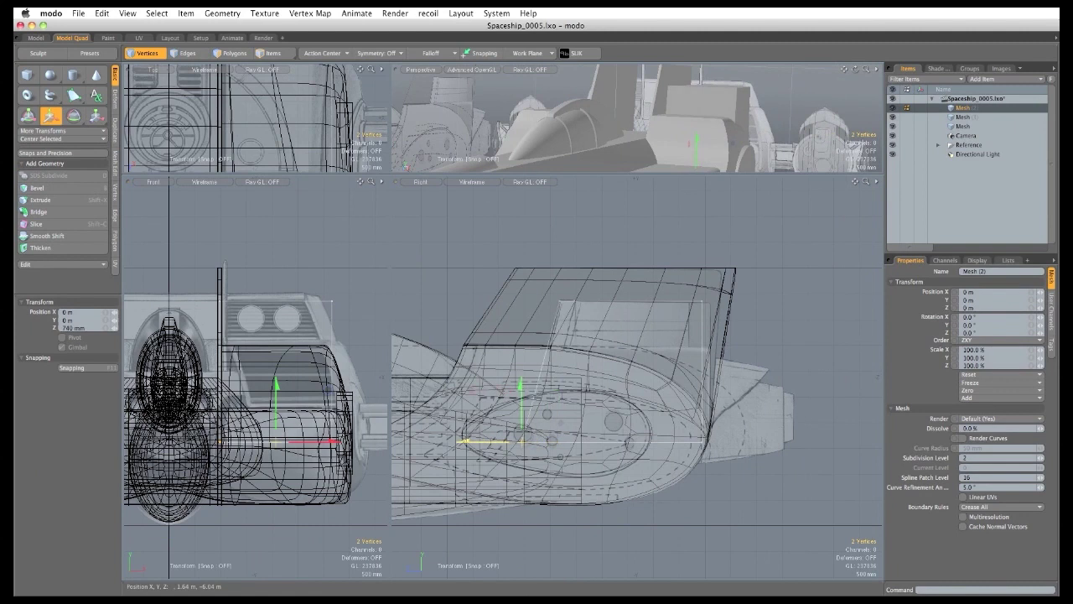
key("space")
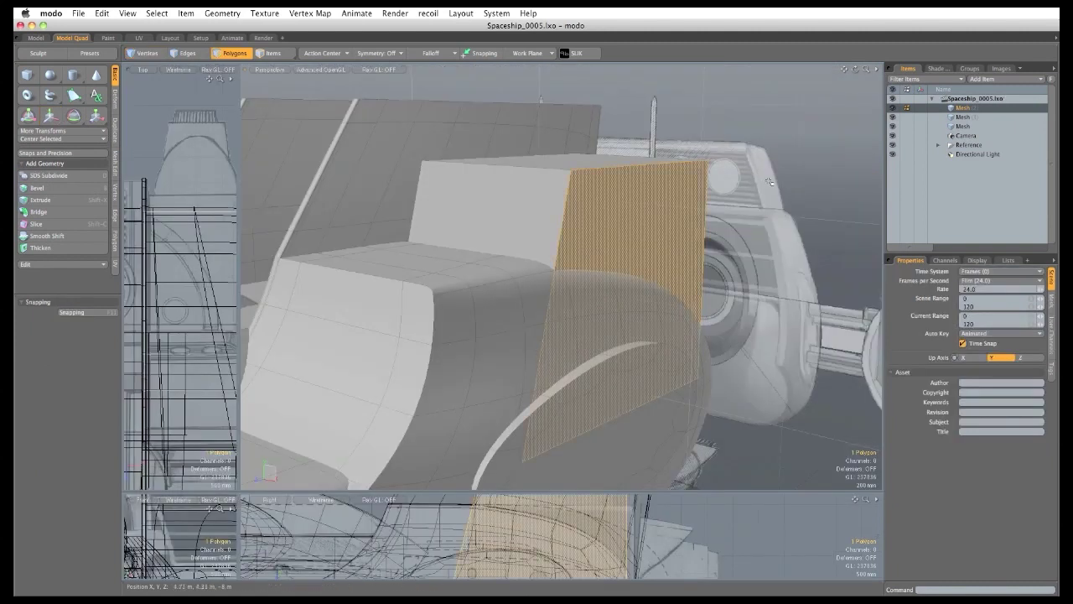
Cut the box's sides with a uniform Loop Slice of count 4, using its outer and front faces.
left_click_drag(608, 267, 673, 251, "alt")
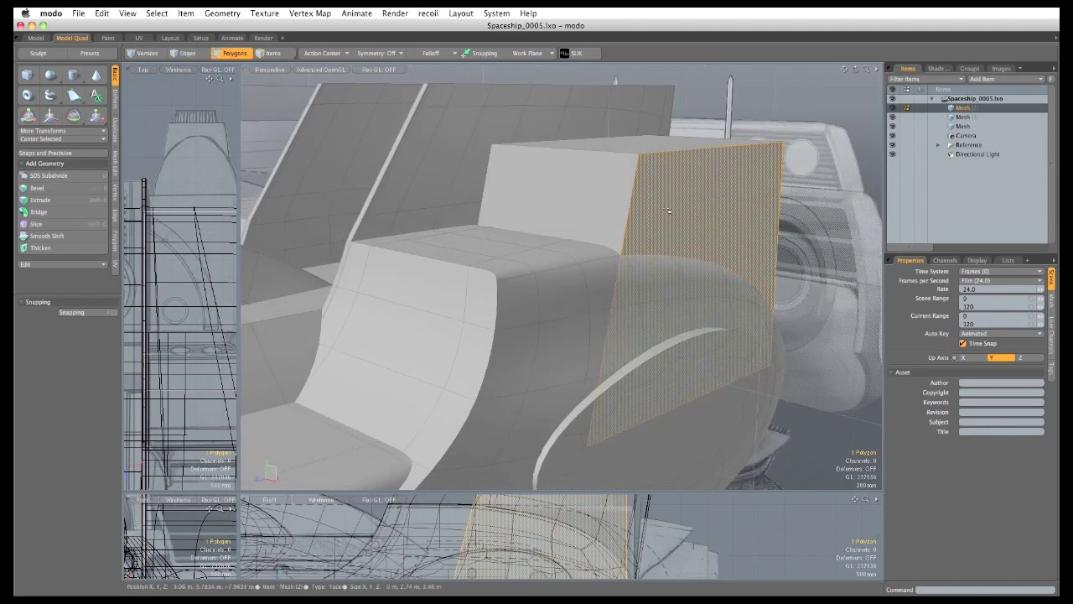
left_click(615, 211, "shift")
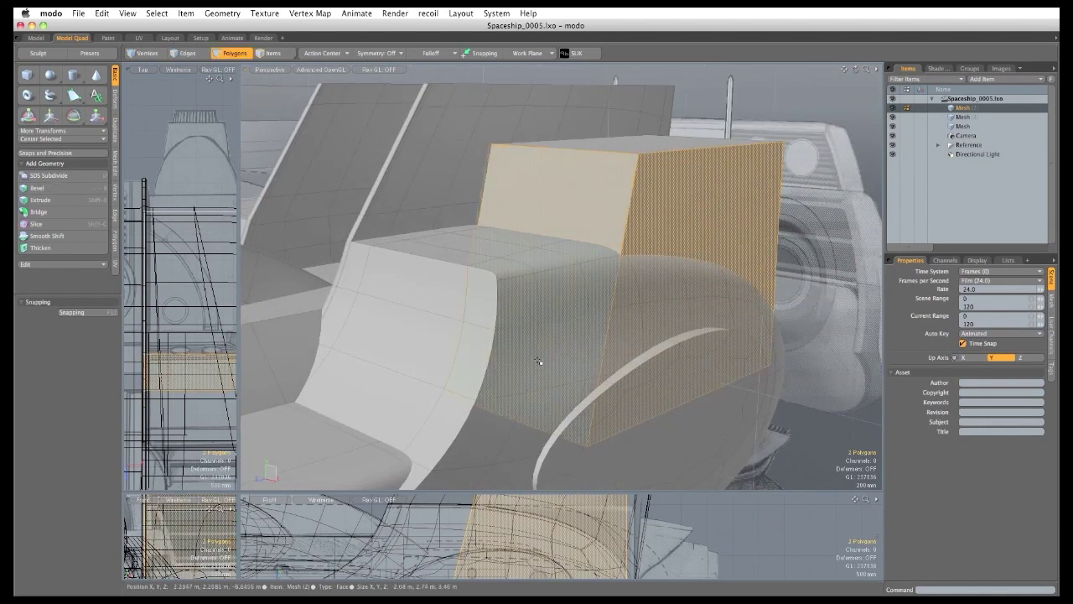
key("alt+c")
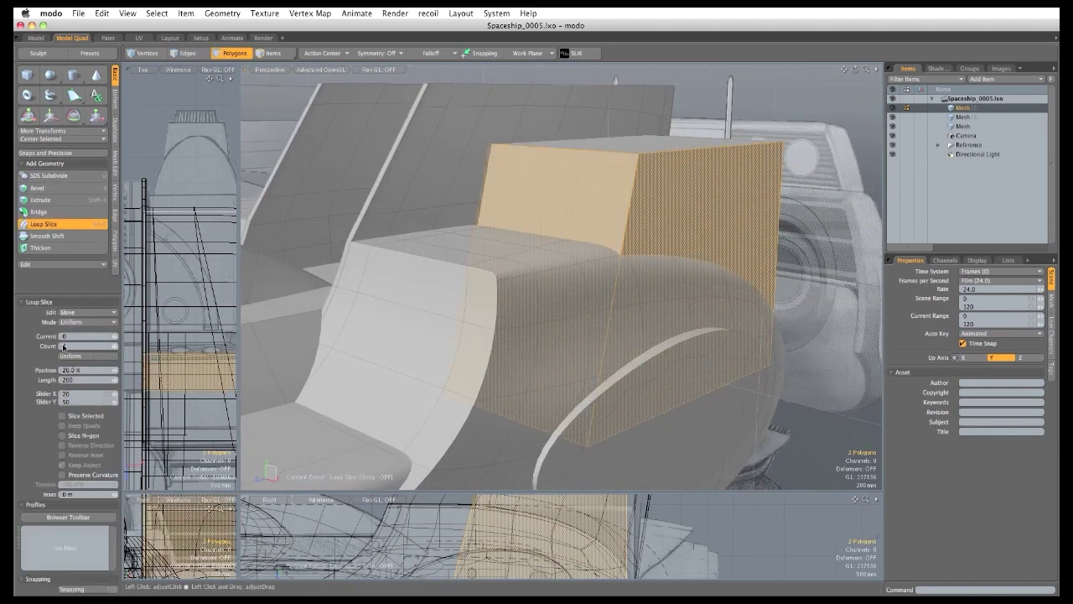
left_click(744, 440)
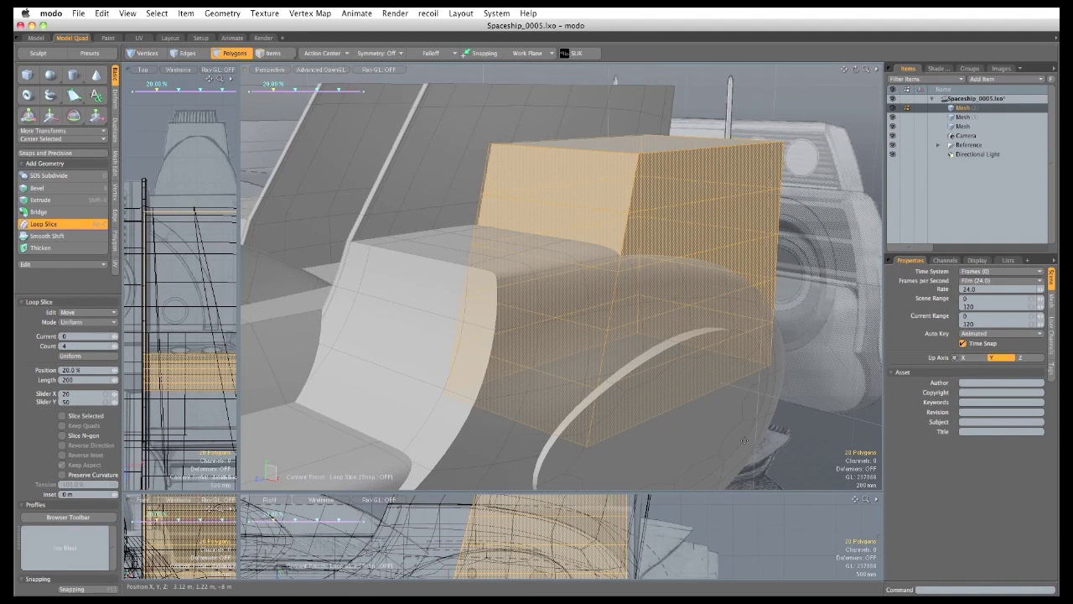
key("space")
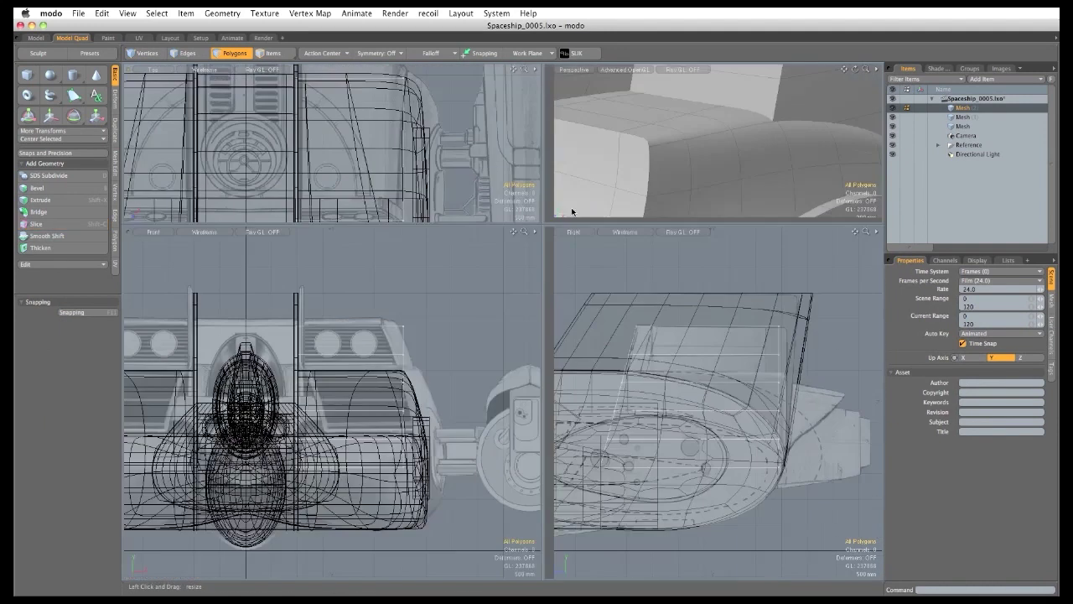
Taper the box's outer side inward -440 mm in X with an Ease-Out linear falloff from Y 4.4 m down to 2.52 m.
left_click_drag(571, 211, 675, 174)
right_click_drag(496, 471, 416, 269)
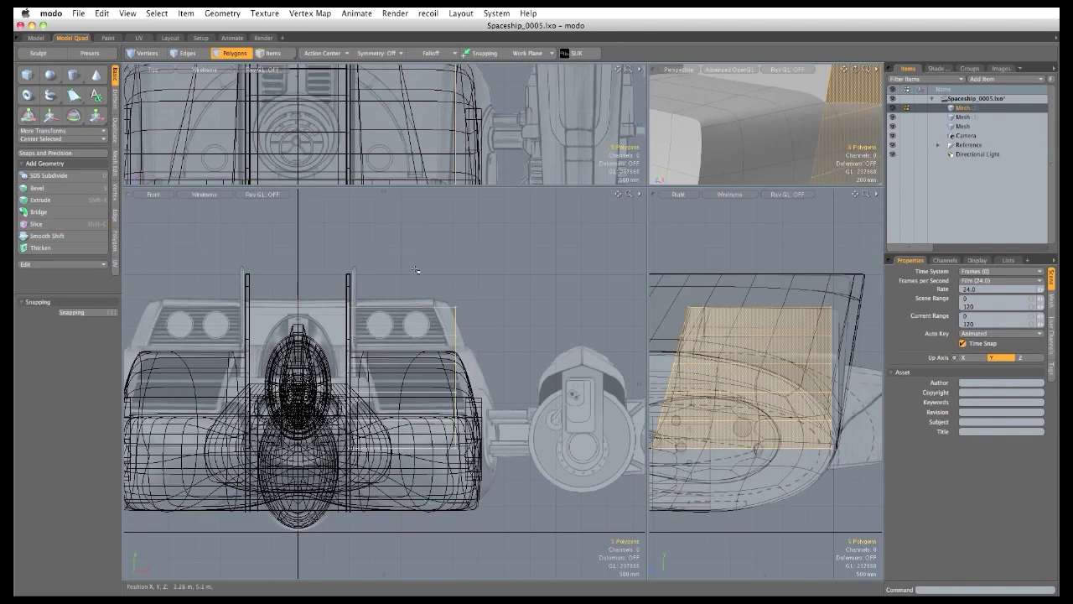
left_click(436, 53)
left_click(433, 109)
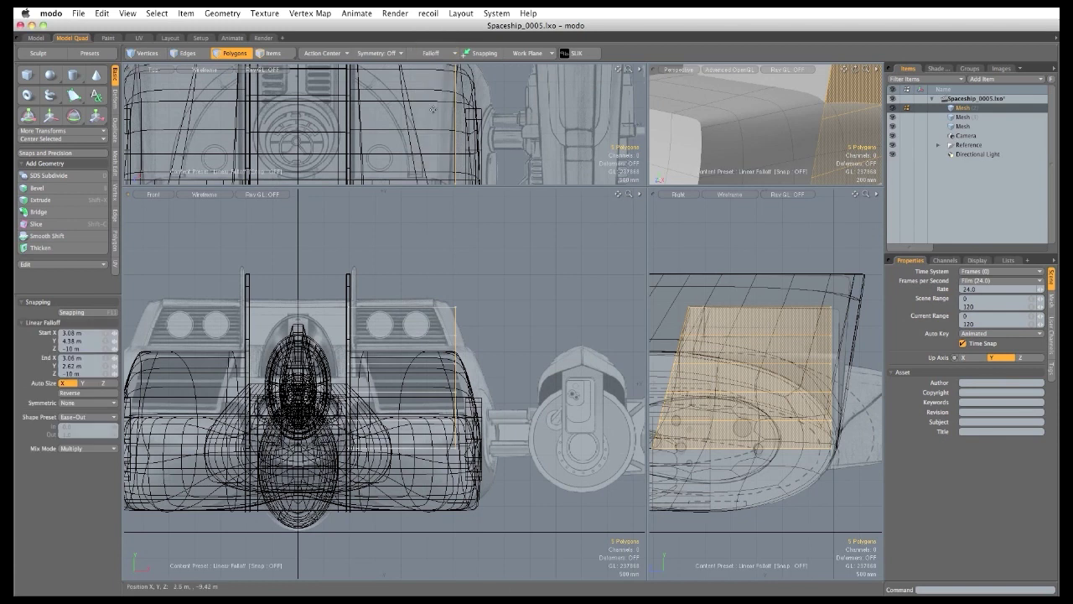
left_click_drag(456, 397, 457, 402)
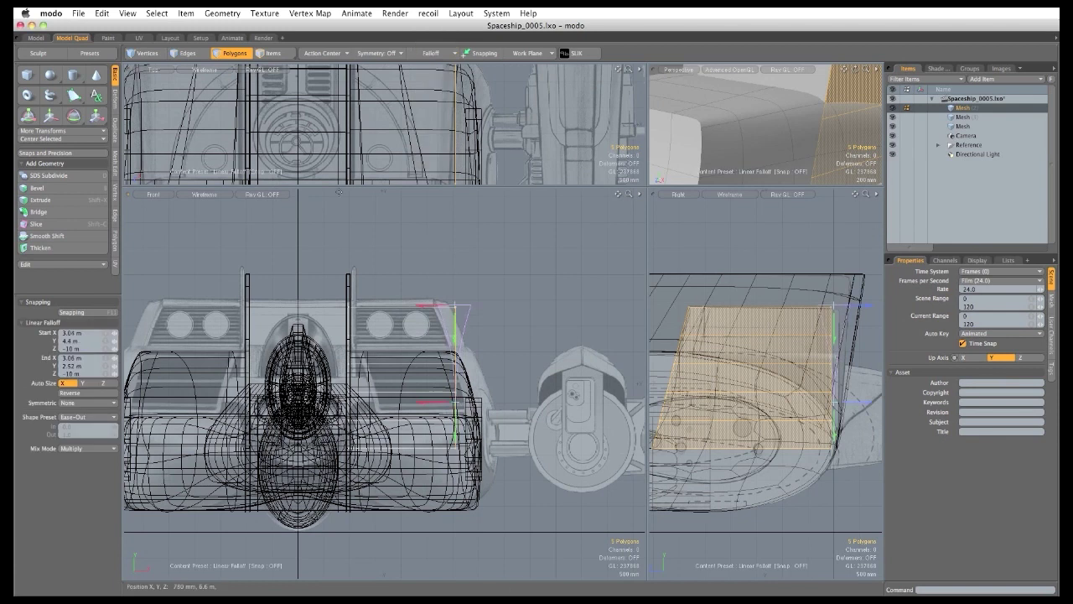
key("w")
left_click_drag(510, 378, 490, 377)
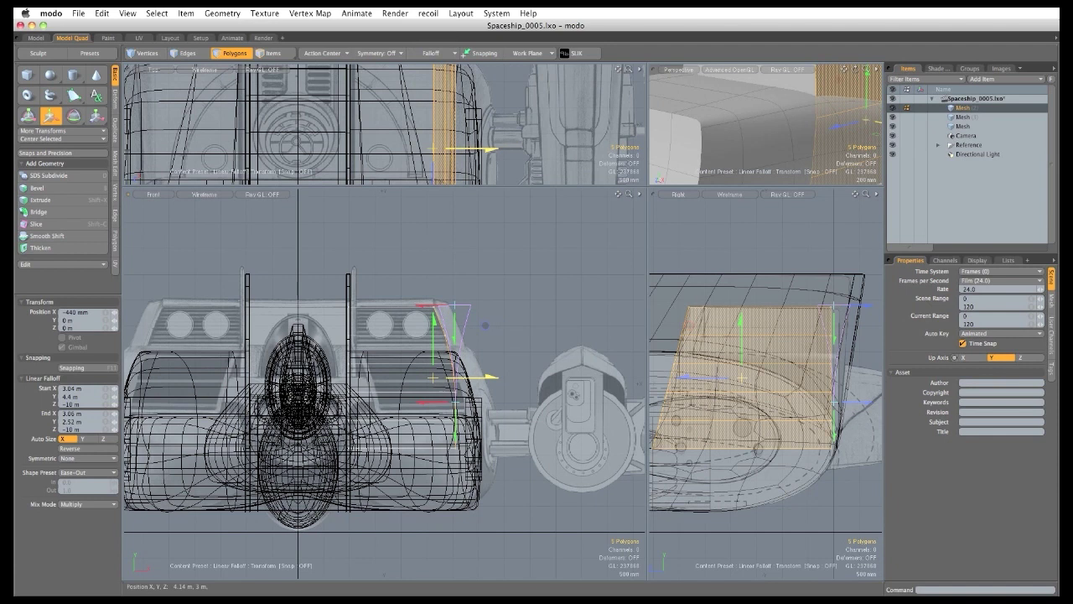
key("space")
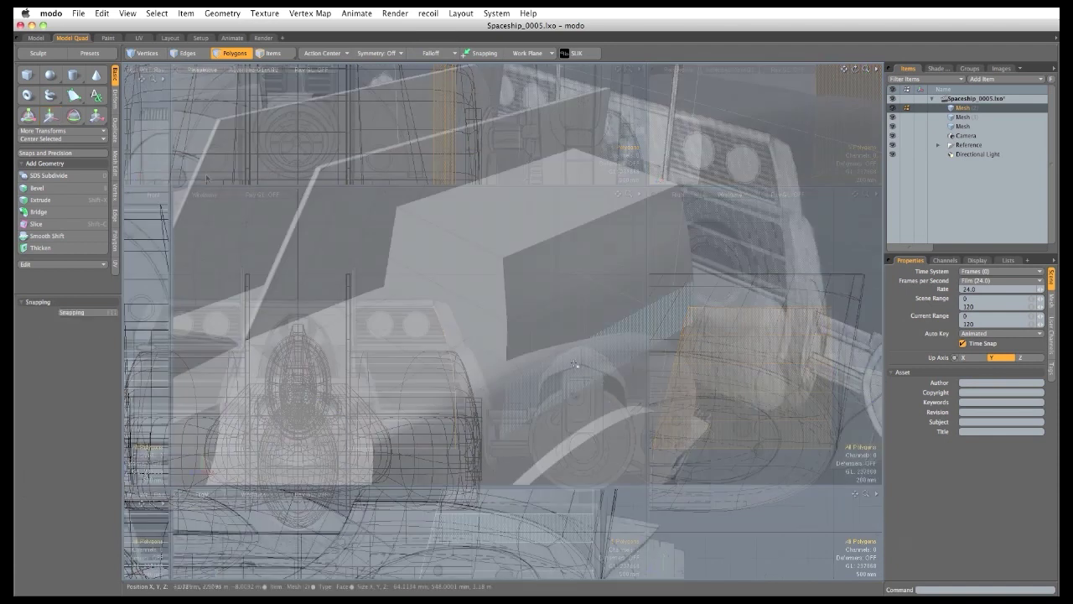
Cut the box with a symmetric Loop Slice of count 2 across its top and upper outer faces.
left_click_drag(422, 321, 406, 305, "alt")
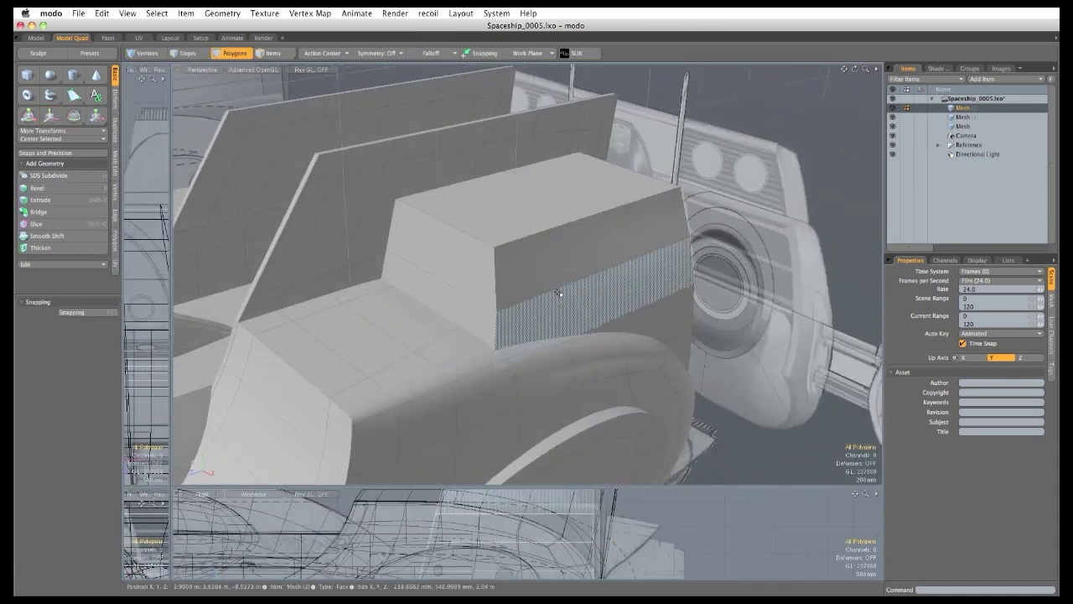
left_click(581, 247)
left_click(575, 208, "shift")
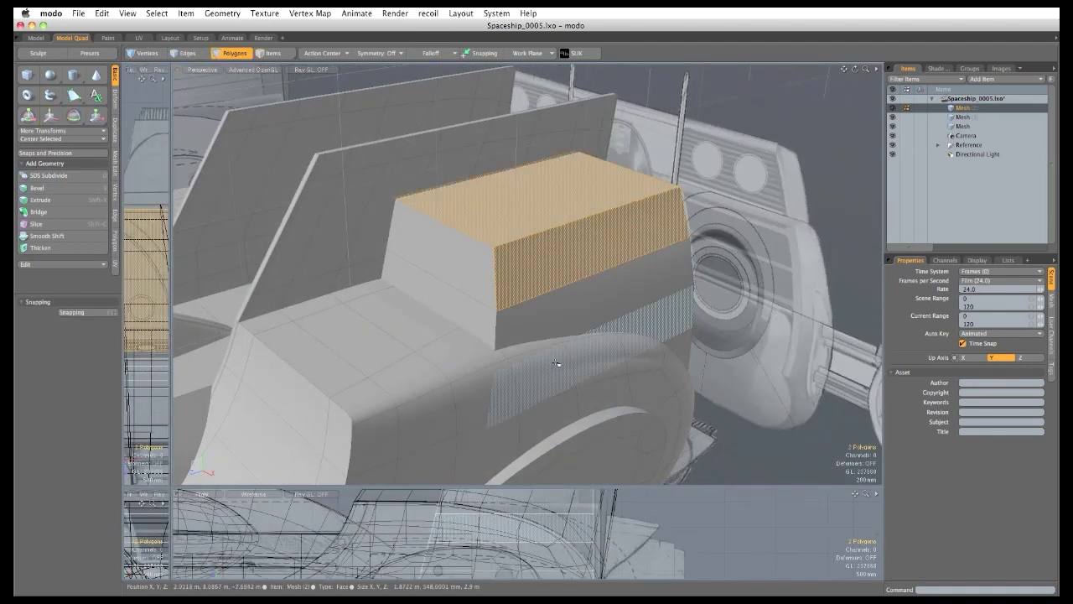
key("alt+c")
left_click(113, 346)
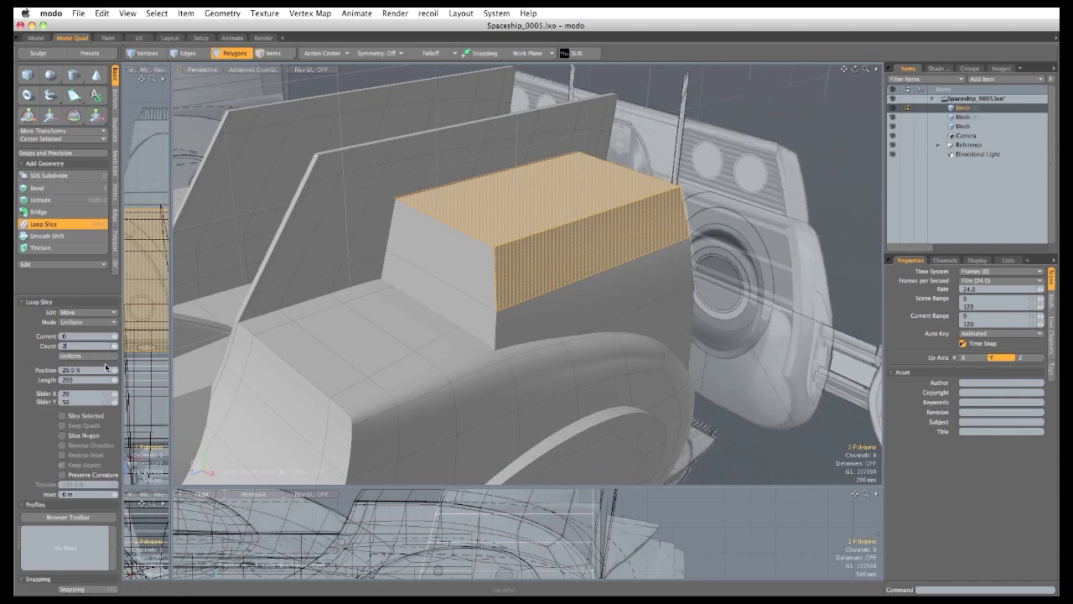
left_click(112, 346)
left_click(98, 322)
left_click(98, 333)
left_click(493, 320)
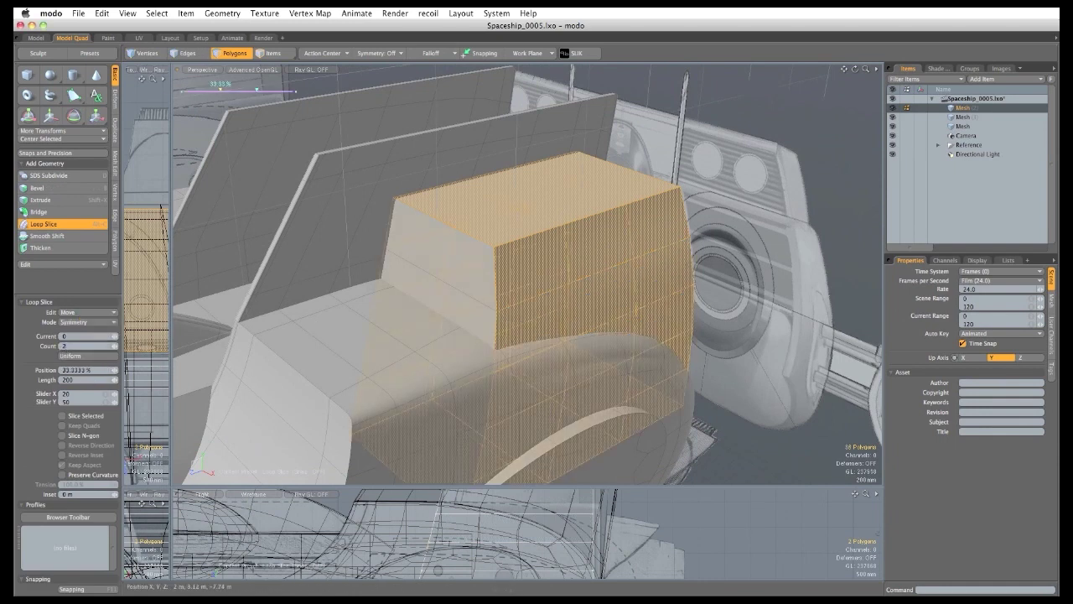
key("space")
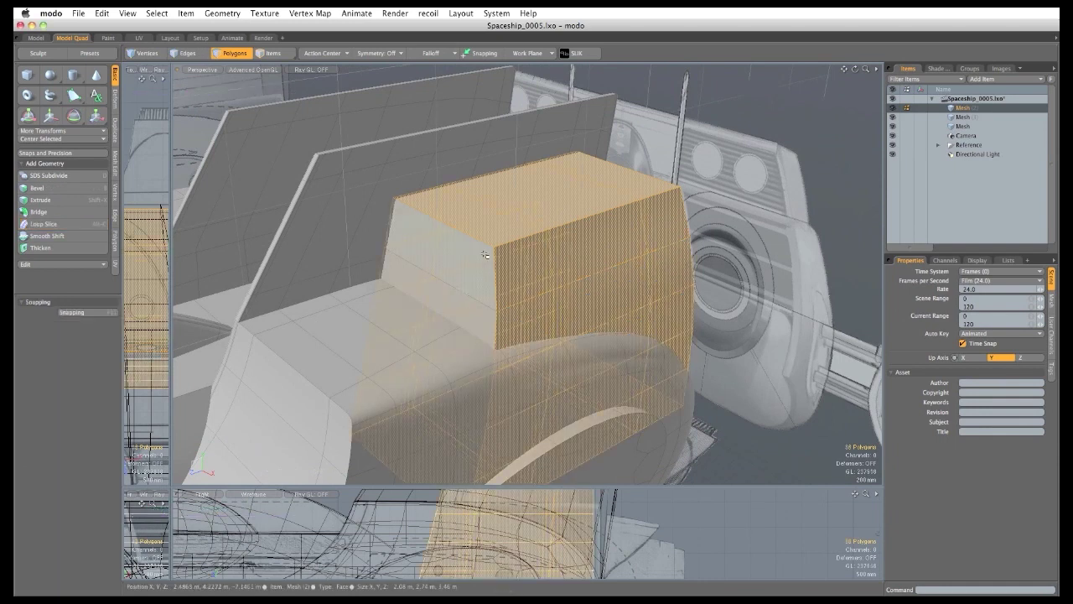
Loop Slice the box through its front face with two symmetric cuts and convert the box to a subdivision surface.
left_click(475, 235)
key("alt+c")
left_click_drag(461, 315, 447, 314)
key("space")
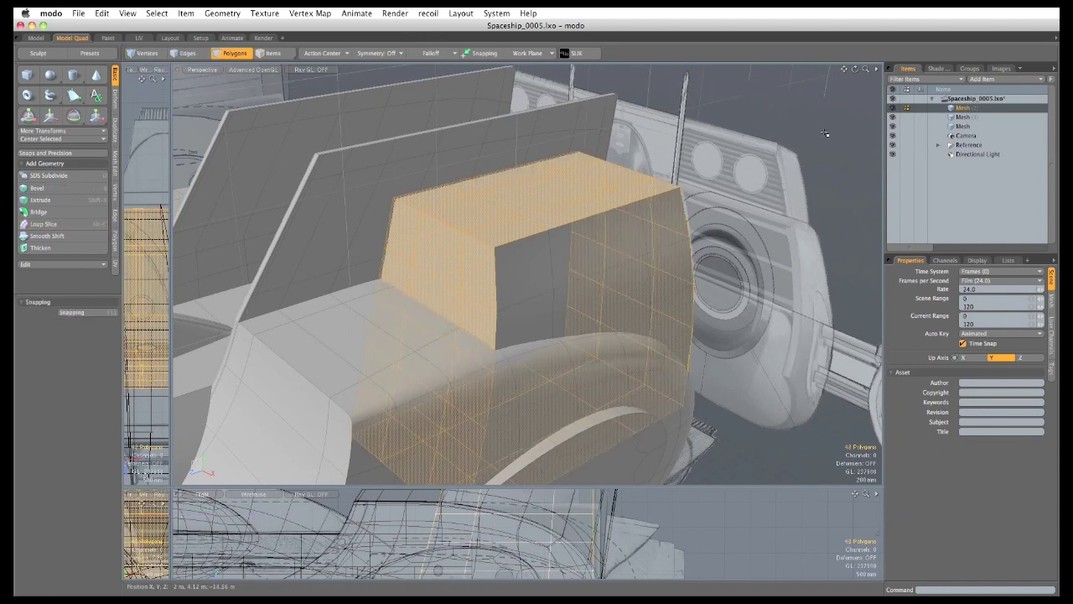
left_click(805, 125)
key("Tab")
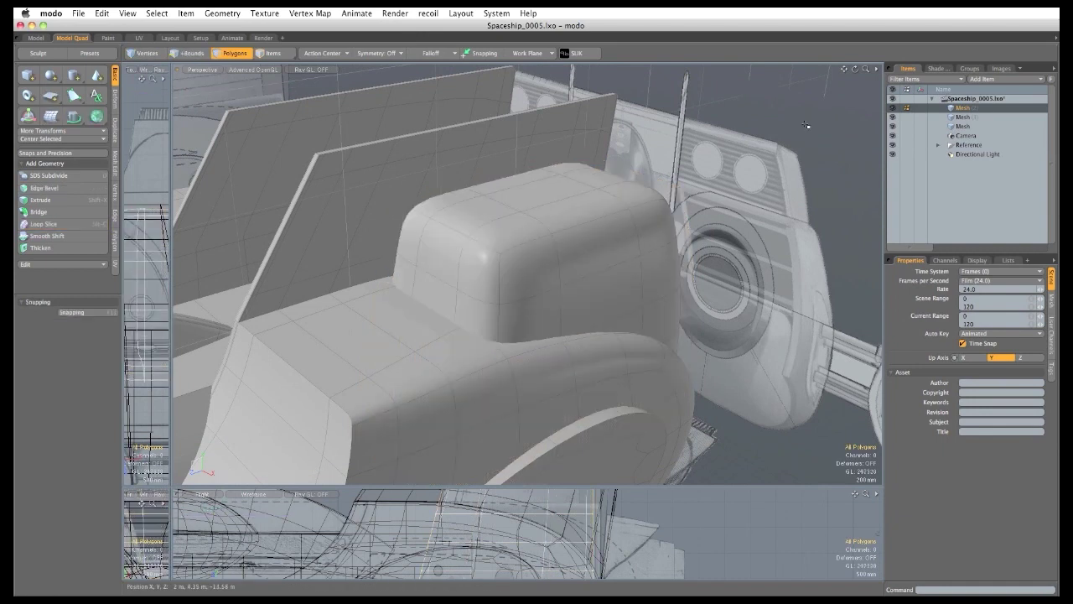
Sharpen the housing's front edge loop with a vertex map weight of 20%.
left_click_drag(641, 355, 435, 245, "alt")
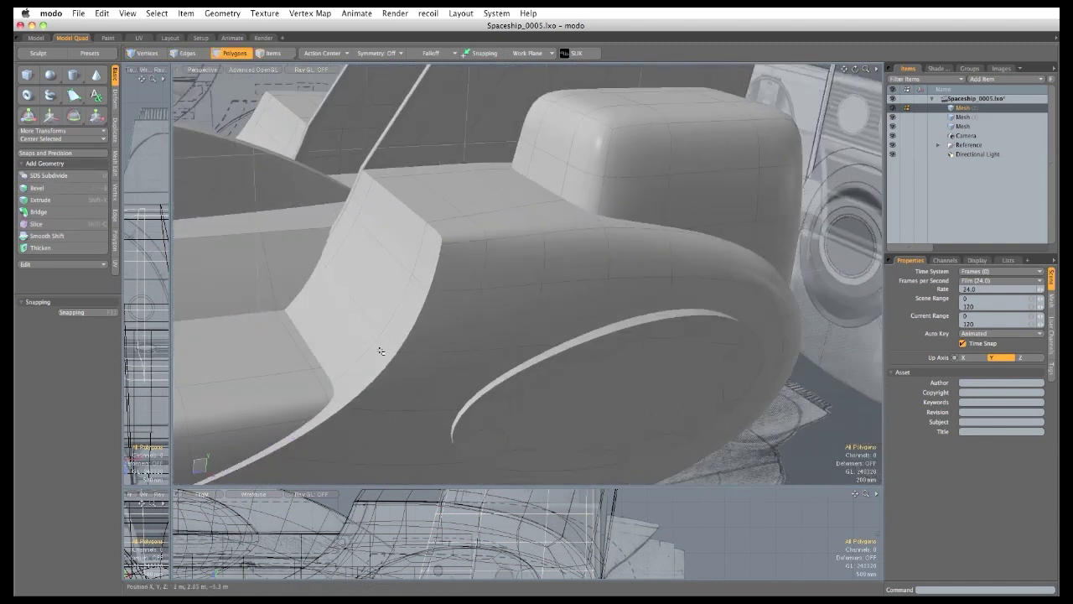
left_click_drag(536, 272, 725, 362, "alt")
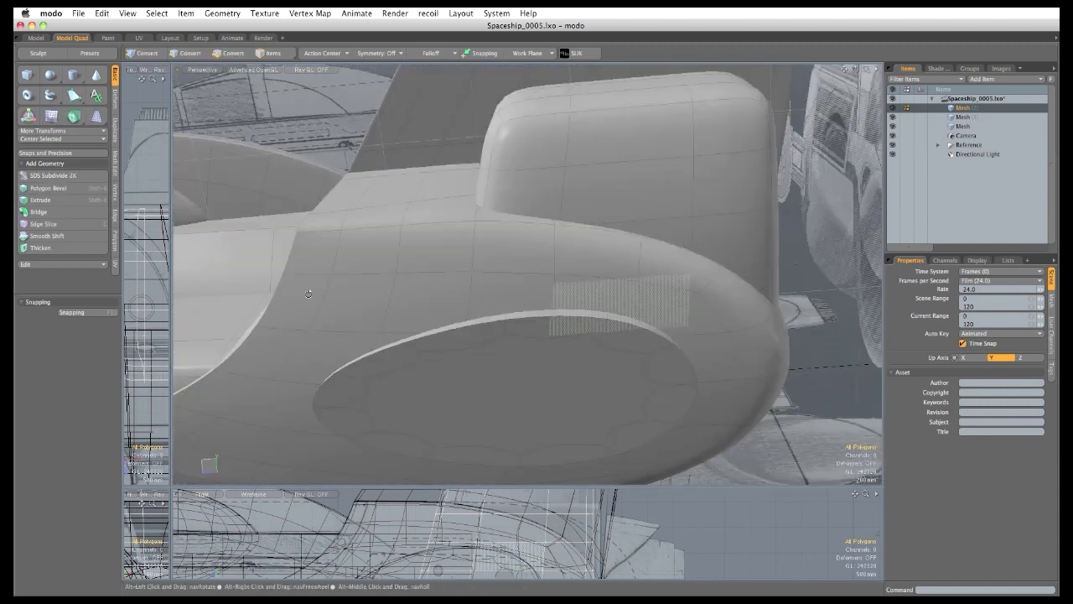
left_click_drag(622, 303, 531, 234, "alt")
key("2")
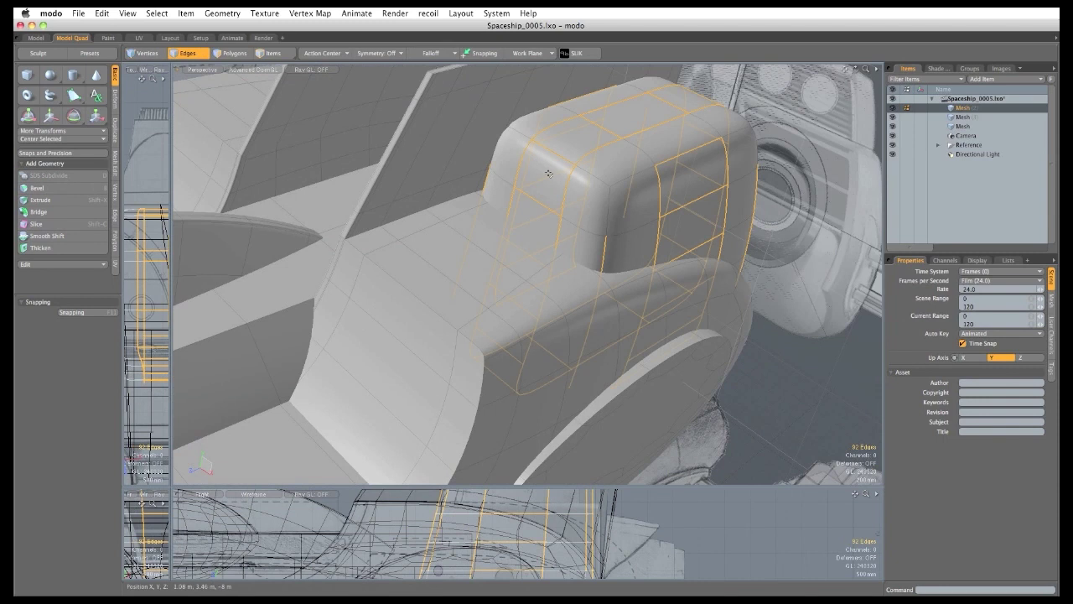
double_click(548, 150)
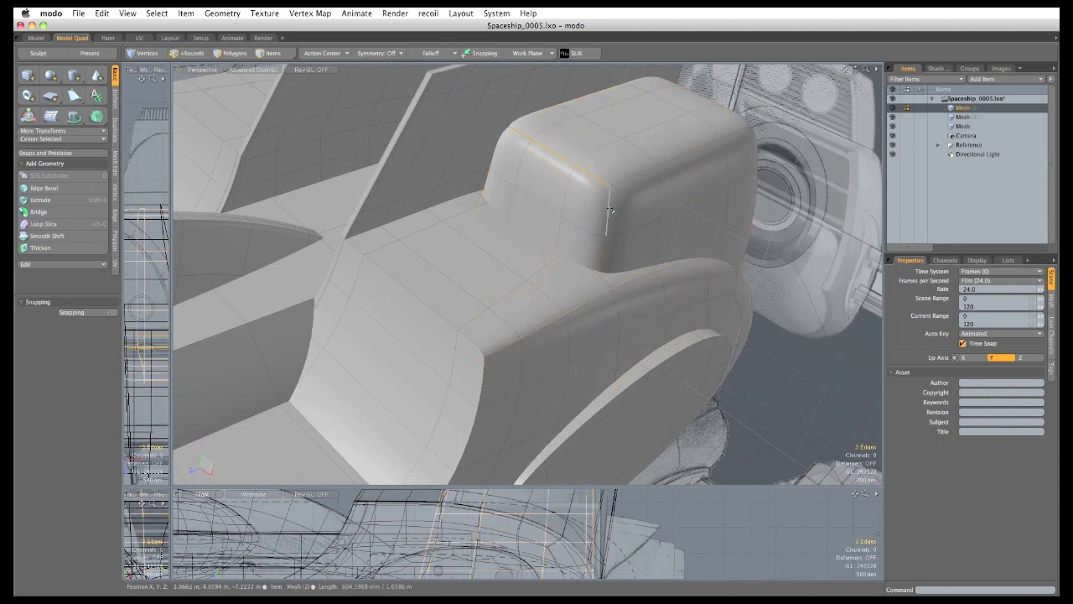
left_click_drag(506, 283, 461, 291, "alt")
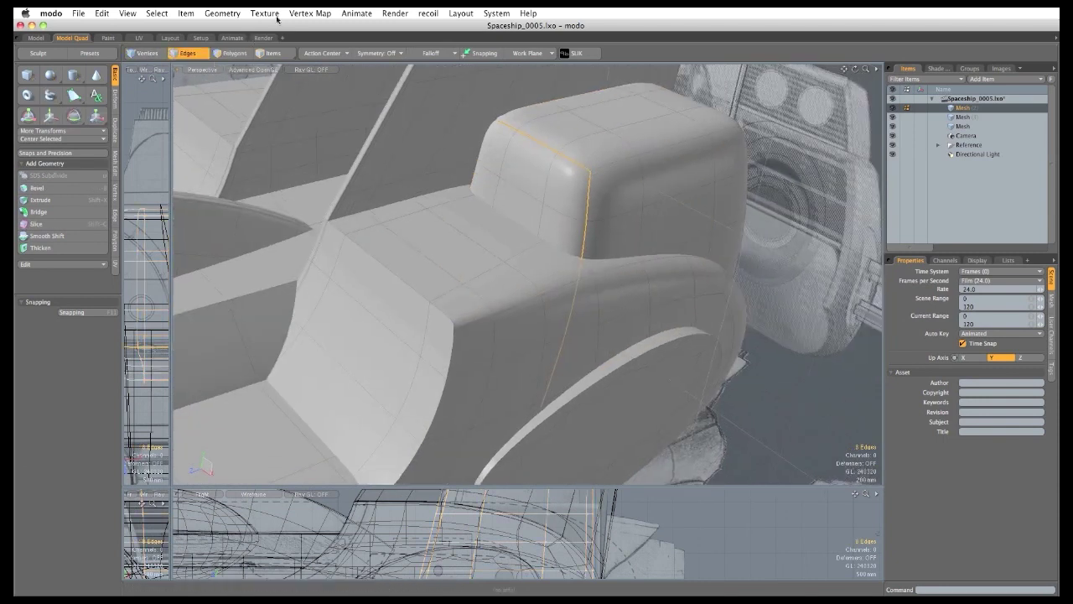
left_click(310, 13)
left_click(310, 306)
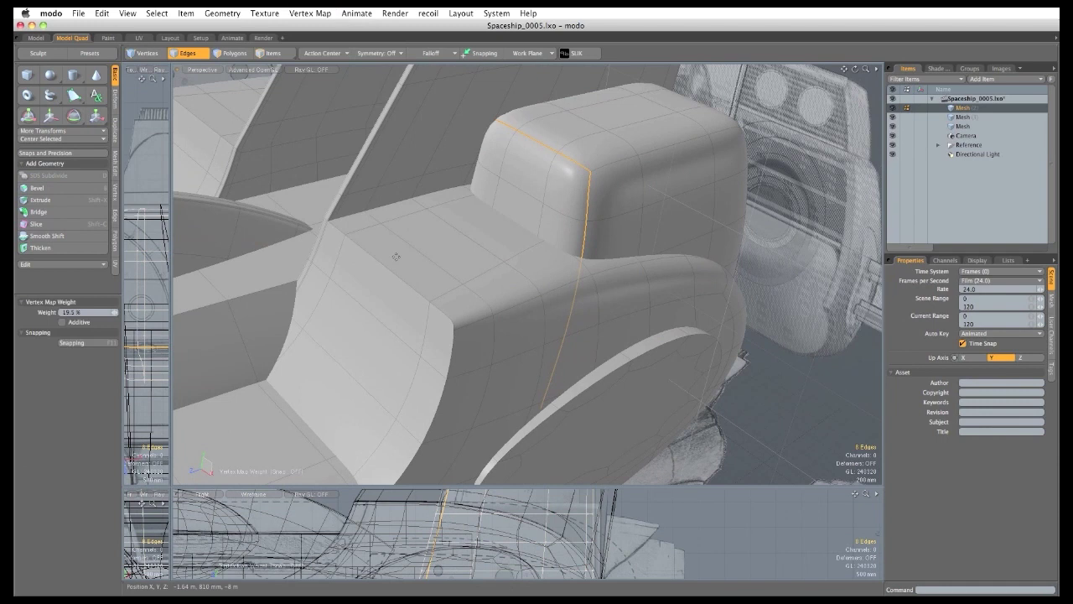
left_click_drag(396, 257, 394, 262)
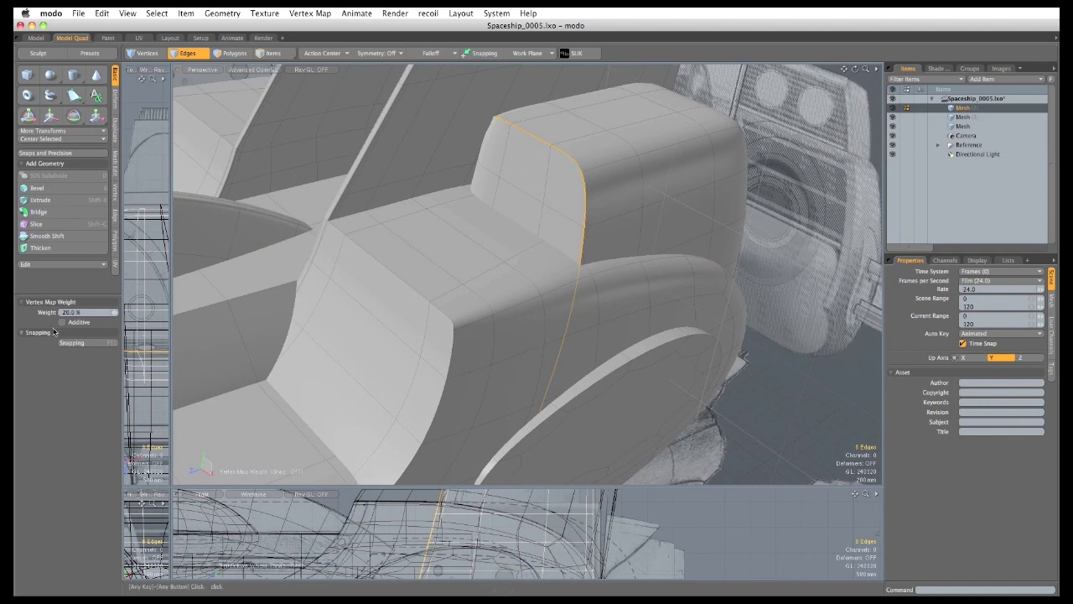
key("space")
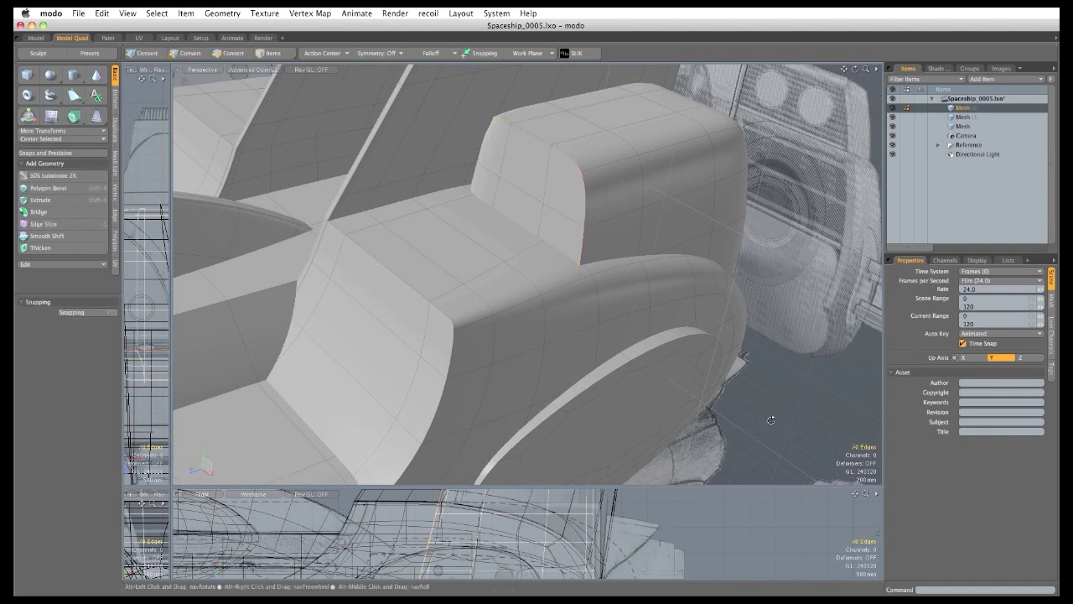
Move the edge loop near the rear of the housing's outer side along Z to reshape its rear corner.
left_click_drag(771, 420, 355, 406, "alt")
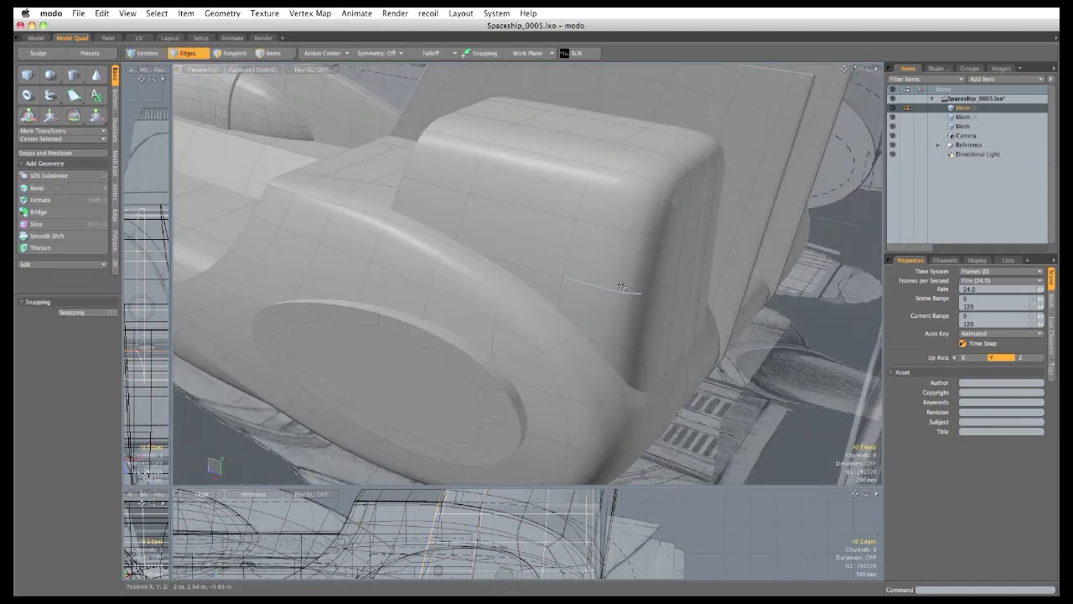
double_click(571, 247)
key("w")
left_click_drag(616, 270, 588, 263)
key("q")
key("Escape")
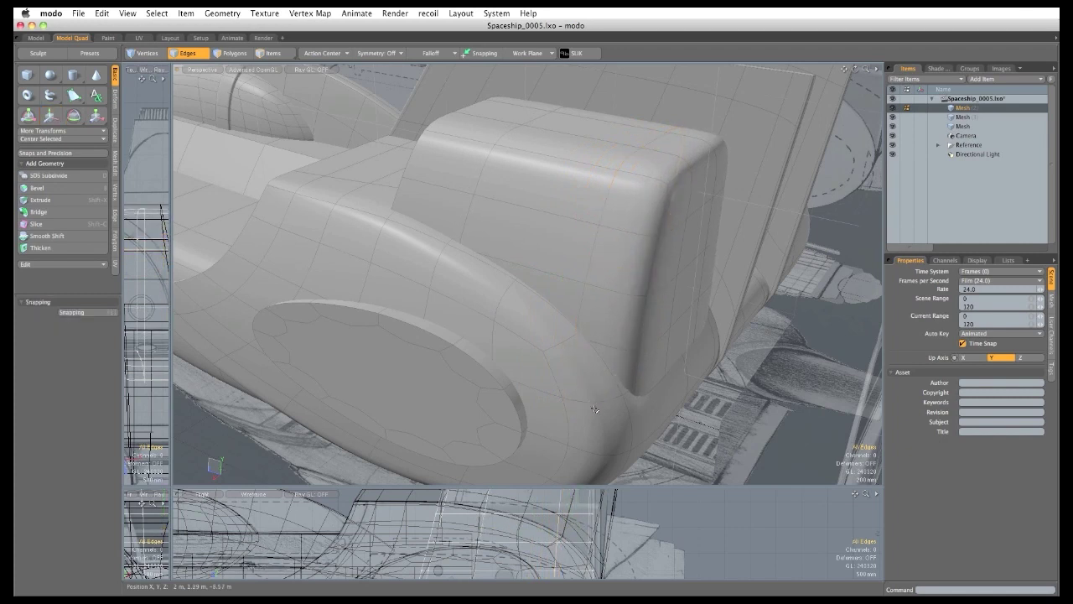
Delete the housing's hidden polygons on its underside and on its inner side against the fin.
left_click_drag(549, 386, 619, 326, "alt")
left_click_drag(170, 484, 545, 228)
left_click(233, 53)
scroll(298, 405, "up", 5)
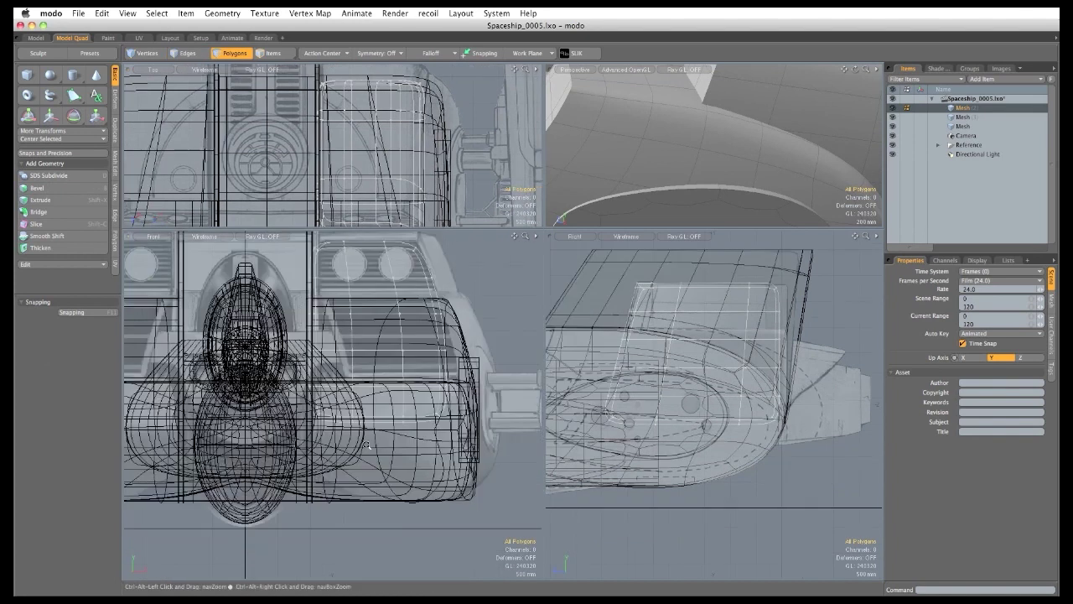
right_click_drag(484, 445, 433, 473)
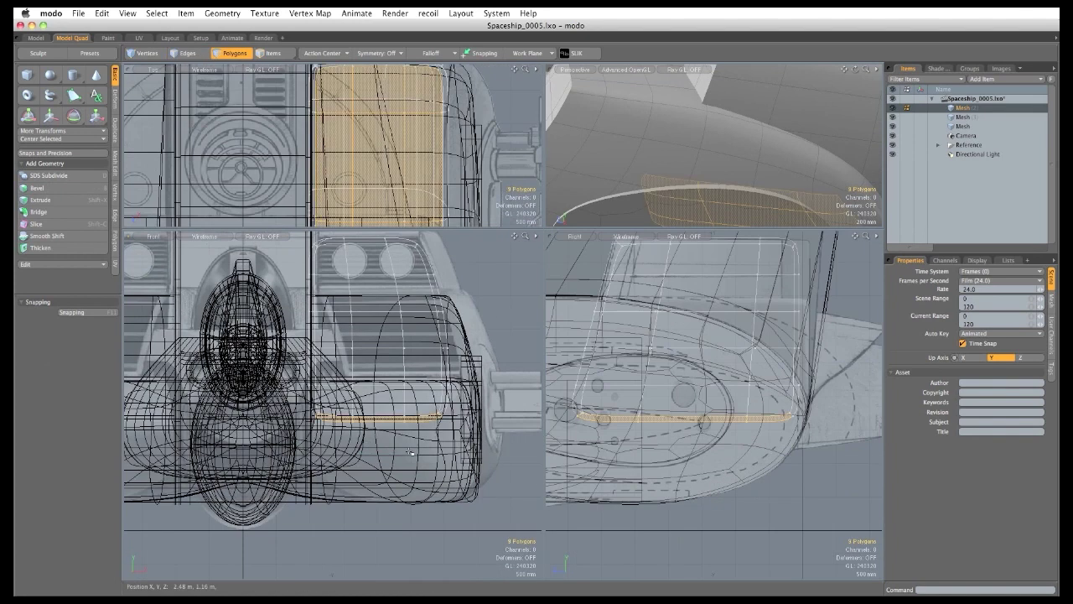
key("Delete")
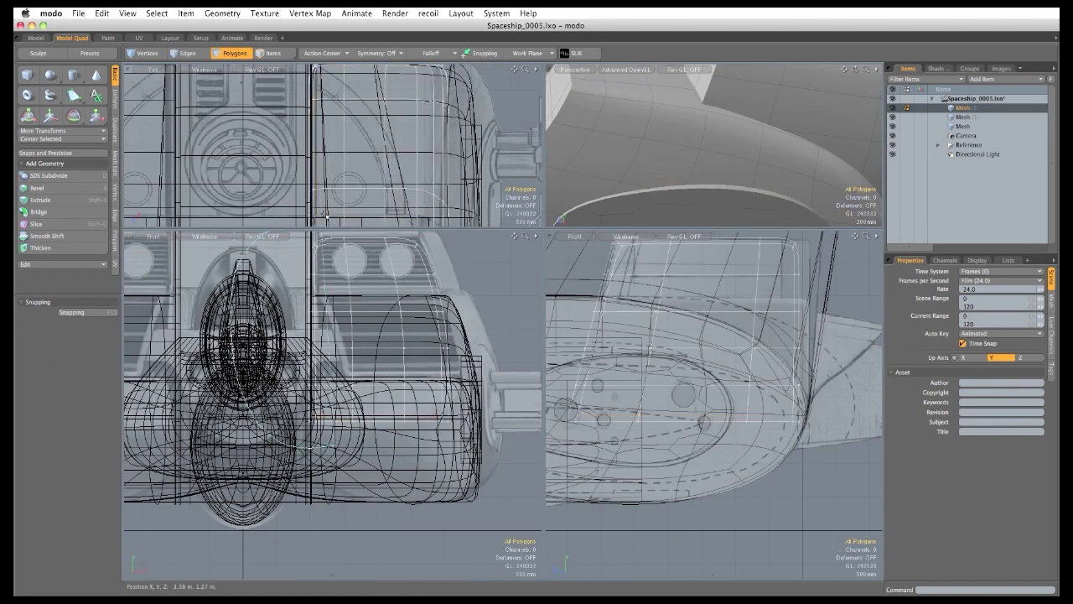
right_click_drag(324, 215, 327, 212)
left_click(314, 321)
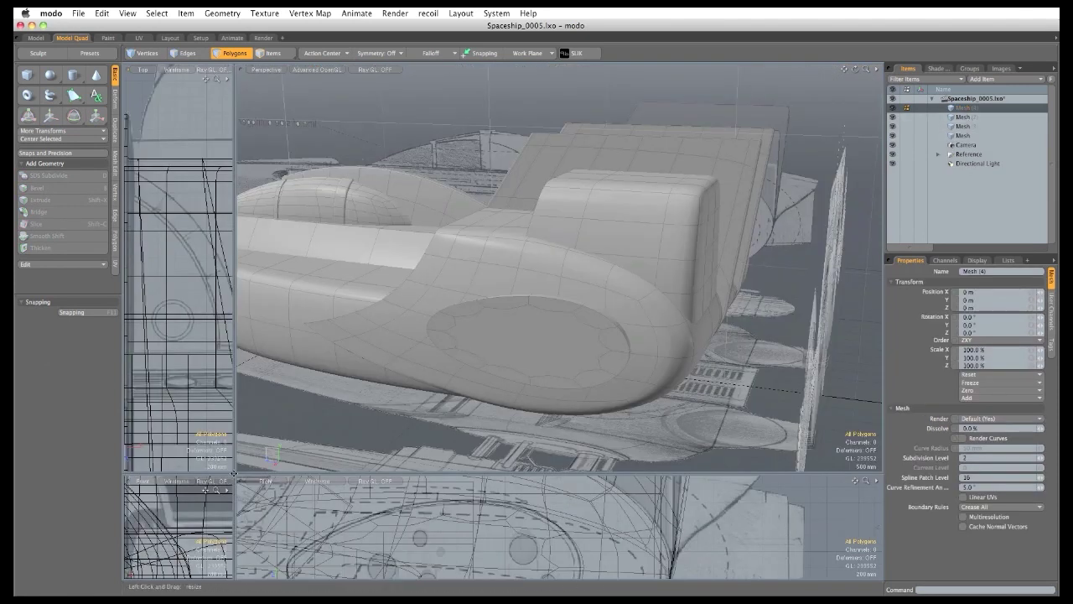
Draw a 16-sided Z-axis cylinder over the round exhaust in the back view, with radii of 910 mm by 1.2 m and about 1.1 m deep.
left_click_drag(234, 474, 675, 181)
left_click(157, 193)
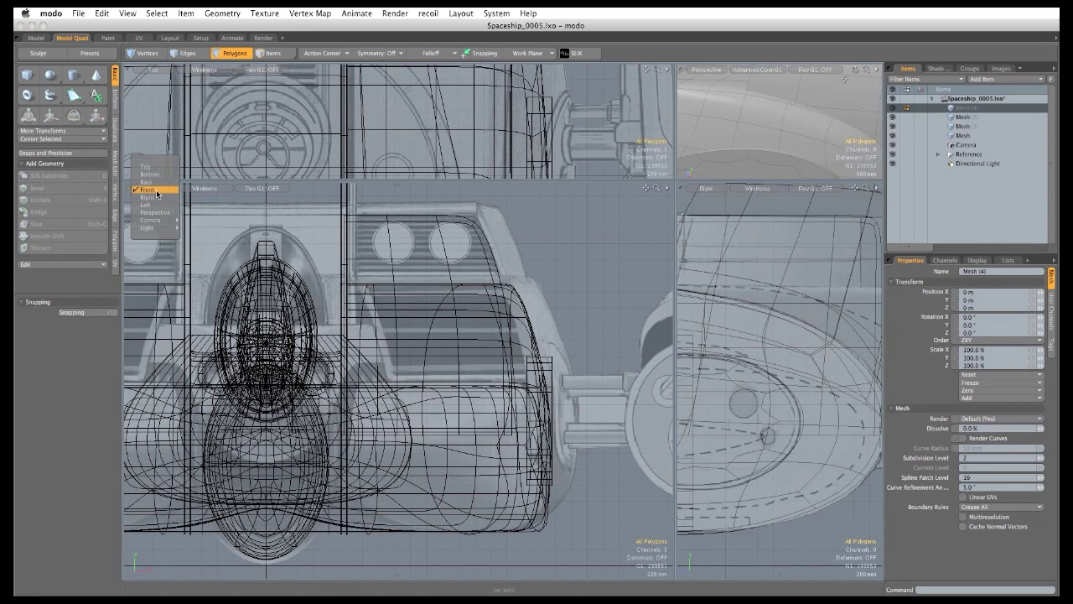
left_click(147, 182)
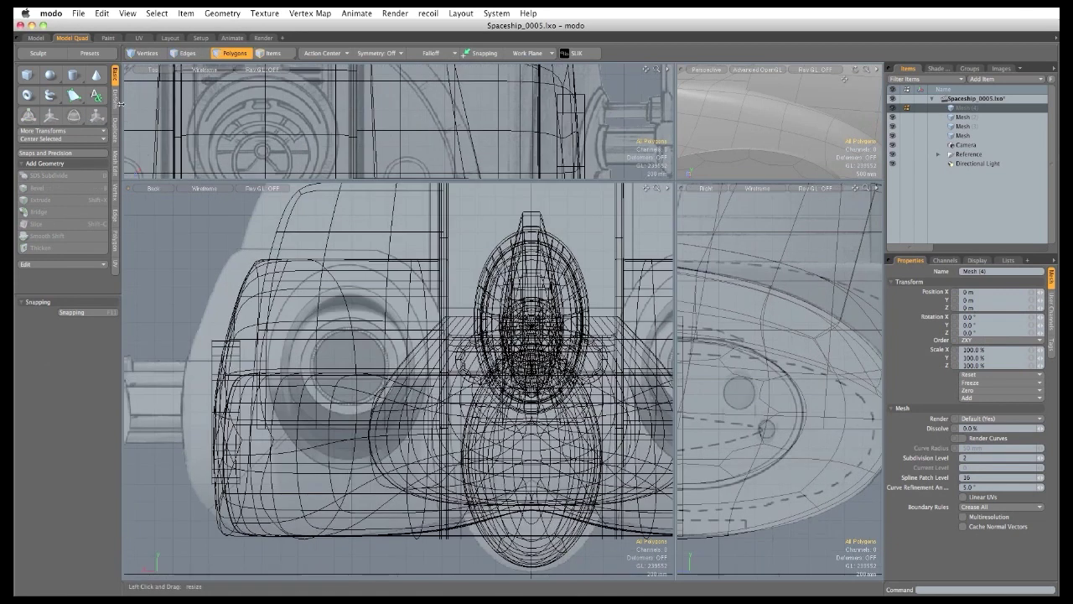
left_click(74, 76)
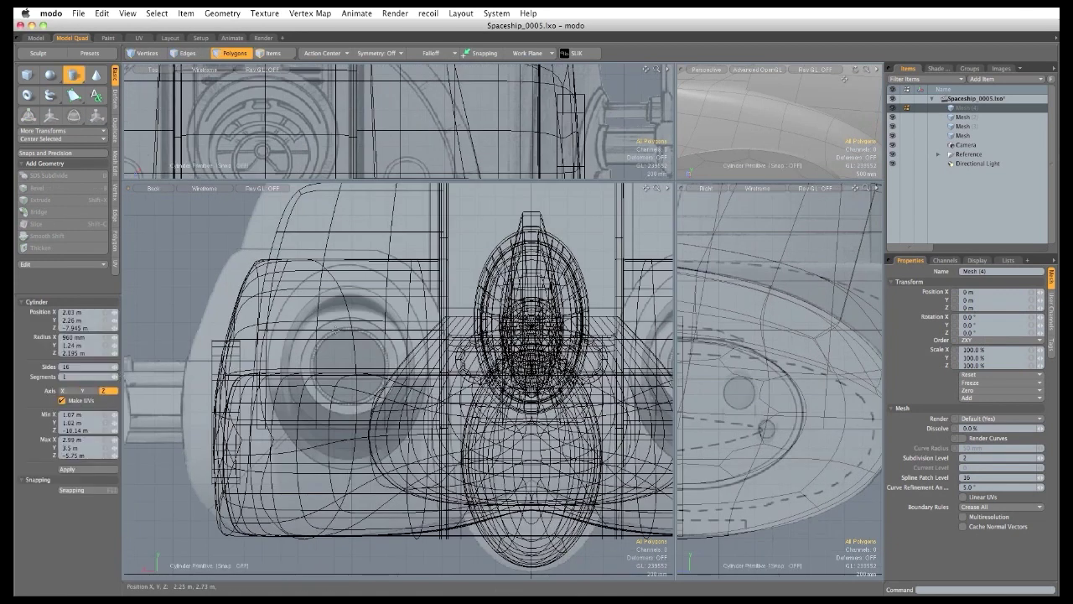
left_click_drag(353, 384, 266, 469)
left_click_drag(314, 366, 348, 365)
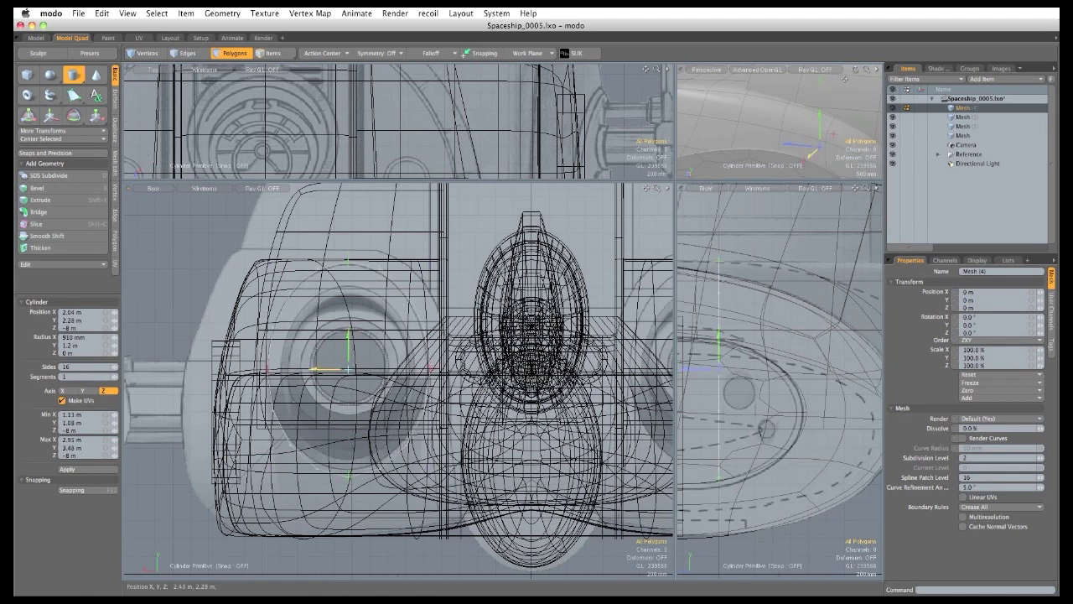
left_click_drag(674, 210, 172, 210)
left_click_drag(437, 374, 673, 369)
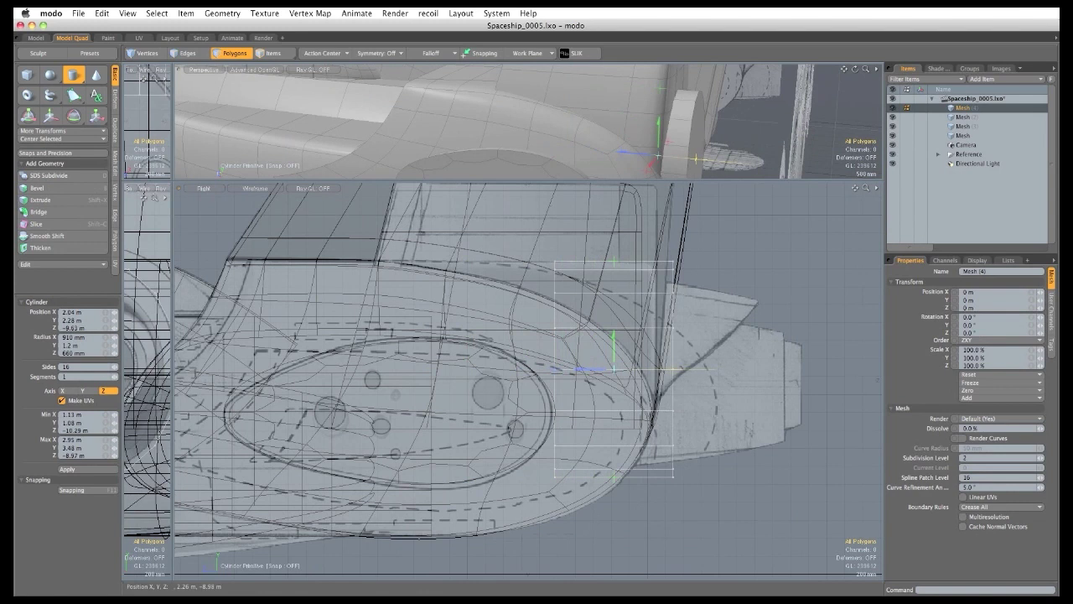
middle_click_drag(673, 369, 623, 402)
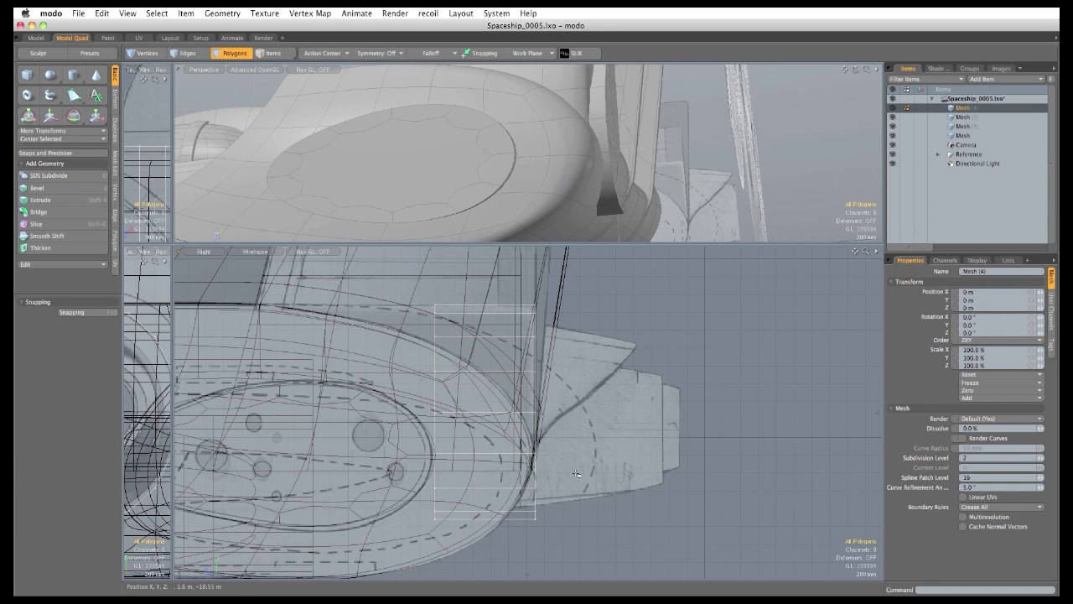
Move the cylinder's rear vertices 330 mm in Z with an Ease-Out linear falloff from Y 1.06 m to 1.82 m, curving the lower rim forward.
key("1")
right_click_drag(627, 465, 495, 314)
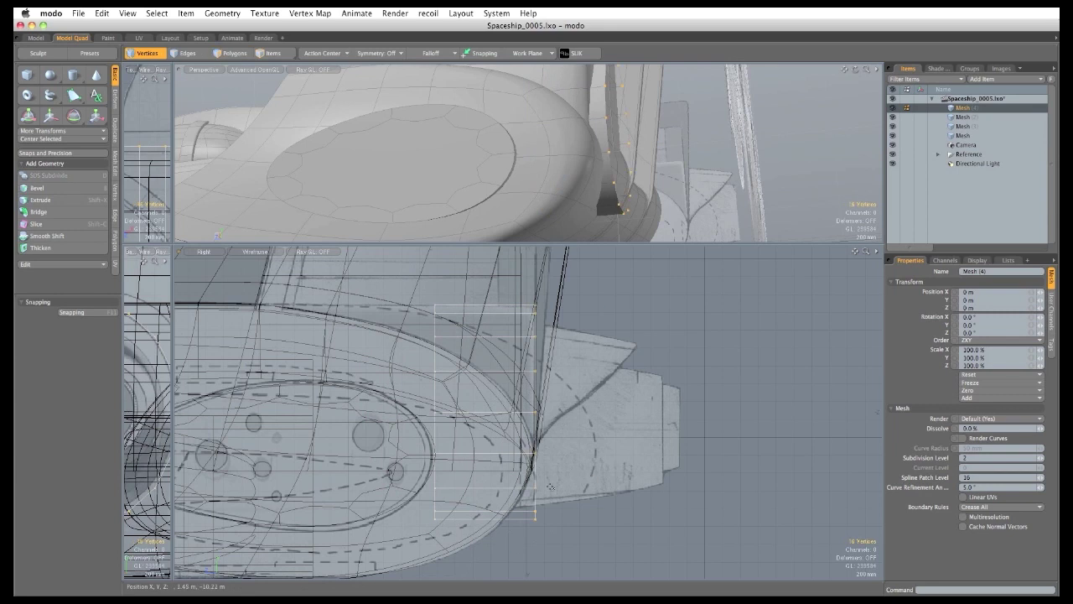
left_click(439, 54)
left_click(438, 73)
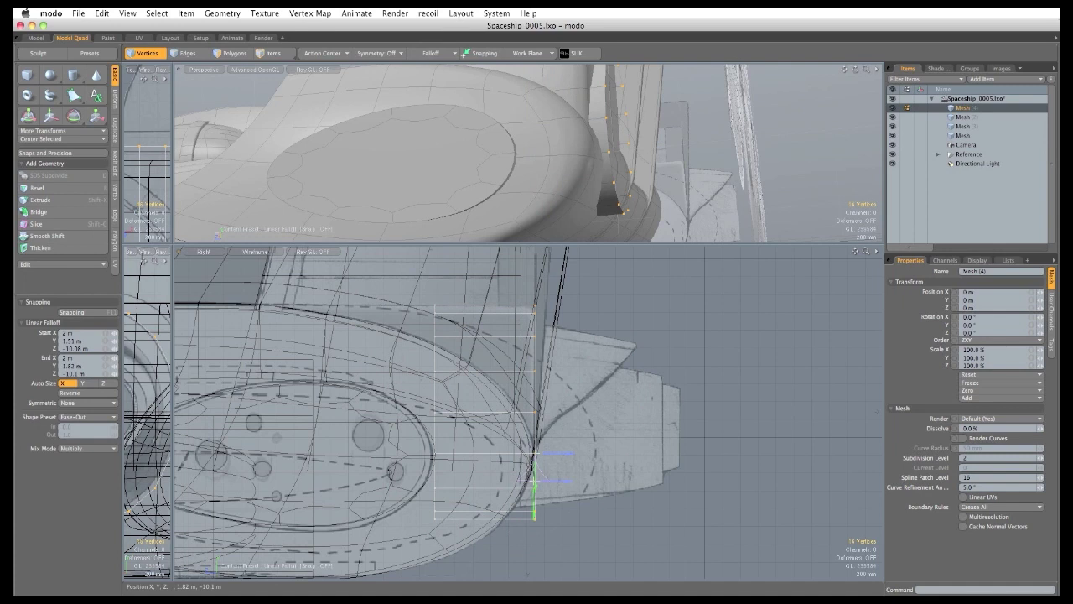
left_click_drag(535, 485, 536, 517)
key("w")
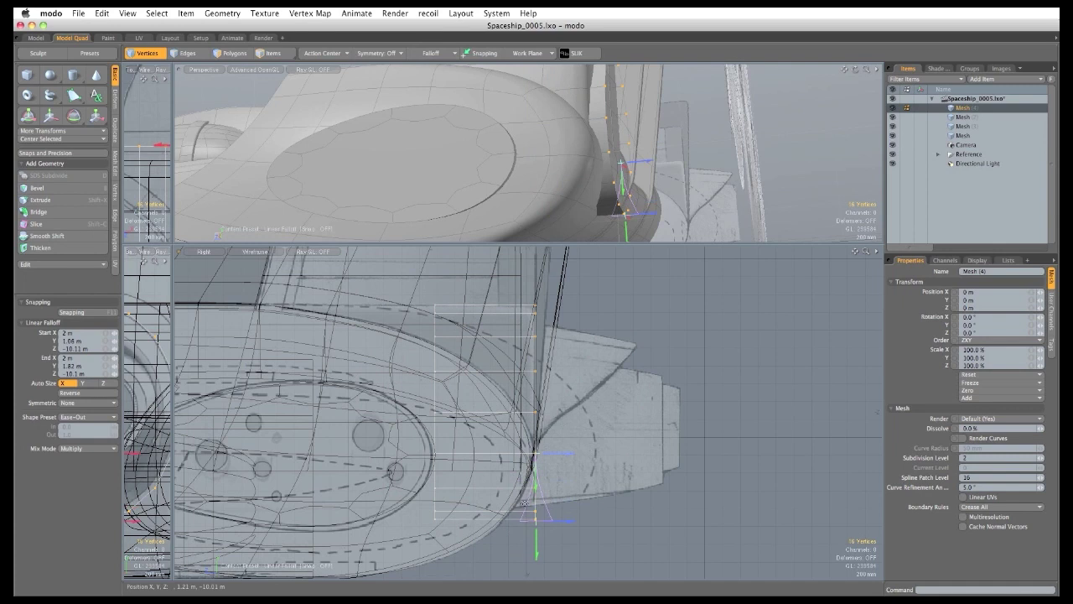
key("w")
left_click_drag(485, 412, 453, 411)
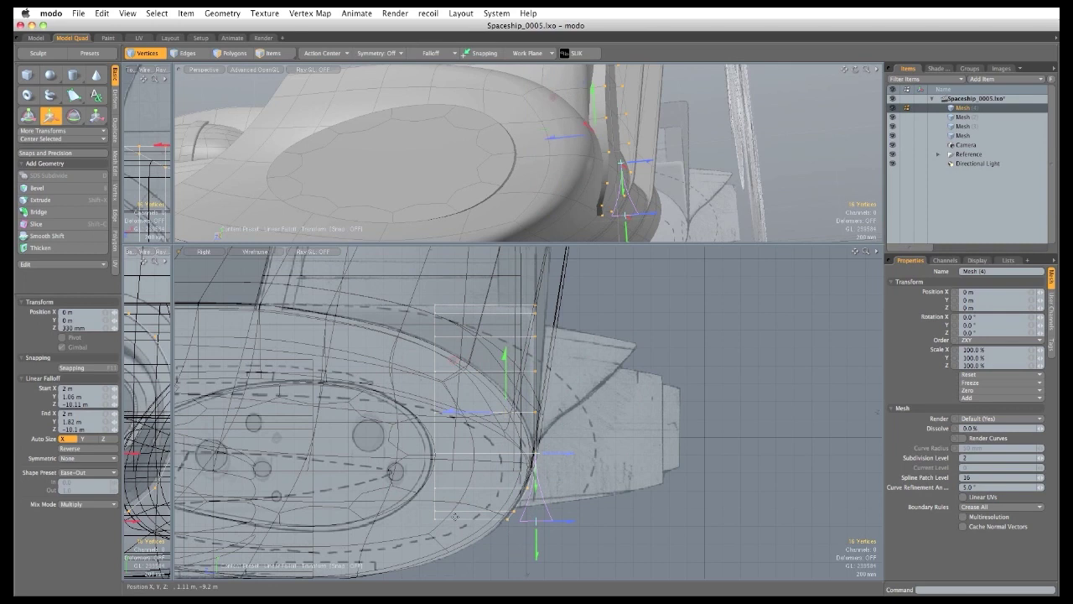
key("space")
key("space")
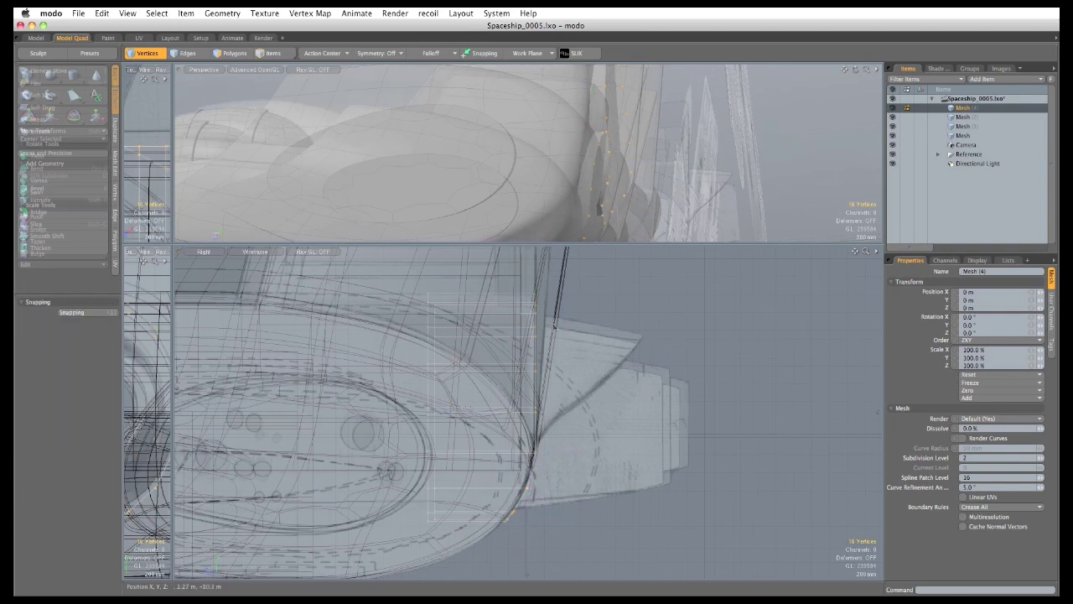
Extend the cylinder's rear edge loop slightly rearward along Z with Edge Extend to add a new band.
key("space")
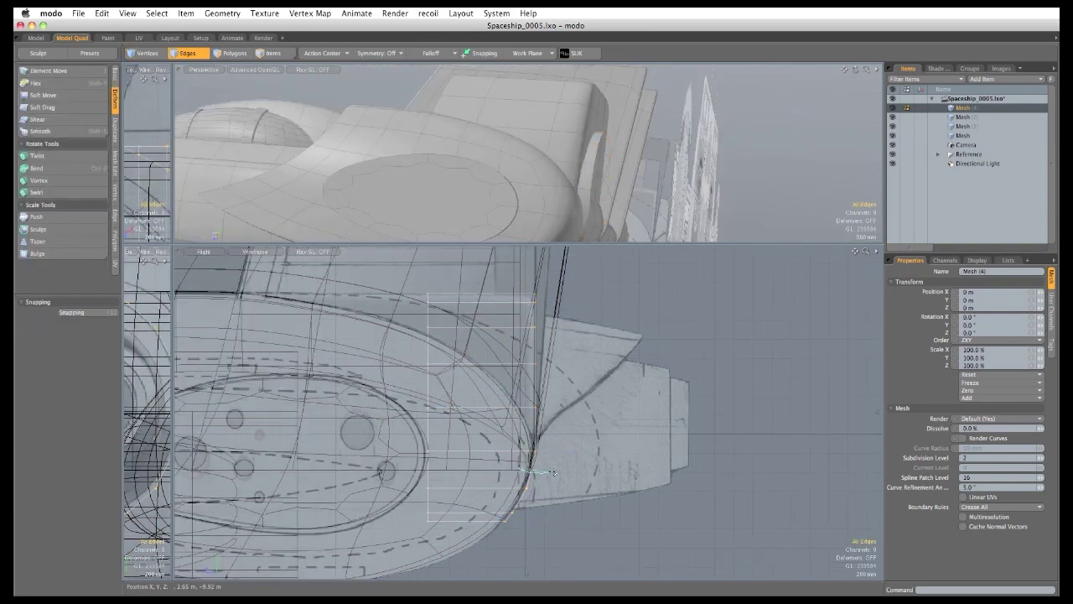
right_click_drag(515, 247, 509, 256)
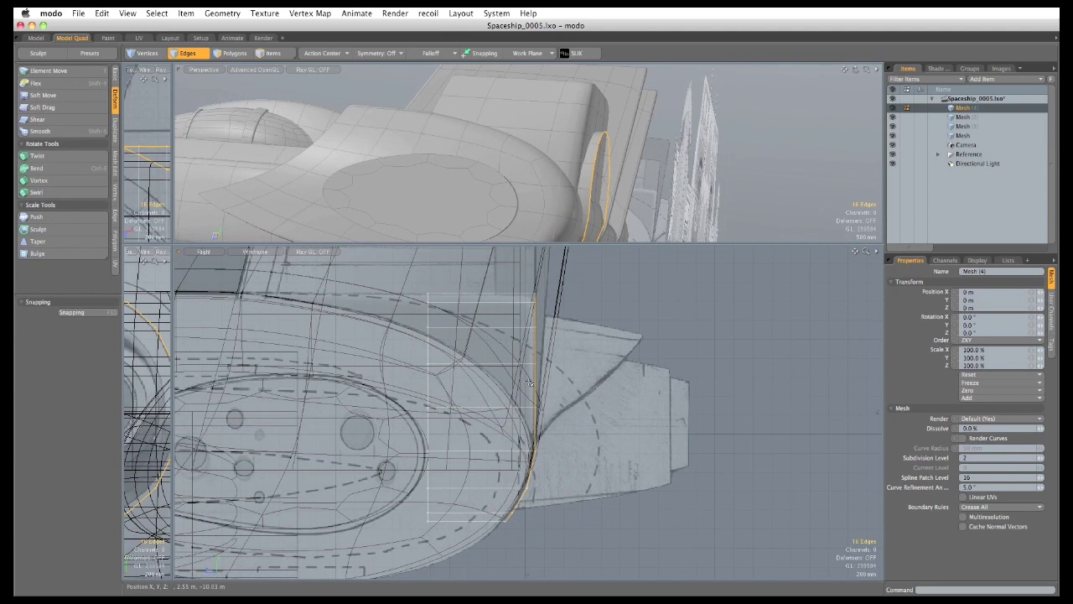
key("z")
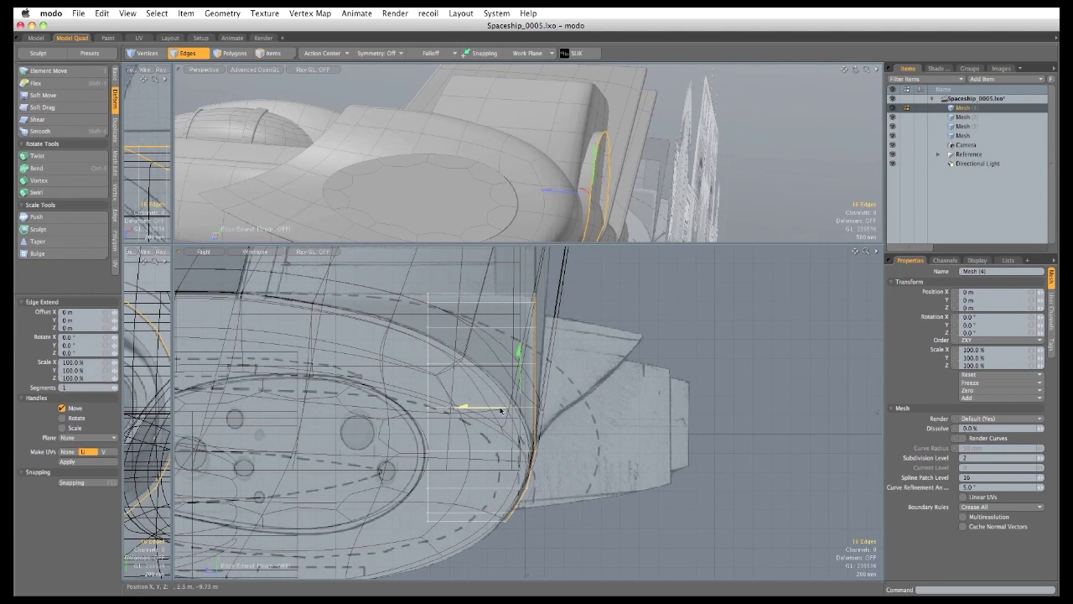
left_click_drag(502, 410, 511, 409)
key("space")
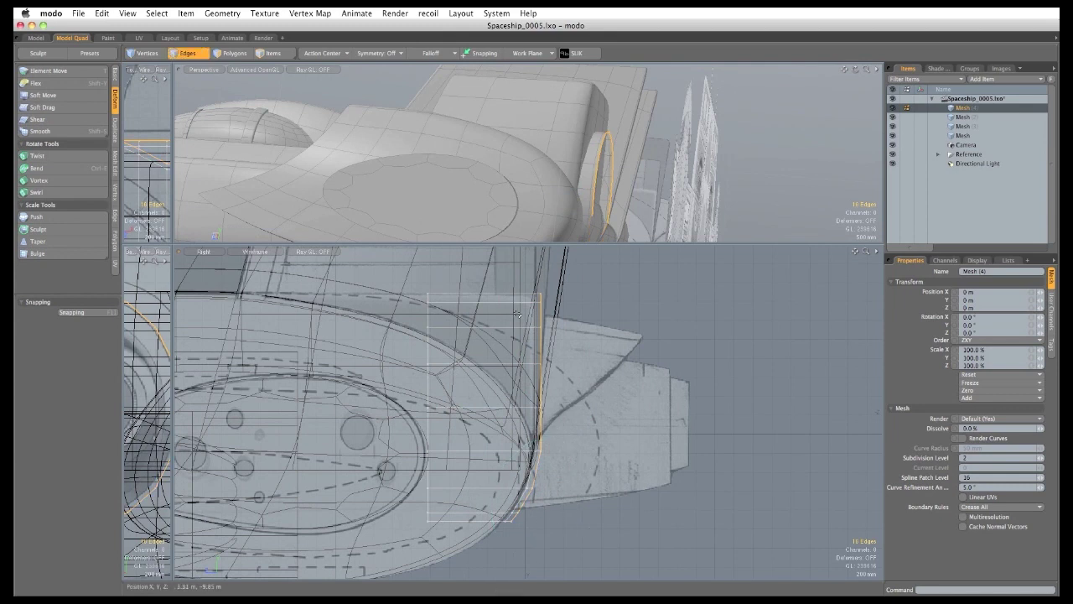
Rotate the extended edge loop about -41.6° in X around its lower edge to match the slanted exhaust outline.
key("e")
scroll(512, 447, "up", 2)
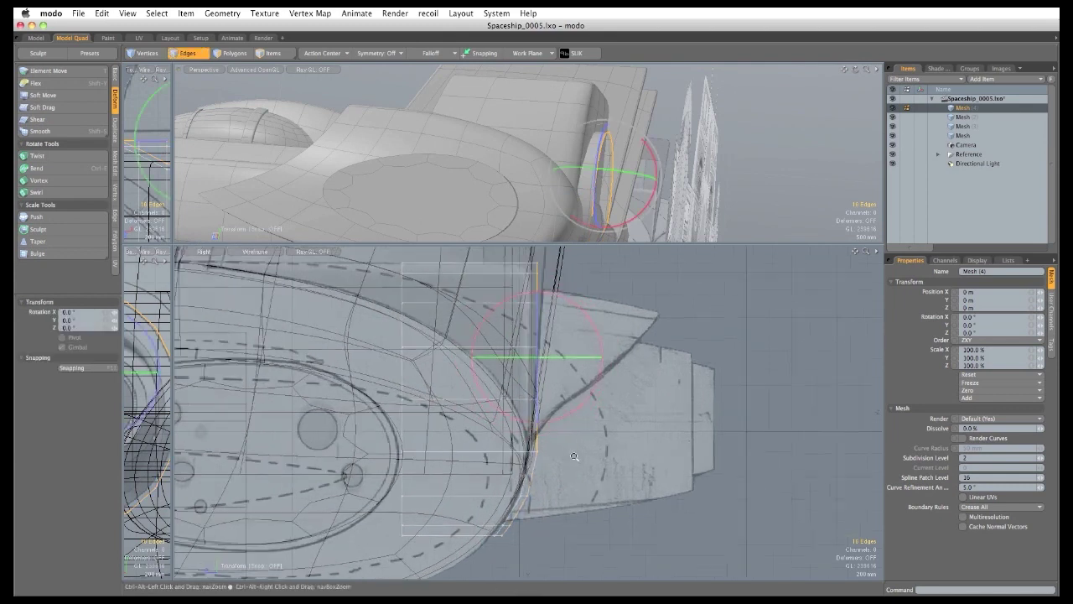
left_click(537, 451)
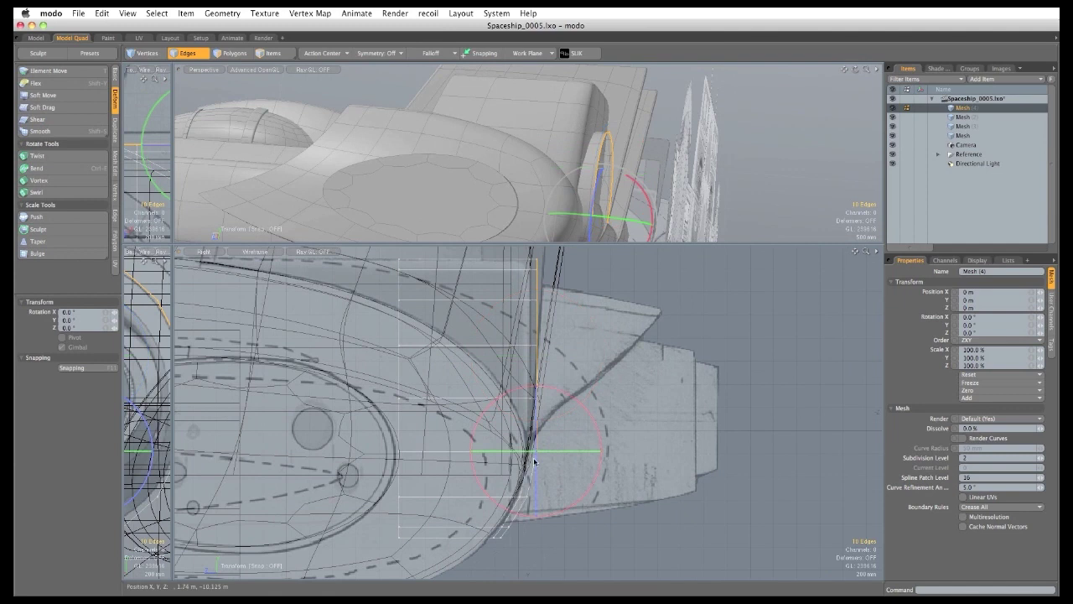
left_click_drag(546, 387, 581, 410)
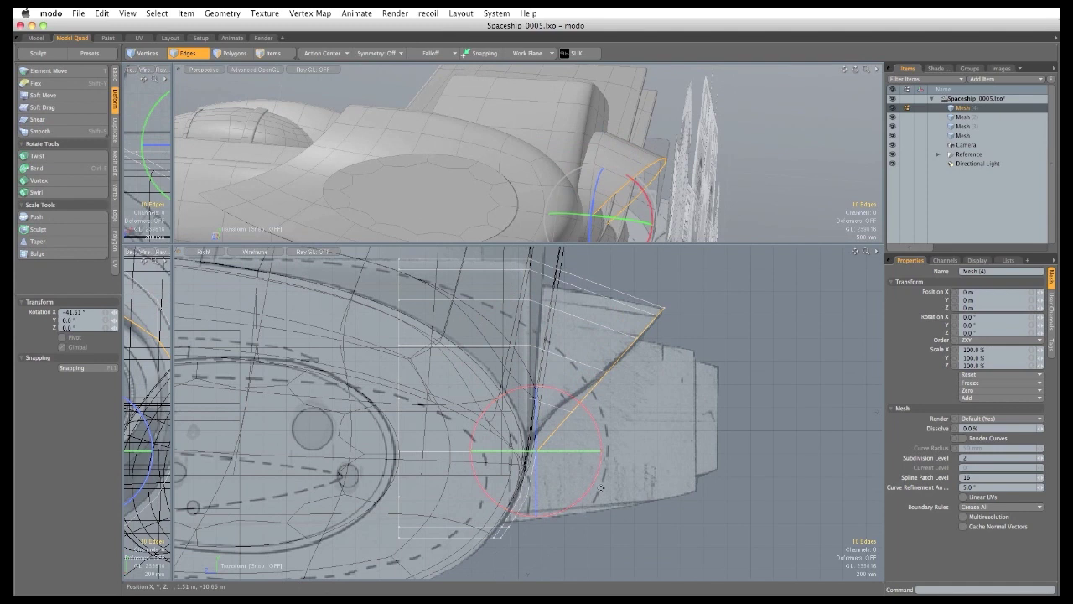
Reposition the slanted rim's edges with Element Move so they follow the curved exhaust outline in the right view.
key("space")
key("t")
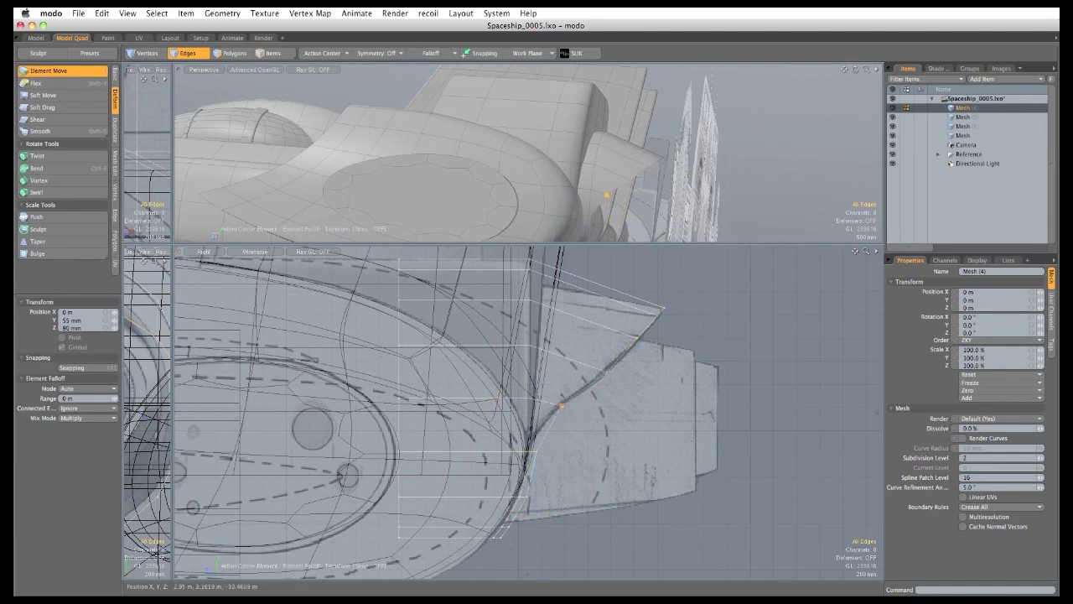
left_click_drag(561, 406, 534, 451)
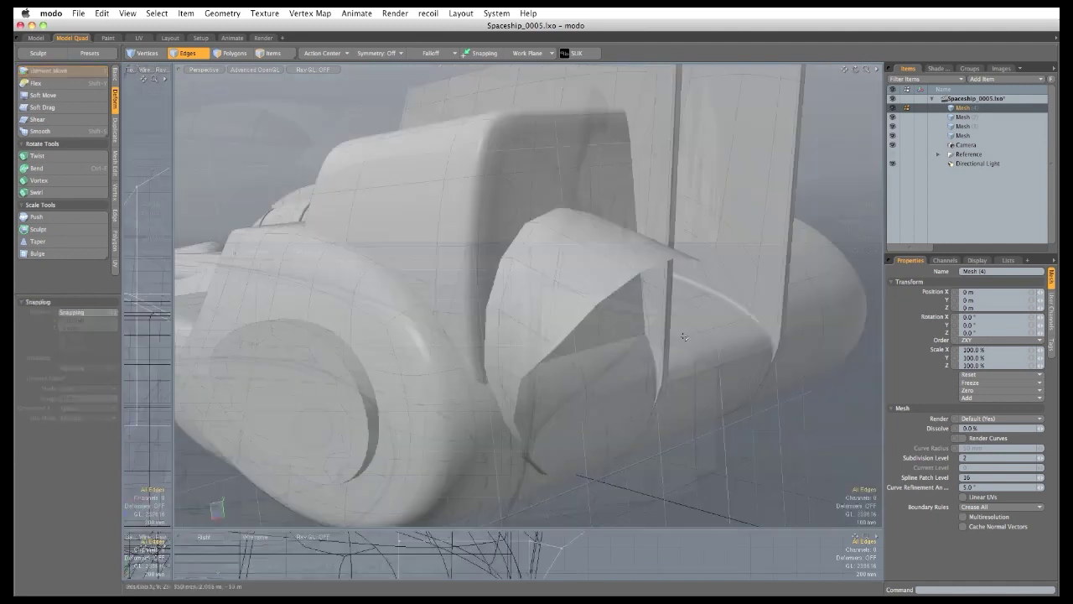
Thicken the exhaust shroud with an offset of about -90 mm and convert it to a subdivision surface.
middle_click_drag(470, 285, 498, 276)
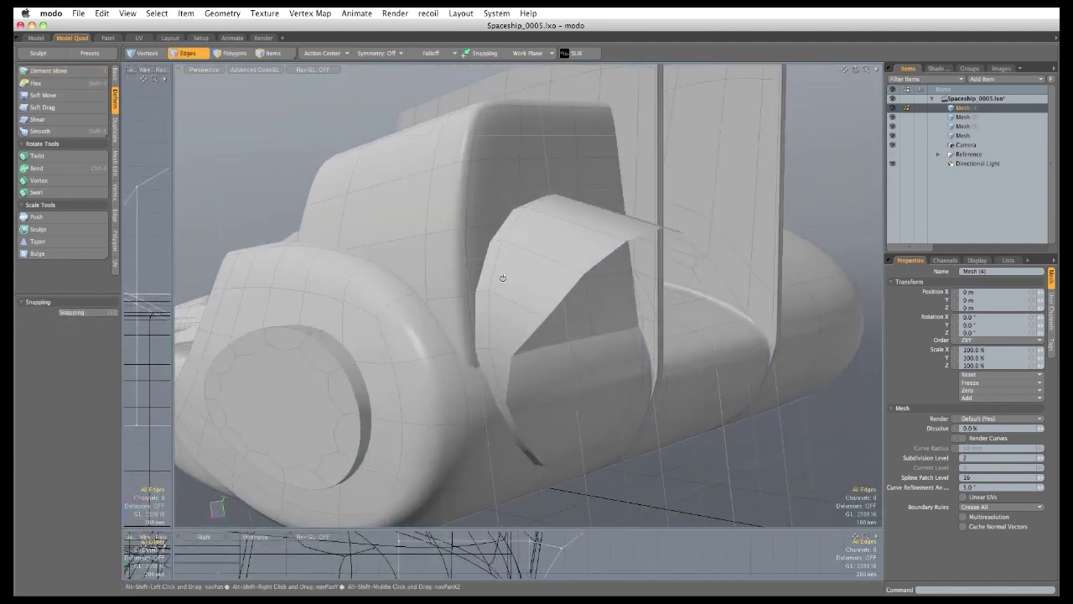
left_click(116, 76)
left_click(51, 248)
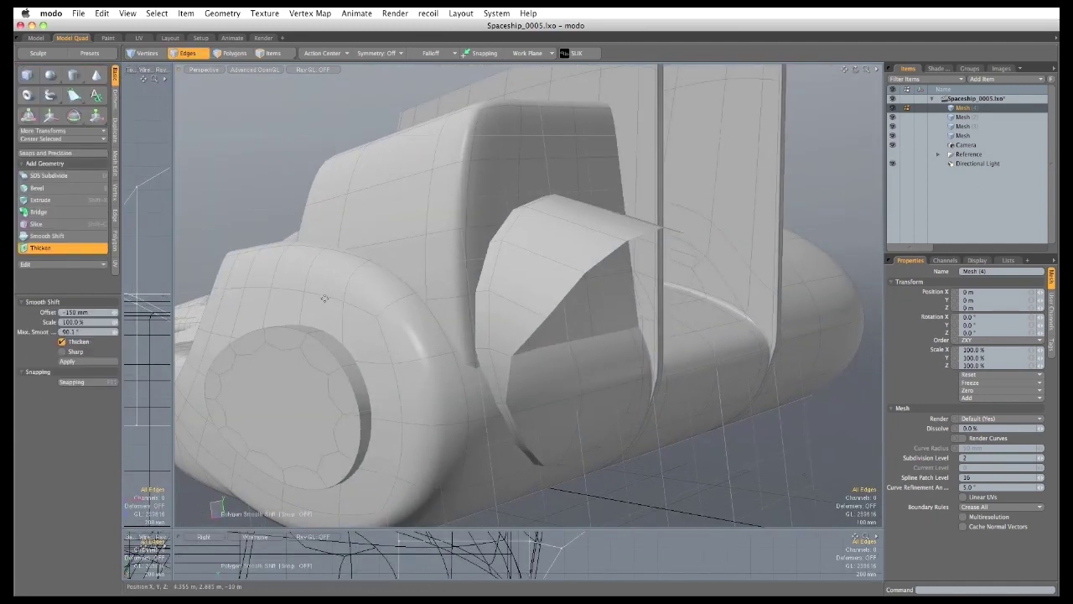
left_click(389, 313)
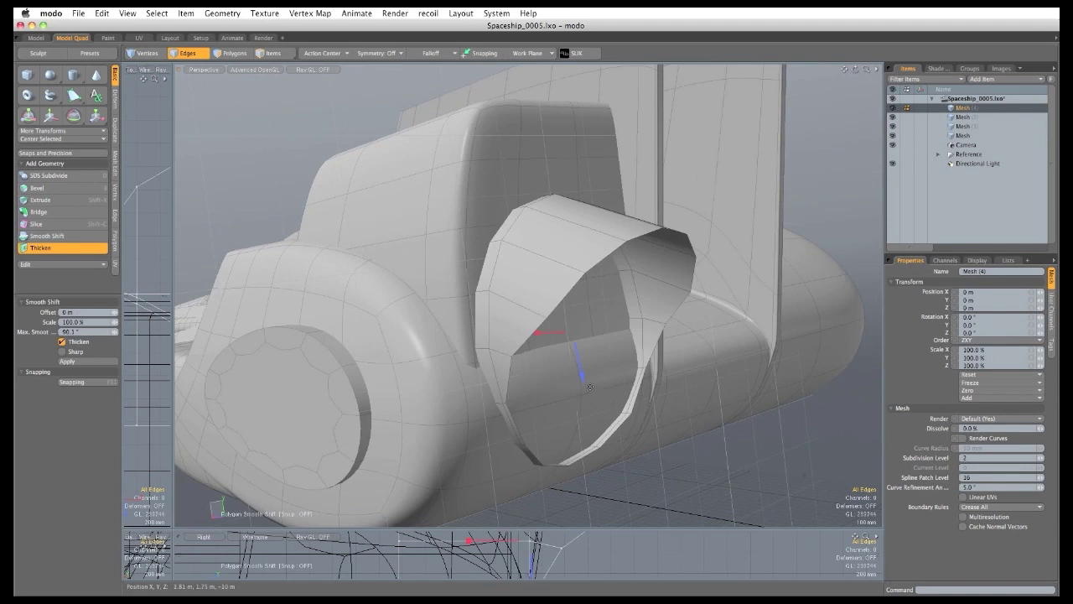
left_click_drag(584, 385, 582, 366)
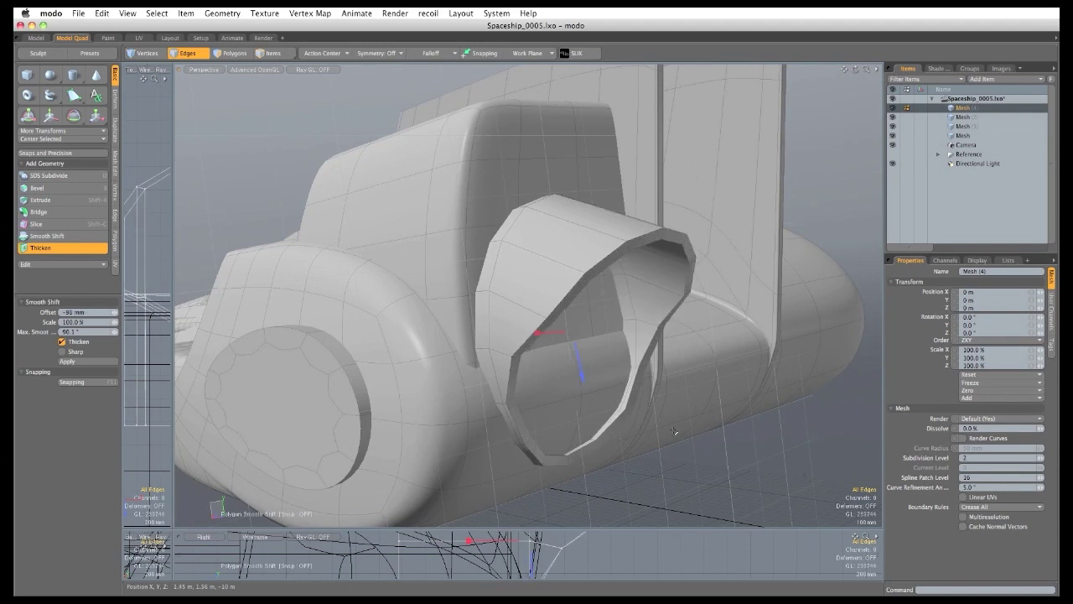
key("space")
key("Tab")
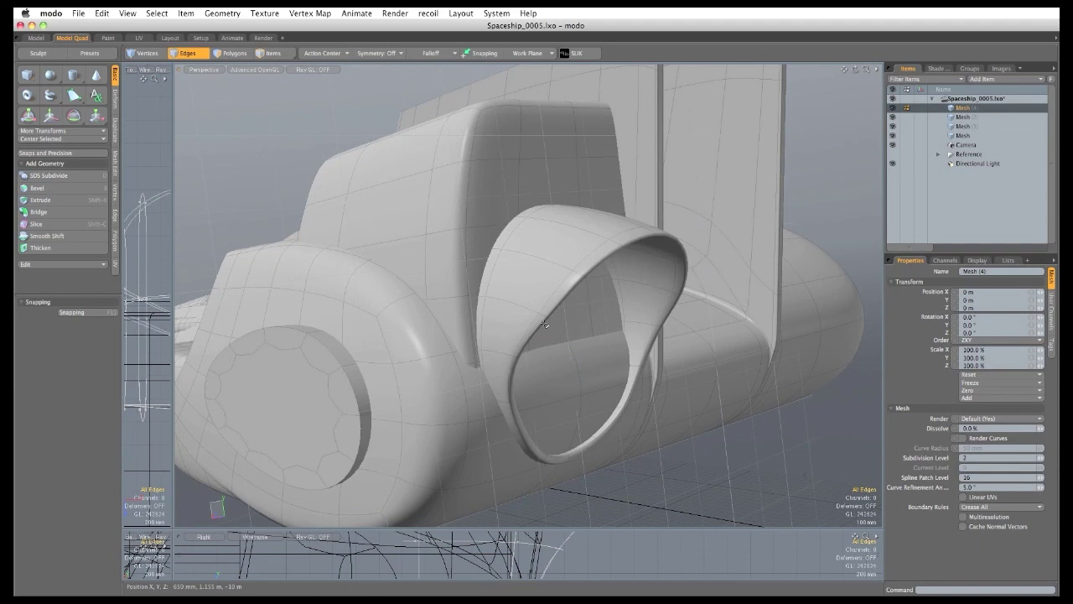
Select the shroud's inner and outer edge loops at both ends and sharpen them with the Edge Weight Tool.
double_click(597, 259)
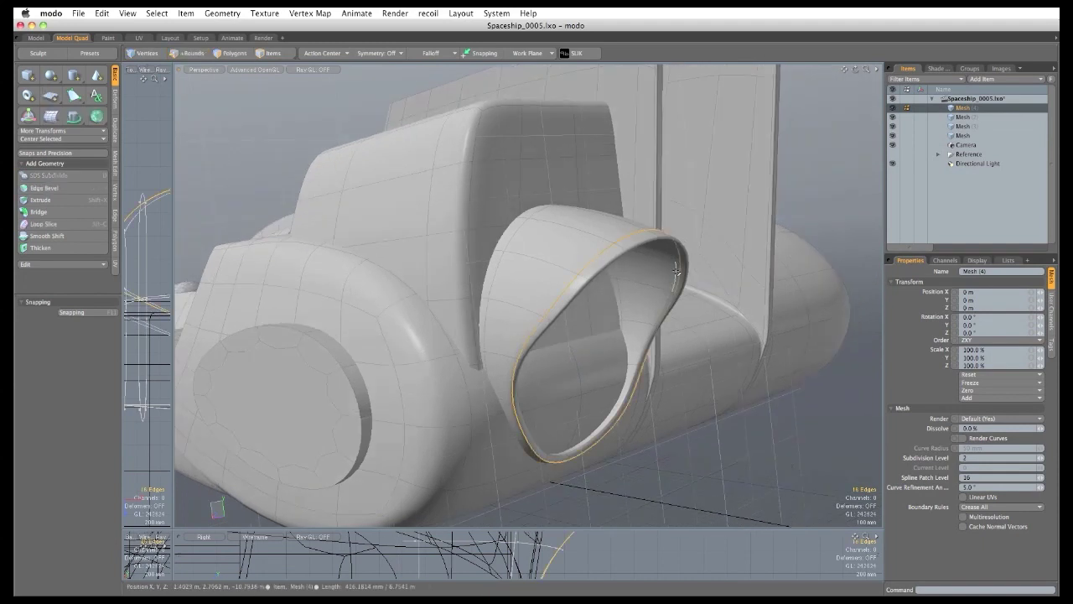
double_click(598, 261, "shift")
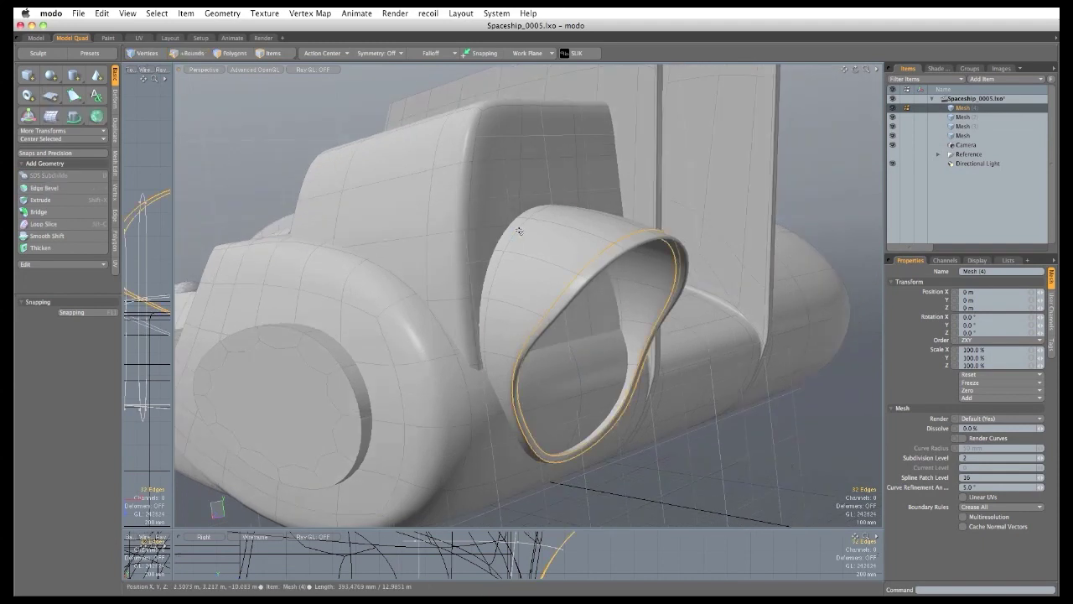
left_click_drag(582, 321, 551, 302, "alt")
double_click(614, 265, "shift")
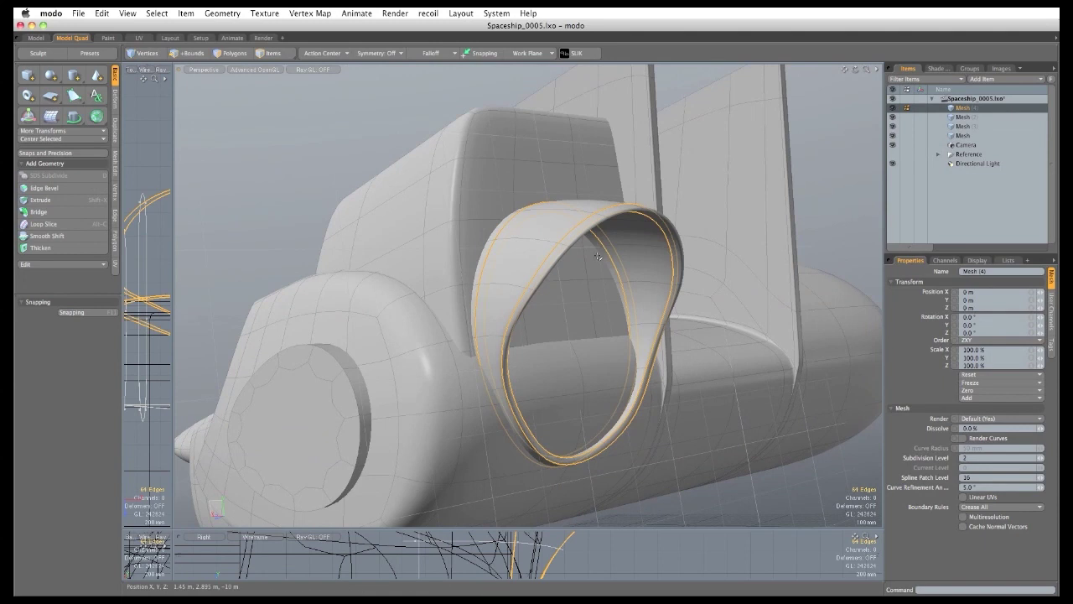
left_click(309, 14)
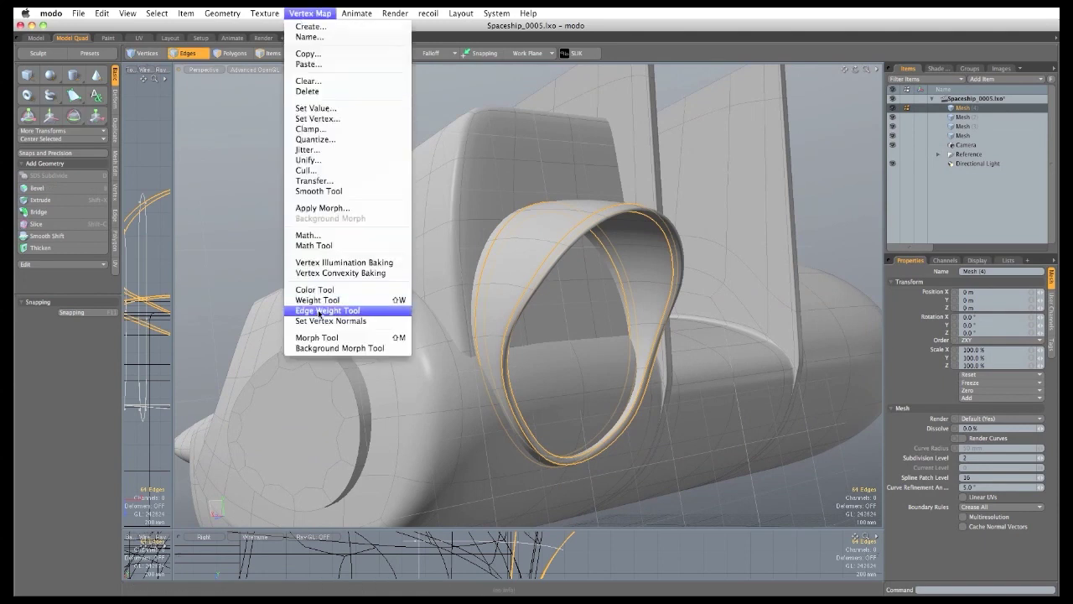
left_click(347, 303)
left_click_drag(496, 268, 493, 290, "alt")
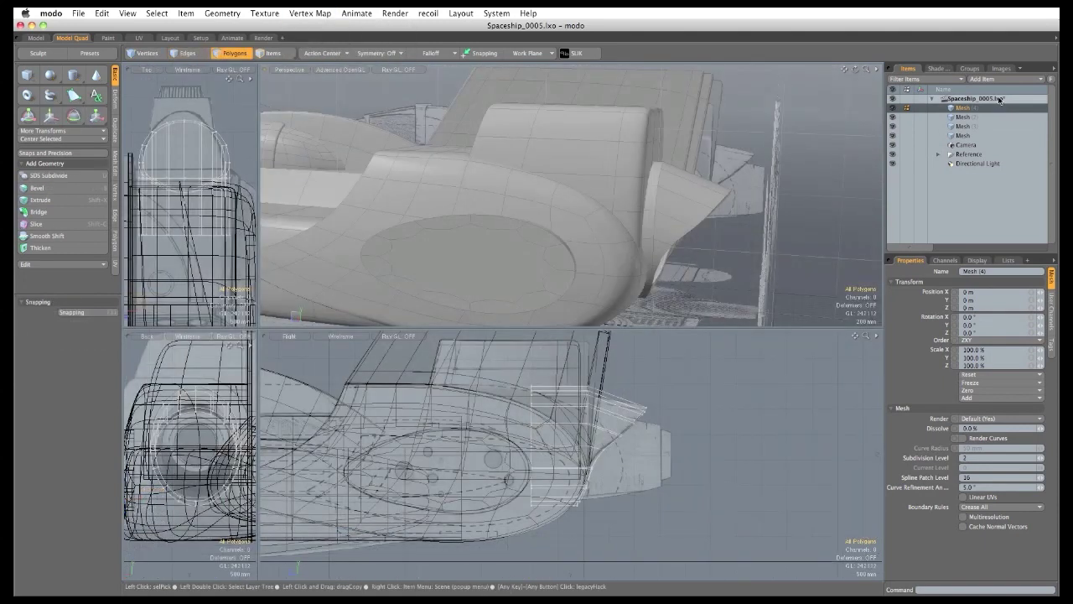
In a new mesh, draw a 16-sided Z-axis cylinder over the exhaust nozzle with a 530 mm radius and 1.14 m half-length.
left_click(1006, 78)
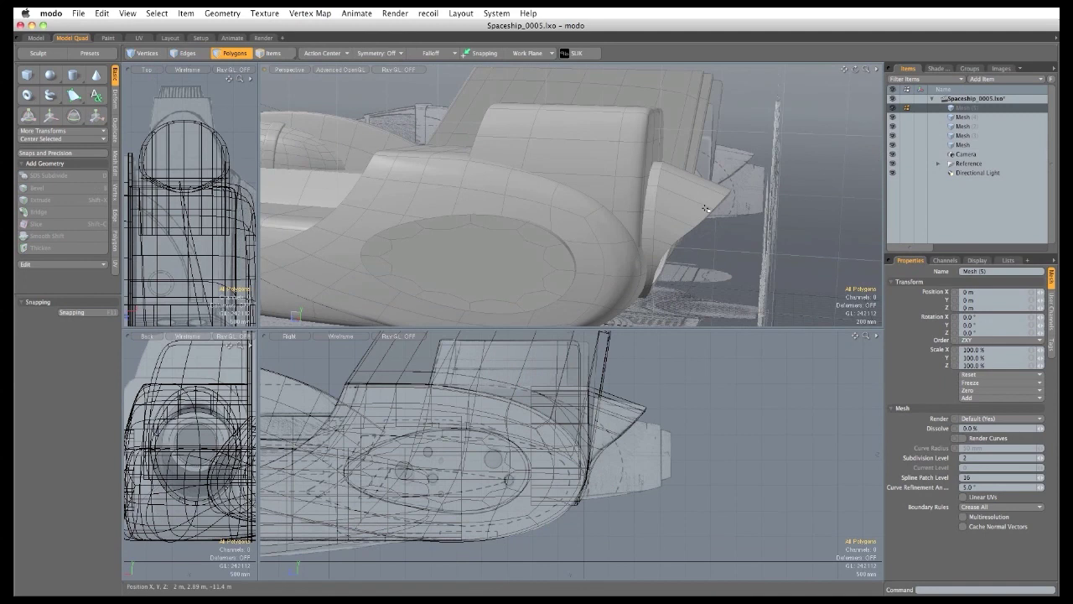
left_click_drag(255, 330, 554, 225)
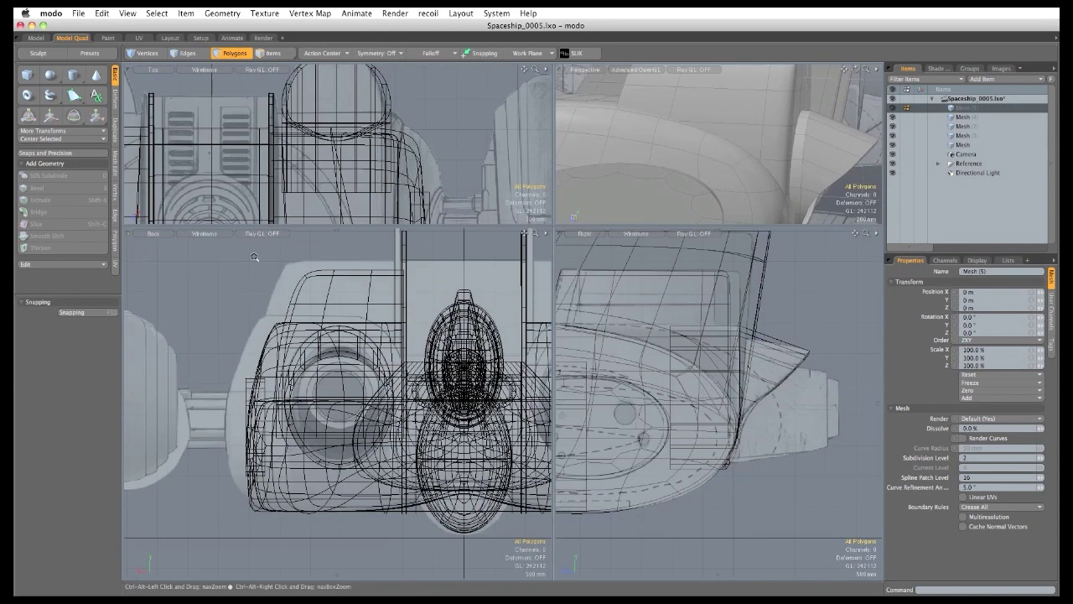
left_click(75, 76)
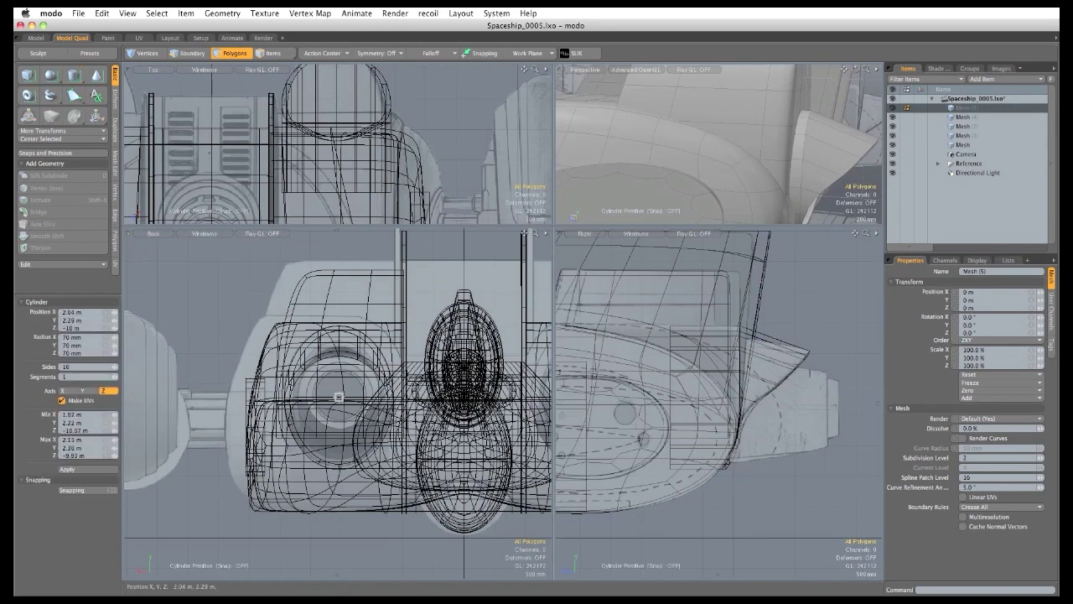
mouse_move(335, 398)
left_mouse_down()
mouse_move(306, 403)
mouse_move(319, 397)
left_mouse_up()
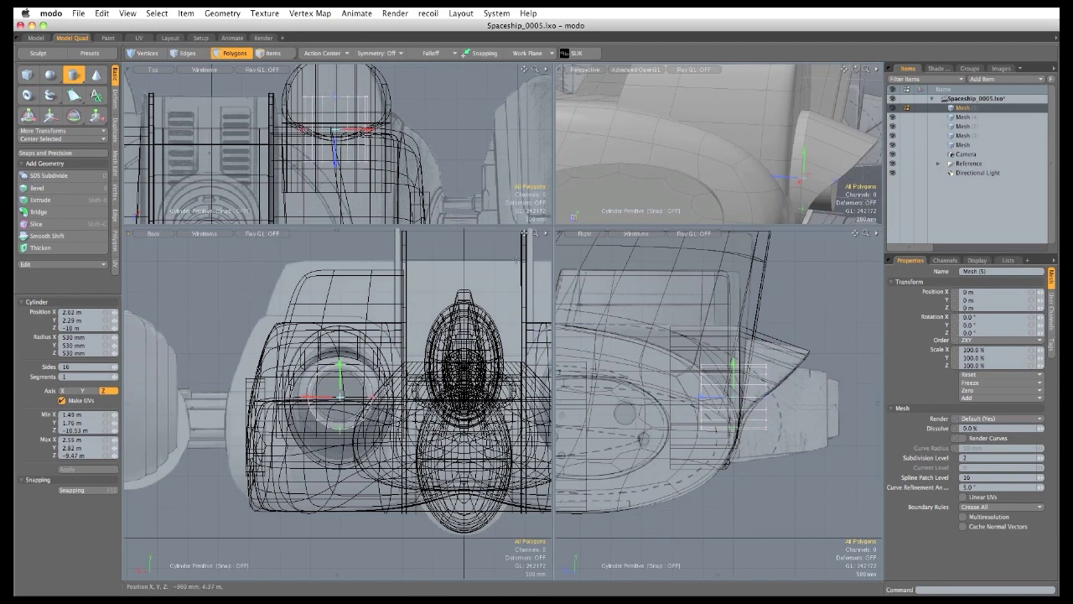
left_click_drag(552, 226, 348, 260)
left_click_drag(585, 412, 760, 410)
left_click_drag(663, 379, 661, 382)
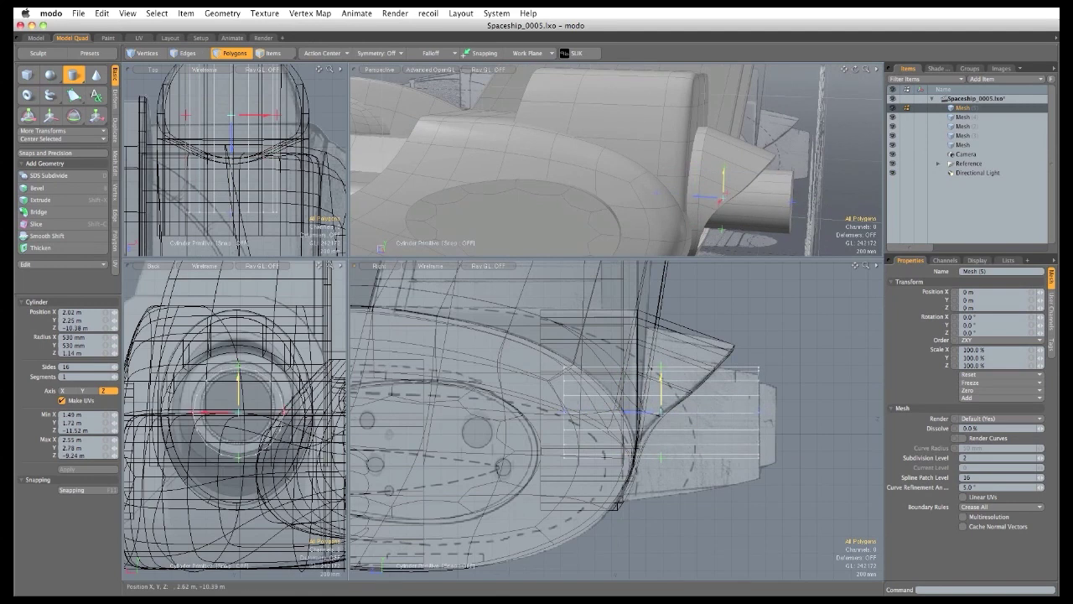
key("space")
Scale up the cylinder's front cap polygon so the nozzle tapers toward the rear.
left_click(564, 425)
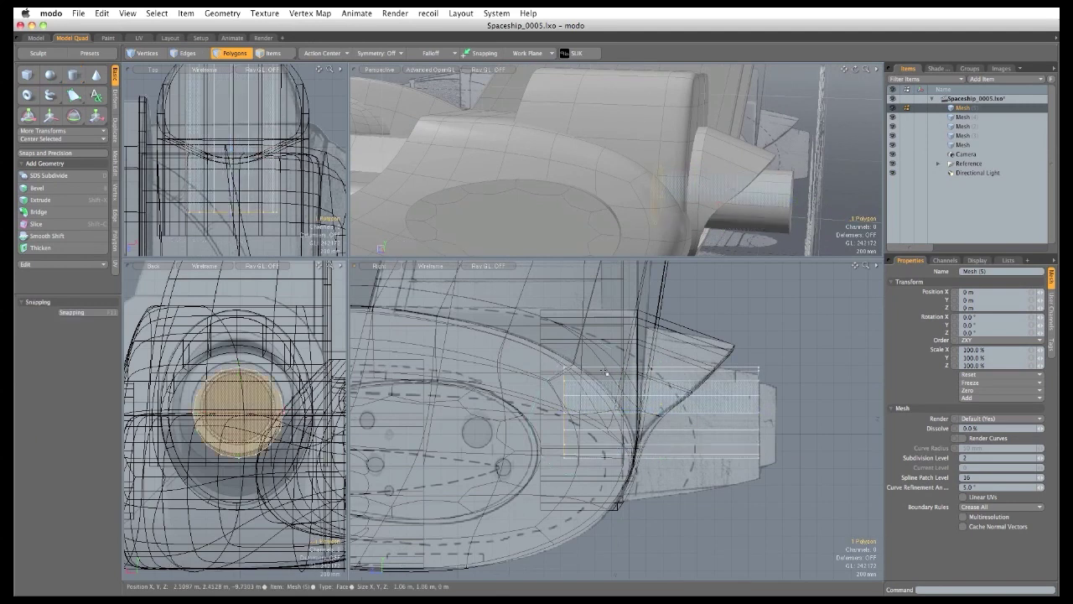
key("ctrl+space")
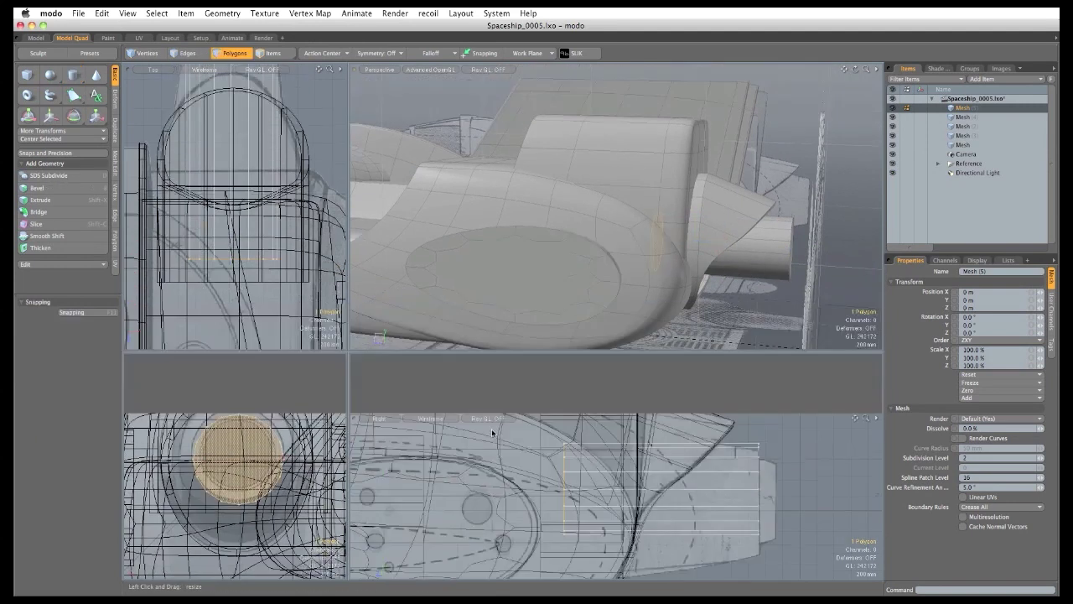
left_click_drag(622, 343, 522, 348, "alt")
left_click(892, 163)
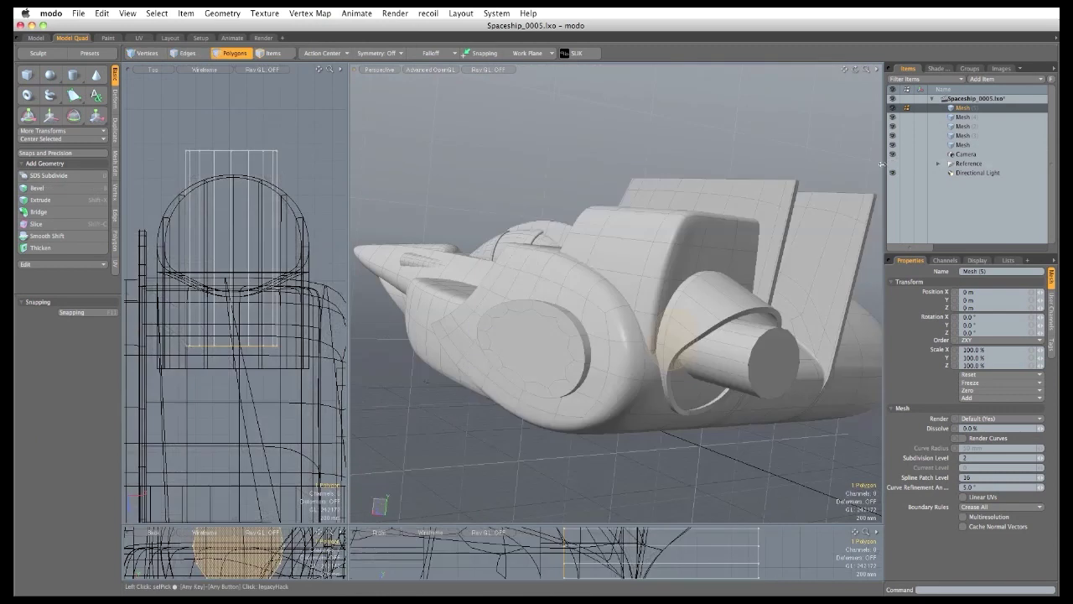
left_click_drag(616, 266, 501, 227, "alt")
key("r")
left_click_drag(401, 153, 652, 288, "alt")
key("space")
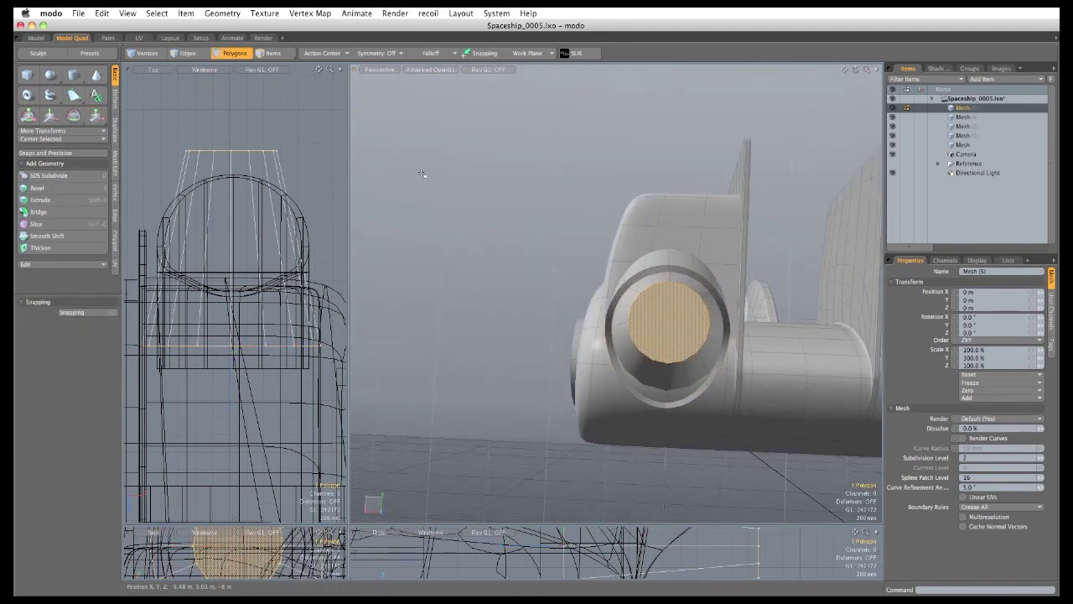
Move the tapered nozzle slightly along X to center it inside the exhaust shroud.
left_click(222, 101)
key("w")
left_click_drag(562, 291, 573, 271, "alt")
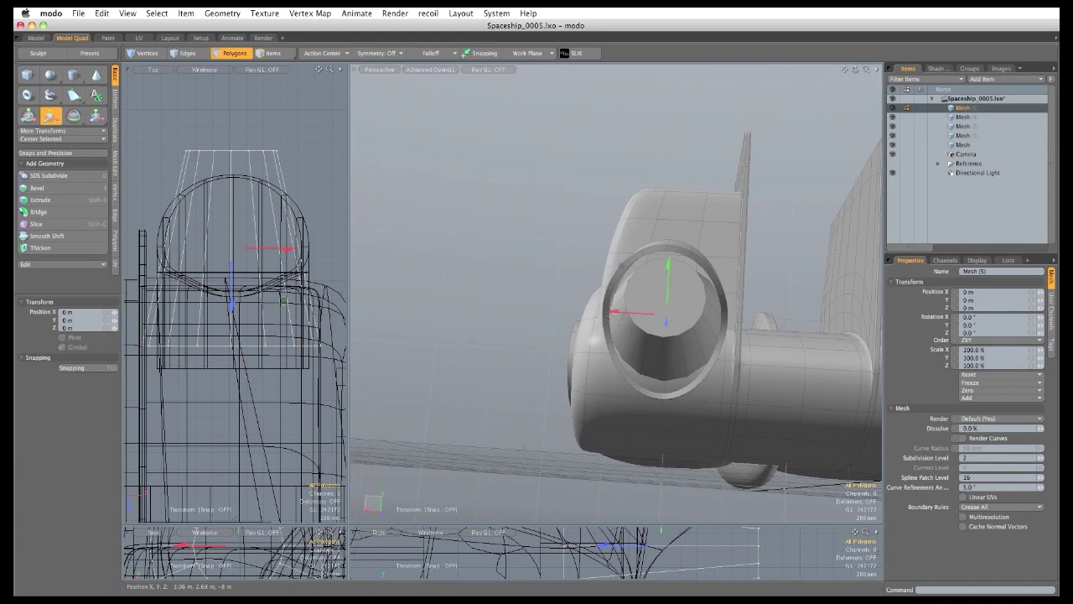
left_click_drag(611, 314, 503, 352)
key("space")
Bevel the nozzle's rear cap polygon in several stages to form a stepped rim with a recessed opening.
left_click(659, 373)
left_click_drag(503, 352, 624, 275, "ctrl+alt")
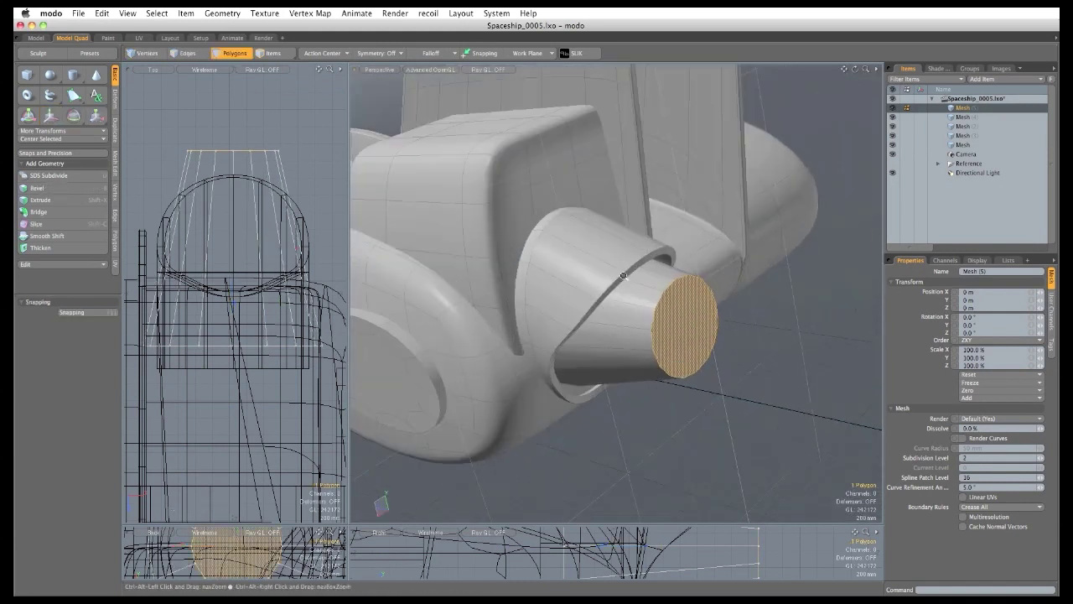
key("b")
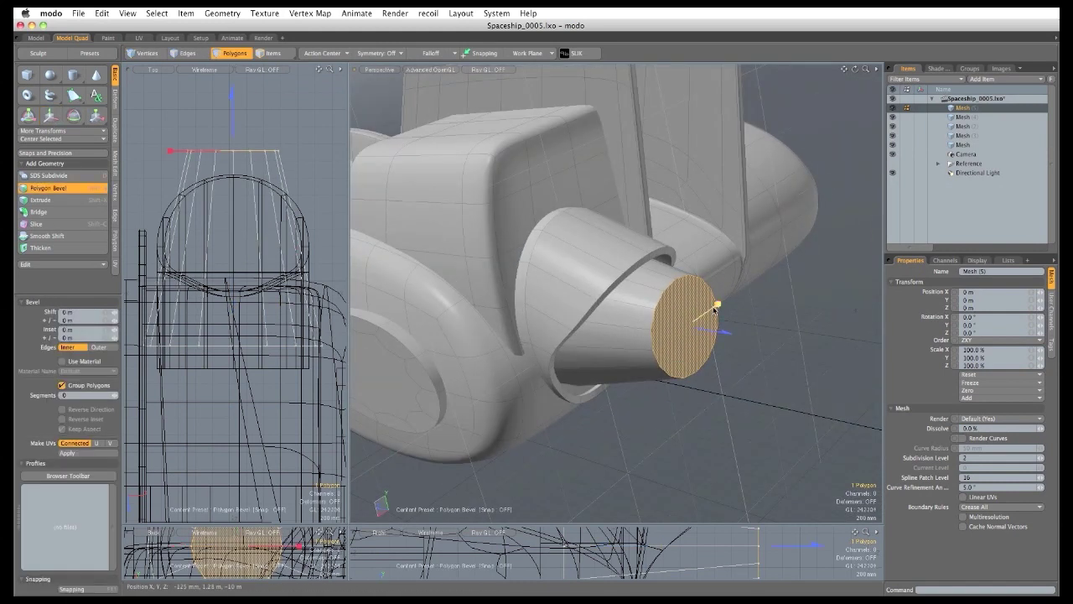
left_click_drag(714, 310, 601, 314)
key("ctrl+z")
left_click(735, 338, "shift")
left_click(724, 337, "shift")
key("q")
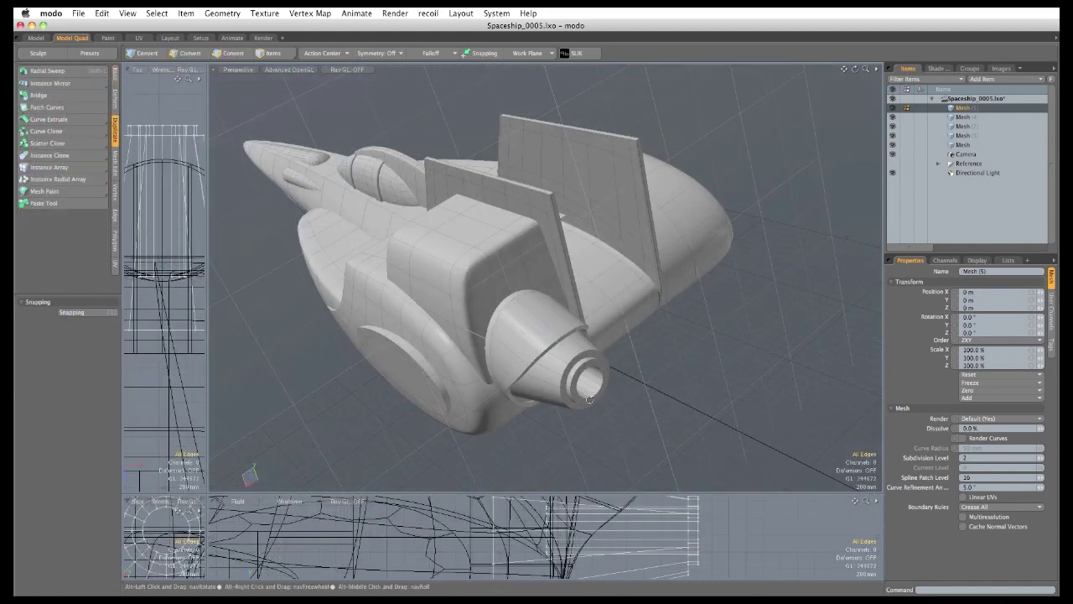
Cut the shroud and nozzle geometry from Mesh (4) and Mesh (5) and paste it into Mesh (2).
left_click(964, 117, "shift")
left_click(893, 118)
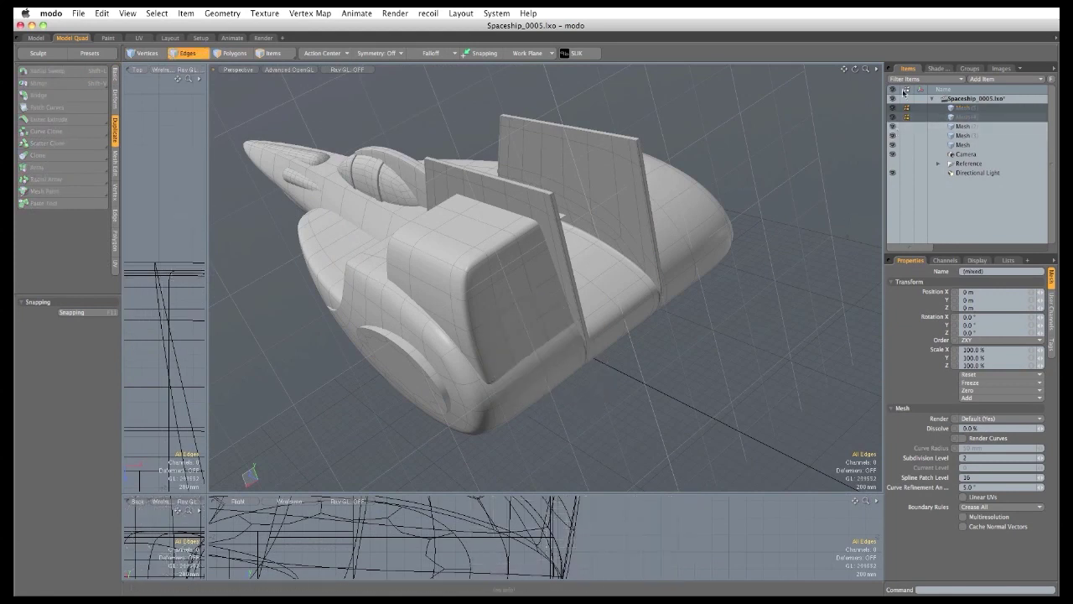
left_click(962, 126)
key("super+v")
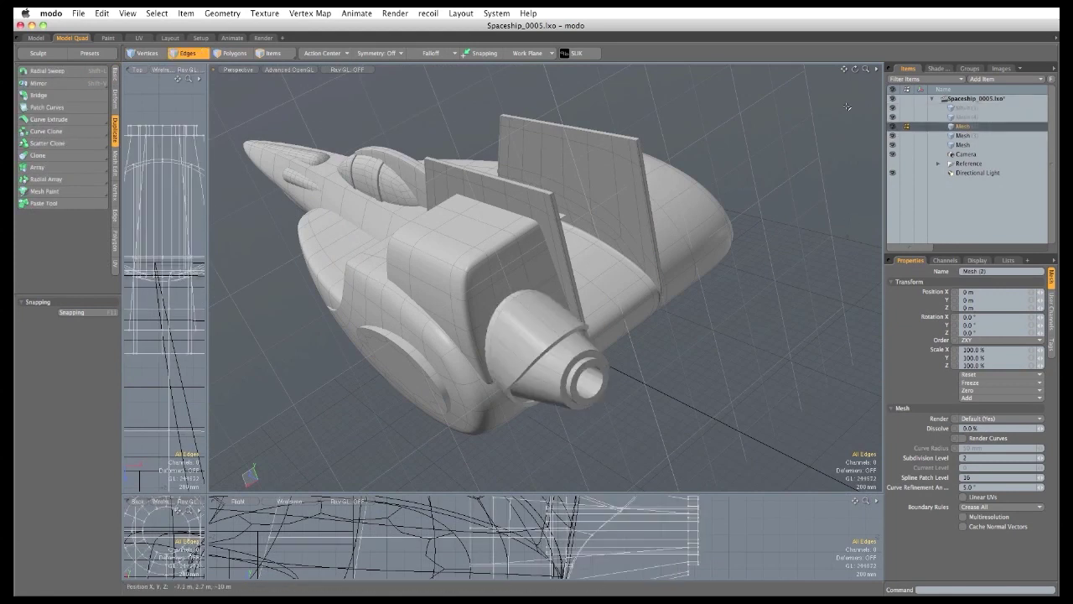
Mirror the engine mesh across the X axis about the origin to create the engine on the opposite side.
left_click(322, 52)
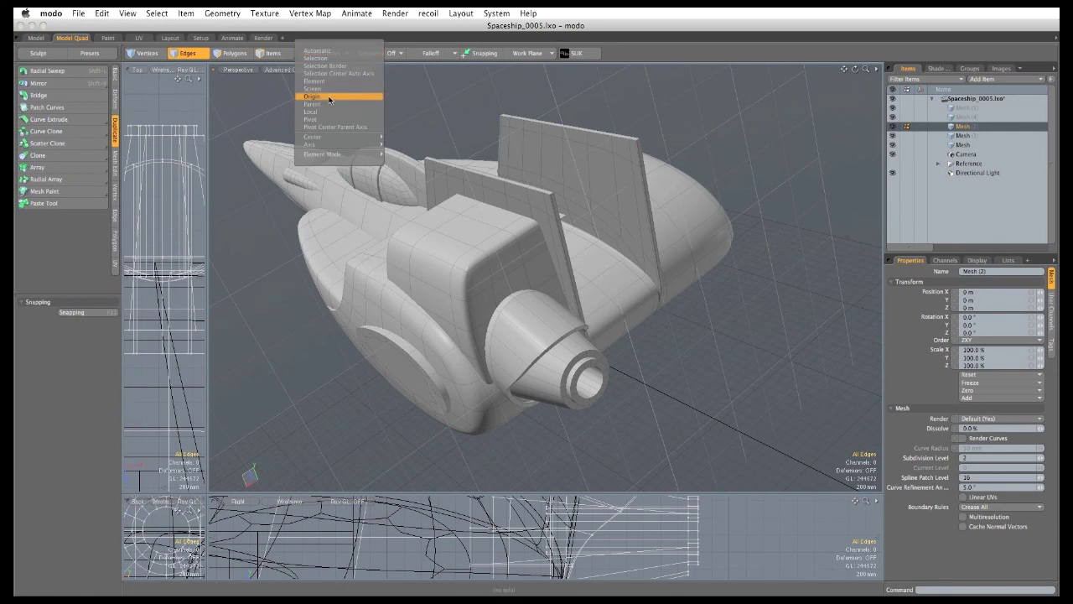
left_click(331, 99)
left_click(73, 84)
left_click(338, 178)
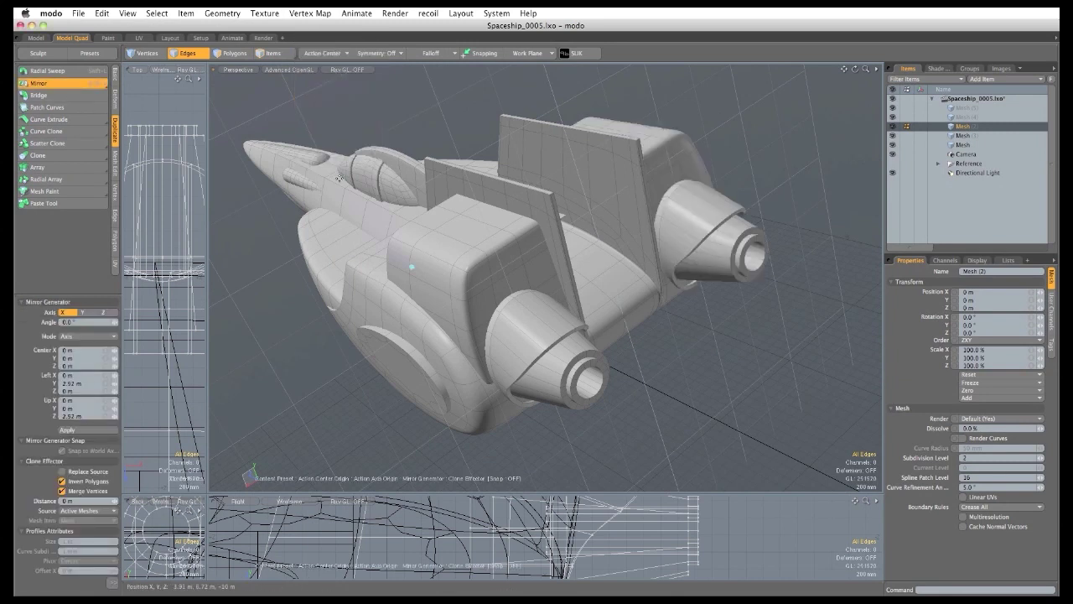
key("space")
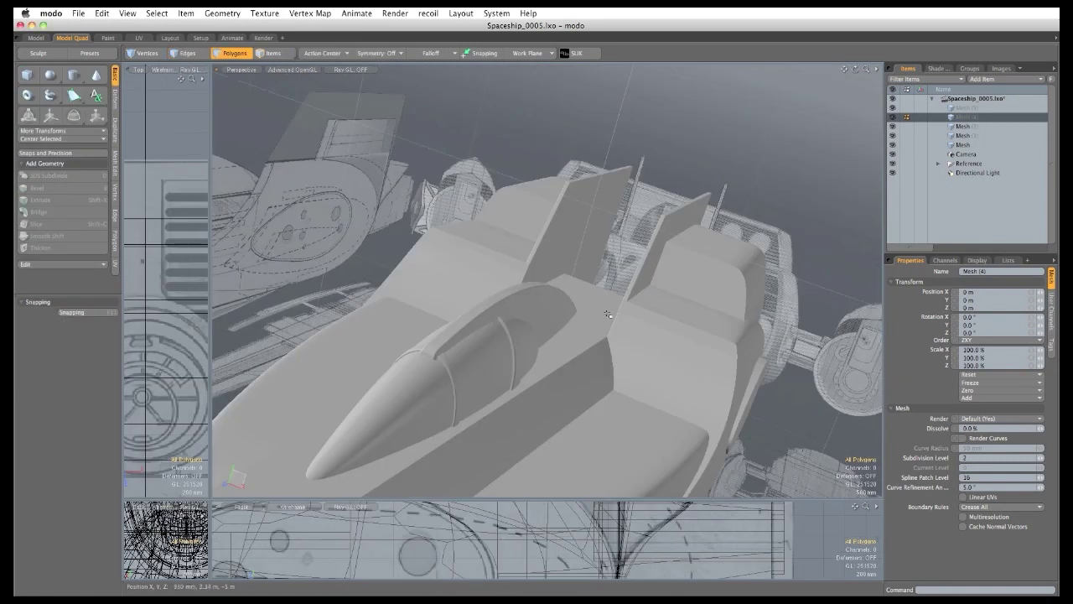
Draw a flat box panel between the two fins over the top reference, centered on X, 1.96 m wide and 2.89 m long.
left_click_drag(607, 314, 626, 228, "alt")
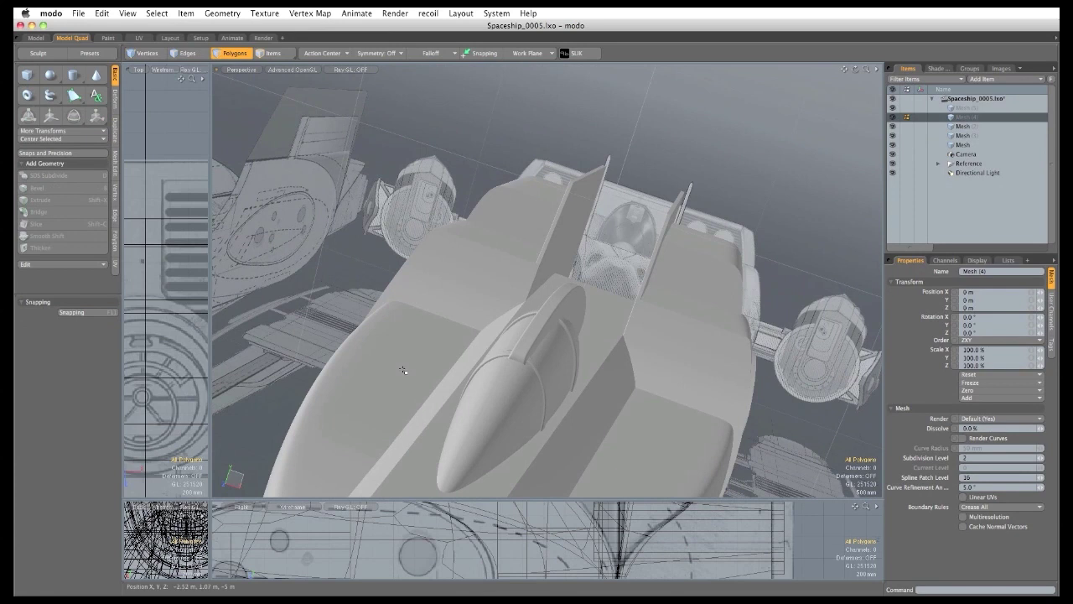
left_click_drag(211, 501, 718, 366)
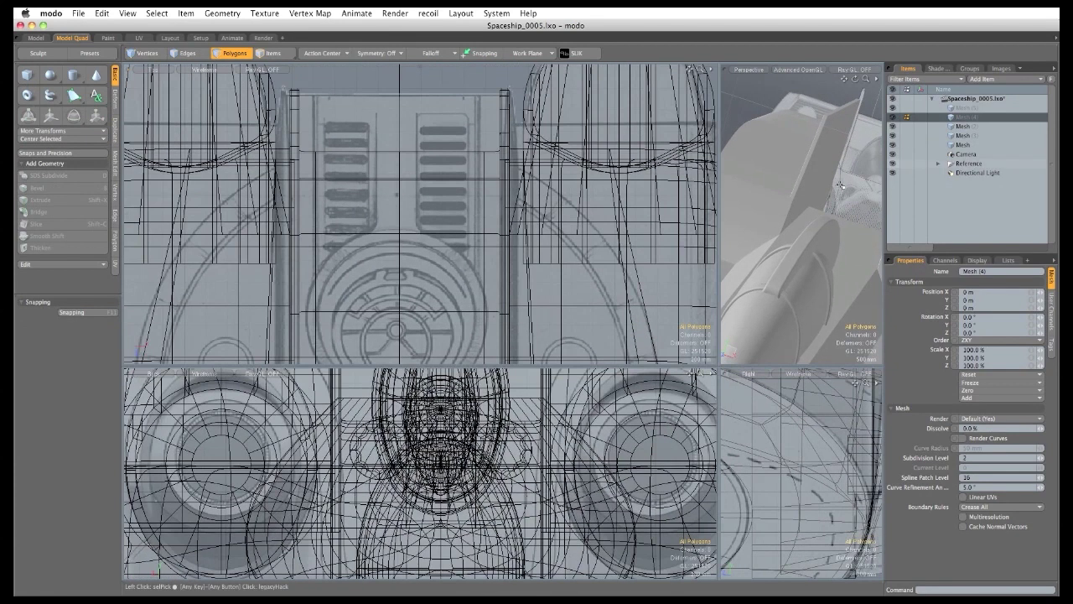
left_click_drag(415, 365, 410, 532)
left_click(28, 75)
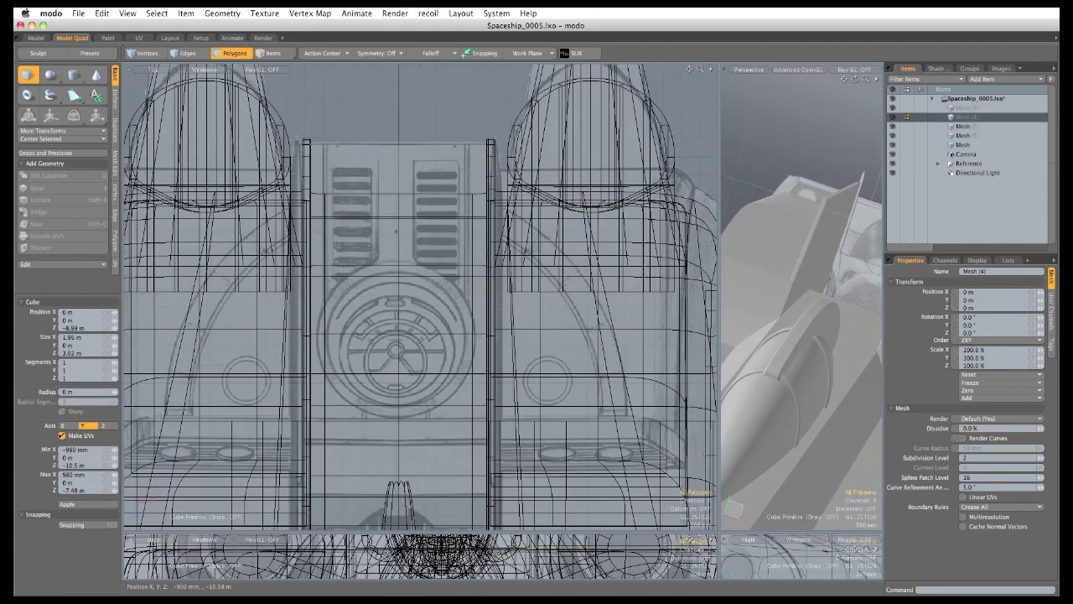
left_click_drag(303, 145, 492, 425)
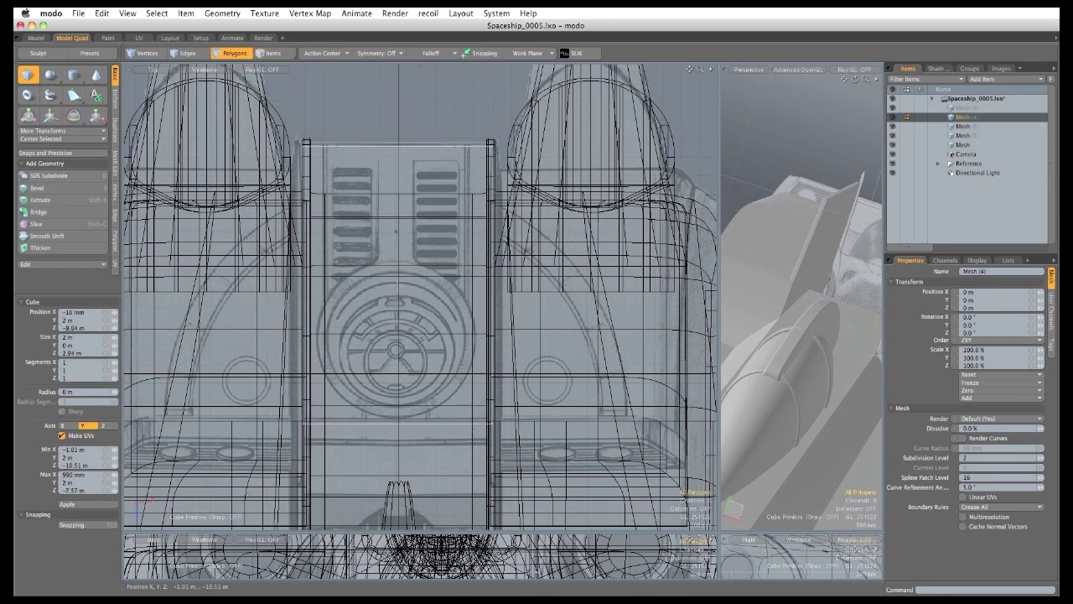
left_click_drag(397, 145, 397, 147)
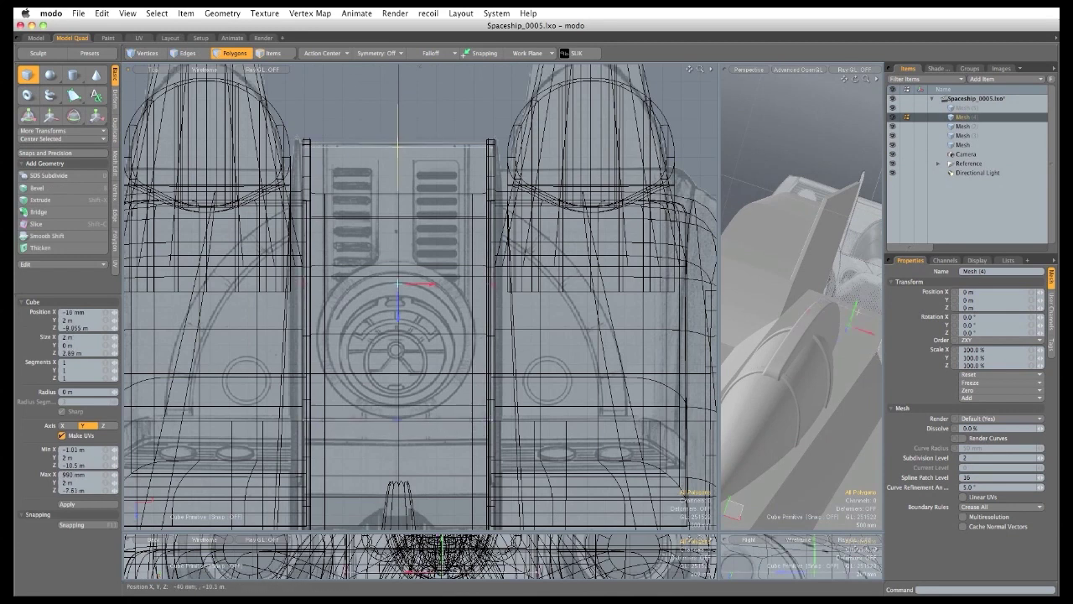
left_click_drag(302, 285, 306, 284)
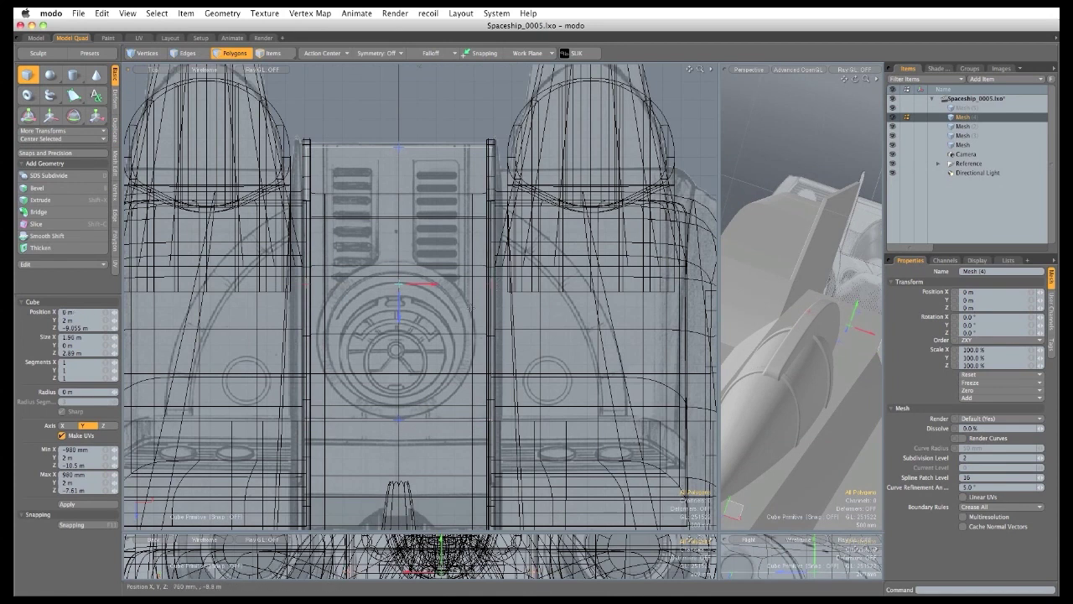
key("space")
Hide the reference images and raise the flat panel about 2.8 m along Y so it sits between the upper parts of the fins.
left_click_drag(716, 379, 170, 355)
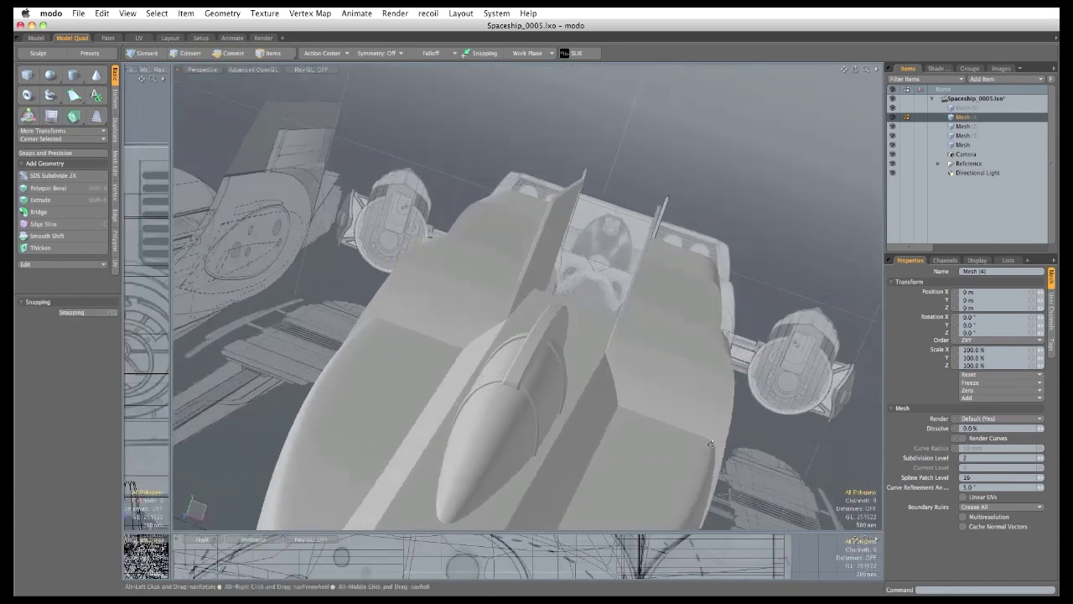
left_click_drag(289, 373, 525, 343, "alt")
key("3")
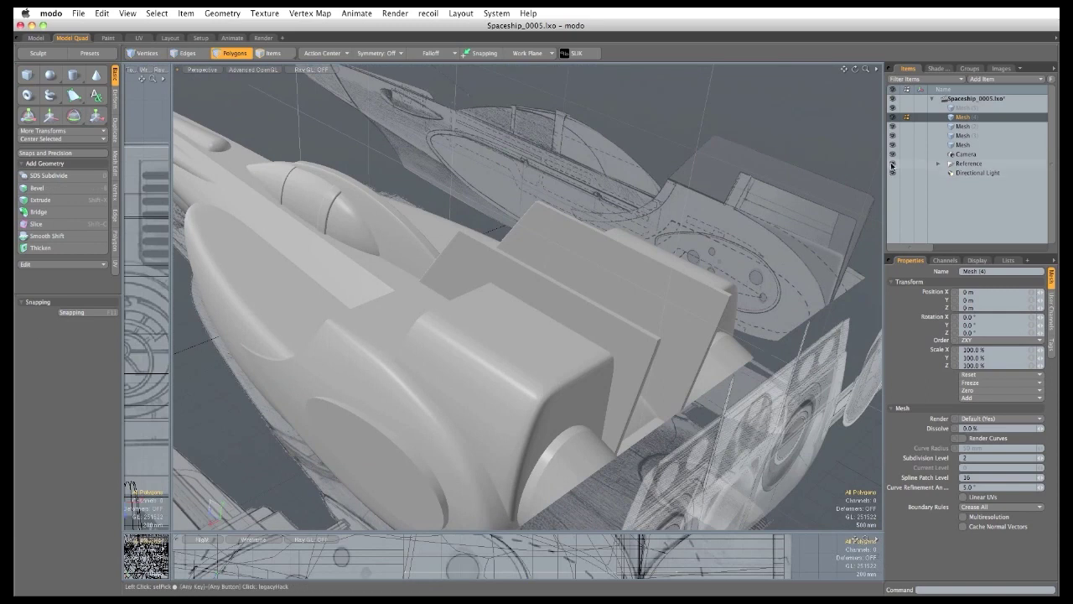
left_click(892, 163)
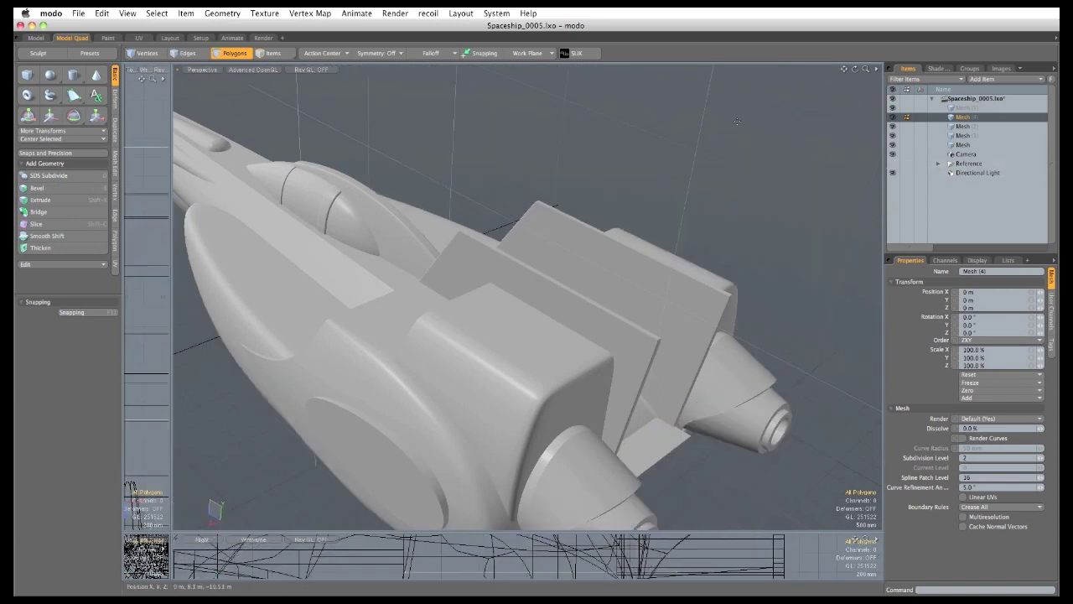
key("w")
left_click_drag(703, 252, 713, 198, "alt")
left_click_drag(592, 361, 602, 195)
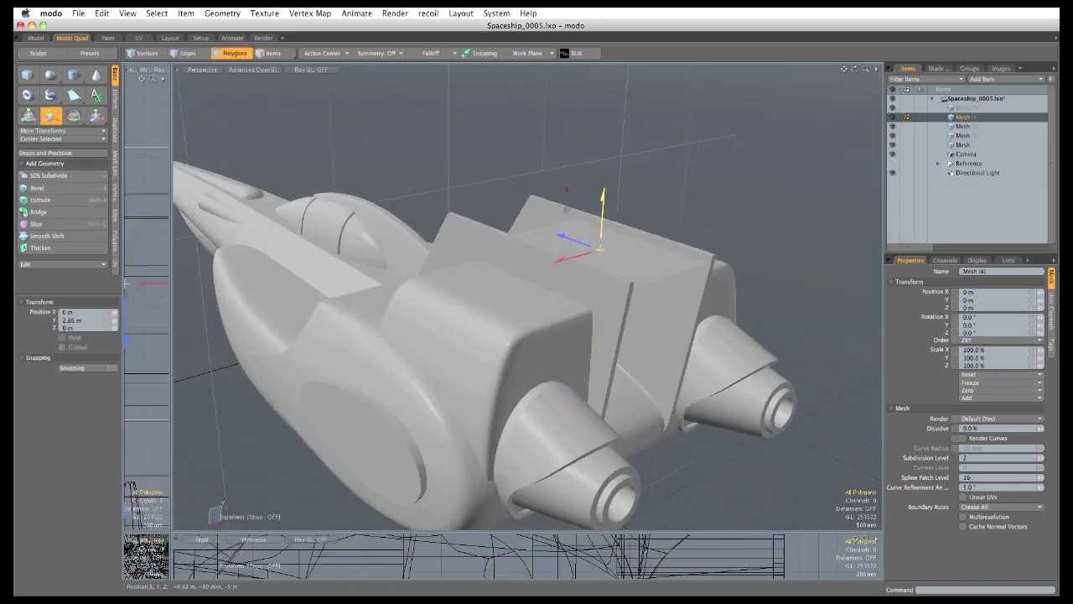
left_click_drag(600, 256, 498, 206, "alt")
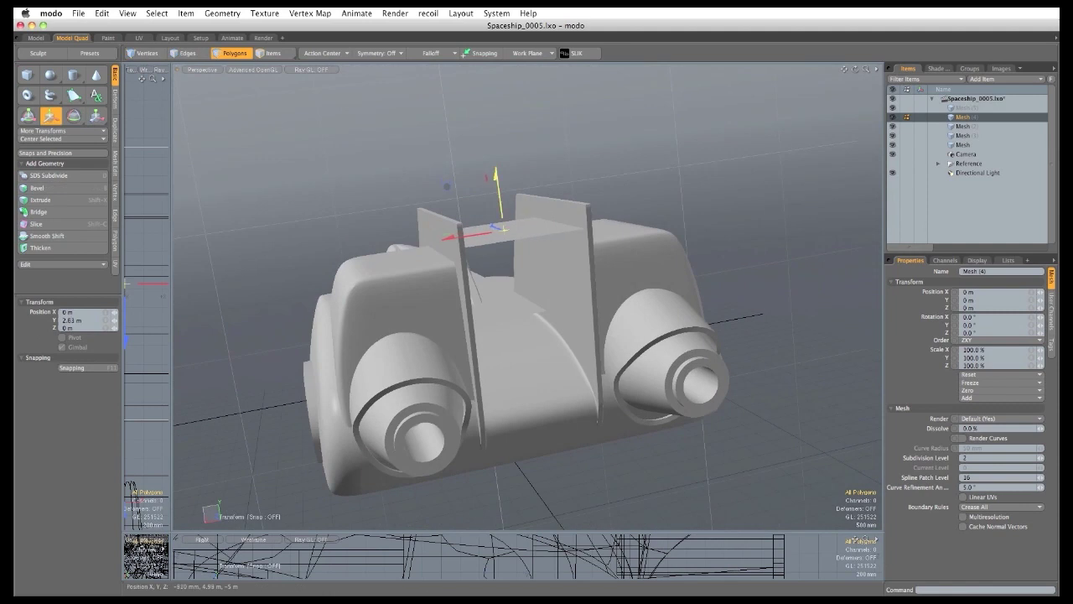
left_click_drag(503, 277, 644, 255, "alt")
key("space")
Extend the panel's rear edge about 2.12 m down and 1.14 m forward to form the sloping rear face.
key("space")
key("space")
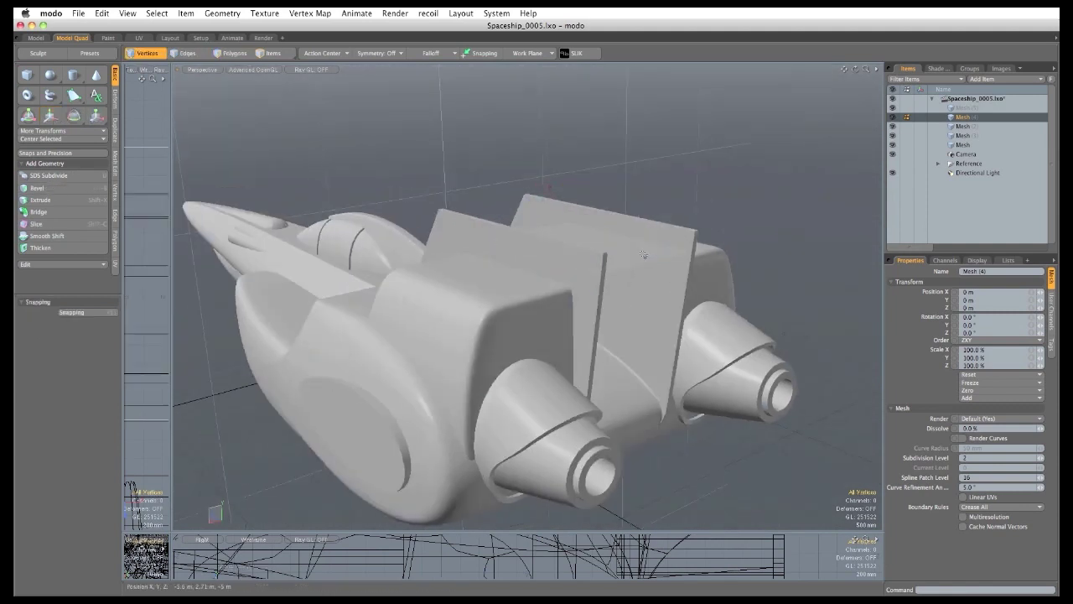
left_click_drag(531, 394, 587, 376, "alt")
key("z")
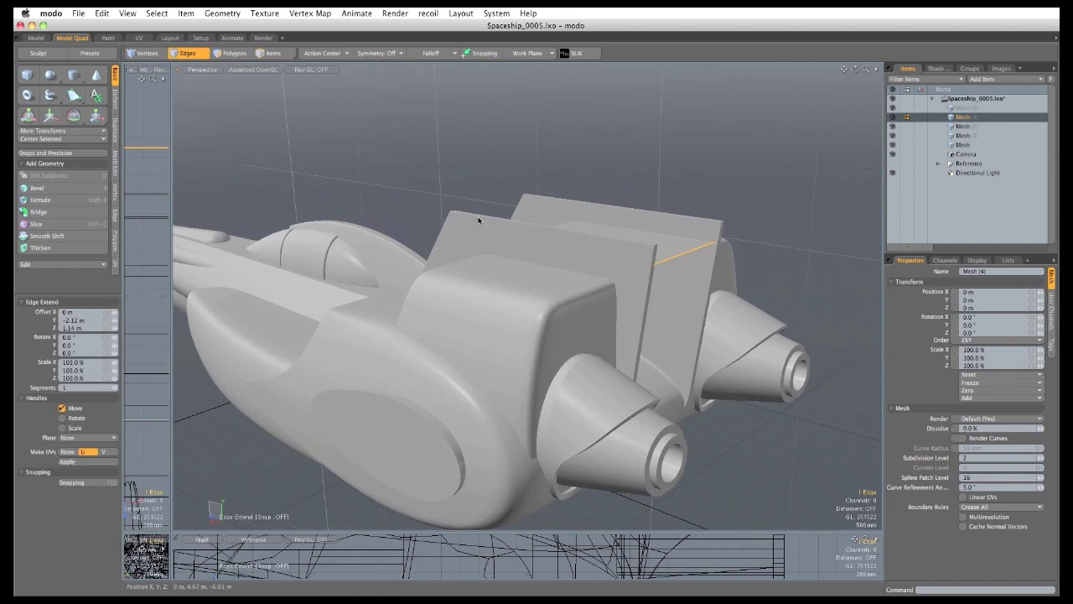
left_click_drag(631, 309, 659, 318, "alt")
left_click_drag(695, 251, 571, 374)
key("q")
left_click(486, 176)
left_click_drag(486, 184, 601, 307, "alt")
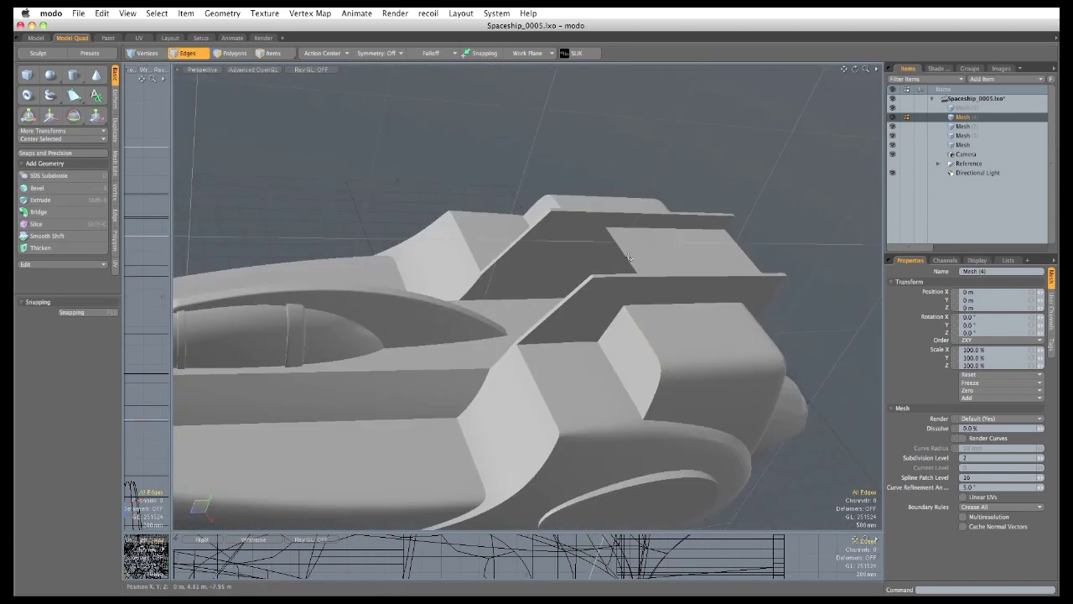
Extend the panel's front edge about 1.85 m down and 1.2 m forward to slope down to the fuselage.
key("z")
left_click_drag(541, 239, 495, 285, "alt")
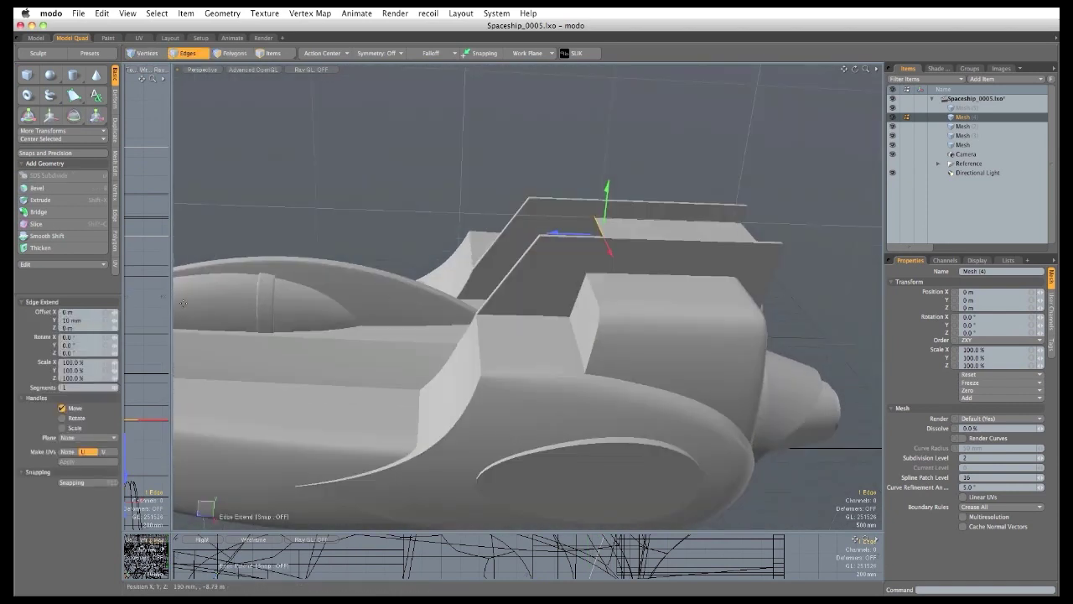
left_click_drag(604, 233, 531, 328)
left_click_drag(469, 361, 531, 348, "alt")
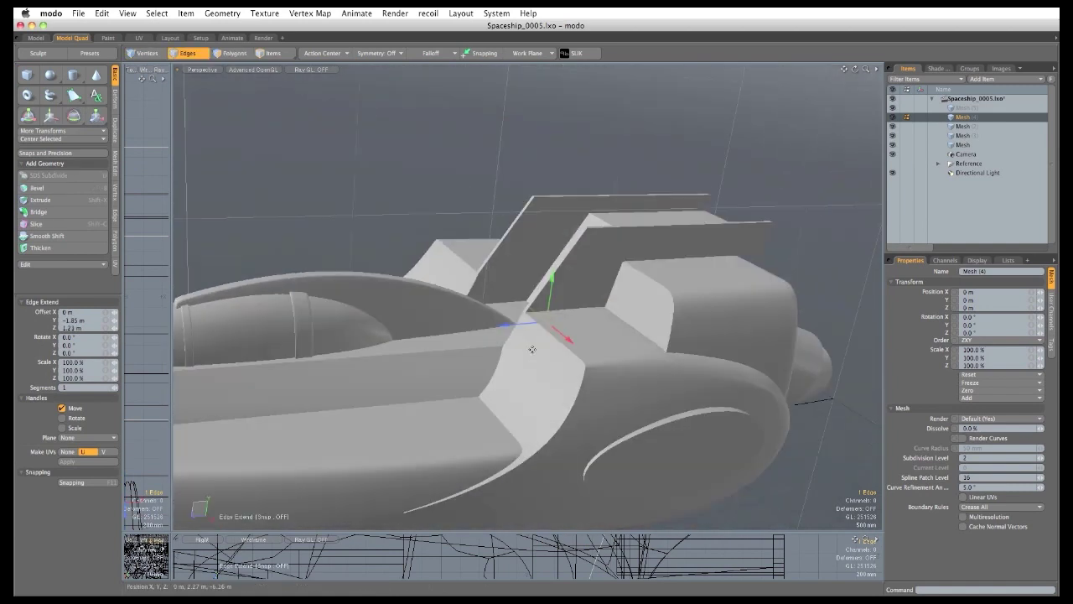
Show the reference images again and nudge the extended front edge along Z to match the top view drawing.
key("ctrl+space")
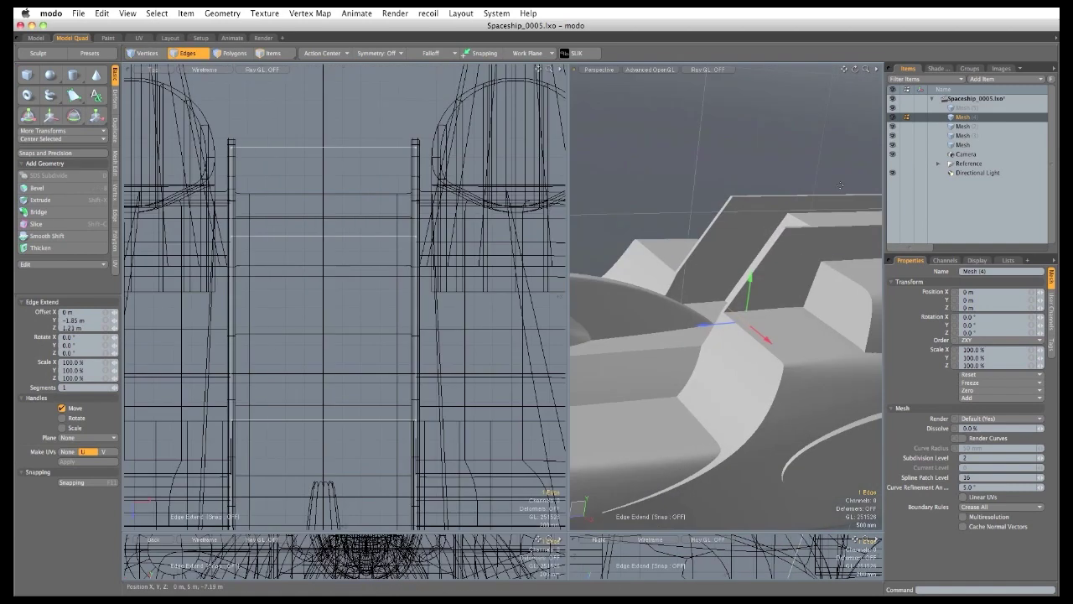
left_click(894, 166)
left_click_drag(319, 470, 329, 387, "alt+shift")
scroll(328, 387, "down", 2)
key("w")
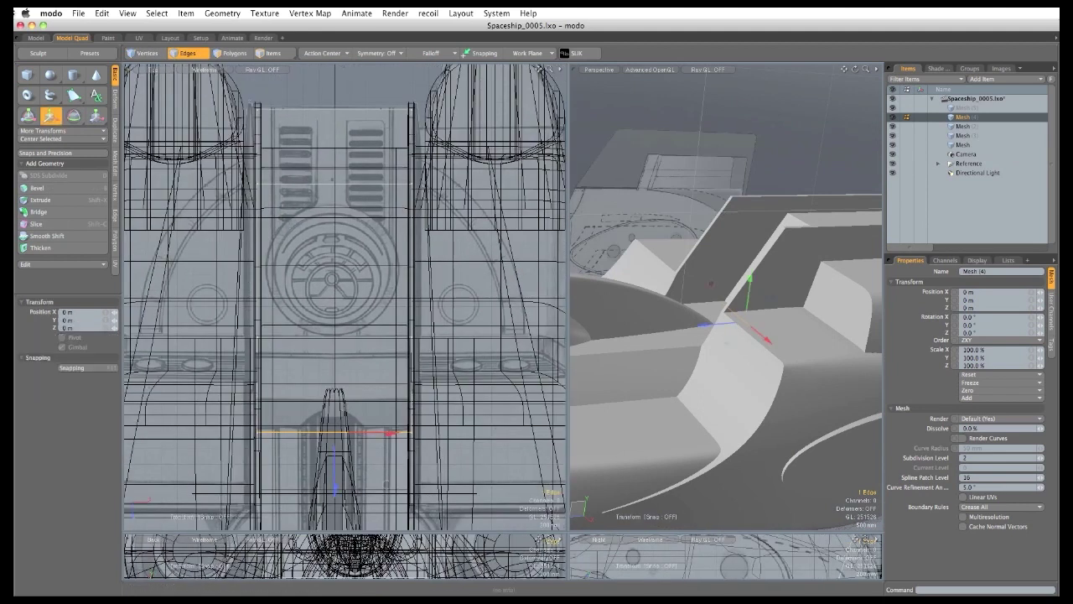
left_click_drag(335, 488, 336, 483)
key("q")
Select the panel's two upper corner edges and sharpen their subdivided bends with the Weight Tool at about 19.5%.
left_click_drag(568, 293, 217, 235)
left_click_drag(381, 175, 519, 273, "alt")
key("2")
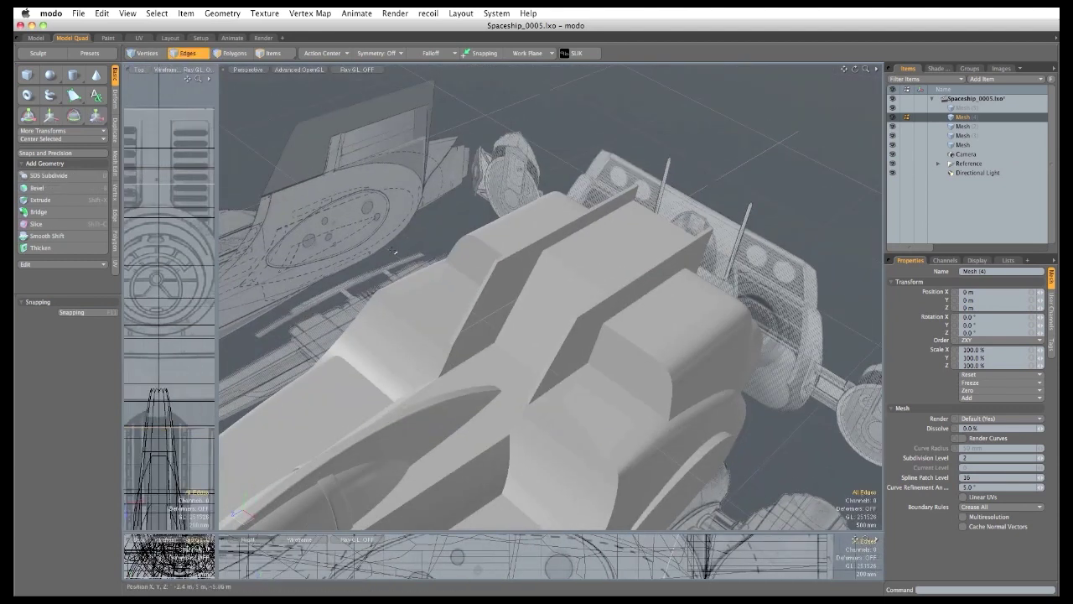
left_click(627, 240, "shift")
left_click_drag(530, 378, 402, 259, "alt")
left_click(300, 14)
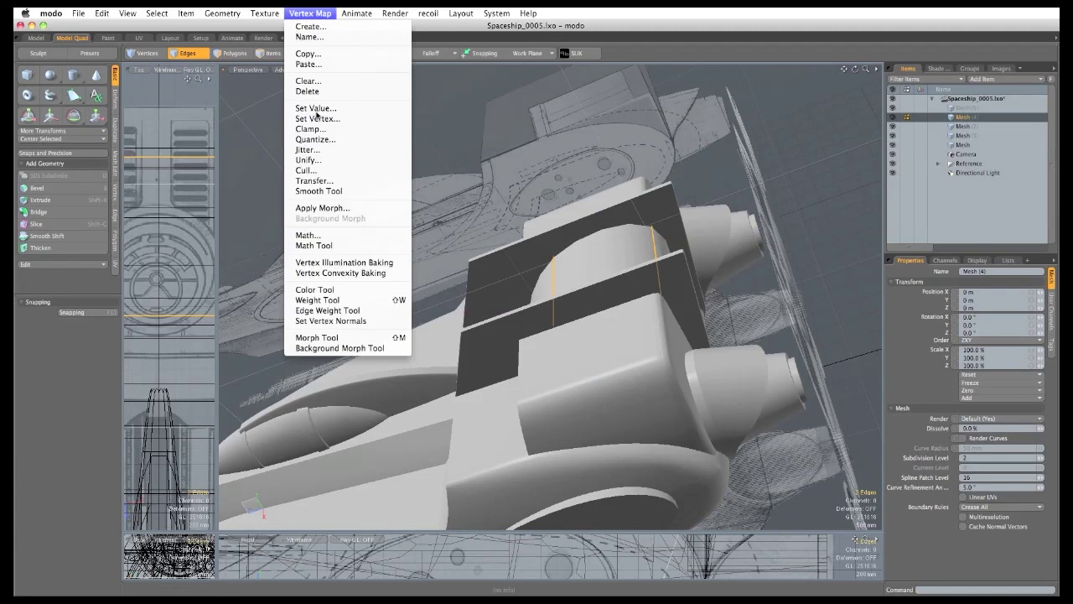
left_click(317, 299)
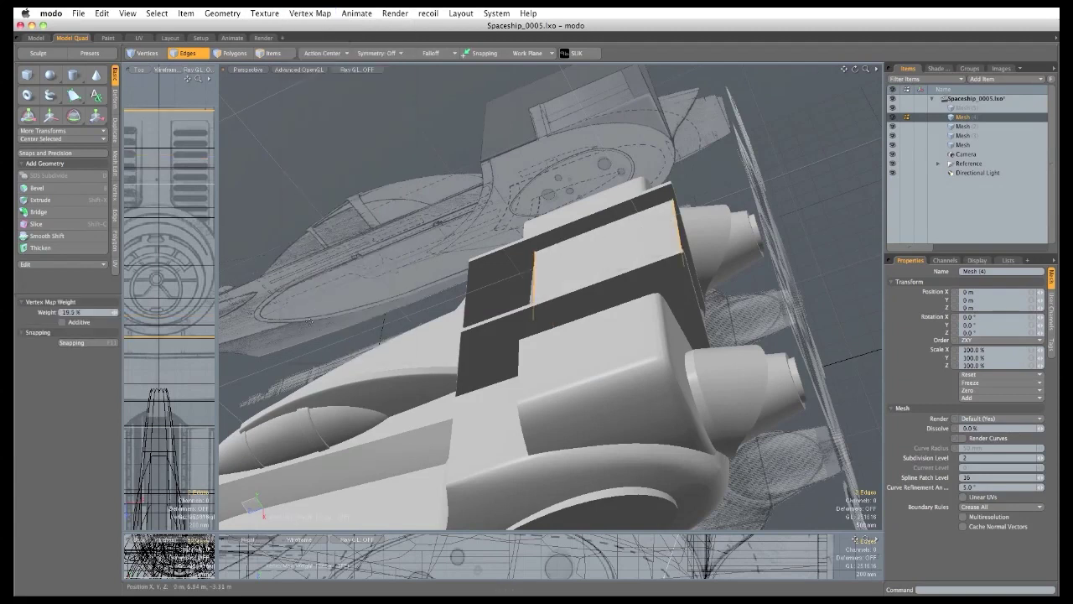
key("q")
left_click(367, 220)
left_click_drag(367, 220, 476, 195, "alt")
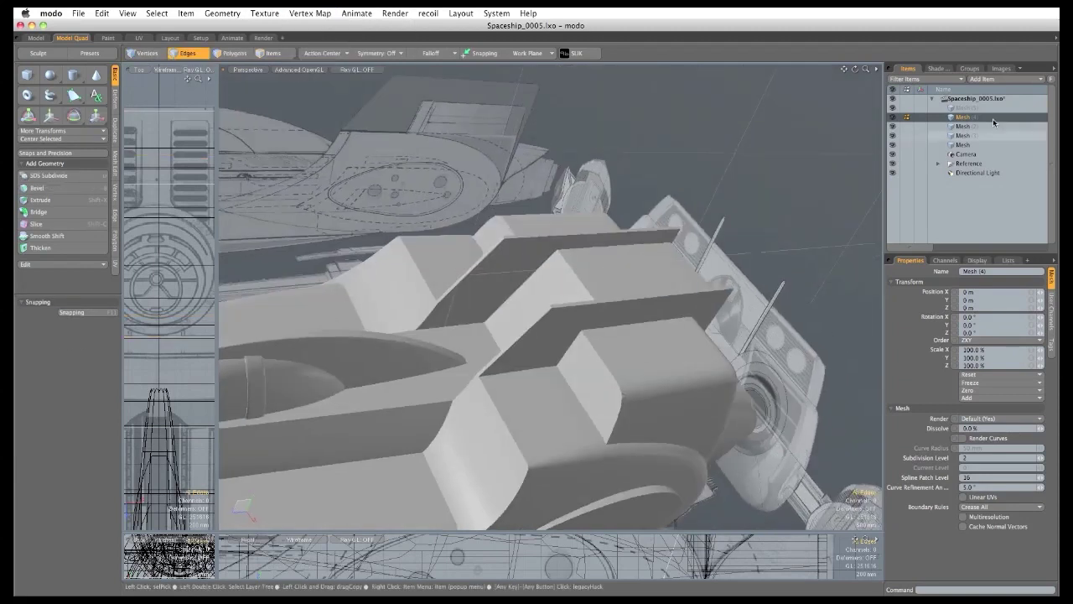
Cut the geometry from Mesh (4), Mesh (2) and Mesh (3) and paste it into the main fuselage Mesh.
left_click(962, 135, "shift")
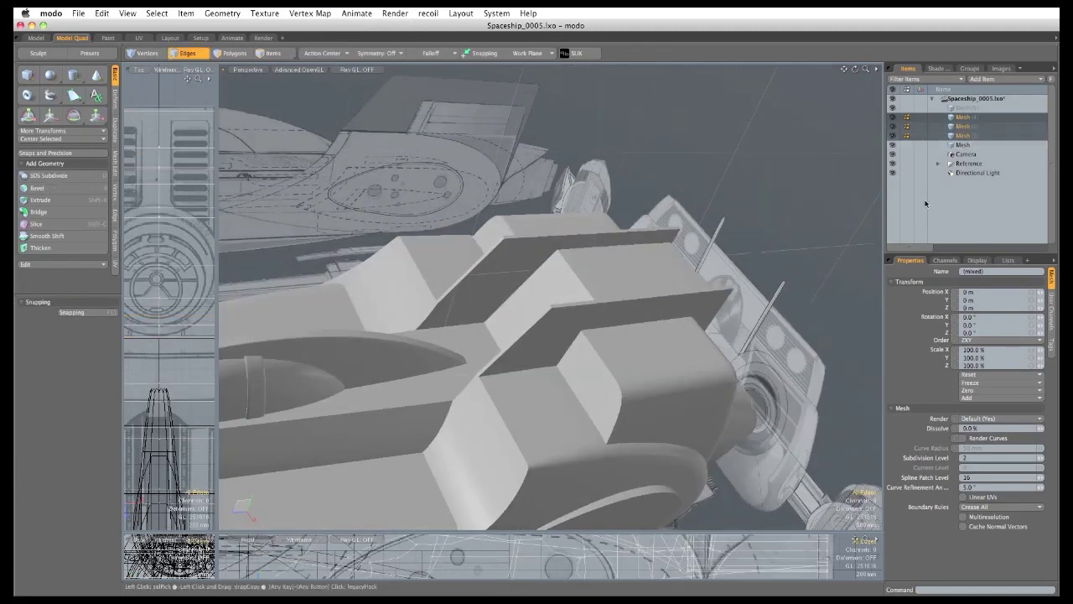
left_click_drag(524, 377, 503, 274, "alt+shift")
key("1")
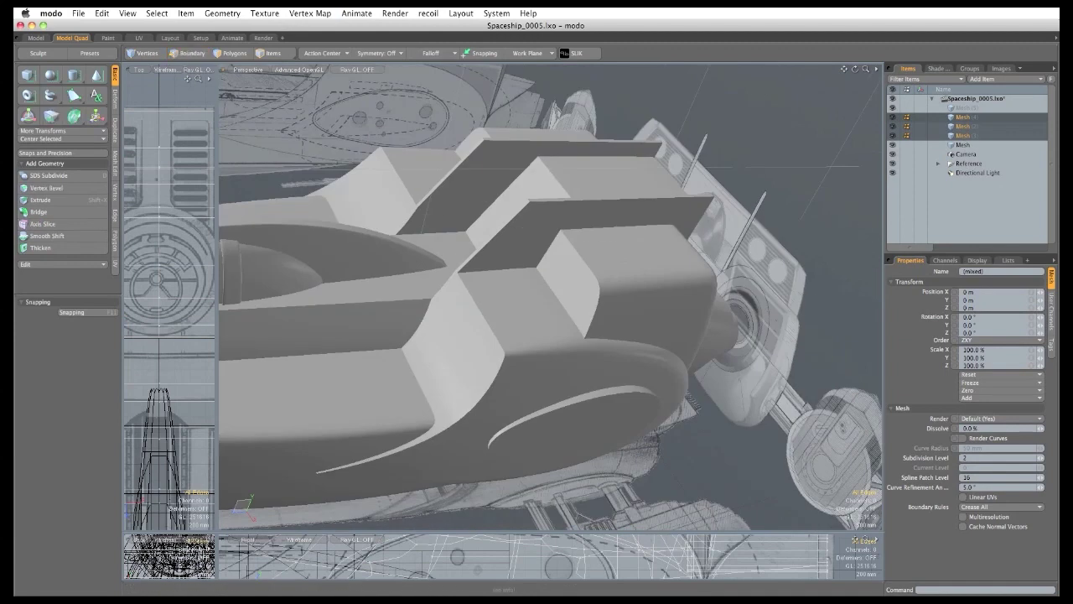
key("h")
key("2")
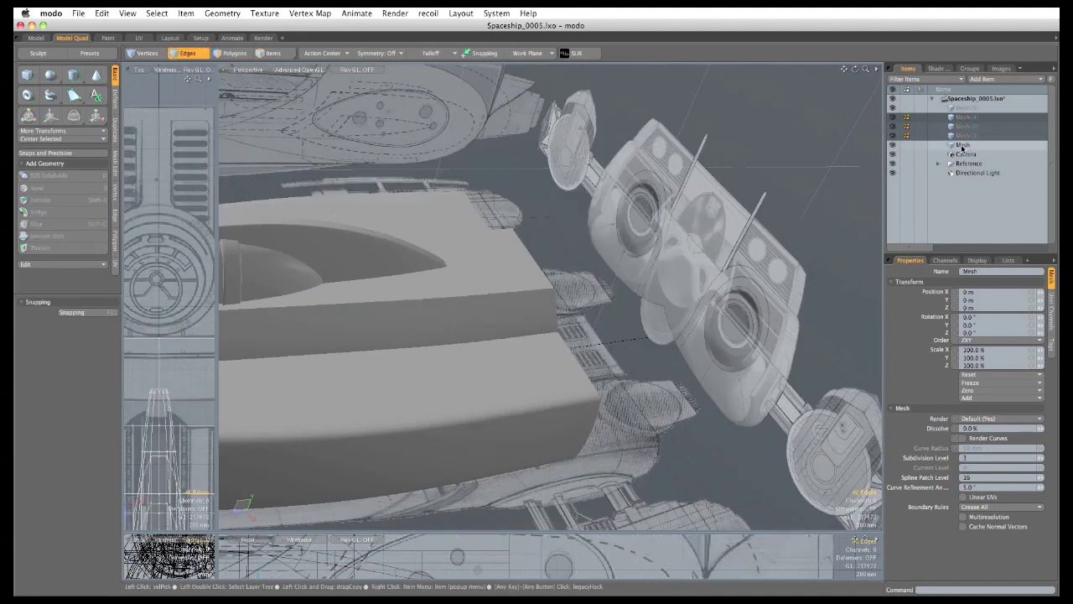
left_click(960, 145)
key("2")
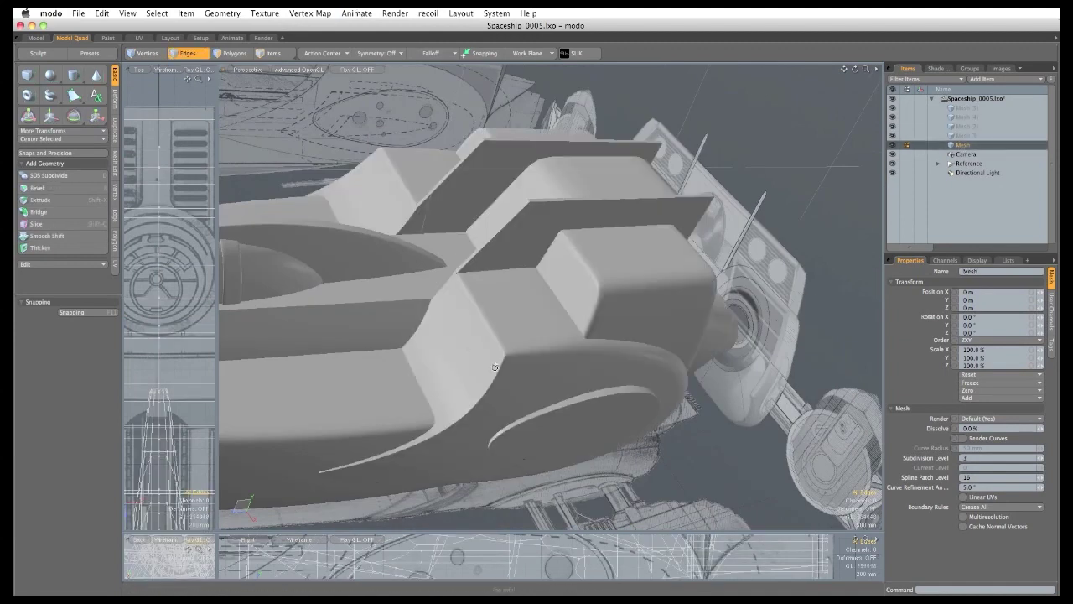
Fit the whole ship in the view and save the scene as a new incremental version.
key("a")
left_click(78, 14)
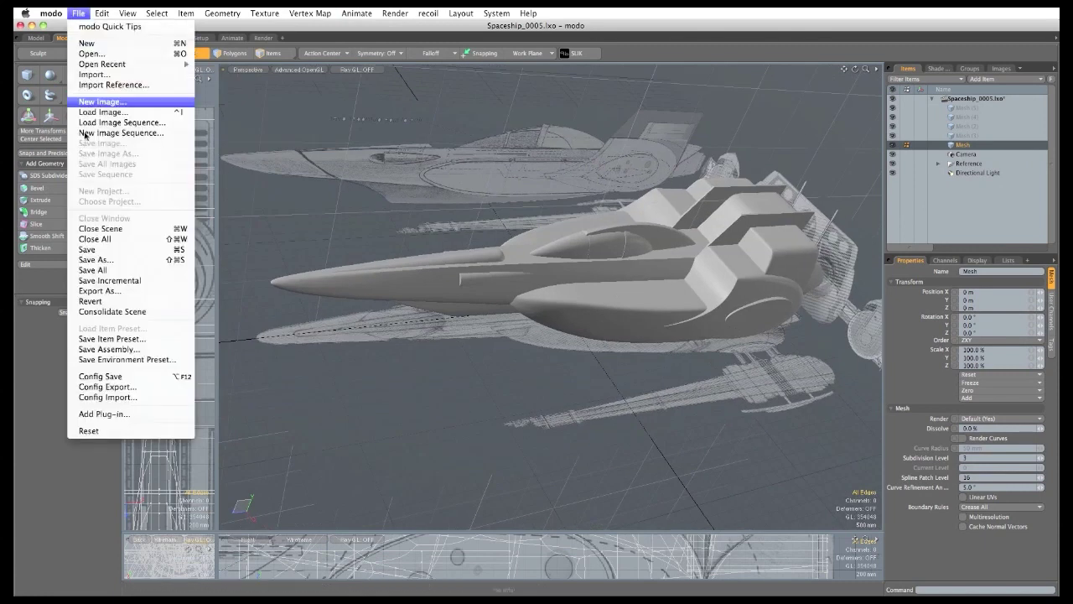
left_click(101, 282)
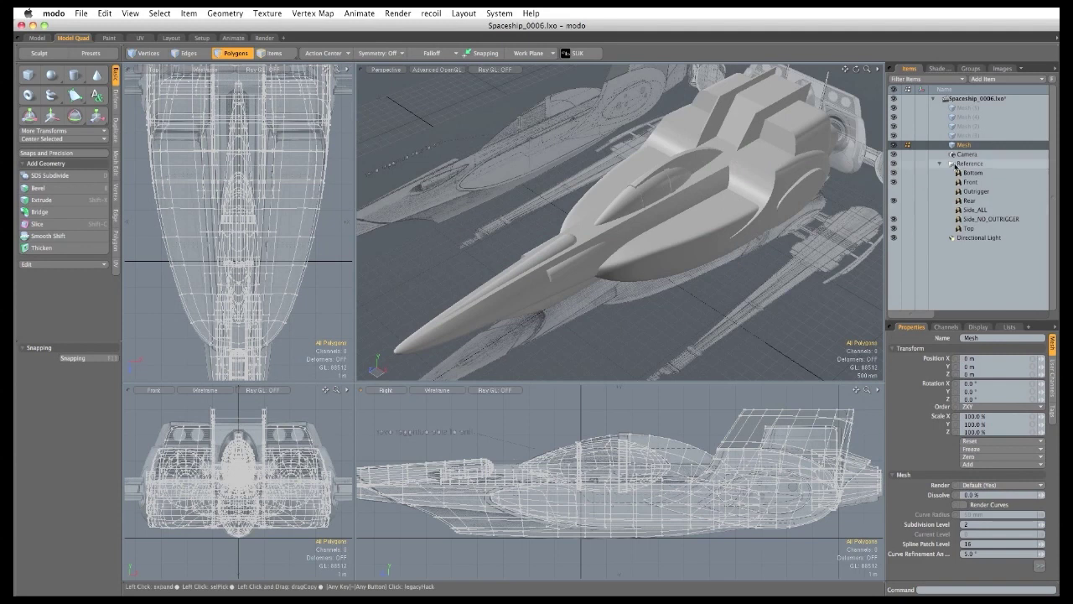
Make the empty Mesh (3) active, hide the ship Mesh, and swap the Side_NO_OUTRIGGER reference for Side_ALL.
left_click(964, 135)
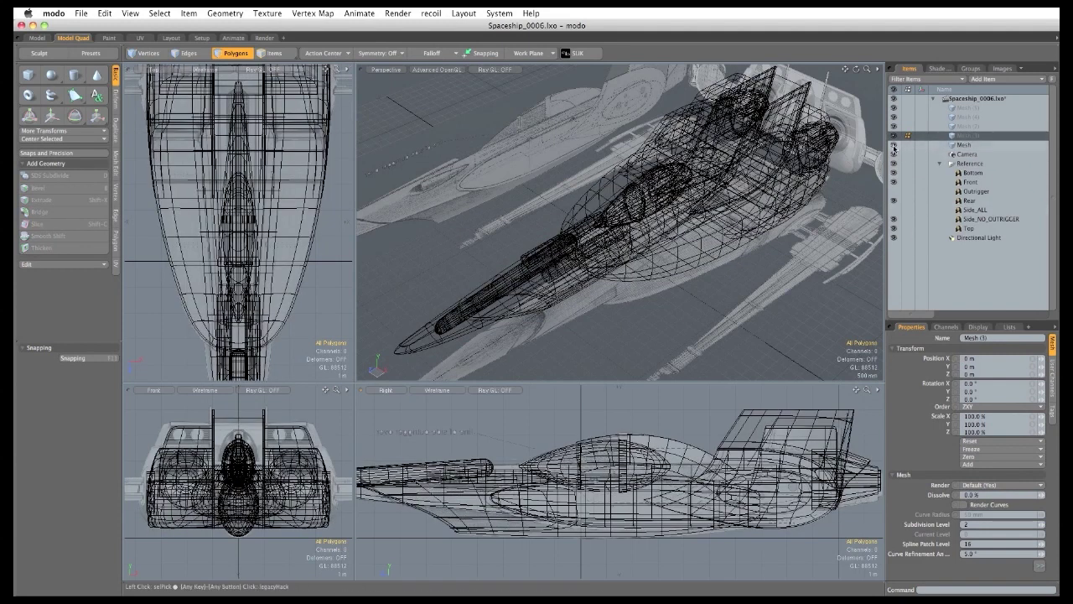
left_click(894, 145)
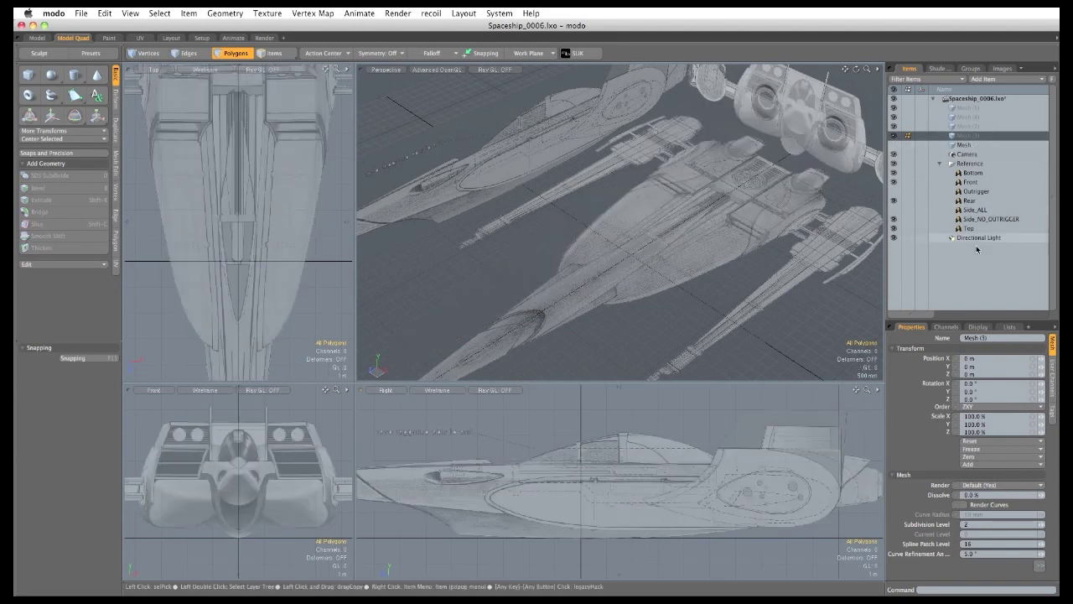
left_click(894, 220)
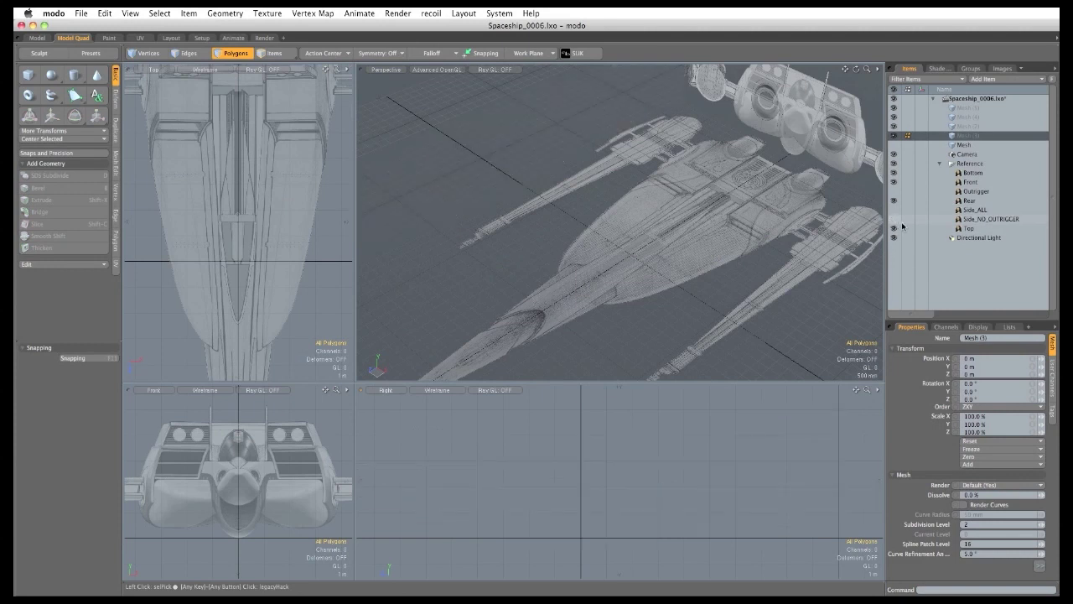
left_click(894, 212)
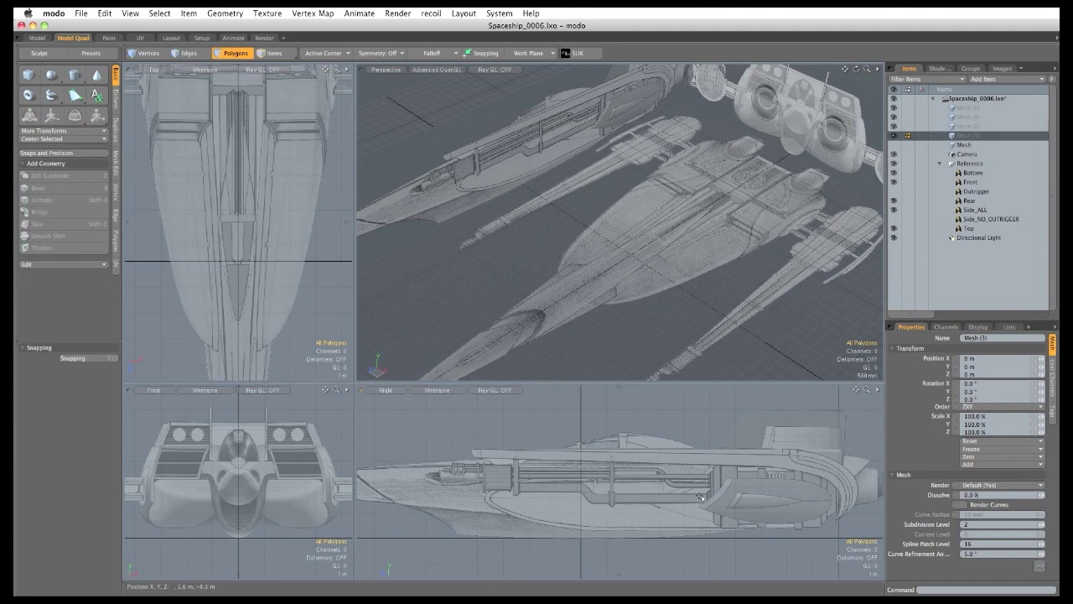
Draw a strip of quads along the curved front edge of the outrigger's side panel in the side view, using the Pen tool with Make Quads enabled.
left_click_drag(354, 381, 216, 221)
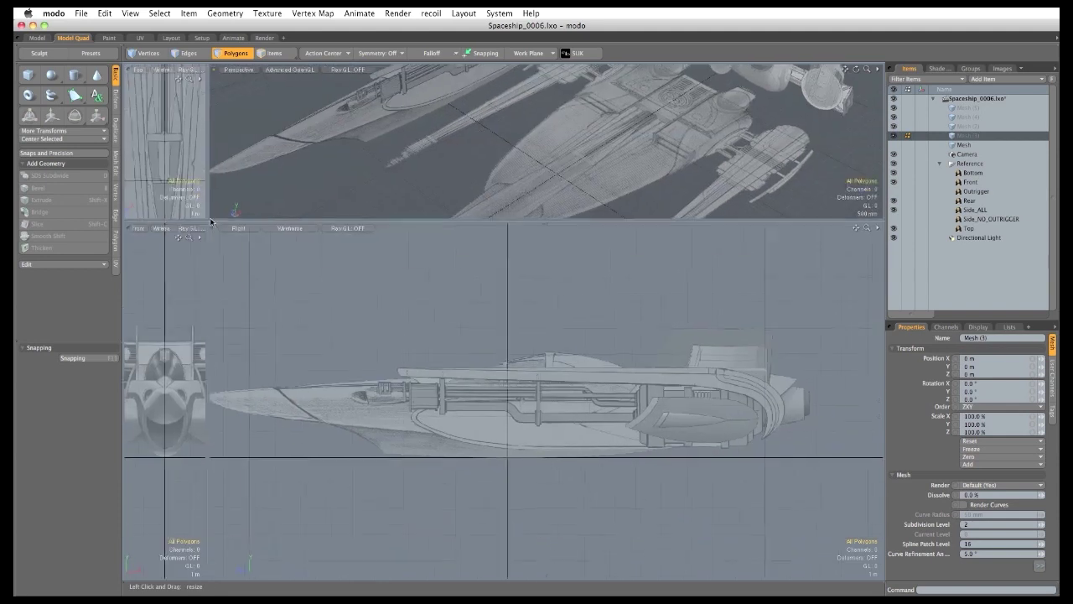
scroll(564, 433, "up", 5)
scroll(564, 434, "up", 4)
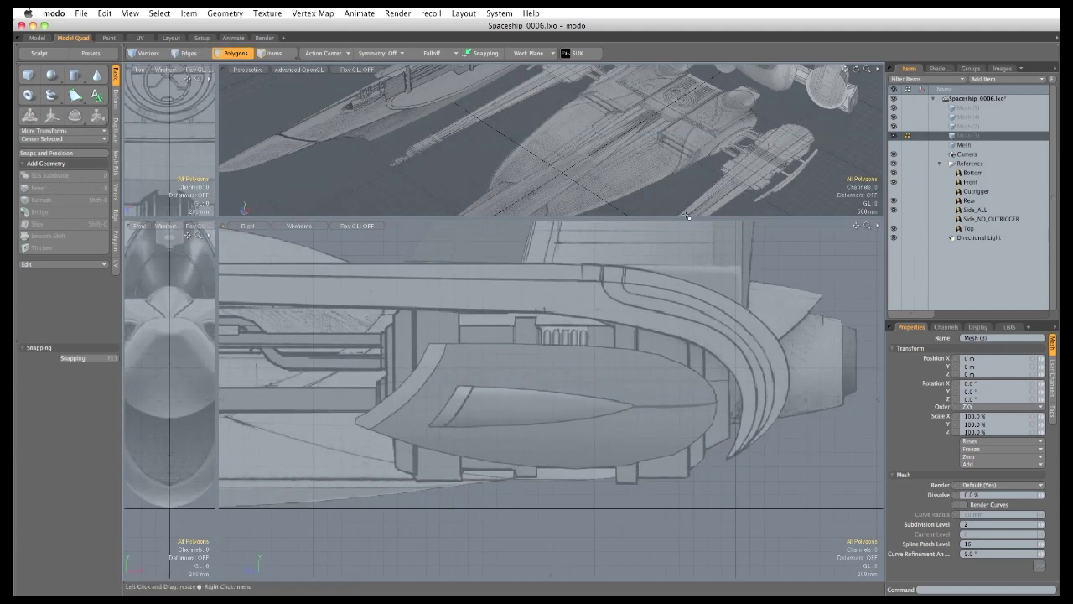
left_click(74, 95)
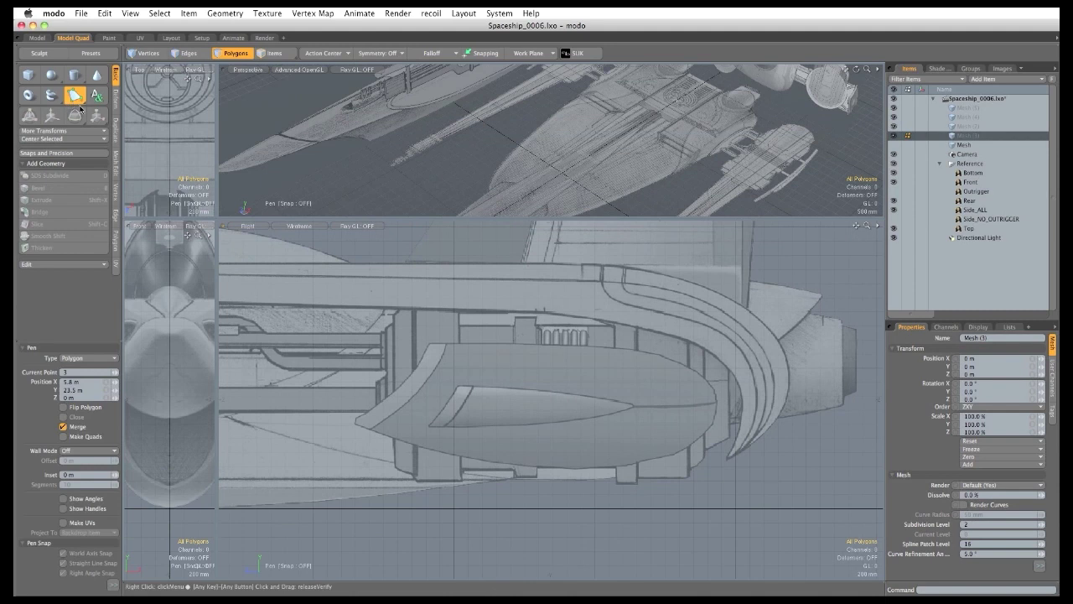
left_click(64, 427)
scroll(432, 334, "up", 2)
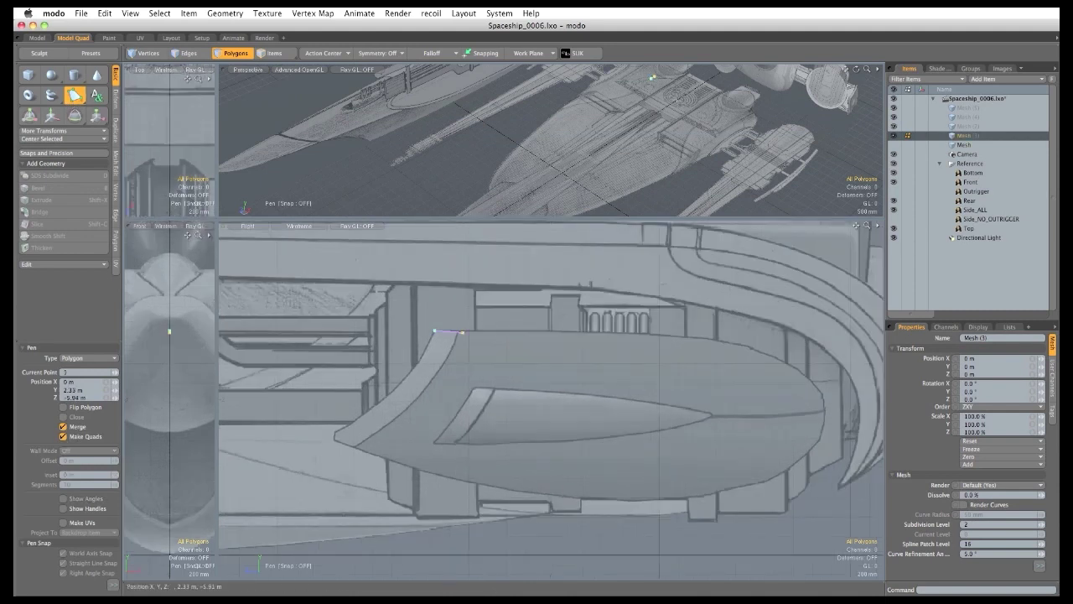
left_click(453, 364)
left_click(421, 362)
left_click(406, 379)
left_click(427, 397)
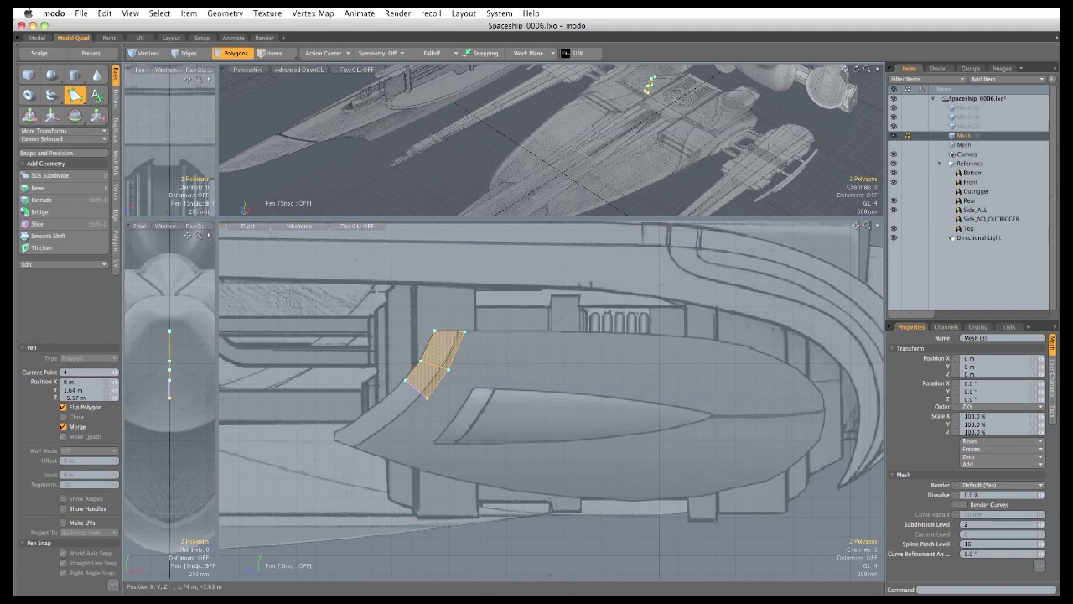
left_click(381, 402)
left_click(403, 421)
left_click(355, 418)
left_click(380, 435)
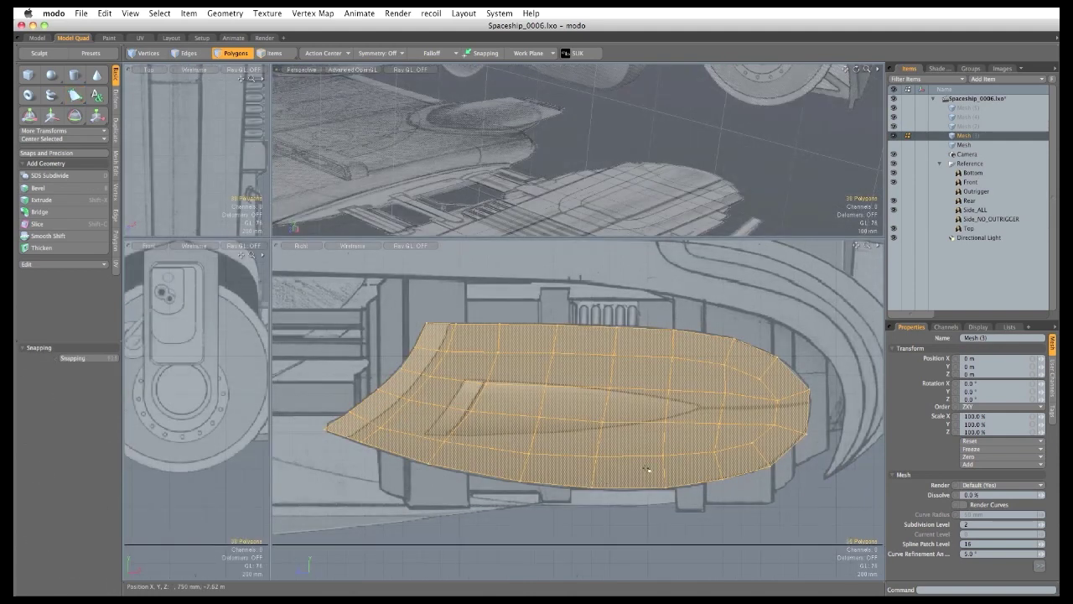
Move the flat panel along X in the front view to line it up with the outrigger's outer side plate.
left_click_drag(271, 237, 629, 202)
scroll(439, 394, "down", 3)
key("w")
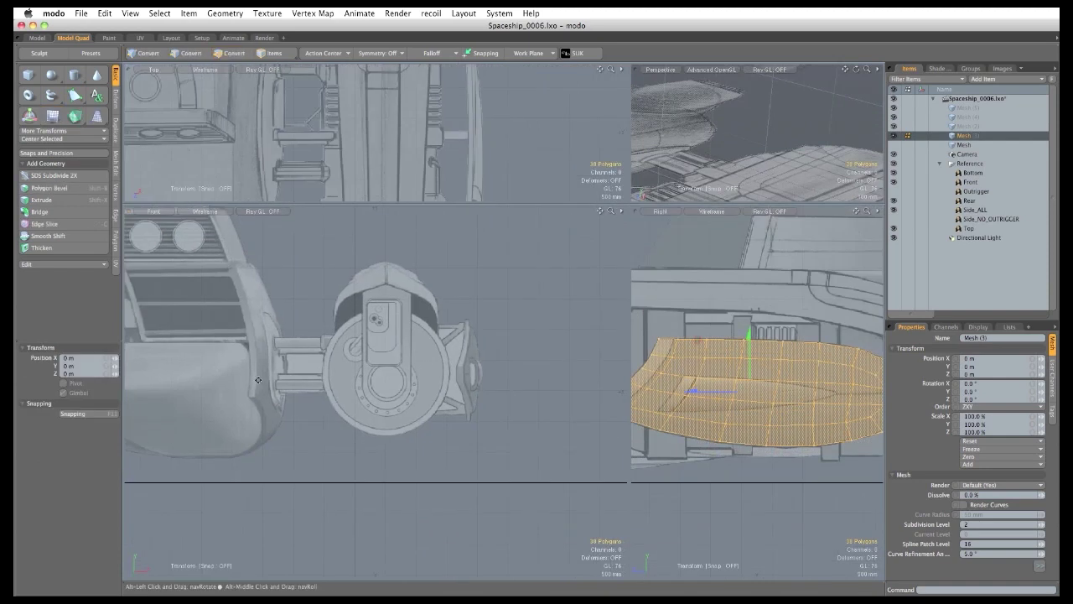
left_click_drag(407, 290, 481, 293, "alt+shift")
left_click_drag(177, 393, 419, 393)
left_click_drag(420, 341, 596, 341)
key("space")
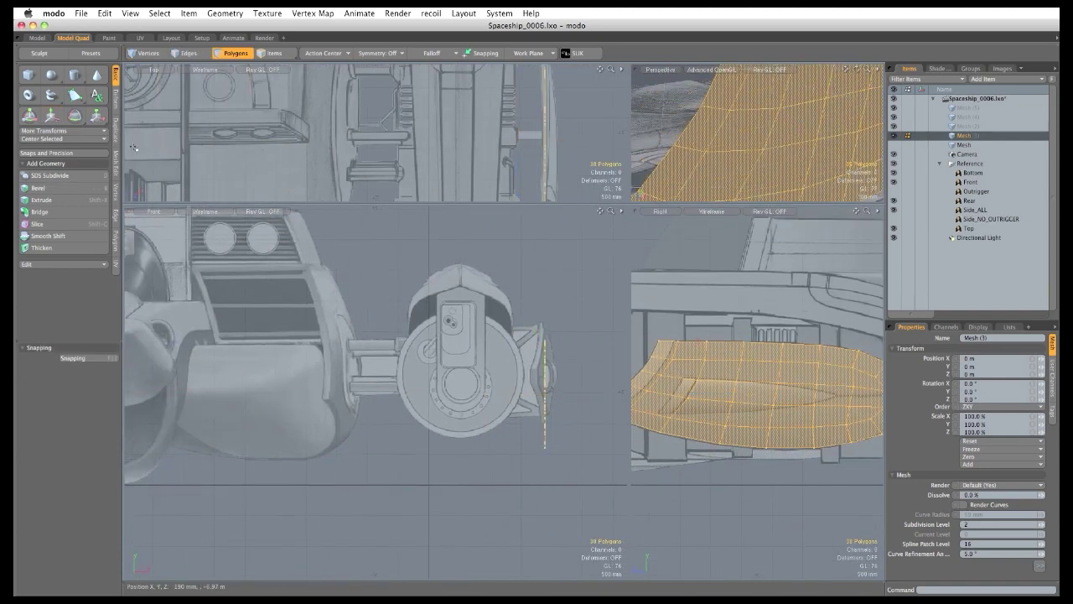
Thicken the panel with an offset of about -90 mm and convert it to a Catmull-Clark subdivision surface.
left_click(50, 247)
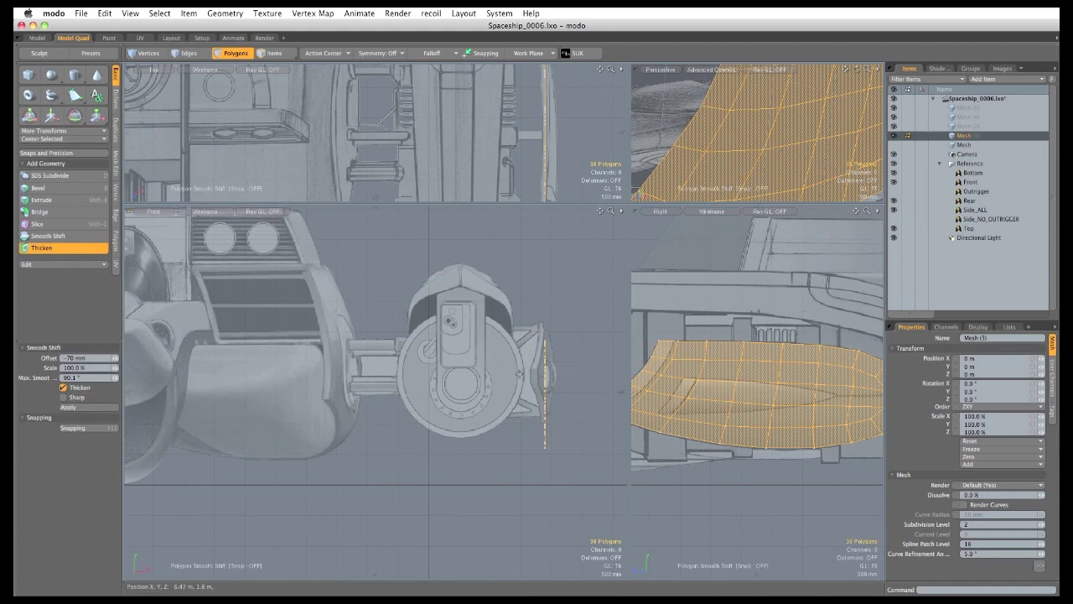
left_click(535, 383)
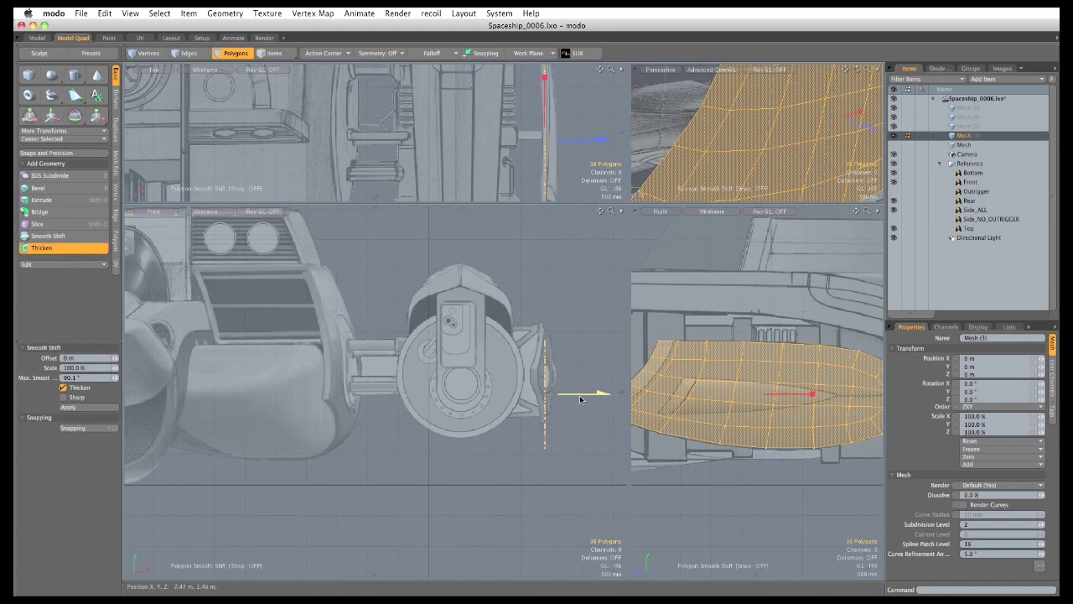
left_click_drag(580, 399, 570, 399)
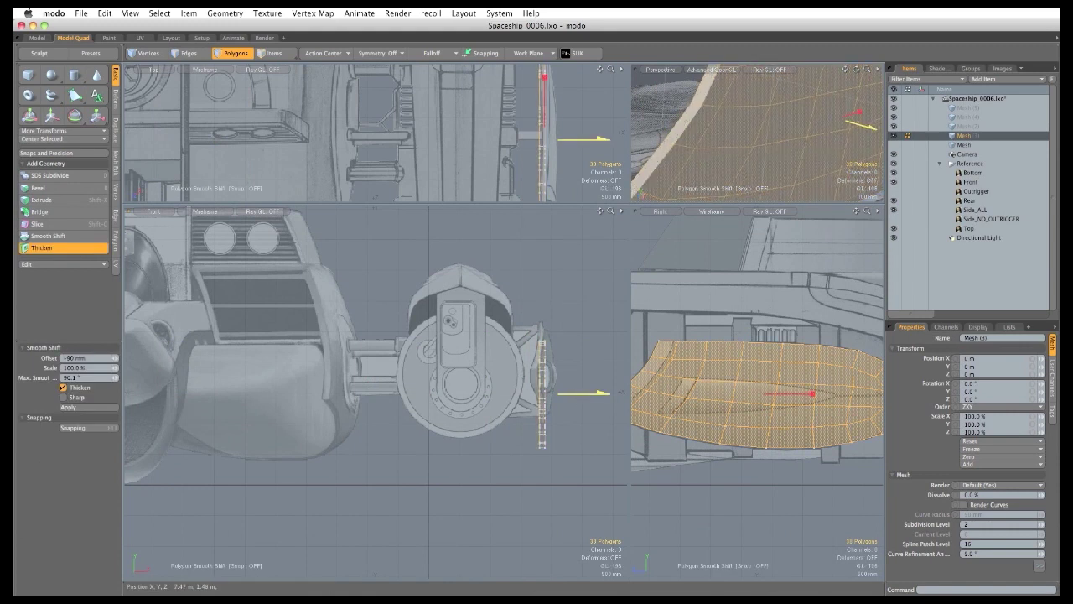
key("space")
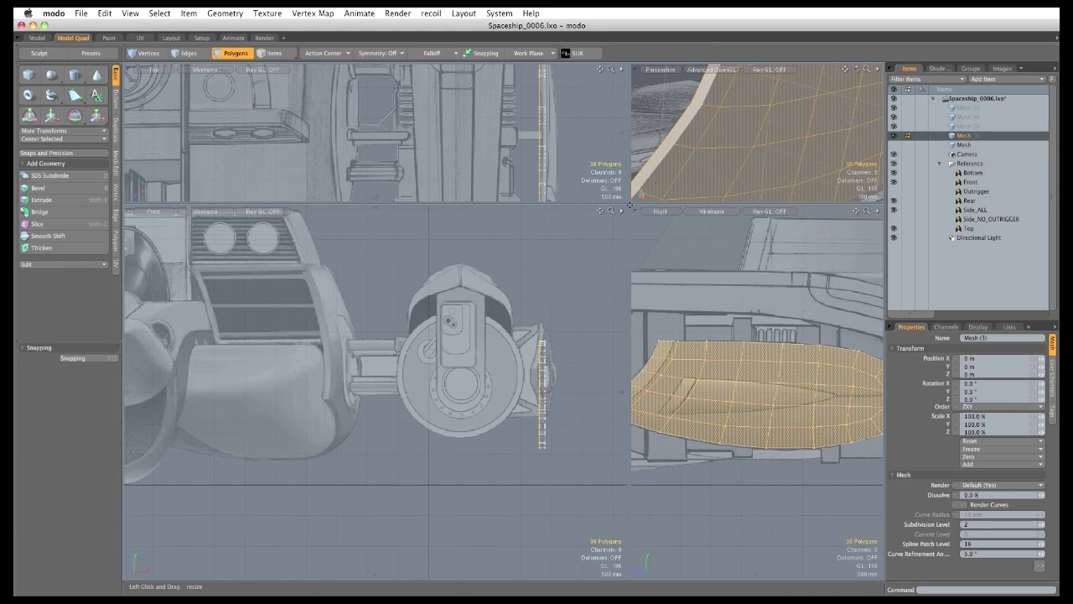
left_click_drag(630, 205, 202, 506)
left_click_drag(641, 426, 610, 439, "alt")
left_click(610, 439)
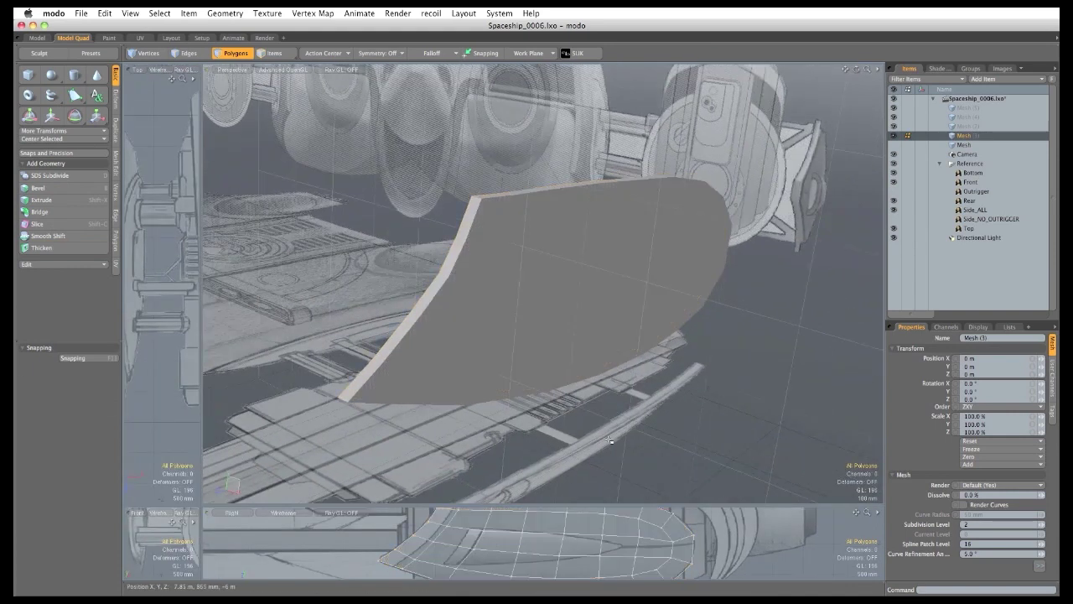
key("Tab")
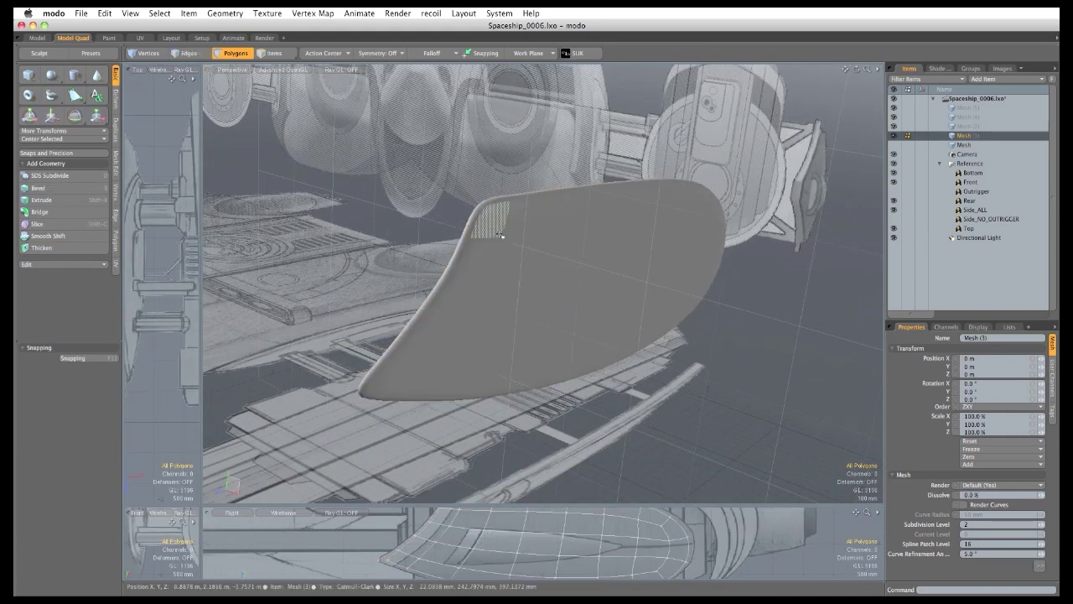
Select the rim edge loops on both faces of the thickened panel together with the short edges across its sharp corners.
key("space")
key("space")
left_click(462, 258)
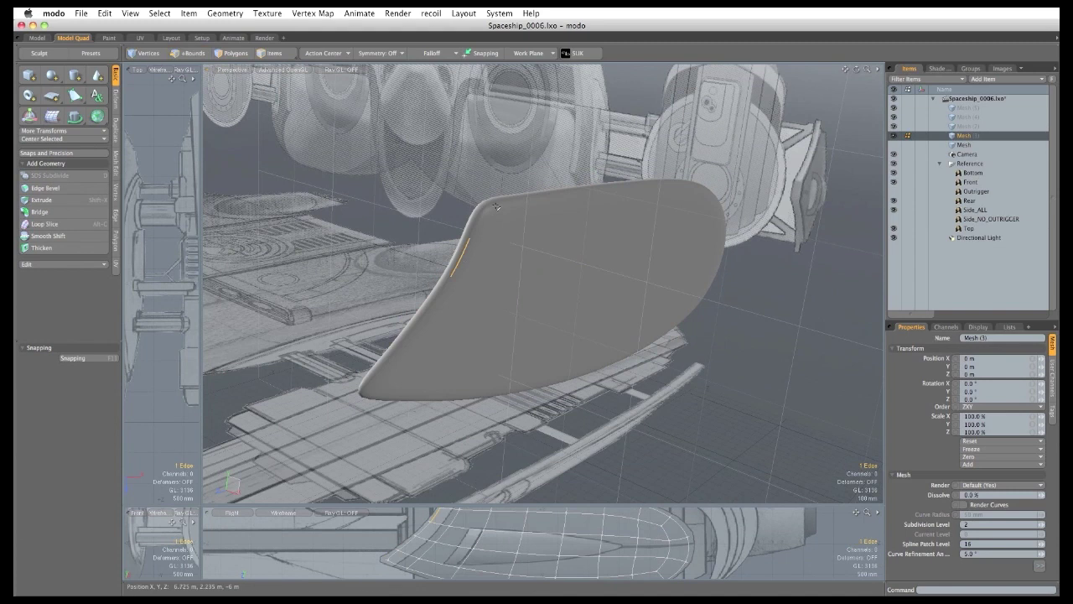
double_click(461, 258)
double_click(499, 204, "shift")
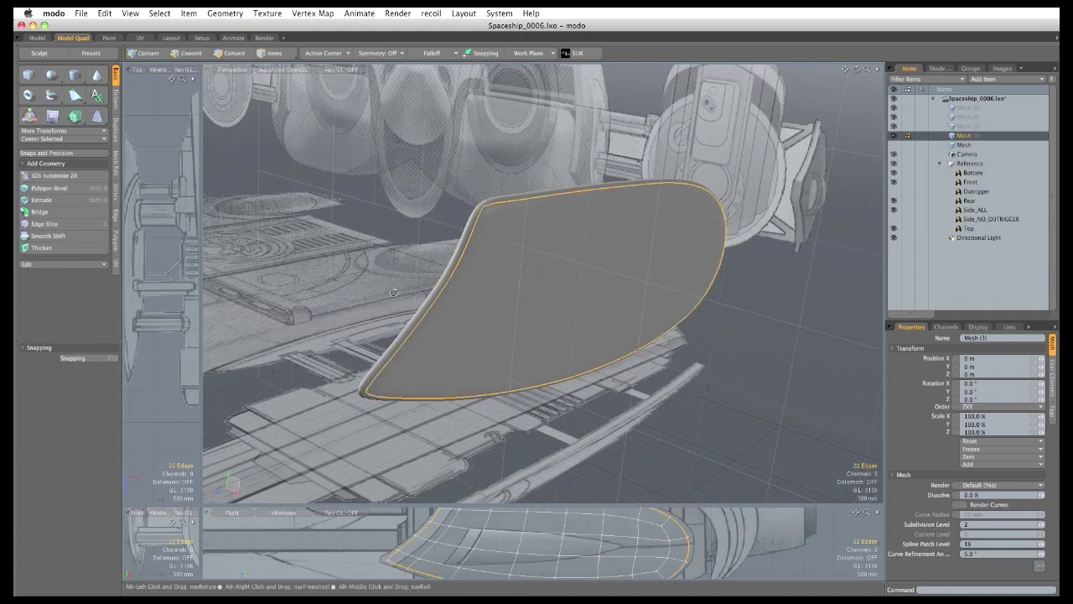
left_click_drag(393, 293, 712, 337, "alt")
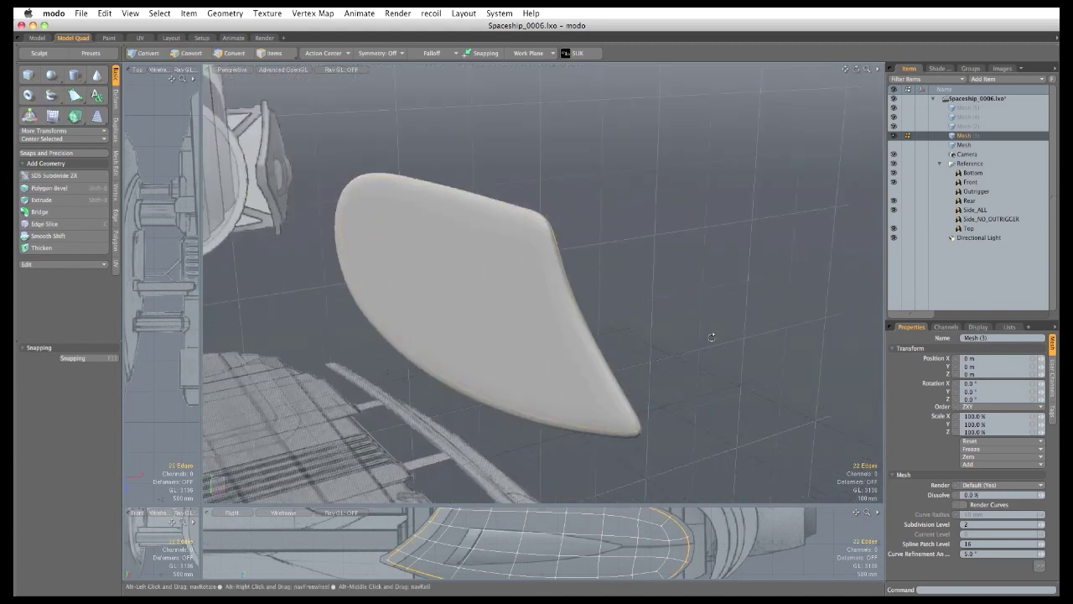
double_click(523, 216, "shift")
left_click_drag(662, 272, 459, 275, "alt")
scroll(504, 284, "up", 3)
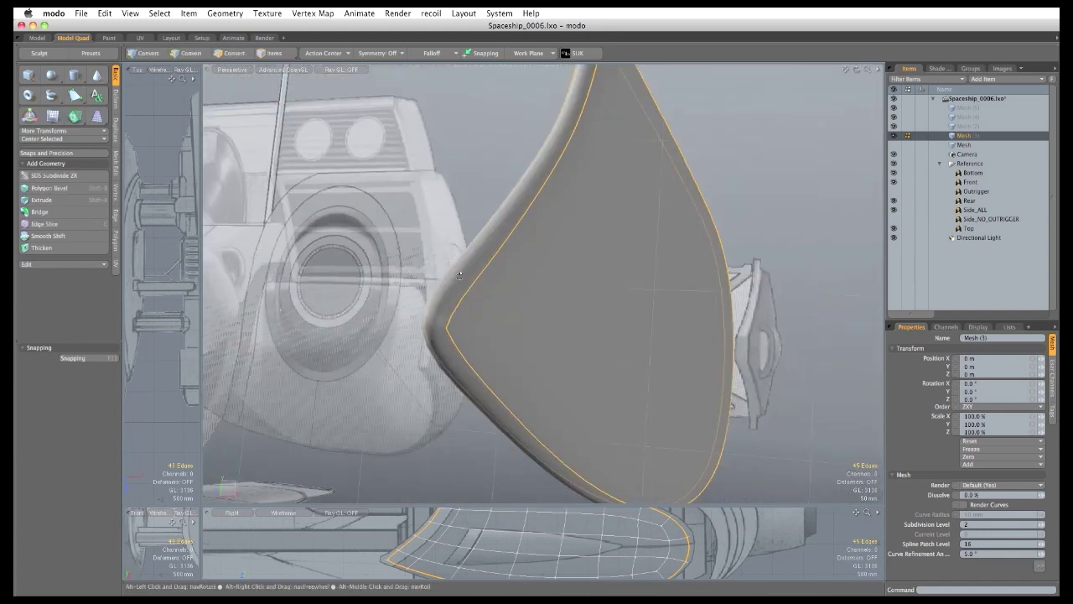
left_click(438, 324, "shift")
scroll(437, 324, "down", 2)
left_click_drag(438, 318, 352, 360, "alt")
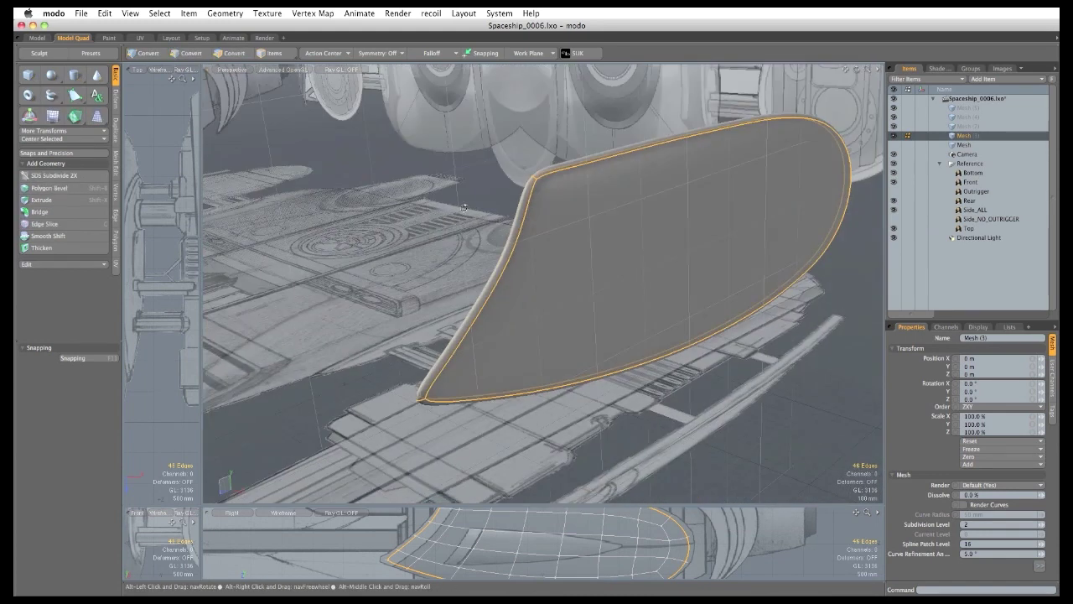
Sharpen the selected rim and corner edges with the vertex map Weight Tool at about 20%.
left_click(312, 13)
left_click(330, 310)
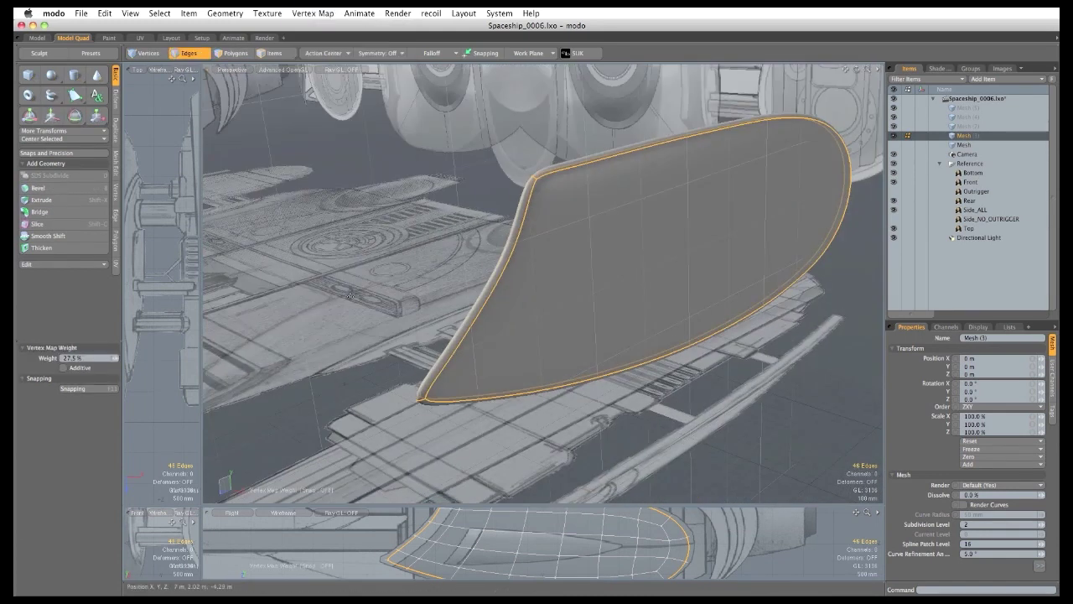
left_click_drag(503, 301, 553, 301)
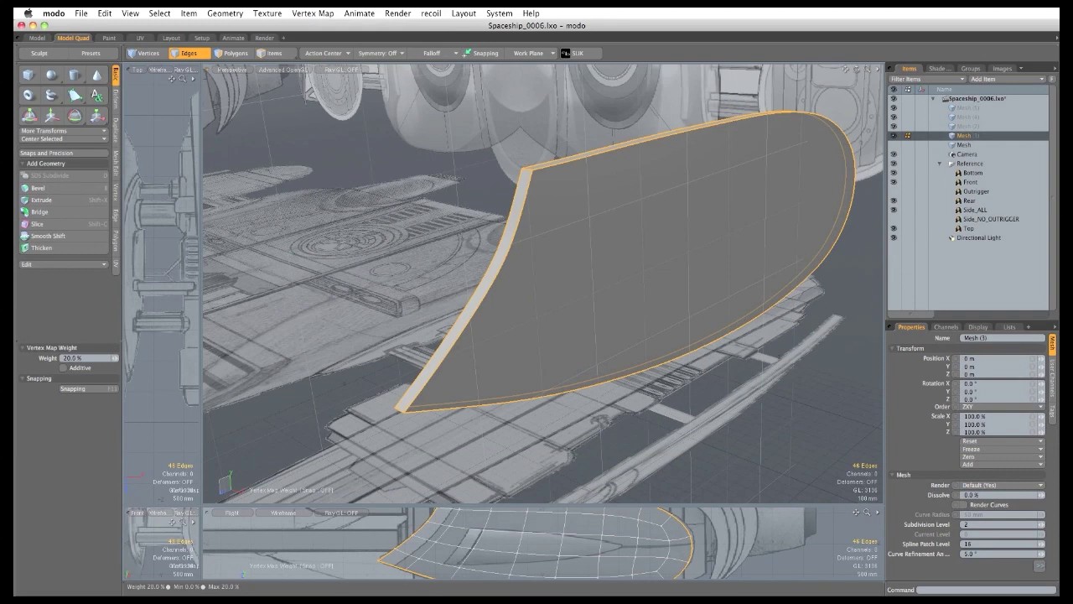
left_click(398, 260)
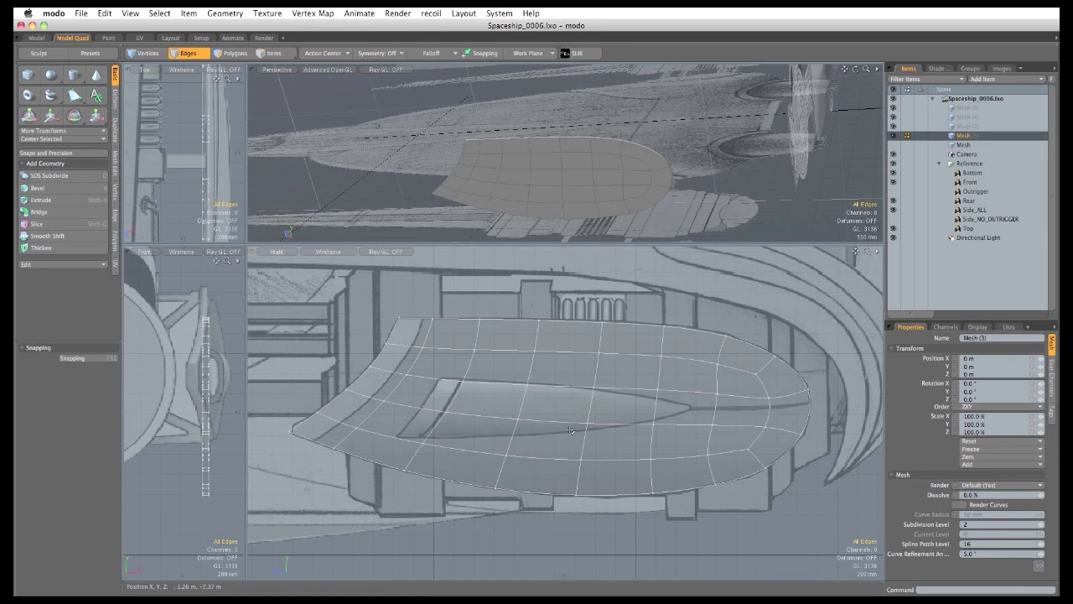
Make the empty Mesh (2) active and enable the Background constraint with Geometry Constraint set to Off.
left_click(968, 126)
left_click(95, 357)
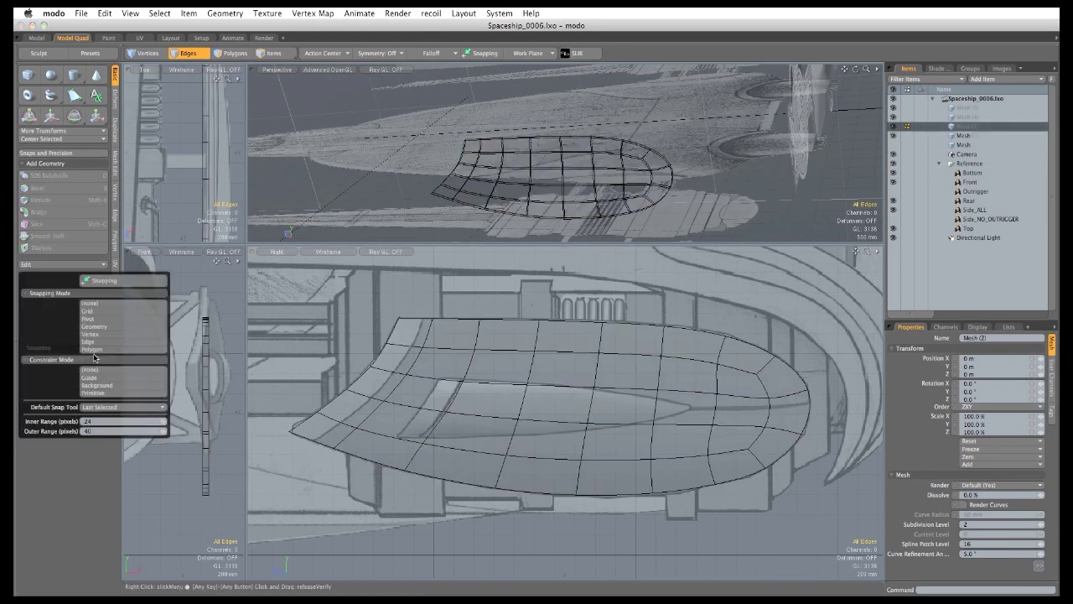
left_click(98, 384)
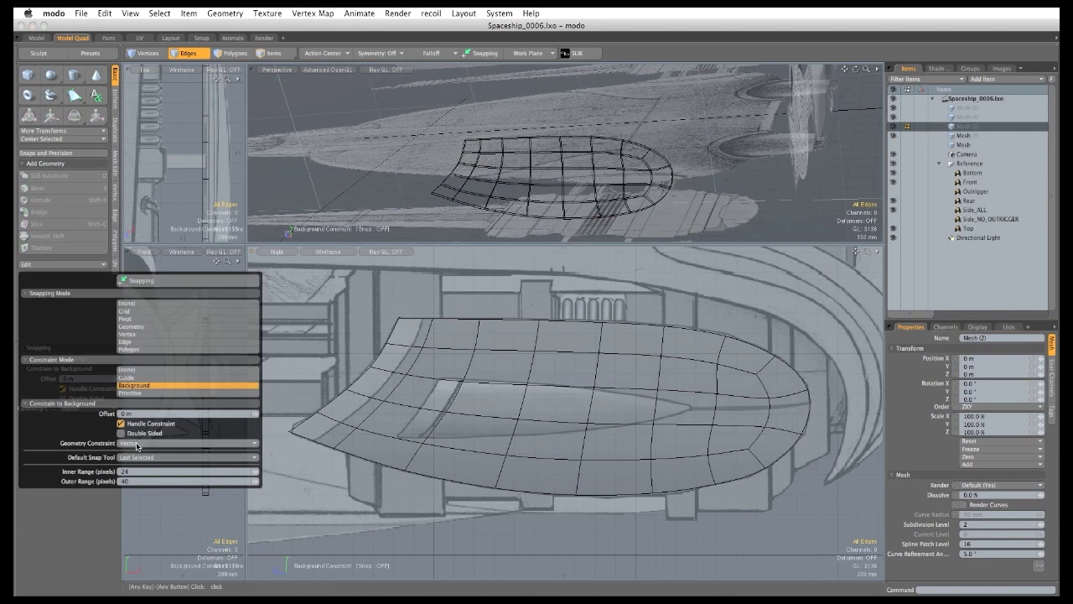
left_click(138, 444)
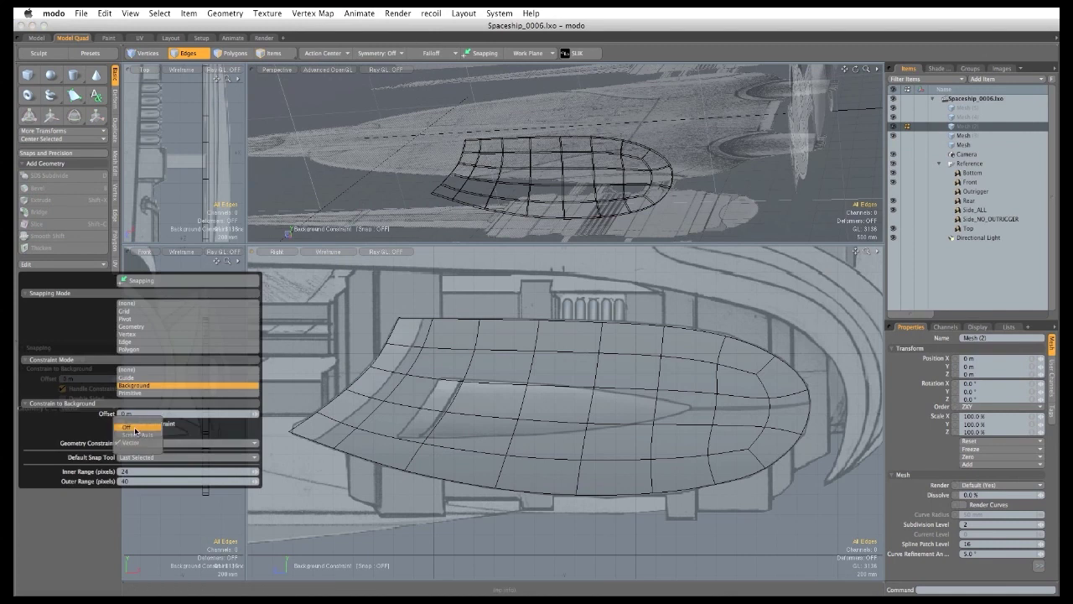
left_click(139, 429)
Draw quads with the Pen tool over the front end of the wedge-shaped detail, constrained to the side panel's surface.
left_click(74, 95)
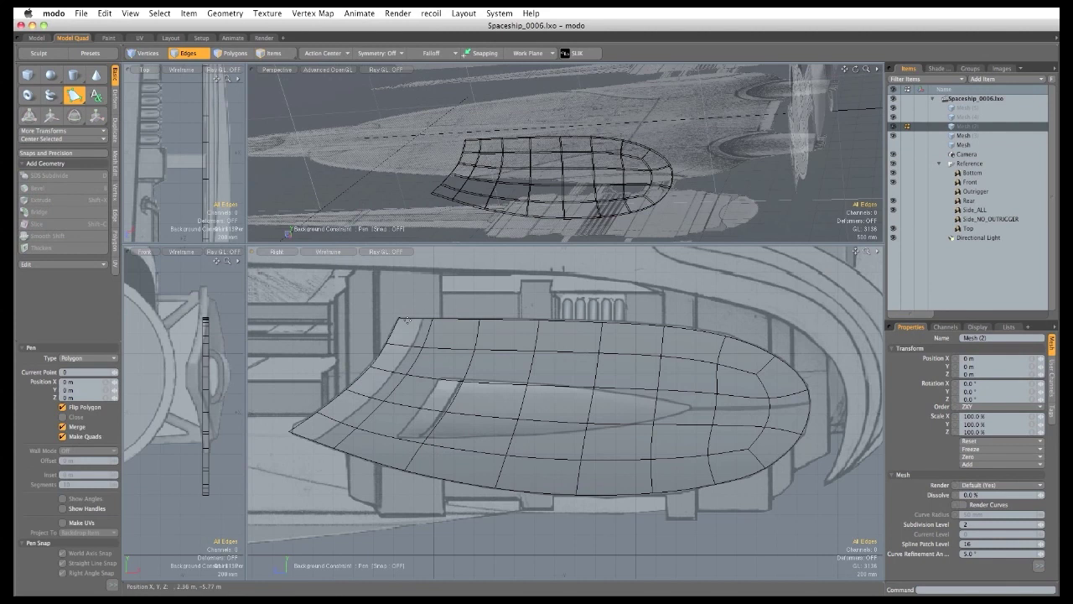
left_click(458, 379)
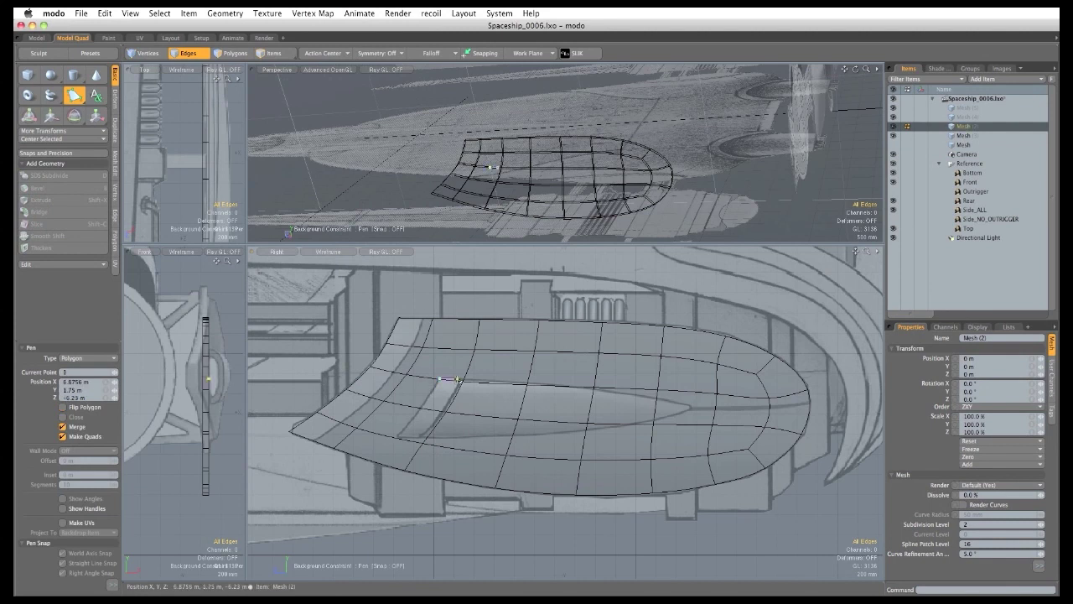
left_click_drag(458, 379, 461, 380)
left_click(451, 398)
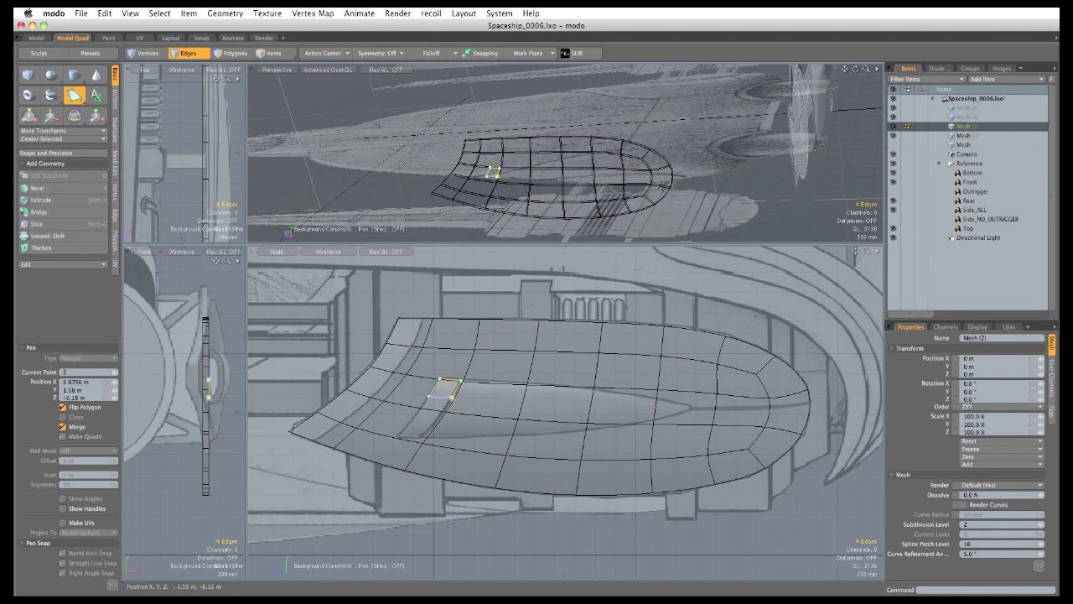
left_click(442, 415)
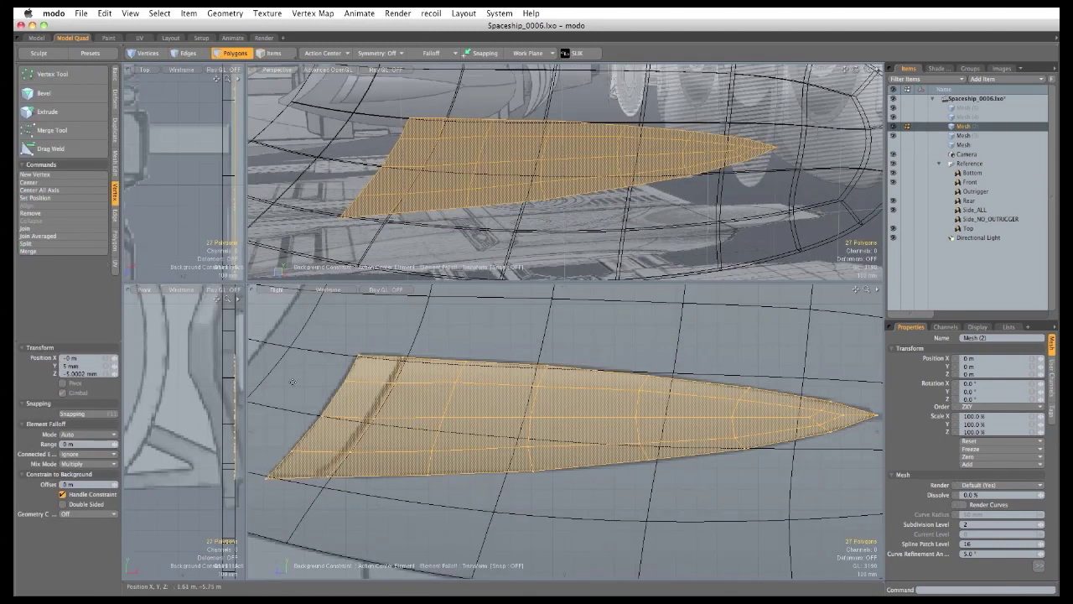
Clear the active transform, falloff and background constraint, and select the inner polygons of the wedge-shaped detail.
left_click_drag(371, 231, 453, 254, "alt")
key("q")
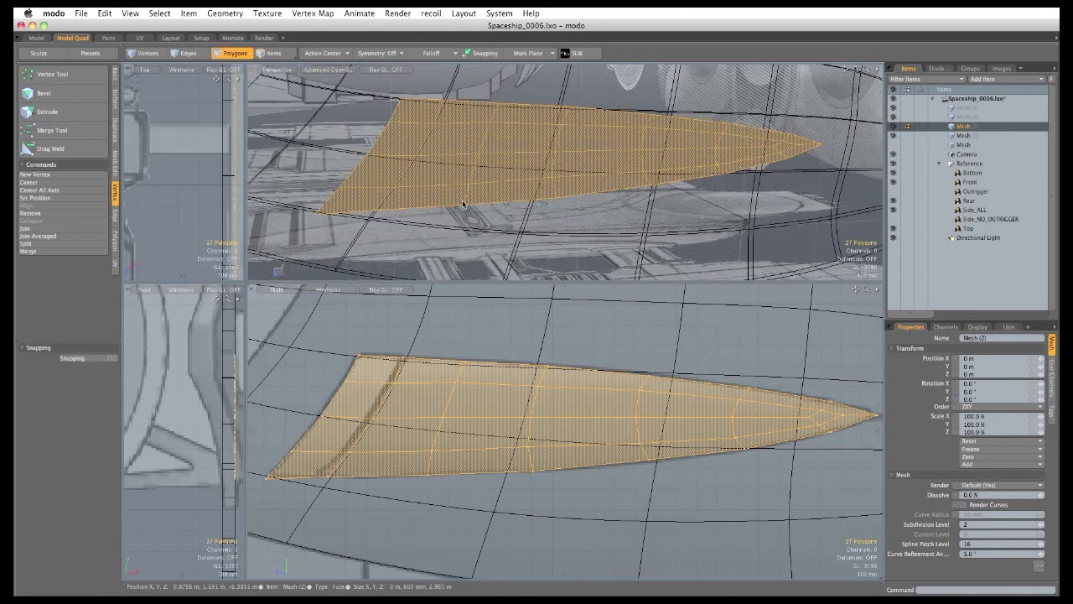
left_click_drag(463, 204, 429, 184, "alt")
mouse_move(400, 178)
left_mouse_down()
mouse_move(431, 163)
mouse_move(760, 156)
left_mouse_up()
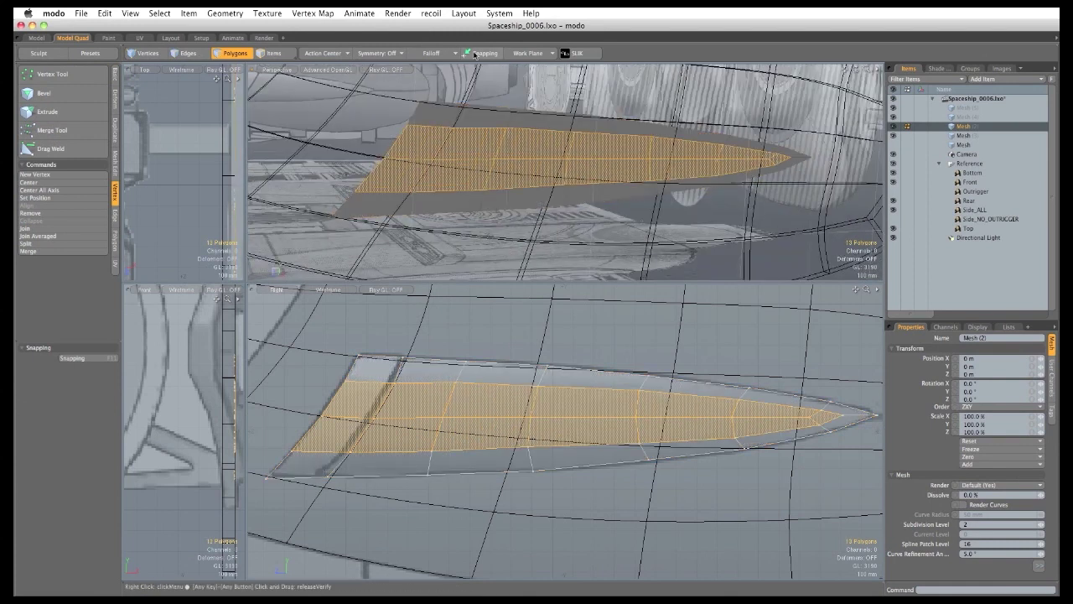
Add a Linear falloff running between the wedge's front and its pointed rear tip, and move the inner polygons about 135 mm along X.
left_click(443, 53)
left_click(443, 53)
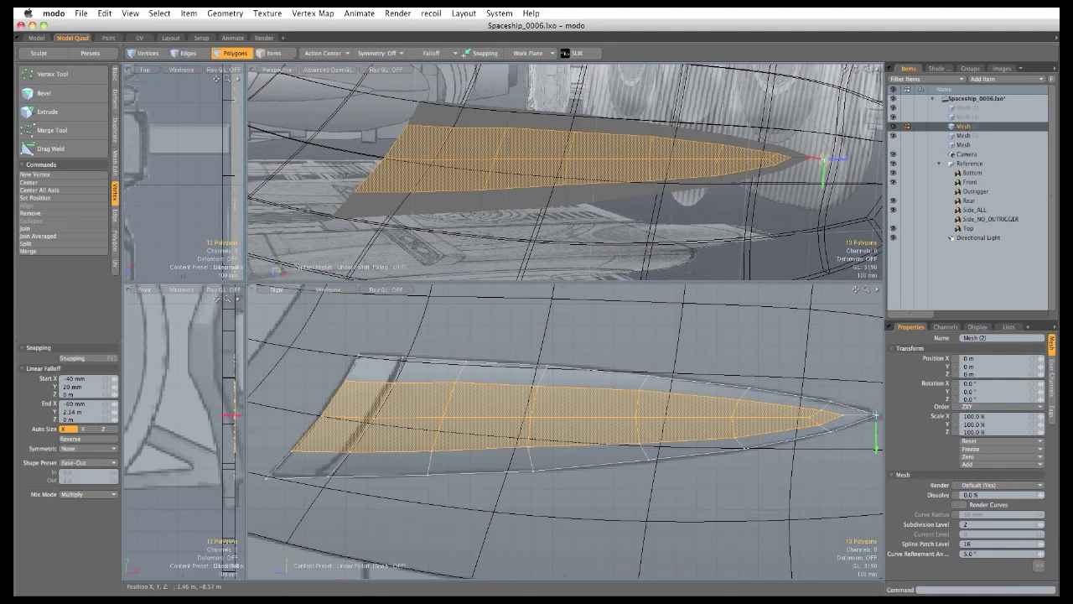
left_click_drag(826, 158, 669, 196)
key("w")
left_click_drag(653, 159, 676, 158)
left_click_drag(638, 191, 691, 211, "alt")
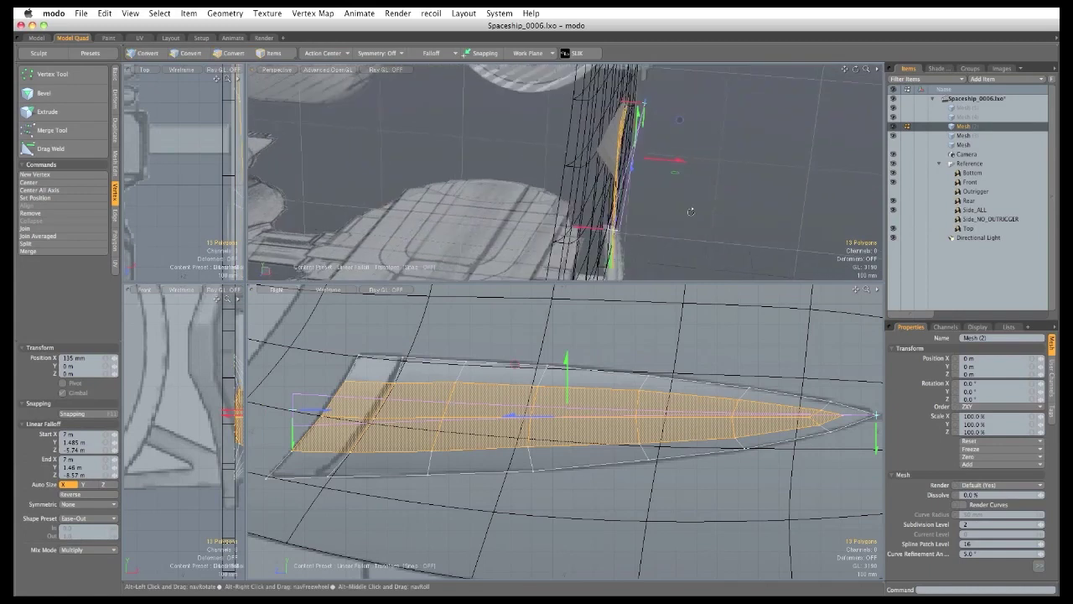
Set the falloff's shape preset to Linear and adjust the outward offset of the wedge's inner polygons along X.
left_click(80, 519)
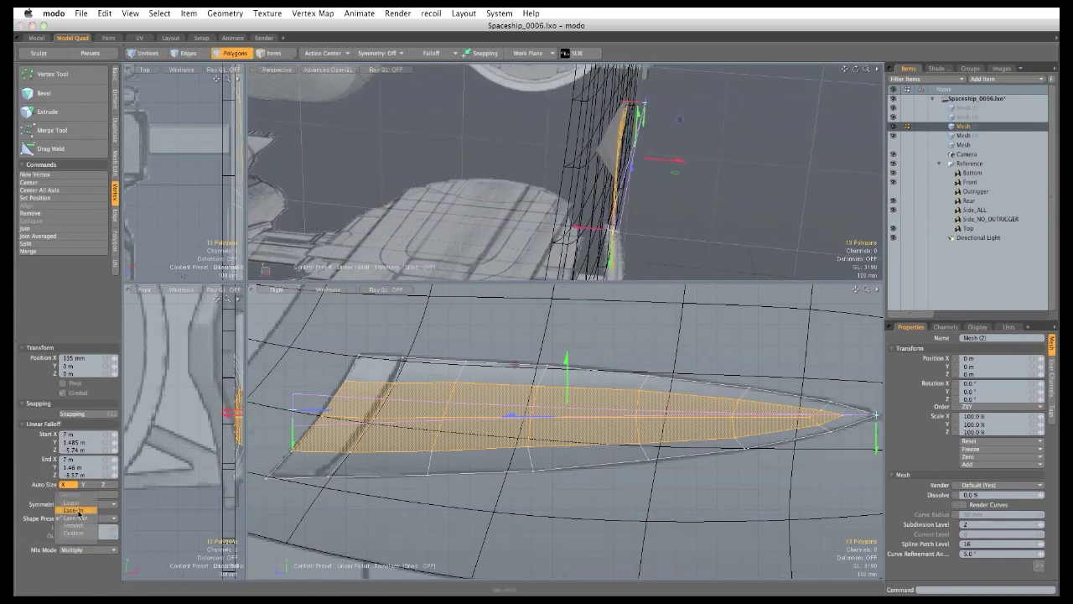
left_click(80, 503)
left_click_drag(657, 270, 658, 231, "alt")
left_click_drag(670, 157, 486, 182)
key("space")
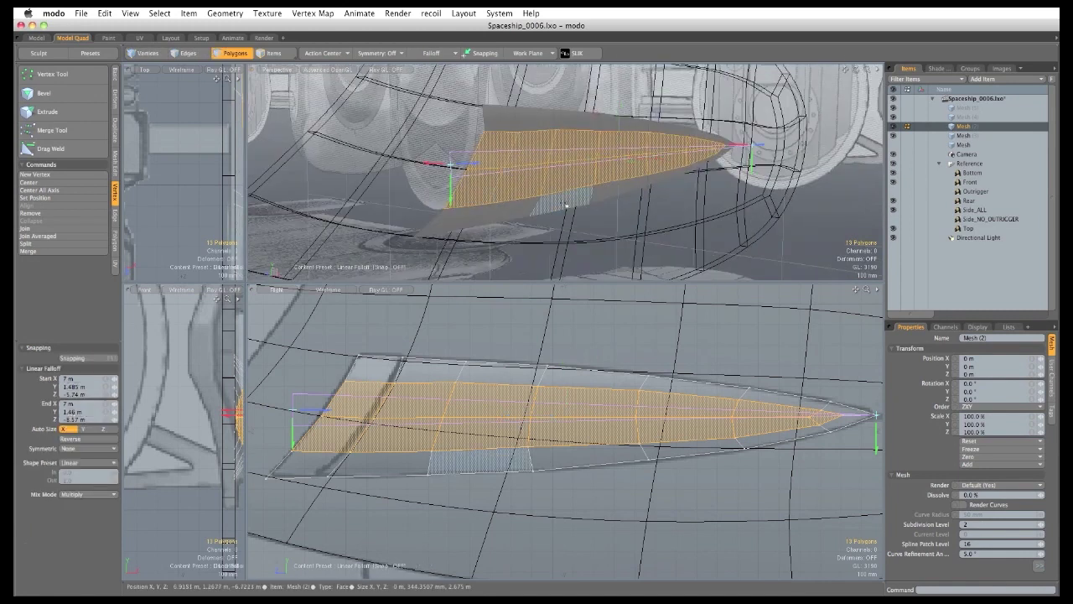
Select the central lengthwise edge loop of the wedge-shaped detail and move it 50 mm along X with the Linear falloff.
key("space")
key("space")
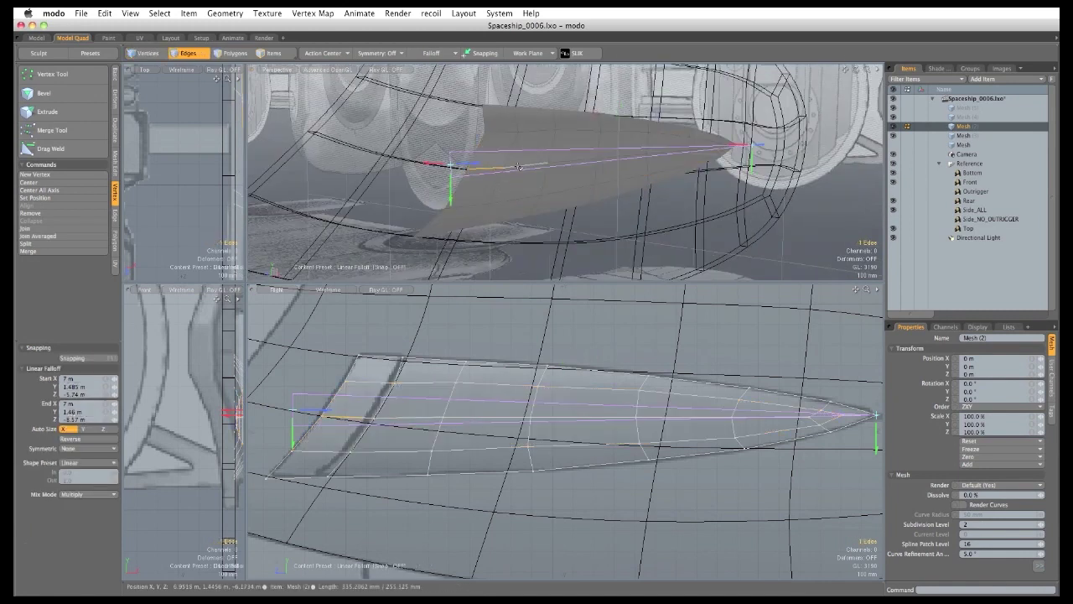
left_click_drag(524, 167, 723, 149)
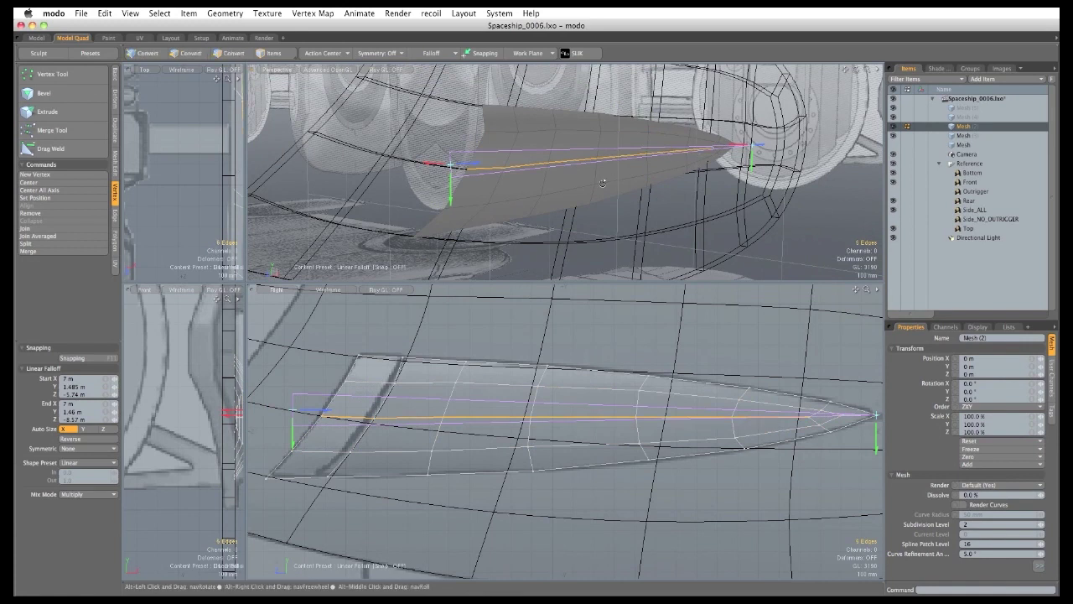
mouse_move(604, 180)
left_mouse_down("alt")
mouse_move(495, 207)
mouse_move(495, 67)
left_mouse_up("alt")
key("w")
left_click_drag(549, 215, 713, 213, "alt")
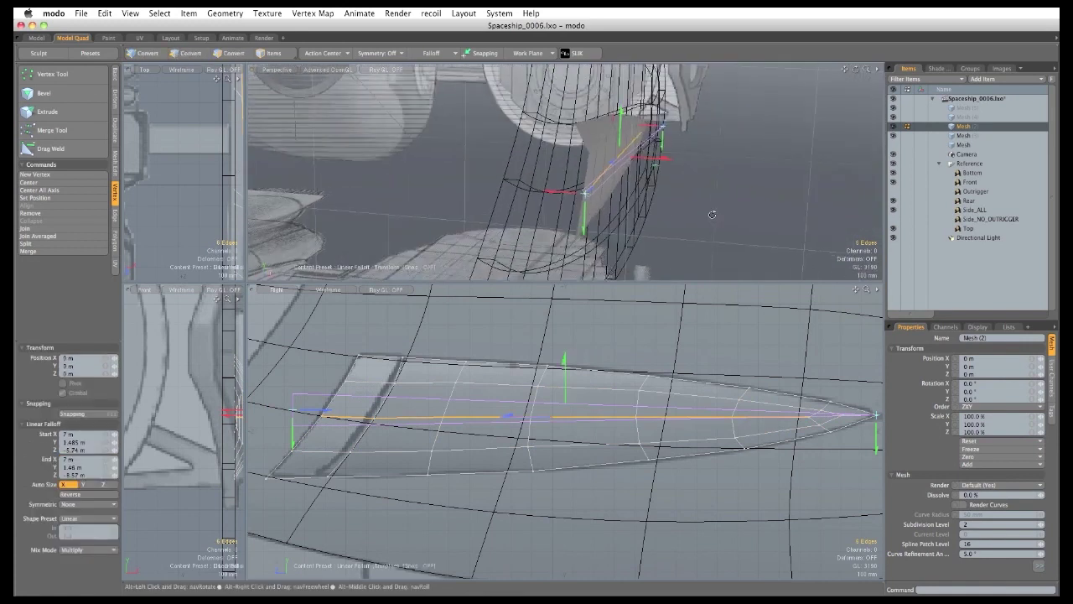
left_click_drag(662, 157, 668, 159)
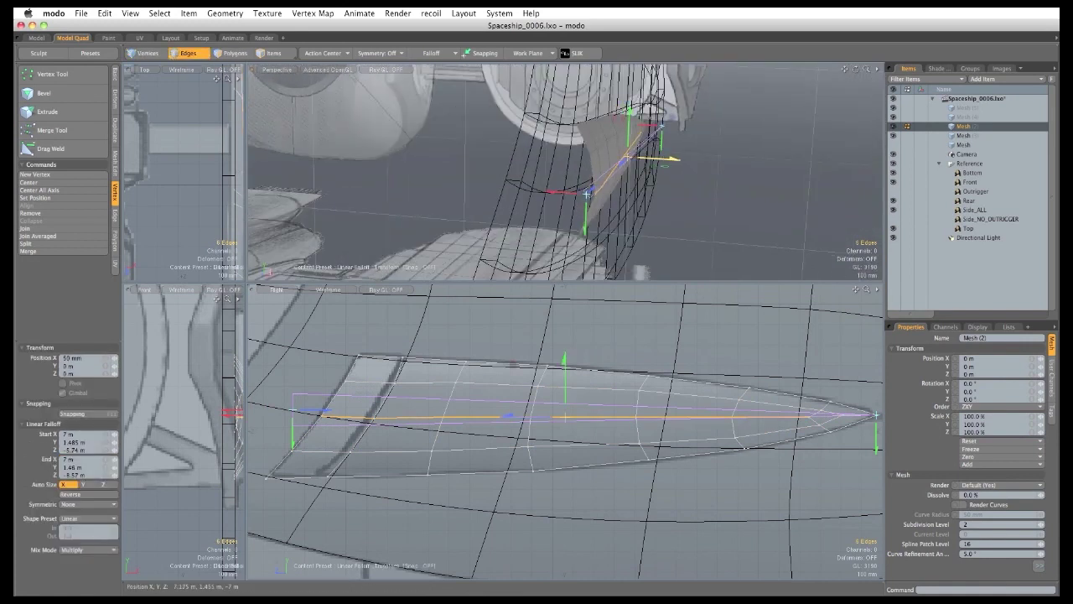
left_click_drag(699, 210, 605, 199, "alt")
key("q")
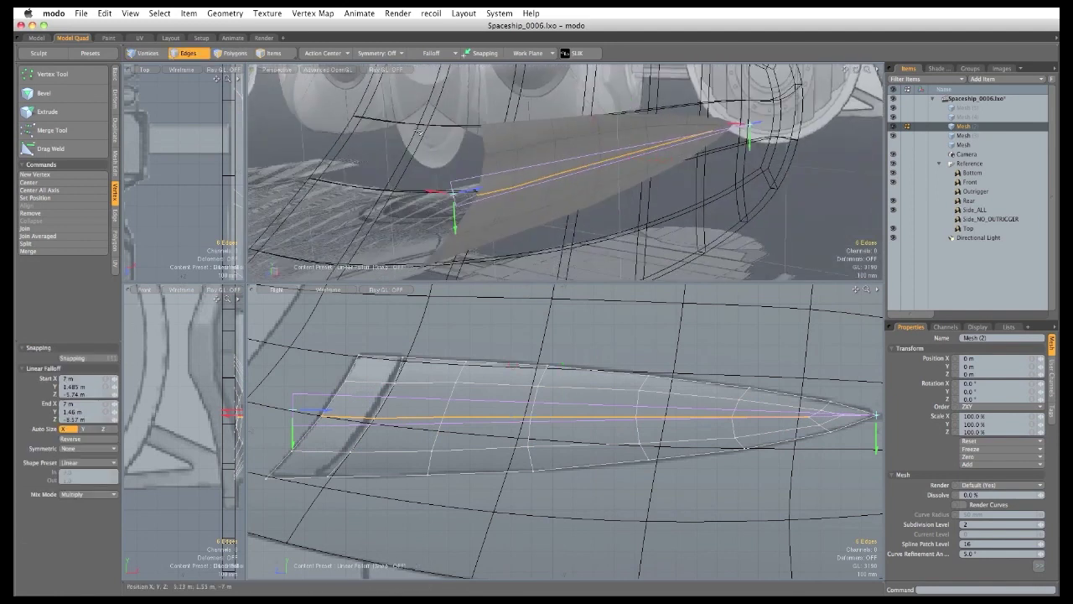
Clear the falloff and the edge selection, and thicken the whole wedge-shaped detail.
key("Escape")
key("Escape")
left_click_drag(410, 243, 105, 193, "alt")
left_click(115, 74)
left_click(40, 248)
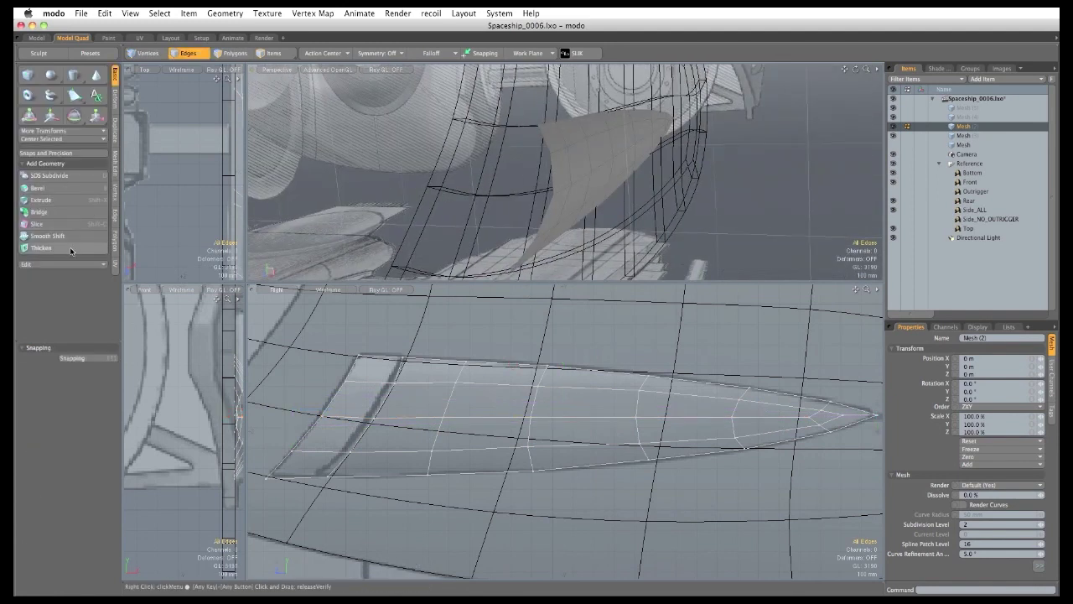
left_click(607, 172)
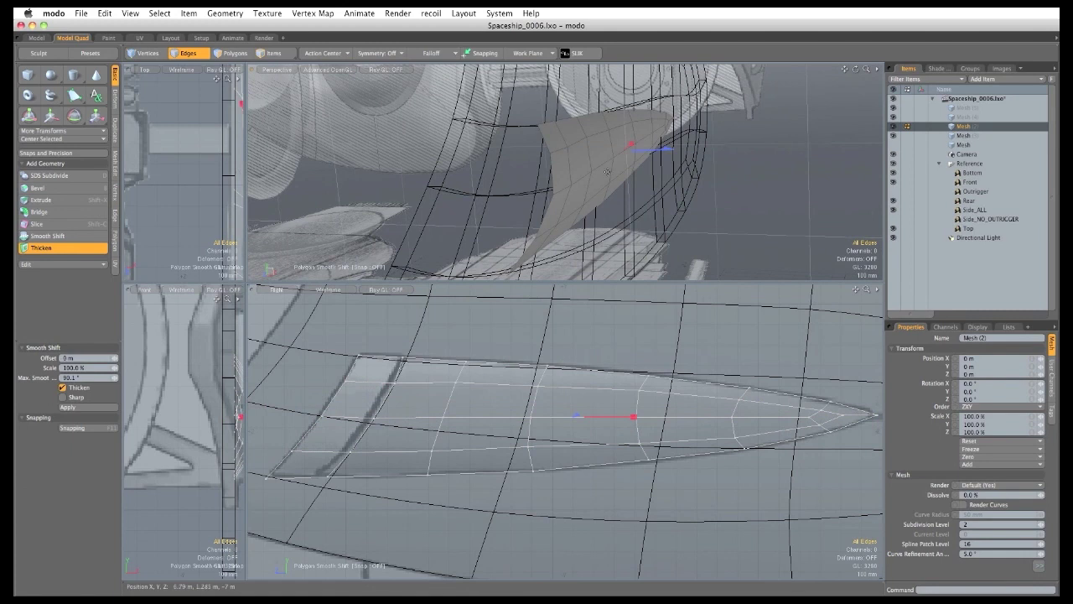
mouse_move(665, 152)
left_mouse_down()
mouse_move(651, 152)
mouse_move(694, 143)
mouse_move(668, 148)
left_mouse_up()
End the Thicken operation and convert the wedge-shaped detail to a subdivision surface.
left_click_drag(693, 199, 463, 112, "alt")
key("q")
key("e")
key("q")
key("Tab")
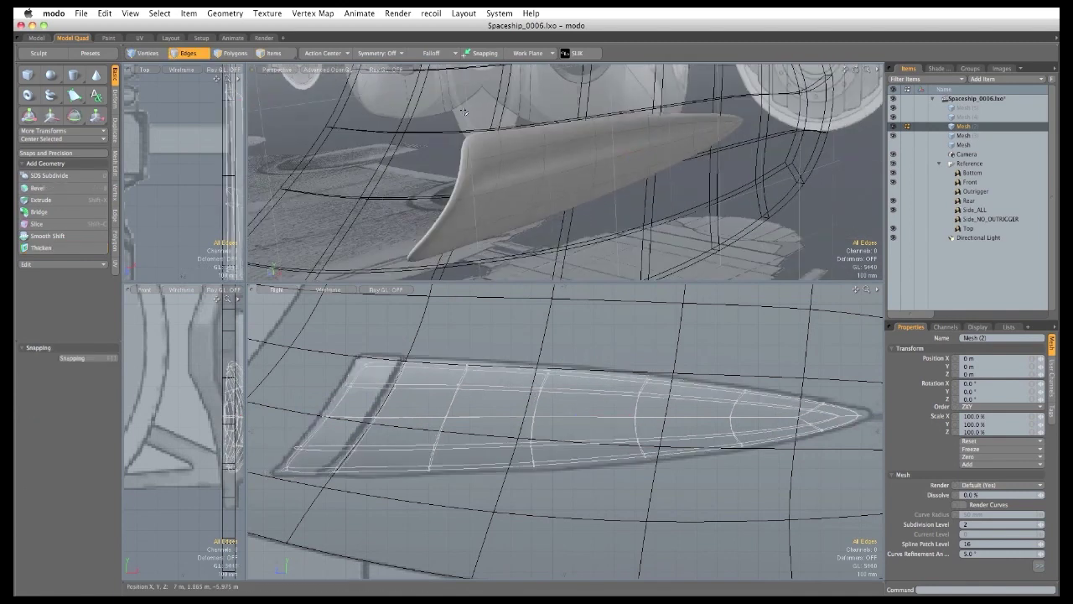
Select all polygons of the wedge-shaped detail and combine them with the side panel in Mesh (3).
key("space")
key("space")
key("2")
double_click(444, 220)
left_click_drag(444, 220, 668, 171, "alt")
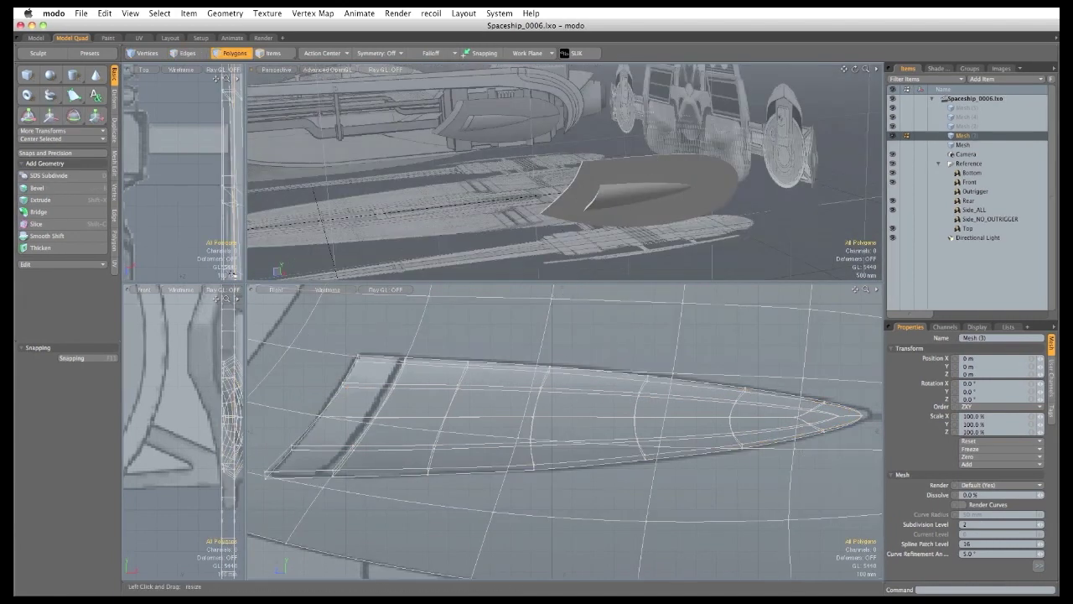
Bend the rear end of the side panel inward along X, using a Linear falloff with the Ease-Out shape preset.
left_click_drag(243, 281, 834, 526)
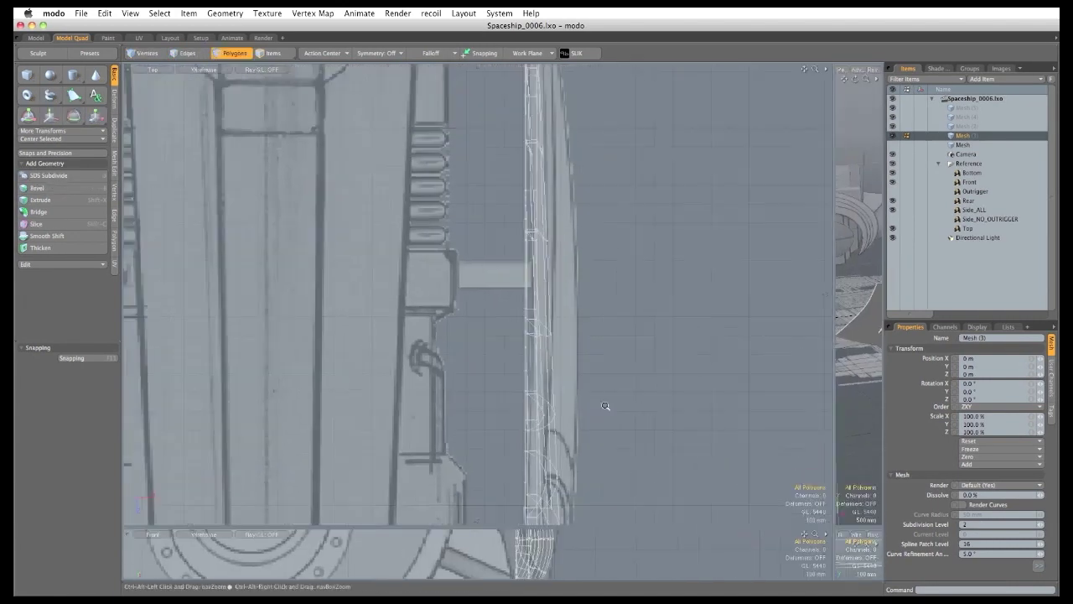
scroll(476, 338, "down", 3)
key("w")
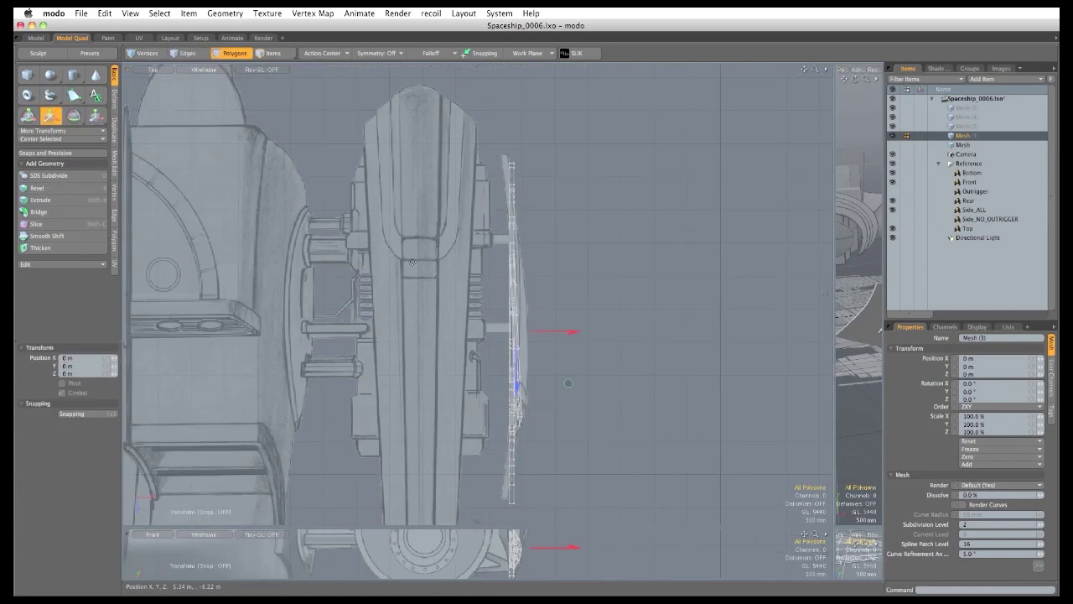
left_click_drag(544, 336, 520, 159)
left_click(429, 53)
left_click(457, 88)
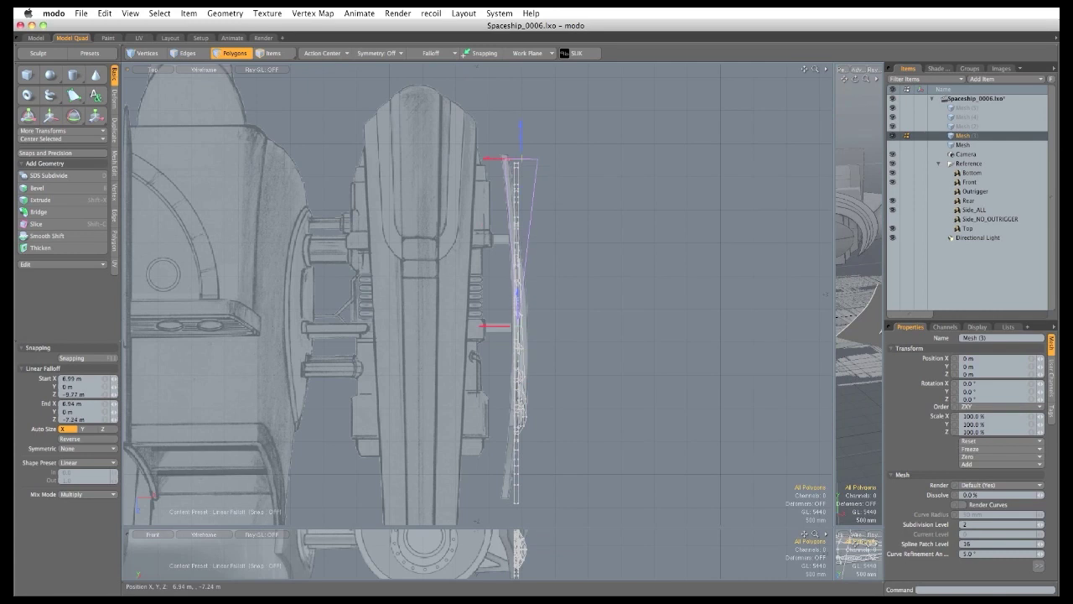
left_click(87, 462)
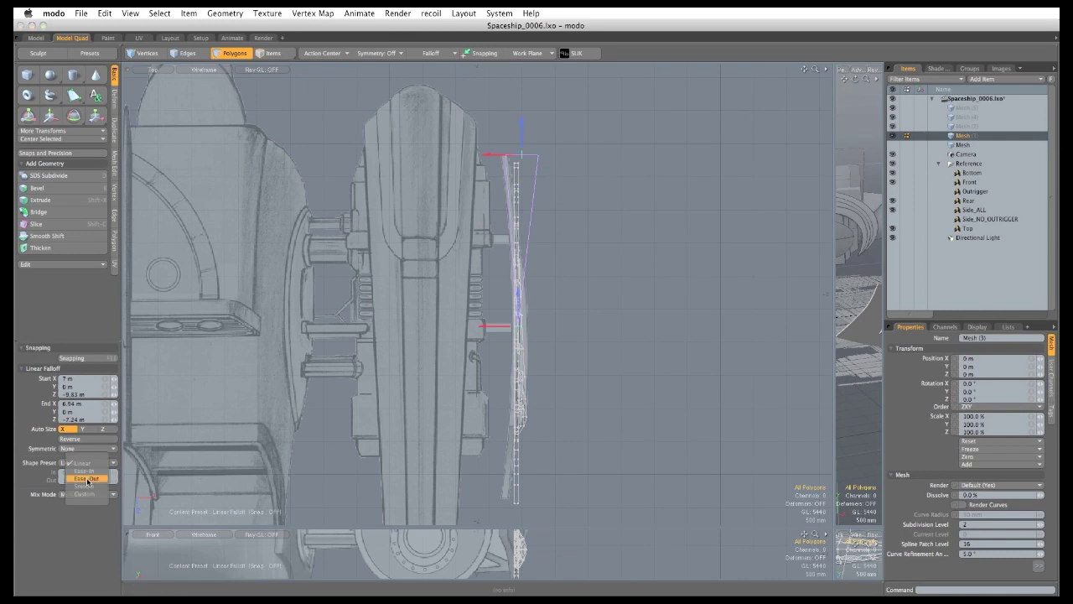
left_click(87, 478)
key("w")
left_click_drag(558, 333, 544, 333)
key("q")
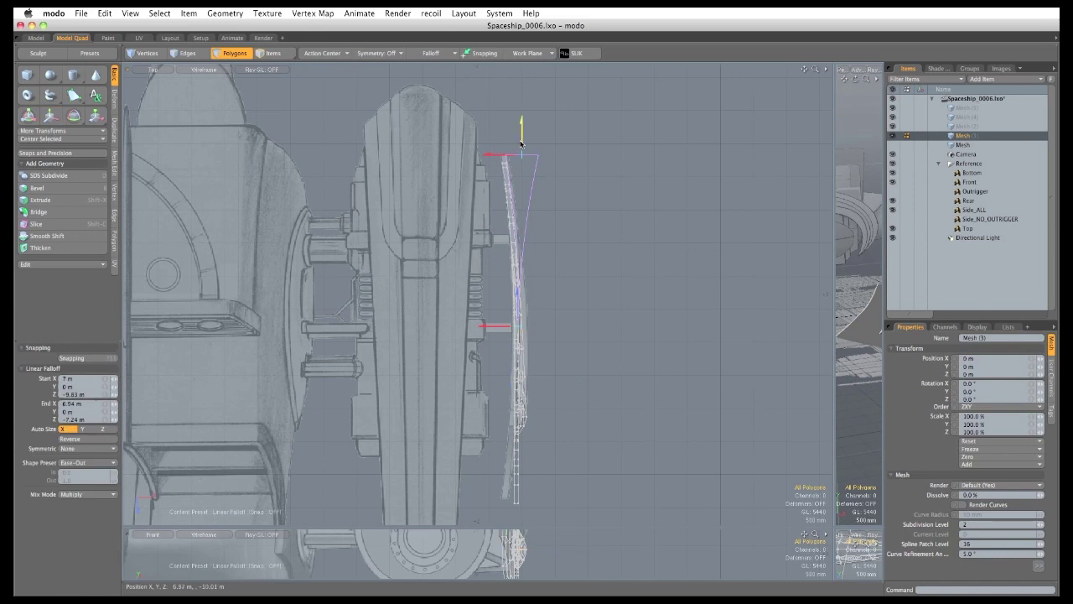
Shift the falloff start to the panel's front end and move that end -180 mm along X to match the reference.
left_click_drag(521, 134, 522, 485)
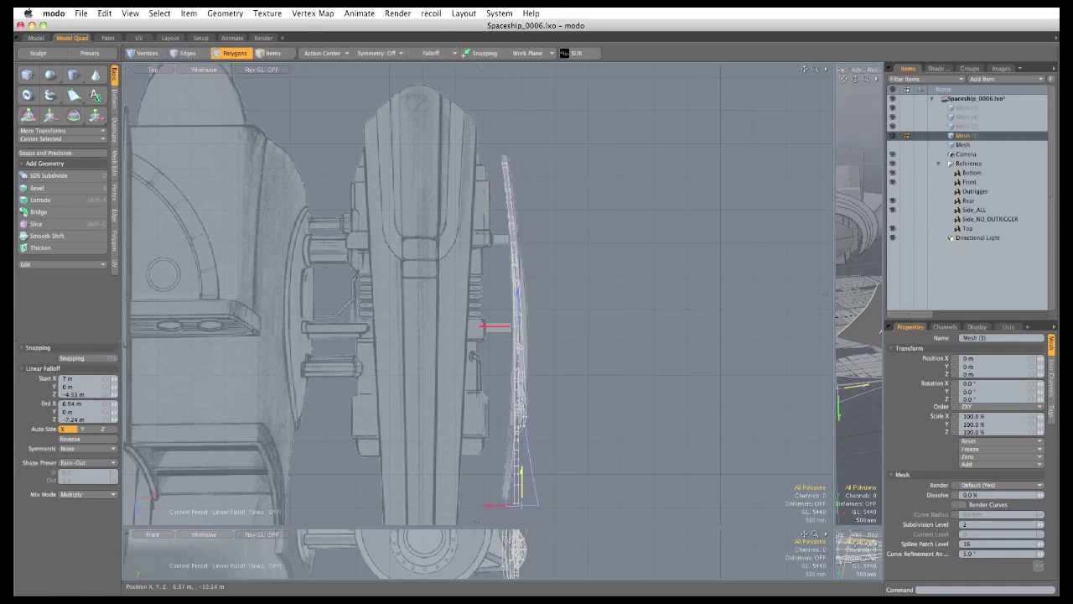
key("w")
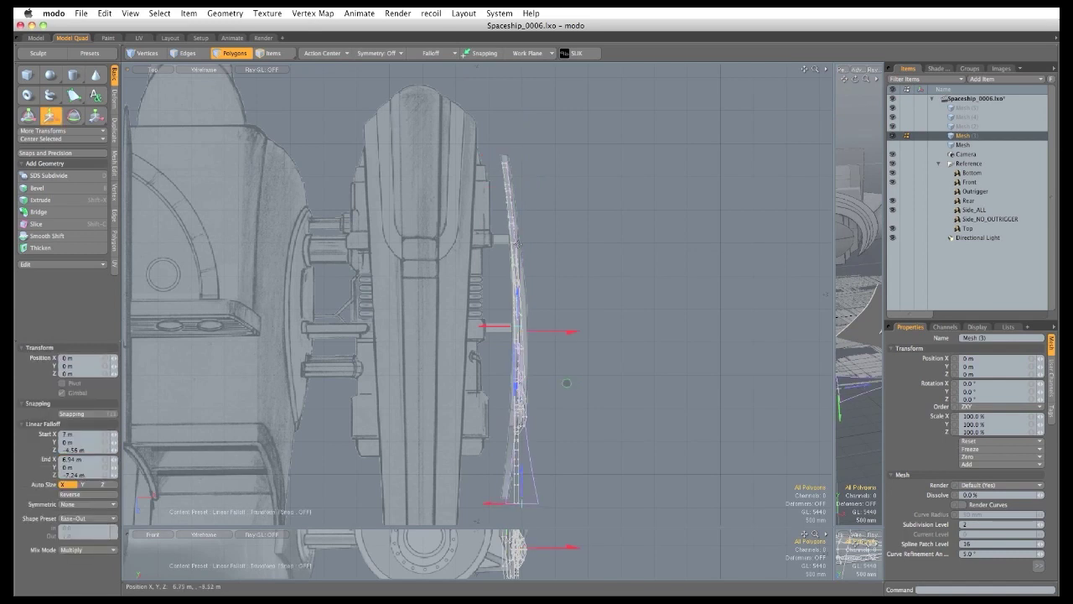
left_click_drag(568, 336, 547, 336)
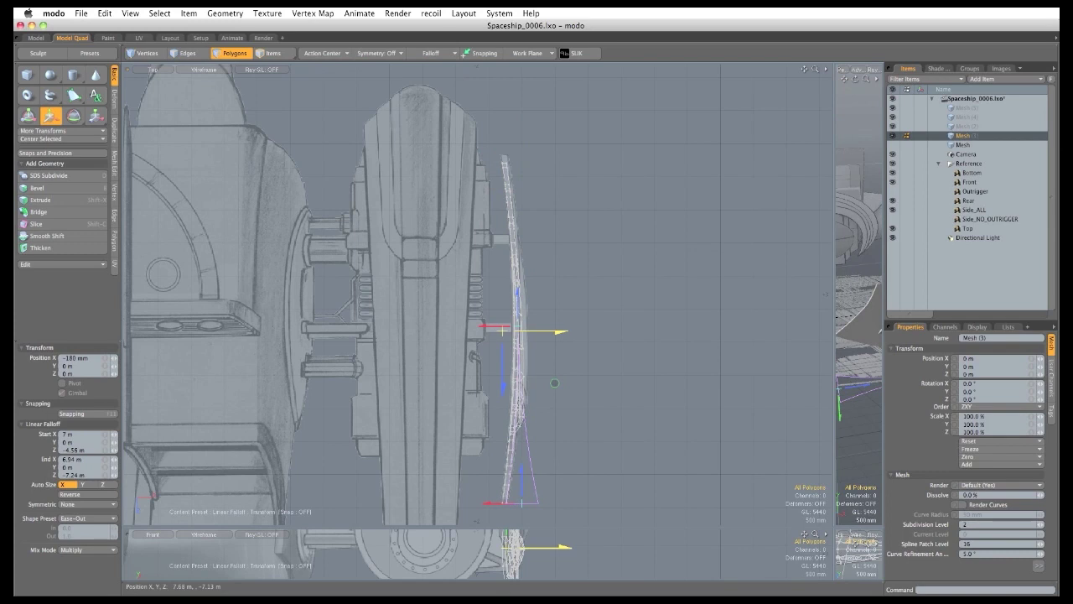
key("space")
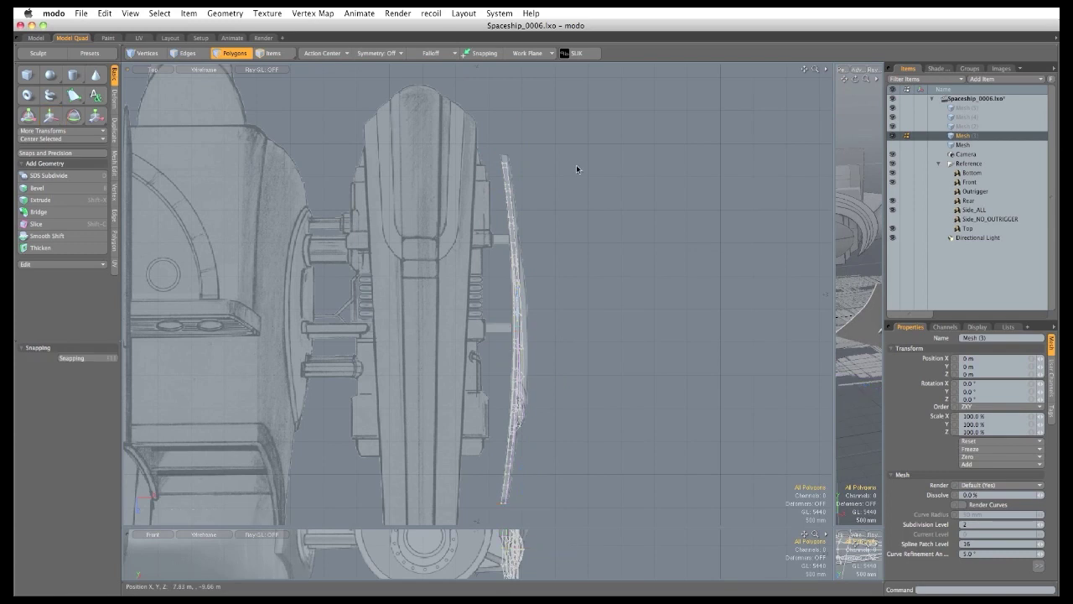
Add a vertical Linear falloff from the side panel's upper edge to its middle and move the upper edge inward along X.
left_click_drag(545, 527, 592, 111)
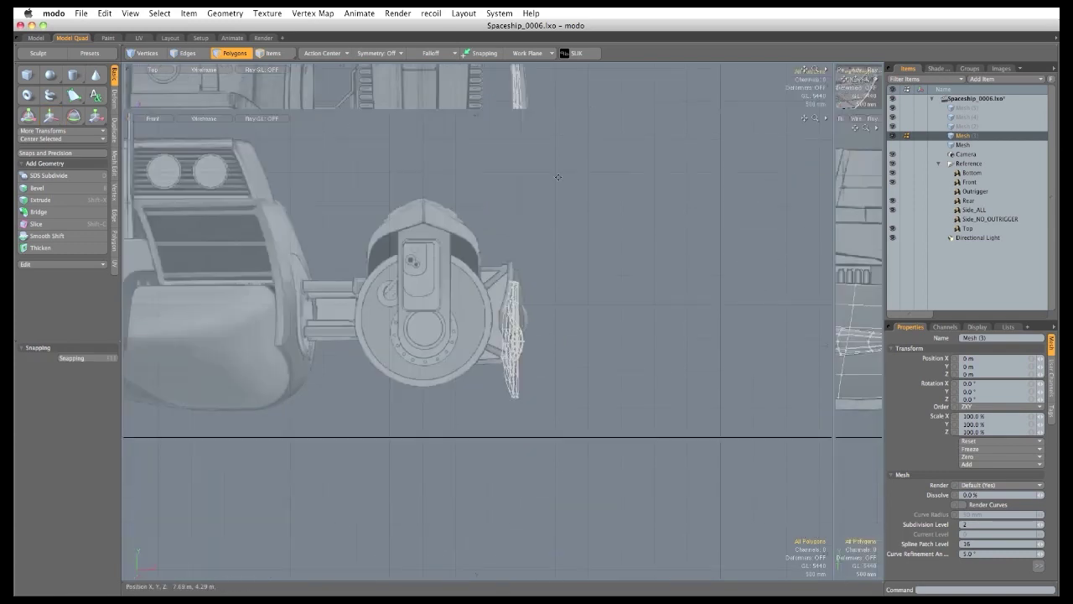
left_click_drag(527, 366, 545, 402, "alt")
left_click(432, 53)
left_click(434, 63)
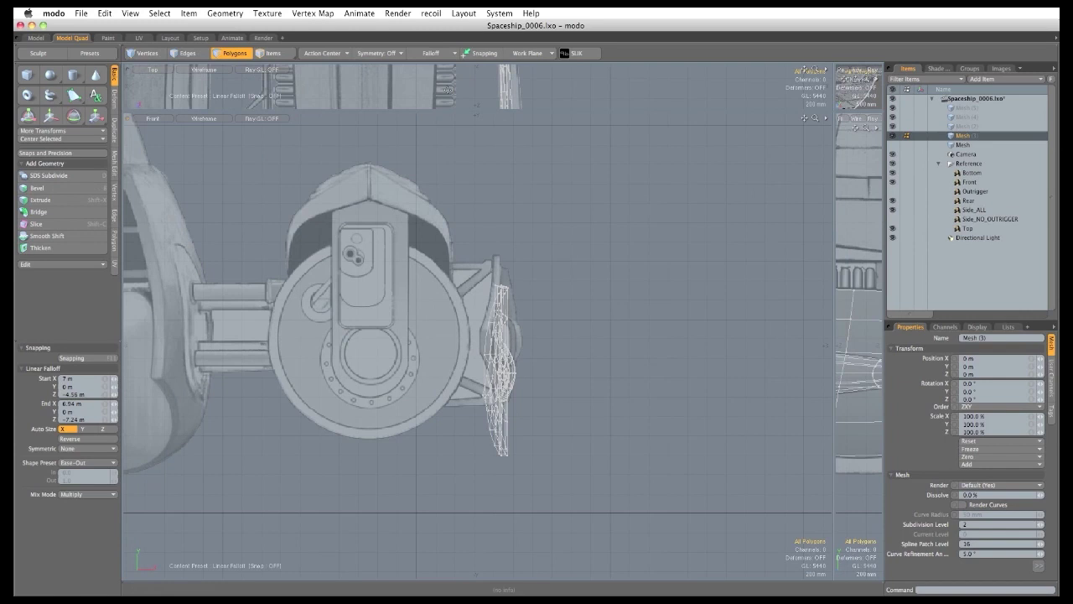
left_click_drag(503, 372, 507, 327)
key("w")
left_click_drag(516, 373, 505, 373)
key("space")
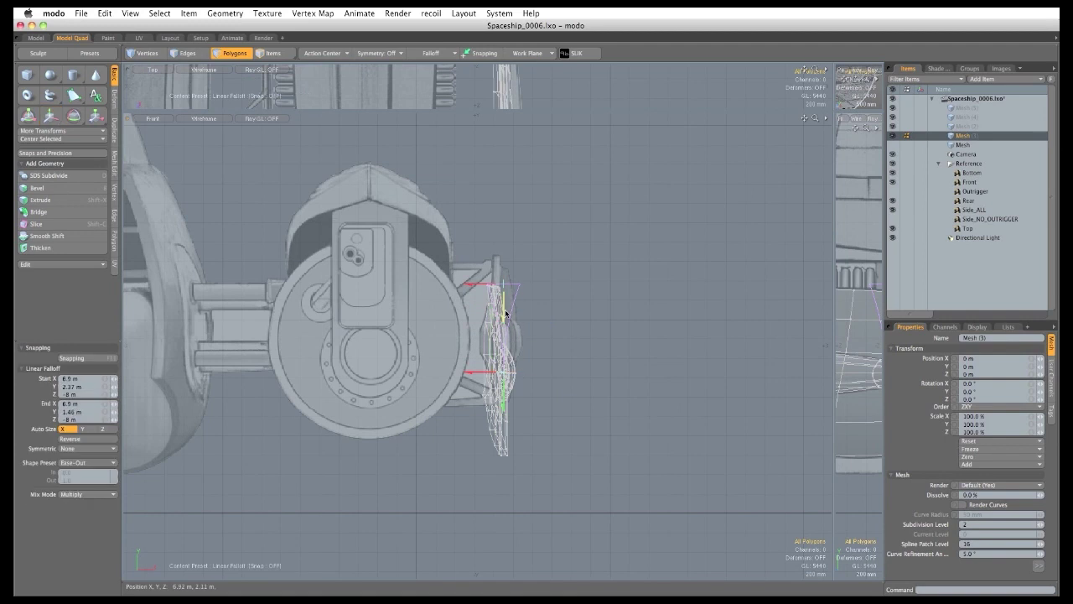
Shift the falloff start to the panel's lower edge and move that edge -80 mm along X.
left_click_drag(484, 460, 483, 476)
key("w")
left_click_drag(540, 374, 532, 375)
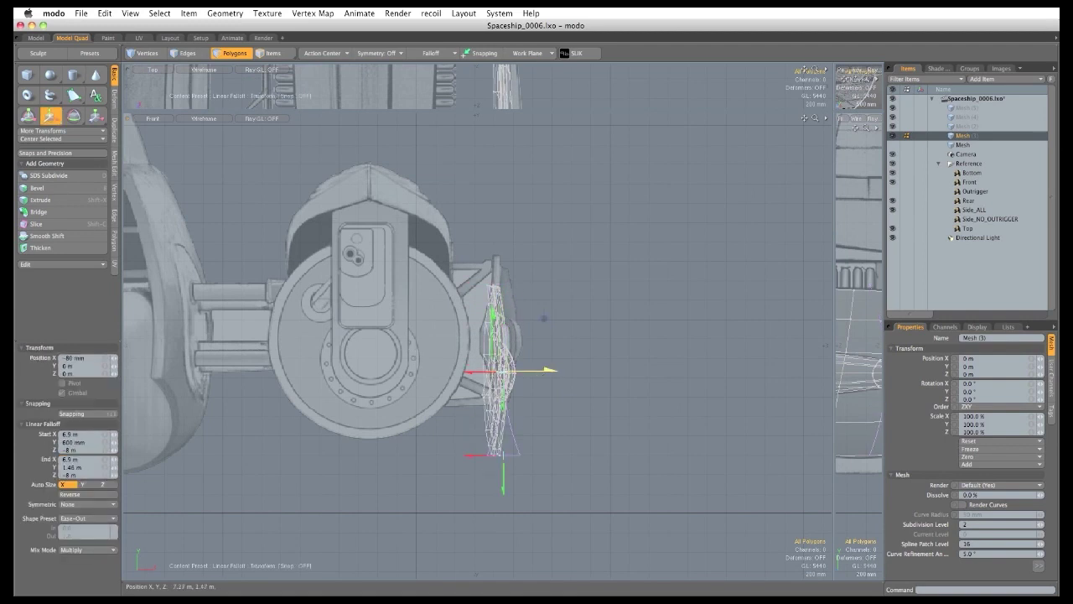
key("q")
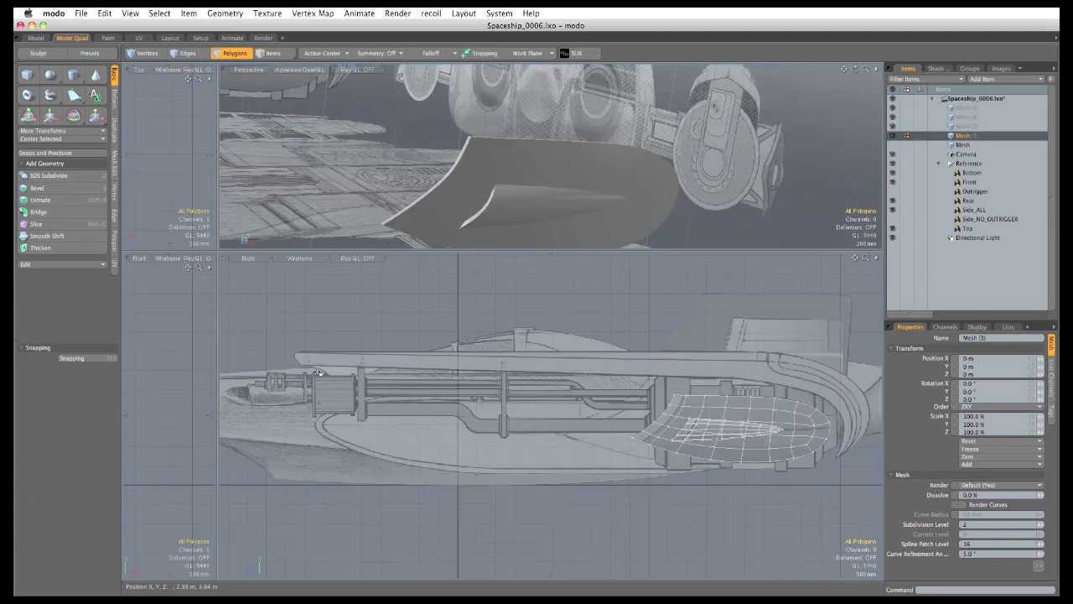
Draw a strip of quads with the Pen tool in Mesh (2), tracing the outrigger's long upper rail to its curved rear end.
left_click(962, 128)
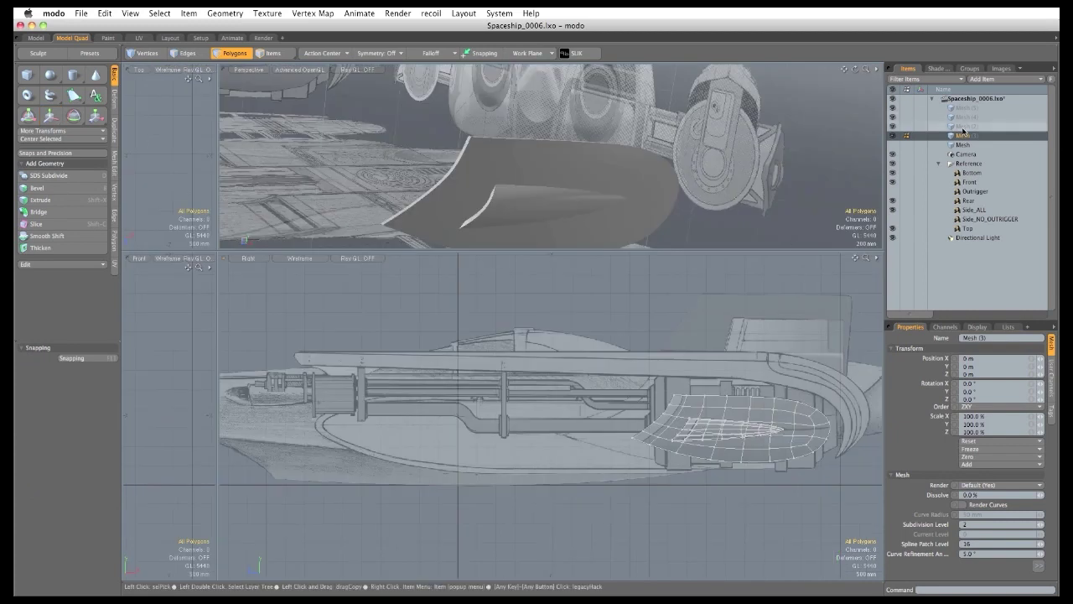
left_click(73, 95)
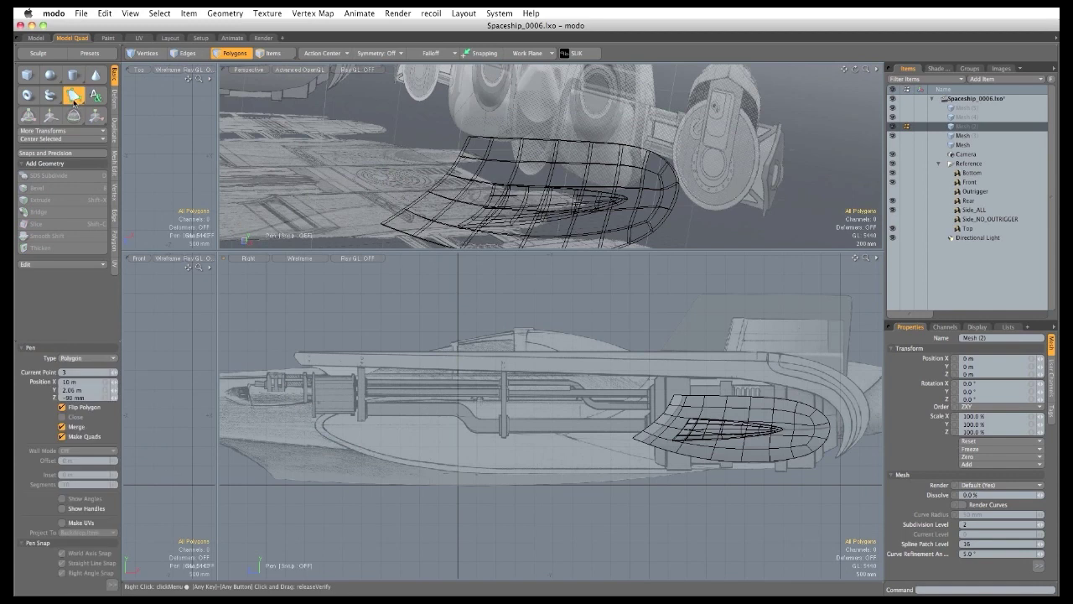
scroll(296, 367, "up", 3)
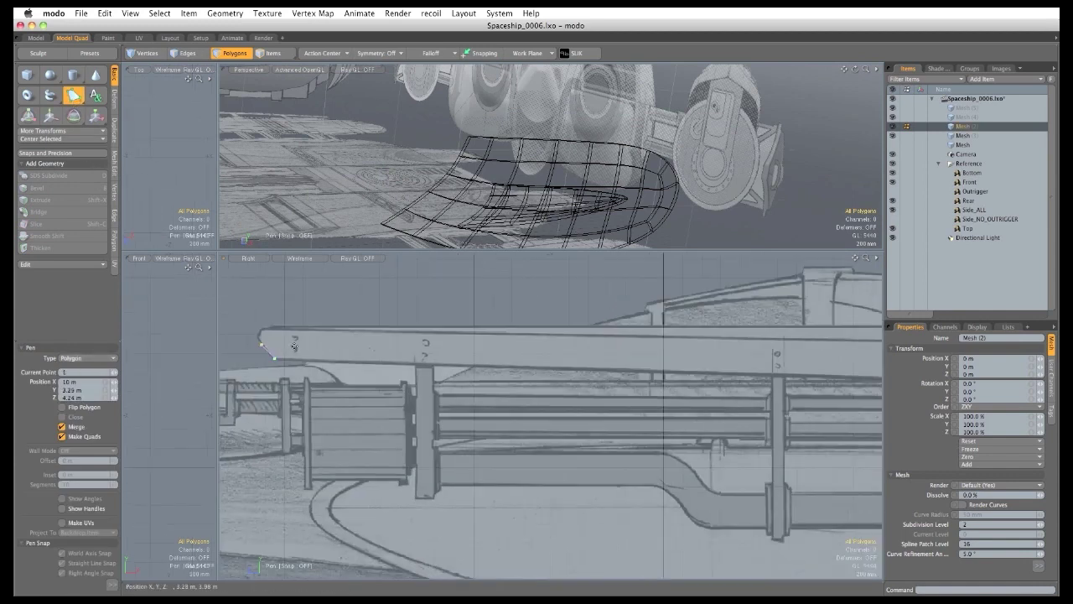
left_click(396, 353)
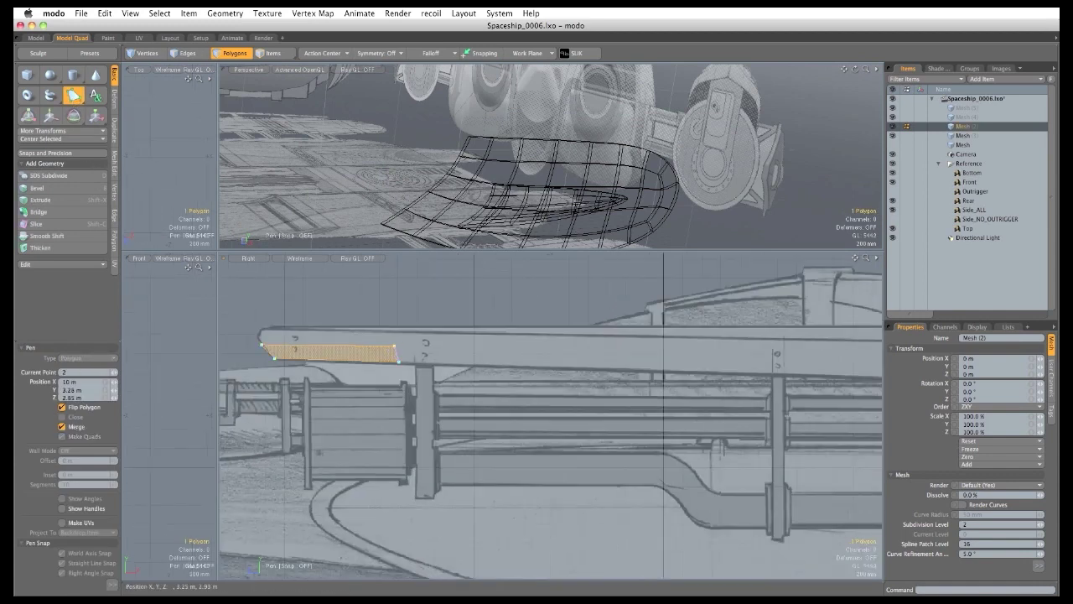
left_click(569, 350)
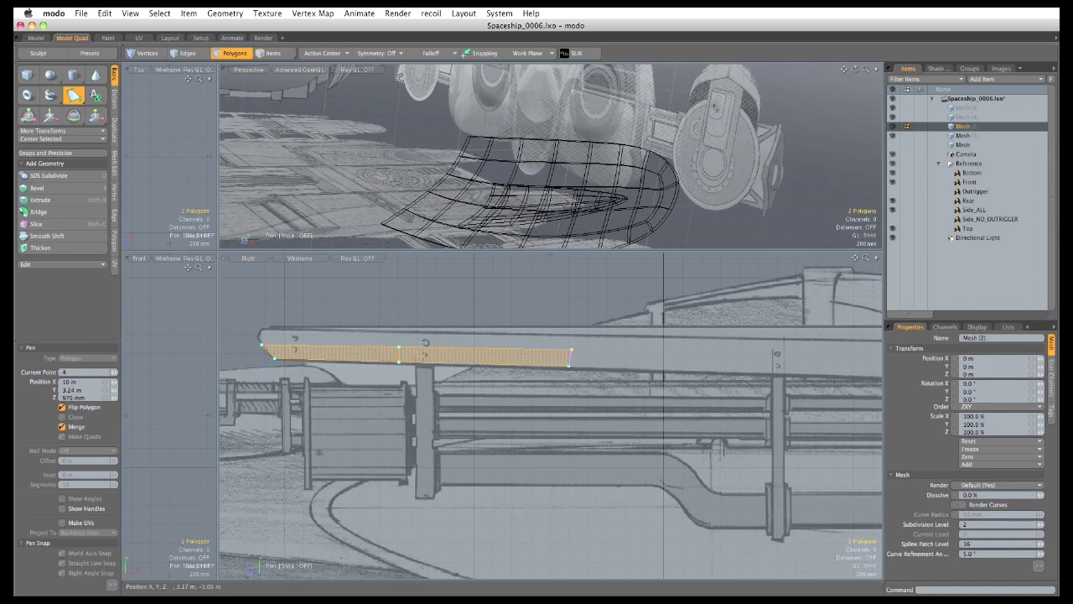
left_click(762, 355)
left_click_drag(763, 357, 552, 351, "alt+shift")
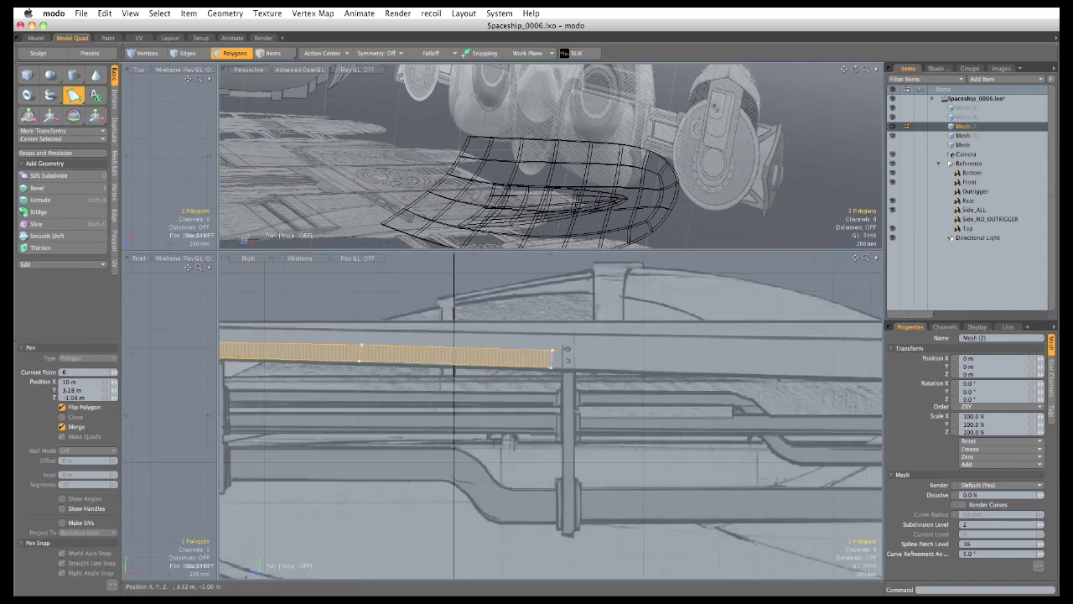
left_click(743, 352)
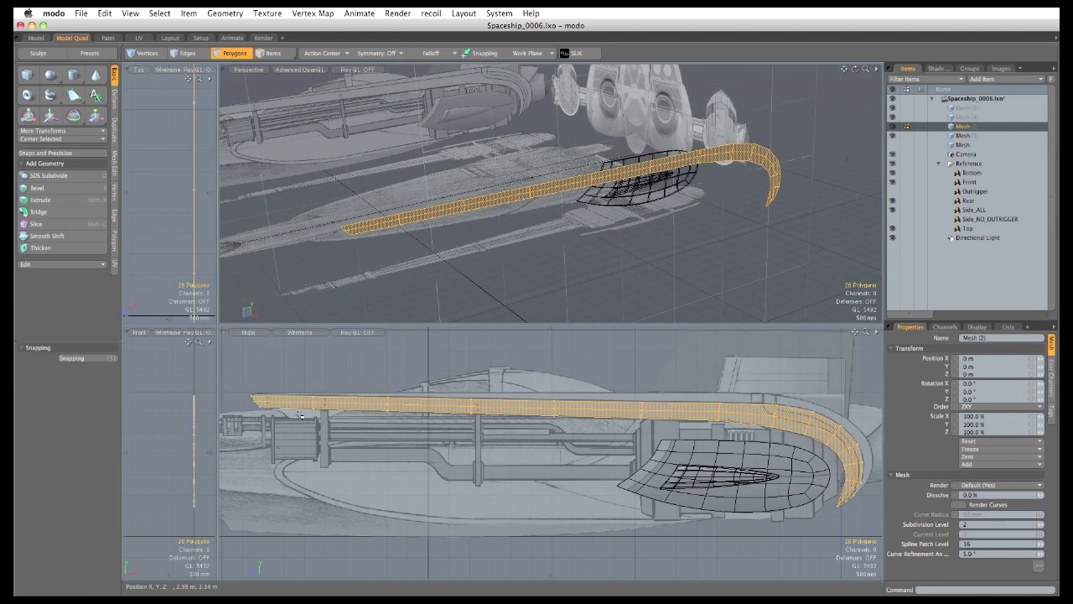
Move the rail's polygon strip -3.65 m along X to the outer side of the outrigger in the top reference.
left_click_drag(218, 325, 708, 532)
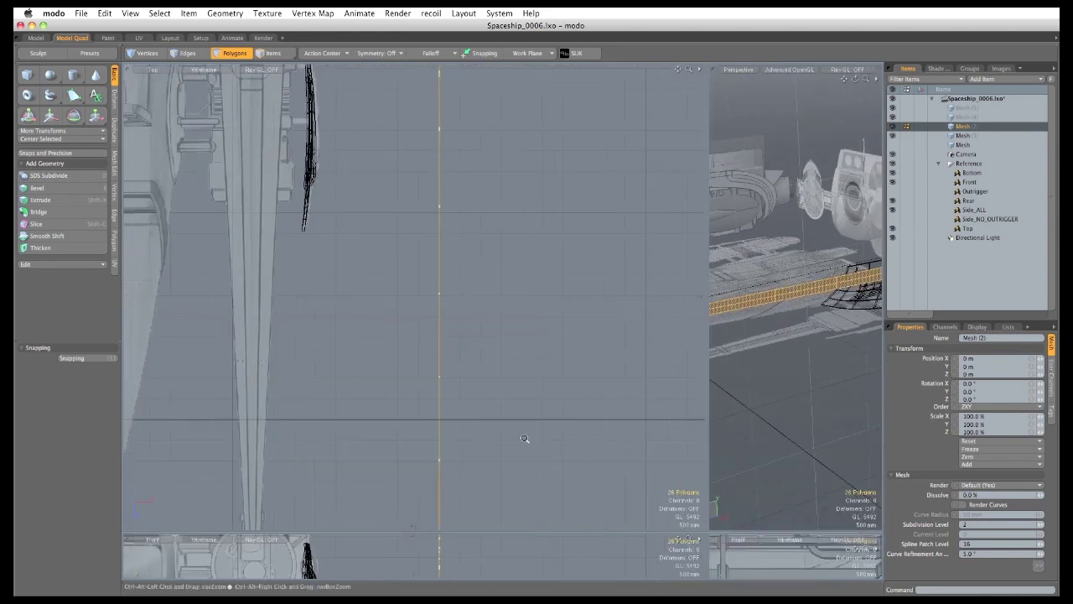
left_click_drag(524, 438, 413, 340, "ctrl+alt")
left_click_drag(413, 340, 453, 326, "alt+shift")
left_click_drag(453, 325, 472, 363, "ctrl+alt")
key("w")
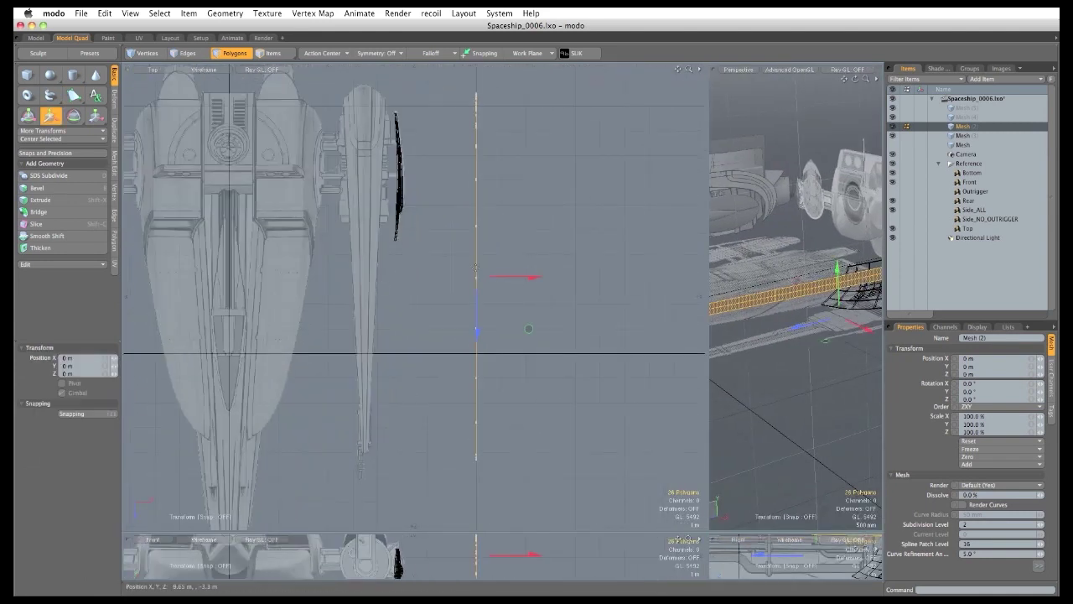
left_click_drag(526, 280, 437, 279)
left_click_drag(452, 318, 527, 354, "ctrl+alt")
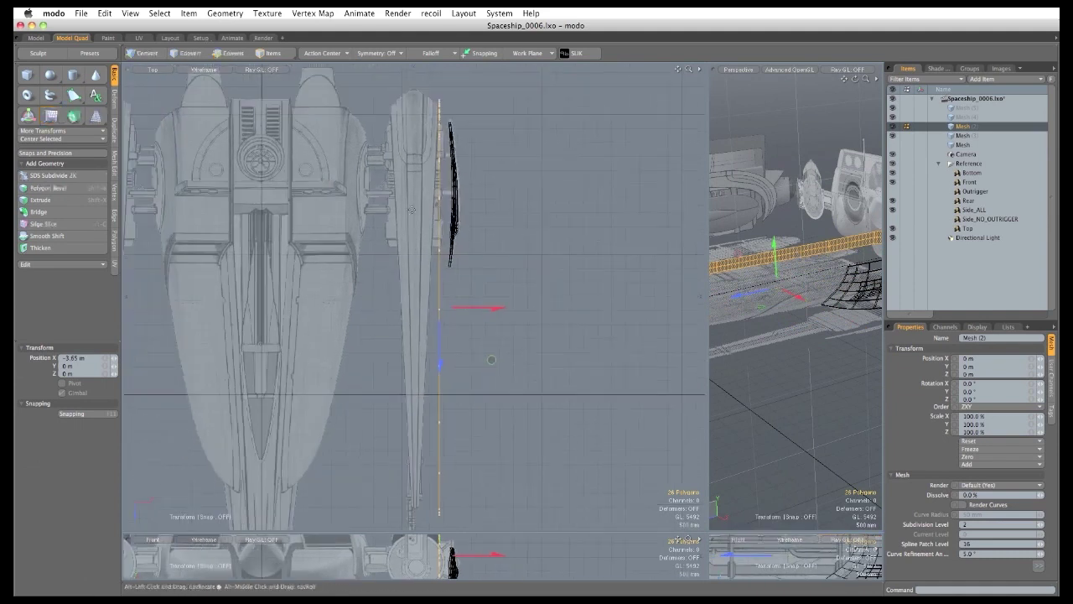
key("space")
Add a Linear falloff with Linear shape along the rail strip's length and move its front end inward -700 mm along X.
left_click(439, 54)
left_click(436, 72)
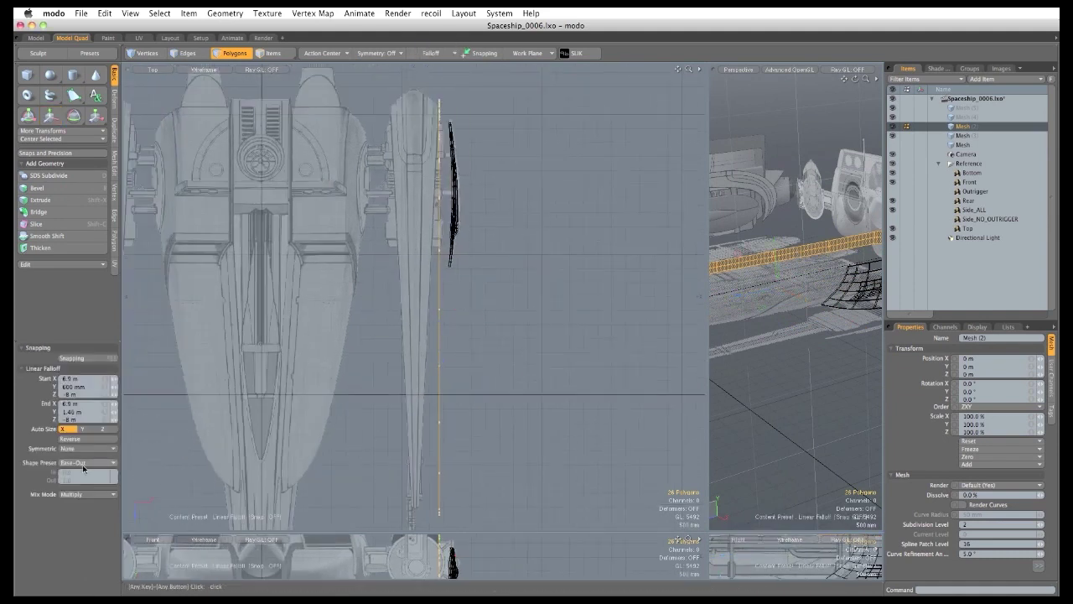
left_click(84, 444)
left_click_drag(438, 104, 440, 513)
key("w")
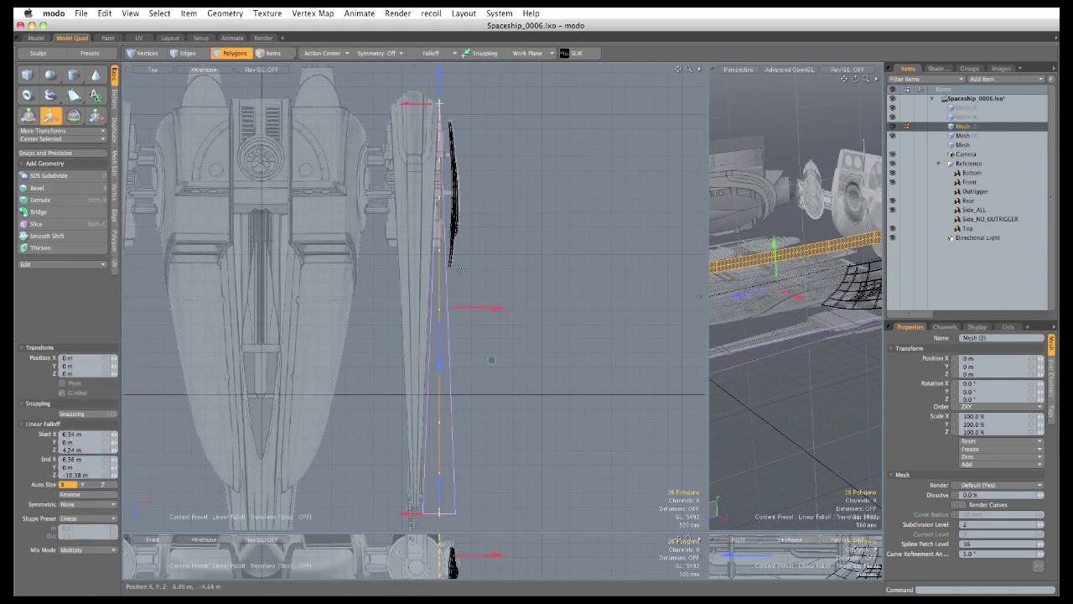
left_click_drag(498, 313, 477, 310)
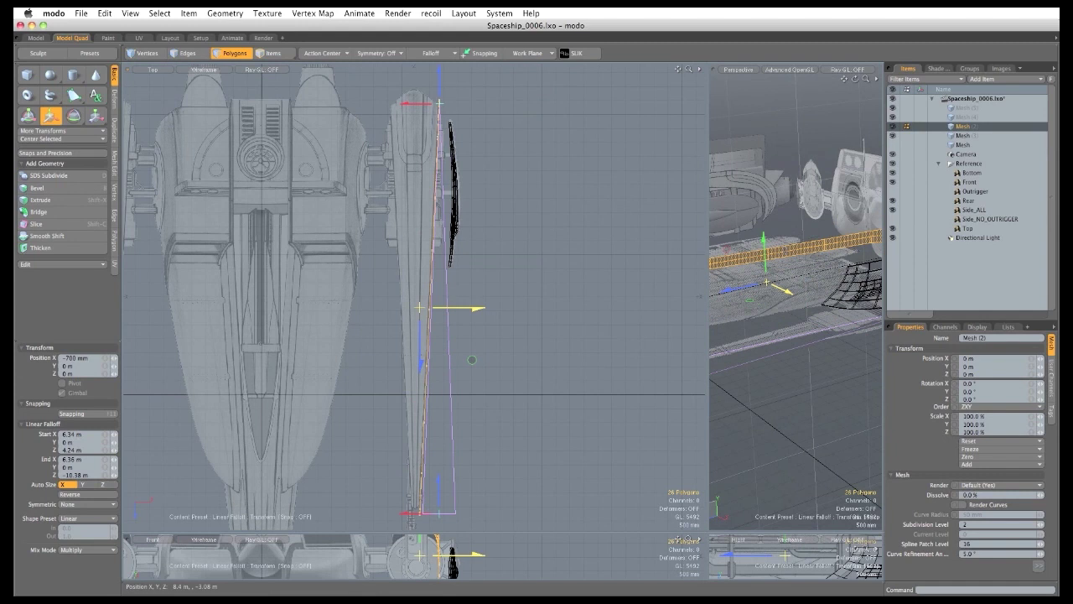
key("space")
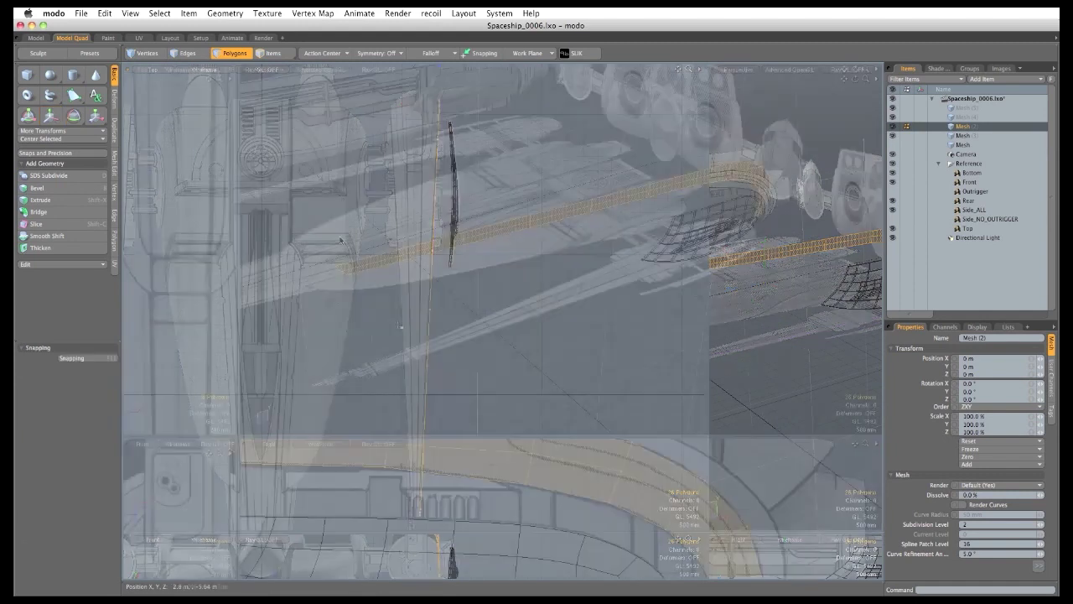
Select the rail strip's whole upper edge and move it -550 mm along X toward the outrigger's centre.
key("1")
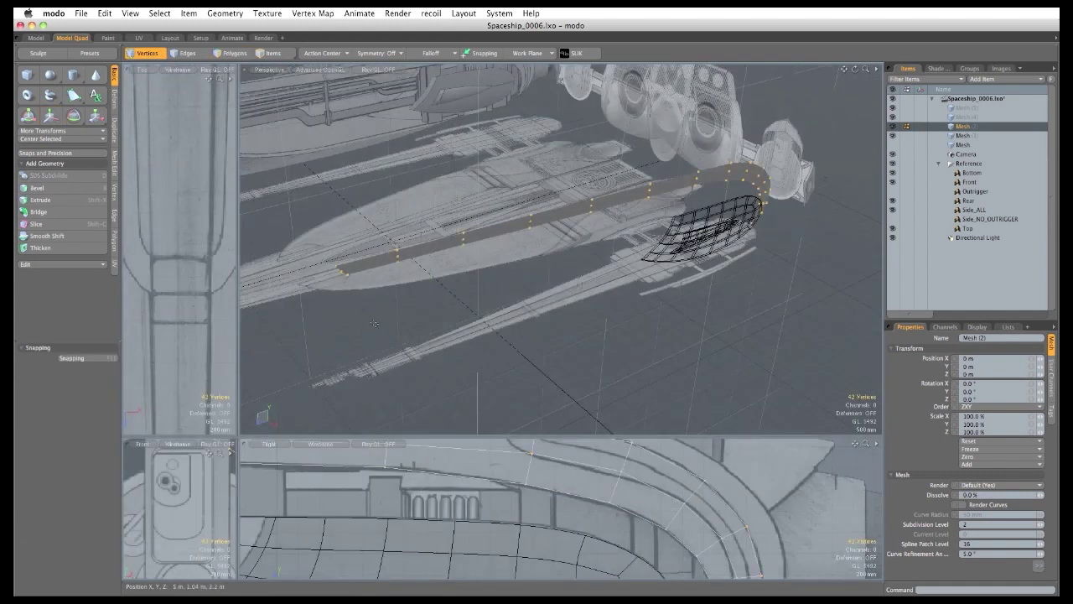
key("2")
left_click(374, 257)
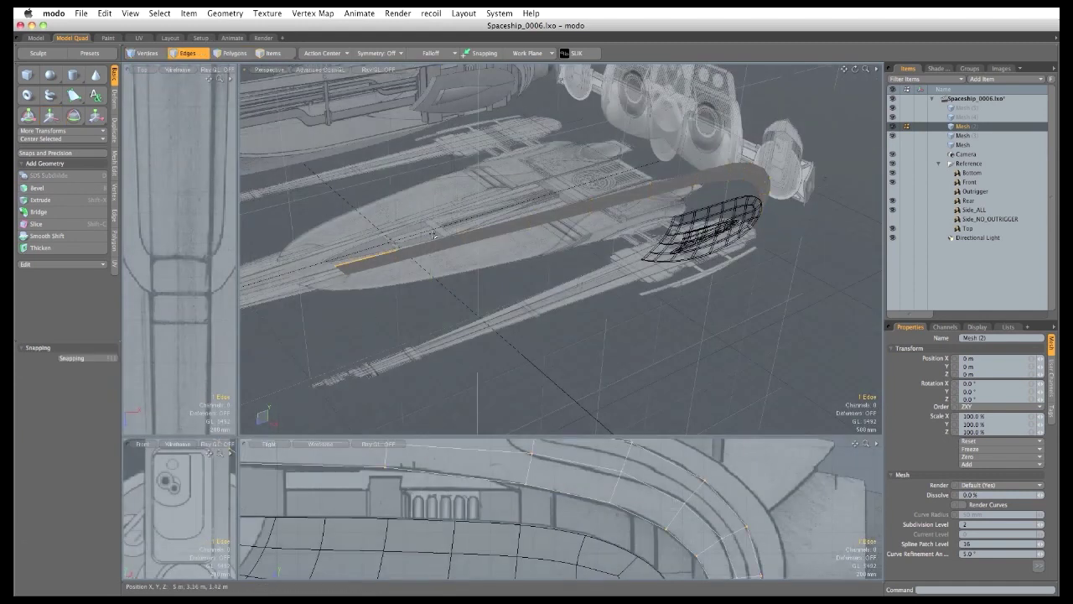
left_click(434, 236, "shift")
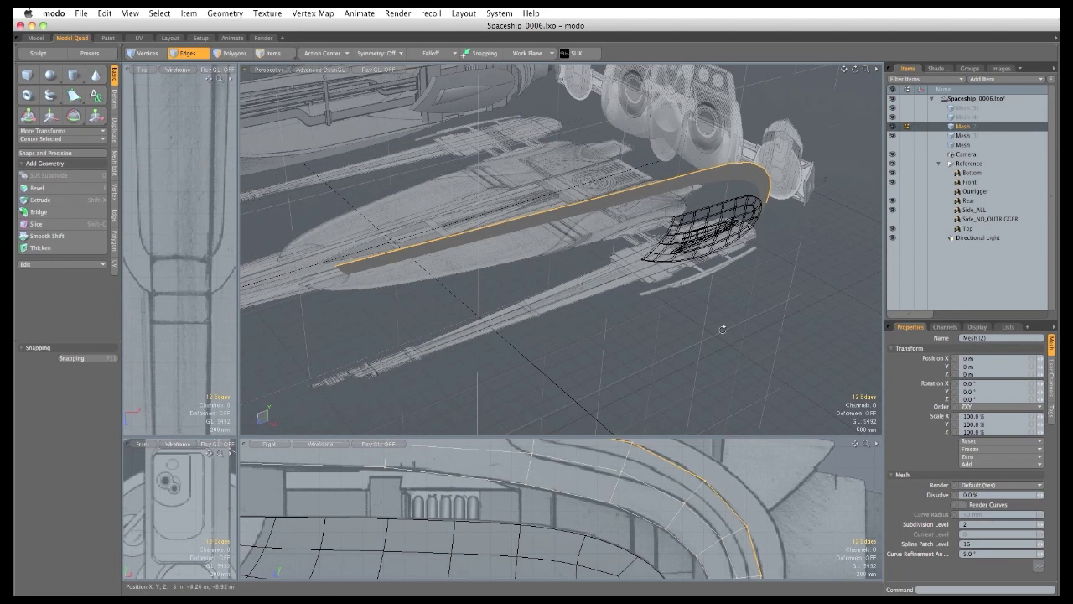
left_click_drag(723, 329, 495, 270, "alt")
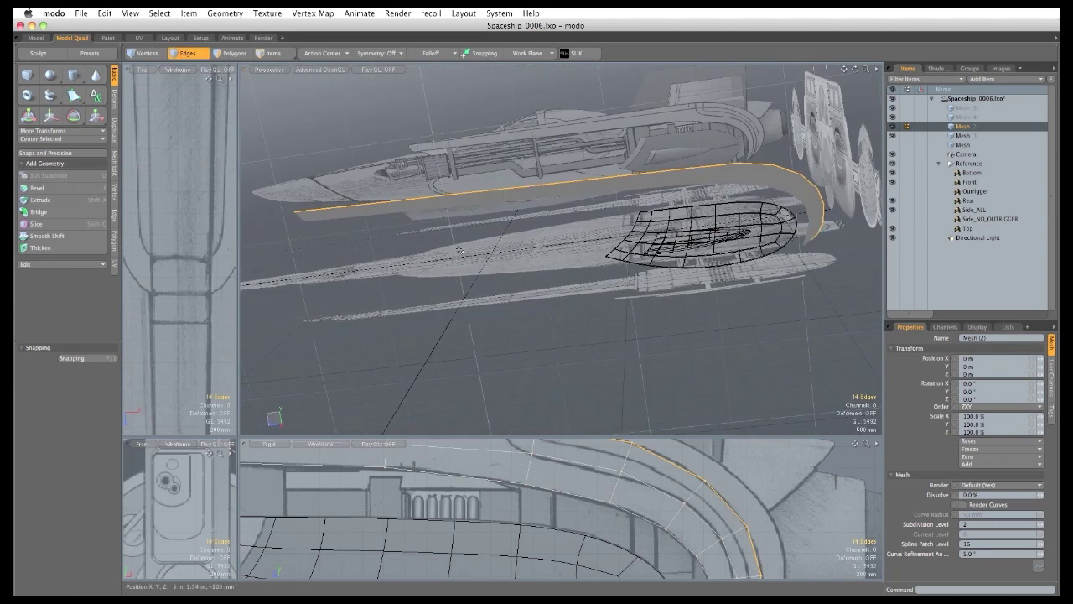
key("Up")
left_click_drag(238, 435, 800, 510)
left_click_drag(485, 369, 415, 234, "alt+shift")
key("w")
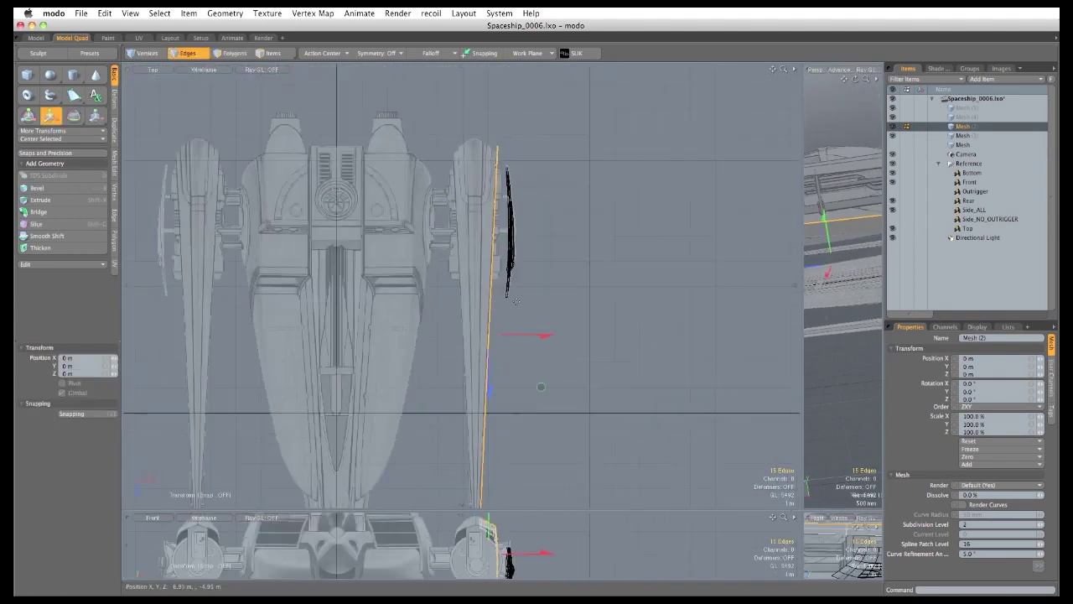
left_click_drag(547, 337, 535, 337)
left_click_drag(527, 386, 528, 386)
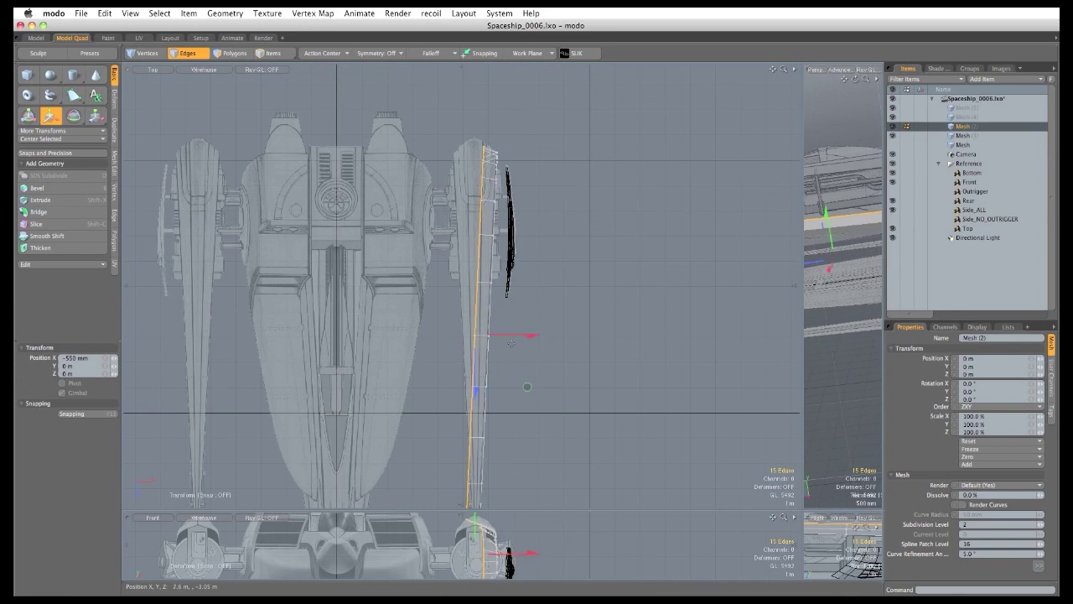
Shift individual vertices of the rail's inner edge along X with Element Move to follow the top reference, moving the front one 420 mm.
key("q")
left_click(372, 290)
key("t")
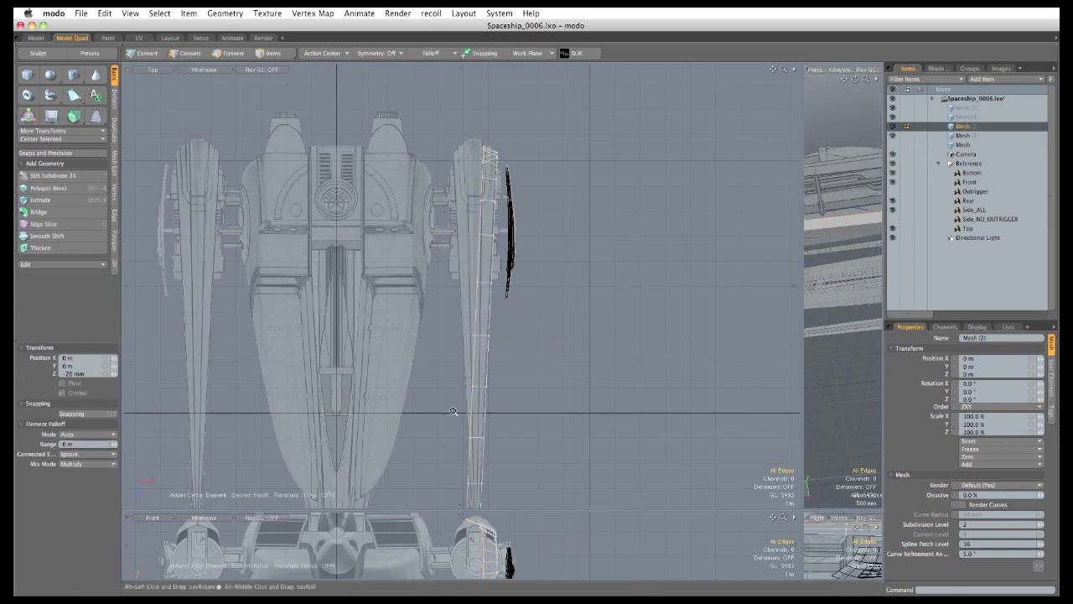
left_click_drag(456, 410, 492, 214, "alt+shift")
left_click_drag(507, 335, 595, 377, "ctrl+alt")
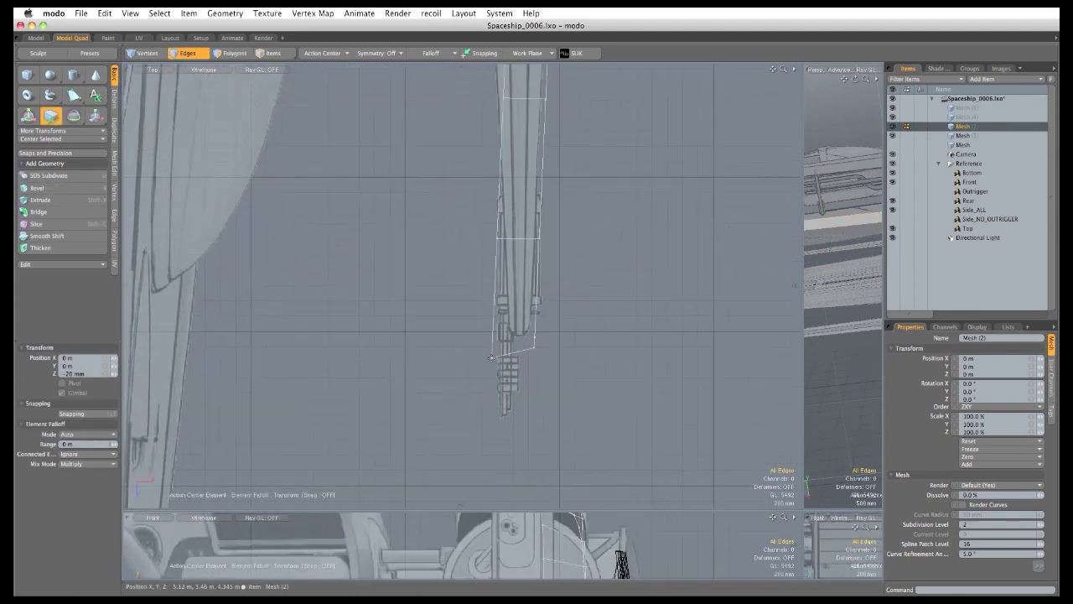
left_click_drag(491, 358, 523, 356)
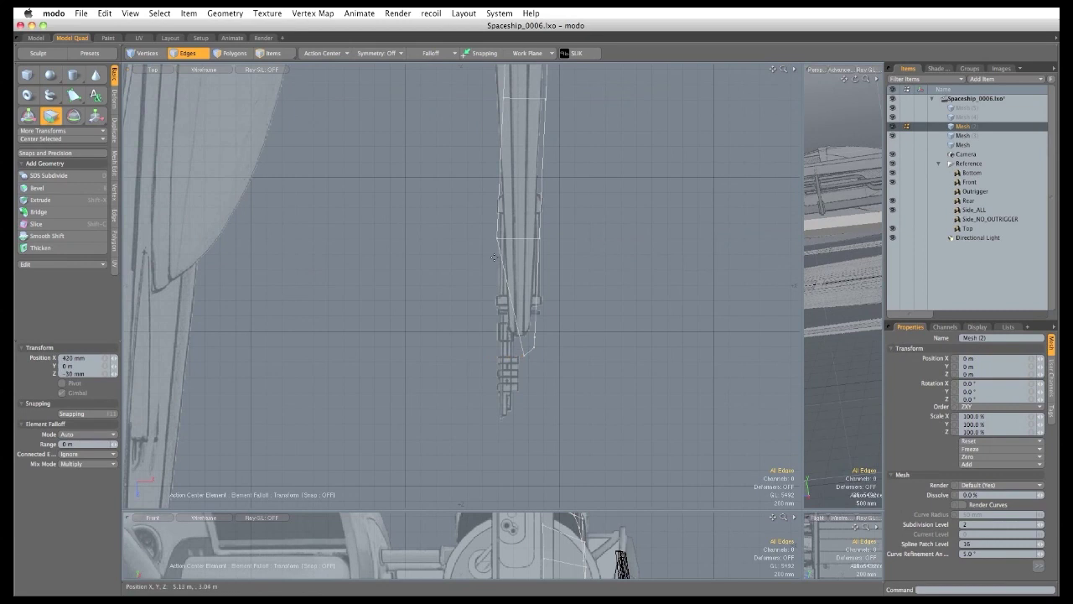
left_click_drag(497, 240, 526, 238)
left_click_drag(509, 121, 503, 262, "alt+shift")
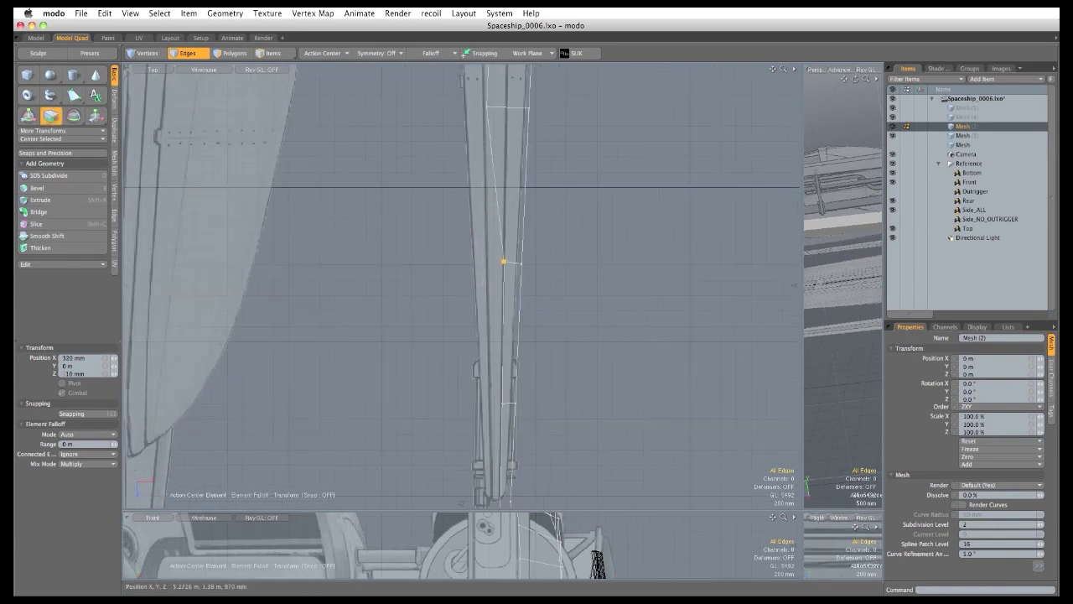
left_click_drag(502, 207, 489, 372, "alt+shift")
left_click_drag(473, 271, 480, 453)
left_click_drag(467, 298, 482, 298)
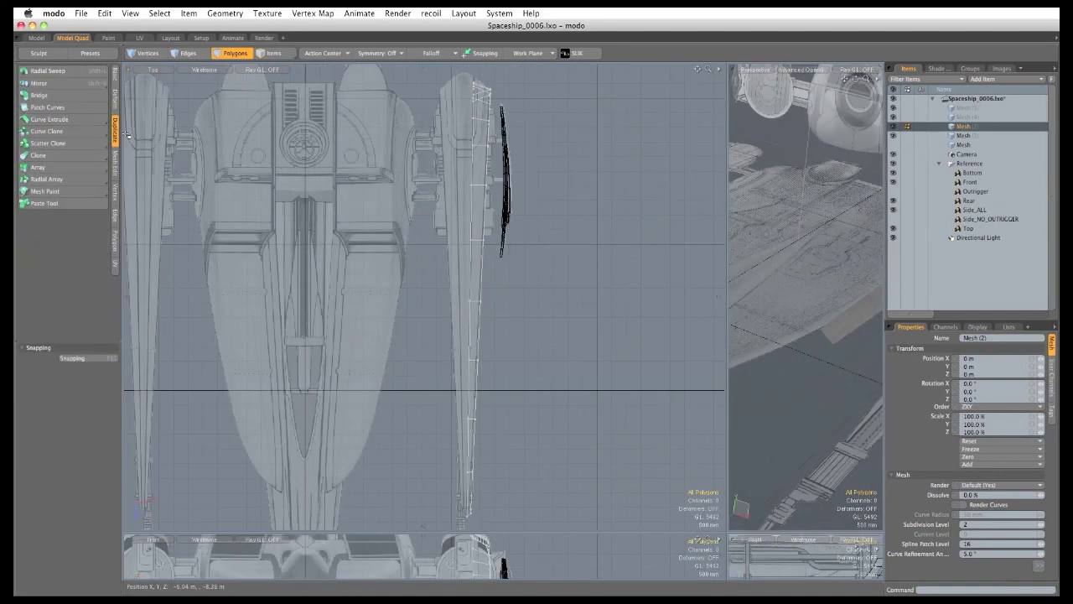
Mirror the rail strip on the X axis about the outrigger's centreline.
left_click(38, 83)
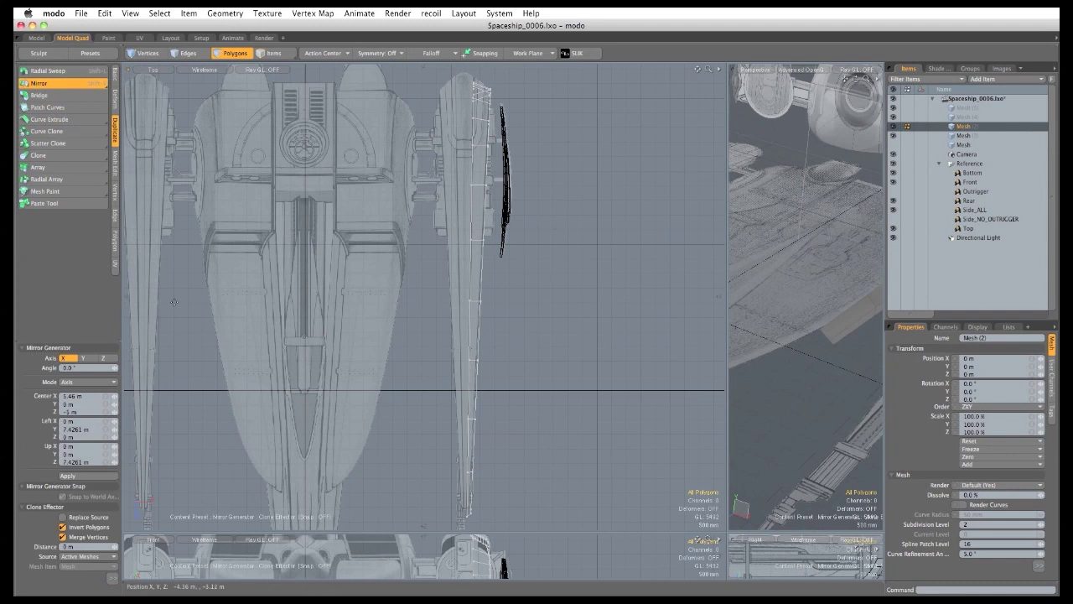
left_click(463, 240)
key("space")
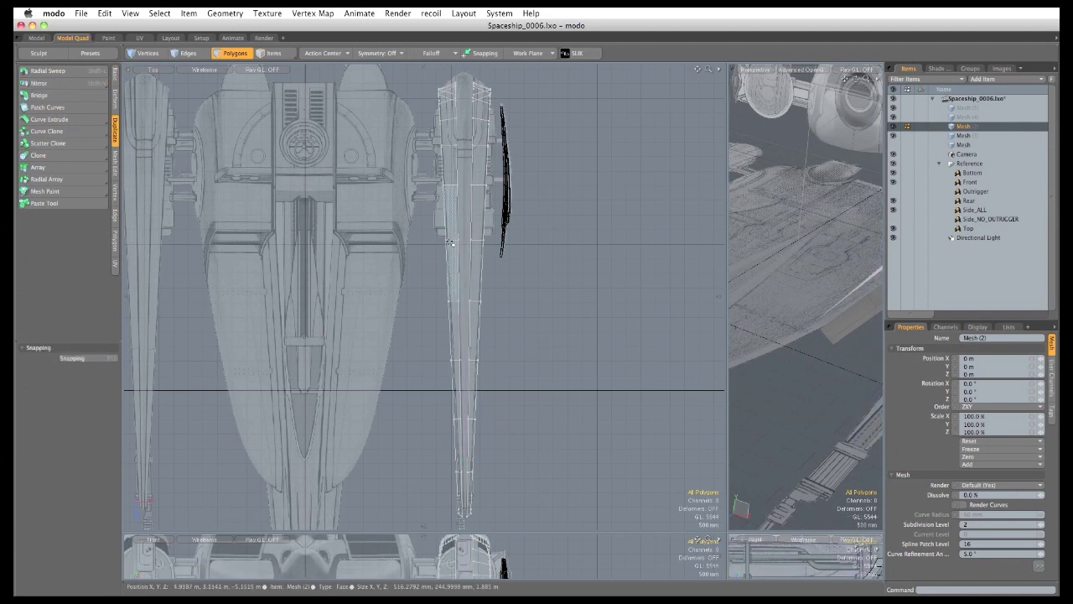
Select the connected polygons of the mirrored rail half and nudge them along X to align with the top reference.
left_click(450, 237)
left_click(447, 202)
key("l")
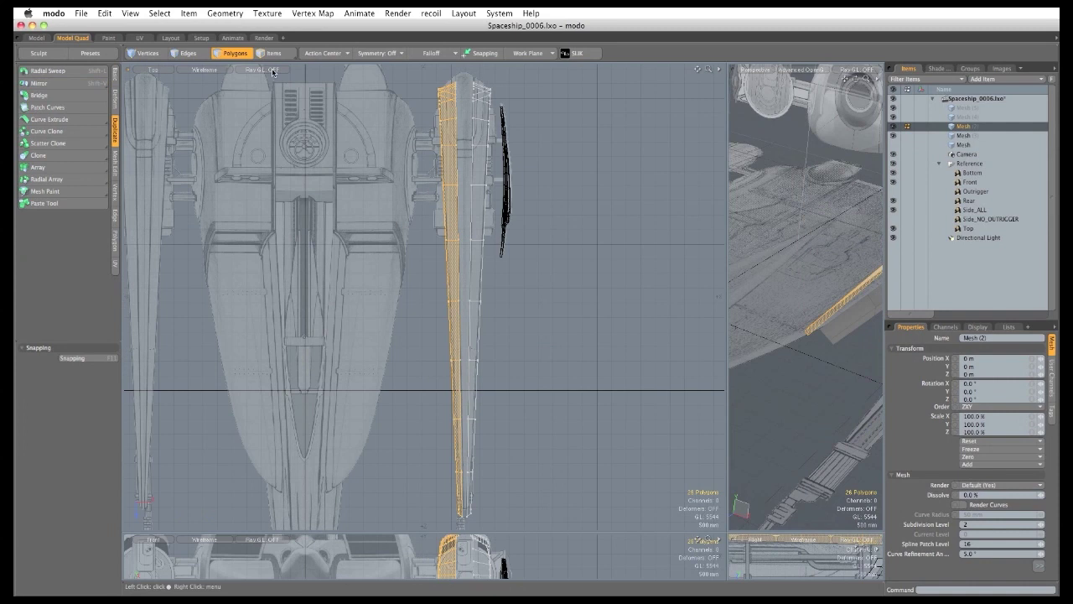
key("w")
left_click_drag(503, 305, 509, 306)
key("q")
left_click(413, 366)
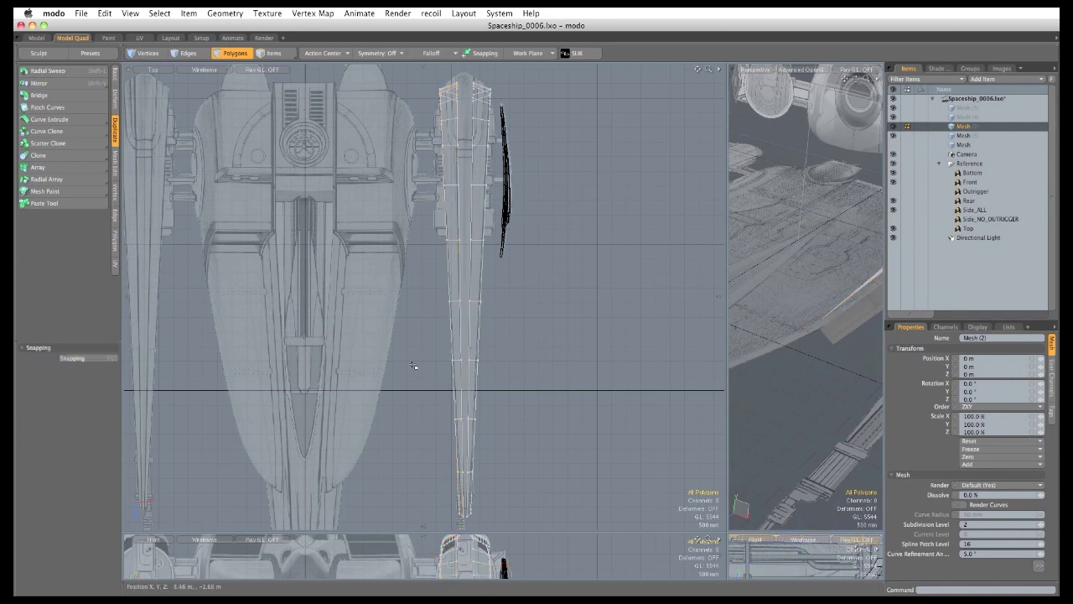
Select the facing upper edges of the two rail halves and bridge them with a single strip of polygons.
left_click_drag(410, 529, 445, 273)
key("2")
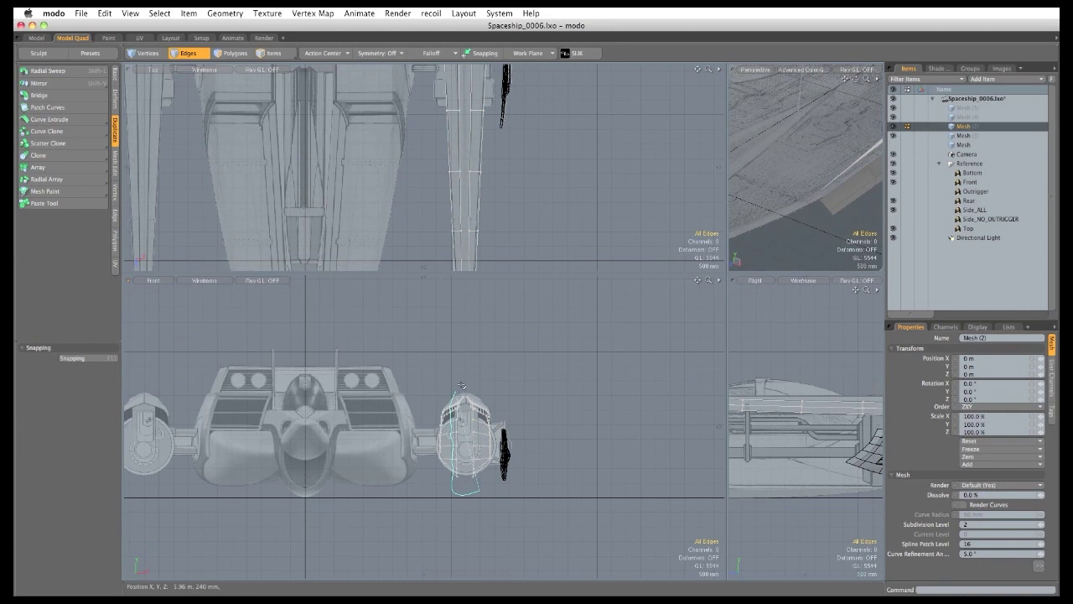
right_click_drag(477, 386, 480, 390)
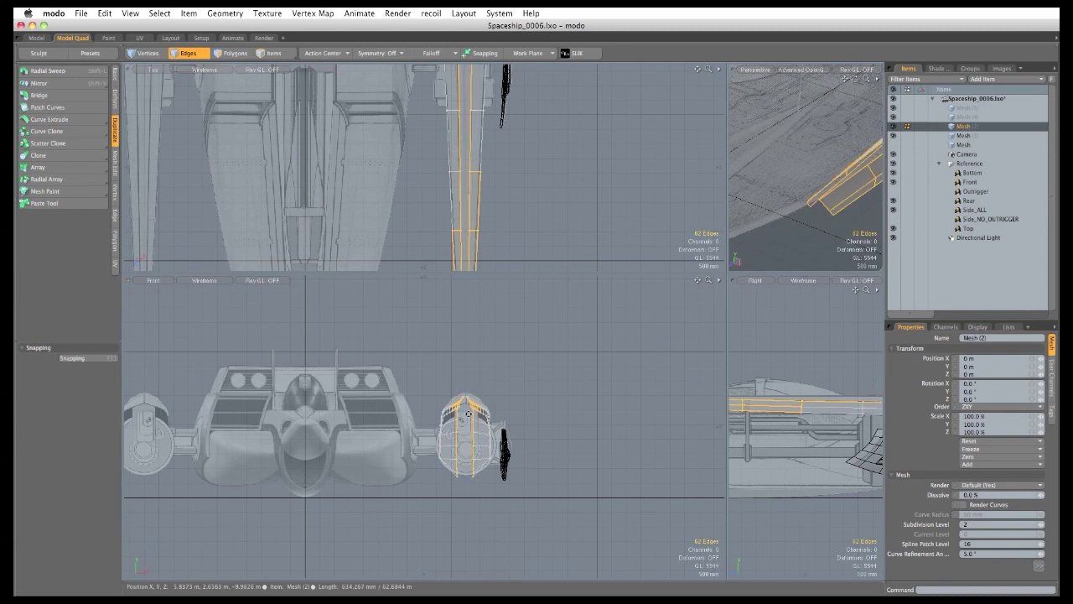
key("shift+a")
left_click(488, 396, "ctrl")
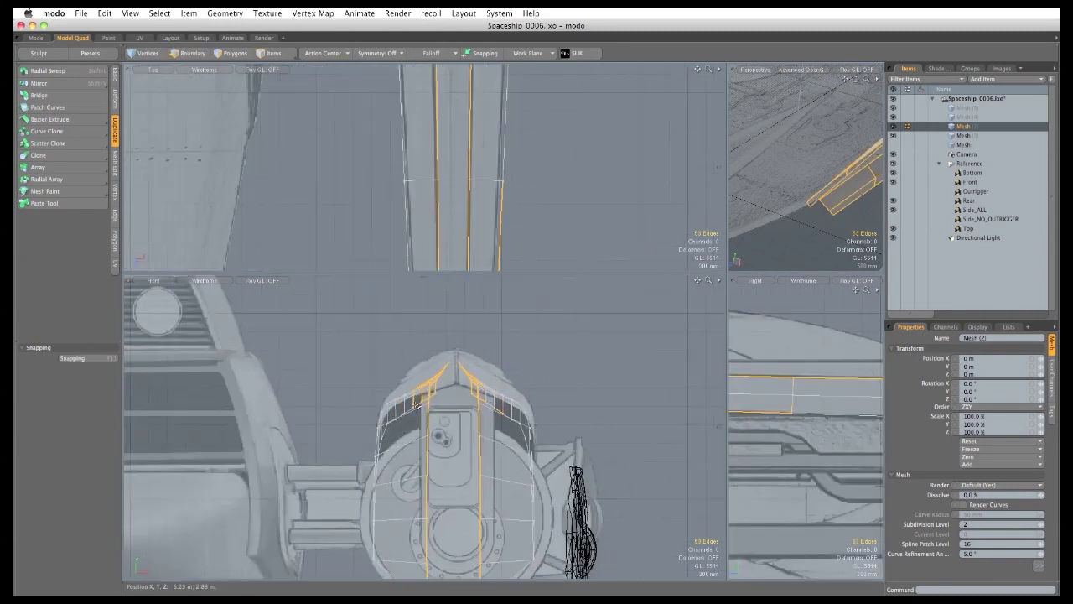
left_click_drag(445, 274, 446, 513)
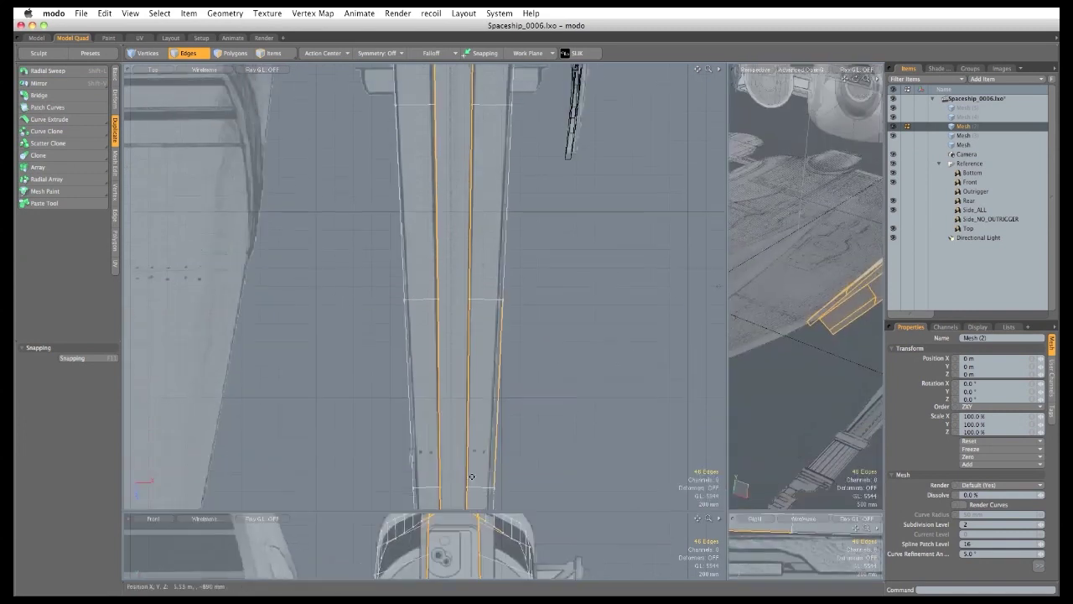
left_click_drag(496, 389, 481, 336, "ctrl+alt")
left_click(488, 364, "ctrl")
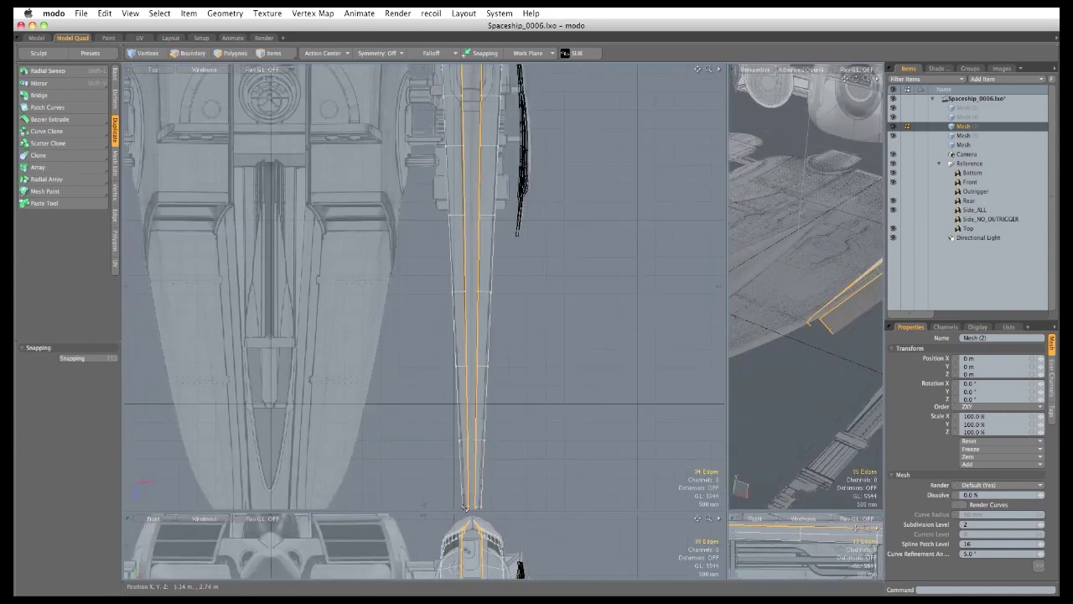
left_click(826, 327, "ctrl")
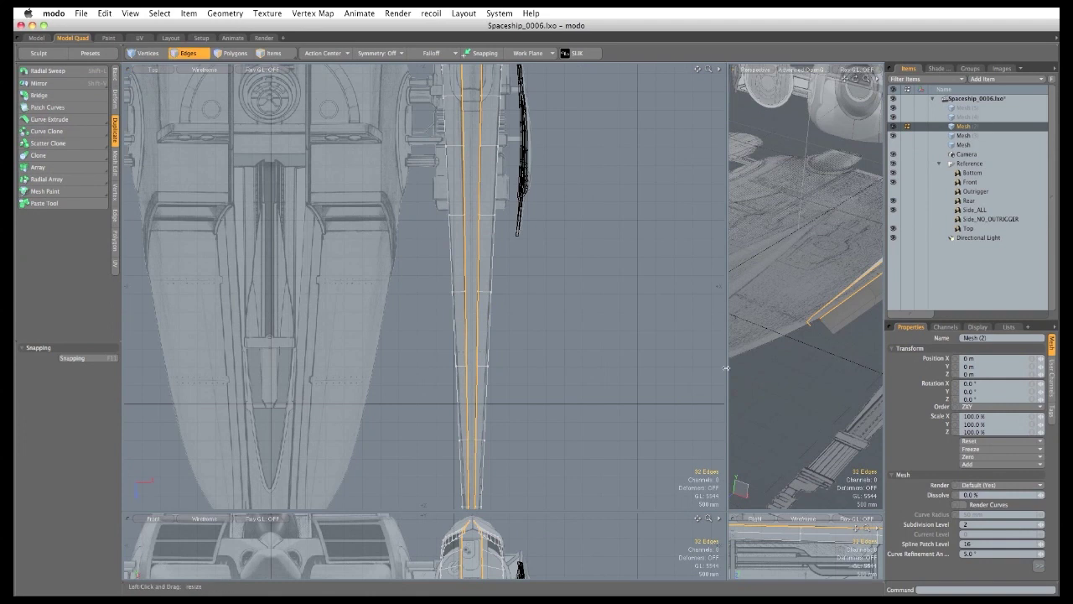
left_click_drag(728, 368, 278, 370)
left_click_drag(537, 378, 643, 361, "alt")
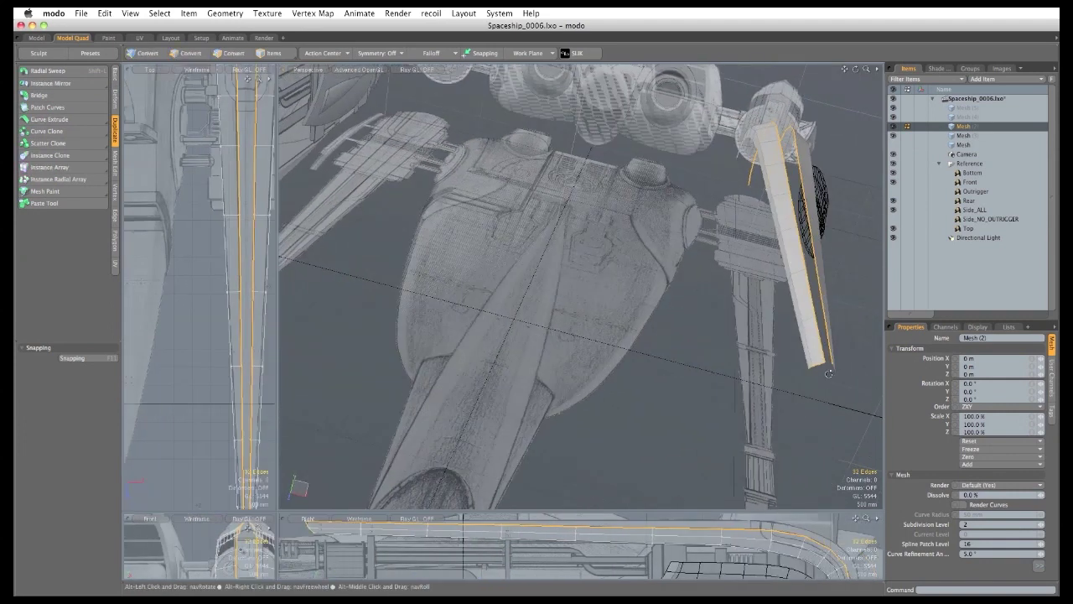
left_click_drag(776, 392, 528, 307, "alt")
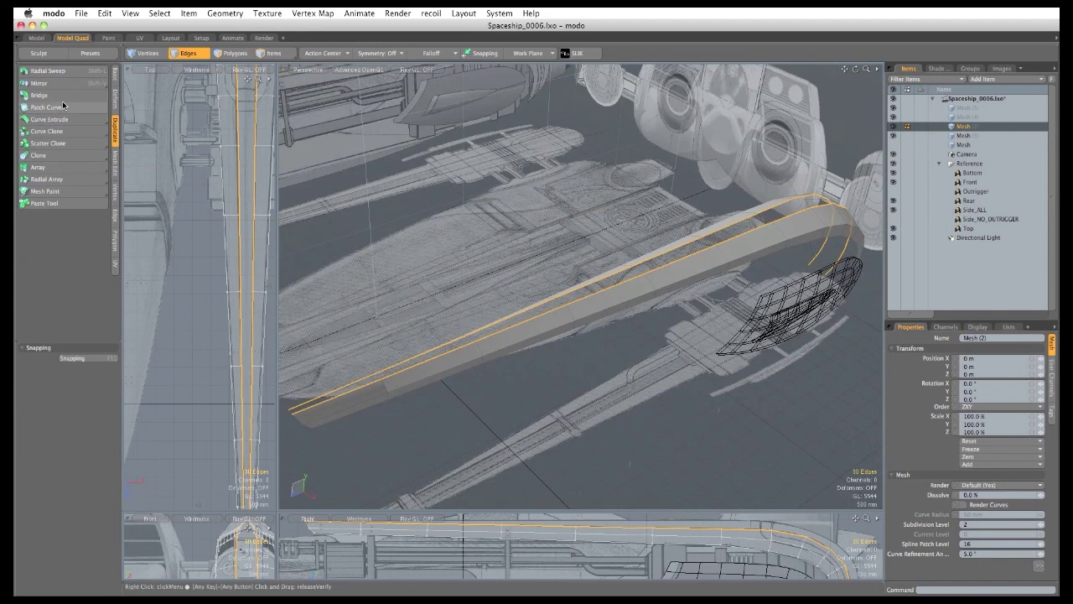
left_click(39, 95)
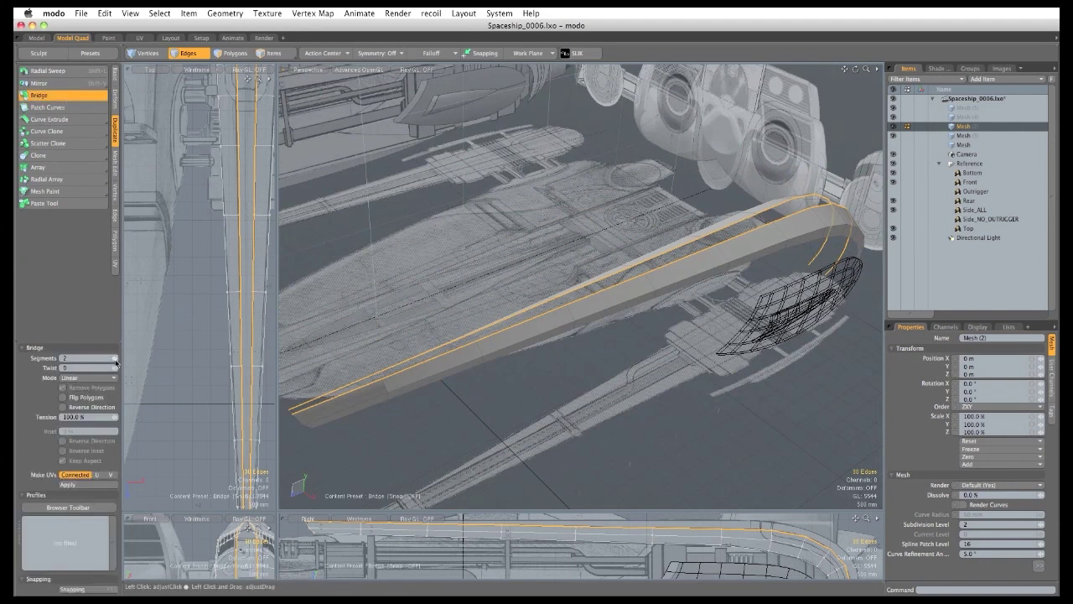
left_click_drag(115, 362, 125, 459)
left_click(412, 293)
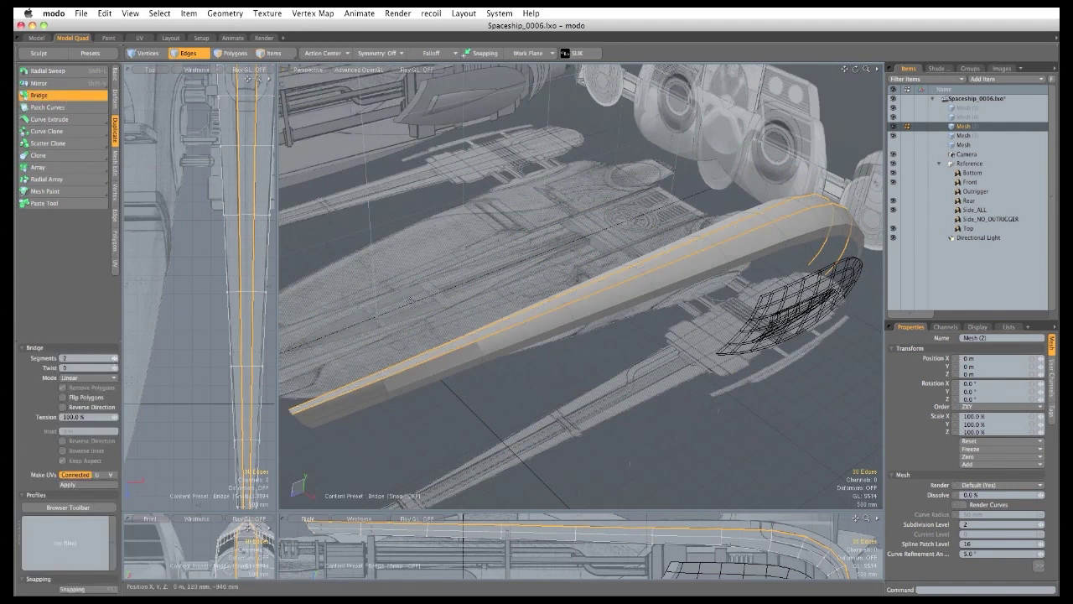
key("space")
left_click(415, 295)
Select the full polygon strip between the two rail halves, around to the rear end, and bevel it with a 200 mm shift.
mouse_move(415, 295)
left_mouse_down("alt")
mouse_move(374, 363)
mouse_move(387, 367)
left_mouse_up("alt")
key("space")
key("Up")
key("Up")
key("Up")
key("Up")
key("Up")
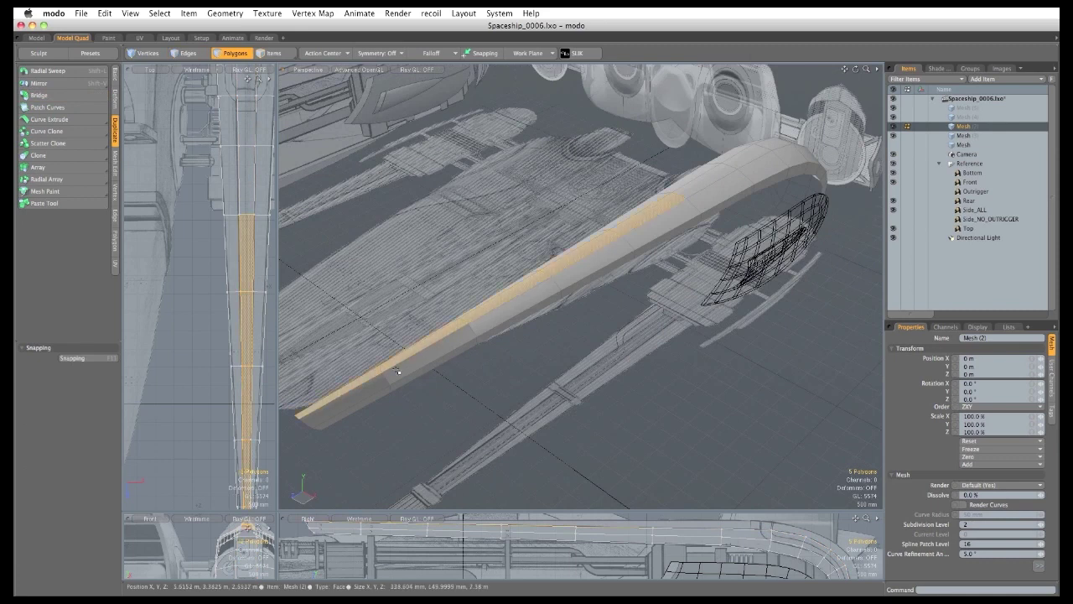
key("Up")
key("Up")
key("Up")
key("Up")
key("Up")
key("Up")
key("Up")
key("Up")
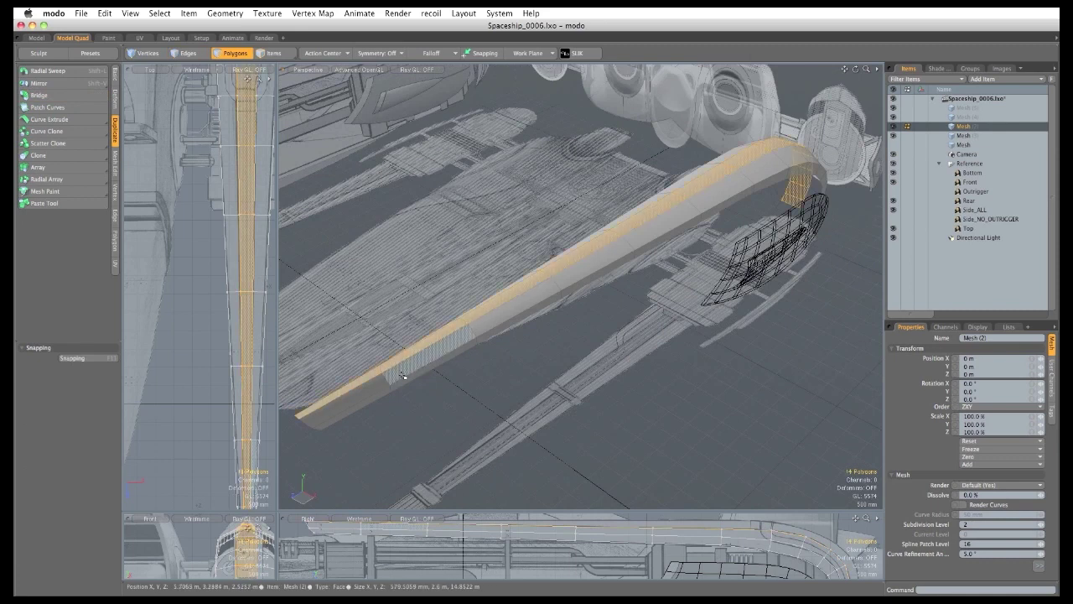
key("b")
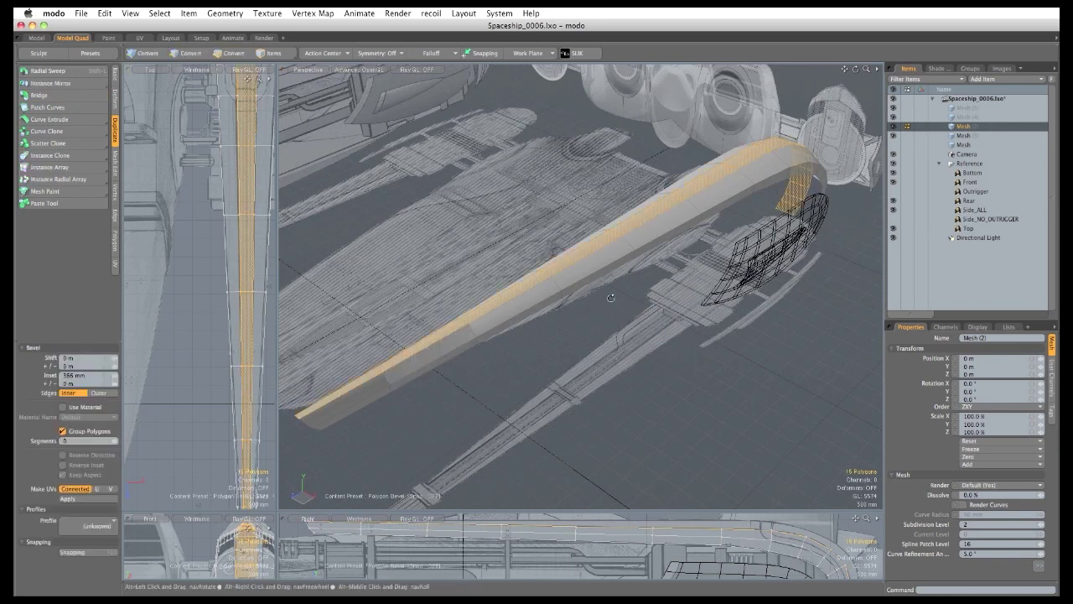
left_click_drag(603, 324, 607, 318, "alt")
left_click(606, 315)
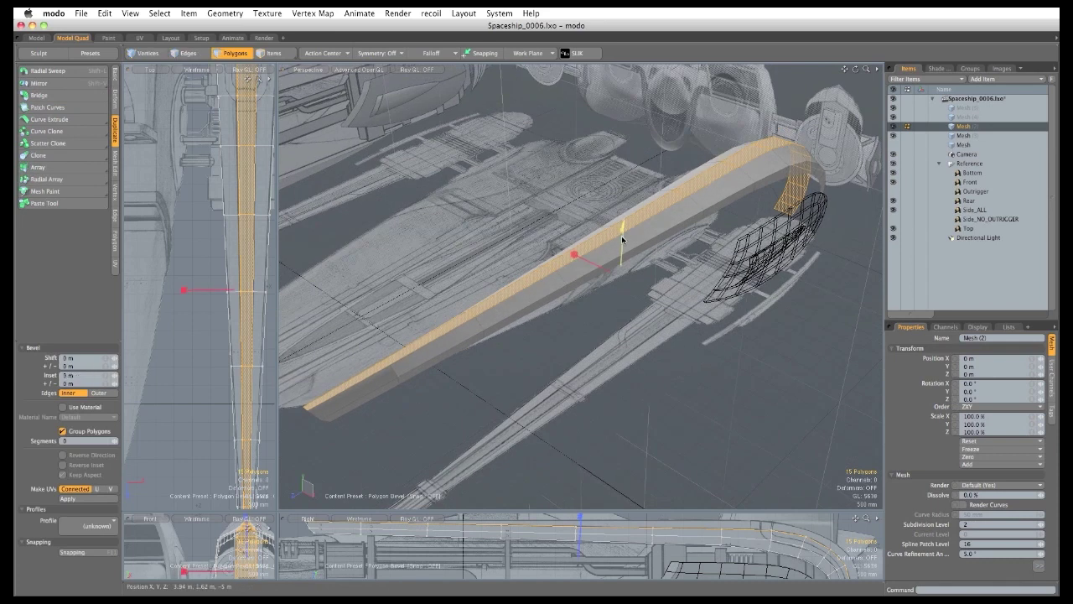
left_click_drag(621, 235, 622, 216)
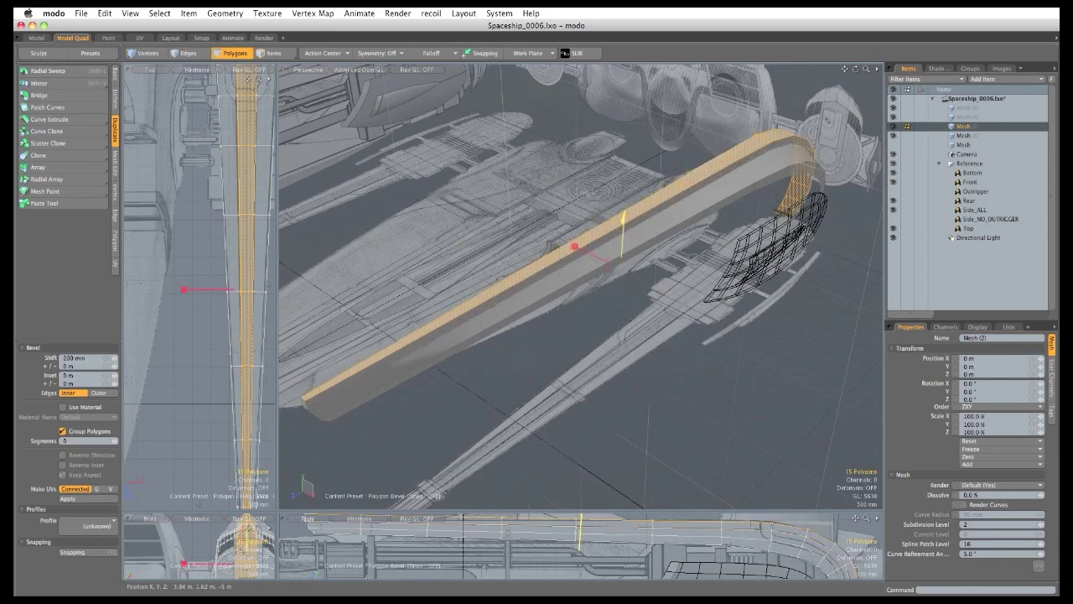
key("q")
left_click(556, 201)
Lower the bulging upper edge points of the rail with element move so its top line follows the side reference.
left_click_drag(399, 387, 406, 309)
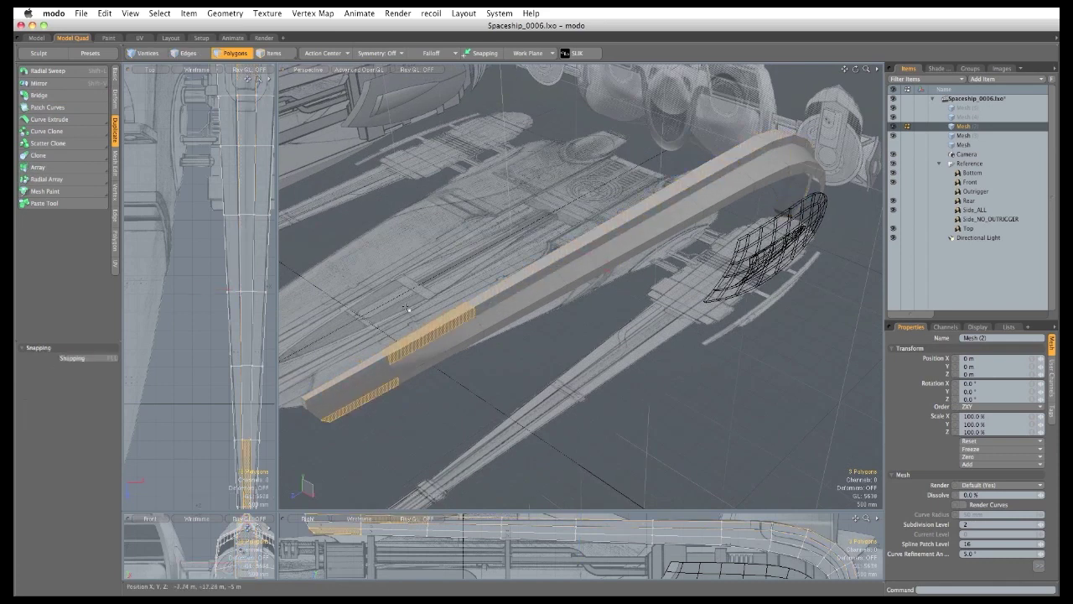
left_click(382, 468)
left_click_drag(377, 510, 377, 223)
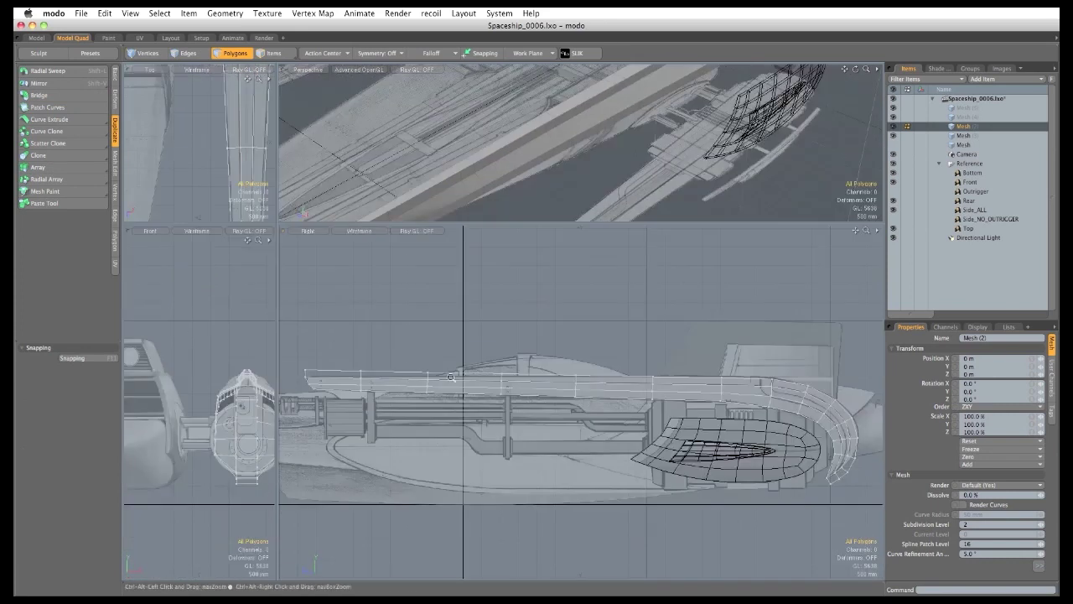
scroll(404, 266, "up", 2)
key("t")
left_click_drag(344, 362, 421, 356, "alt+shift")
left_click_drag(422, 357, 478, 356, "ctrl+alt")
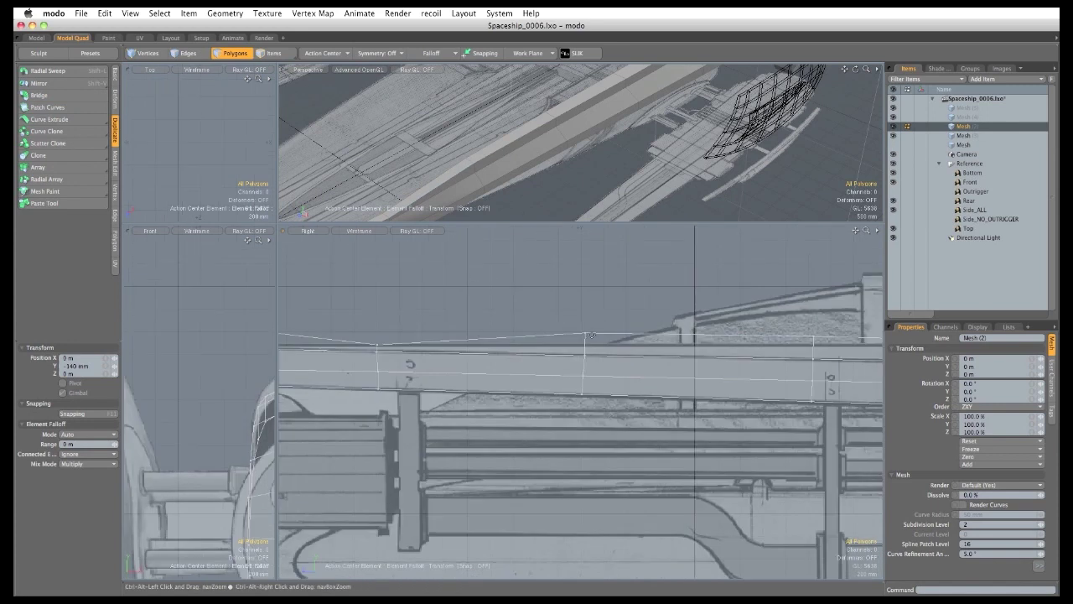
left_click_drag(584, 332, 585, 345)
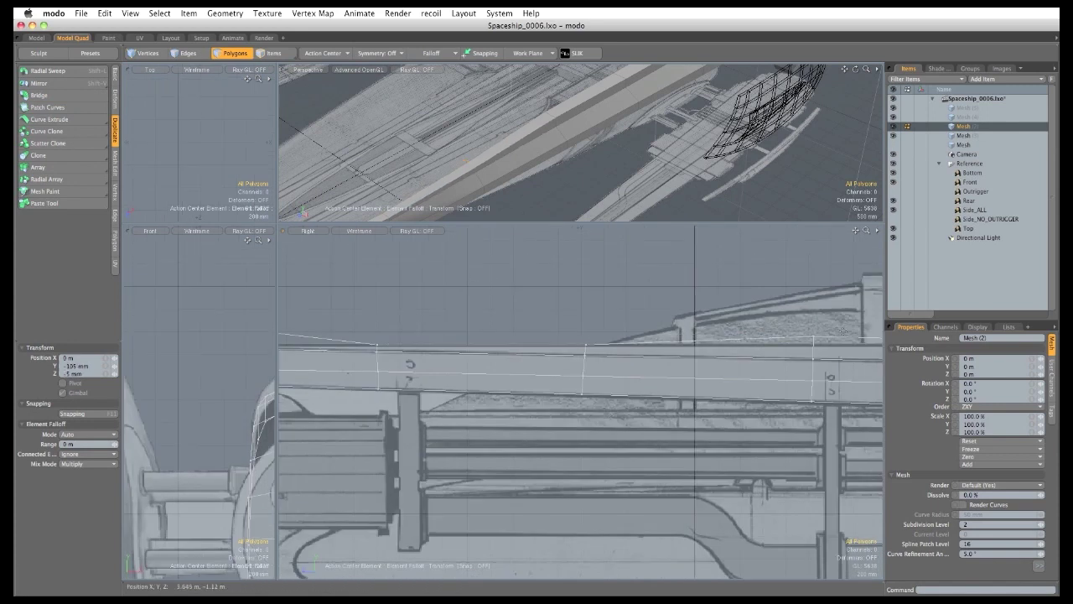
left_click_drag(813, 334, 814, 345)
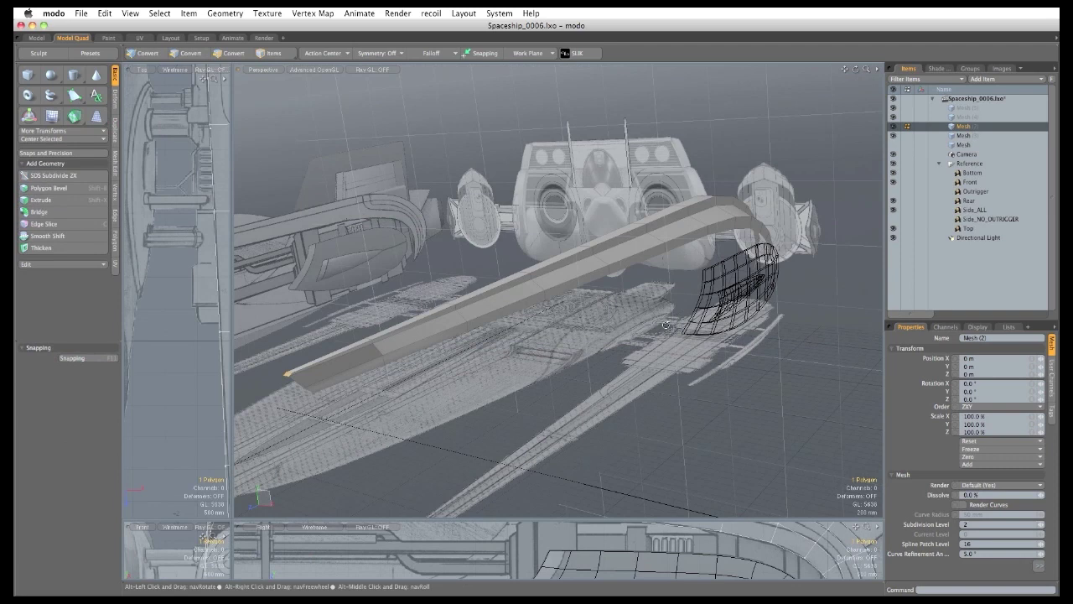
Select the polygons closing the front and rear ends of the rail and delete them.
left_click_drag(721, 344, 663, 384, "alt")
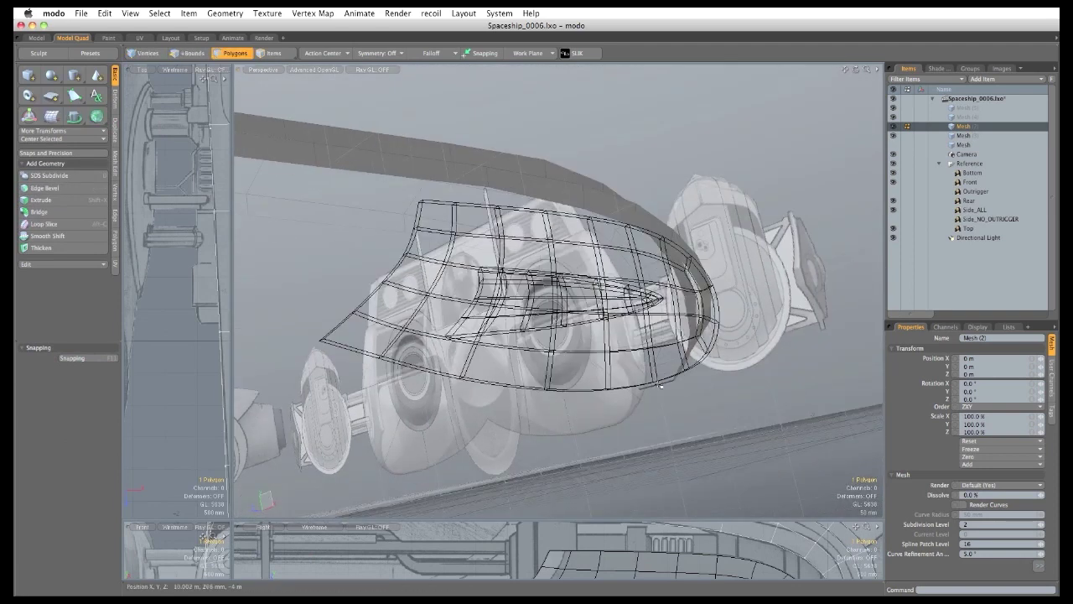
left_click(660, 384, "shift")
left_click_drag(270, 246, 226, 198, "alt")
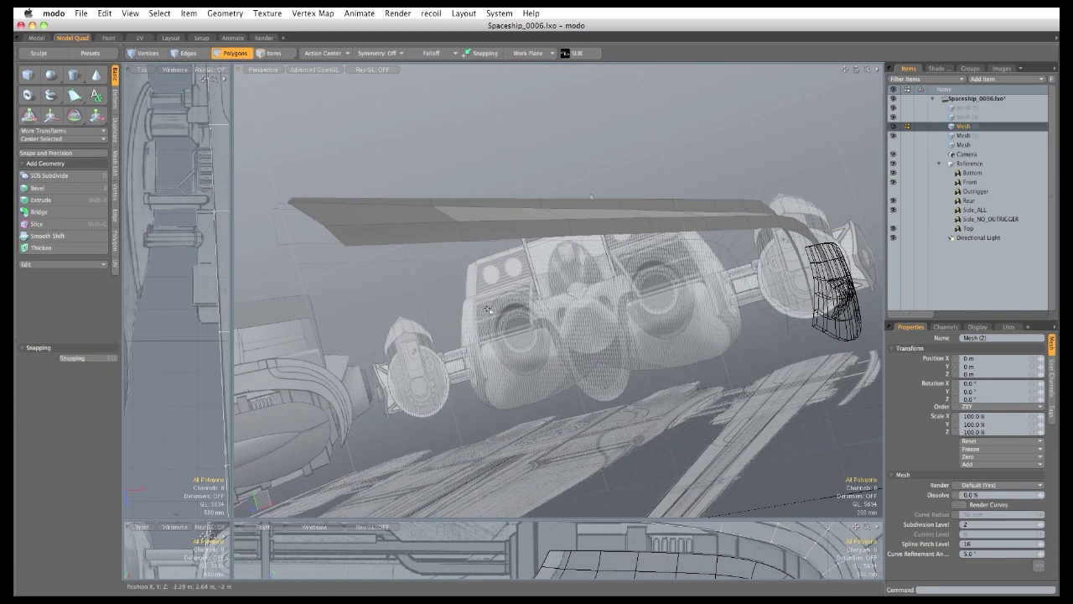
Thicken the whole rail shell with a -20 mm offset.
left_click(102, 248)
left_click_drag(532, 316, 554, 317)
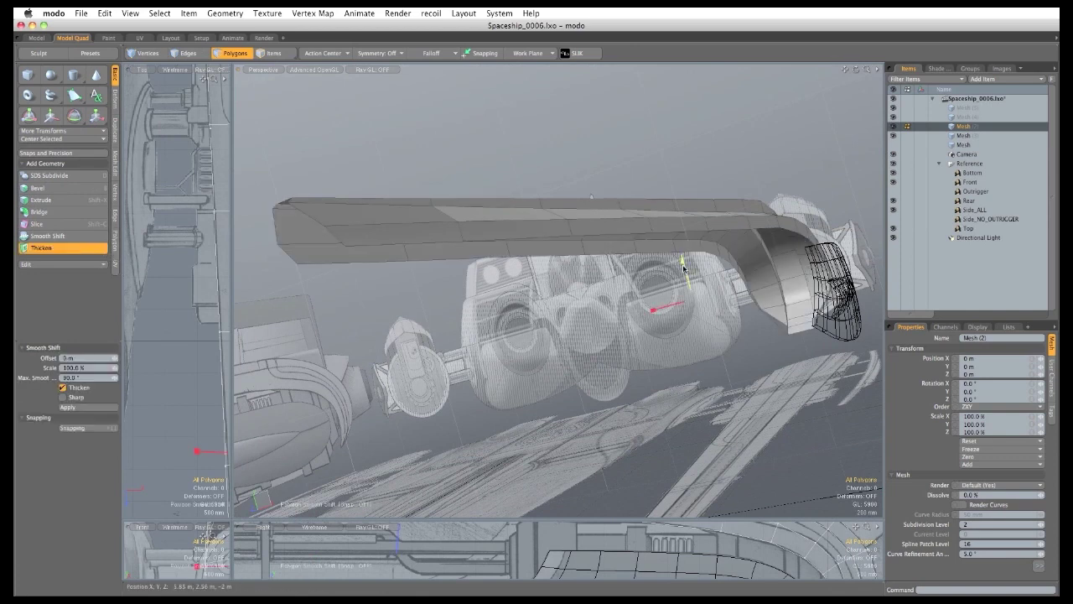
left_click_drag(591, 196, 589, 196)
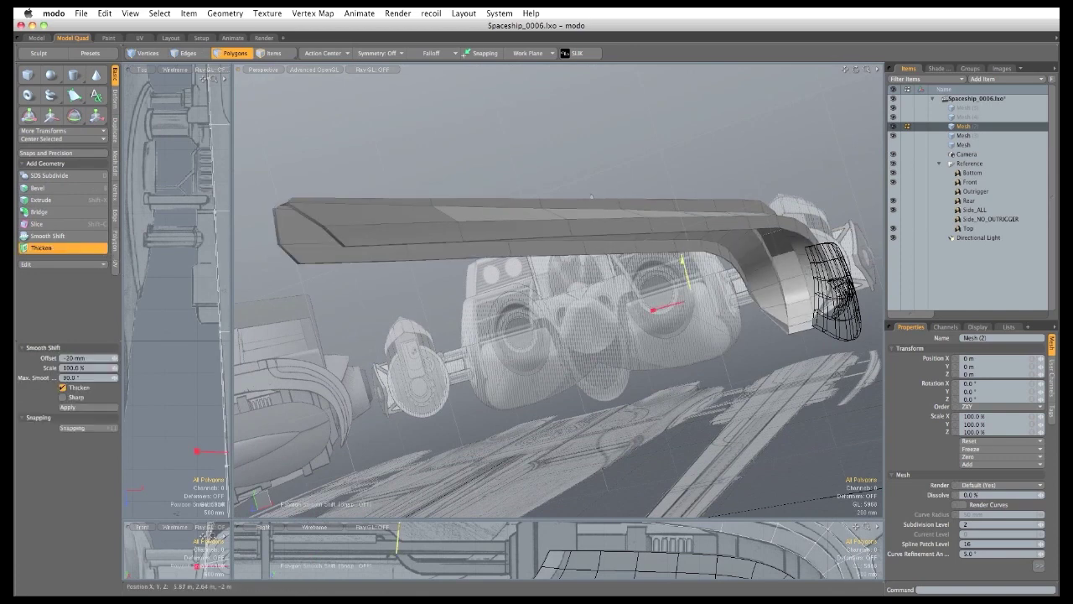
left_click_drag(669, 291, 718, 292, "alt")
left_click_drag(718, 292, 814, 302, "alt+shift")
left_click_drag(622, 231, 590, 258, "alt")
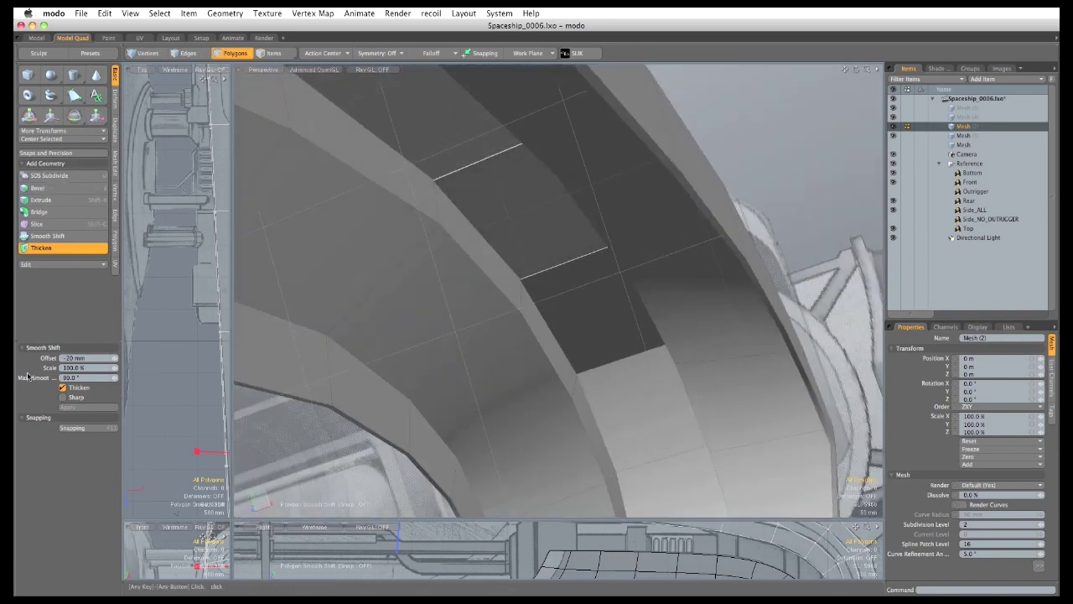
Set the thickening's maximum smoothing angle to 150° and convert the rail to a subdivision surface.
left_click(84, 377)
key("Return")
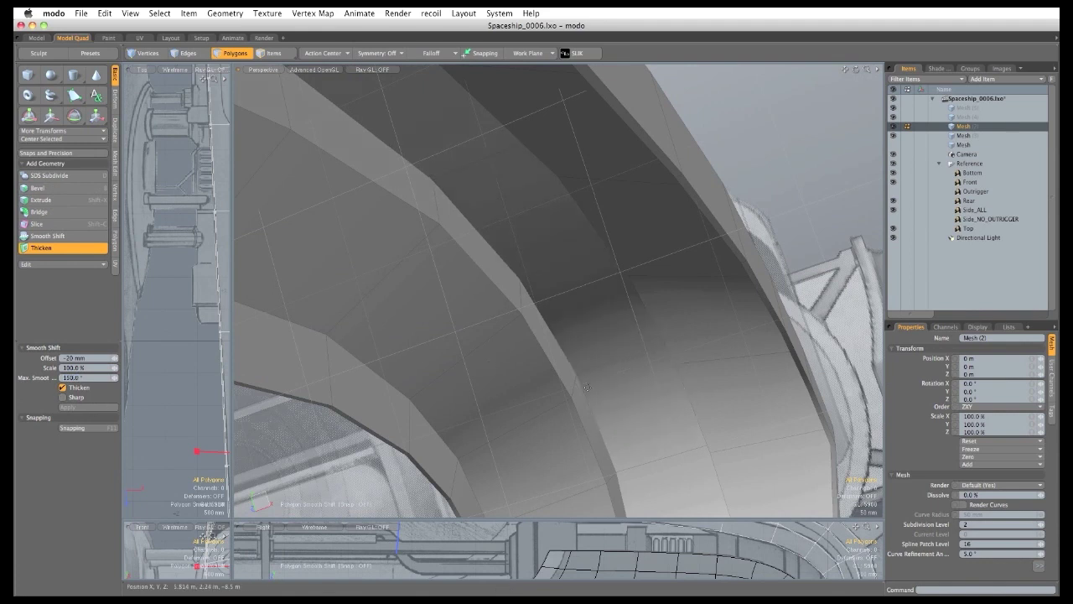
left_click_drag(587, 386, 589, 350, "ctrl+alt")
key("q")
key("Tab")
Select the lengthwise edge loops along the rail's corners together with the edge loops around its front and rear rims.
key("2")
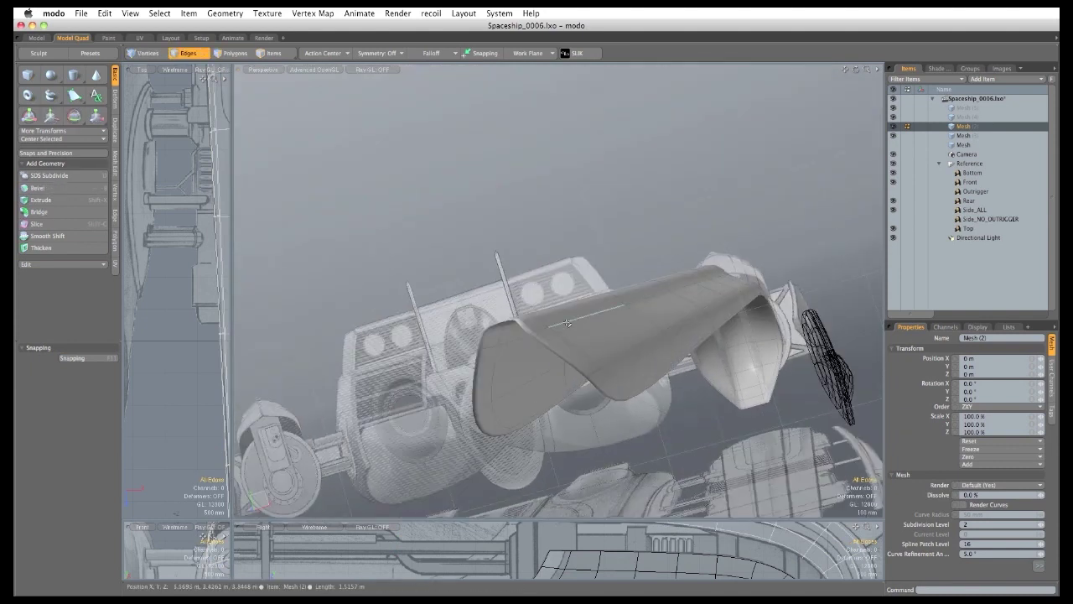
double_click(568, 323)
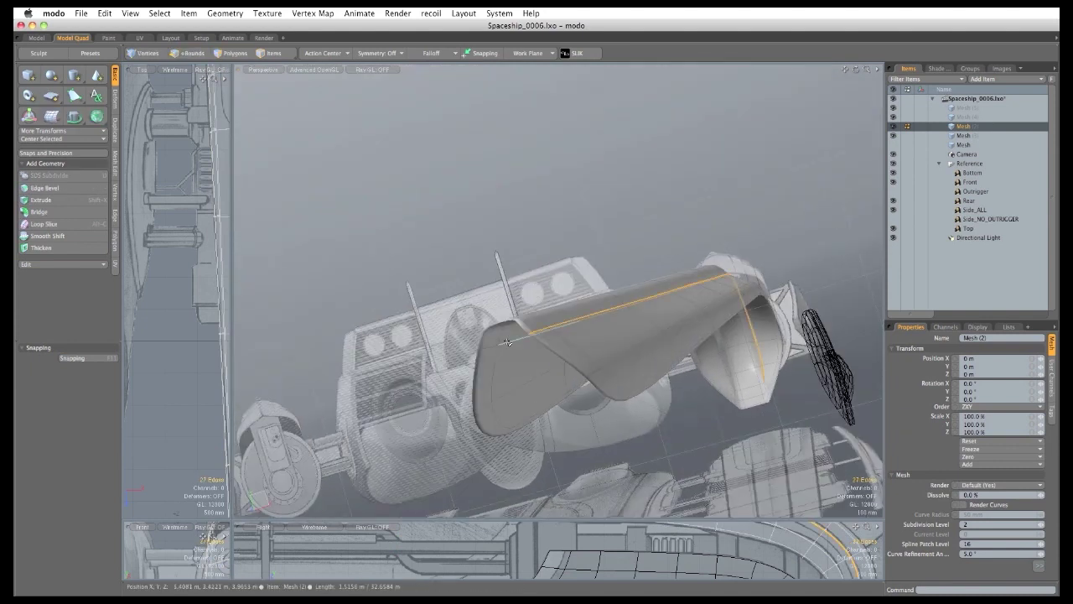
left_click(618, 384, "shift")
double_click(499, 423, "shift")
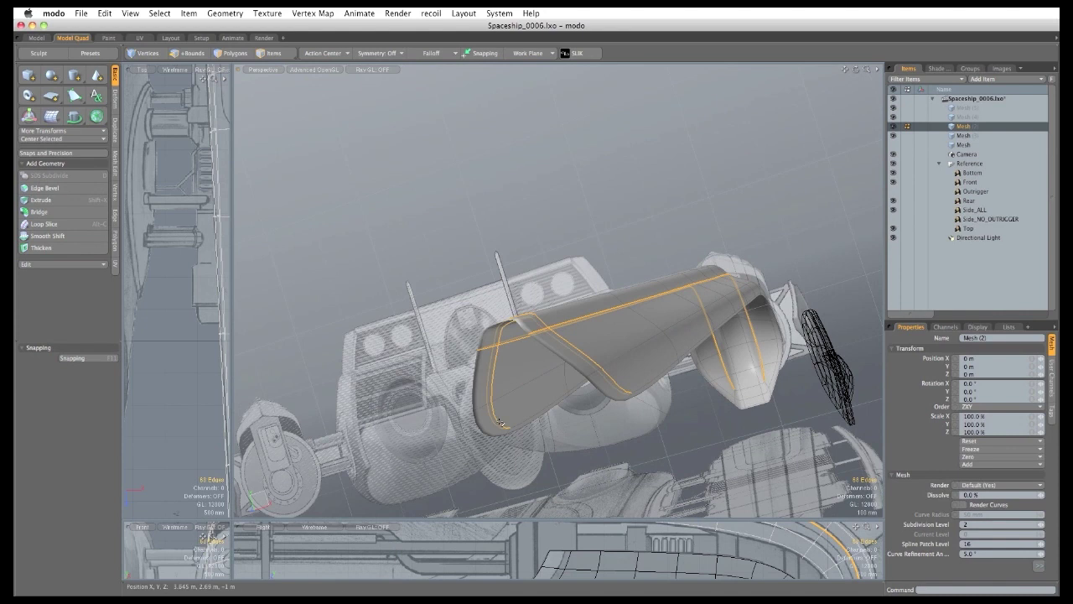
double_click(519, 426, "shift")
left_click_drag(584, 410, 538, 309, "alt")
left_click(562, 322, "shift")
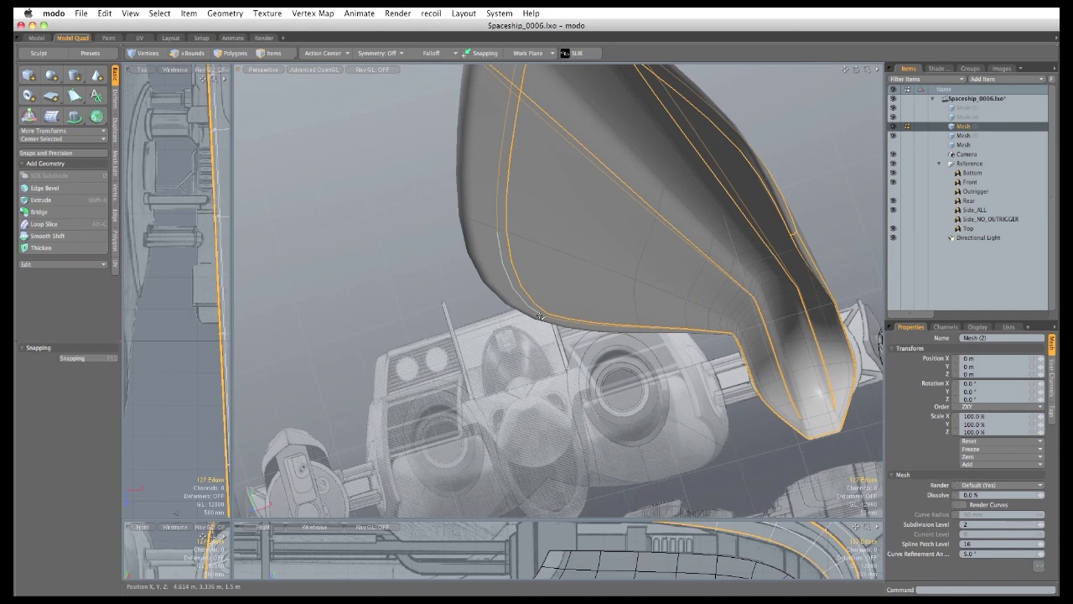
left_click(541, 317, "shift")
left_click_drag(814, 390, 752, 416, "ctrl+alt")
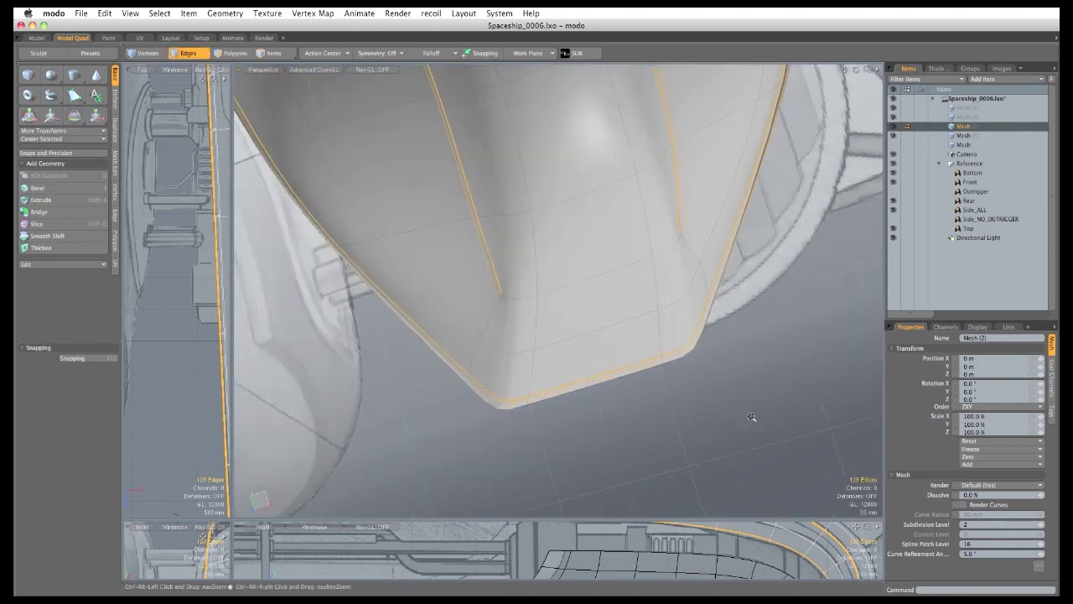
double_click(486, 324, "shift")
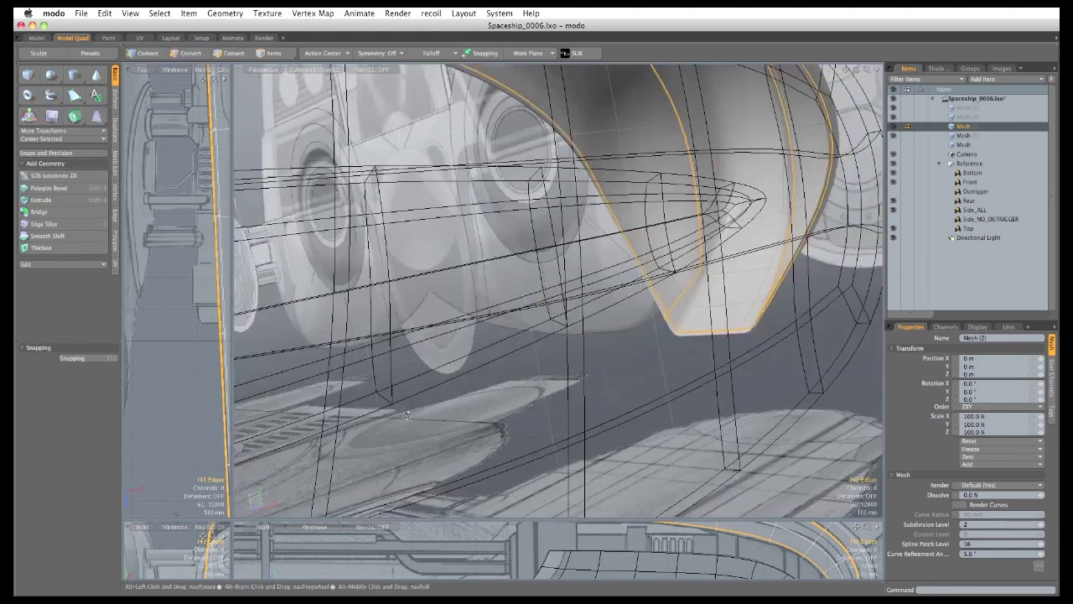
Apply the Edge Weight Tool to the selected rail loops to sharpen their subdivided corners.
left_click_drag(436, 252, 295, 11, "alt")
left_click(296, 12)
left_click(338, 310)
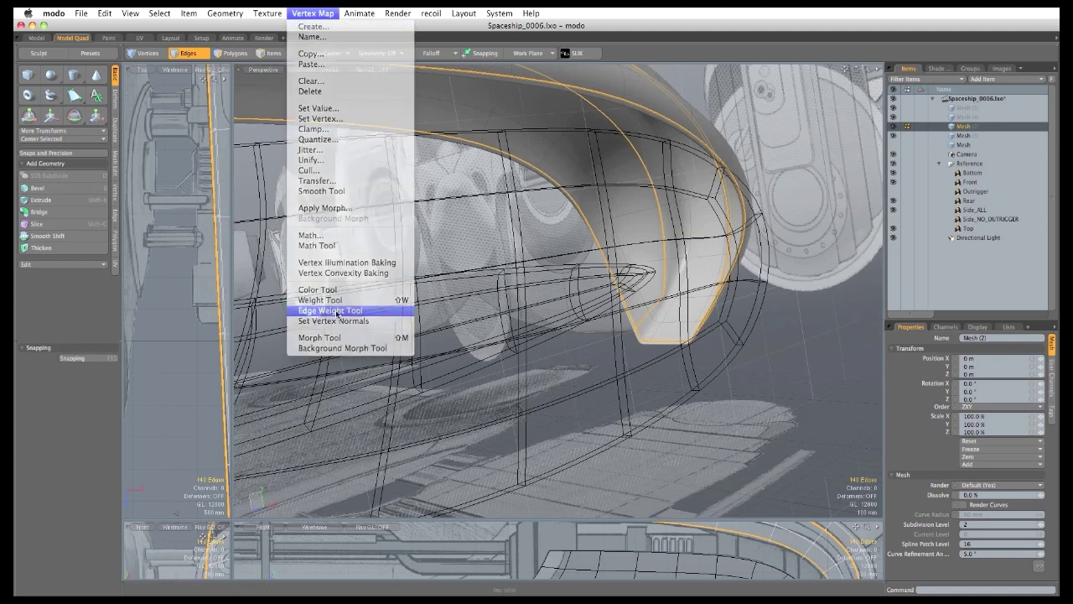
left_click(338, 310)
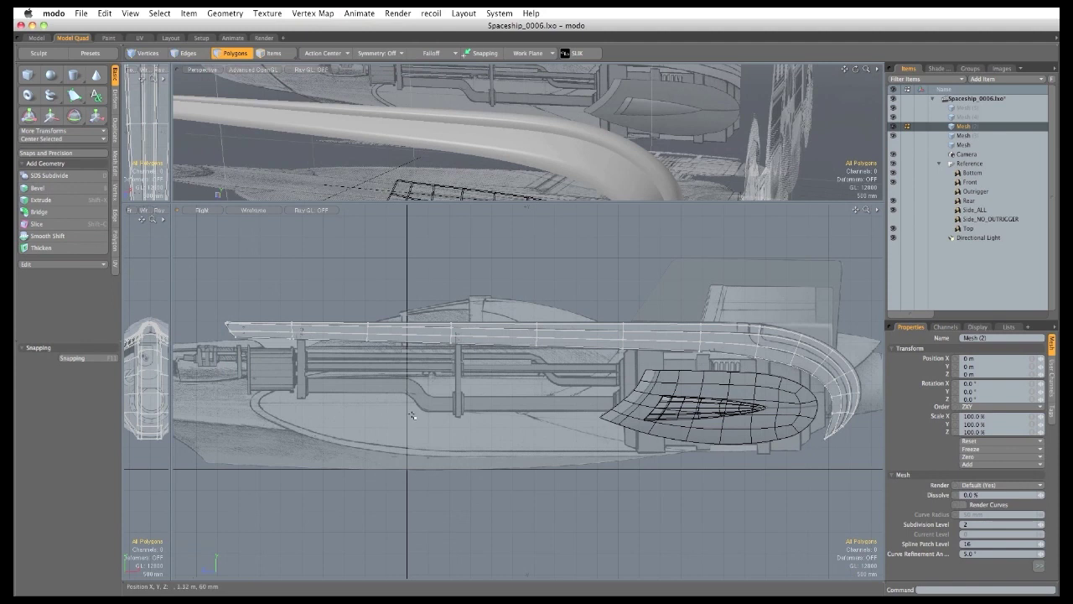
On the empty Mesh (4) layer, draw a 12-sided Z-axis cylinder of about 1.06 m radius centred on the outrigger in the front view.
left_click(964, 118)
left_click_drag(169, 202, 531, 199)
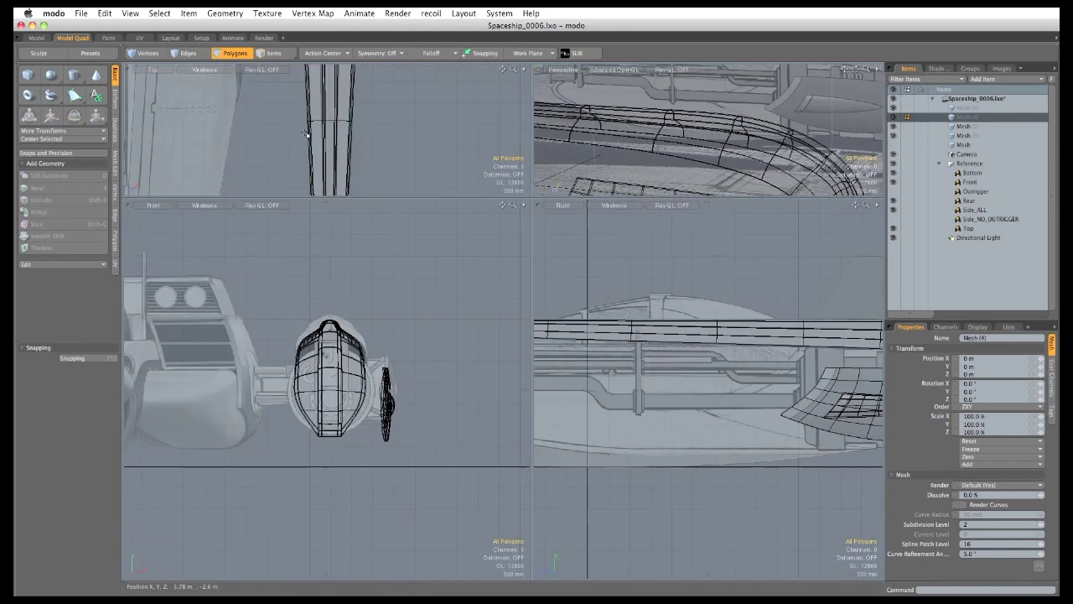
left_click(75, 77)
key("ctrl")
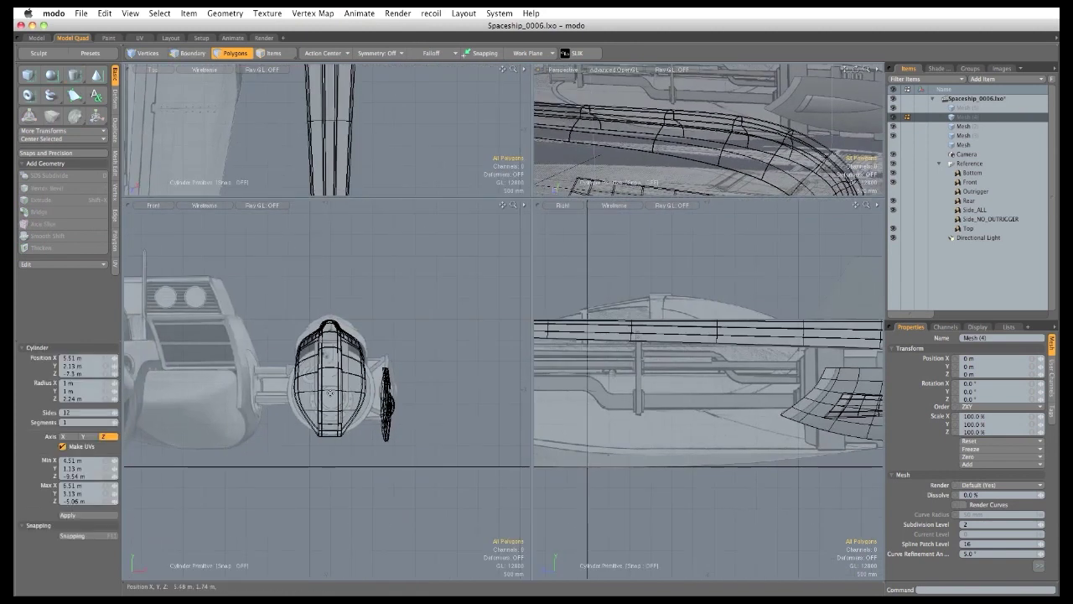
left_click_drag(329, 392, 287, 437, "ctrl")
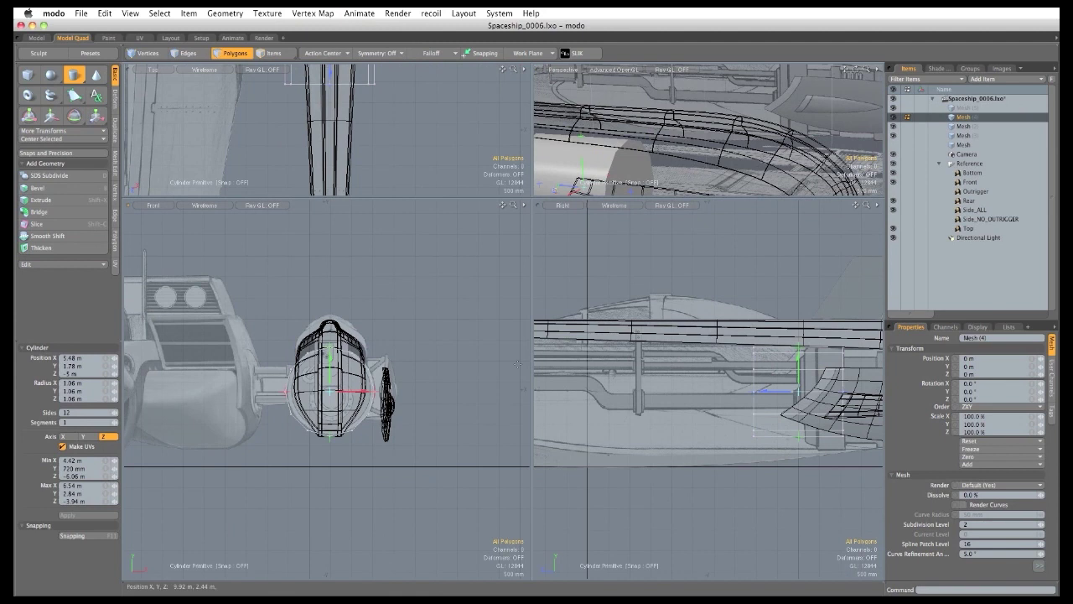
Extend the cylinder's rear end to about -9.36 m in Z and pull its front end back to match the side reference.
left_click_drag(530, 363, 171, 363)
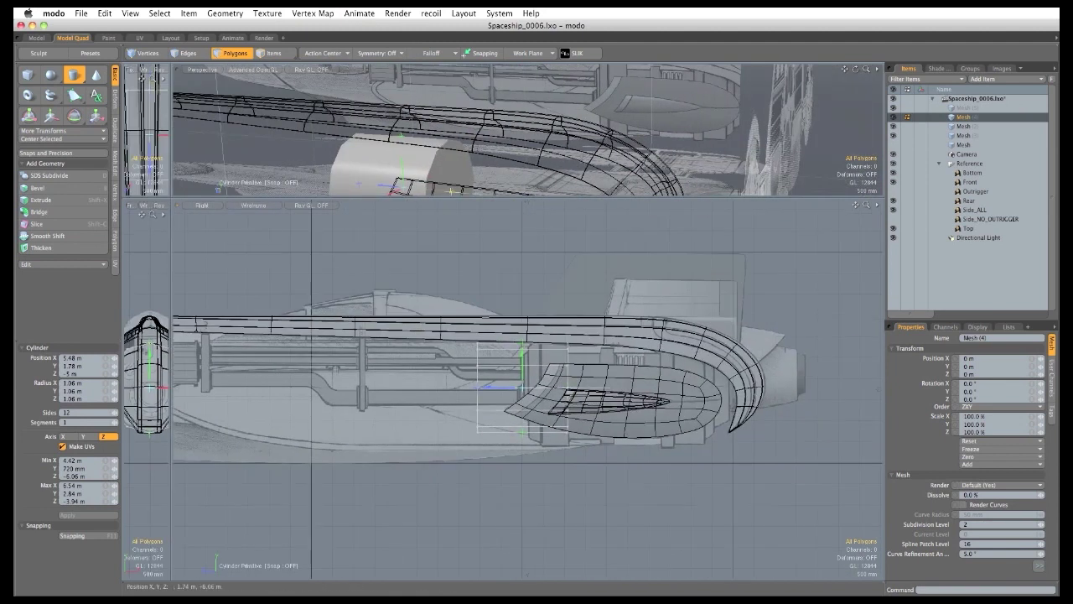
left_click_drag(716, 387, 708, 388)
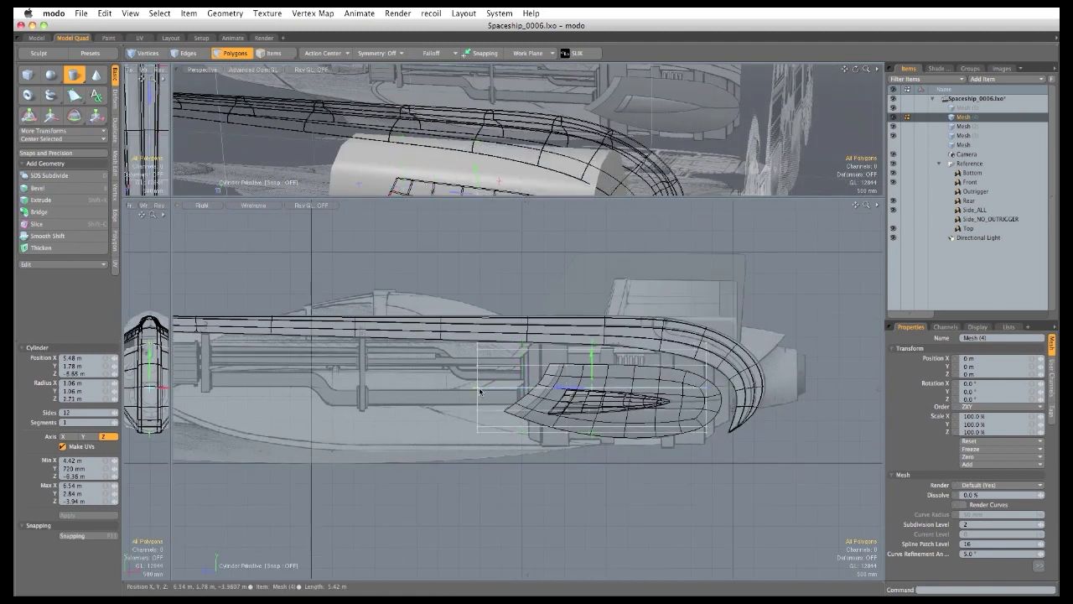
left_click_drag(479, 390, 526, 394)
left_click_drag(500, 199, 506, 415)
left_click_drag(570, 314, 466, 271, "alt")
key("q")
key("r")
key("q")
left_click_drag(496, 359, 521, 387, "alt")
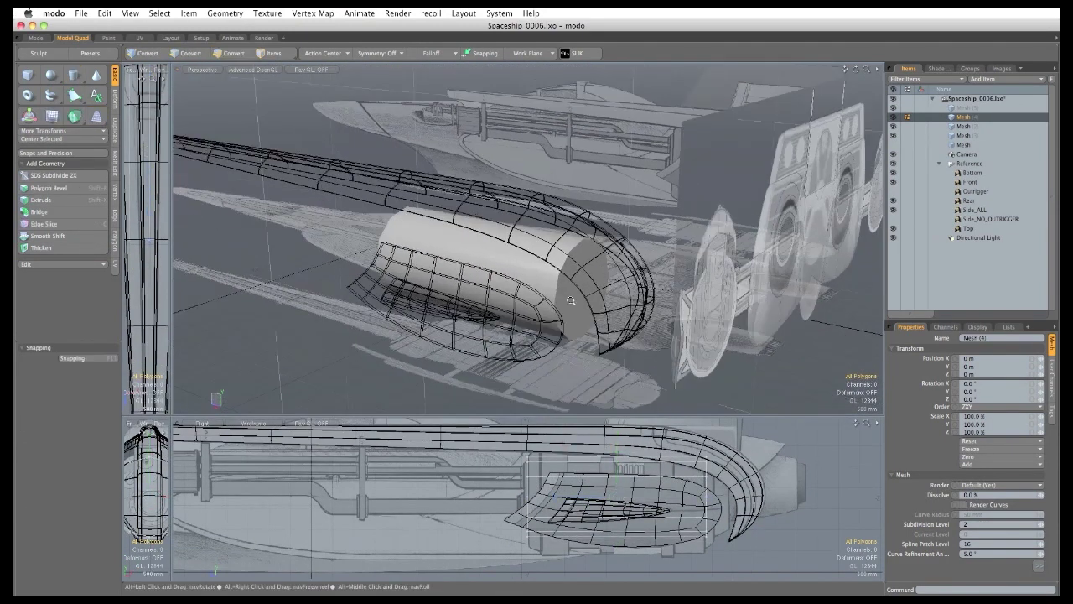
Select both end caps of the cylinder and bevel them with zero shift and inset.
scroll(562, 318, "up", 4)
left_click(588, 285)
left_click_drag(588, 285, 696, 247, "alt")
left_click(340, 277, "shift")
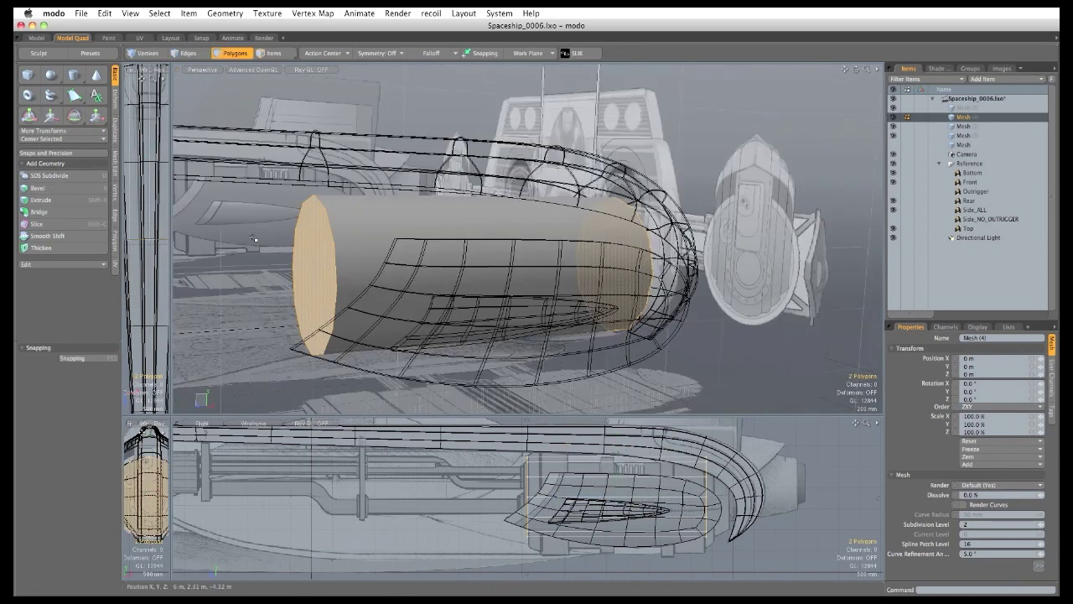
key("b")
left_click_drag(252, 237, 498, 312, "alt")
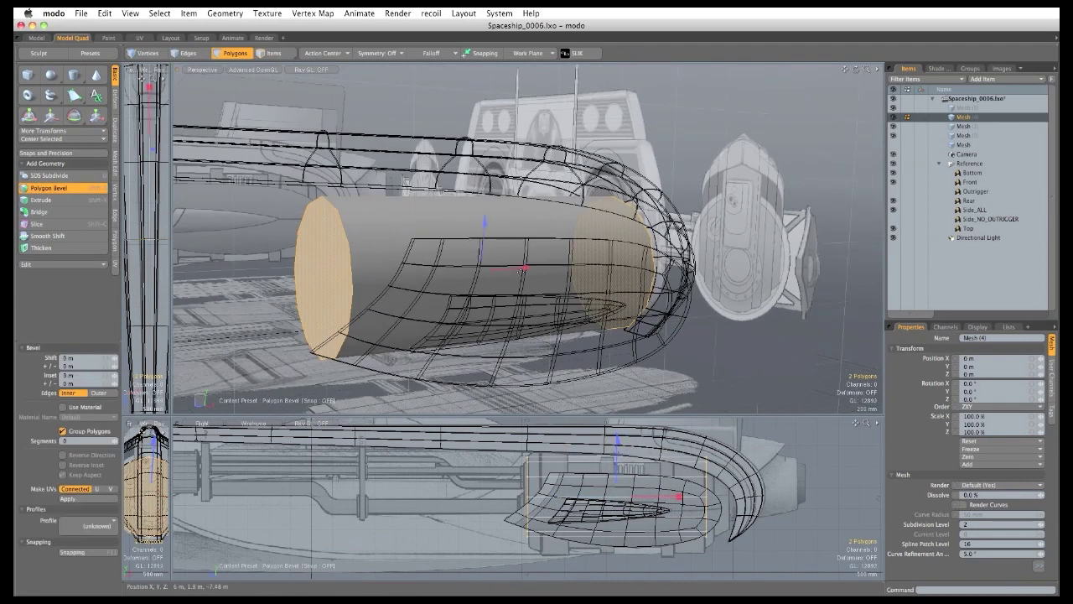
key("space")
Convert the cylinder to a subdivision surface and sharpen its two end rim loops with the Edge Weight Tool.
left_click(434, 162)
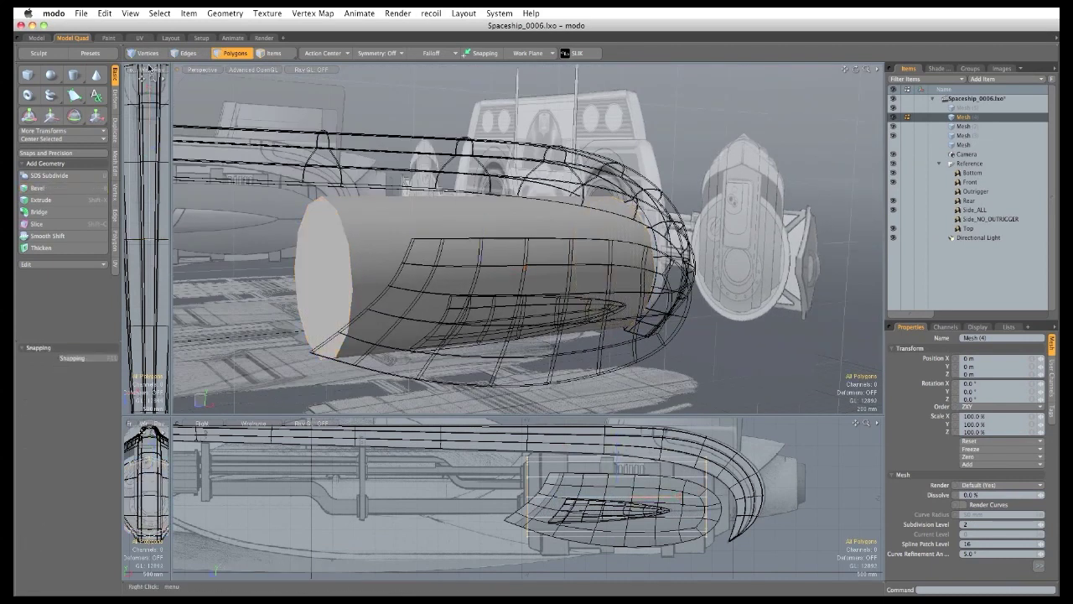
key("Tab")
key("2")
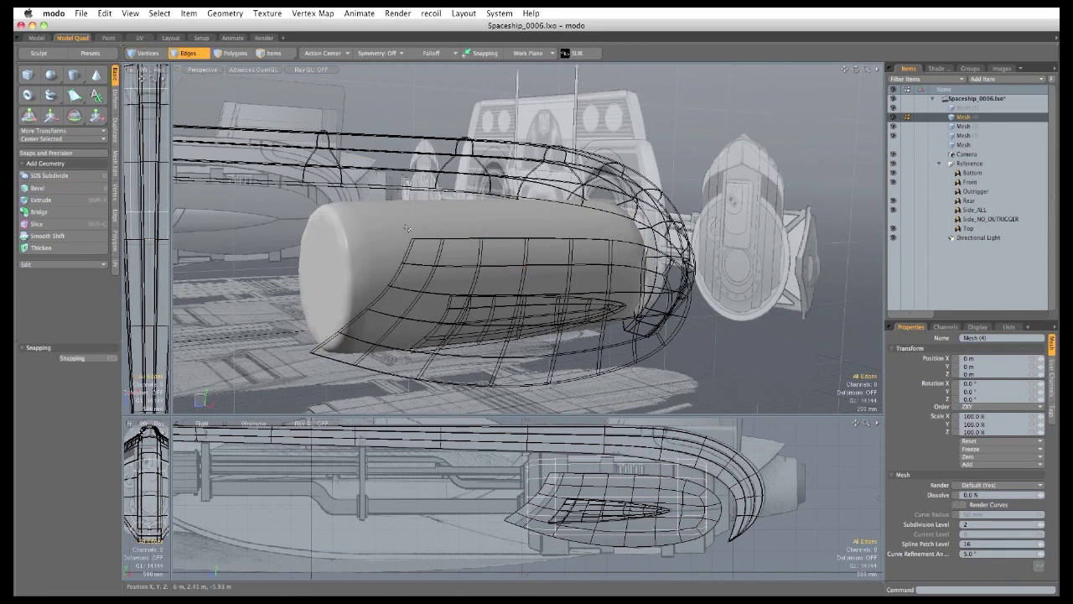
double_click(397, 229, "shift")
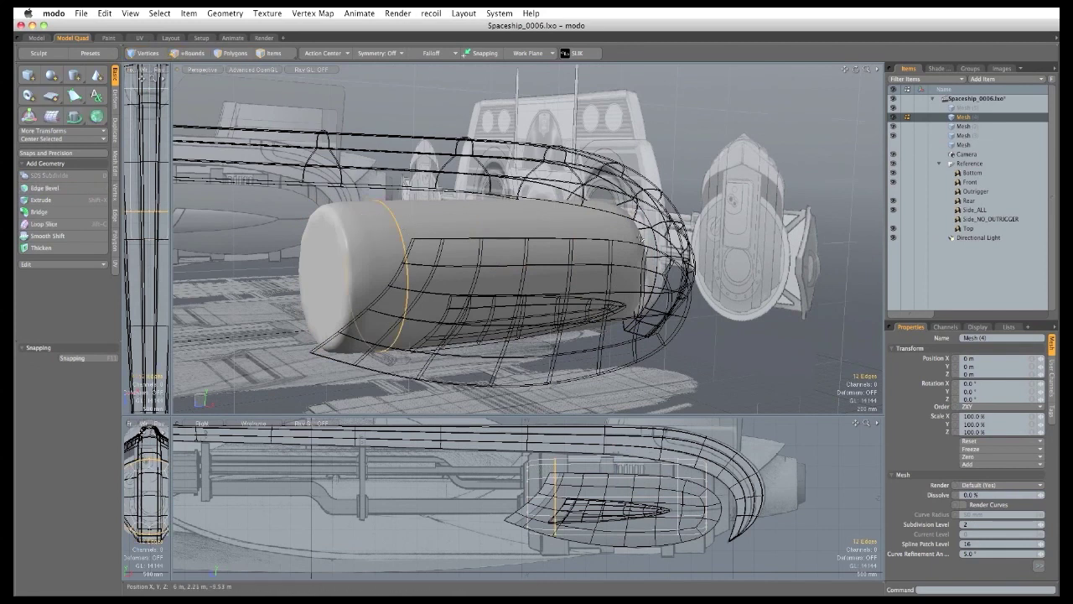
double_click(604, 229, "shift")
left_click(313, 14)
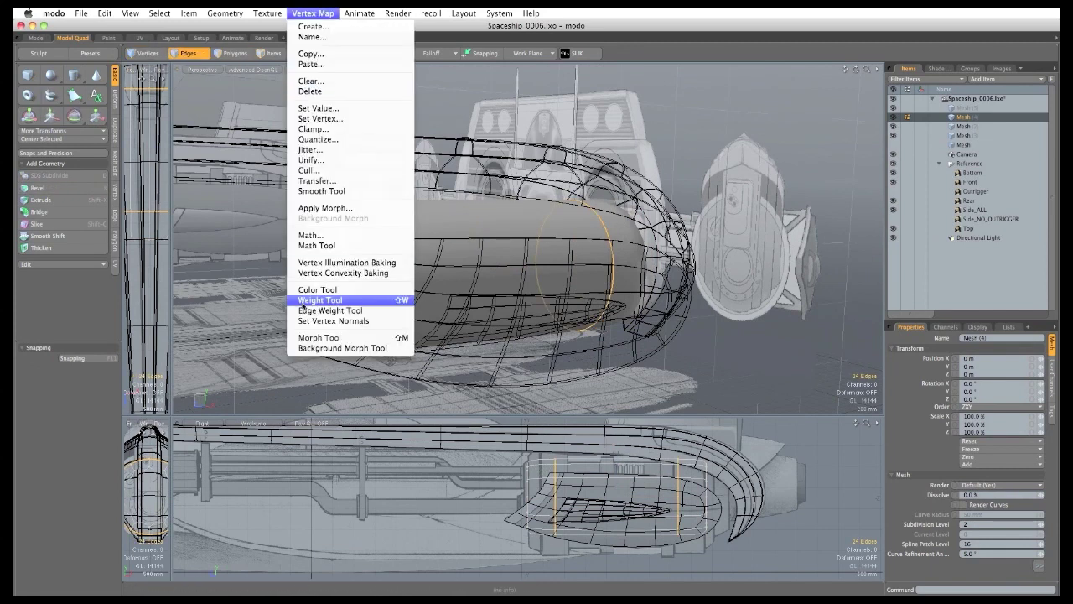
left_click(303, 311)
left_click_drag(287, 304, 342, 299)
key("space")
Duplicate the entire cylinder and move the copy about 10.5 m along Z to the front engine section of the outrigger.
key("3")
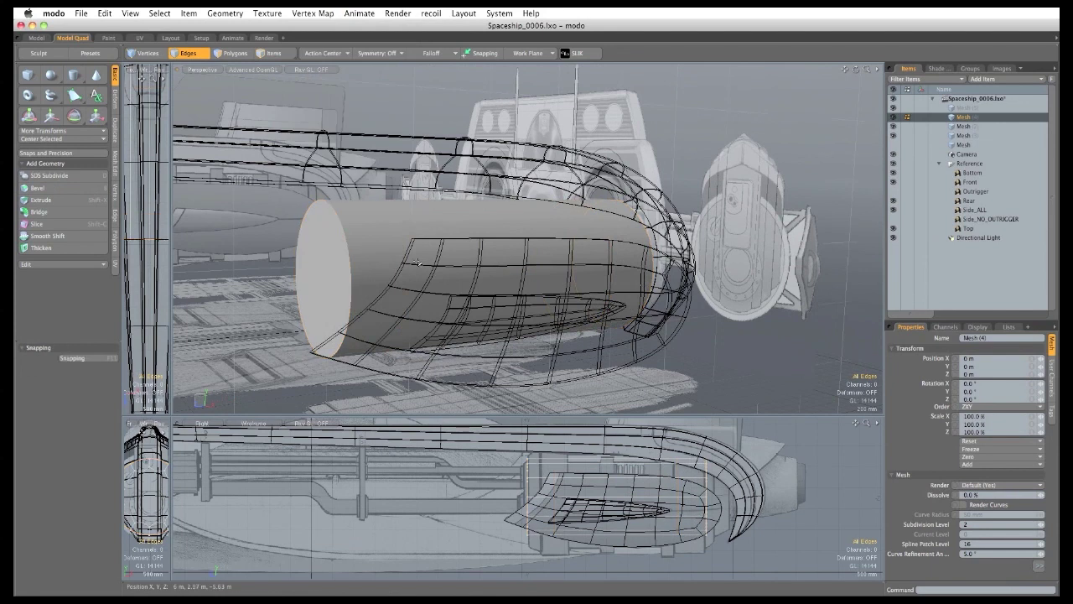
double_click(448, 271)
left_click_drag(457, 416, 488, 192)
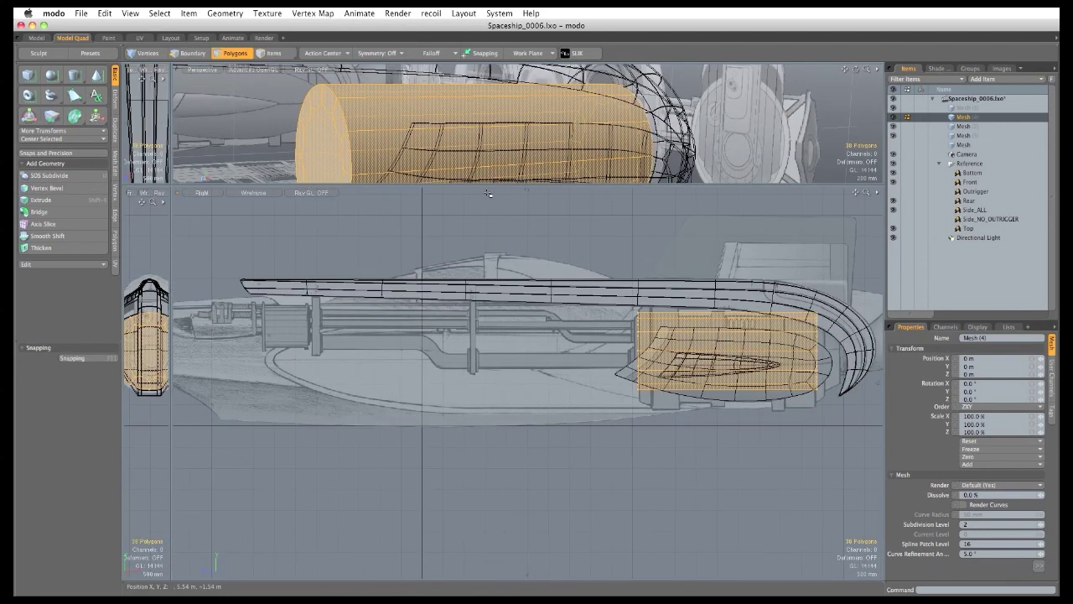
key("w")
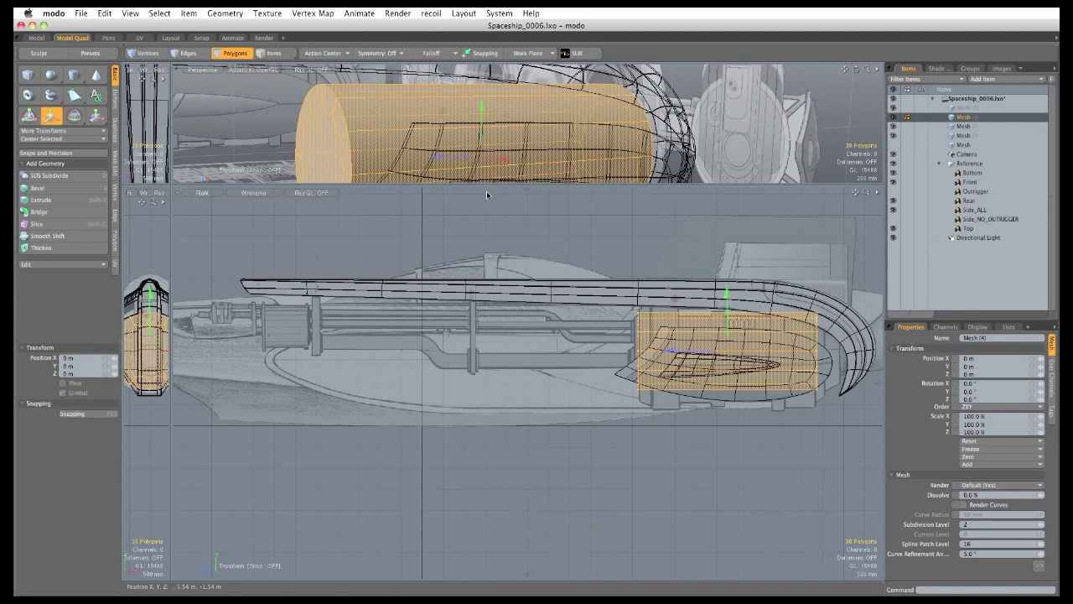
left_click_drag(627, 413, 184, 387)
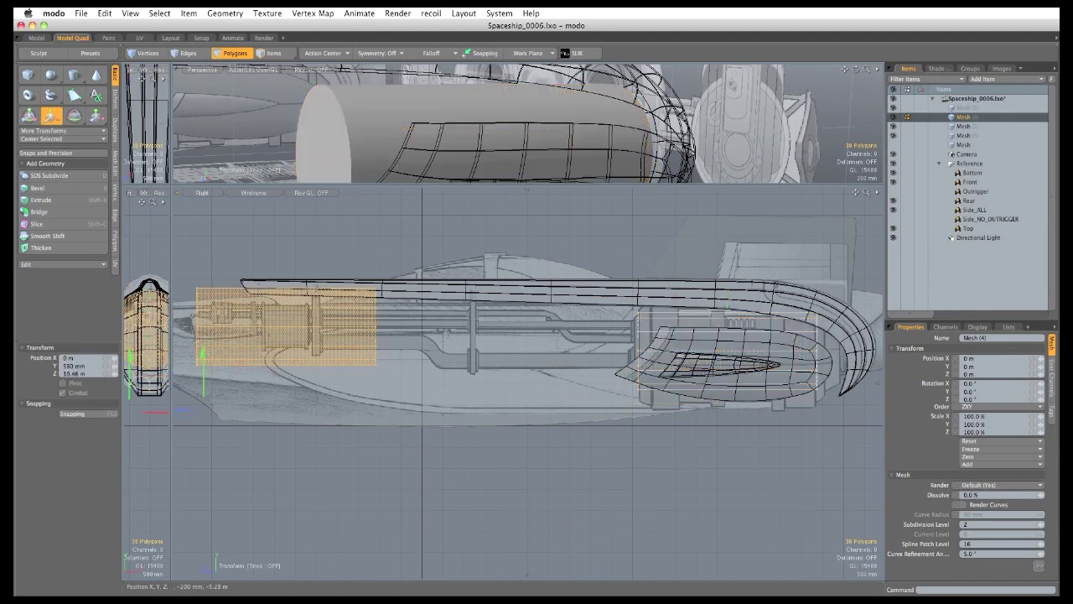
Scale the duplicated cylinder down to match the front engine section in the side reference.
left_click_drag(332, 342, 391, 345, "alt+shift")
key("r")
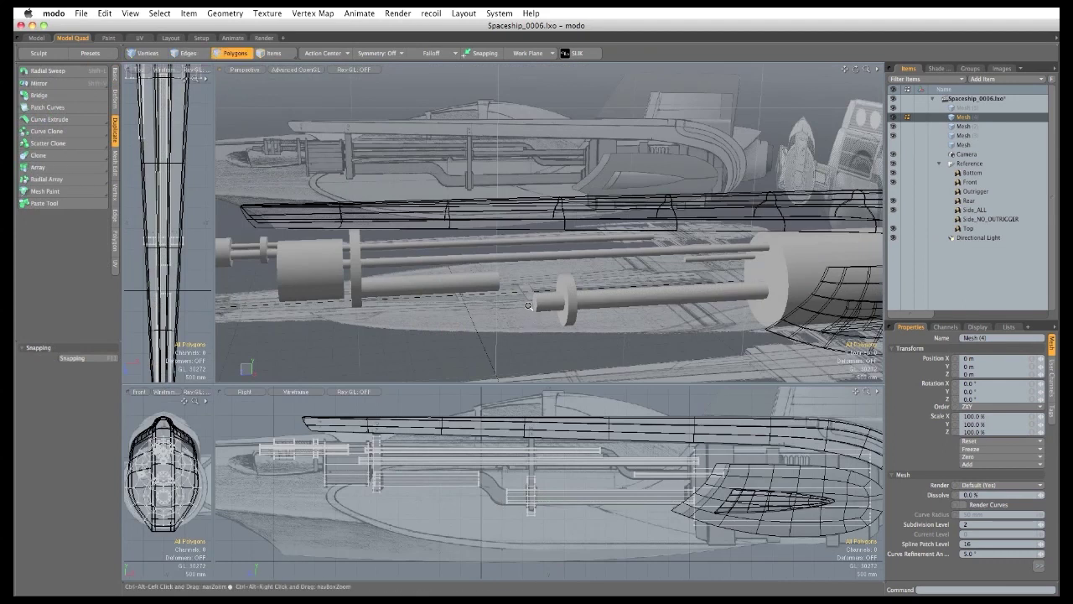
Select the facing end caps of the two lower pipes and bridge them with a curved four-segment bend.
left_click_drag(530, 307, 354, 263, "ctrl+alt")
left_click(545, 302)
left_click(421, 227, "shift")
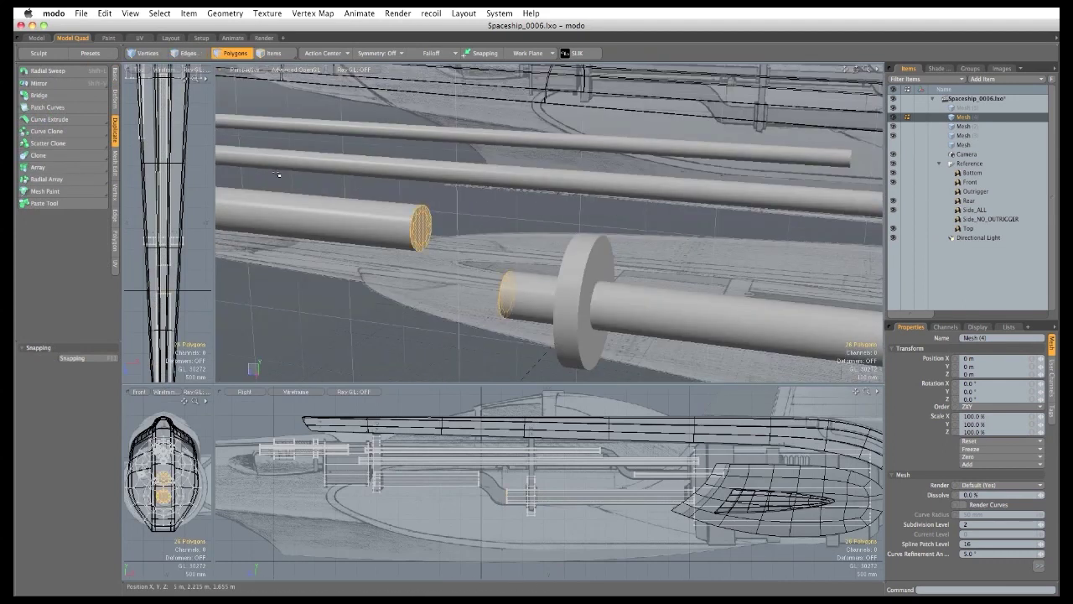
left_click(40, 95)
left_click(358, 305)
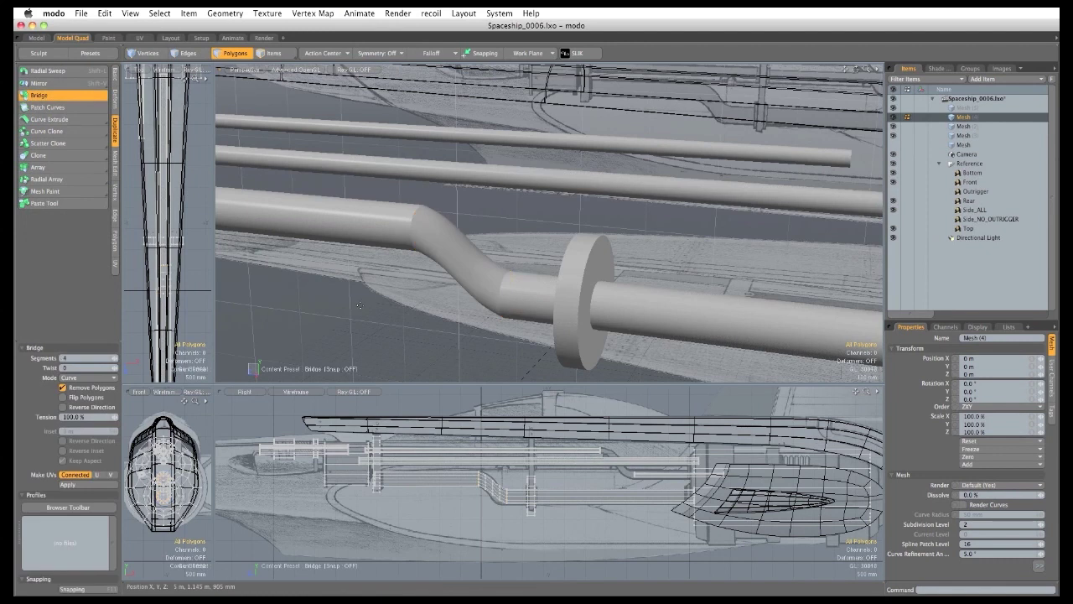
left_click_drag(429, 243, 340, 249, "alt")
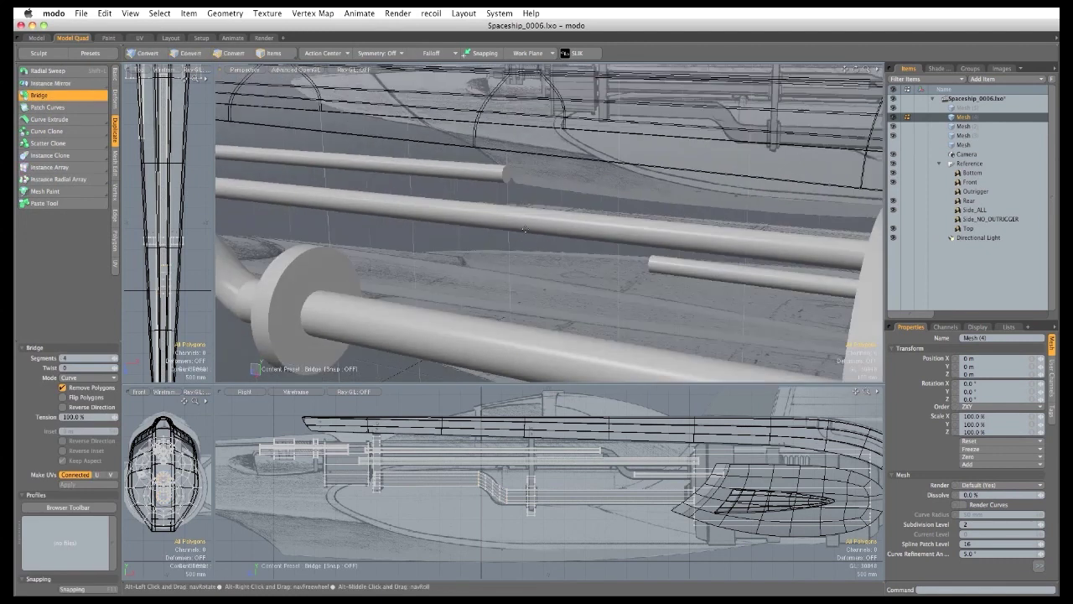
Bridge the end of the upper pipe to the thin pipe coming out of the rear engine cylinder.
key("space")
left_click(507, 176)
left_click_drag(535, 288, 562, 178, "alt")
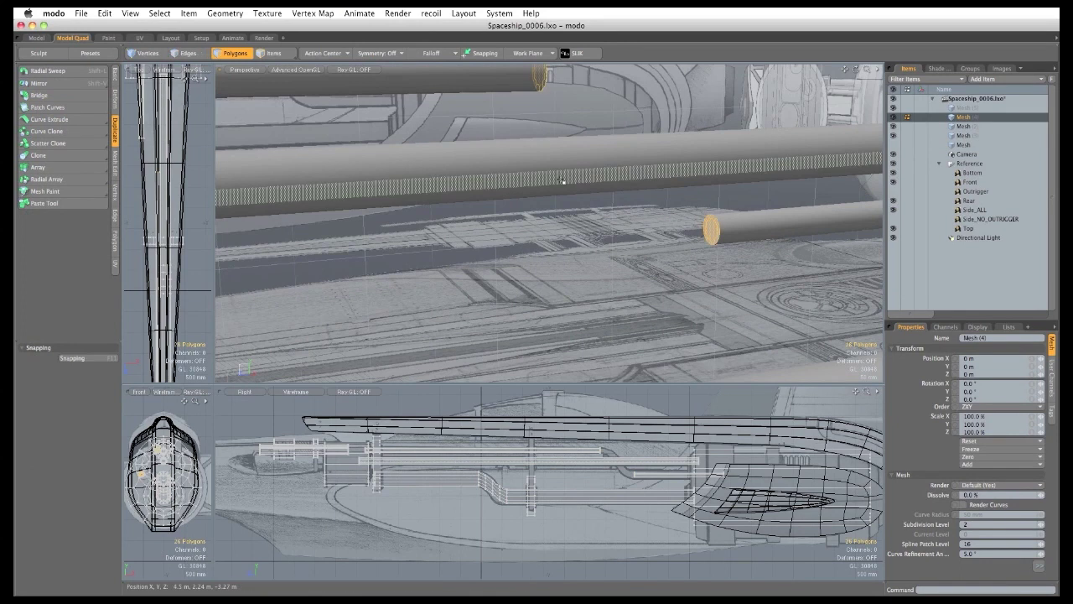
left_click(39, 94)
key("space")
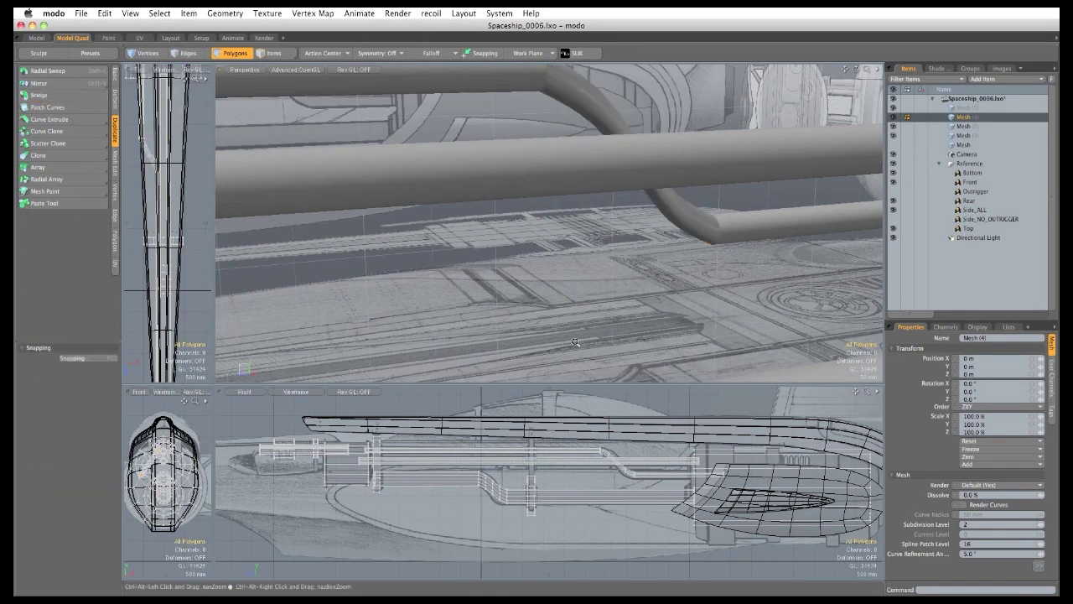
Select the top rim polygons of the middle flange disc, bevel them and raise the new faces along Y into the upper rail.
left_click_drag(451, 326, 210, 168, "alt")
left_click(506, 345)
left_click(661, 336, "shift")
left_click(648, 349, "shift")
key("b")
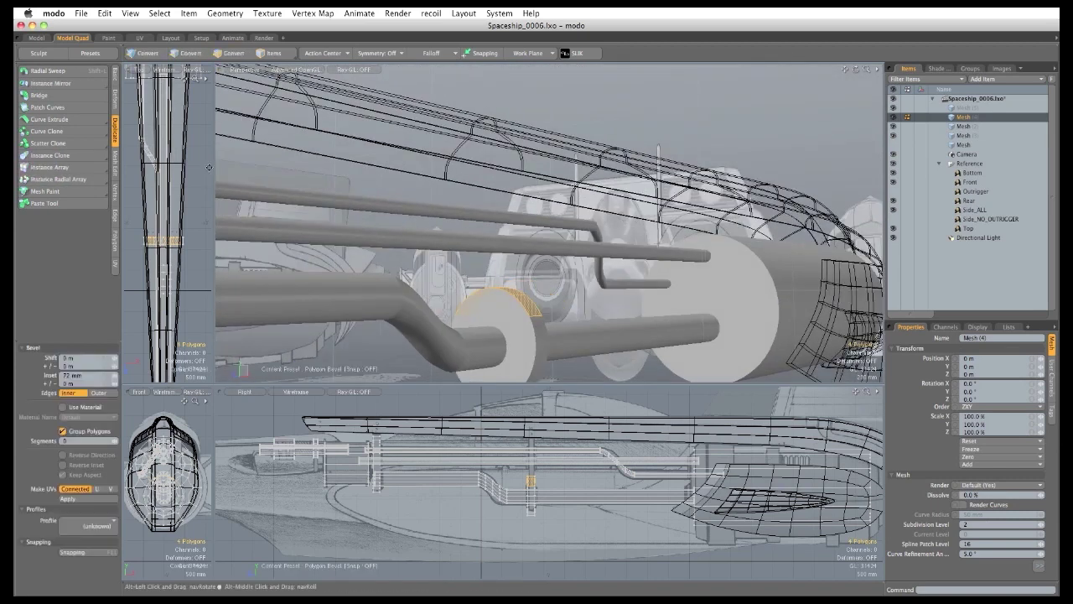
left_click_drag(478, 310, 494, 340, "alt")
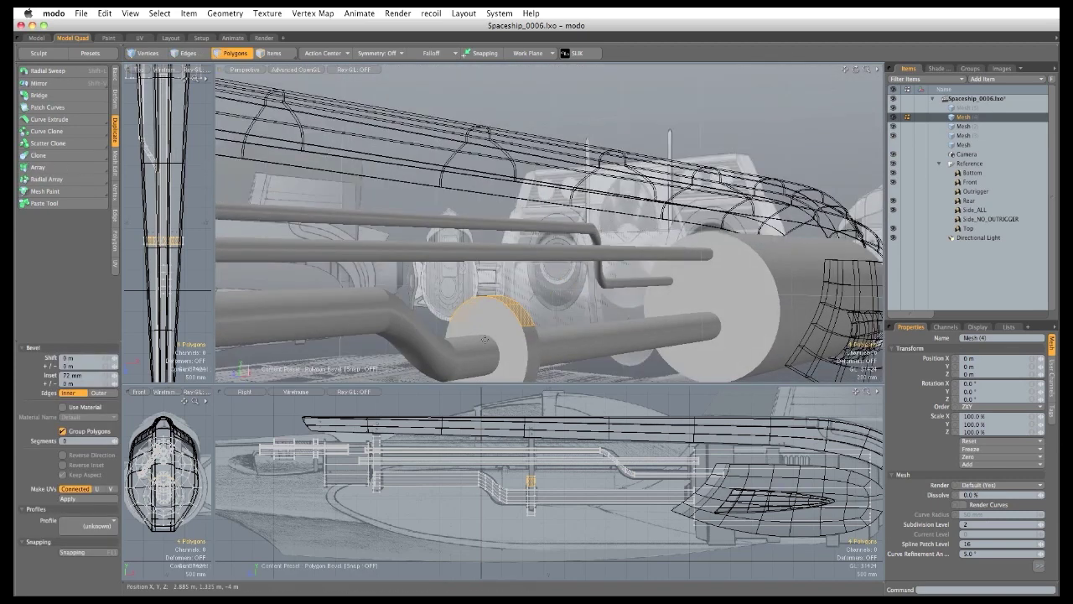
left_click(485, 338)
key("w")
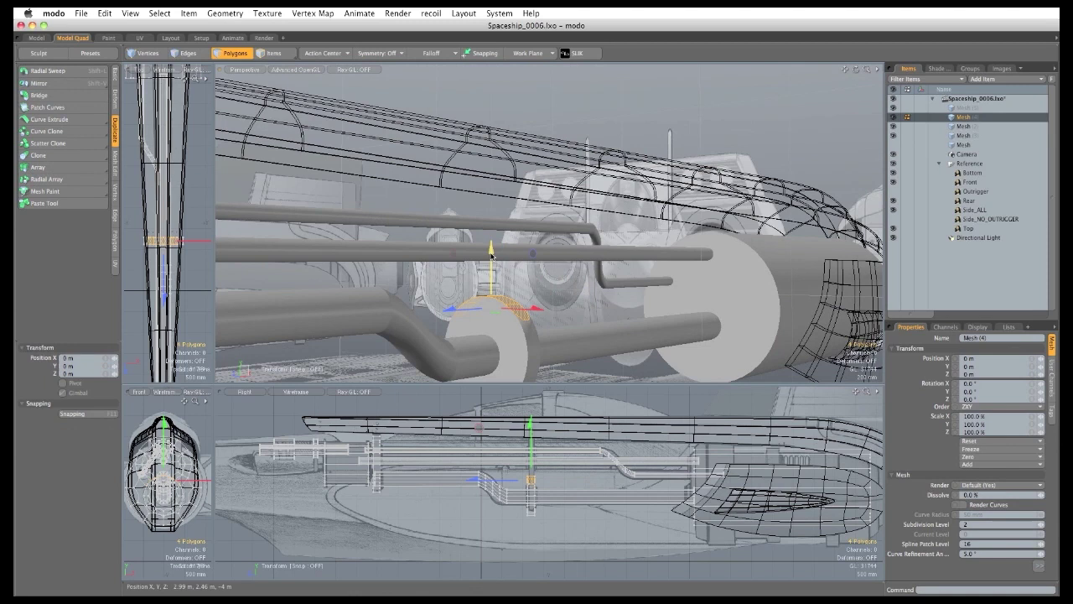
left_click_drag(491, 255, 492, 147)
left_click_drag(491, 147, 532, 310, "alt")
key("space")
key("2")
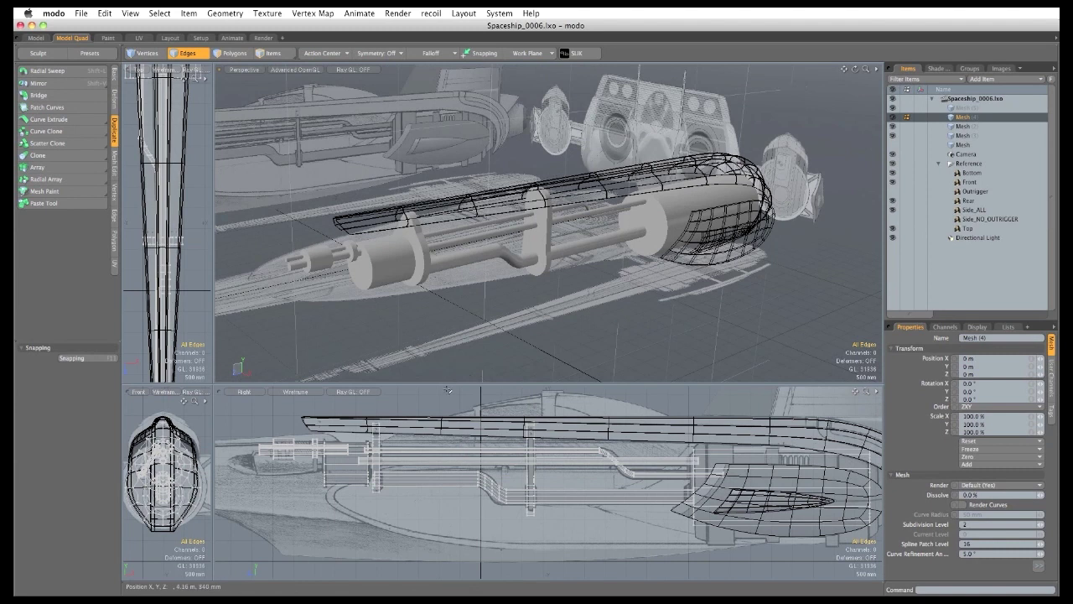
Cut the geometry of Mesh (4) and Mesh (2) and paste it into Mesh (3) to combine the outrigger parts.
left_click_drag(575, 348, 578, 372, "alt")
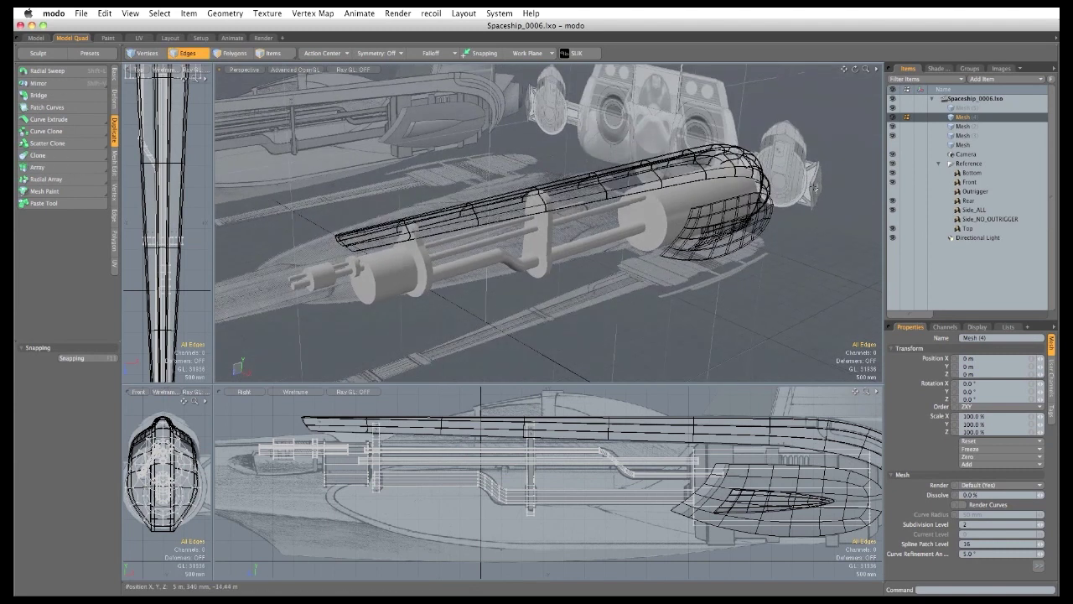
left_click(961, 127, "shift")
key("2")
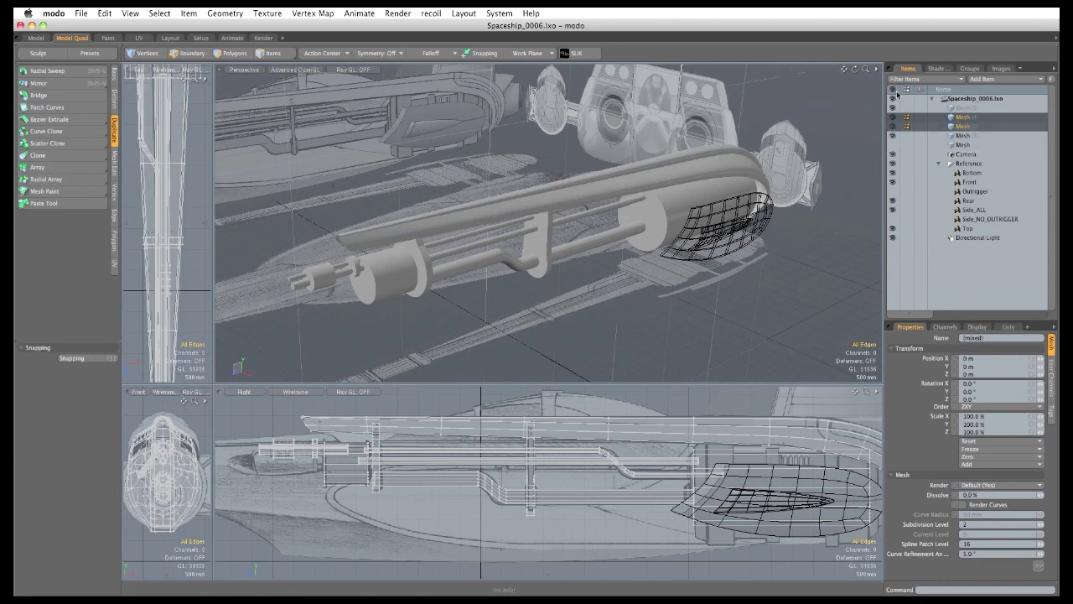
key("super+x")
left_click(962, 136)
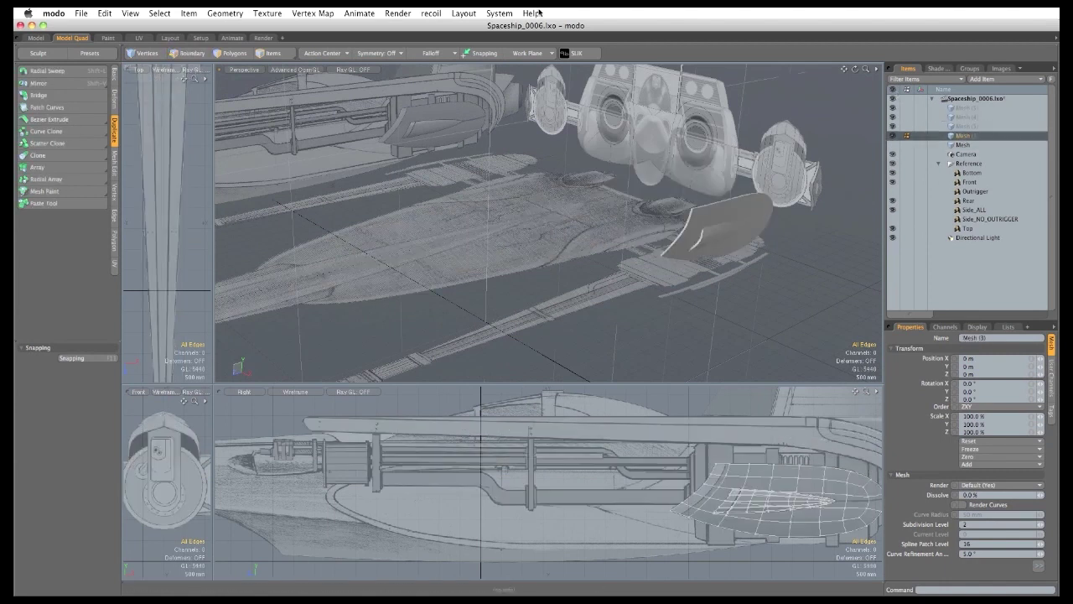
key("super+v")
left_click_drag(623, 285, 581, 314, "alt")
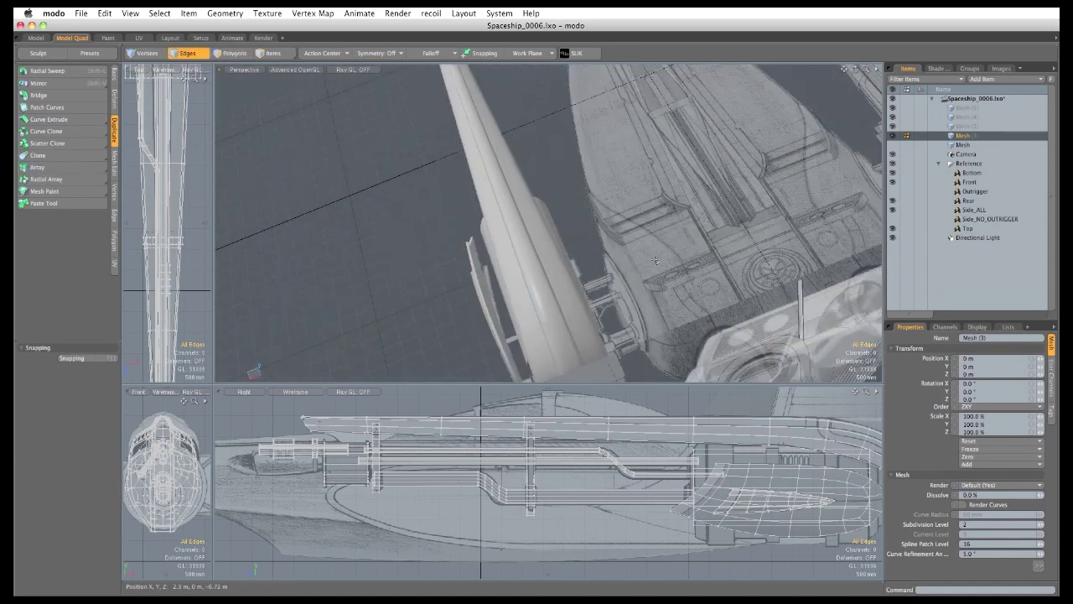
left_click_drag(654, 264, 639, 240, "alt")
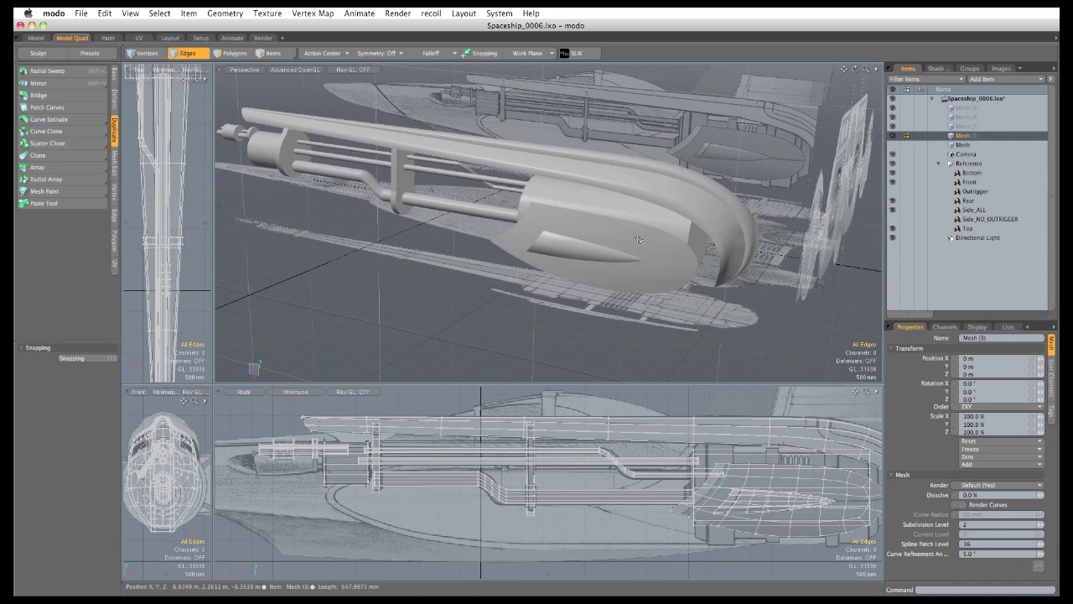
Make the empty Mesh (2) layer active, hide the Side_ALL reference and show Side_NO_OUTRIGGER instead.
left_click(963, 127)
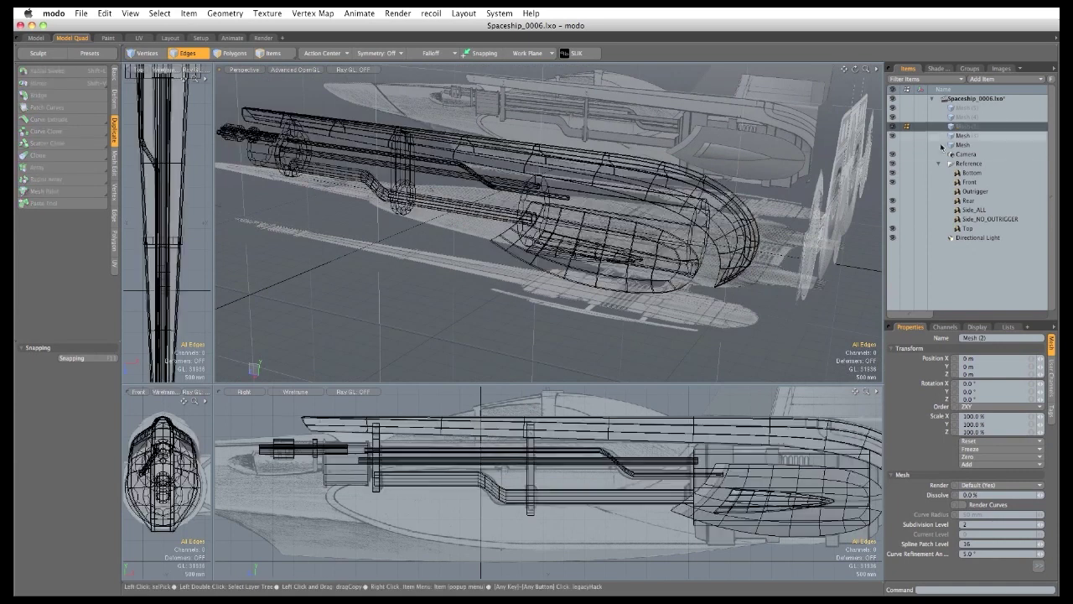
left_click_drag(210, 382, 201, 172)
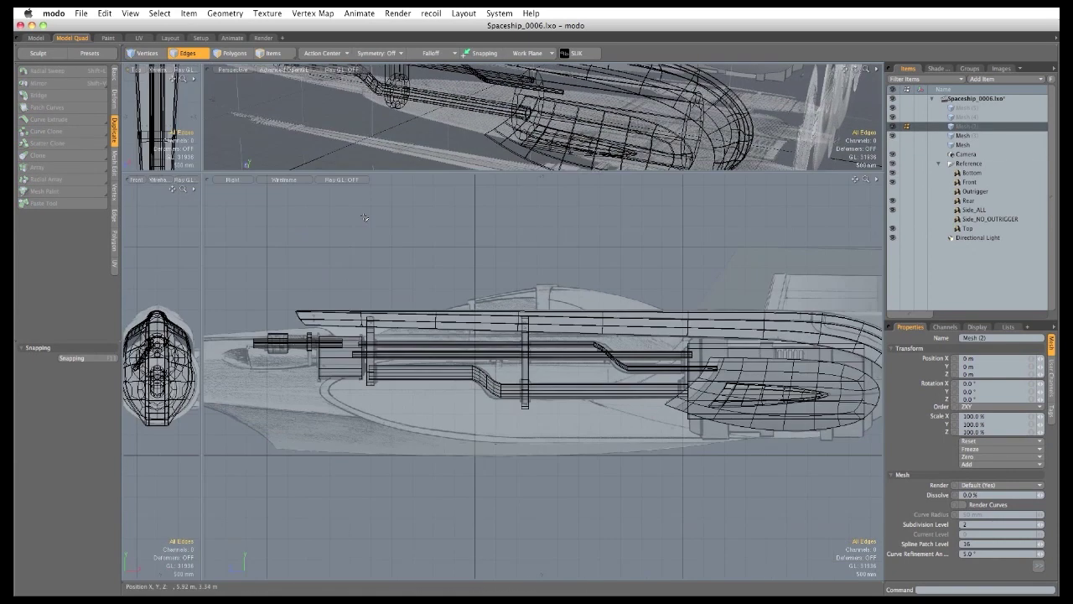
left_click(893, 210)
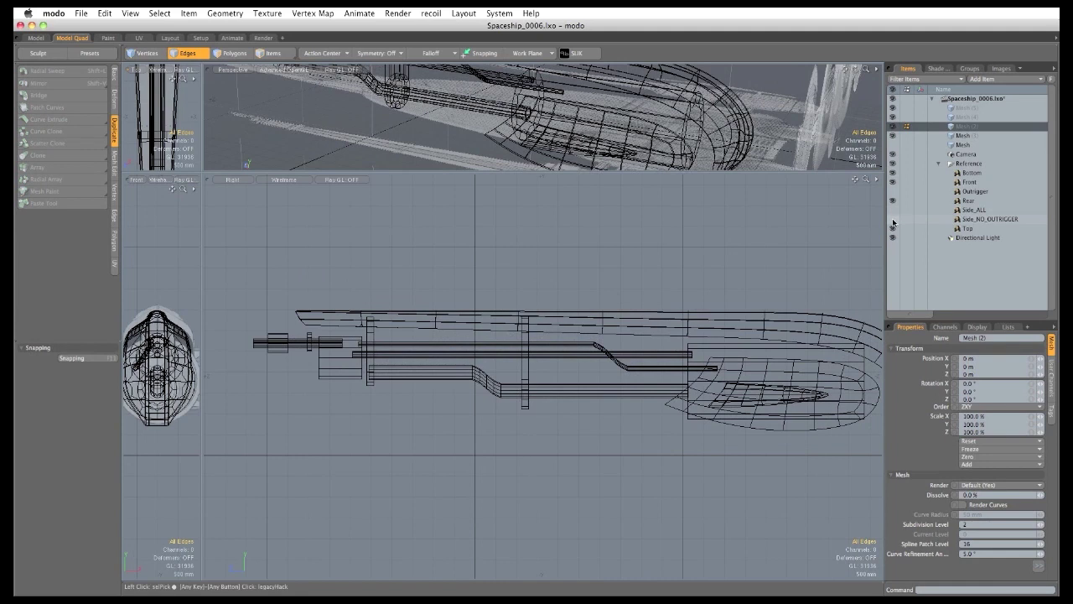
left_click_drag(893, 220, 894, 210)
left_click_drag(783, 379, 518, 354, "alt+shift")
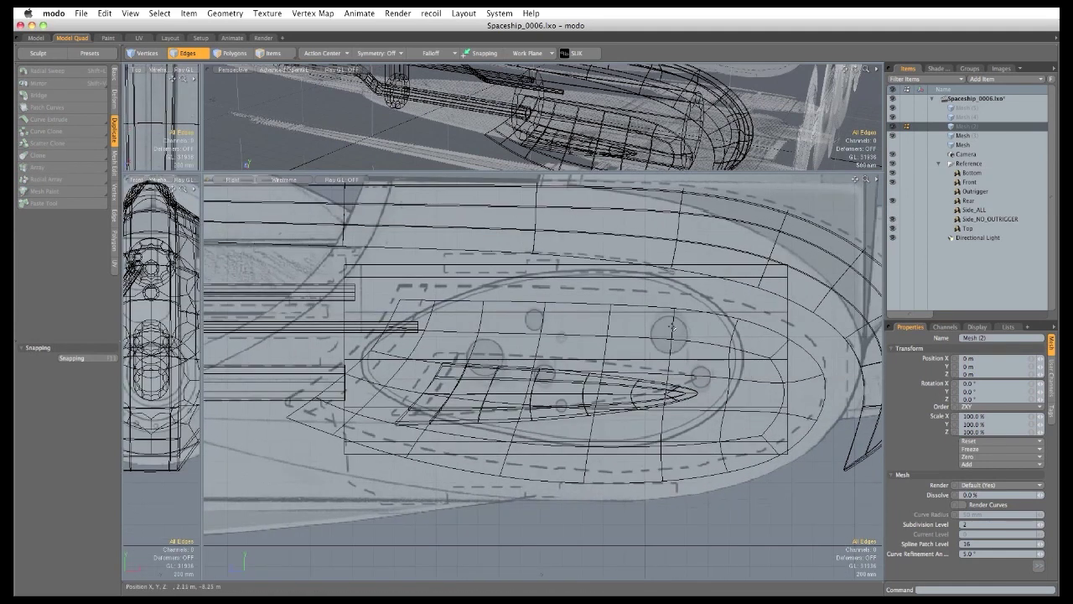
Create an X-axis cylinder with a 180 mm radius over the large rear circle in the side reference.
left_click(114, 77)
left_click(77, 81)
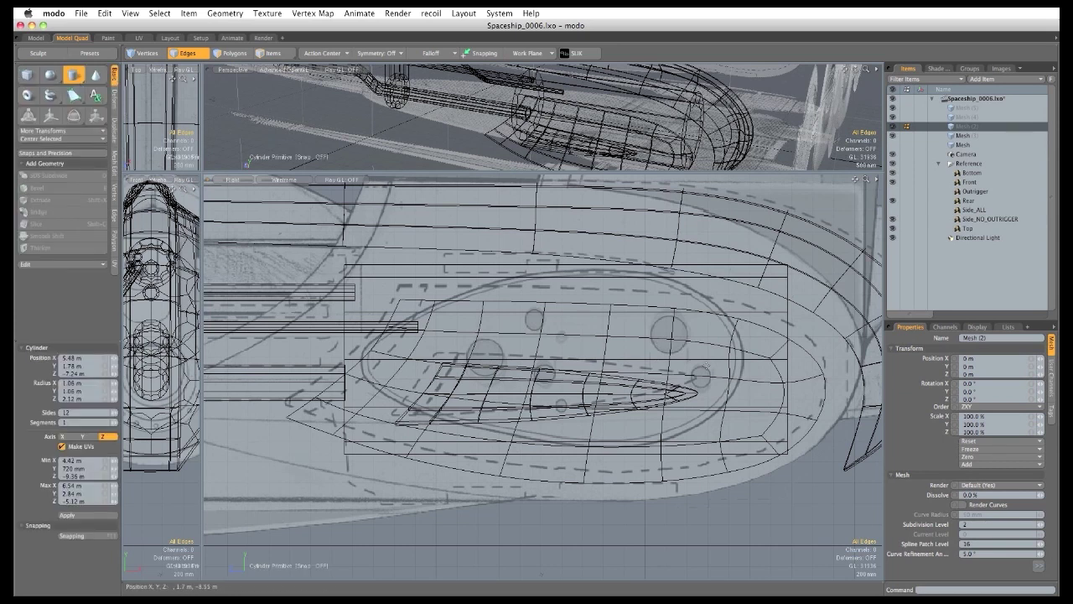
left_click_drag(669, 334, 685, 339, "ctrl")
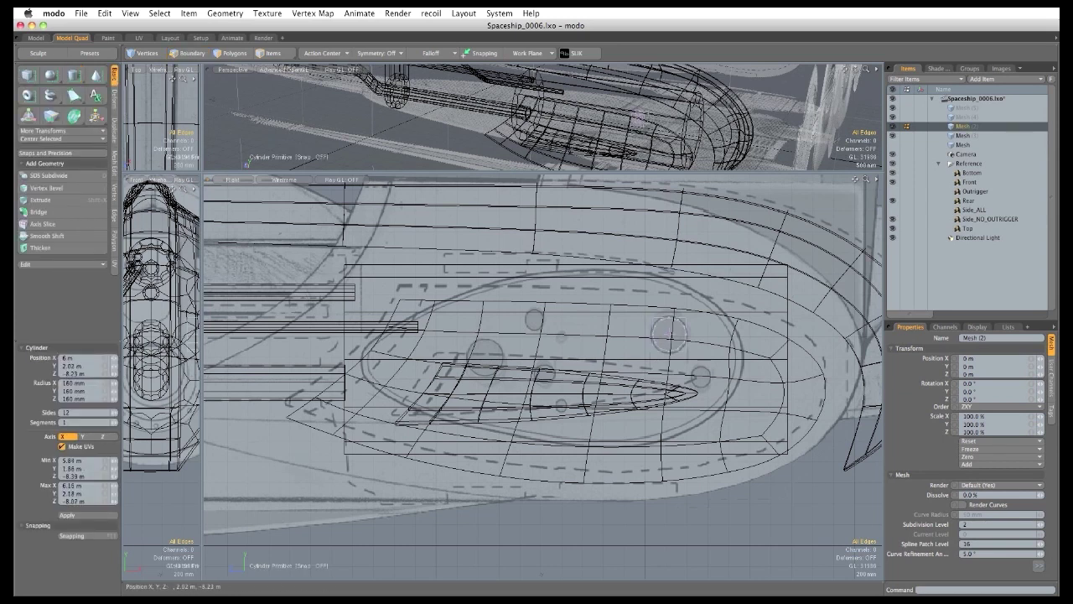
key("2")
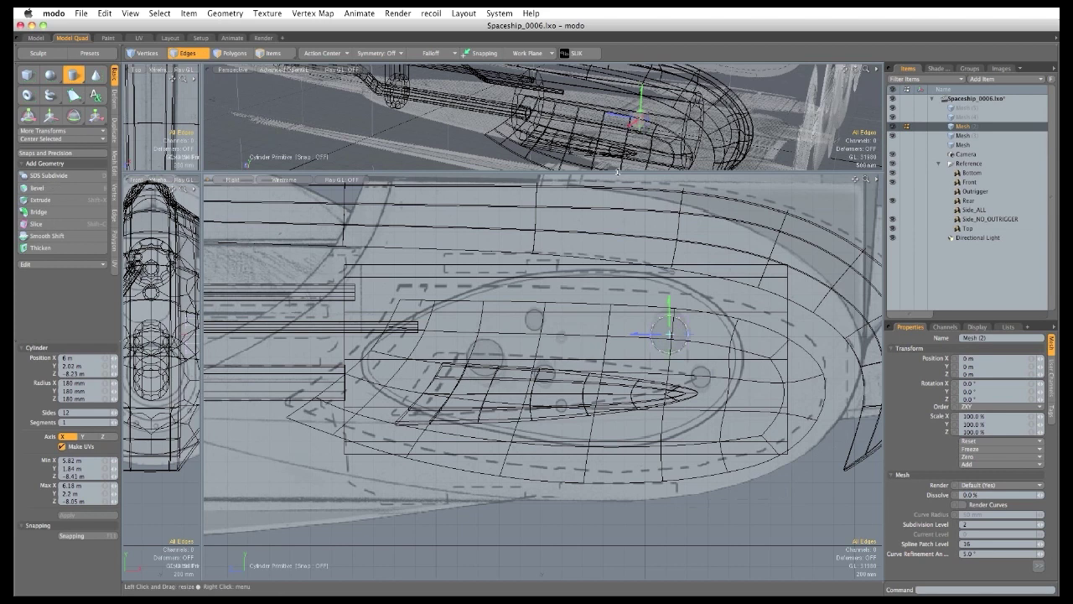
Stretch the cylinder along X so it spans from inside the outrigger to the hull in the top reference.
left_click_drag(618, 172, 555, 405)
left_click_drag(641, 255, 684, 265, "alt")
left_click_drag(683, 265, 606, 321, "alt")
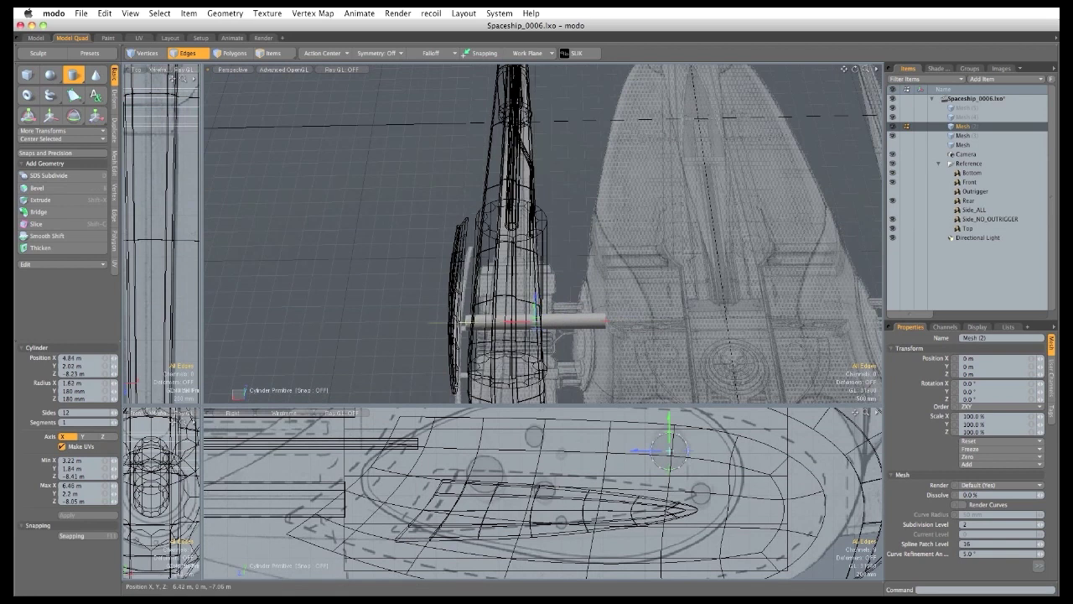
left_click_drag(454, 322, 587, 315)
Select both end caps of the connecting cylinder and round off their rims.
key("space")
key("space")
left_click(533, 321)
left_click(583, 314, "shift")
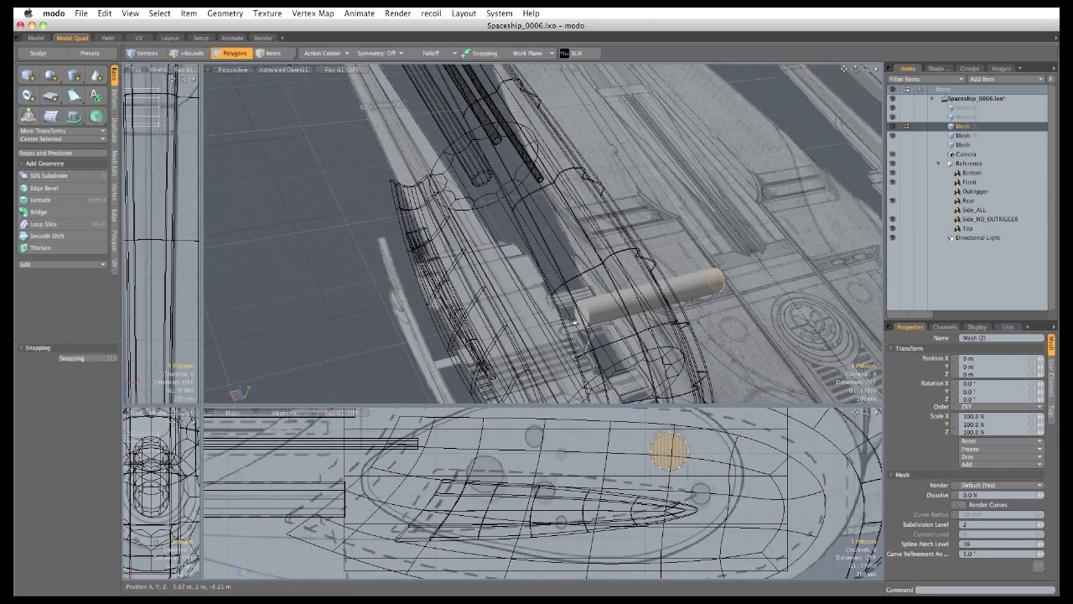
left_click(612, 145)
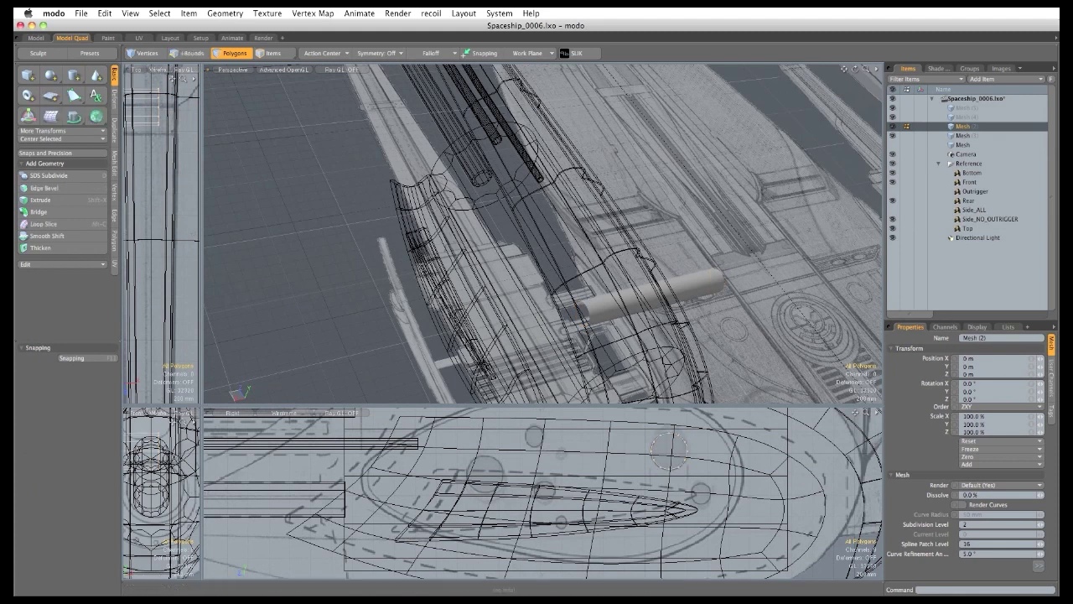
Duplicate the whole connecting cylinder and move the copy onto the large front circle in the side reference.
right_click_drag(695, 503, 651, 503)
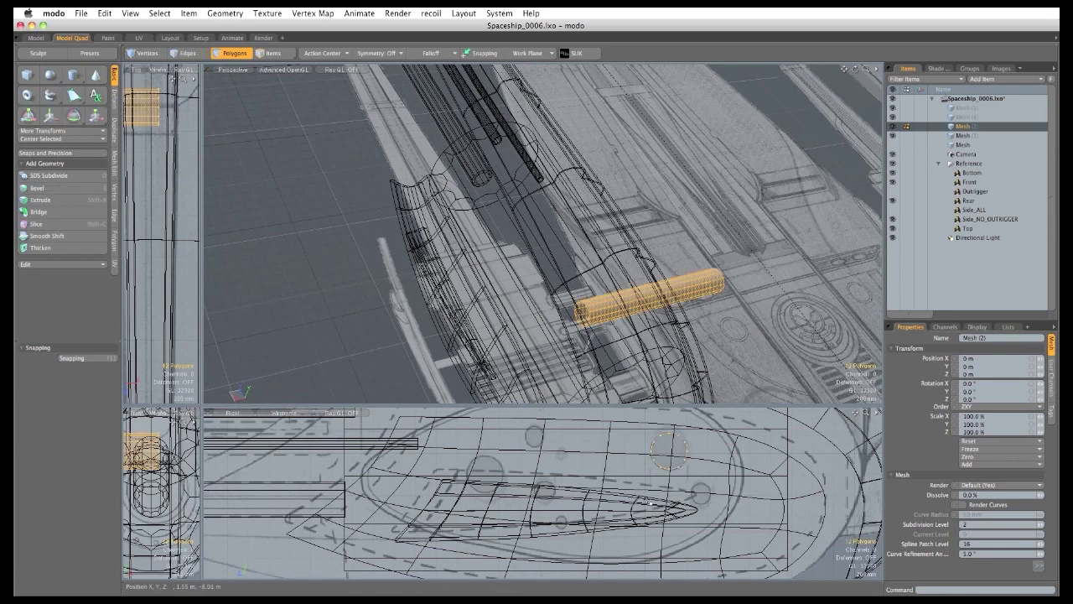
key("ctrl")
key("y")
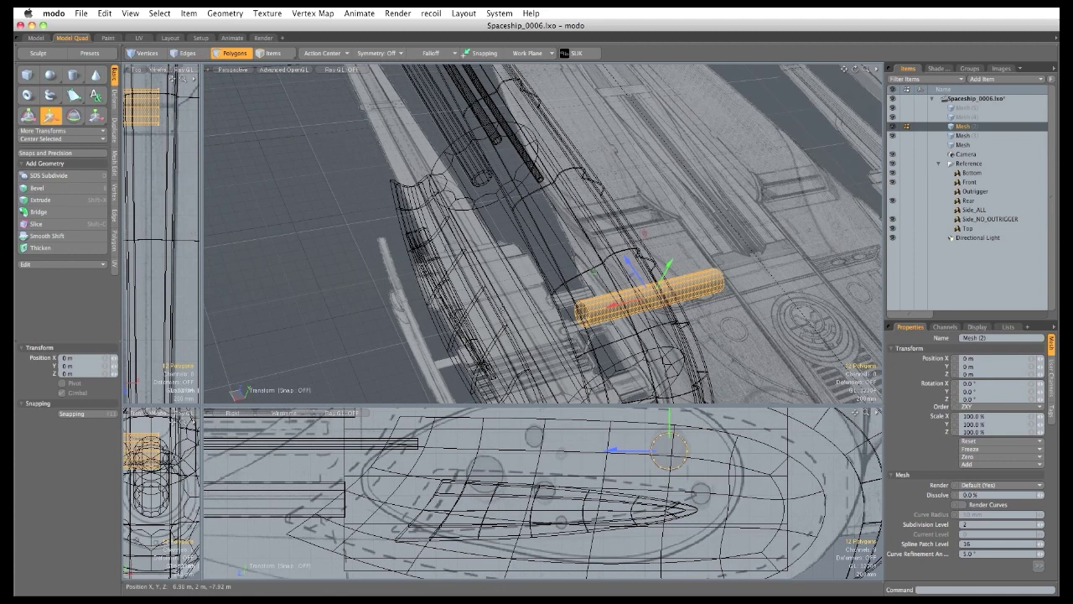
left_click_drag(616, 433, 443, 458)
key("space")
Duplicate the connecting cylinder again and fit scaled-down copies to the smaller circles in the side reference.
left_click_drag(536, 405, 536, 263)
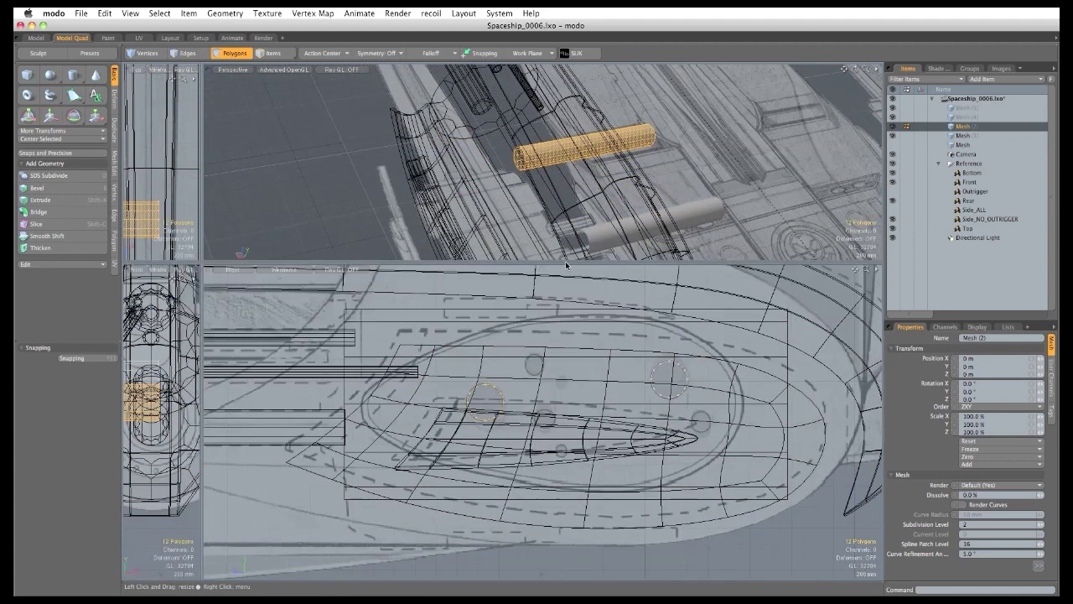
key("y")
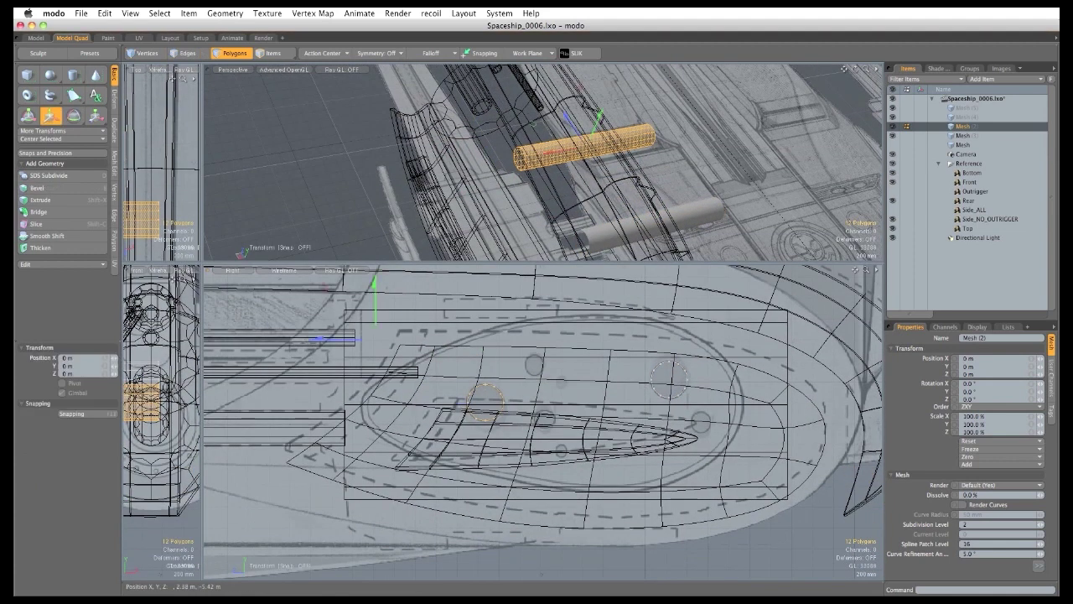
left_click_drag(368, 319, 369, 300)
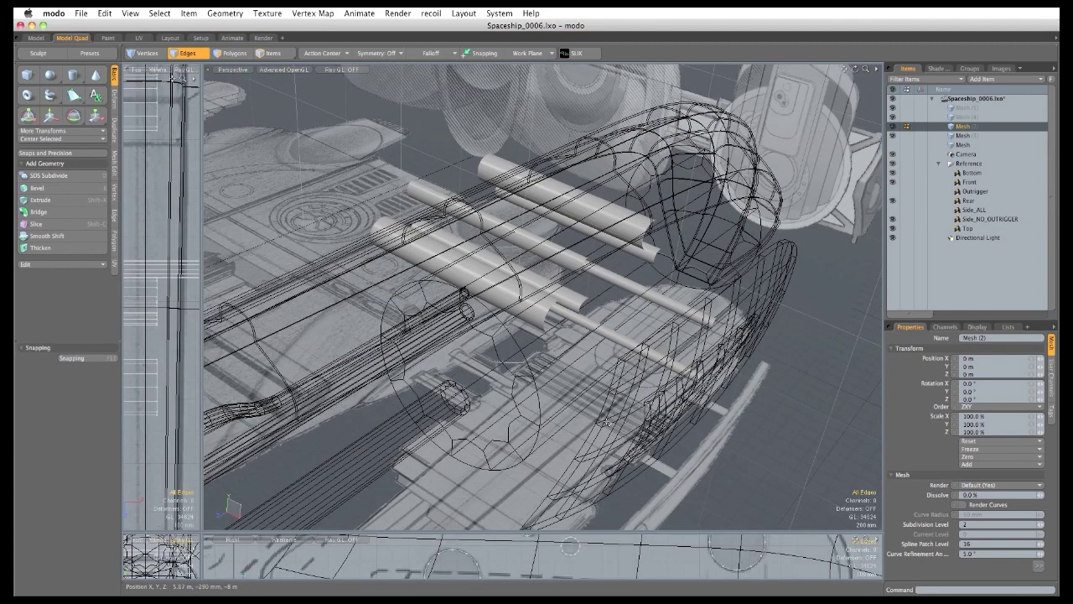
Cut all the connecting cylinders from Mesh (2) and paste them into Mesh (3) with the rest of the outrigger.
key("1")
key("super+x")
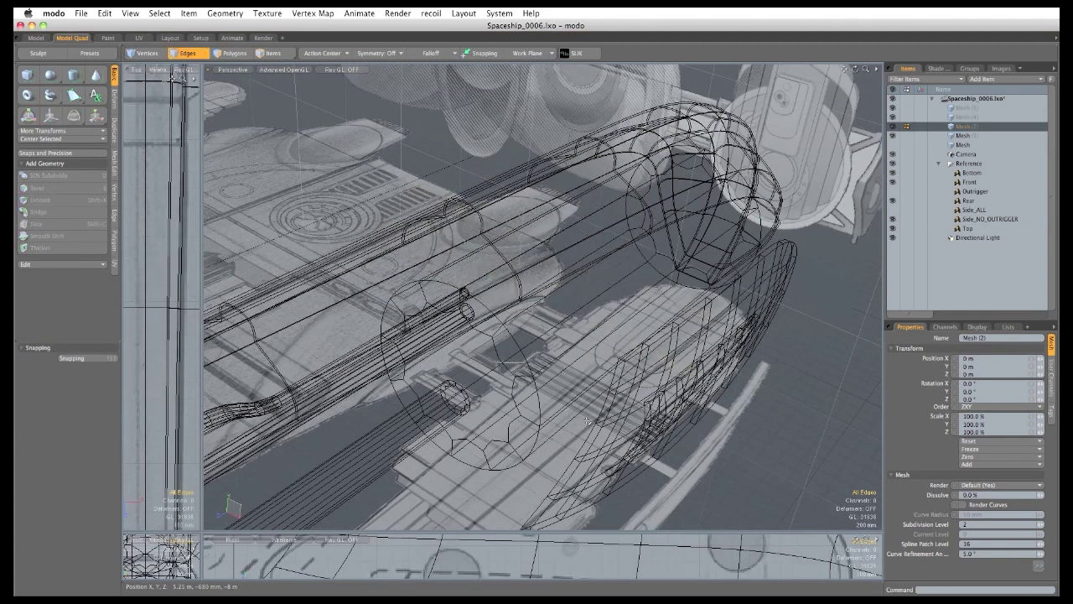
left_click(963, 135)
left_click(892, 125)
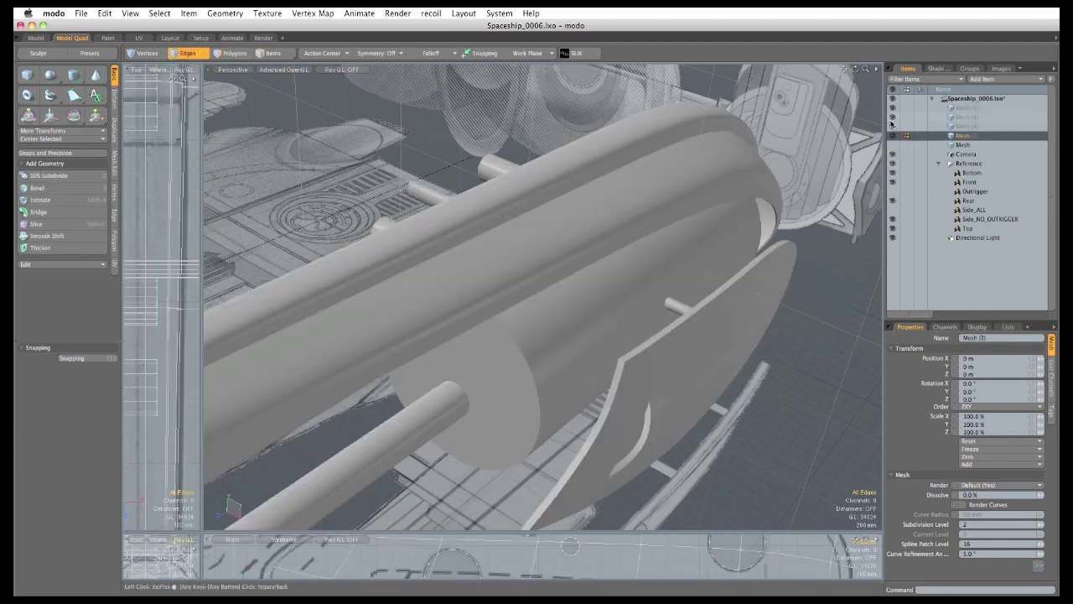
Mirror the combined outrigger across the X axis about the origin to create its counterpart on the ship's other side.
left_click_drag(564, 342, 371, 132, "ctrl+alt")
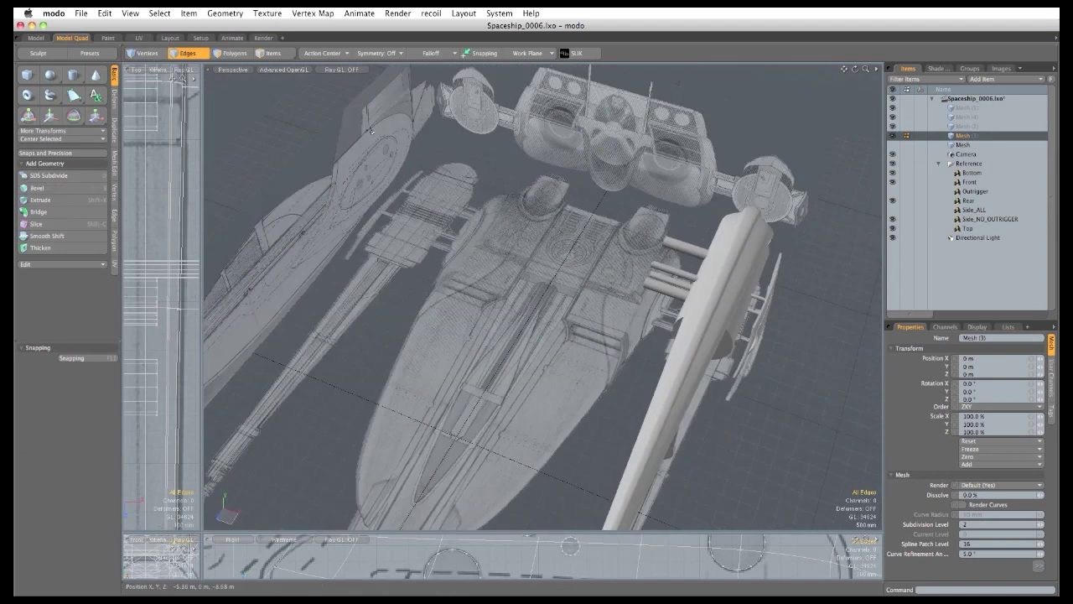
left_click(333, 54)
left_click(327, 96)
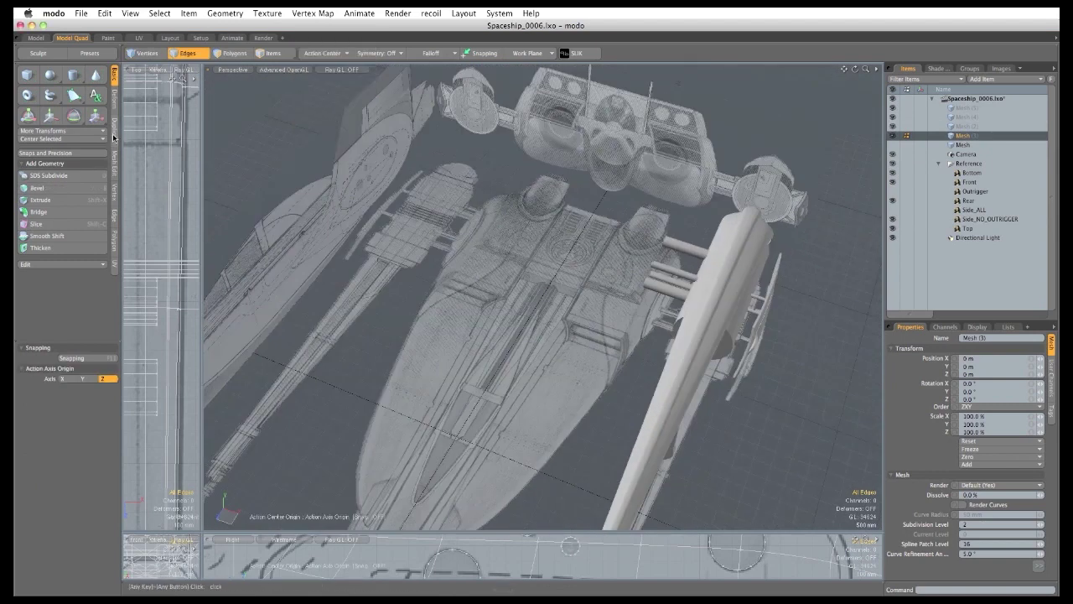
left_click(114, 124)
left_click(74, 84)
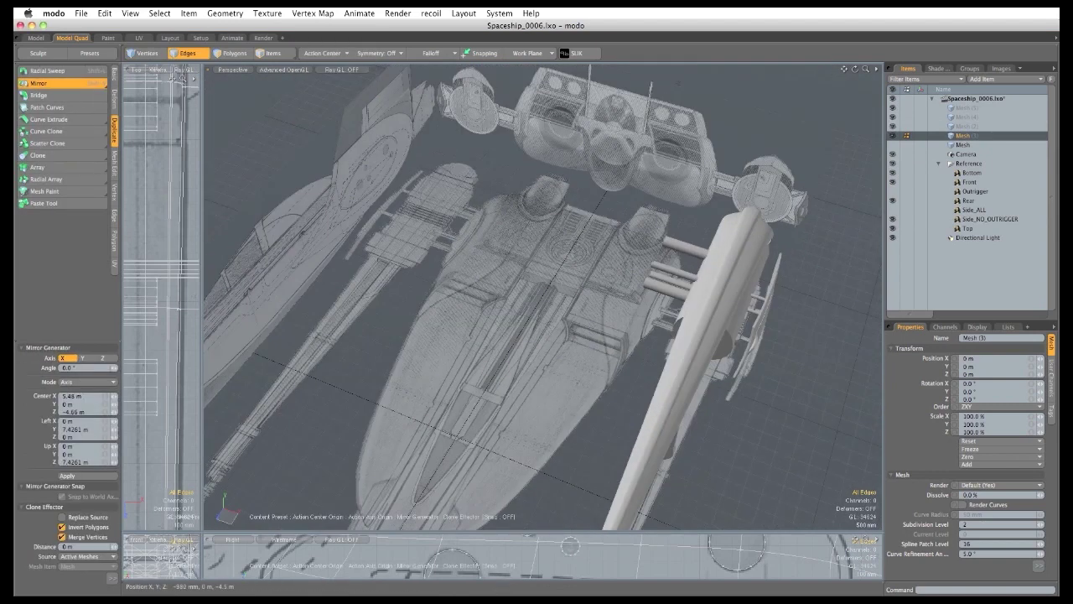
left_click(510, 297)
key("q")
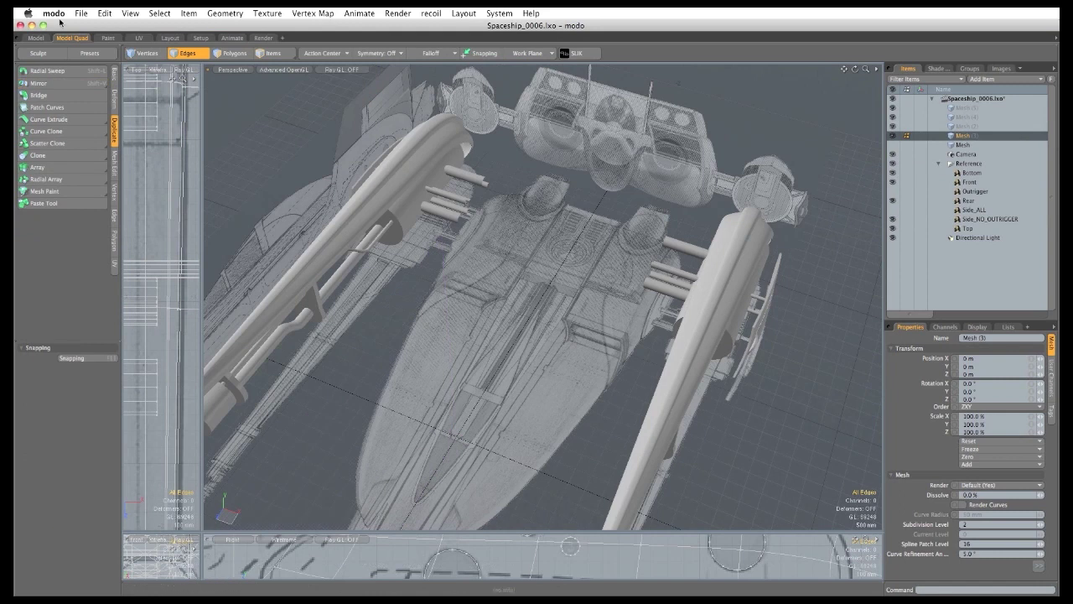
Move both outriggers from Mesh (3) into the hull's Mesh item by cut and paste, and hide the Reference group.
key("super+x")
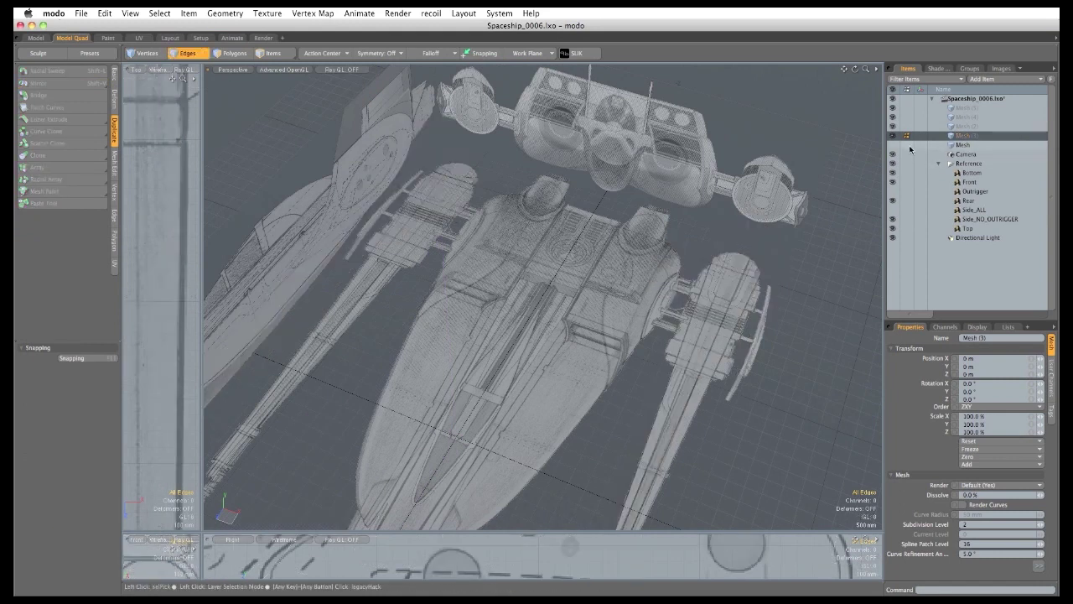
left_click(962, 144)
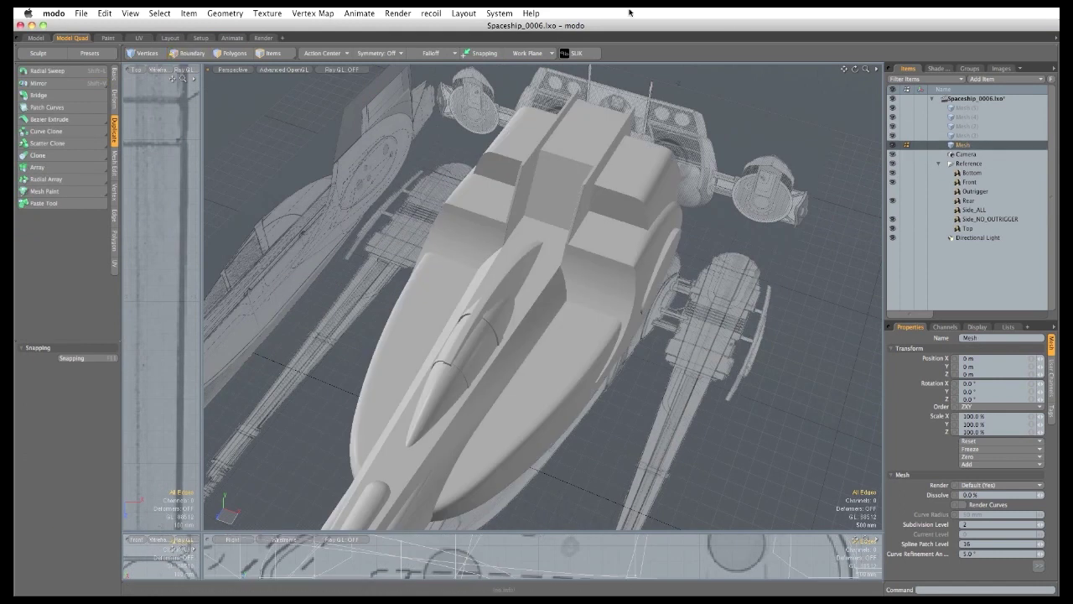
key("2")
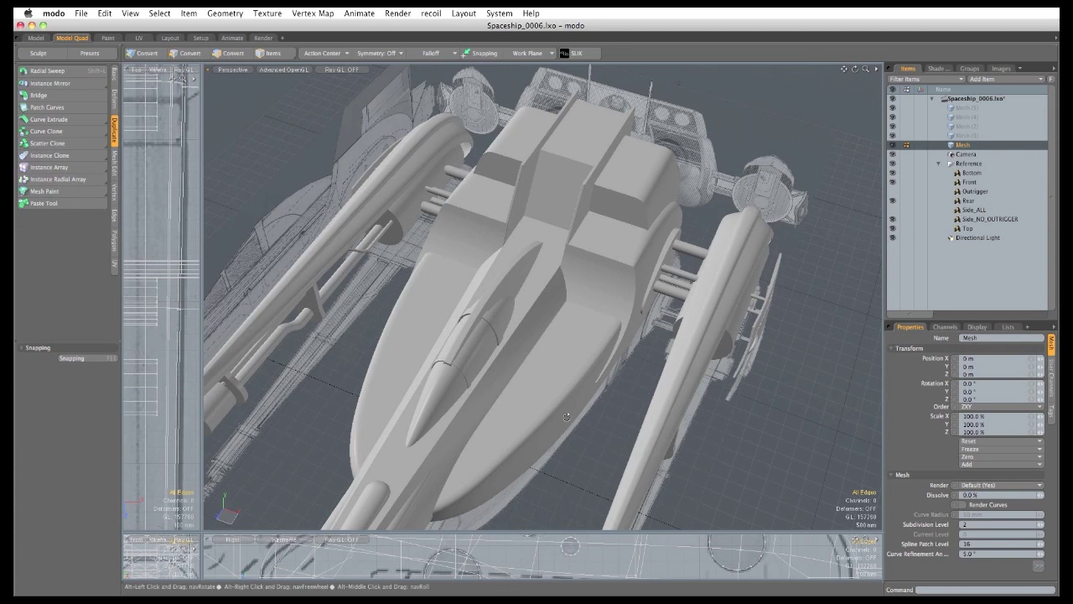
left_click(893, 164)
left_click_drag(544, 511, 662, 382, "alt")
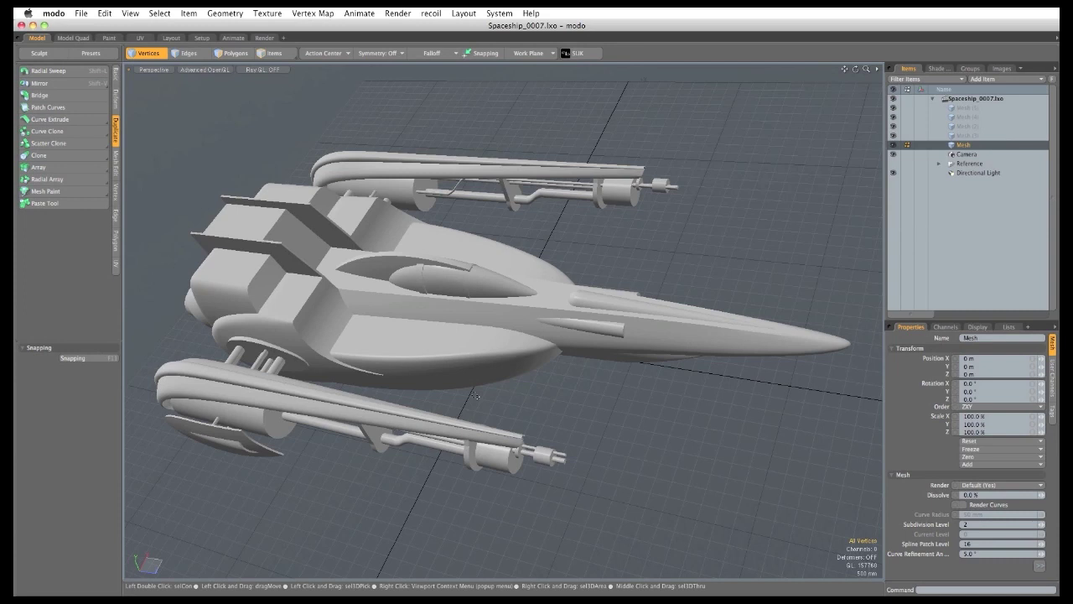
Select all connected polygons of the wide, rounded main hull body around the cockpit.
left_click_drag(475, 395, 384, 549, "alt")
key("3")
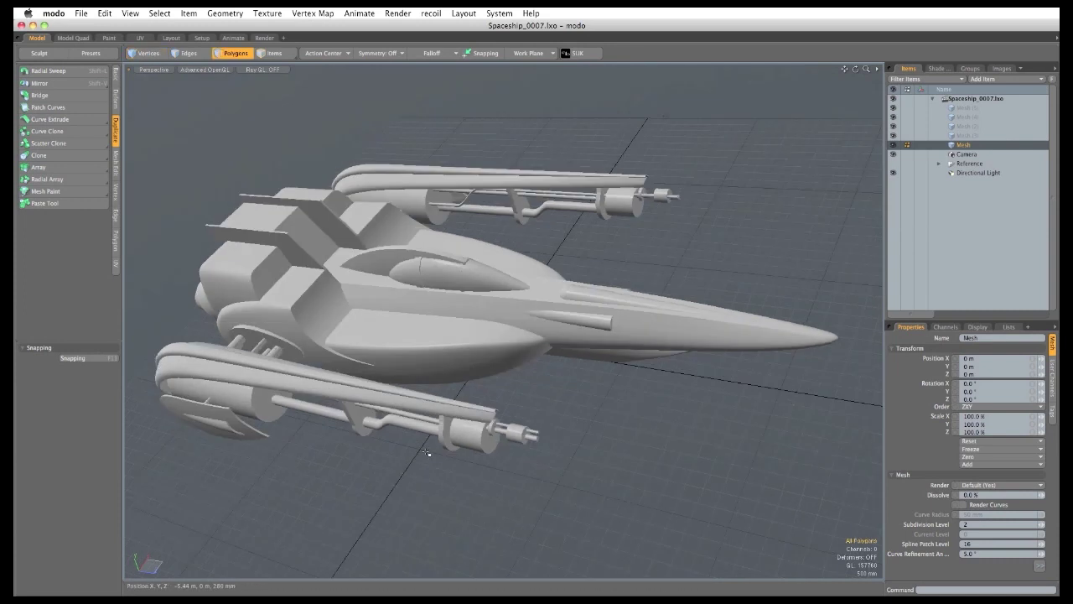
left_click_drag(402, 362, 516, 358, "alt")
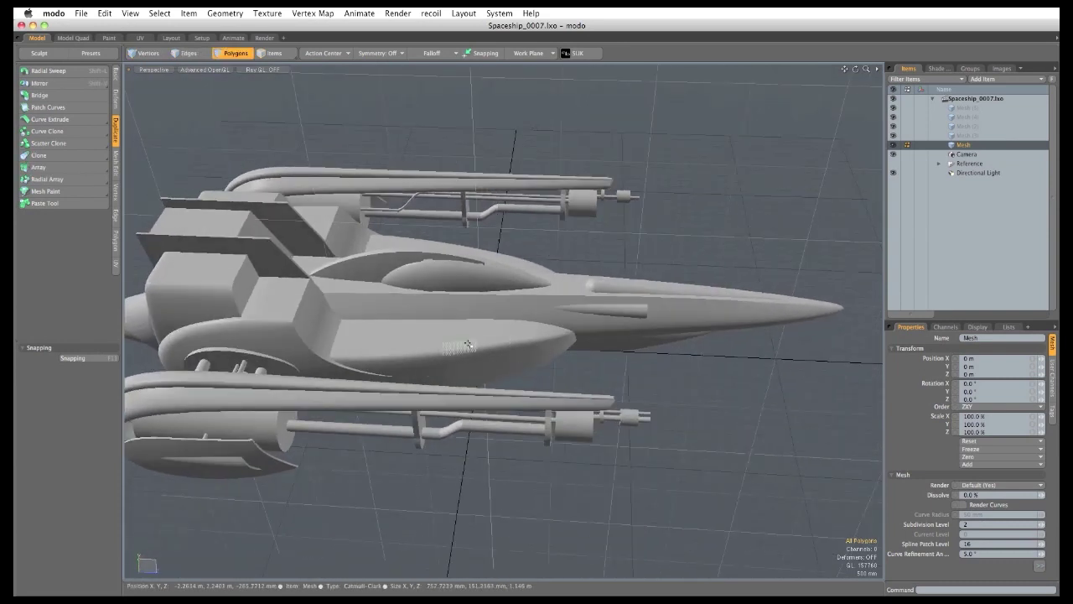
left_click_drag(492, 436, 511, 419, "alt")
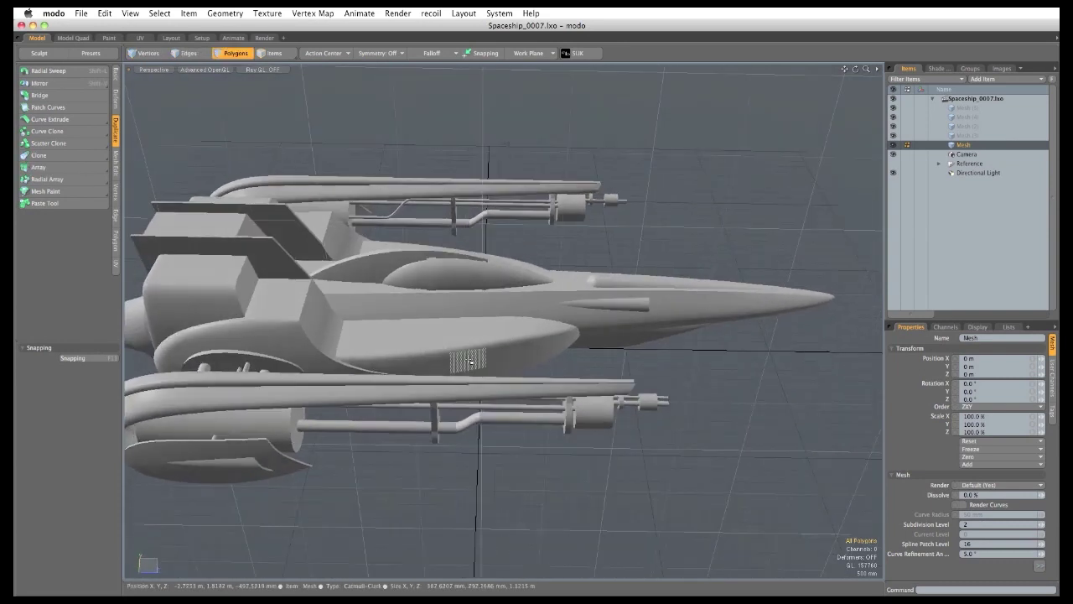
double_click(470, 361)
Move the selected hull body's front end back toward the tail using a linear falloff along its length, and clear the selection.
left_click(432, 54)
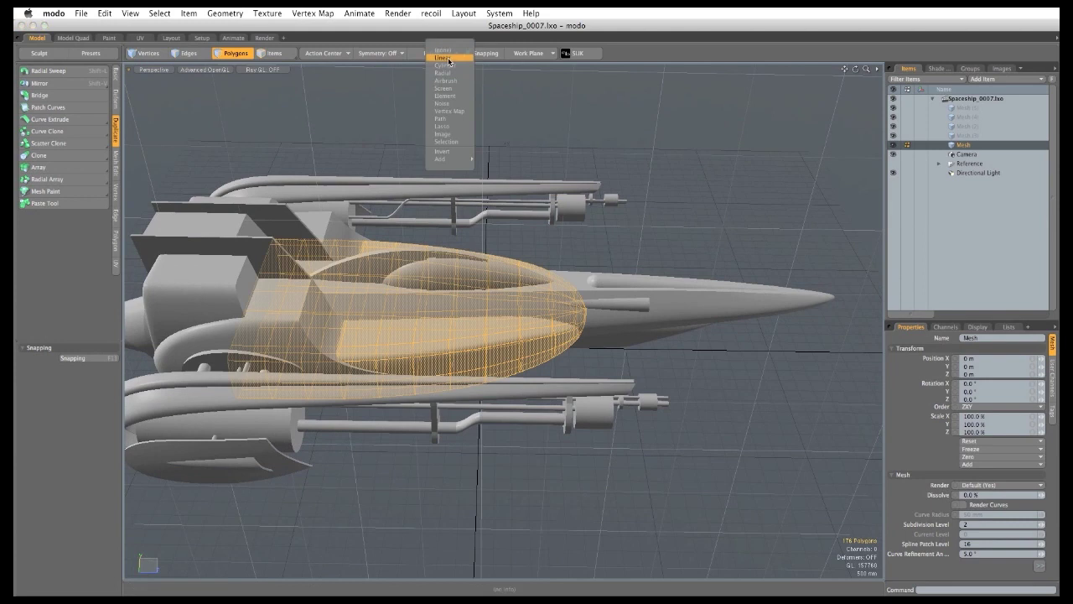
left_click(441, 58)
left_click_drag(451, 342, 465, 323, "alt")
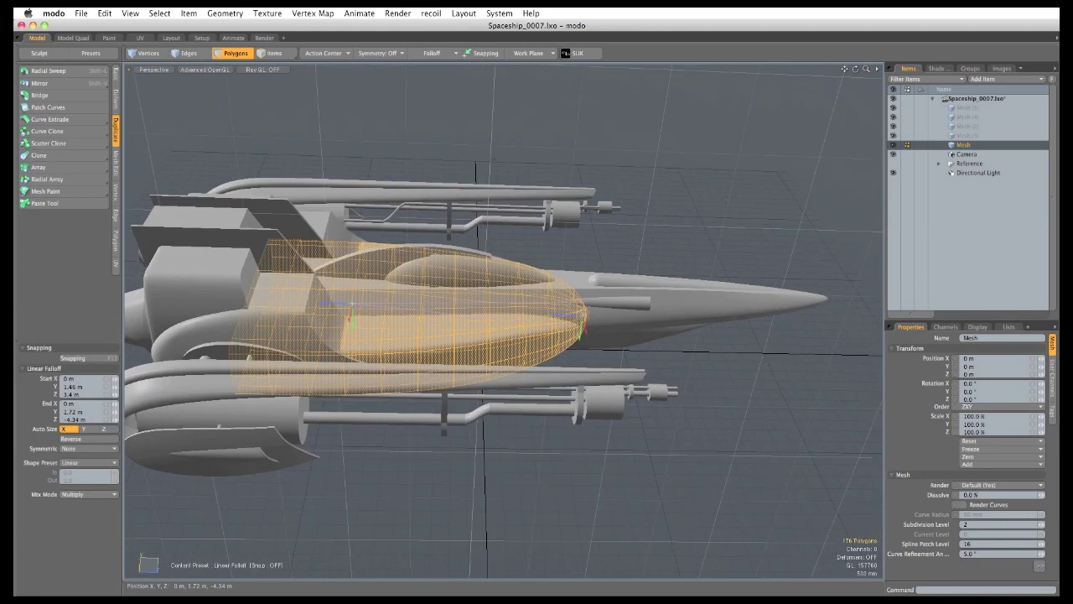
key("w")
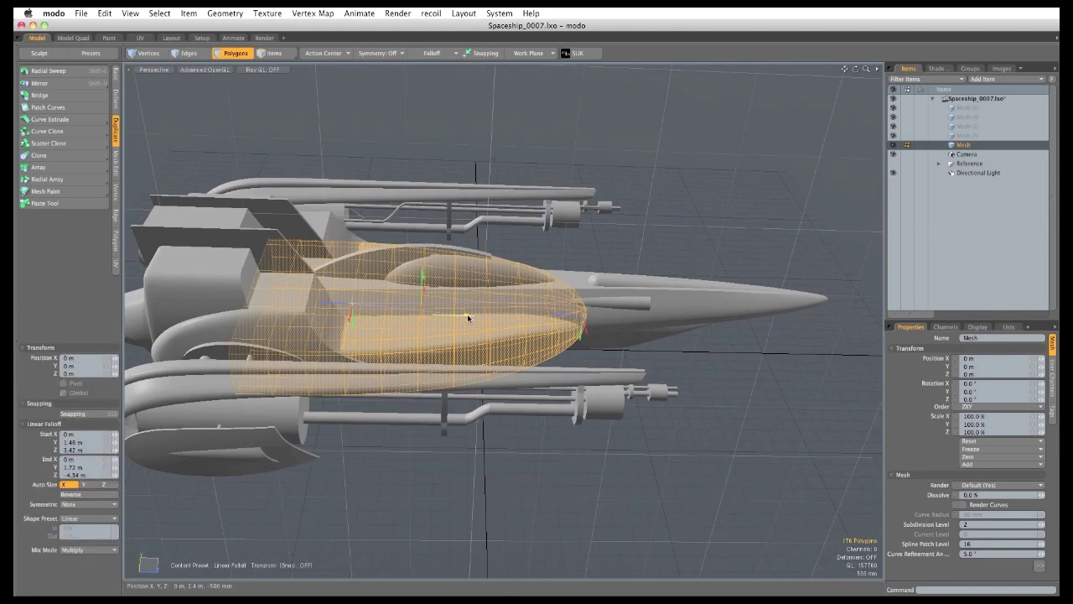
left_click_drag(467, 313, 442, 309)
key("q")
key("Escape")
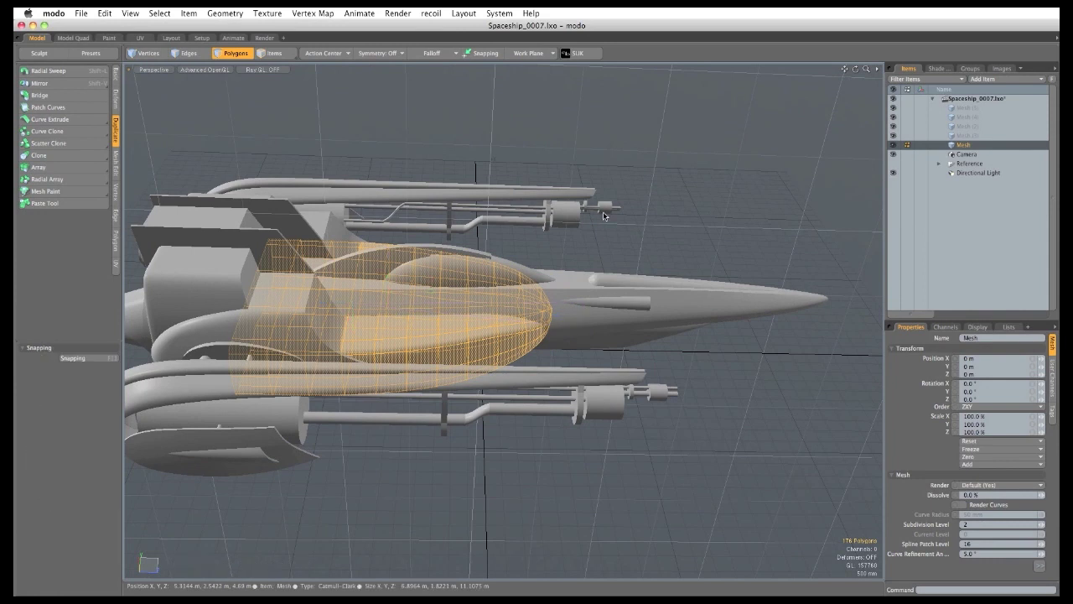
left_click(546, 494)
Compare the whole ship with subdivision smoothing off and on, and examine its shape from several angles.
left_click_drag(545, 495, 405, 502, "alt")
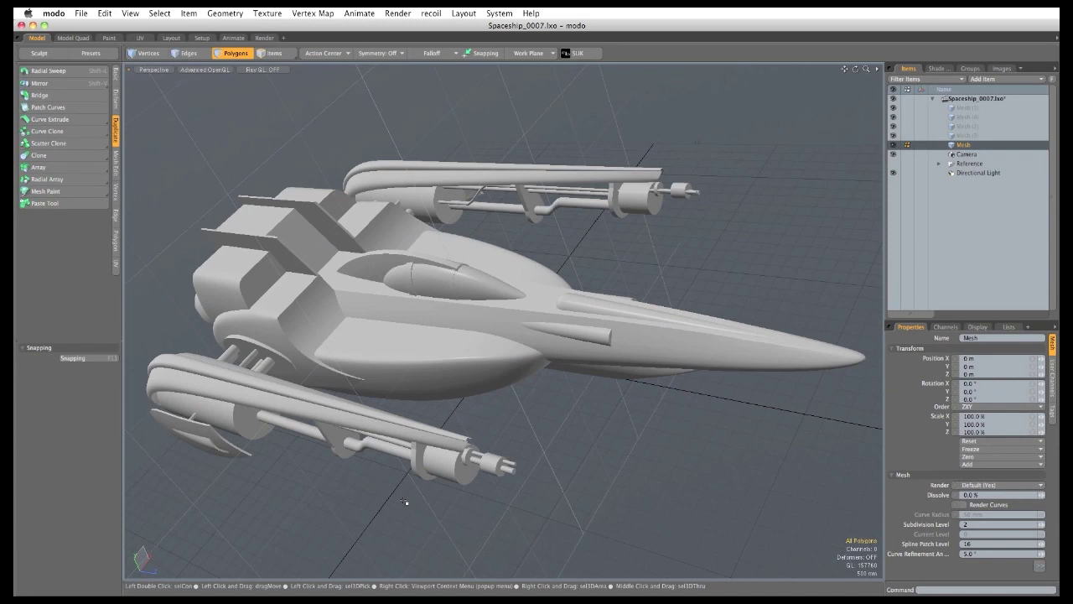
key("Tab")
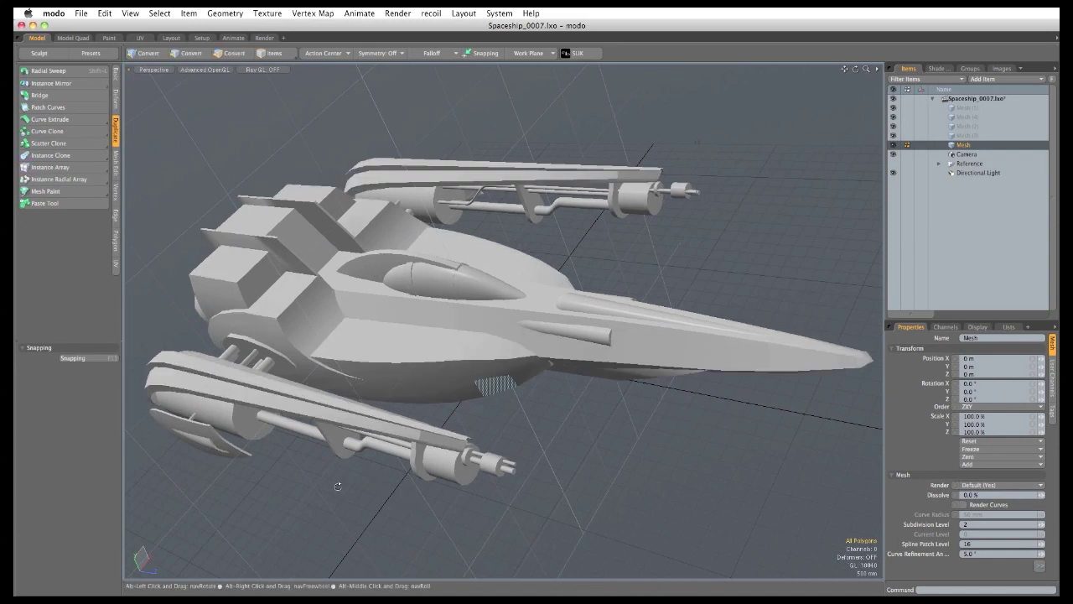
left_click_drag(337, 487, 472, 457, "alt")
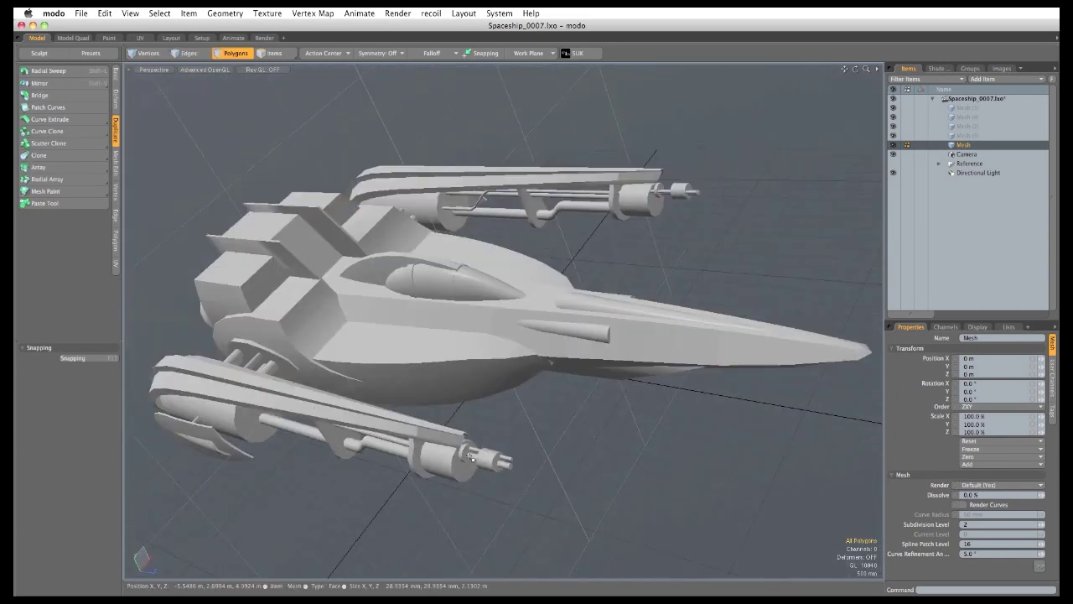
key("Tab")
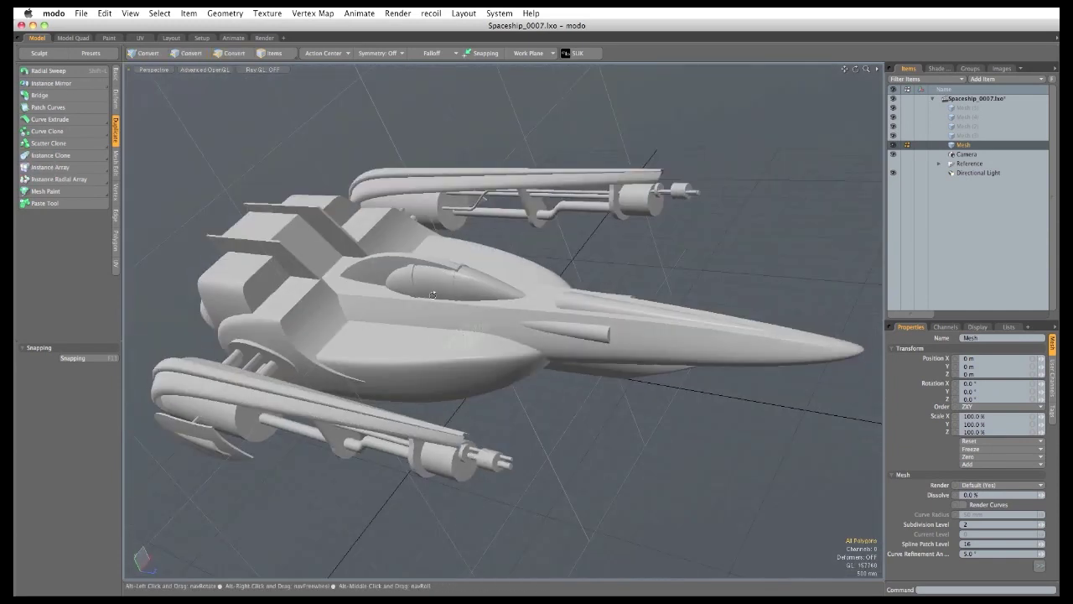
left_click_drag(432, 295, 474, 362, "alt")
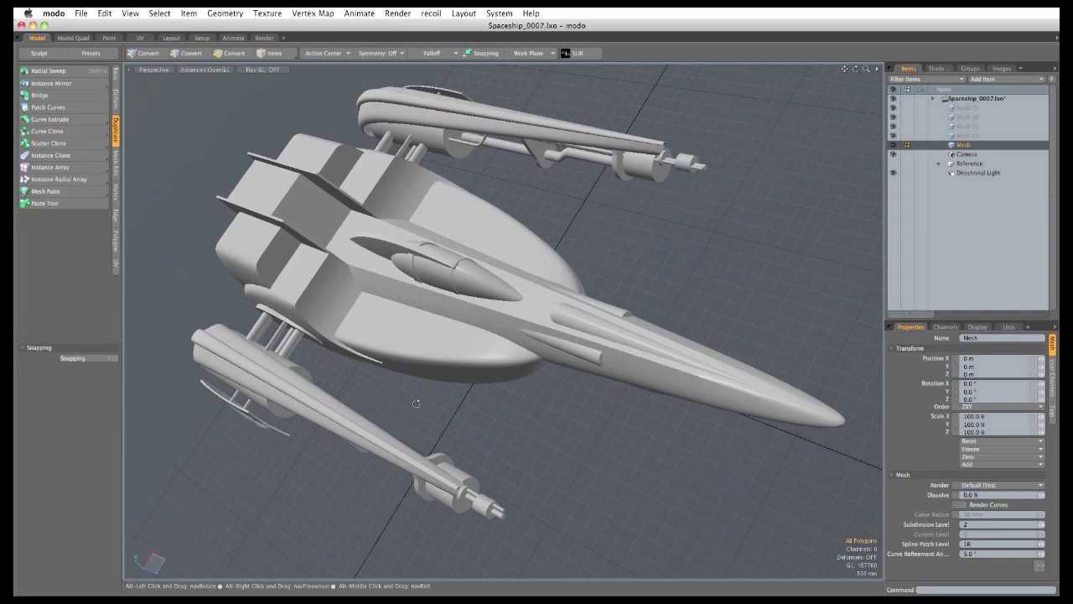
left_click_drag(377, 426, 449, 468, "alt")
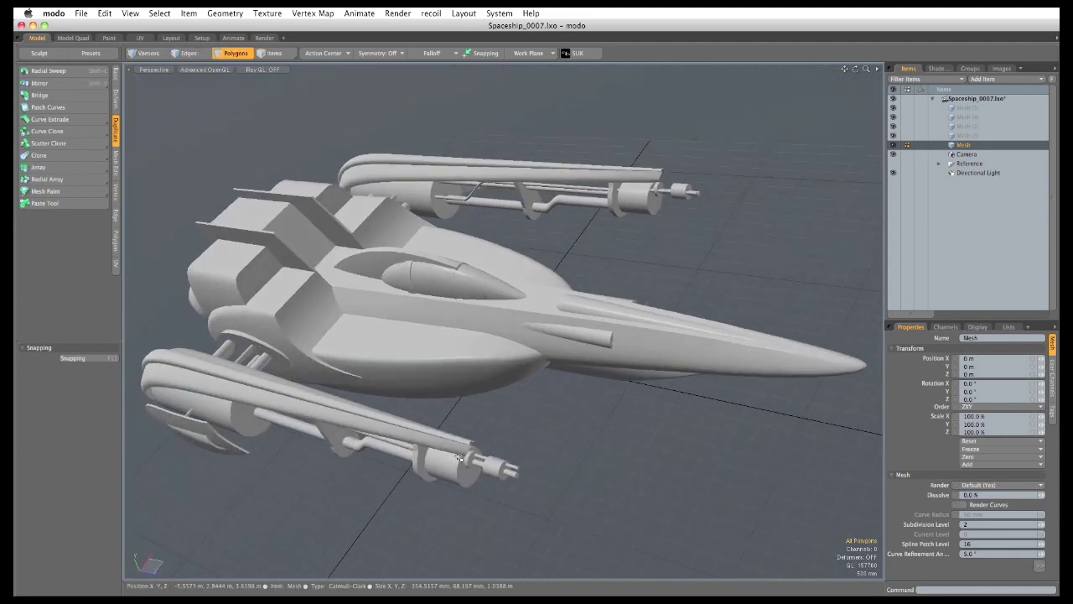